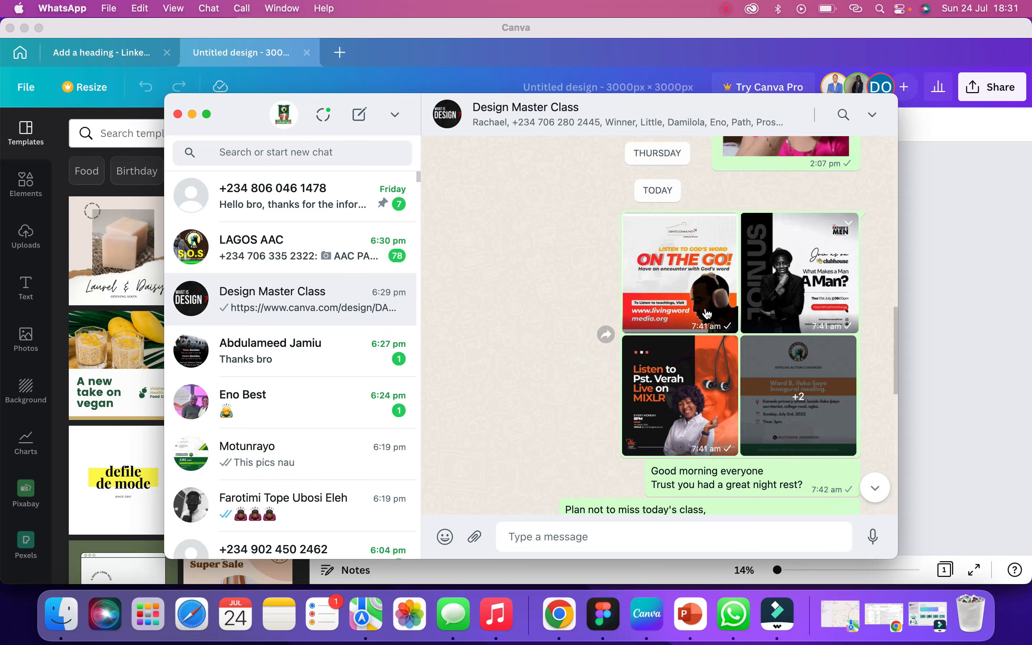
- Review the sample flyers in the Design Master Class chat, ending on the African Action Congress meeting flyer, and return to the blank Canva design
left_click(706, 312)
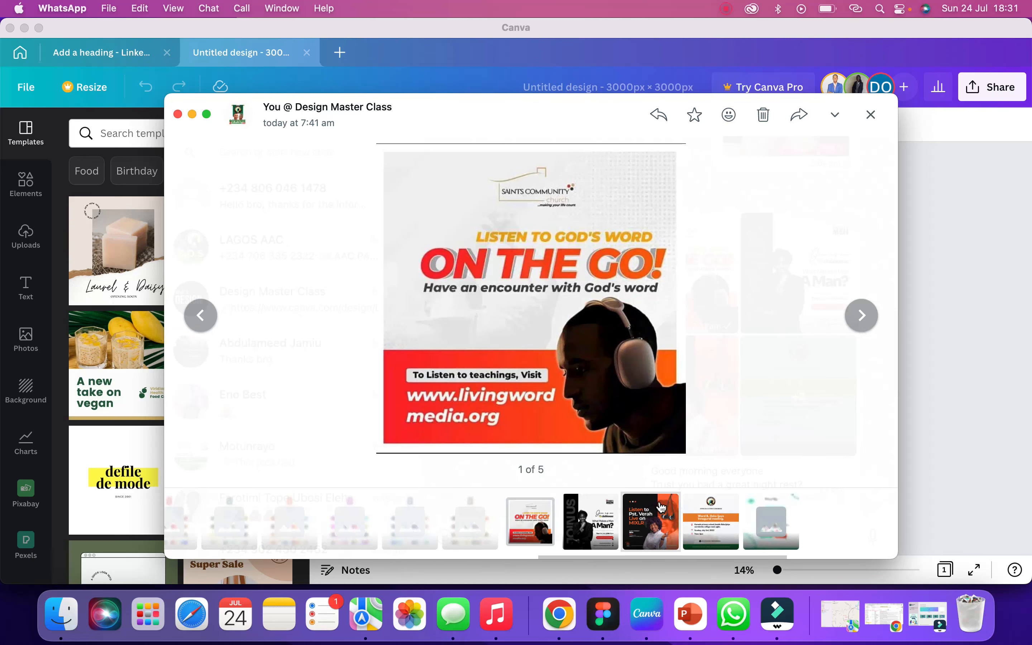
left_click(706, 523)
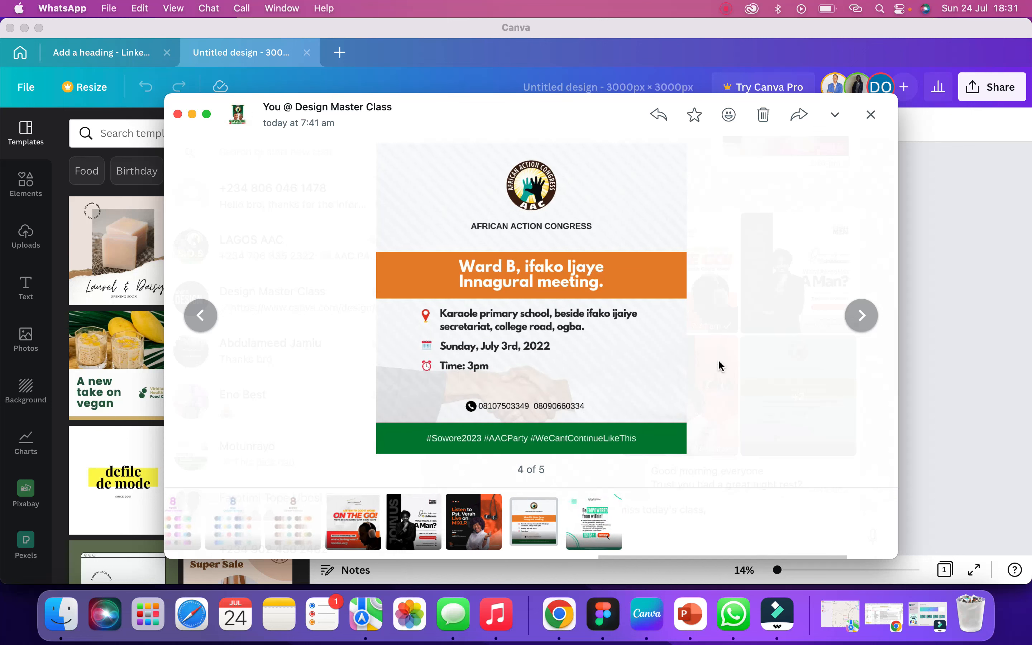
left_click(861, 315)
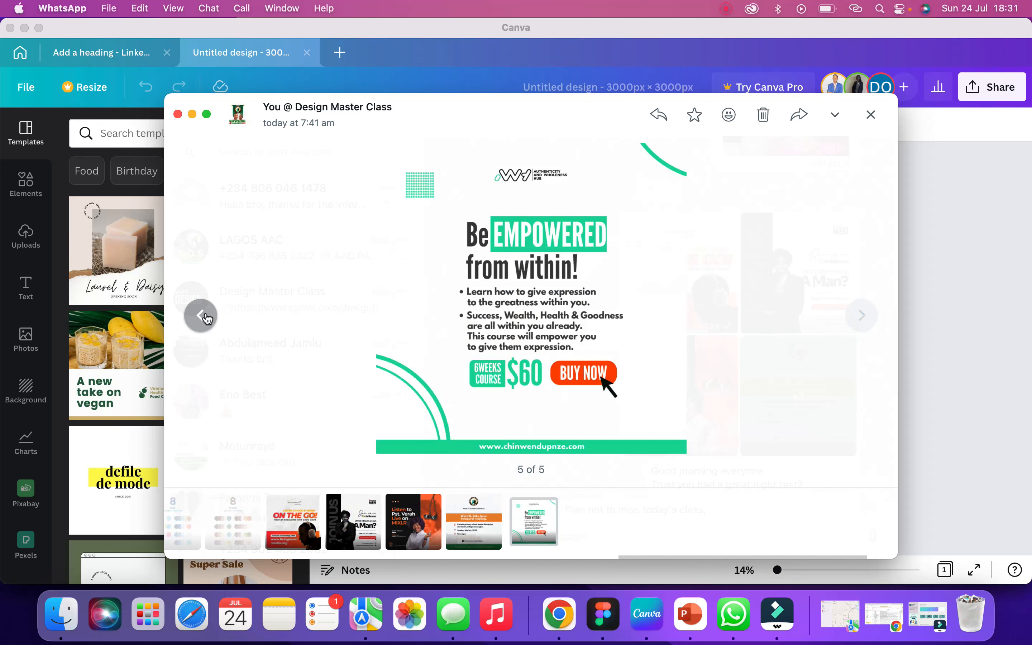
left_click(203, 314)
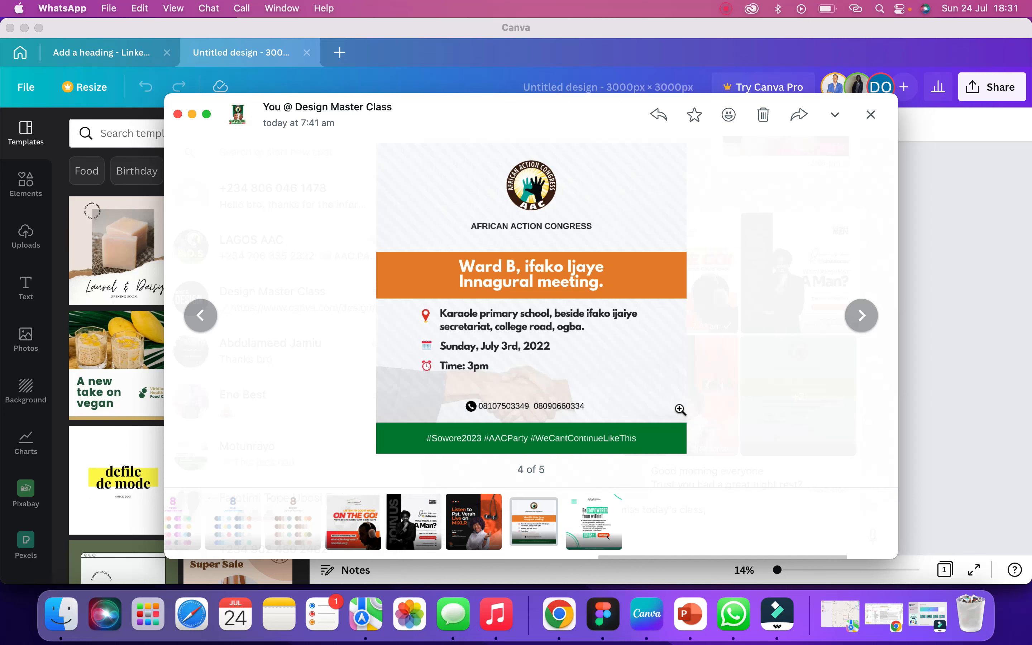
left_click(936, 384)
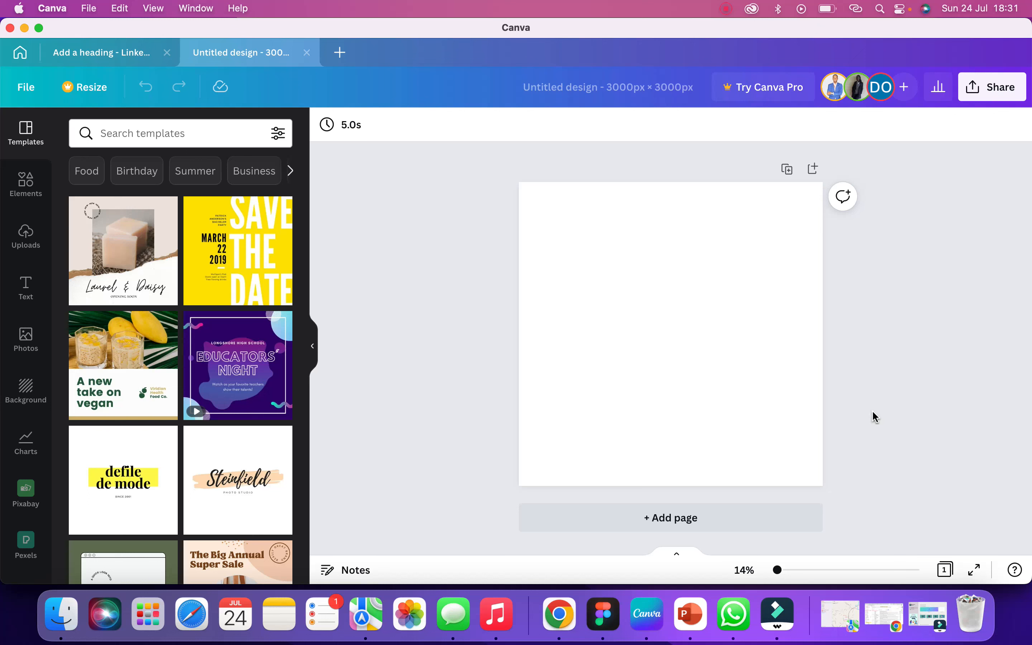
left_click(733, 617)
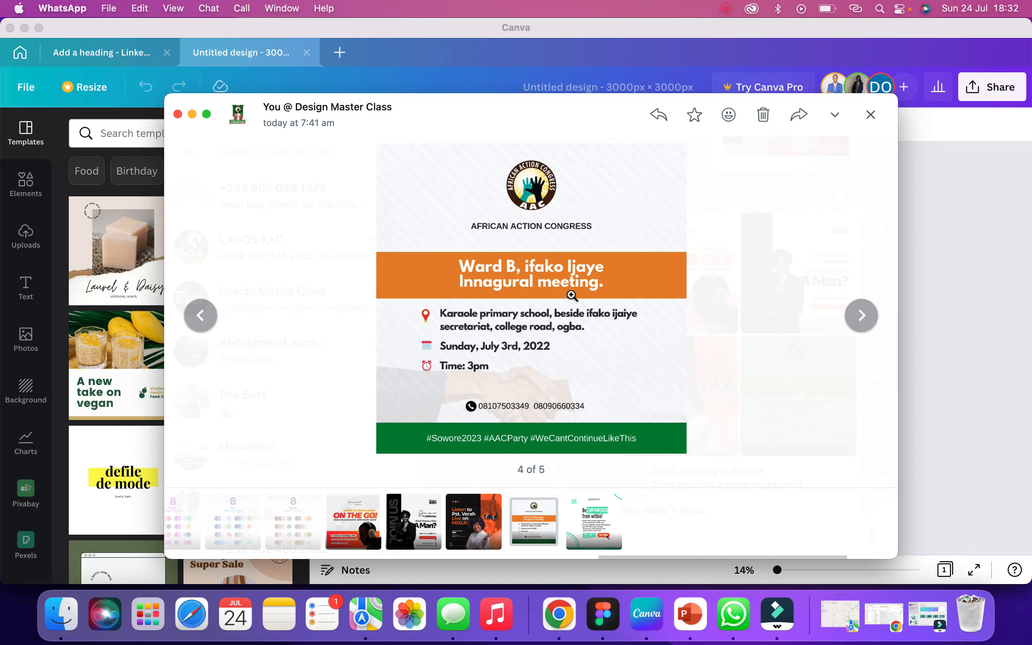
left_click(932, 363)
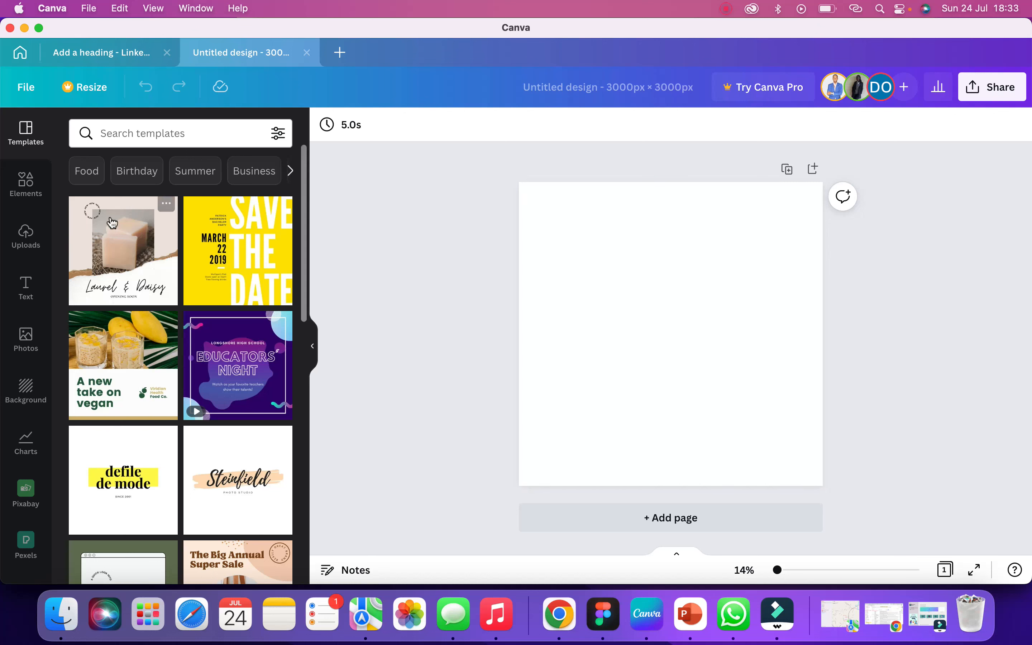
- Add a square shape and stretch it into a thin full-width band along the bottom edge of the page
left_click(27, 188)
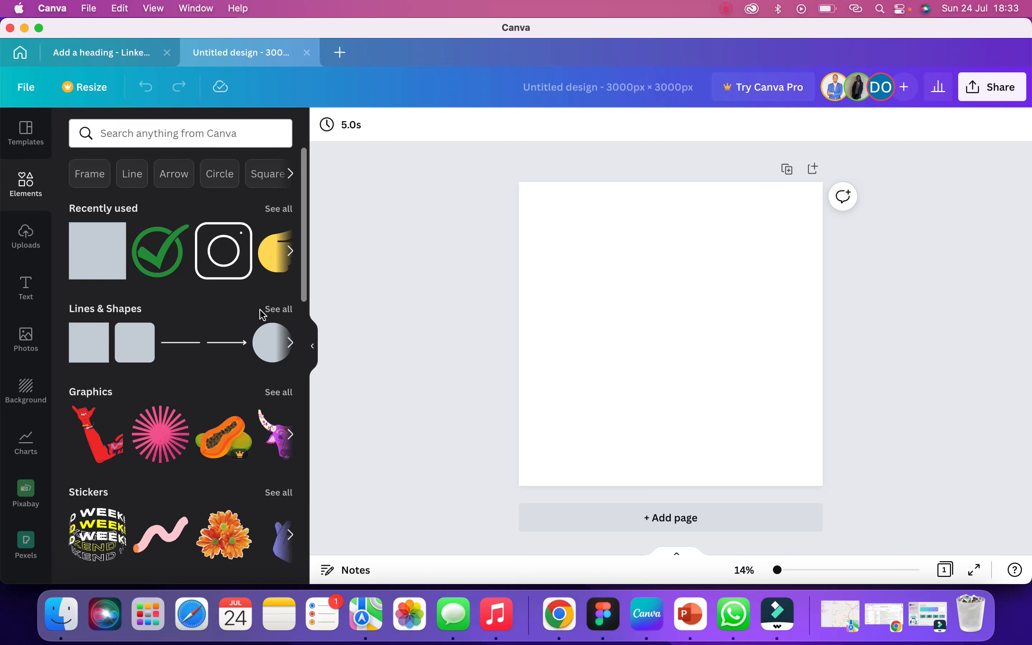
left_click(93, 255)
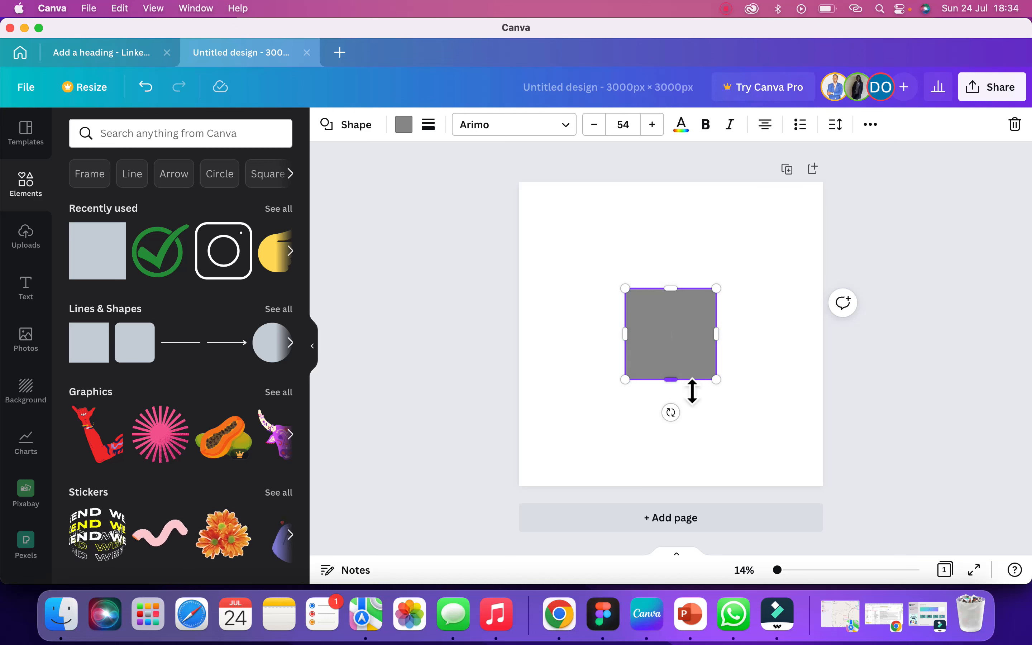
left_click_drag(673, 352, 567, 465)
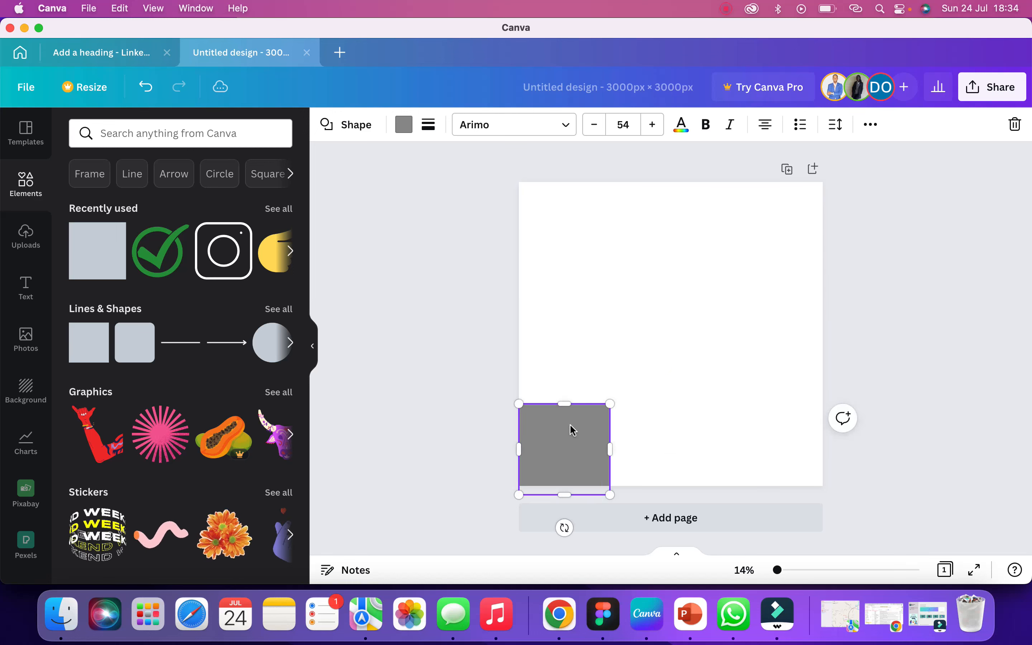
left_click_drag(566, 404, 827, 463)
left_click_drag(690, 504, 686, 494)
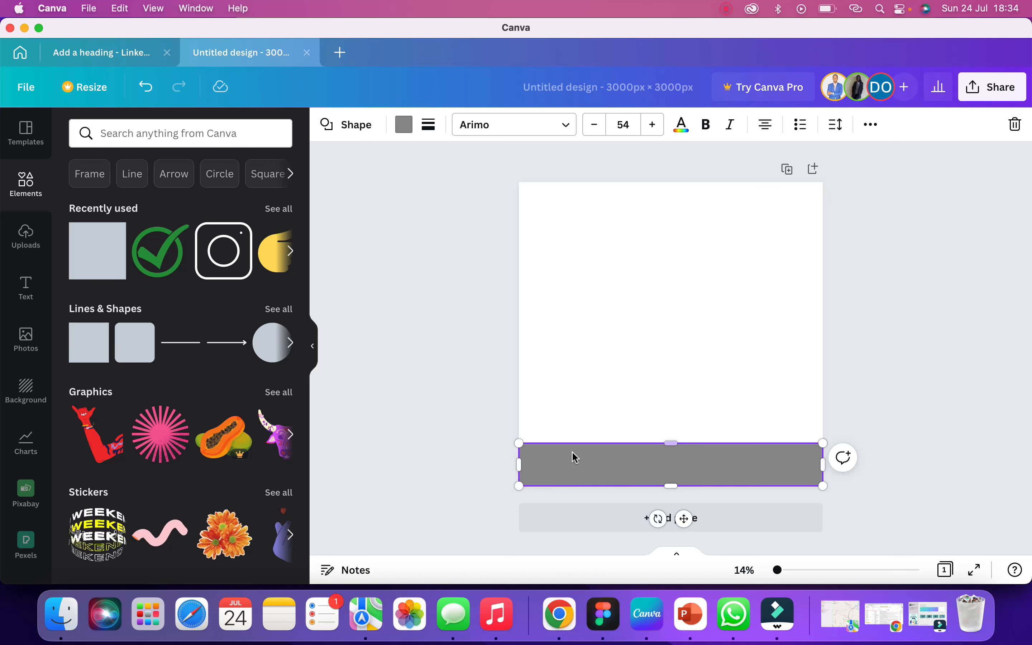
- Add a second square and shape it into a full-width band across the page, slightly above the middle
left_click(99, 252)
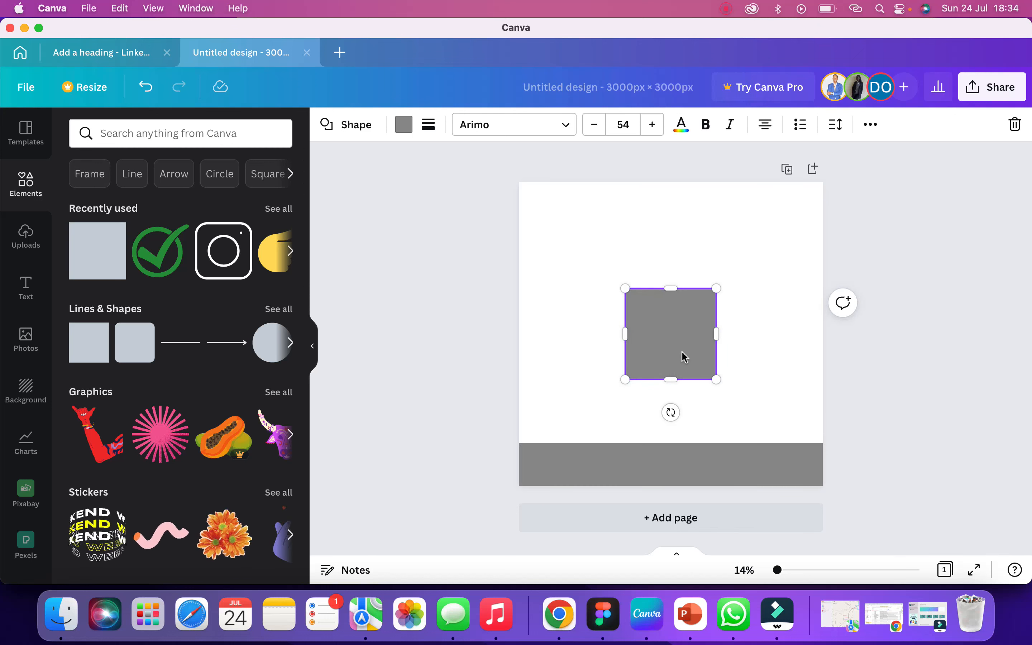
left_click_drag(681, 338, 612, 302)
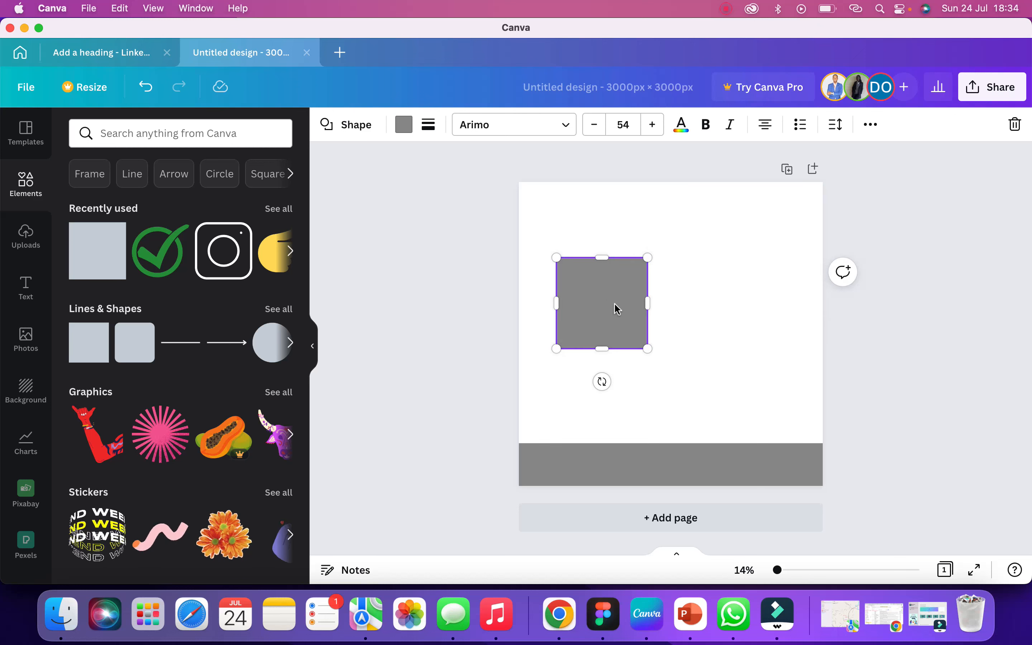
left_click_drag(556, 303, 527, 312)
left_click_drag(581, 261, 586, 283)
left_click_drag(657, 327, 827, 334)
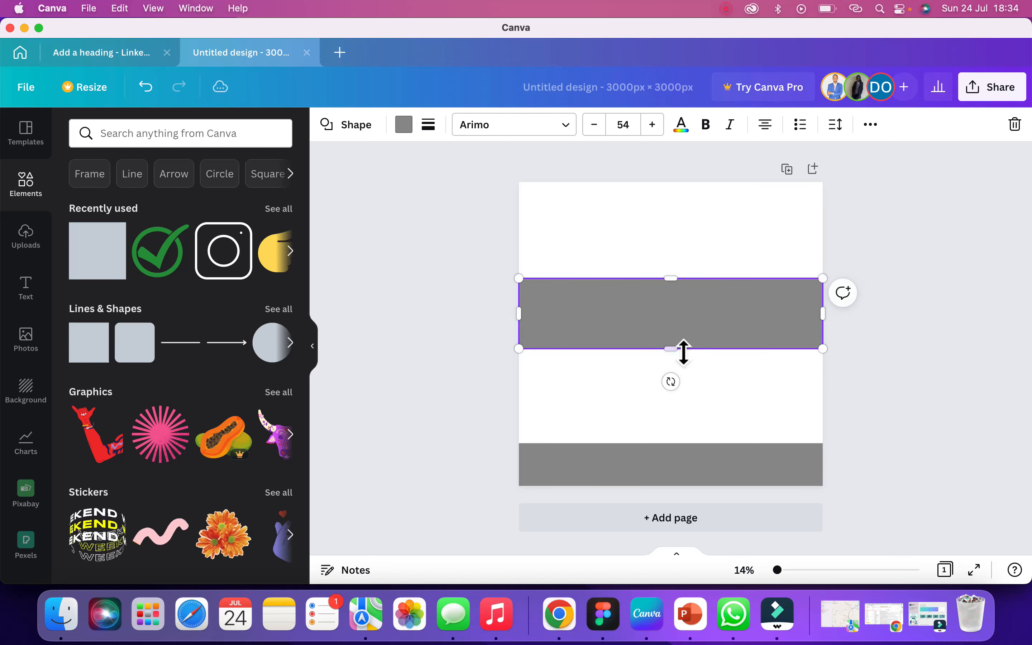
left_click_drag(680, 353, 680, 338)
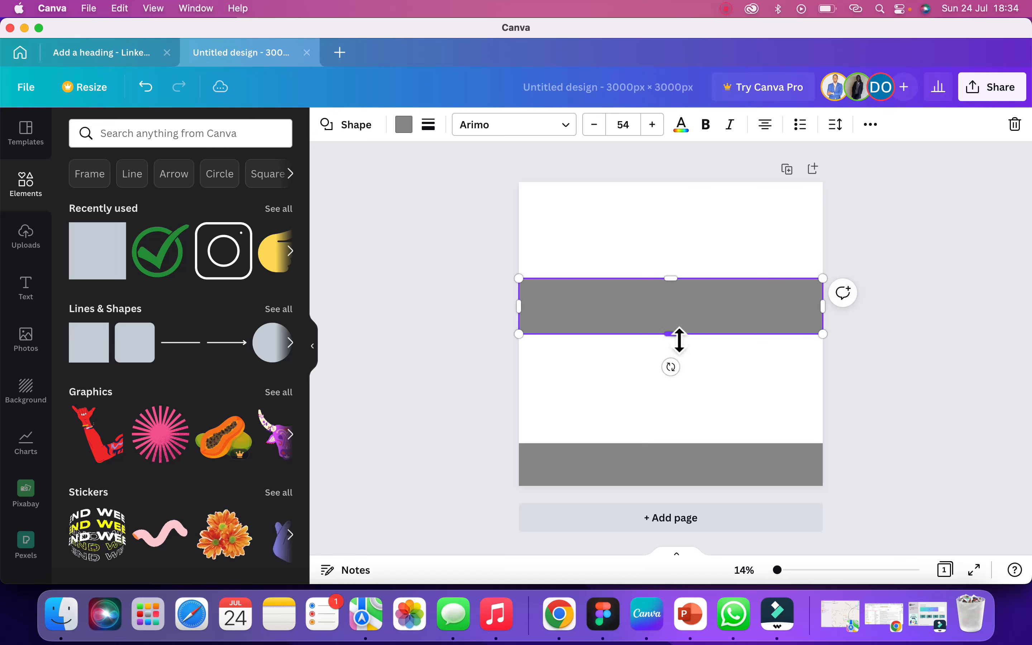
- Reduce the height of the band at the bottom of the page slightly
left_click(679, 453)
left_click_drag(678, 448, 678, 446)
left_click(675, 407)
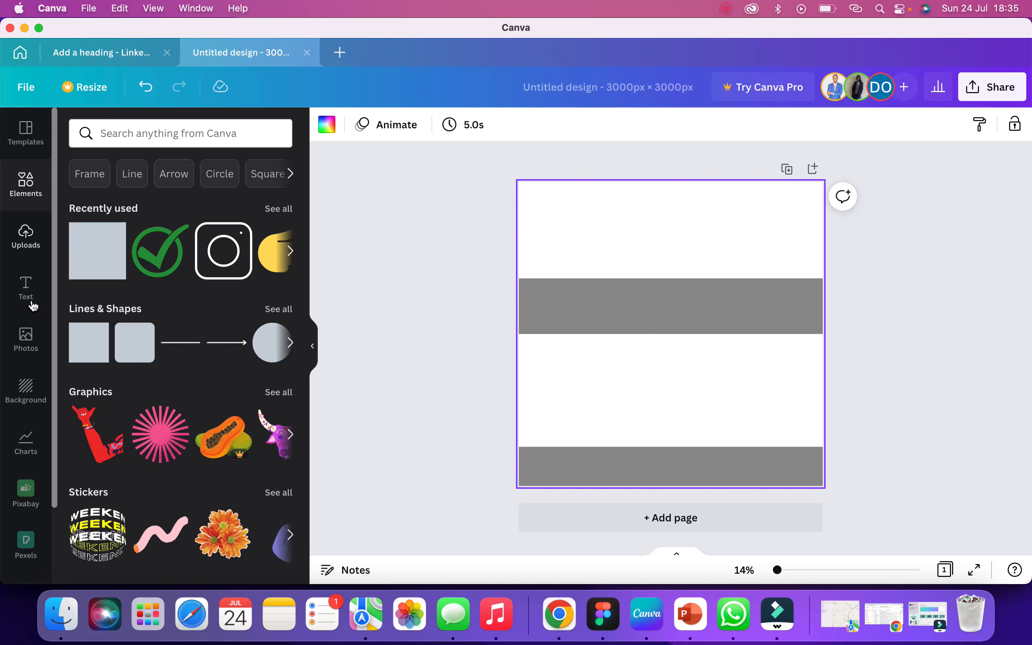
- Search the backgrounds for "lines" and apply the light blue diagonal-stripe pattern to the page
left_click(31, 397)
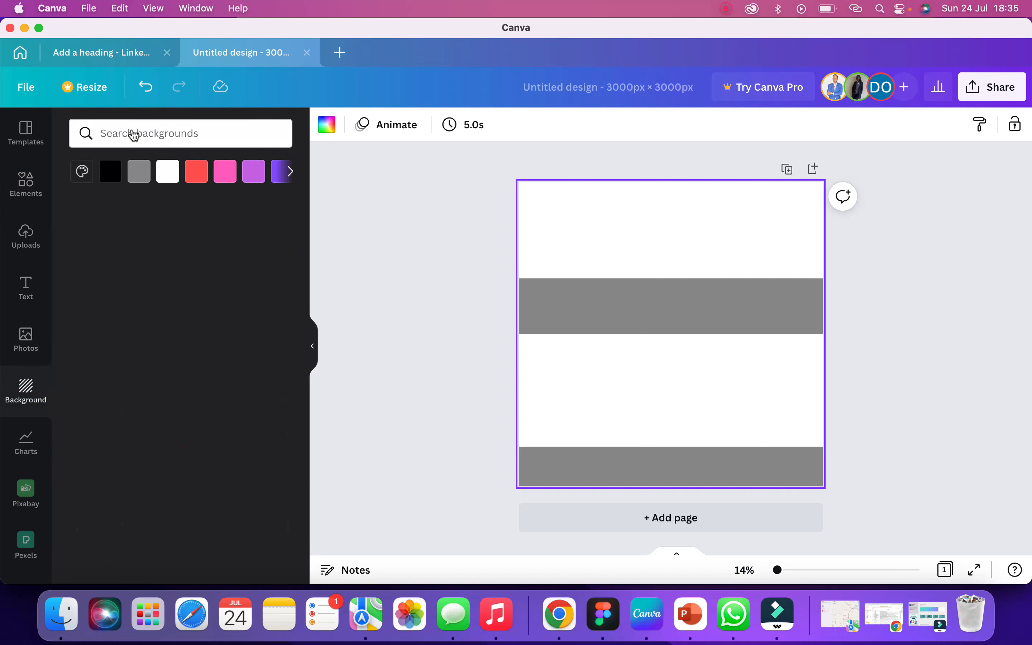
left_click(132, 132)
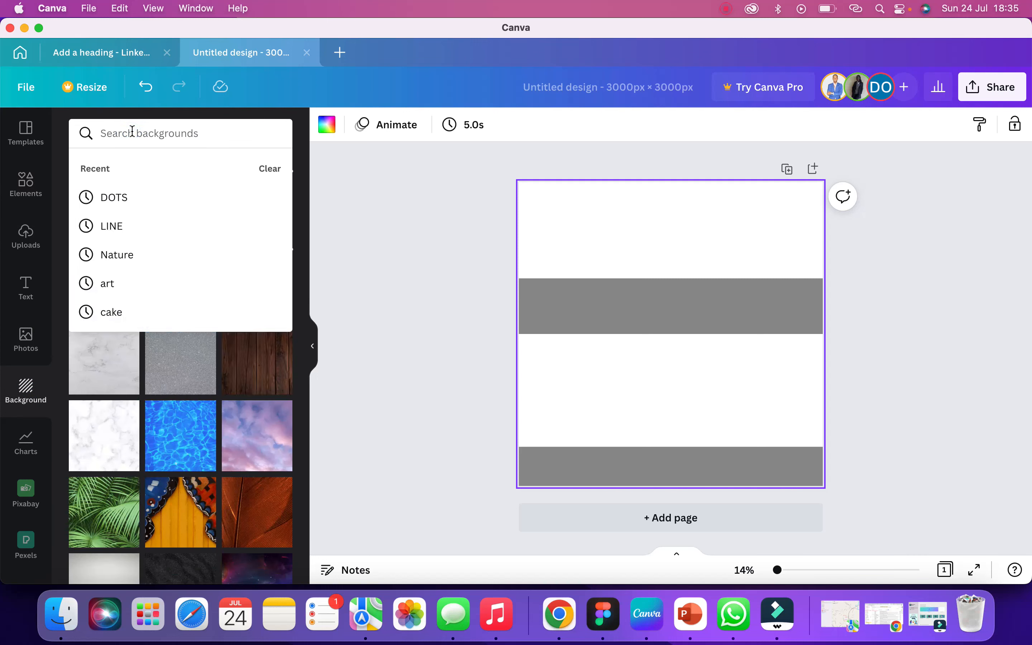
type("lines")
key("Return")
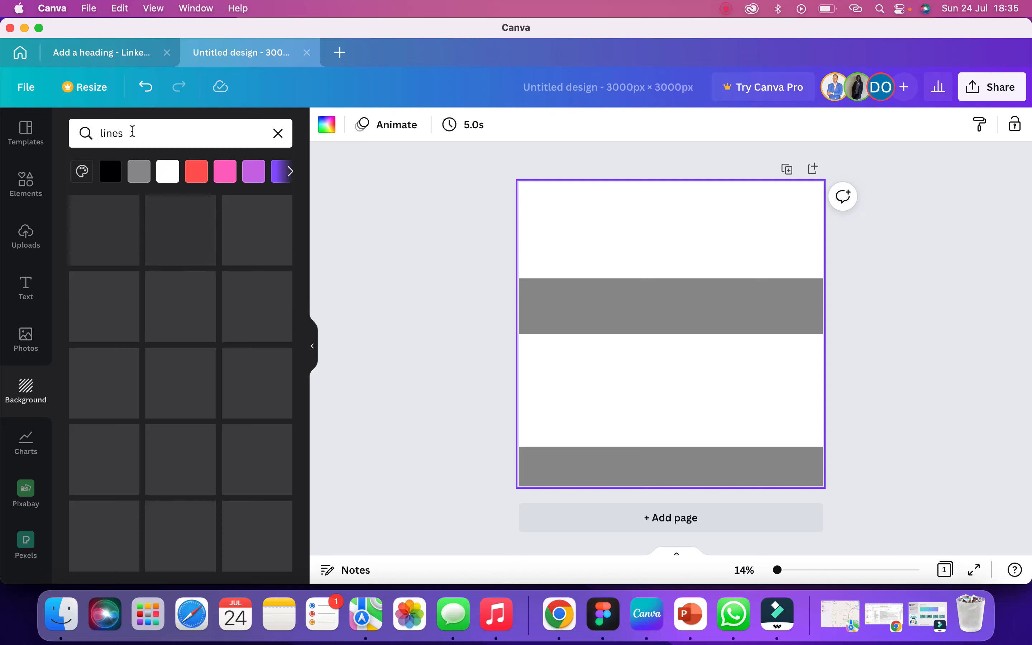
scroll(184, 449, "down", 3)
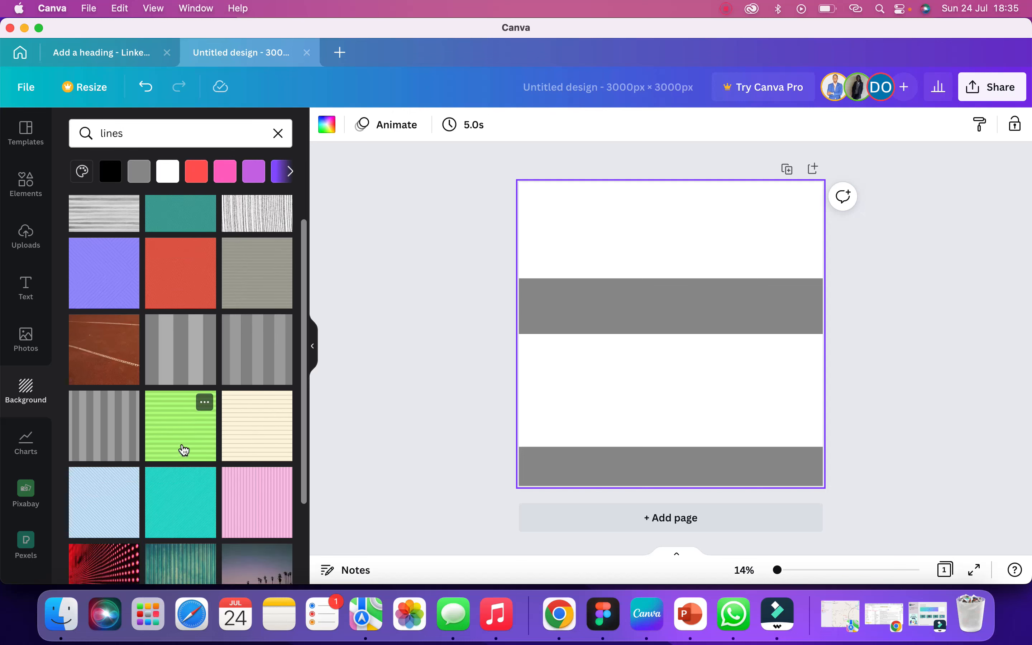
left_click(117, 471)
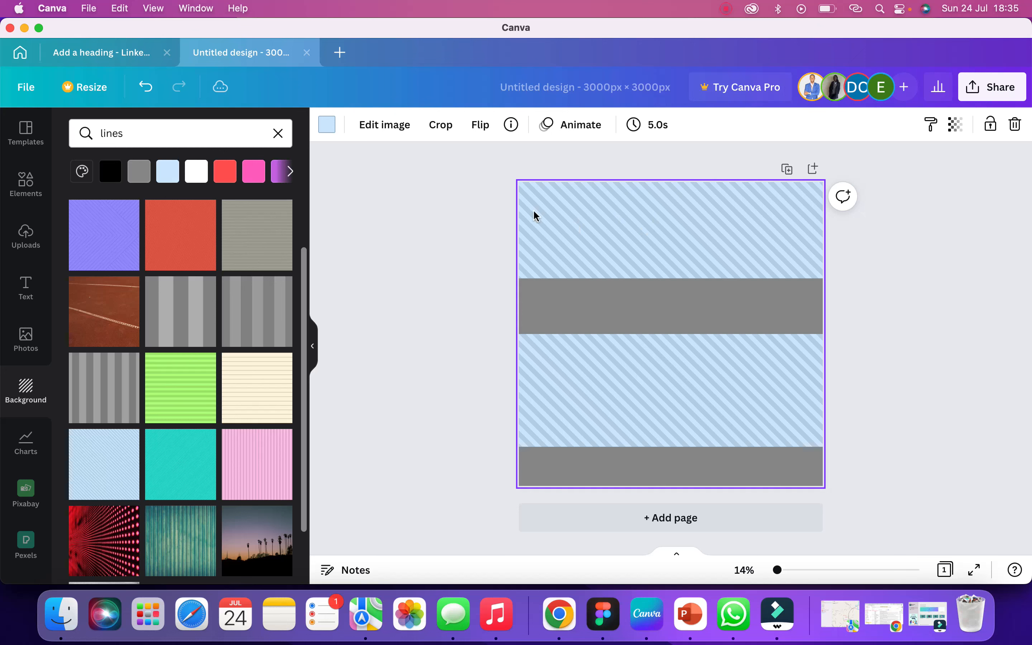
- Recolour the striped background with the document's grey, leaving its transparency at 100
left_click(327, 124)
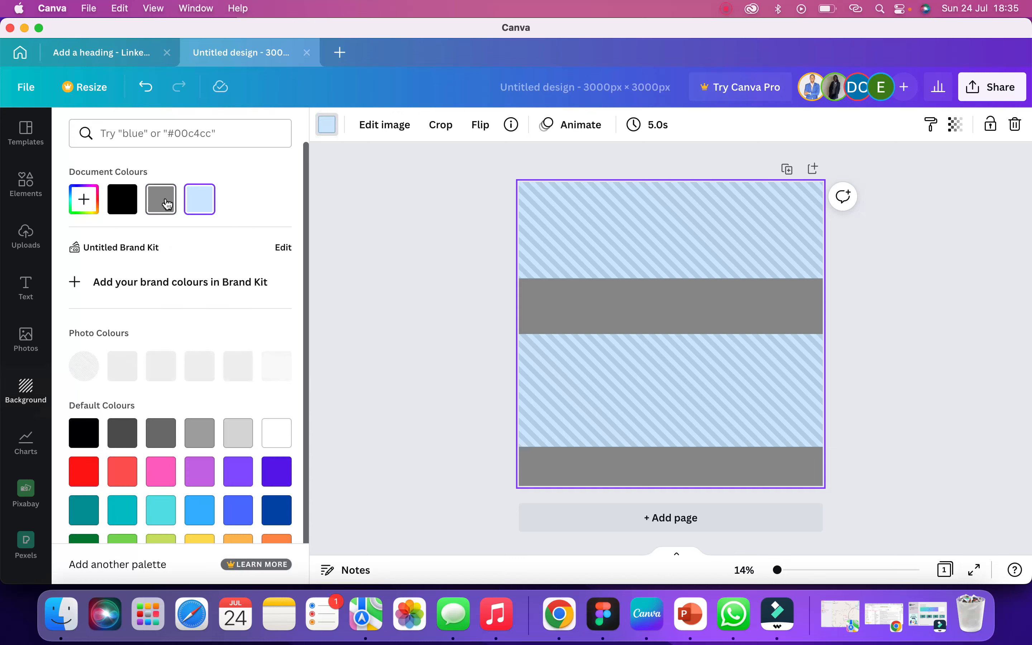
left_click(166, 204)
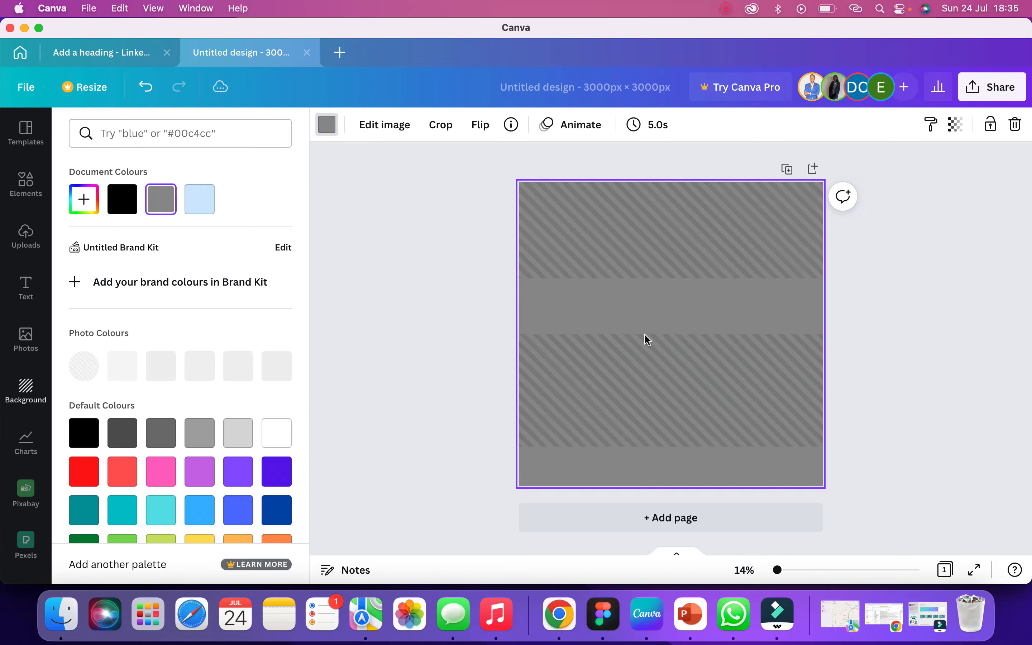
left_click(955, 136)
mouse_move(947, 182)
left_mouse_down()
mouse_move(804, 189)
mouse_move(968, 183)
left_mouse_up()
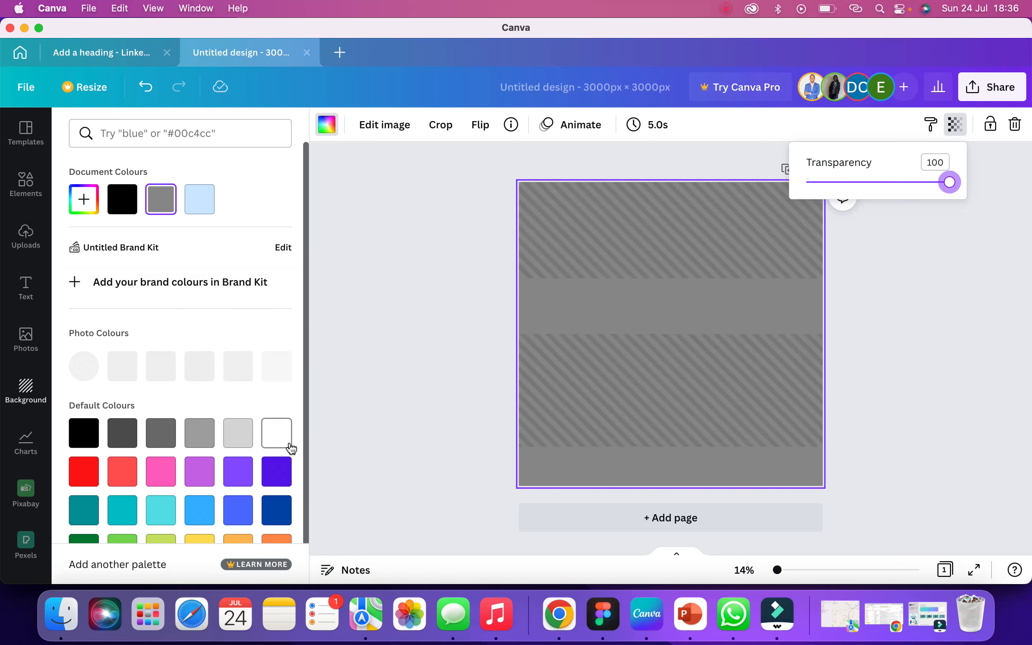
- Try light grey, dark blue, white and black as plain background colours for the page
left_click(238, 433)
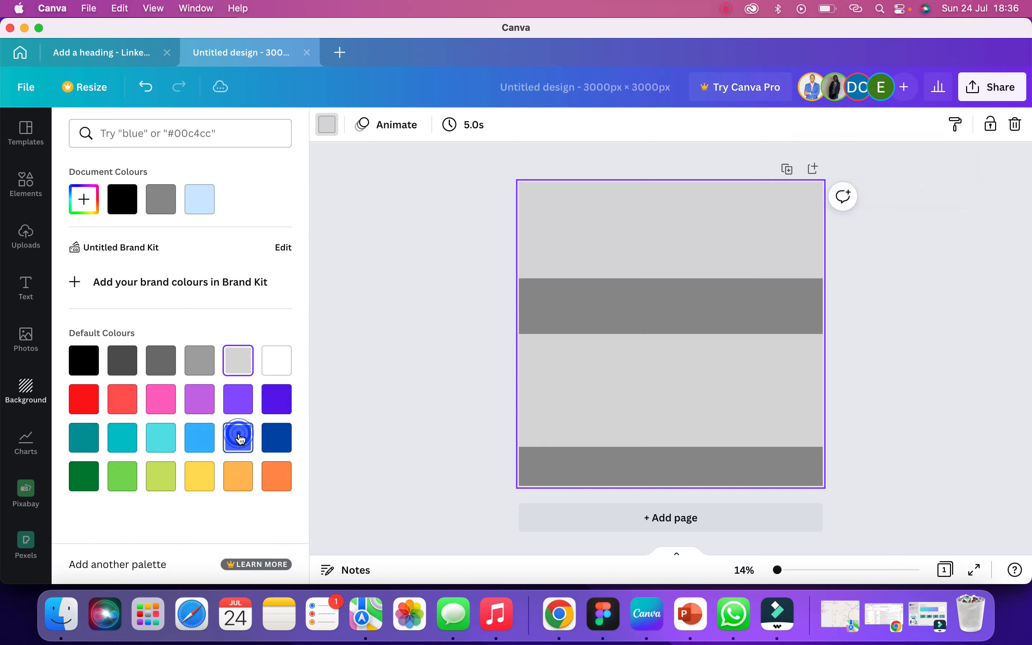
left_click(277, 438)
left_click(276, 362)
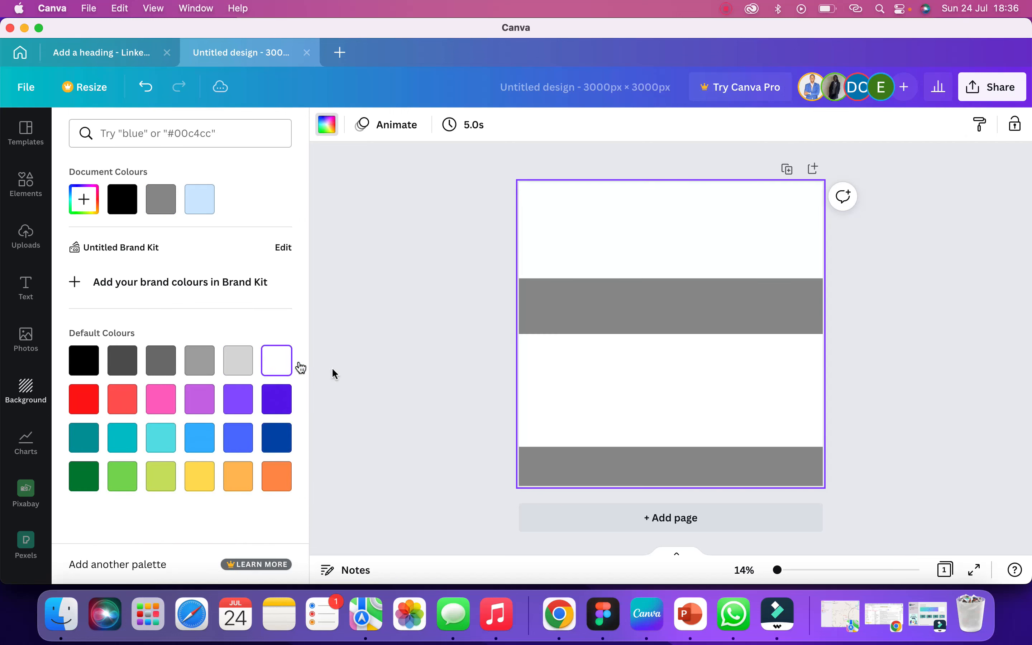
left_click(122, 199)
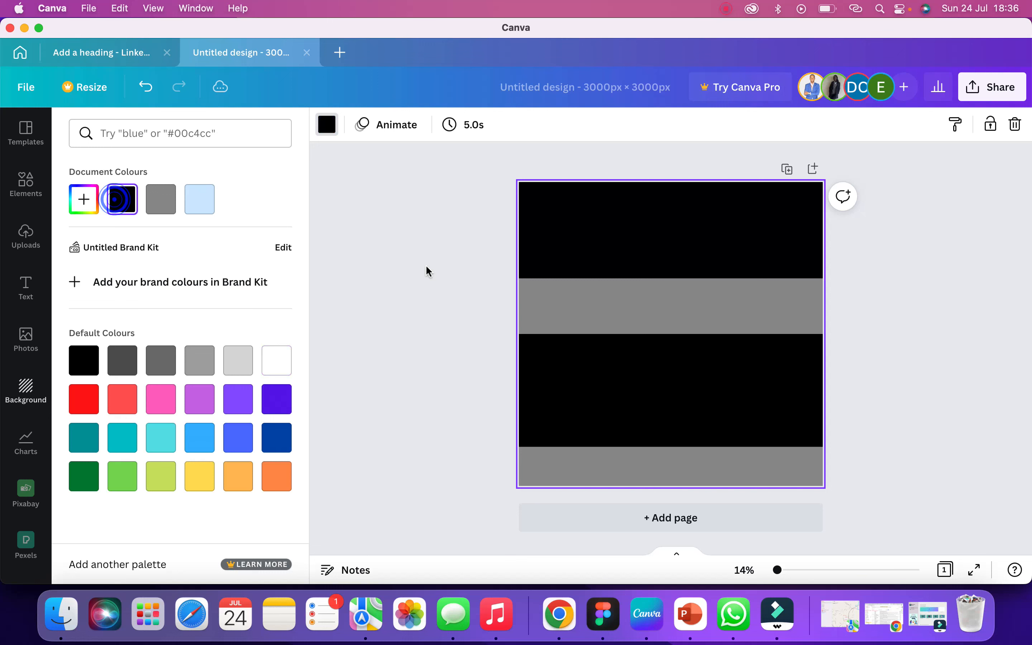
left_click(749, 229)
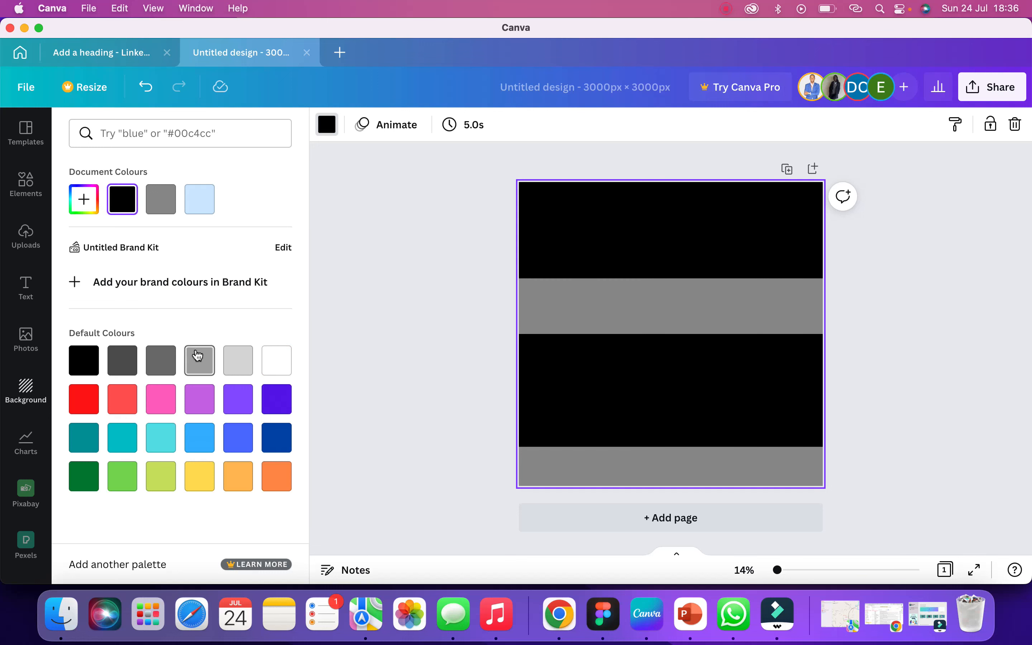
left_click(485, 193)
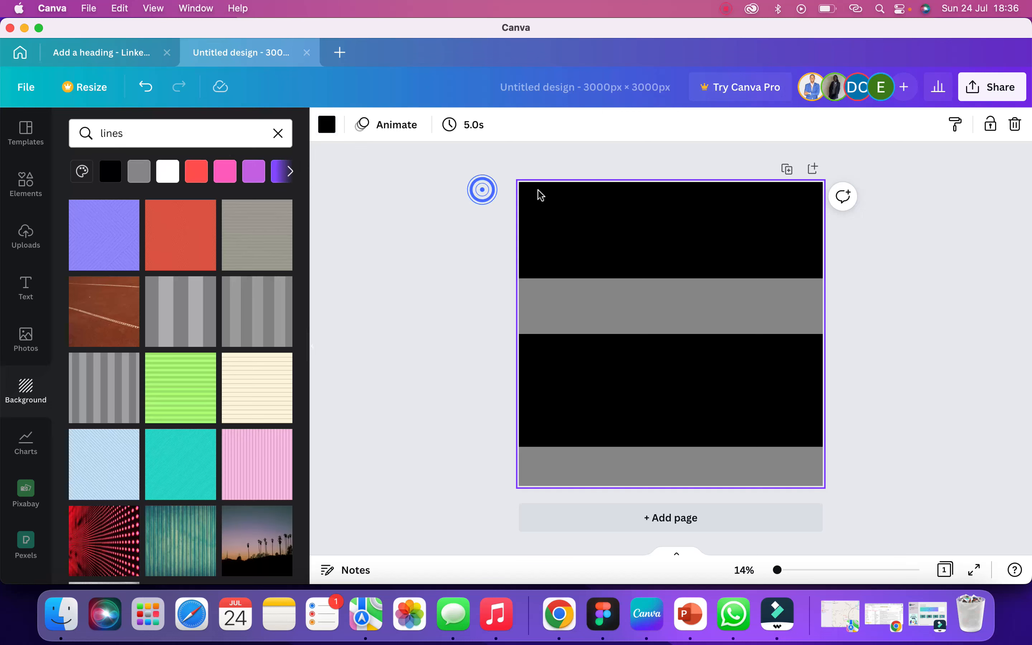
- Apply the light blue diagonal-stripe background again and set its transparency to 15
left_click(110, 459)
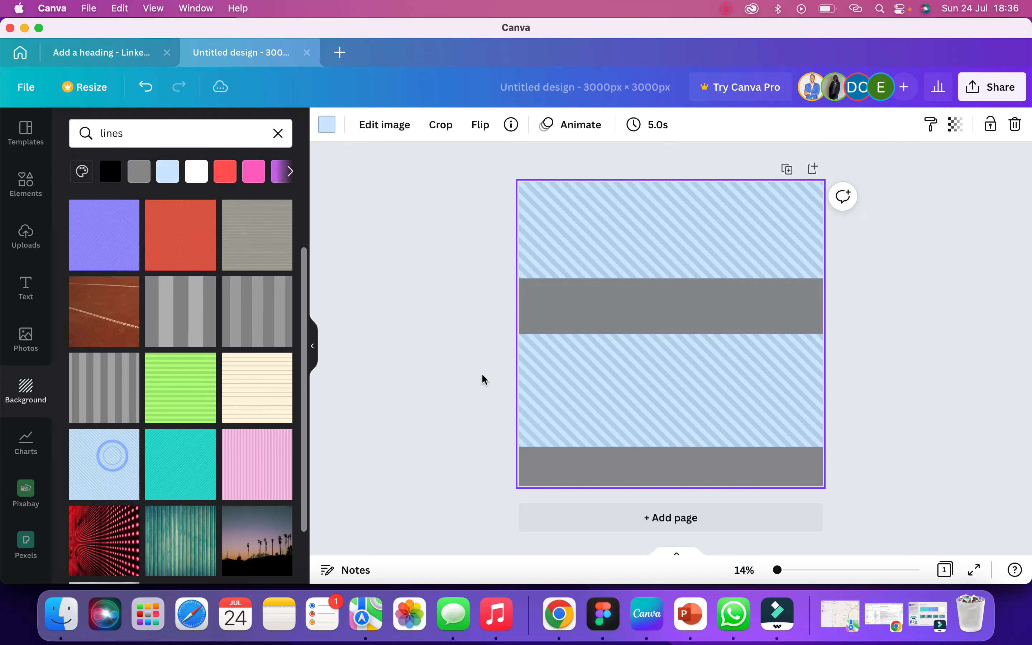
left_click(956, 124)
left_click_drag(880, 179, 830, 188)
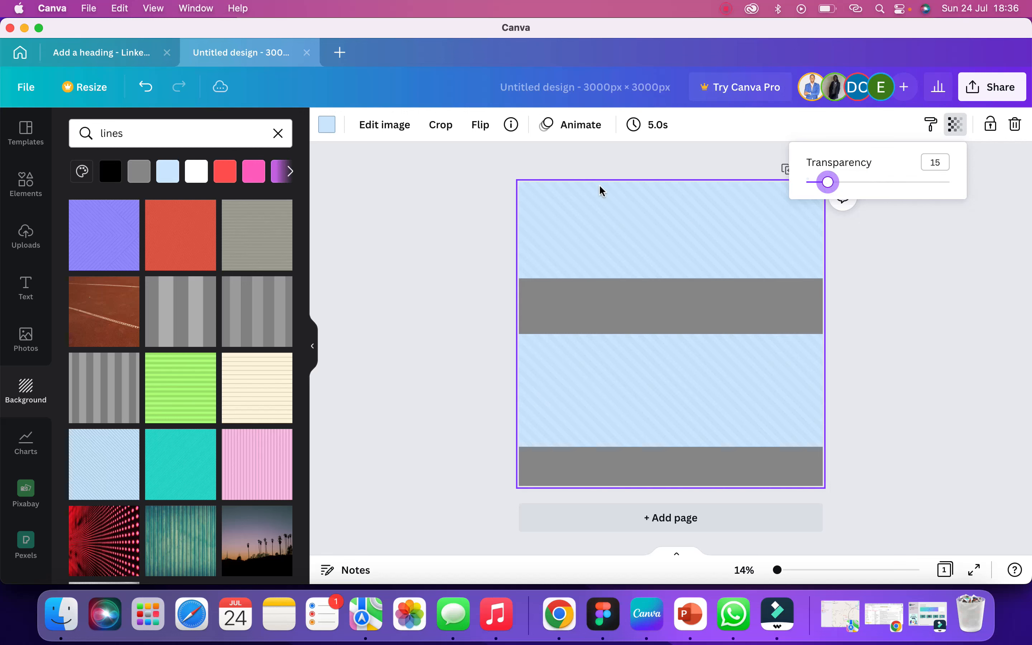
- Replace the striped background with plain white and clear the background search
scroll(215, 376, "up", 2)
left_click(140, 171)
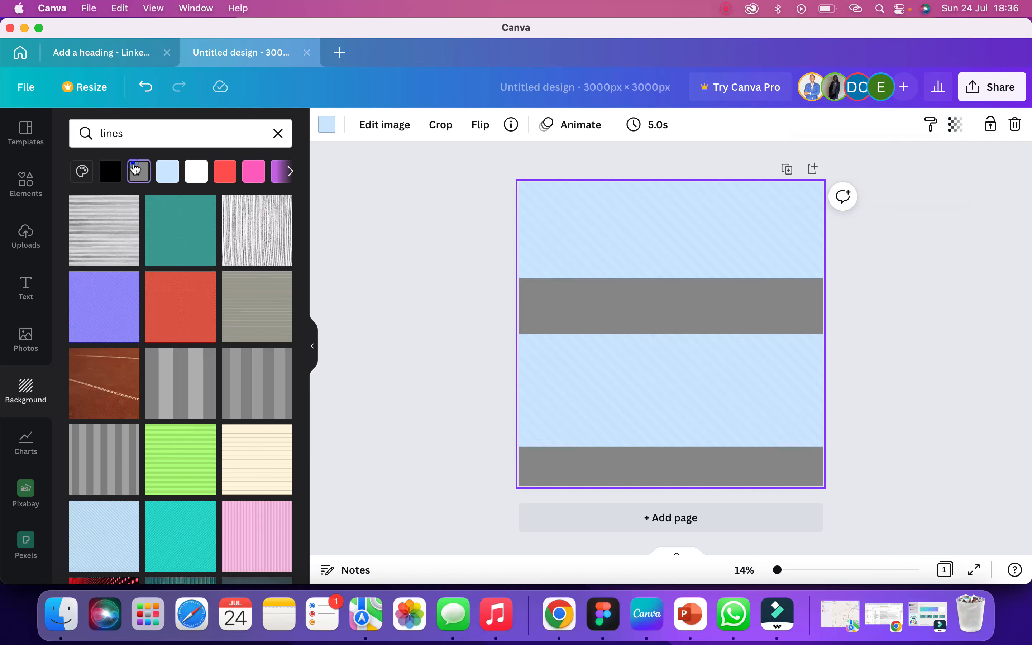
left_click(173, 175)
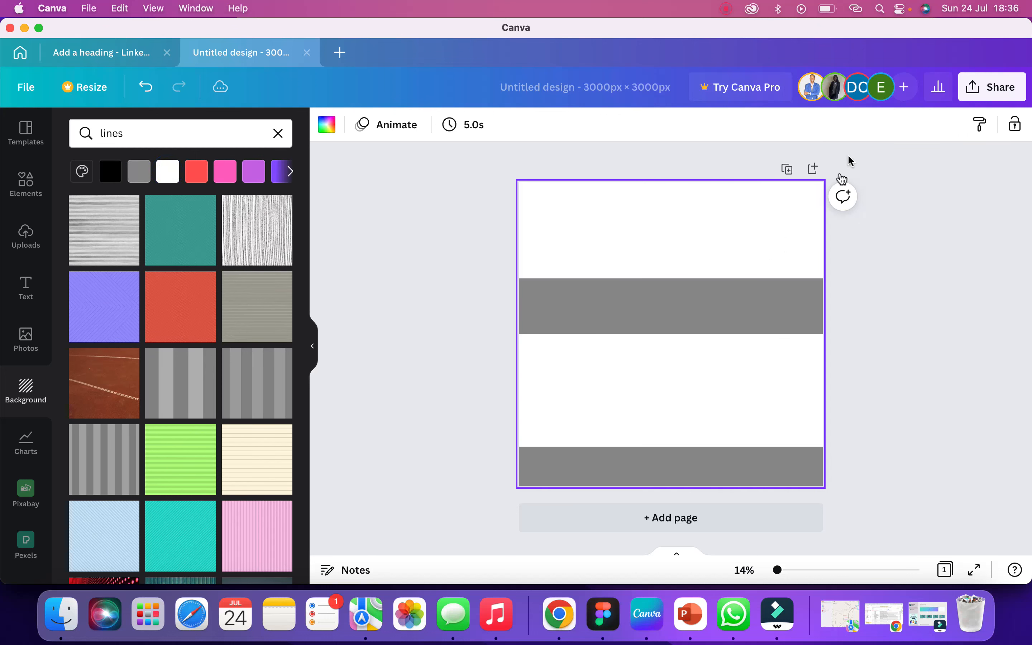
left_click(897, 324)
left_click(672, 221)
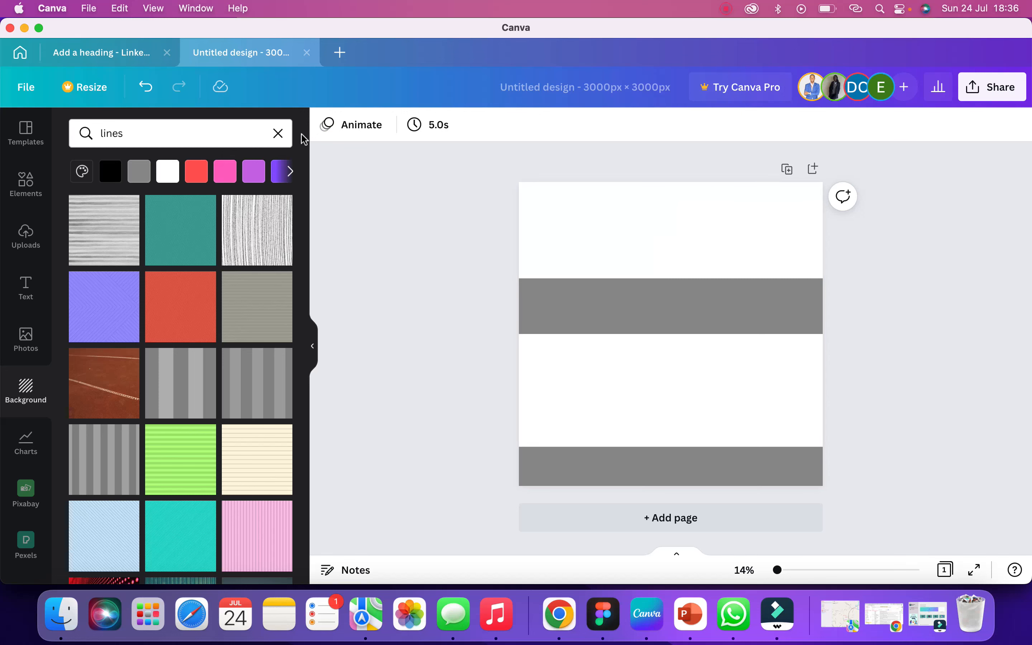
left_click(277, 134)
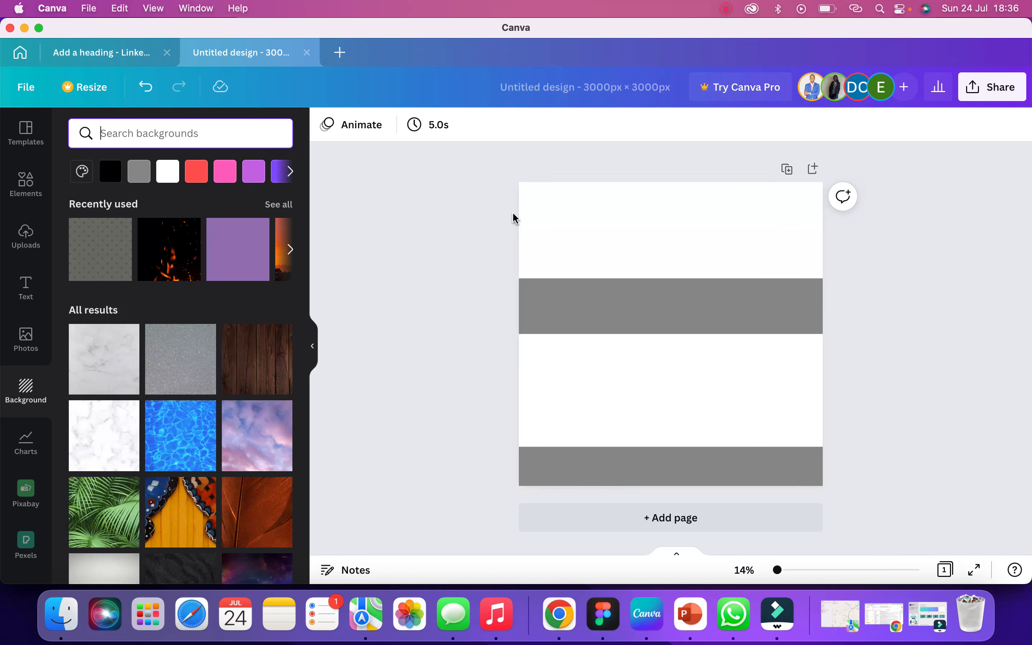
- Add a heading to the page with the text "Ward B"
right_click(642, 236)
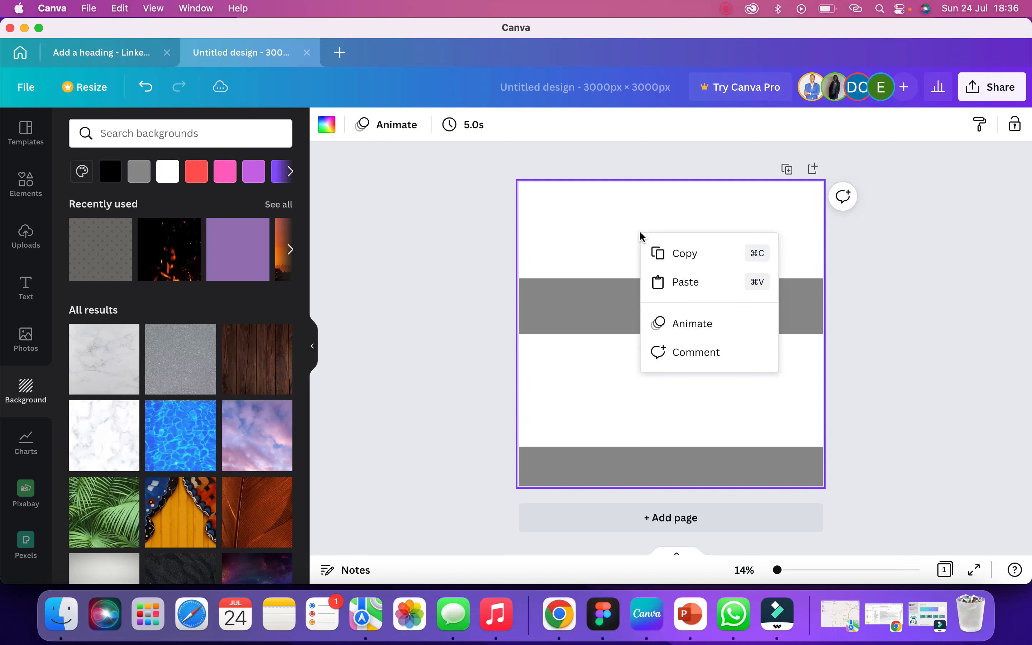
left_click(588, 242)
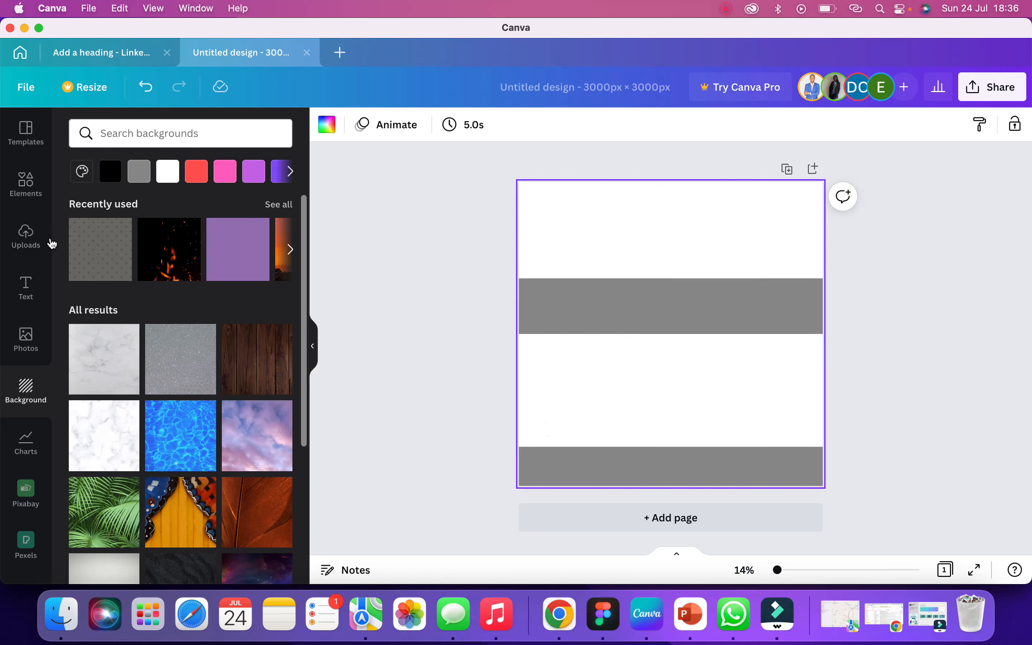
left_click(25, 286)
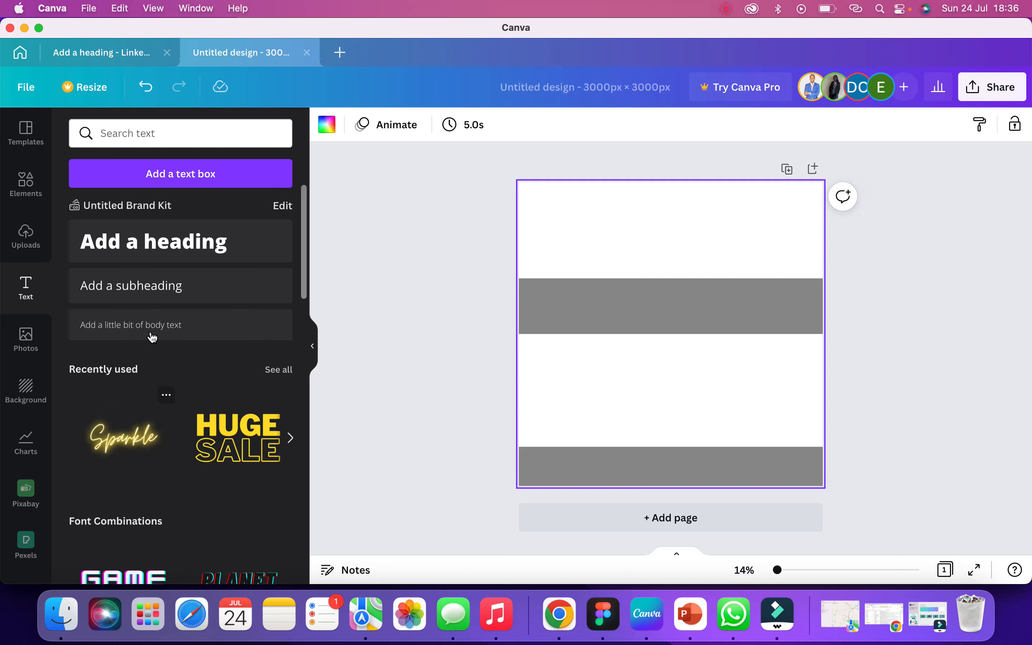
left_click(177, 243)
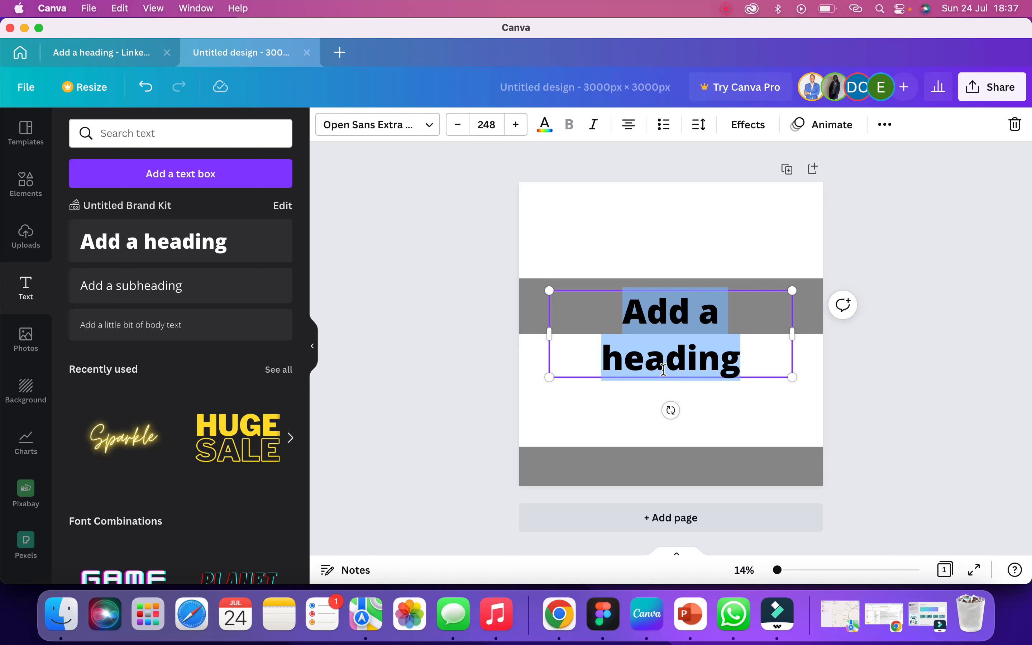
type("Ward")
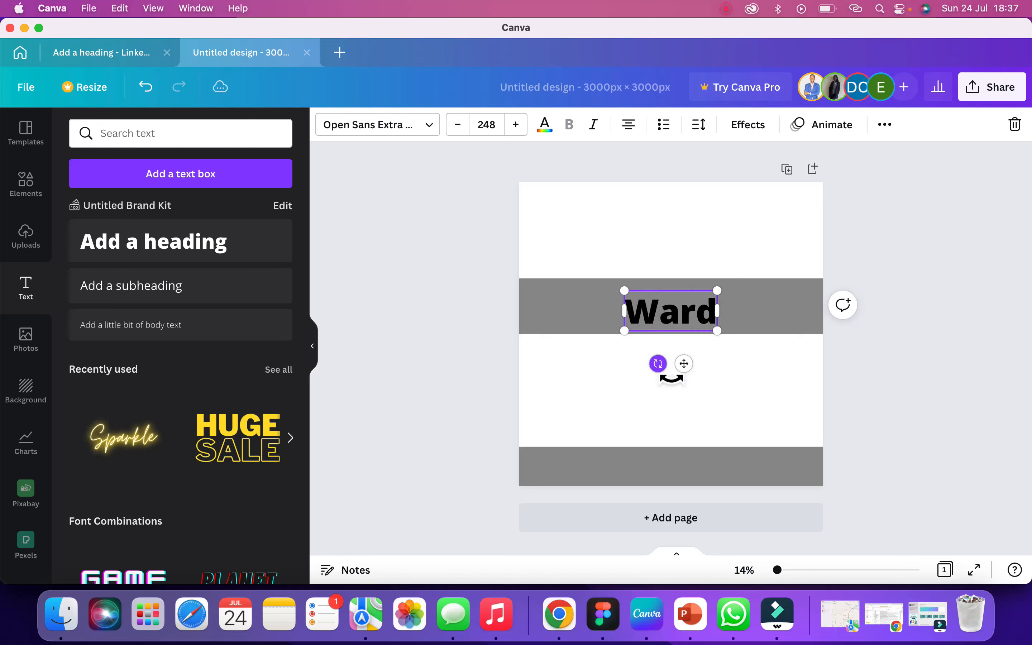
type(" B")
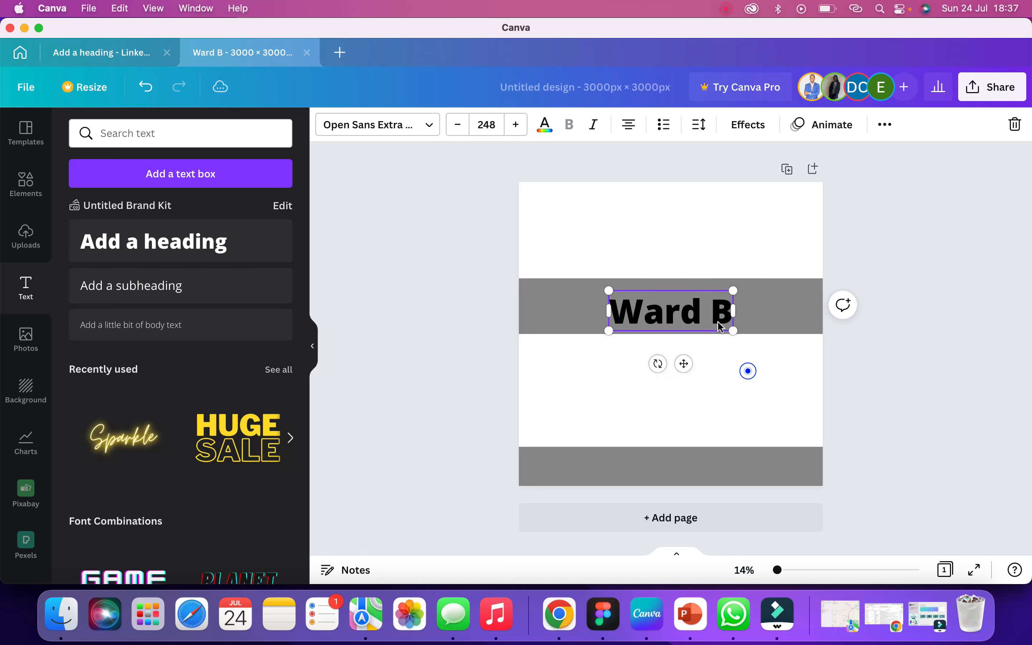
- Set the "Ward B" heading's font size to 100
left_click(703, 315)
left_click(498, 127)
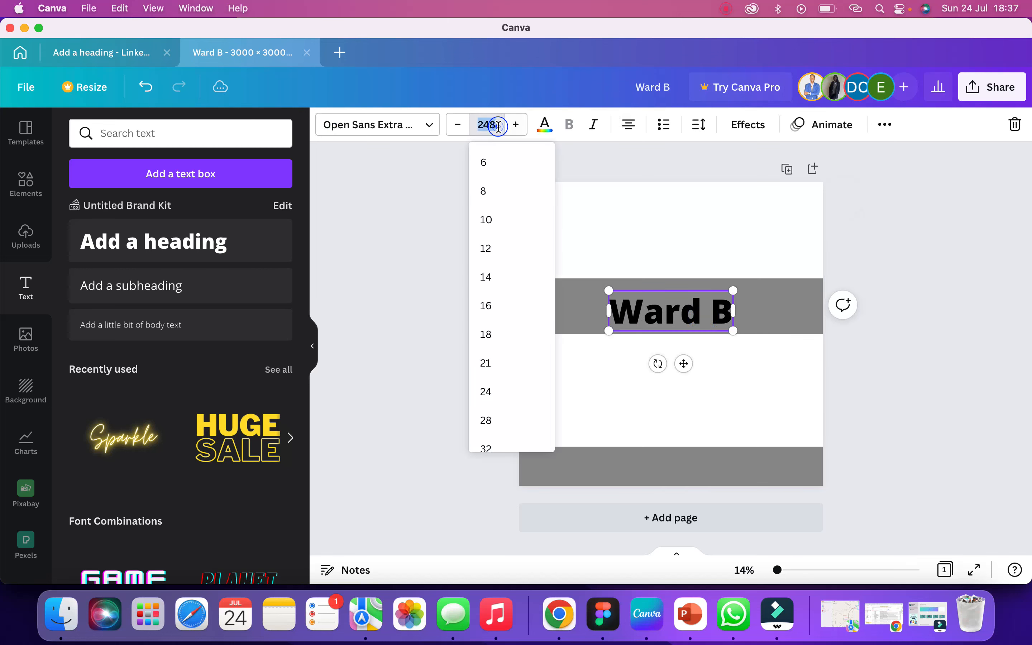
type("100")
key("Return")
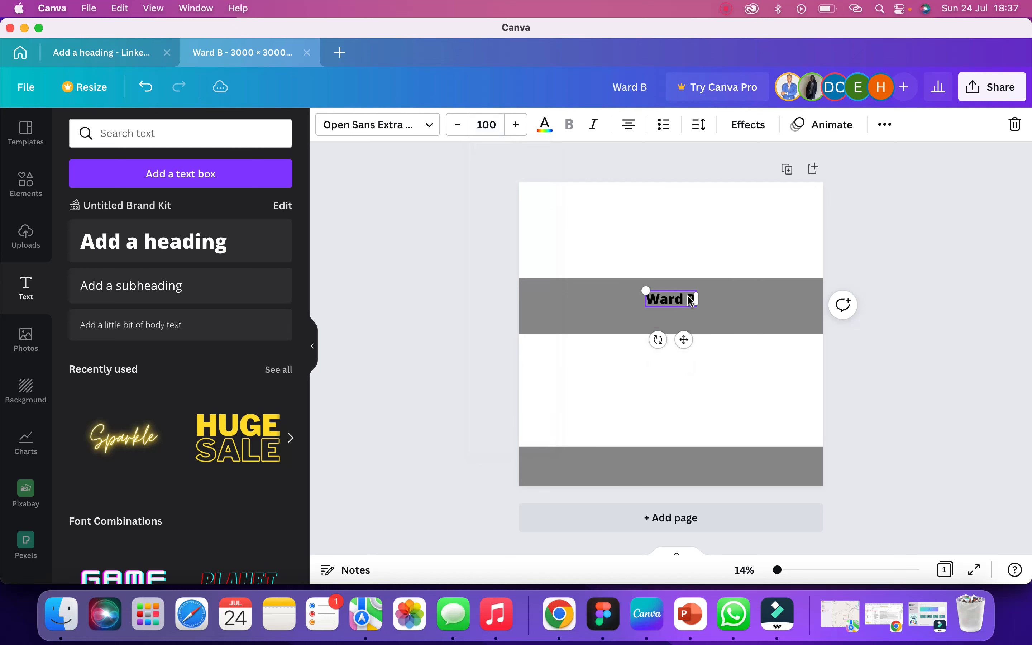
- Extend the heading's text to "Ward B, Ifako Ijayo"
type("B, ifa")
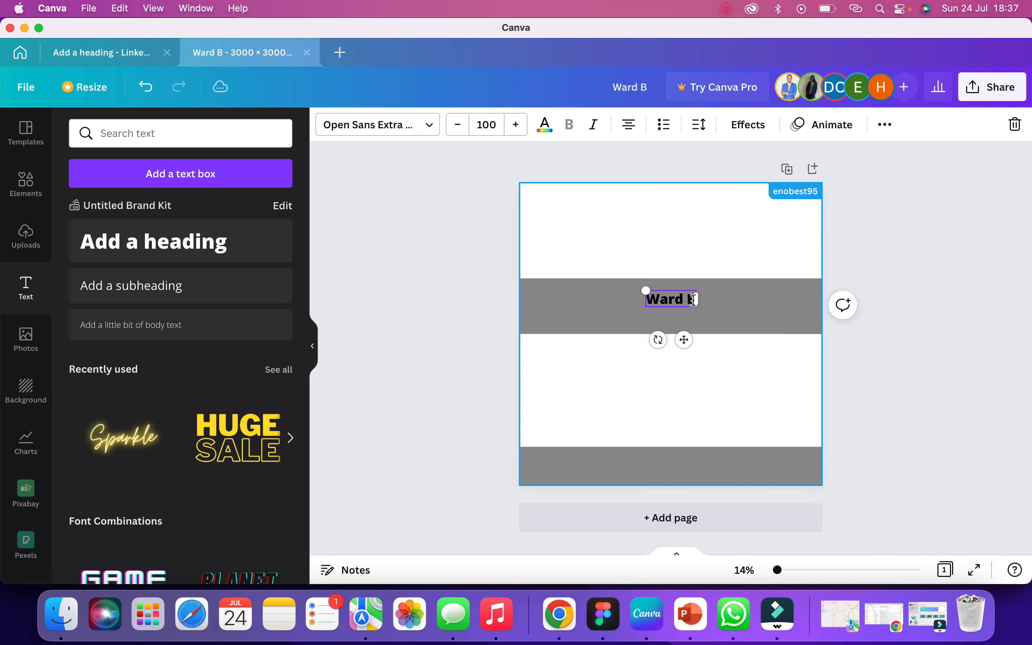
type("ko")
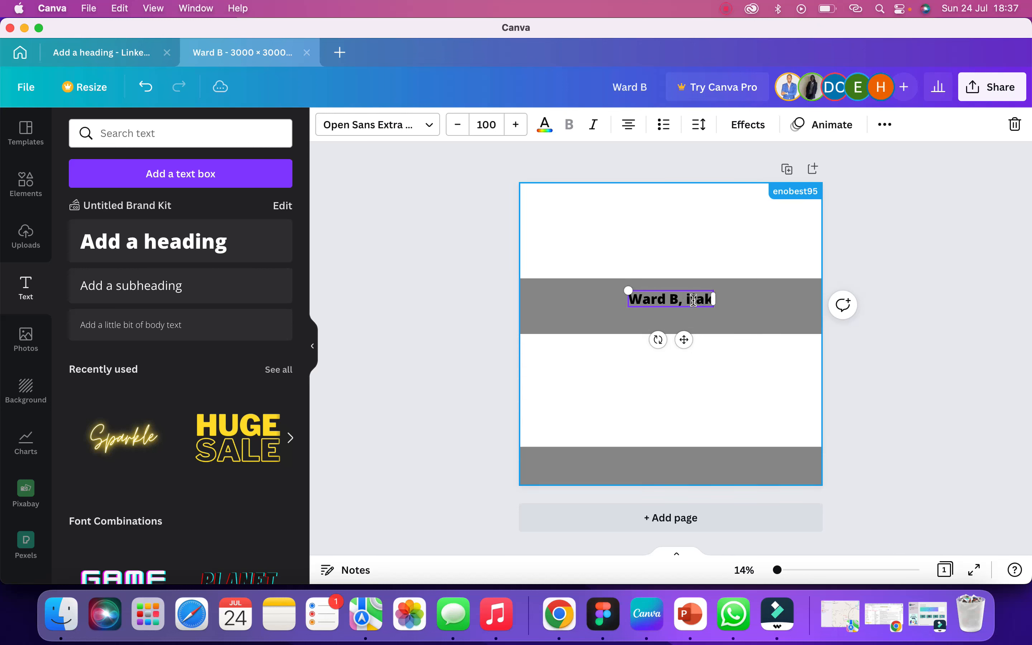
key("BackSpace")
key("BackSpace")
key("BackSpace")
key("BackSpace")
key("BackSpace")
key("BackSpace")
key("BackSpace")
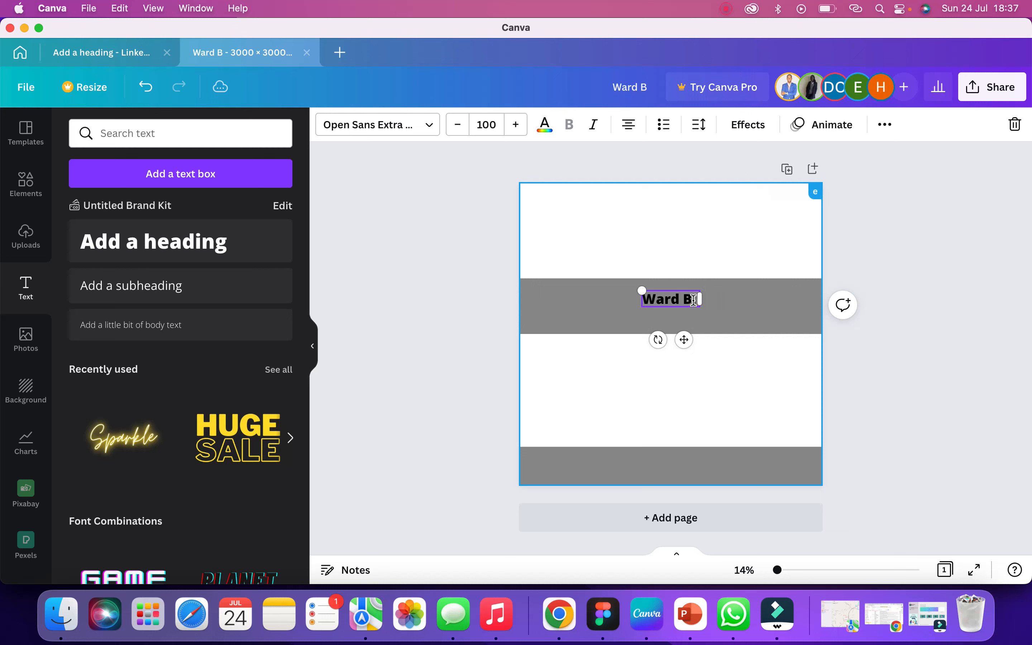
type(", Ifako Ijayo")
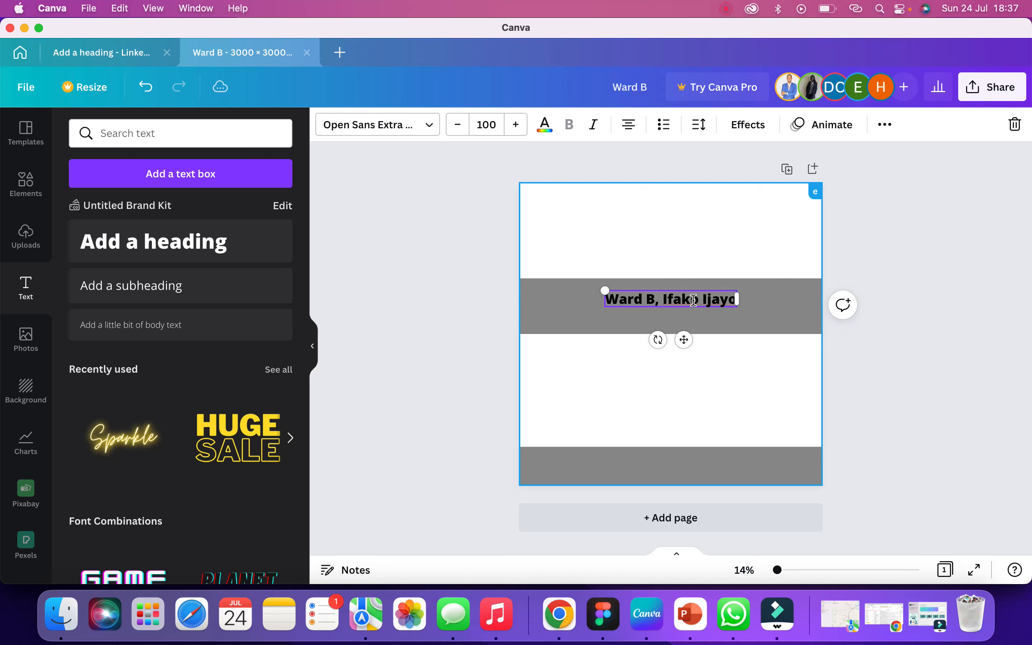
- Add a second line reading "Innaugural Meeting" to the heading
key("Return")
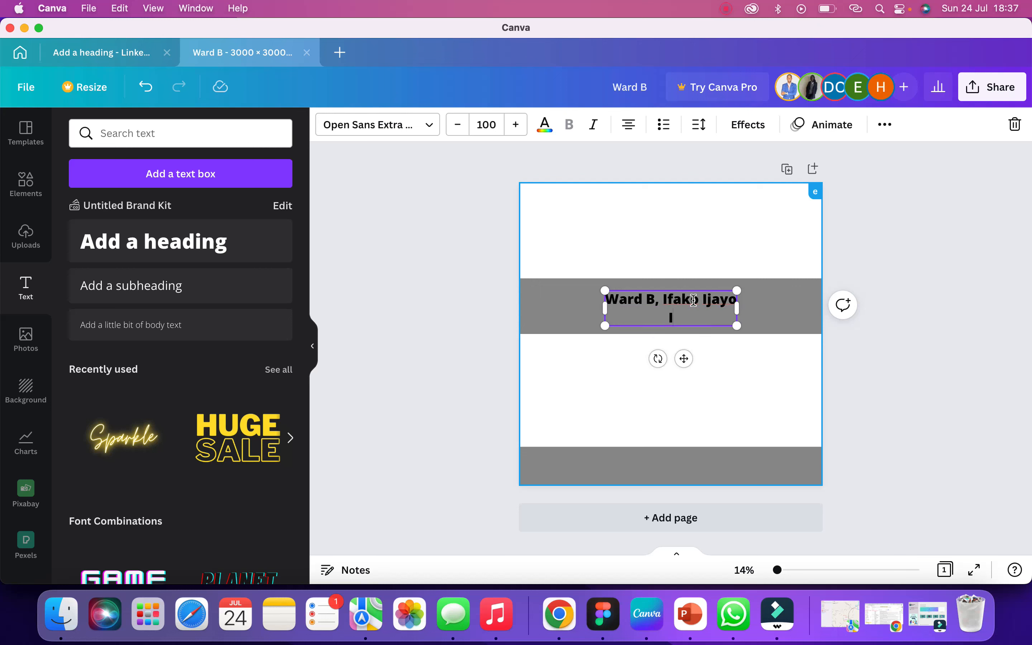
type("Innaugural M")
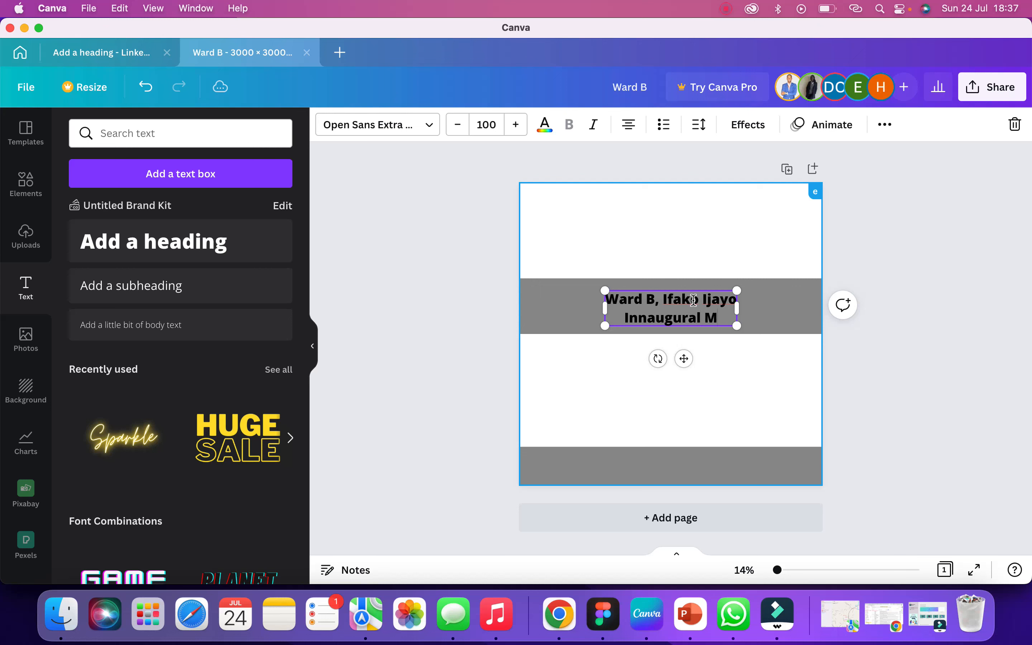
type("eeting")
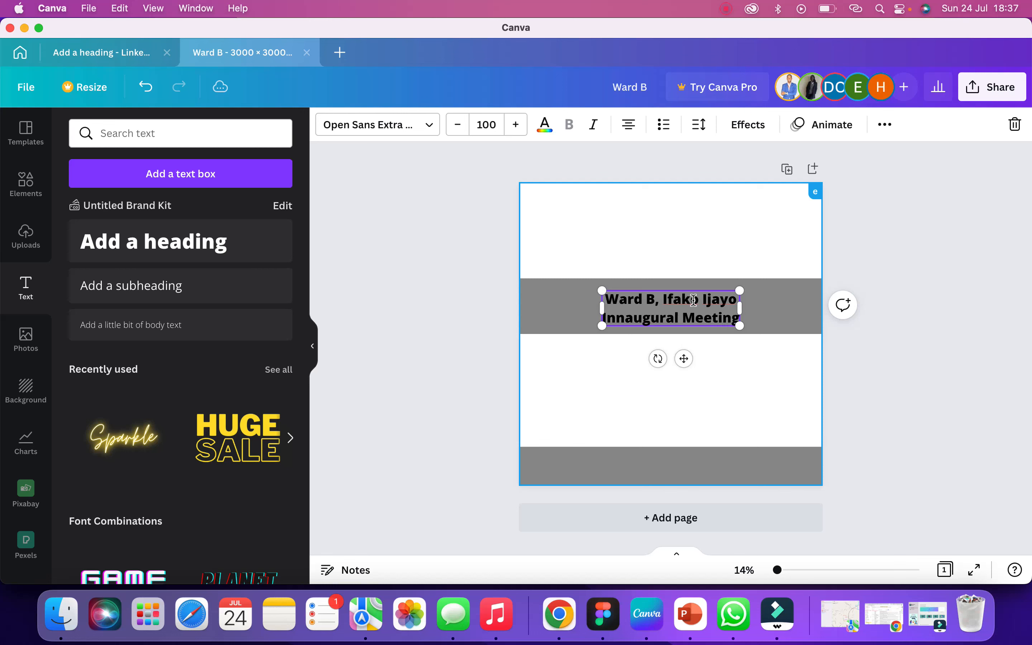
left_click(722, 370)
- Recolour the grey band behind the heading with the light orange default colour
left_click(767, 298)
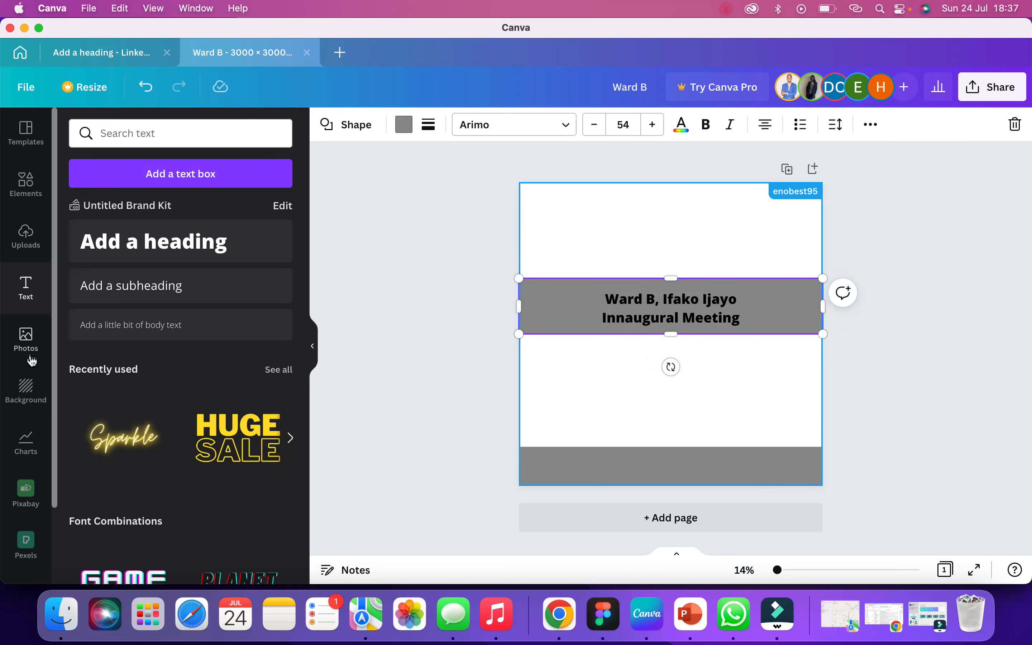
left_click(27, 187)
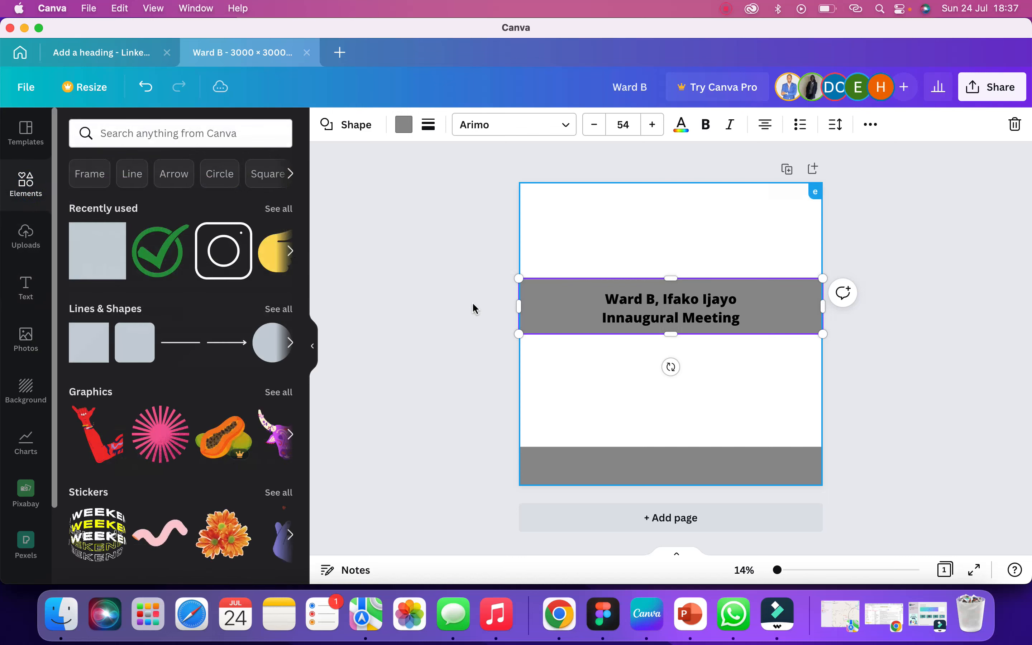
left_click(404, 125)
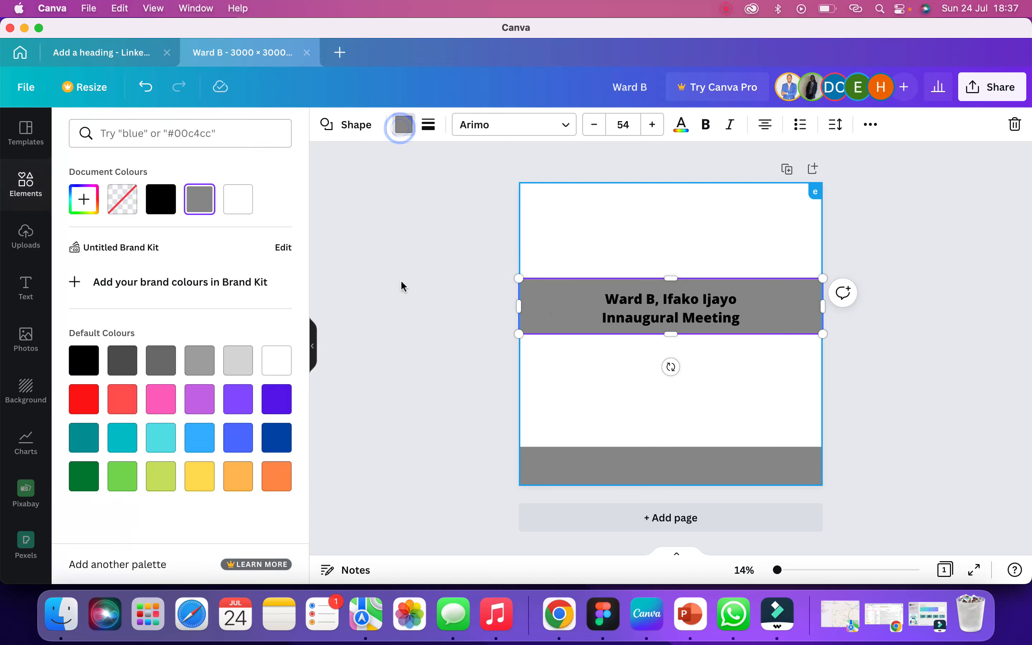
left_click(277, 475)
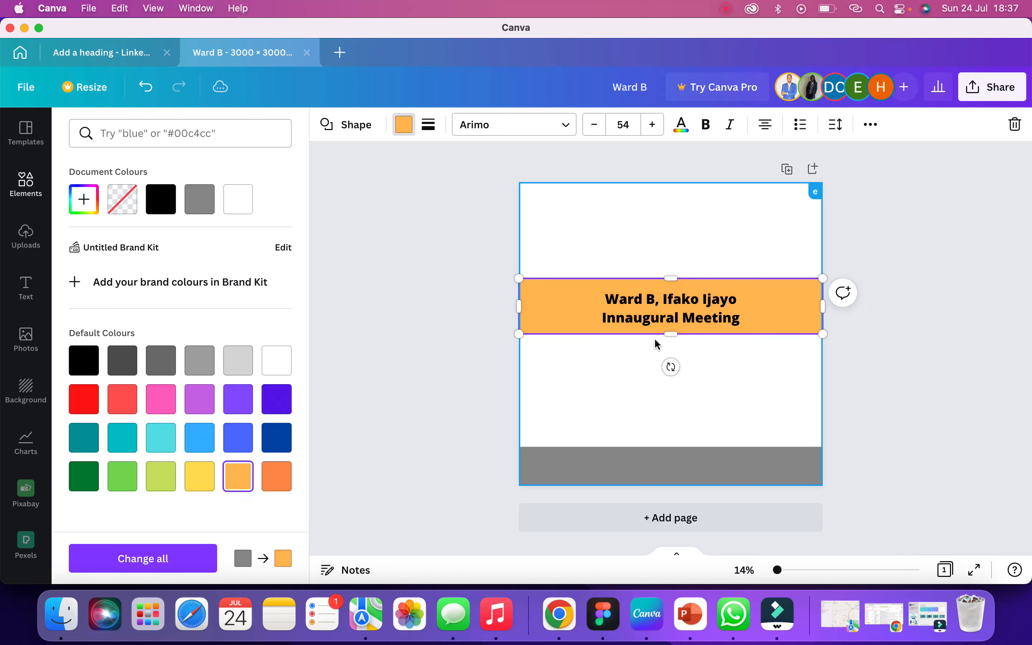
- Change the heading's text colour to white
left_click(682, 302)
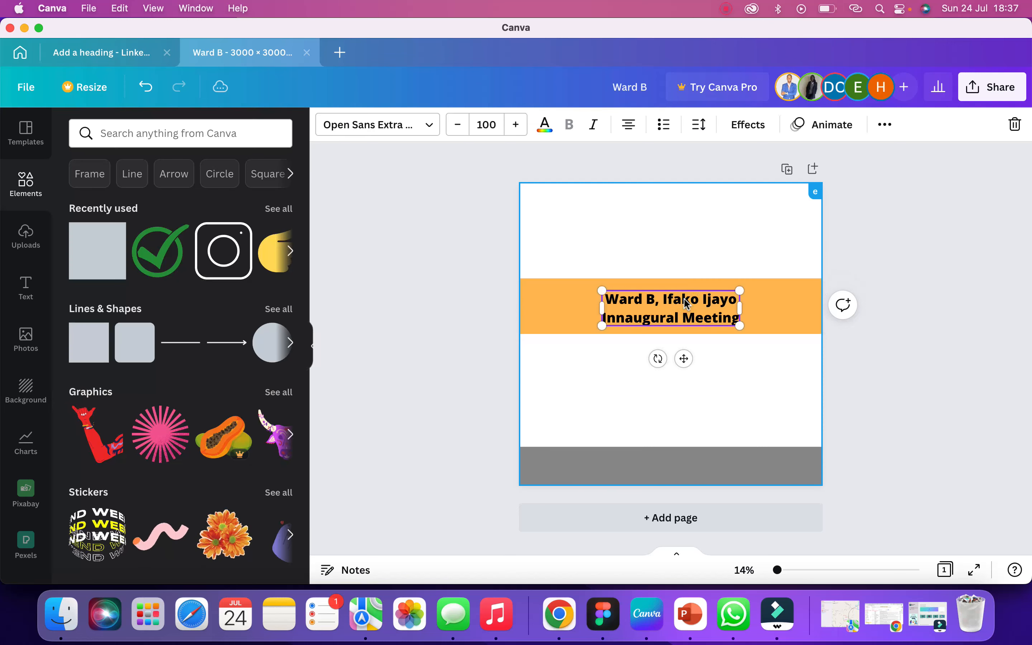
left_click(546, 132)
left_click(246, 212)
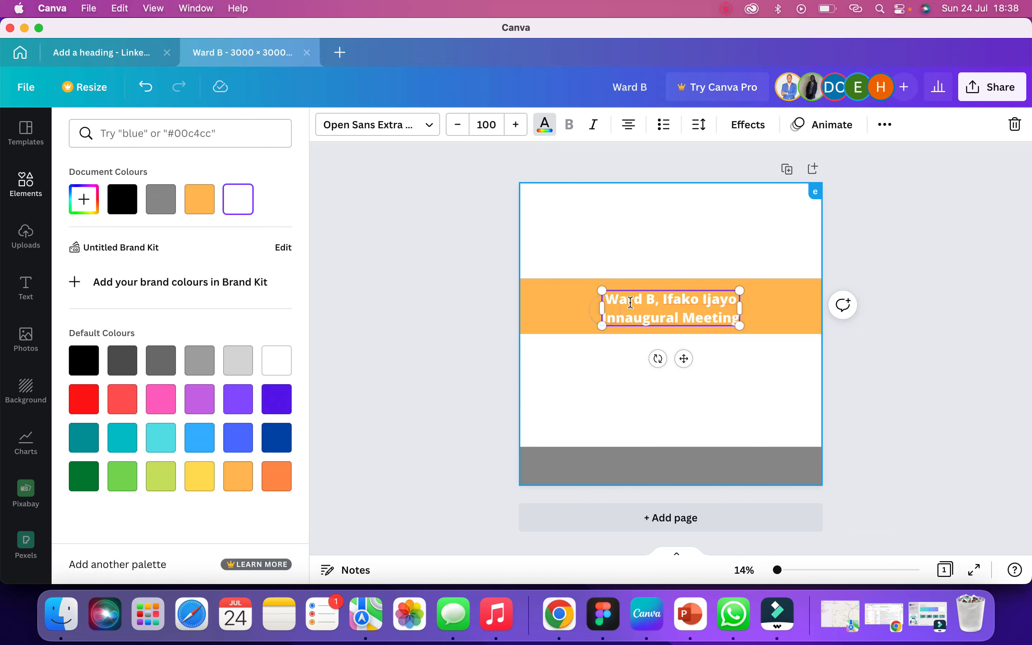
- Change the heading's font to Poppins and make it bold
left_click(659, 292)
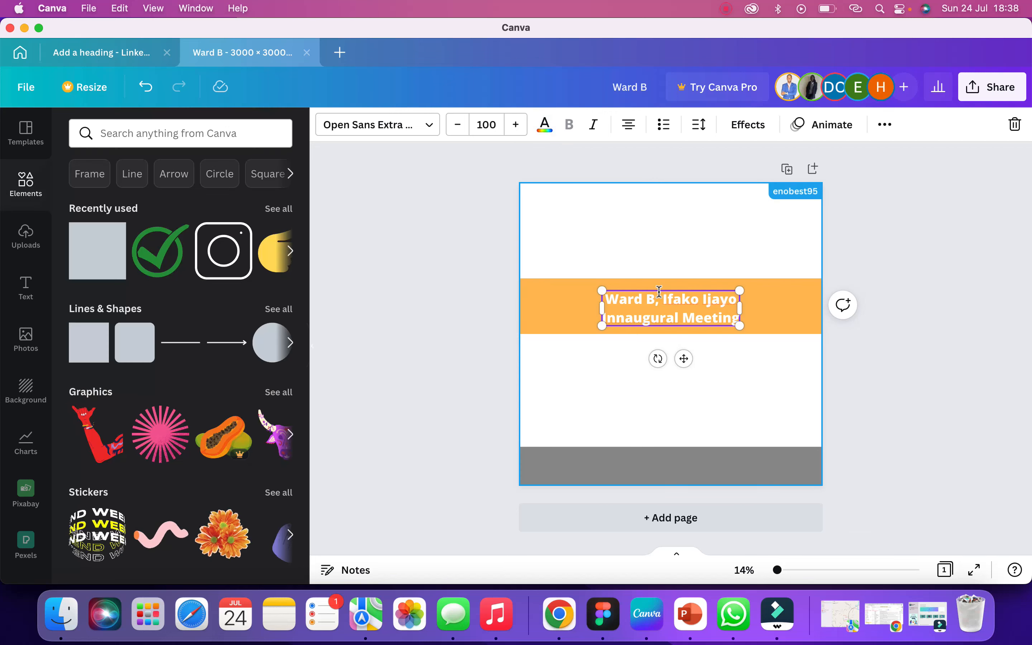
left_click(698, 255)
left_click(688, 316)
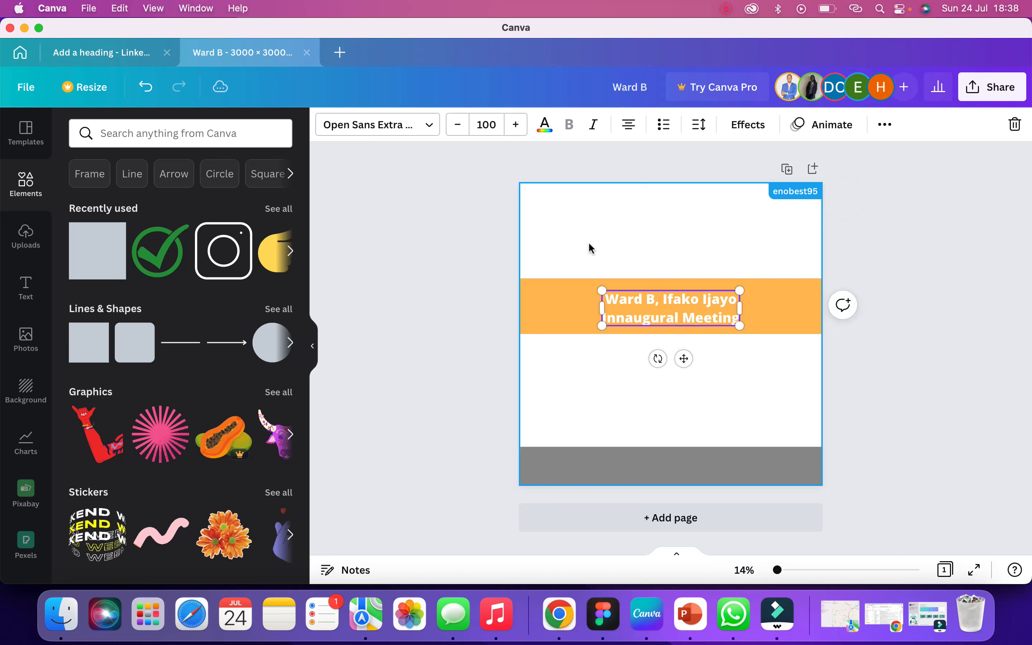
left_click(424, 127)
left_click(429, 128)
left_click(431, 127)
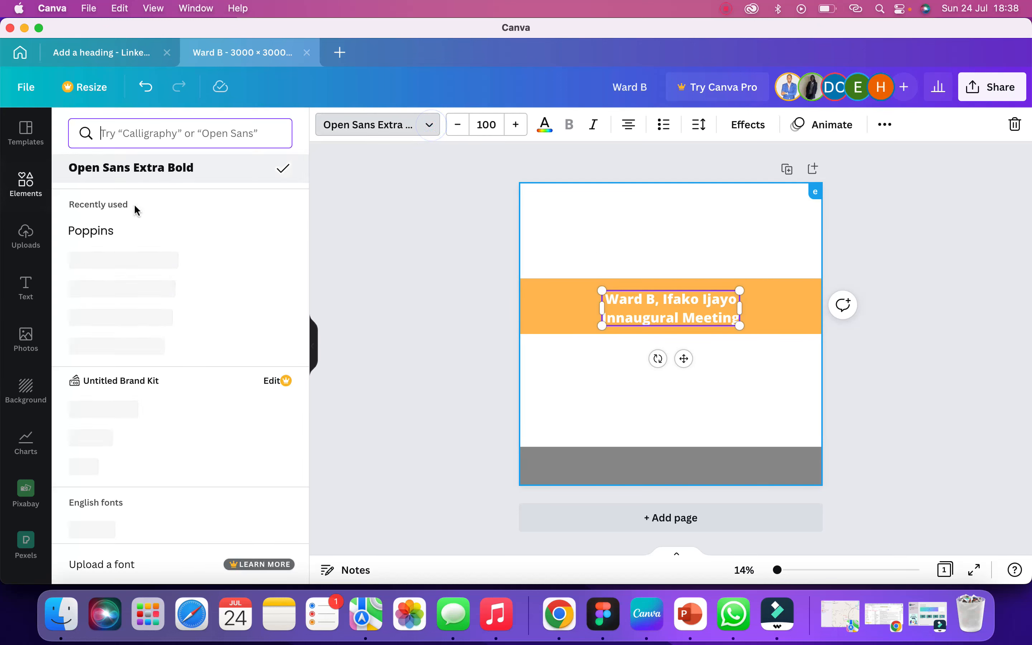
left_click(137, 242)
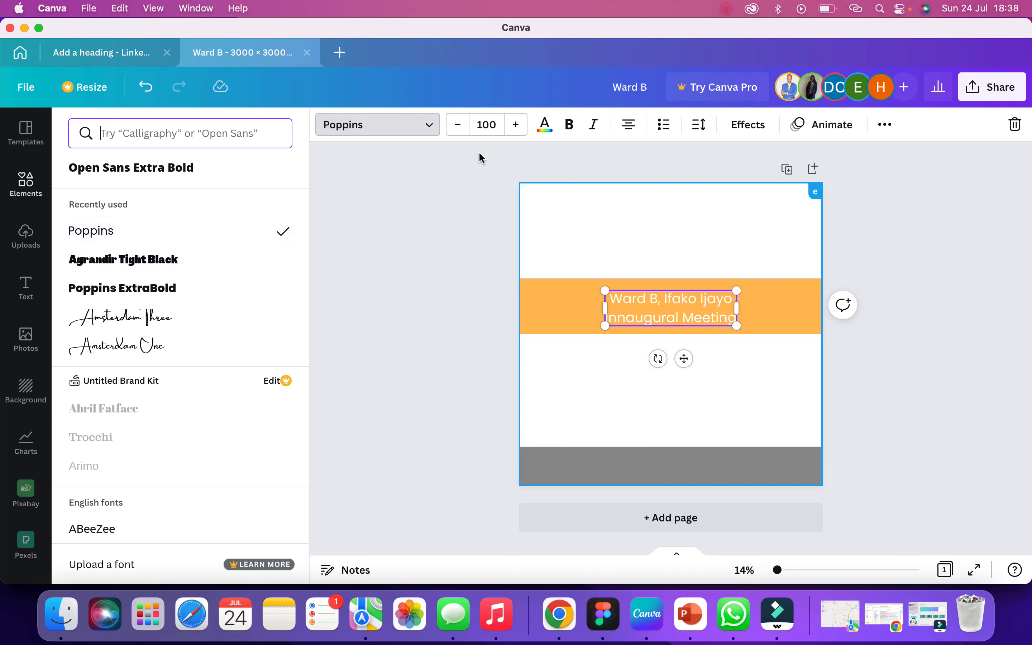
left_click(574, 130)
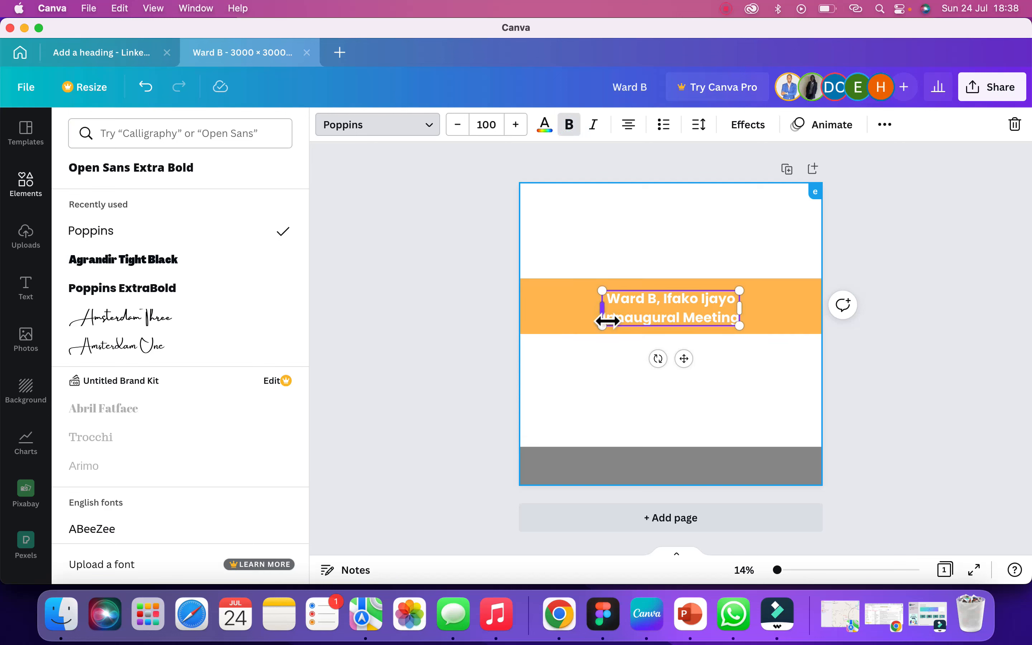
- Widen the heading's text box towards the page's left edge, trying Poppins ExtraBold before reverting to Poppins
left_click_drag(607, 320, 562, 320)
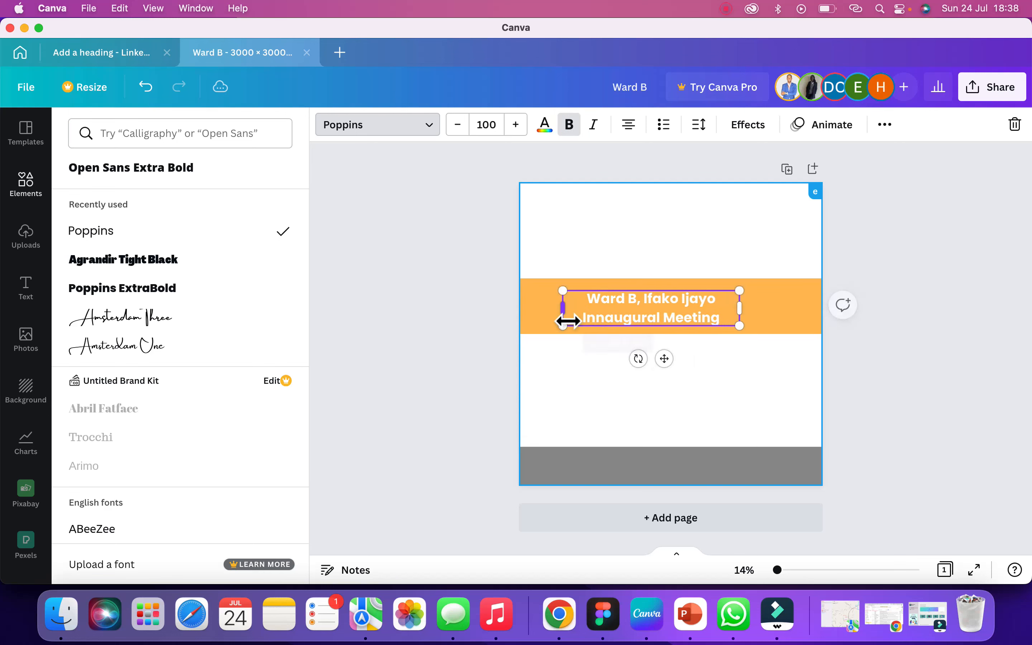
left_click(189, 290)
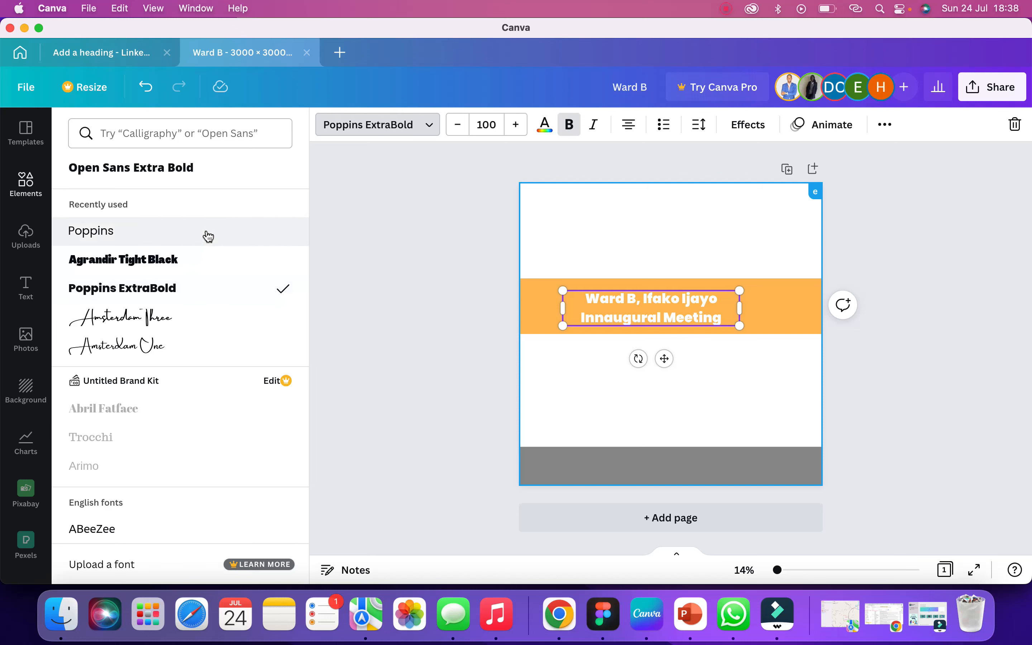
left_click(208, 235)
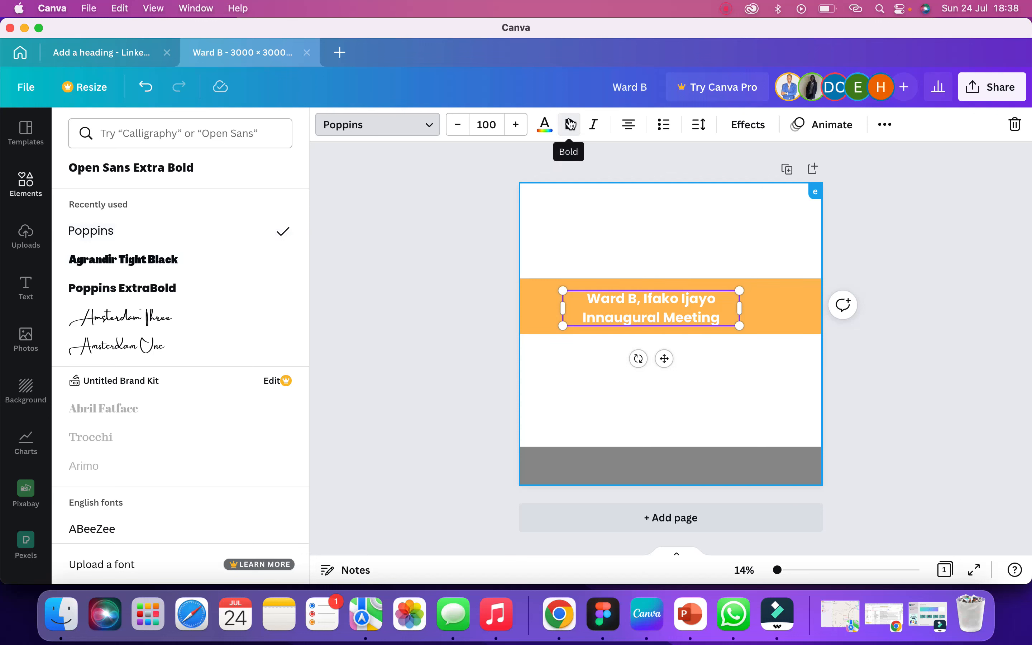
- Set the heading's font size to 150 and widen its text box across most of the orange band
left_click(480, 123)
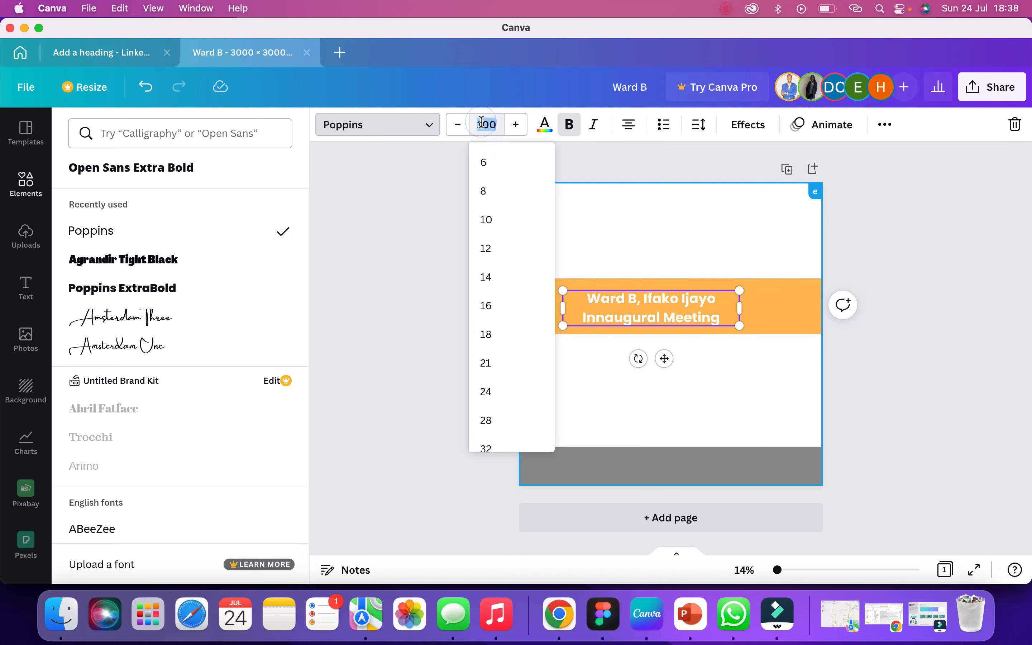
type("150")
key("Return")
left_click_drag(739, 347, 836, 325)
left_click_drag(752, 327, 715, 318)
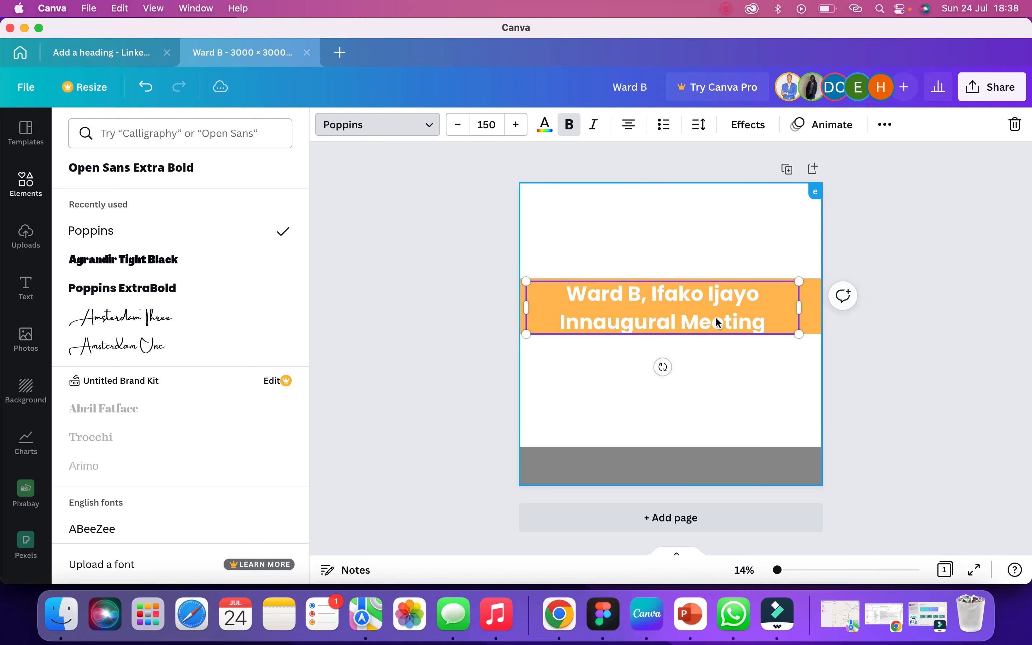
- Set the heading's font size to 120 and centre it on the orange band
left_click(490, 126)
type("120")
key("Return")
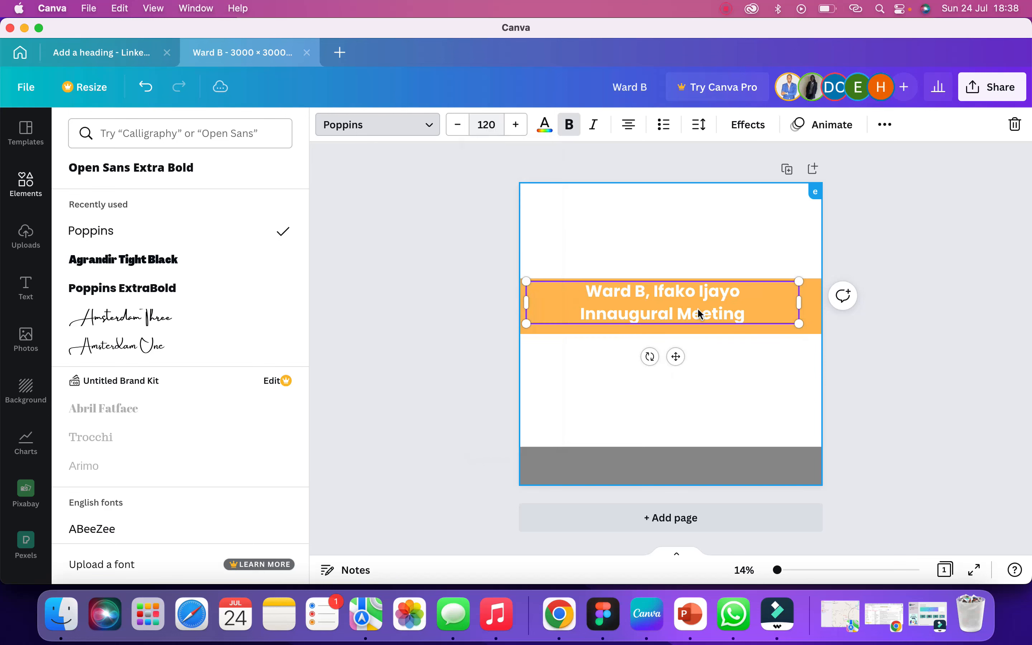
left_click_drag(682, 305, 692, 314)
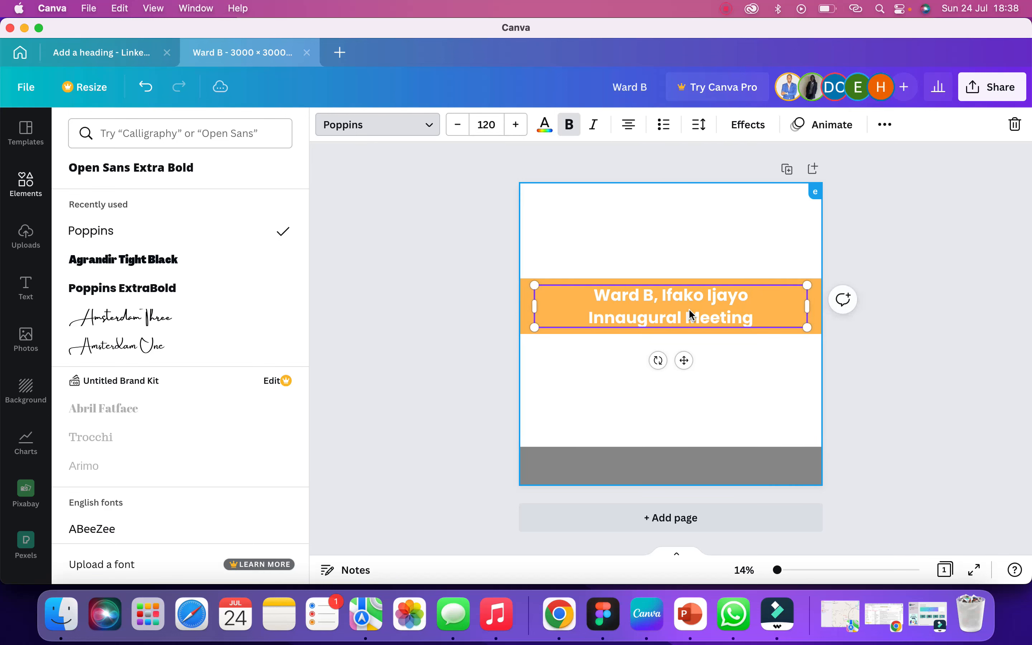
- Tighten the line spacing between the heading's two lines
left_click(698, 126)
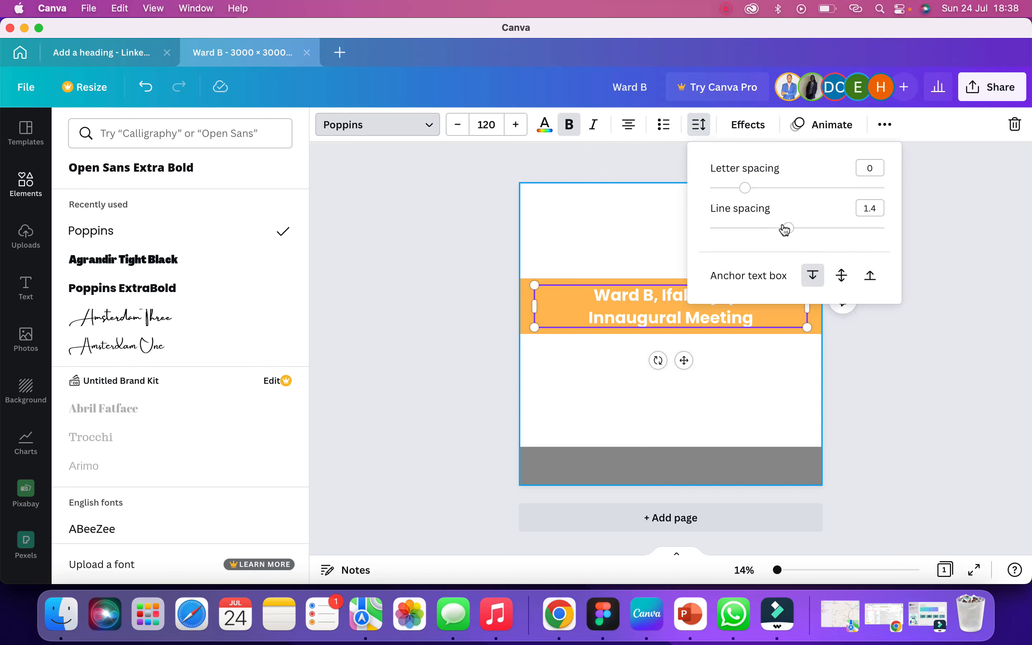
left_click_drag(787, 237, 761, 239)
left_click(684, 355)
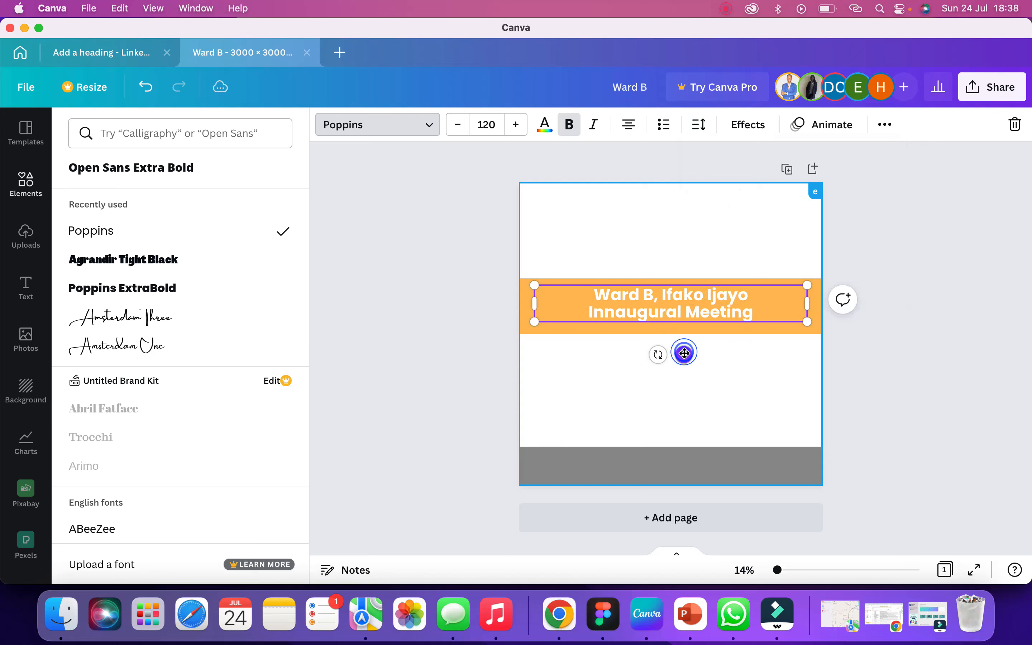
- Nudge the heading slightly down on the orange band and recolour the band a deeper orange, about #F88600
left_click_drag(684, 355, 684, 358)
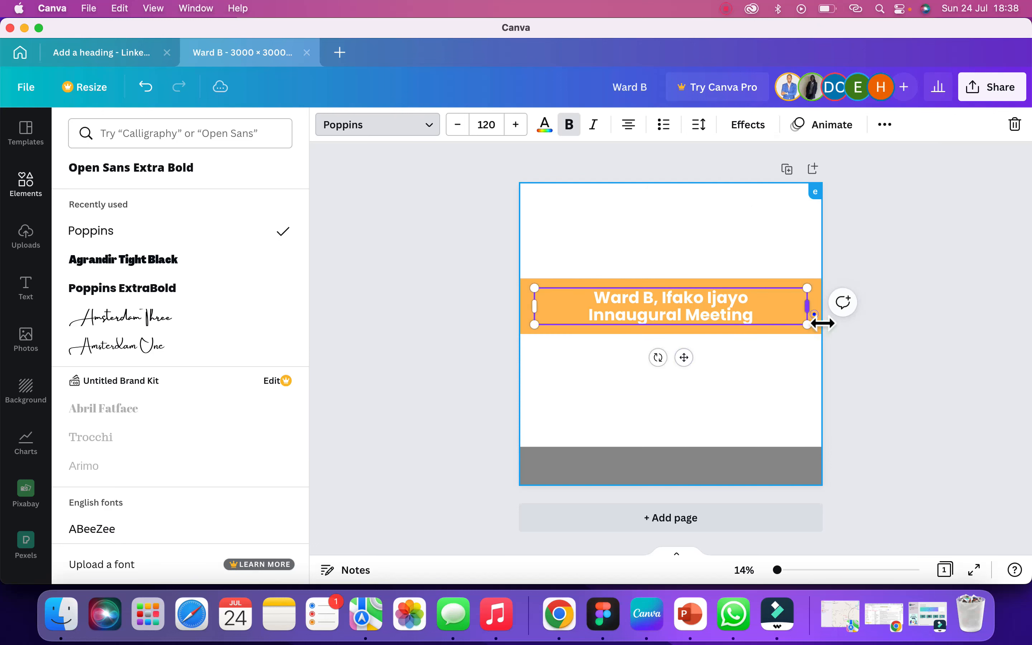
left_click(820, 327)
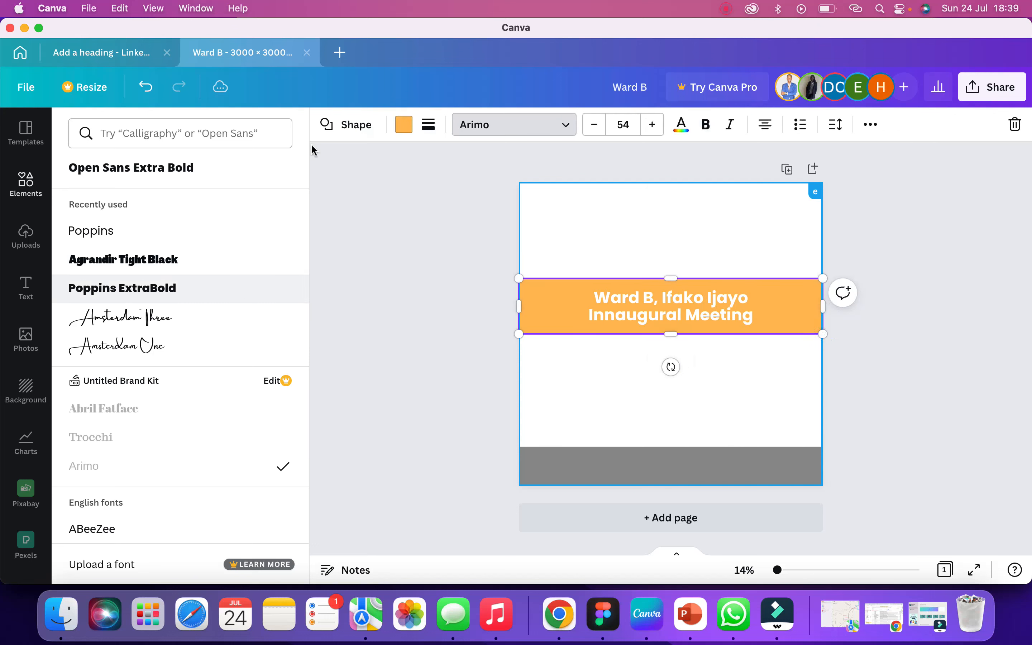
left_click(396, 130)
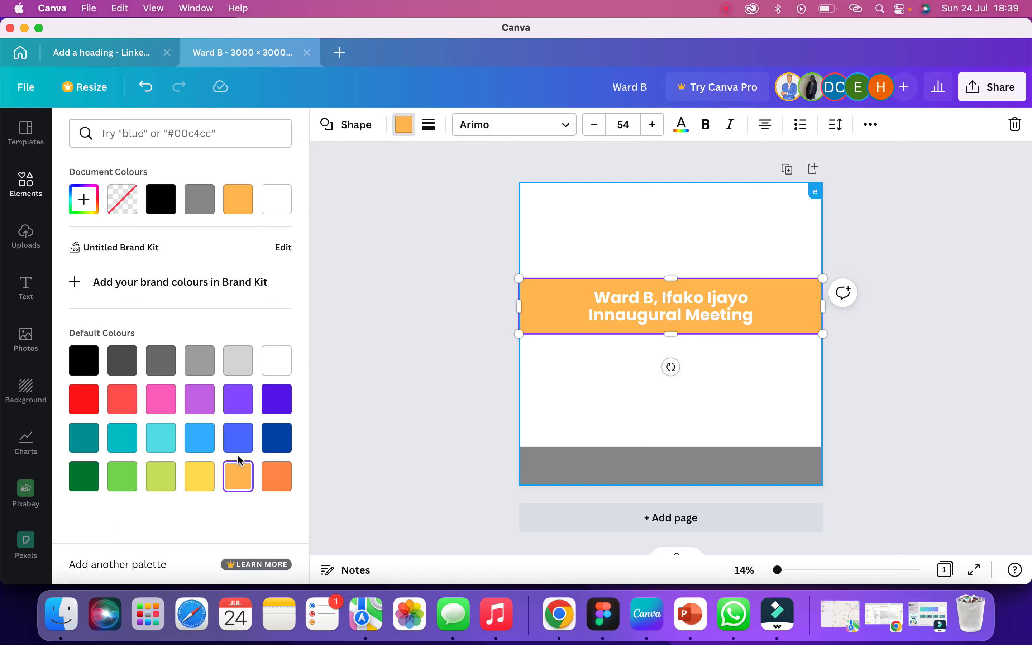
left_click(84, 200)
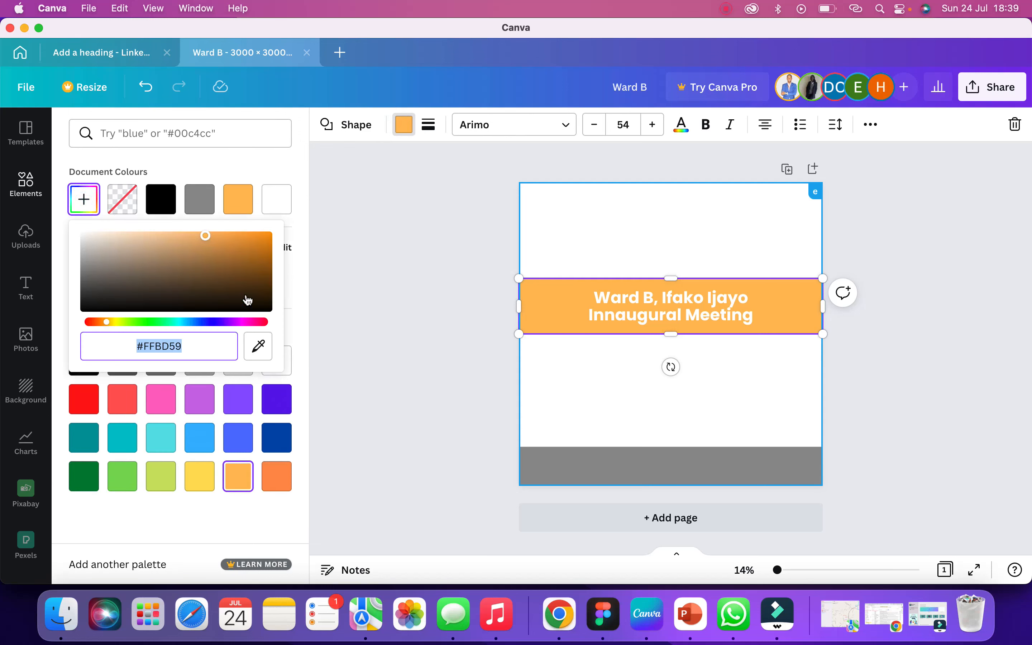
left_click_drag(254, 252, 236, 281)
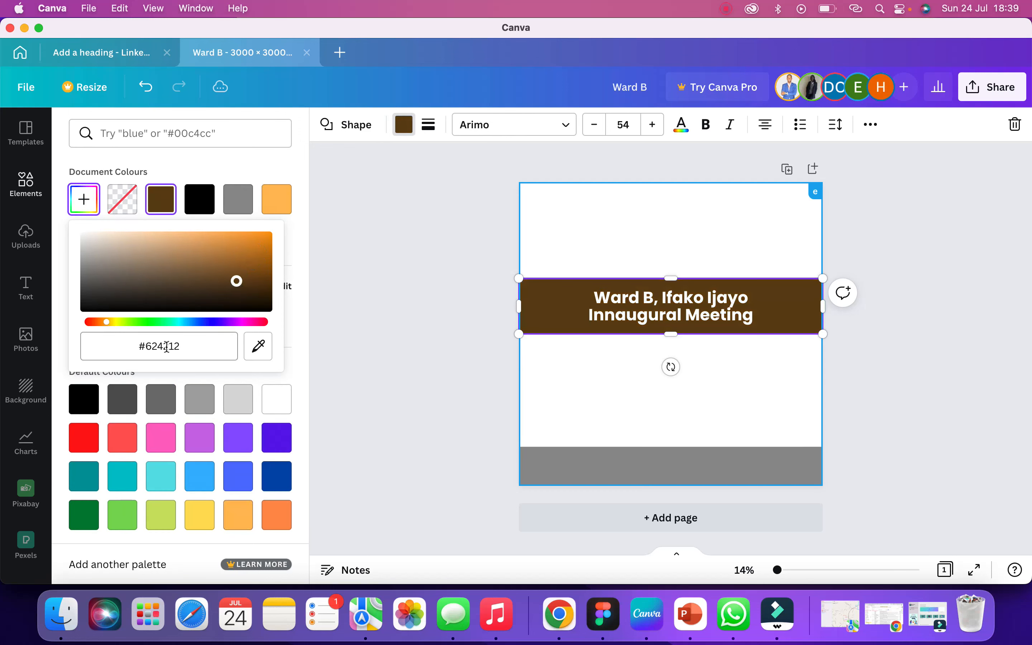
left_click_drag(109, 327, 99, 325)
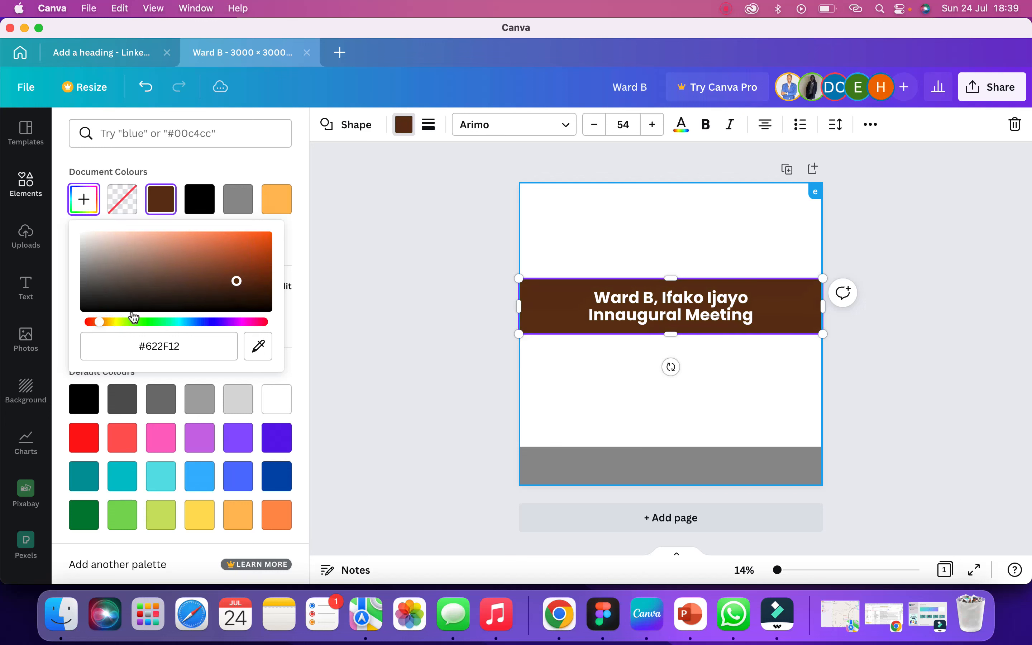
left_click_drag(107, 325, 107, 325)
left_click_drag(255, 281, 276, 233)
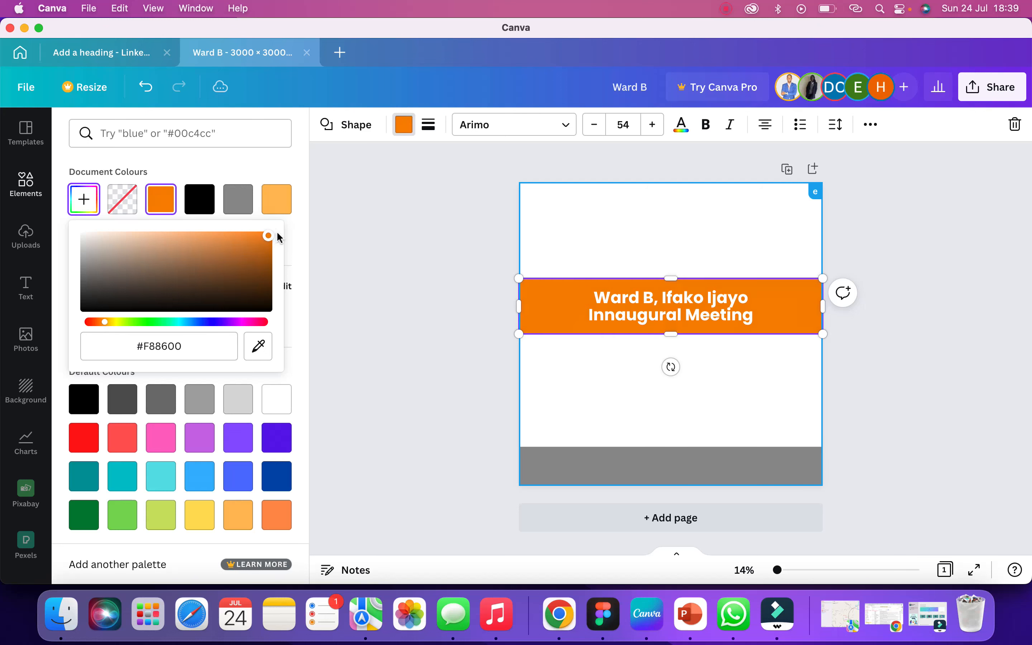
left_click(736, 236)
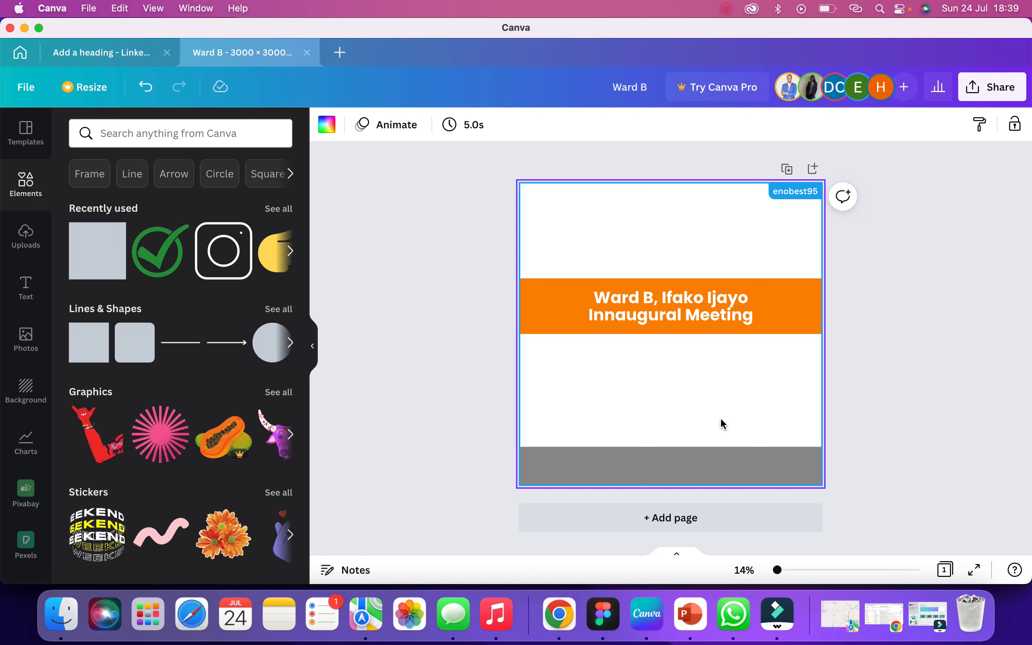
- Recolour the grey band along the page's lower edge dark green from the default colours
left_click(666, 475)
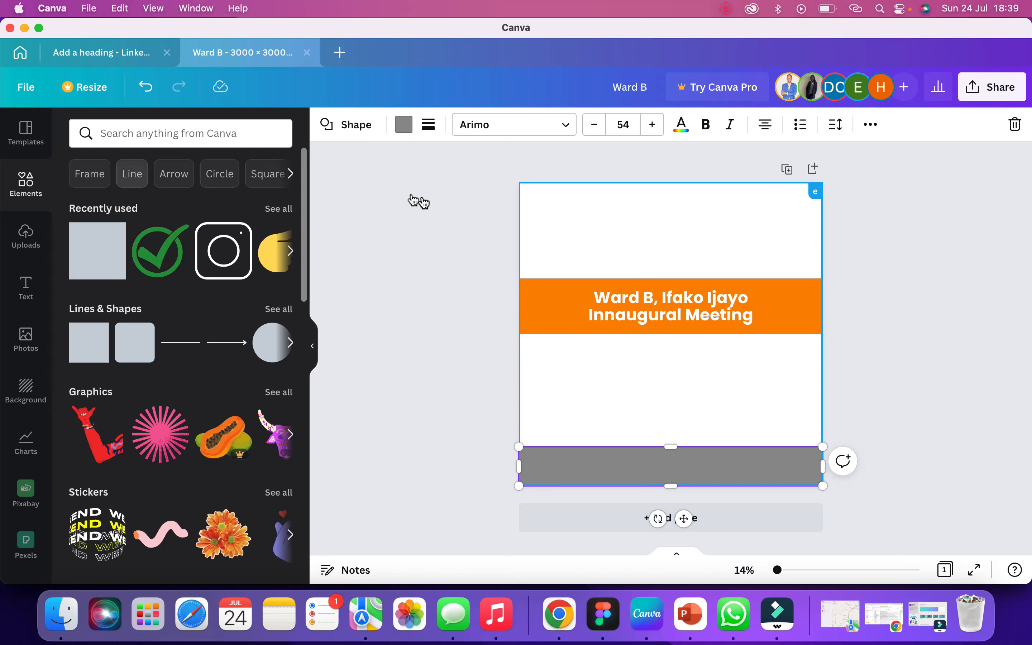
left_click(408, 128)
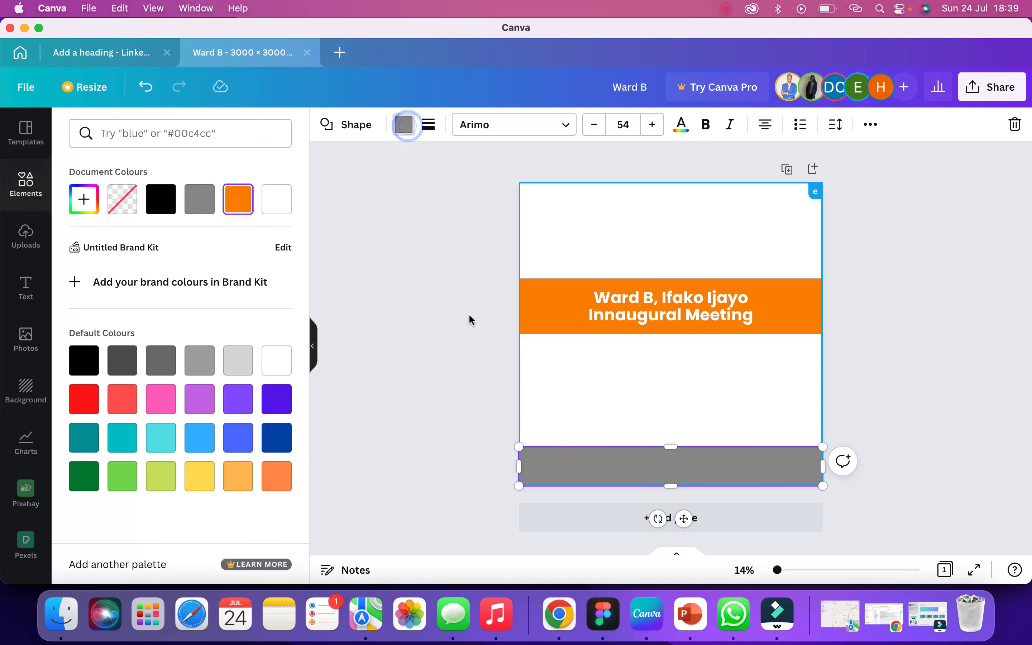
left_click(90, 481)
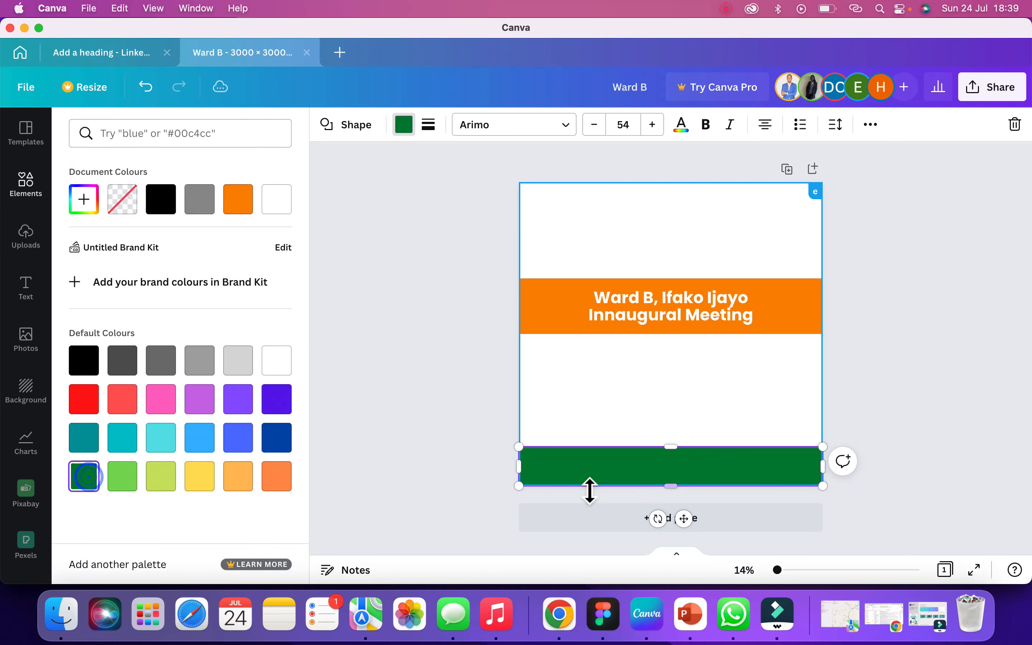
left_click(689, 403)
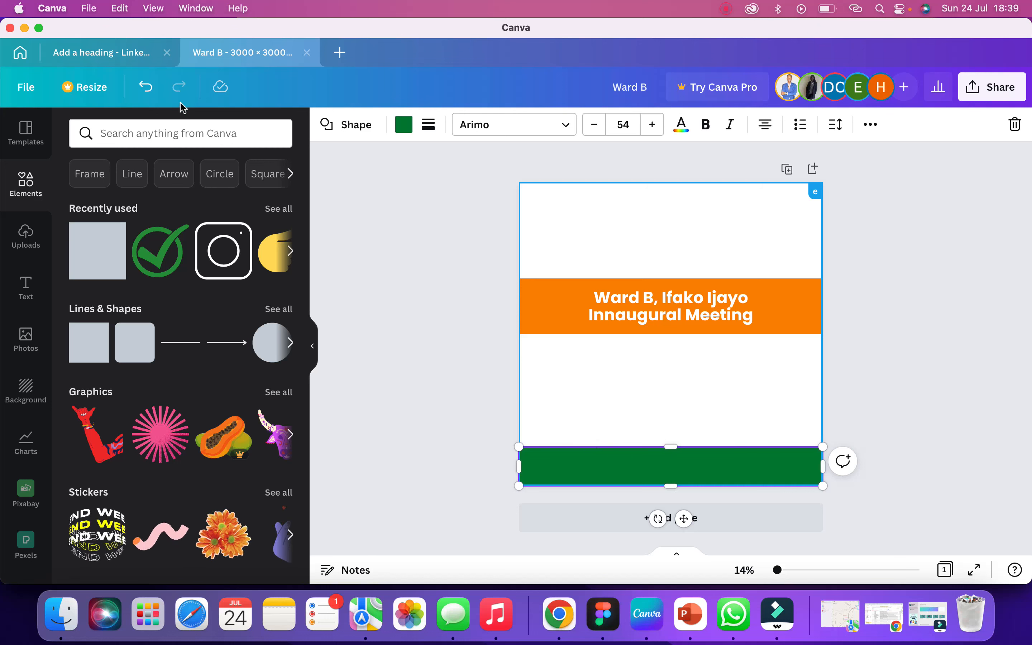
- Add a subheading, place it on the green band and colour its text white
left_click(25, 286)
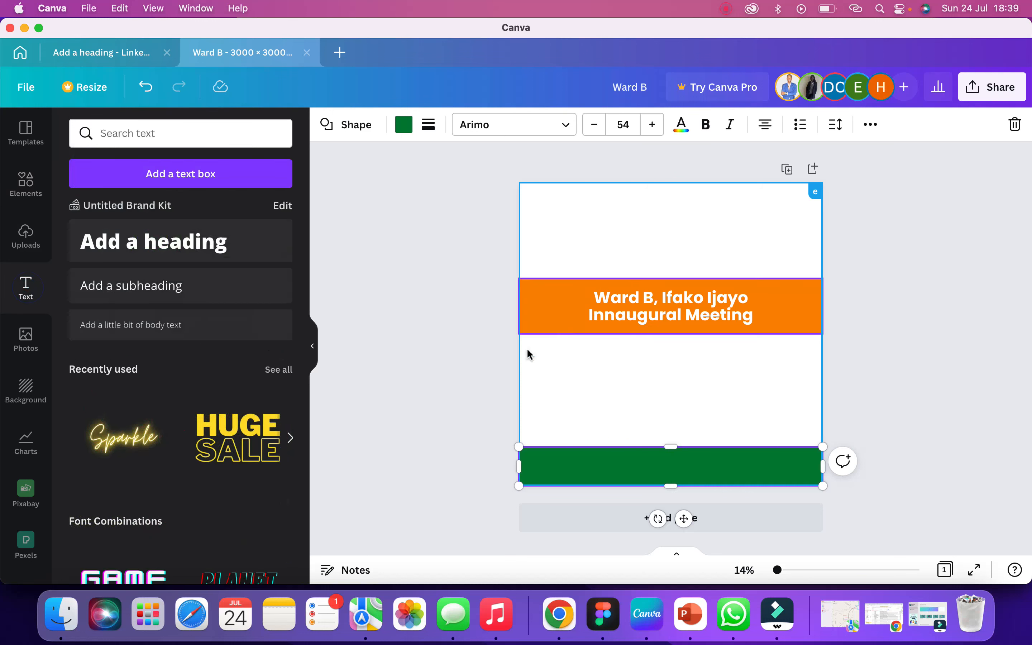
left_click(161, 291)
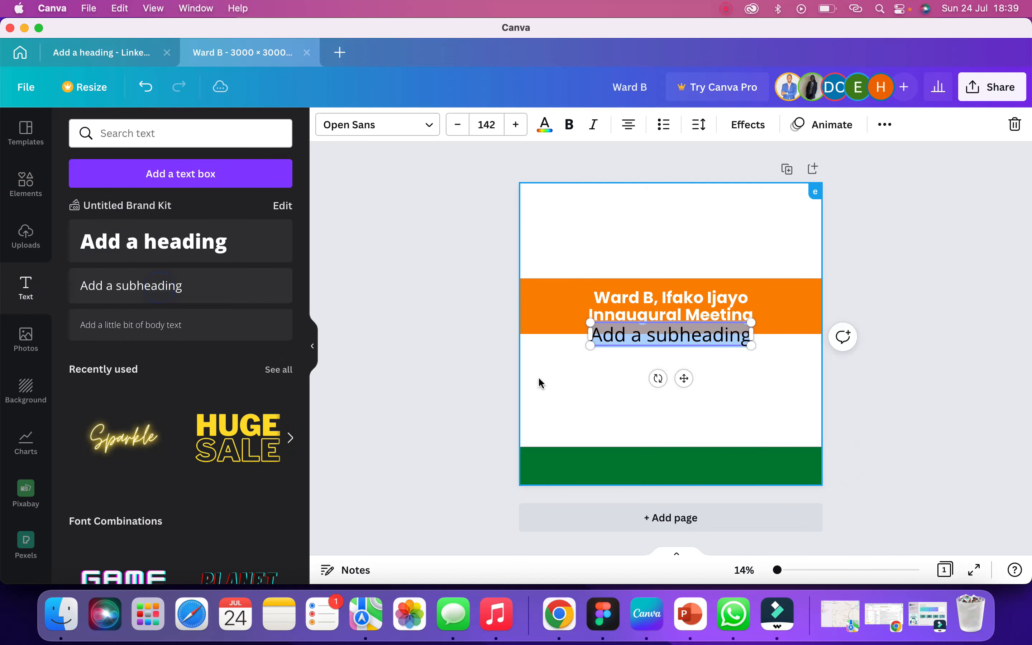
left_click_drag(682, 377, 673, 459)
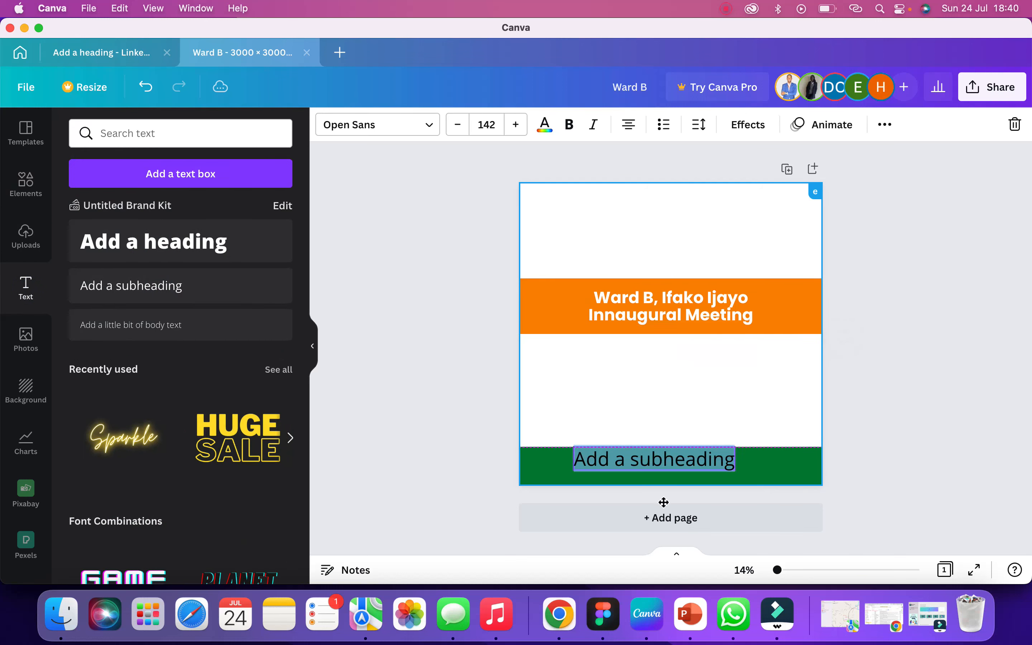
left_click(543, 133)
left_click(271, 363)
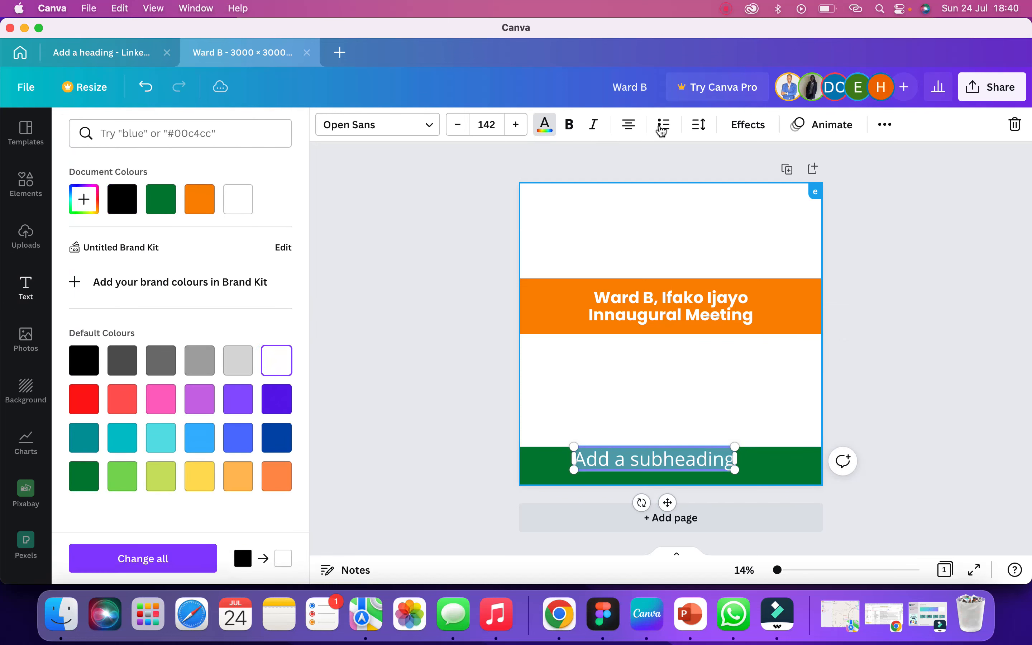
- Set the subheading's font size to 100
left_click(494, 125)
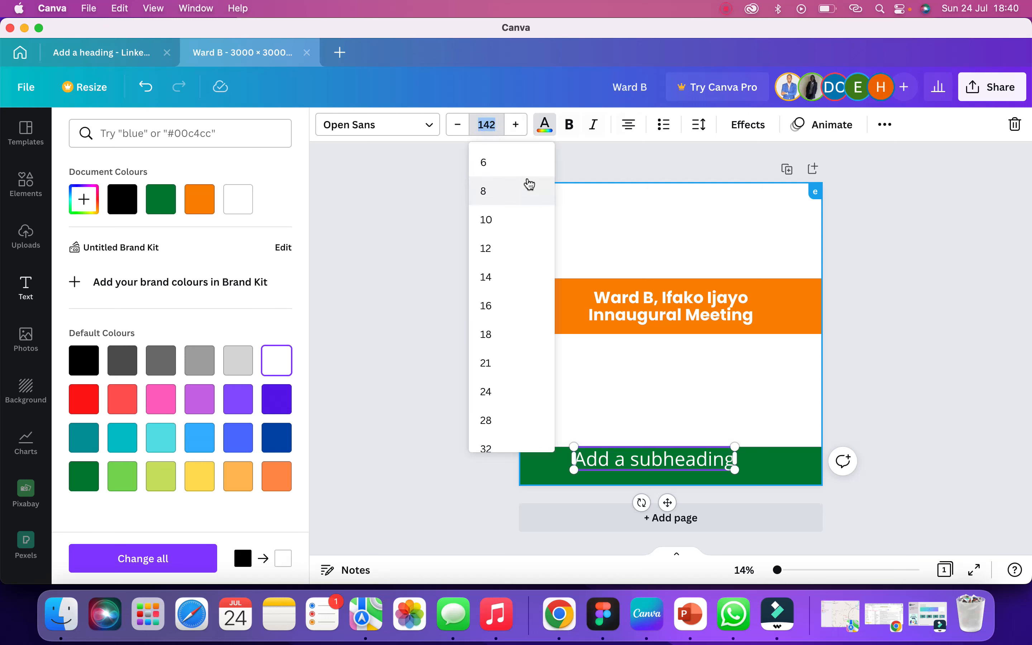
type("100")
key("Return")
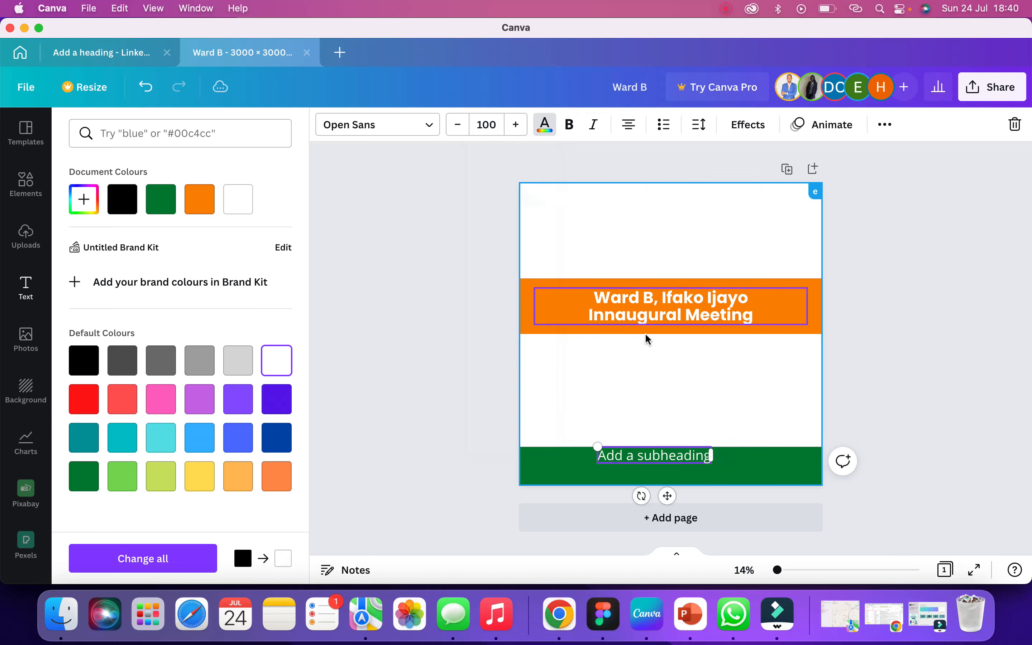
- Clear all the placeholder text from the subheading on the green band
scroll(647, 339, "up", 1)
scroll(647, 339, "up", 3)
scroll(644, 338, "down", 3)
left_click(631, 459)
double_click(630, 459)
key("BackSpace")
key("BackSpace")
key("BackSpace")
key("BackSpace")
key("BackSpace")
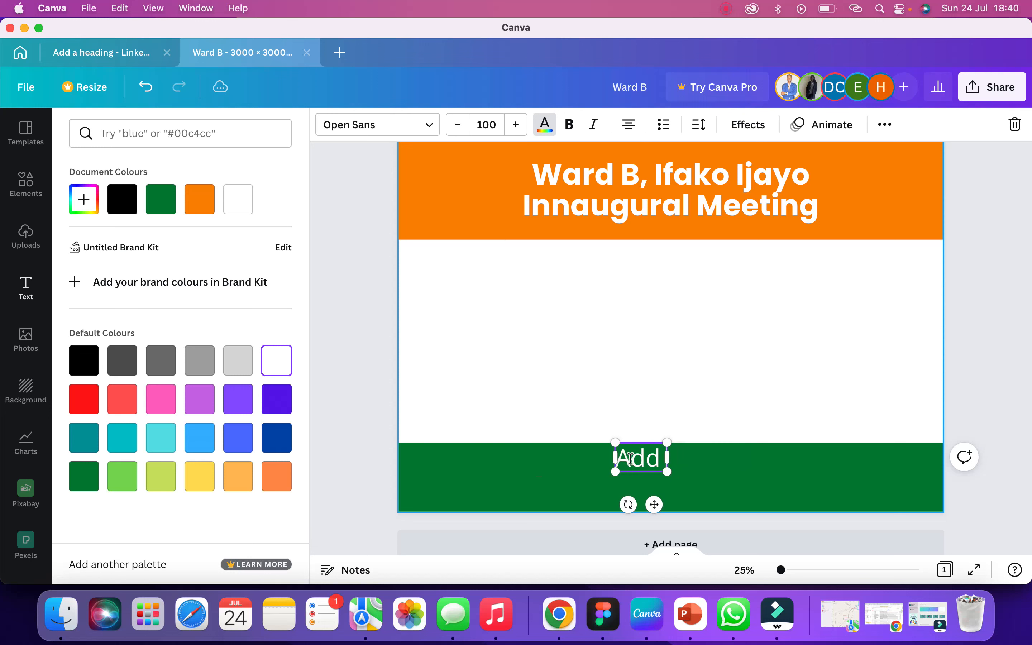
key("BackSpace")
key("BackSpace")
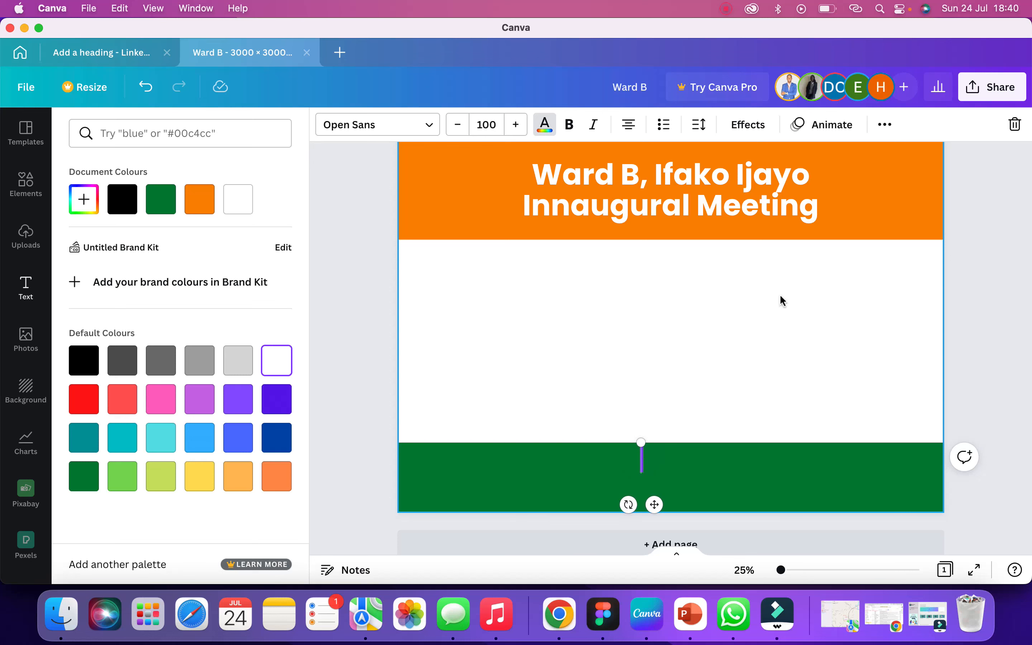
- Switch to Chrome to check the Google Meet call and return to the Canva flyer
left_click(560, 614)
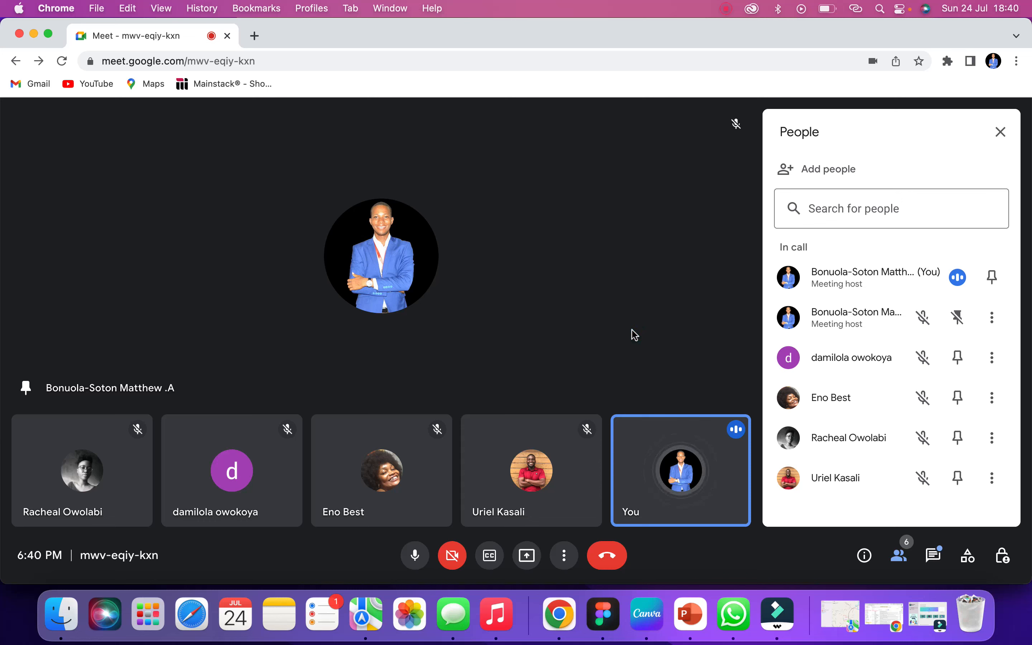
left_click(646, 614)
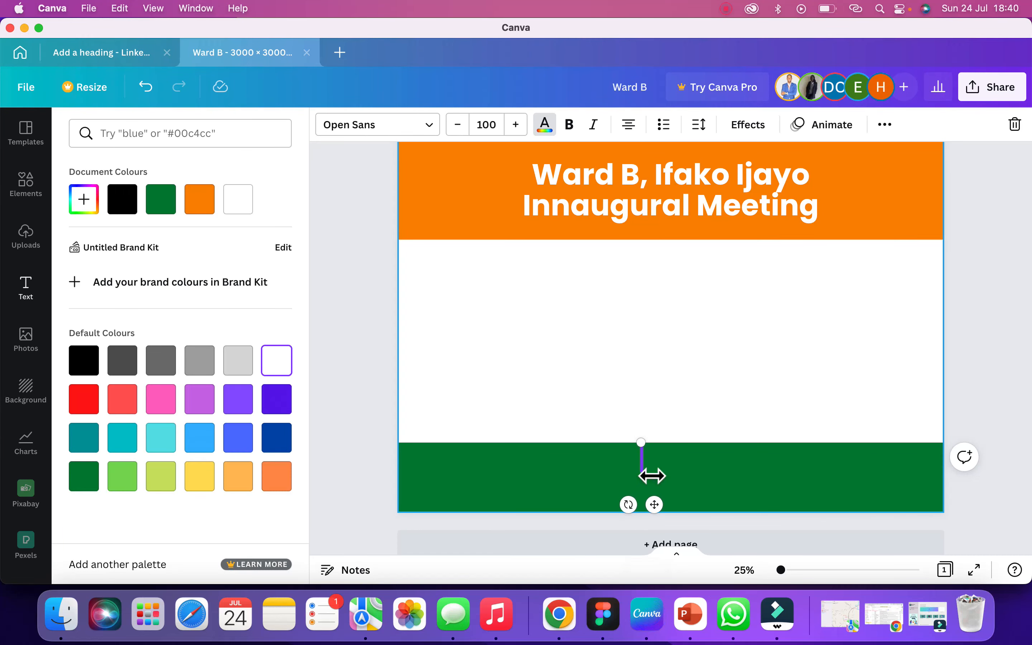
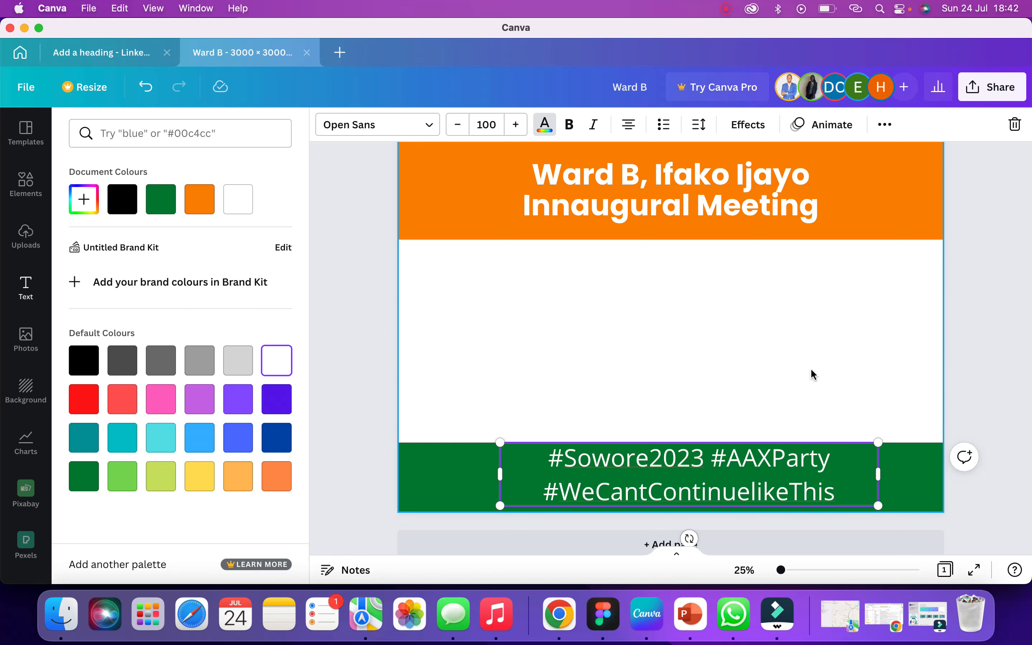
- Widen the hashtag text box across the green band and try to pull its second line up beside the first
scroll(810, 374, "down", 3)
scroll(763, 412, "down", 2)
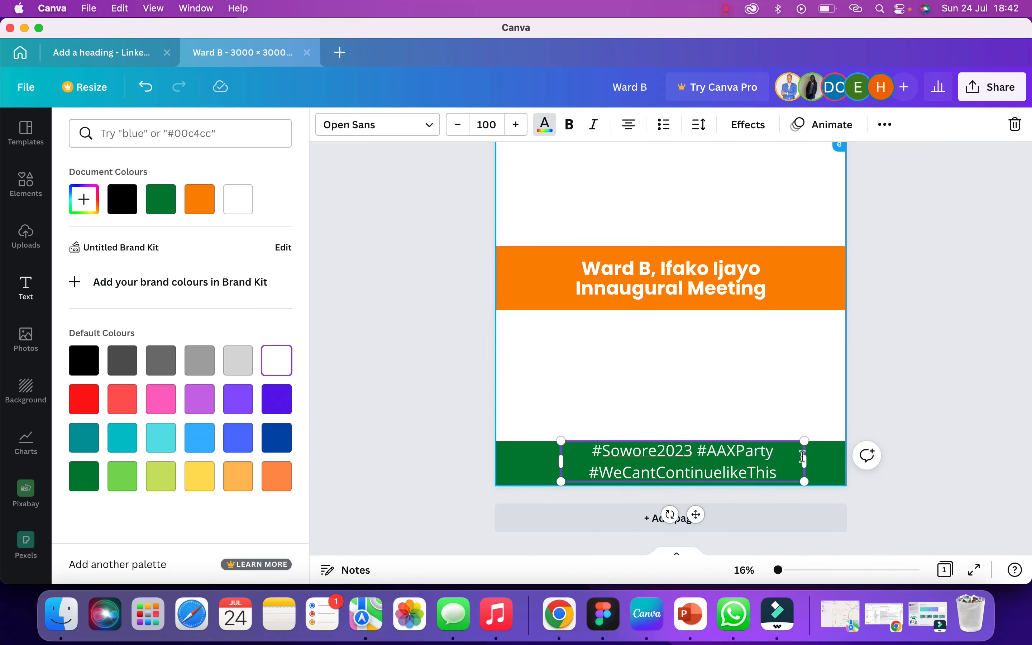
left_click_drag(829, 468, 845, 464)
left_click_drag(569, 473, 496, 465)
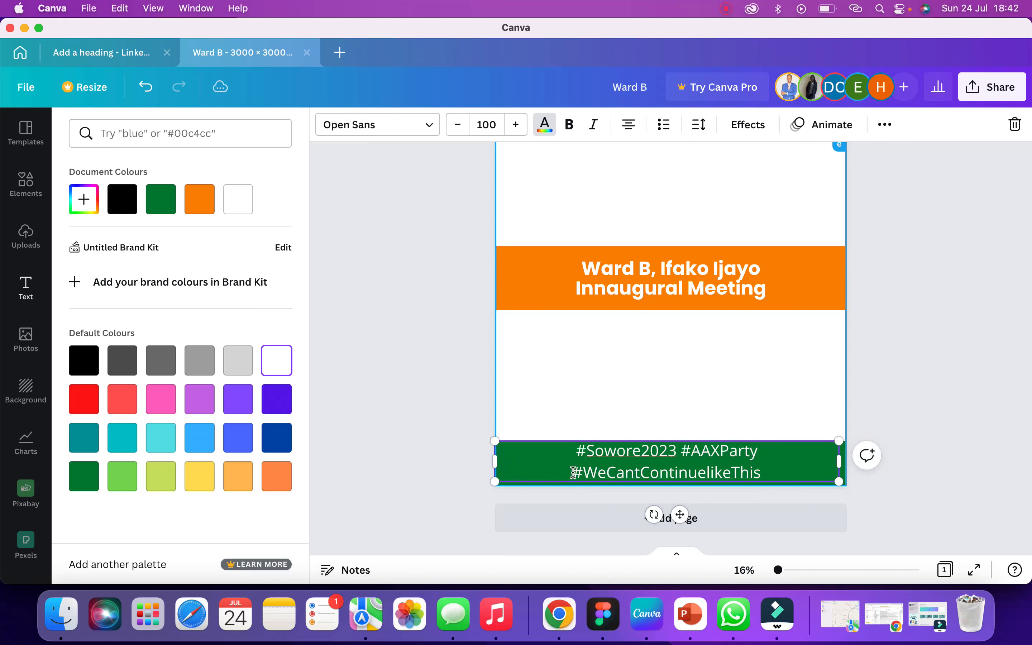
left_click(574, 472)
key("BackSpace")
left_click(532, 415)
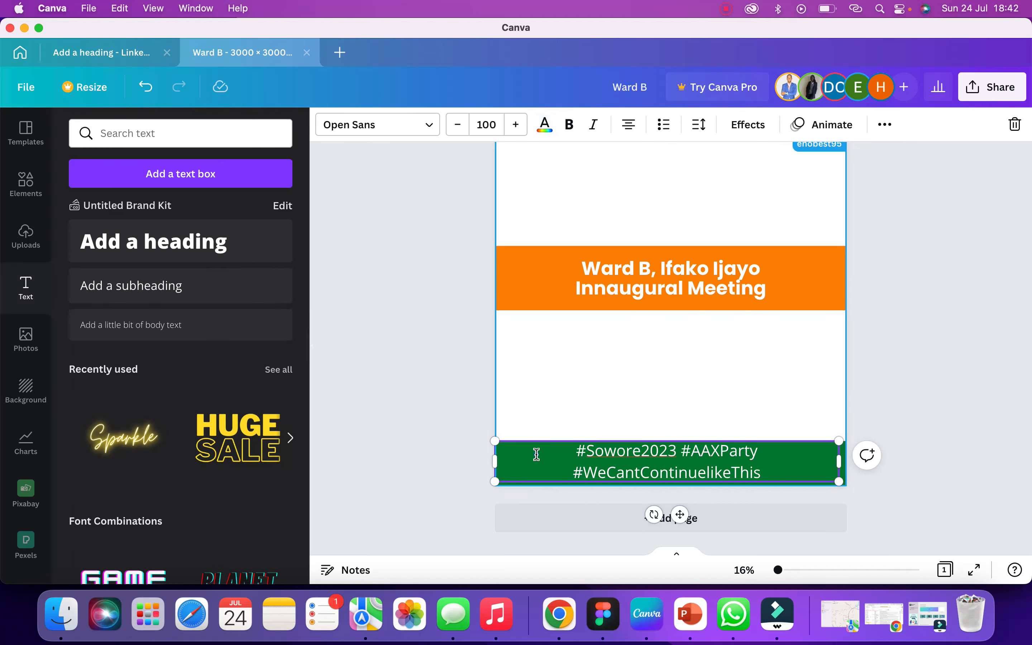
- Set the hashtag text's font size to 80 and nudge it slightly down on the green band
left_click(536, 454)
left_click(558, 405)
left_click(572, 450)
left_click(493, 123)
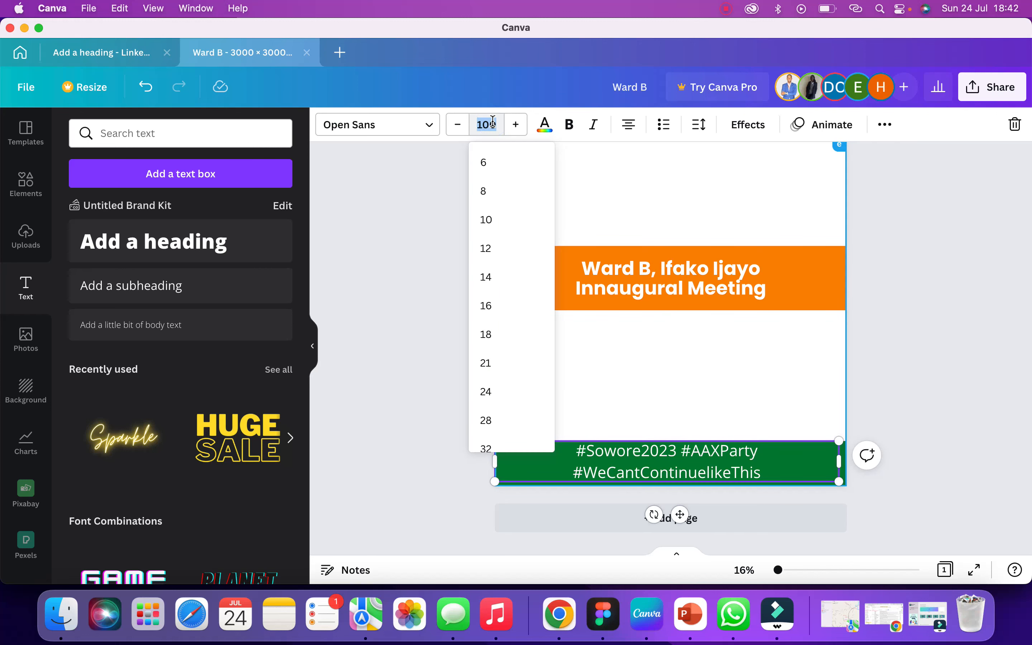
type("80")
key("Return")
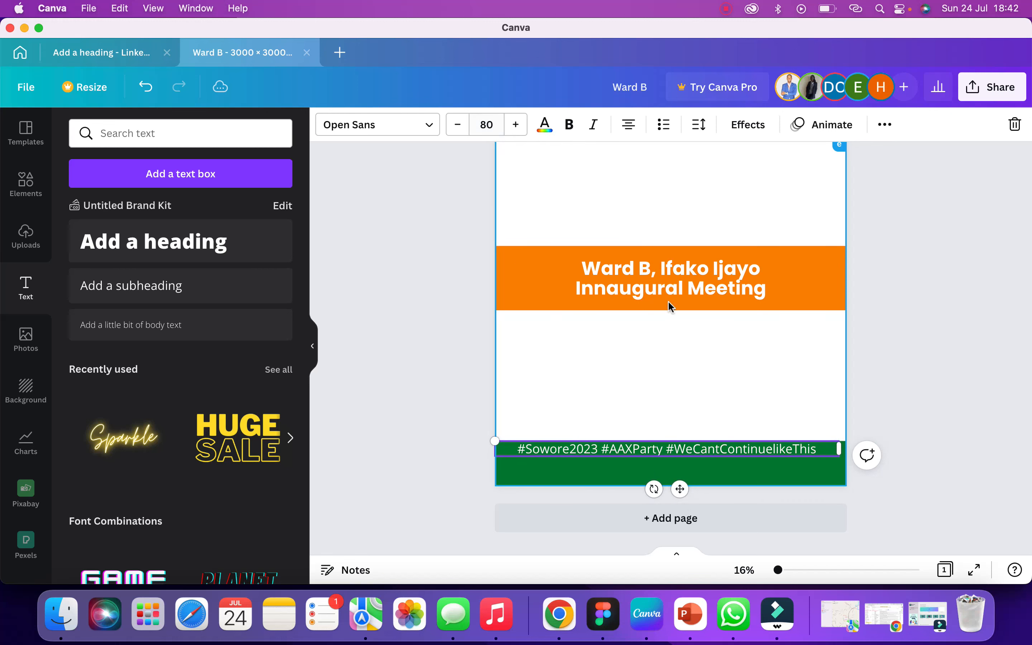
left_click_drag(680, 491, 682, 496)
- Correct the hashtag #AAXParty to #AACParty in the text on the green band
double_click(632, 453)
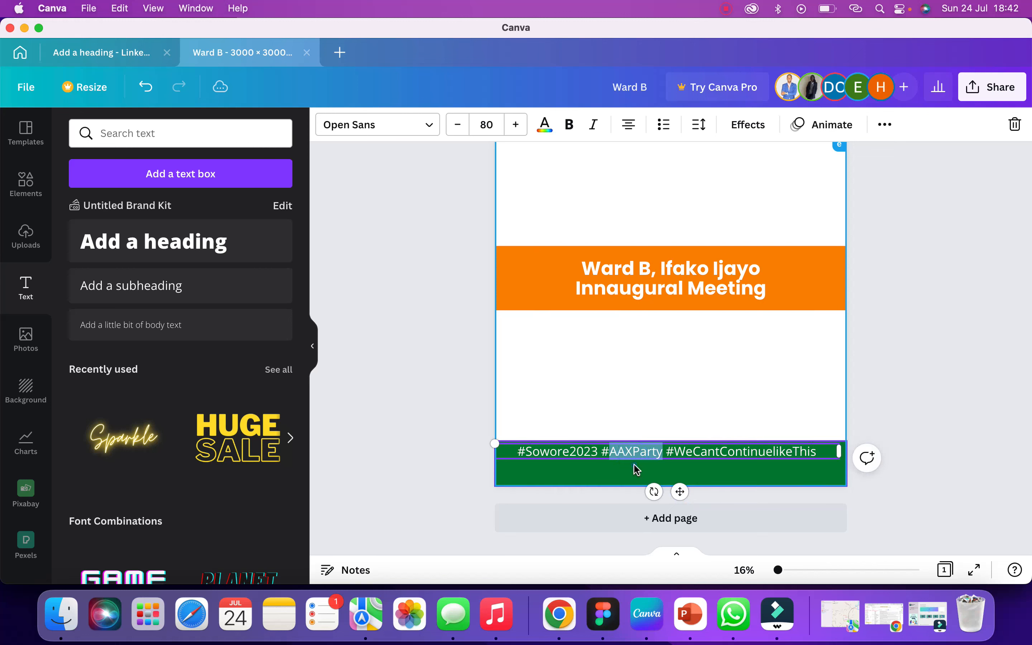
left_click(634, 464)
left_click(632, 451)
left_click(630, 450)
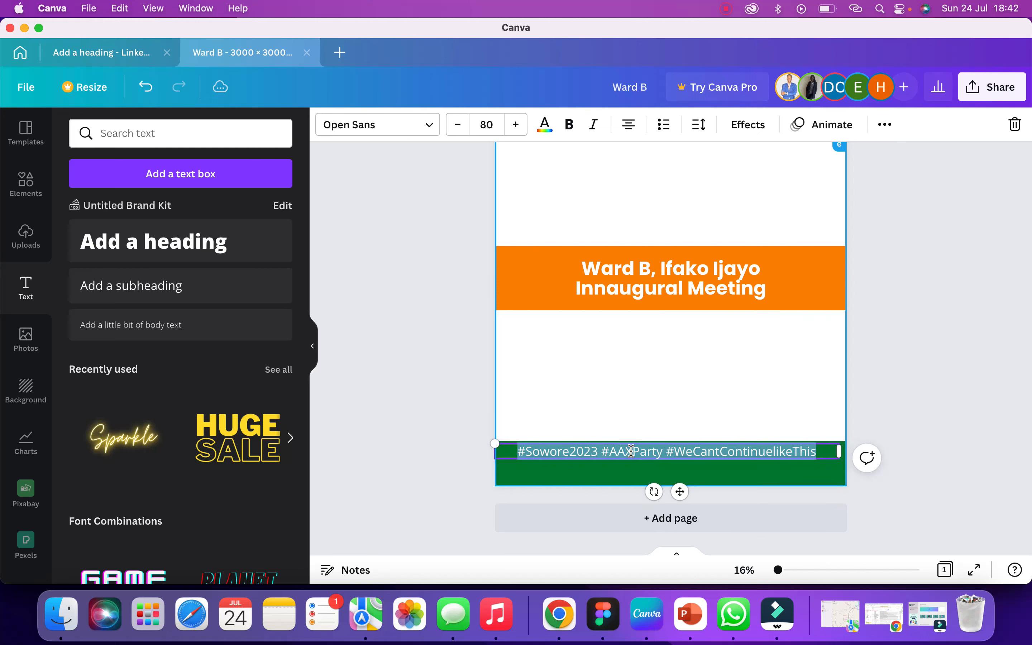
left_click(631, 451)
key("BackSpace")
type("C")
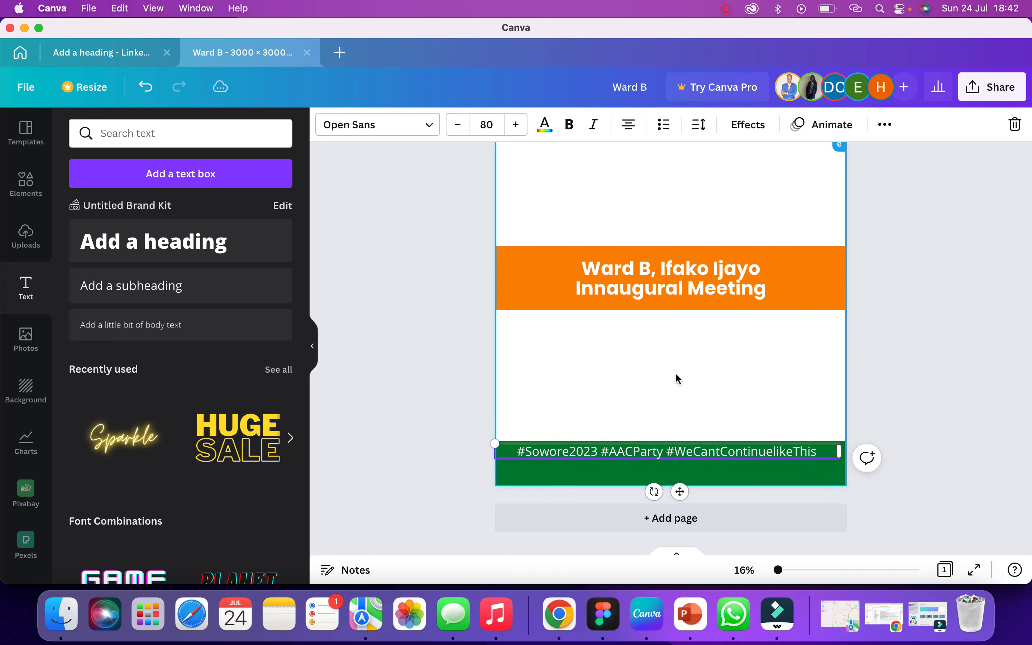
left_click(676, 374)
- Move the hashtag line down to the middle of the green band and change its font to Poppins
left_click_drag(678, 453, 679, 465)
left_click(420, 125)
left_click(202, 203)
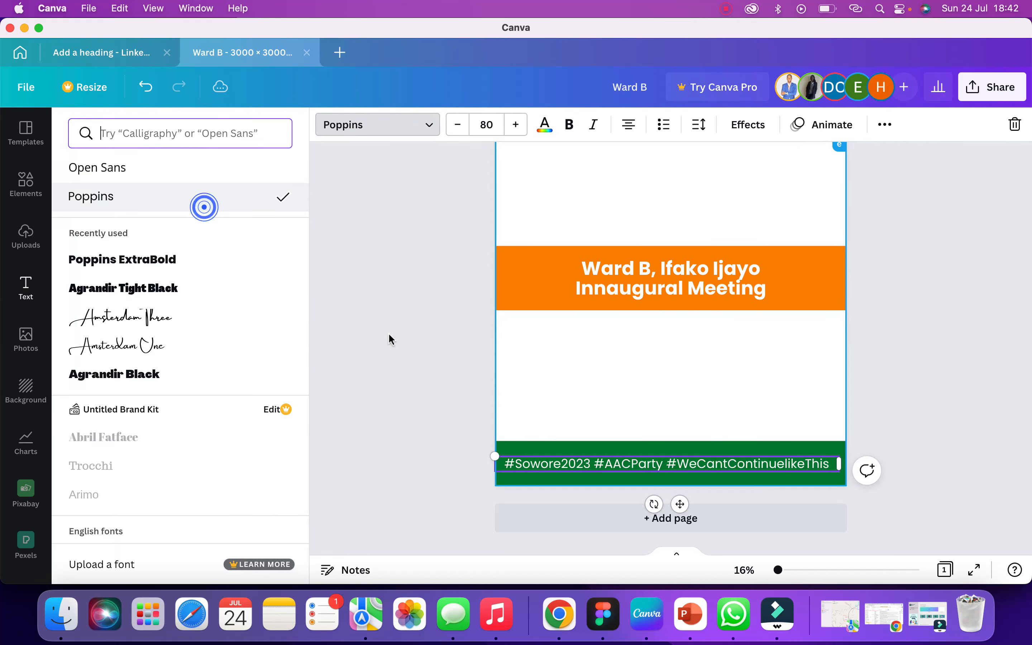
- Set the hashtag line's font size to 50
left_click(491, 126)
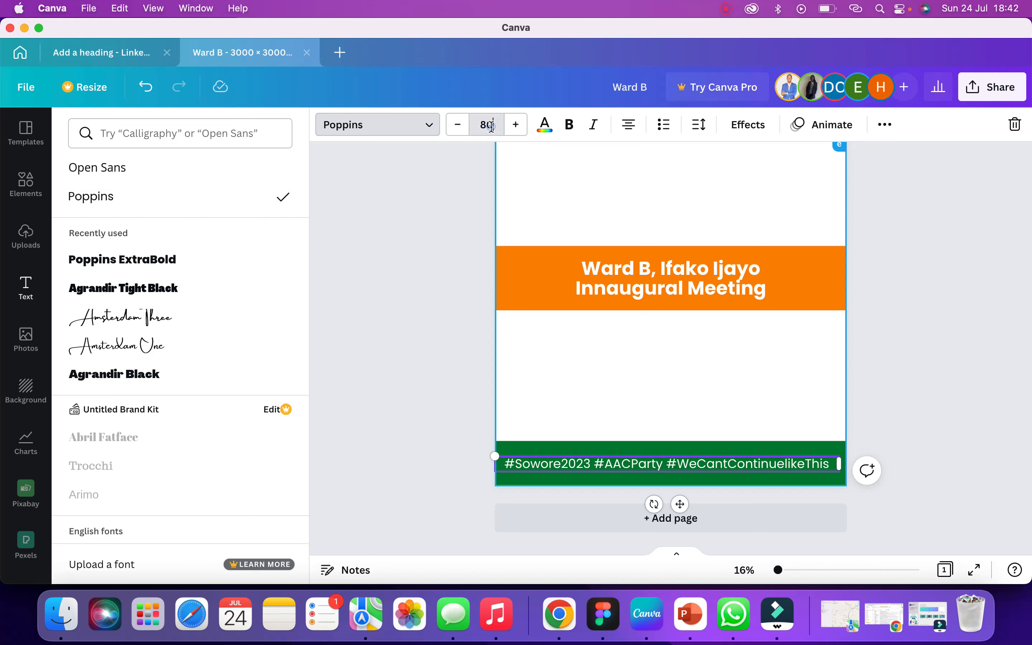
type("3")
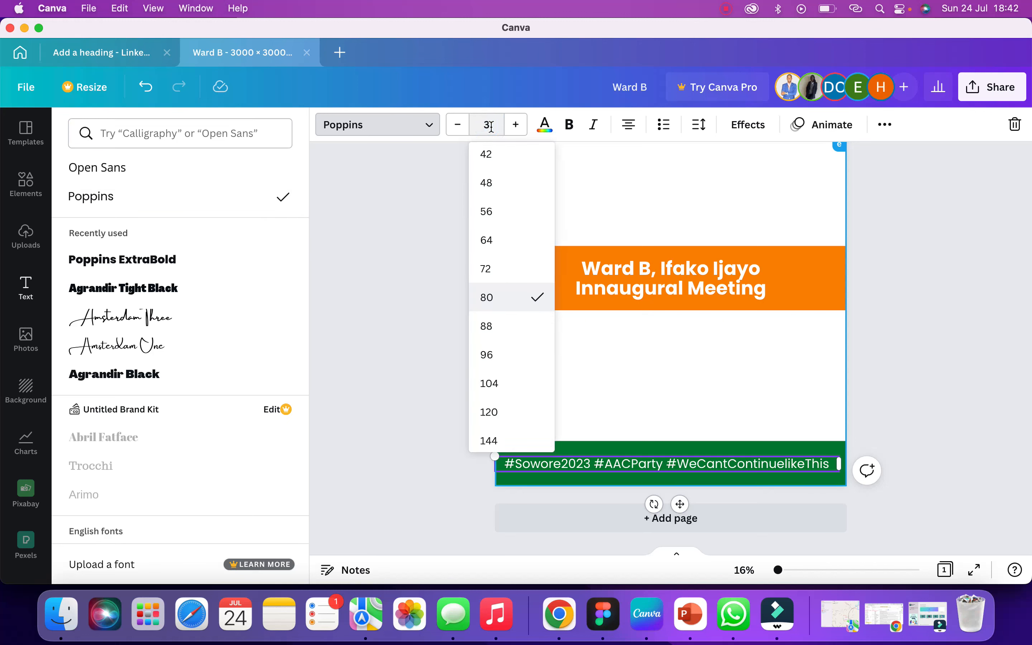
type("50")
key("Return")
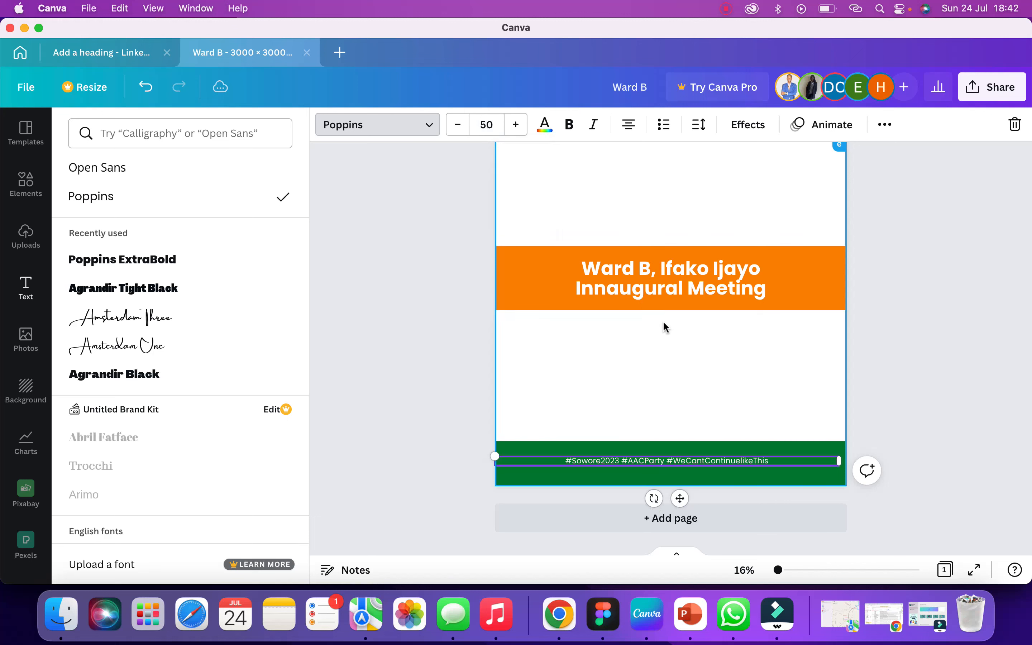
- Reduce the height of the green footer band from its upper edge and recentre the hashtag line vertically on it
left_click(689, 410)
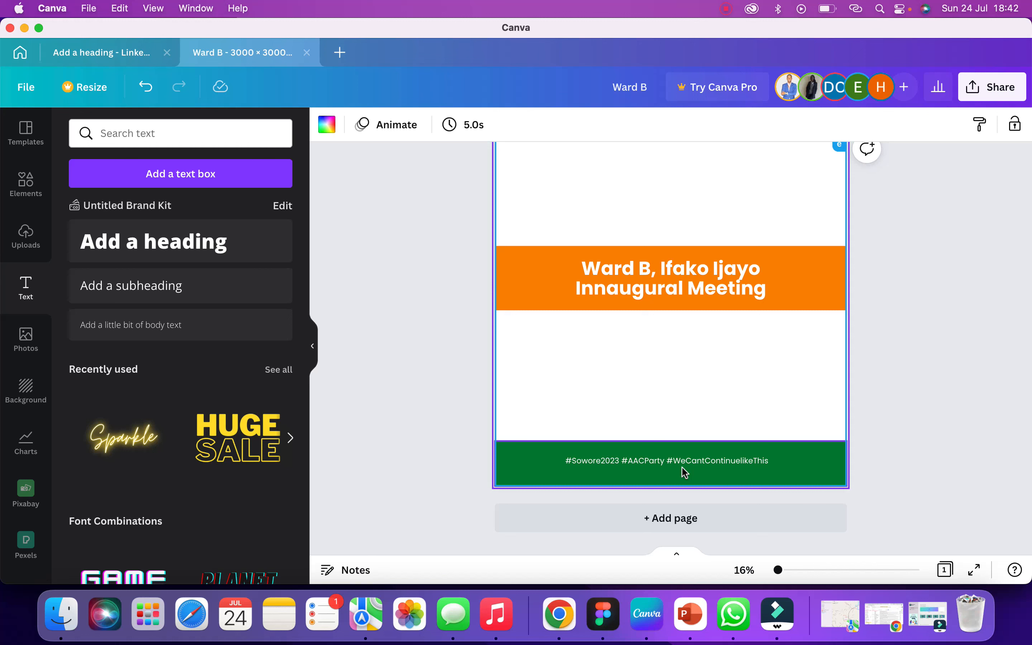
left_click(819, 459)
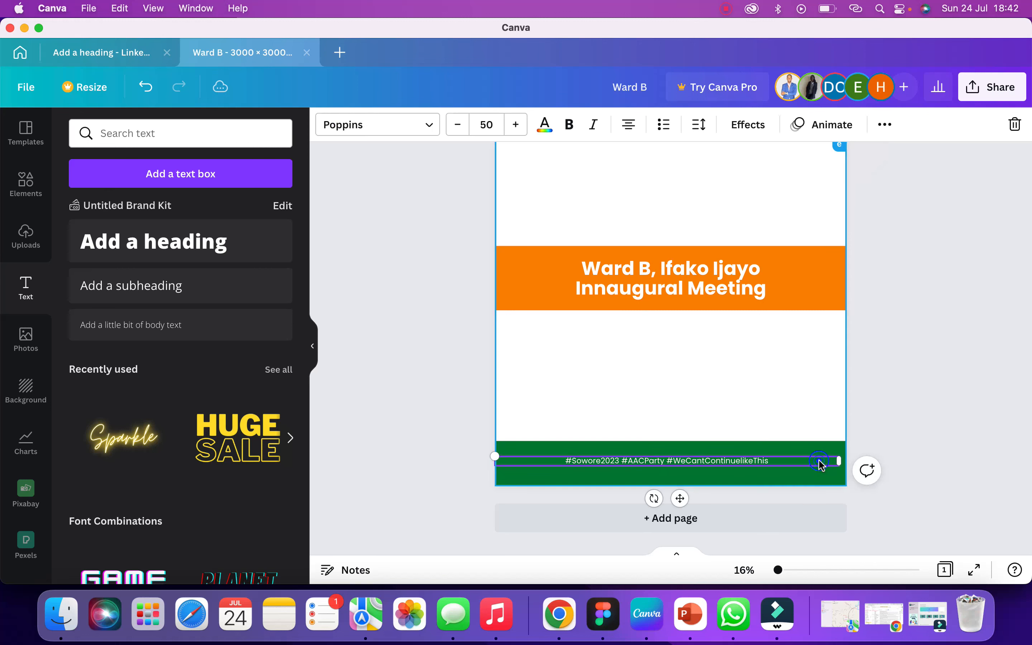
left_click(817, 452)
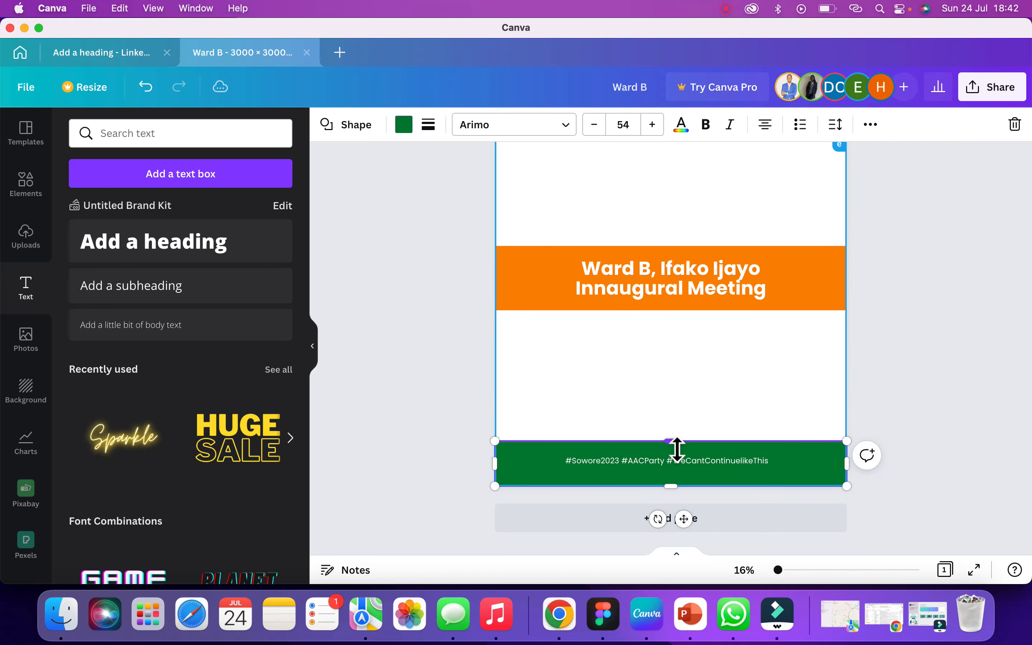
left_click_drag(676, 449, 673, 474)
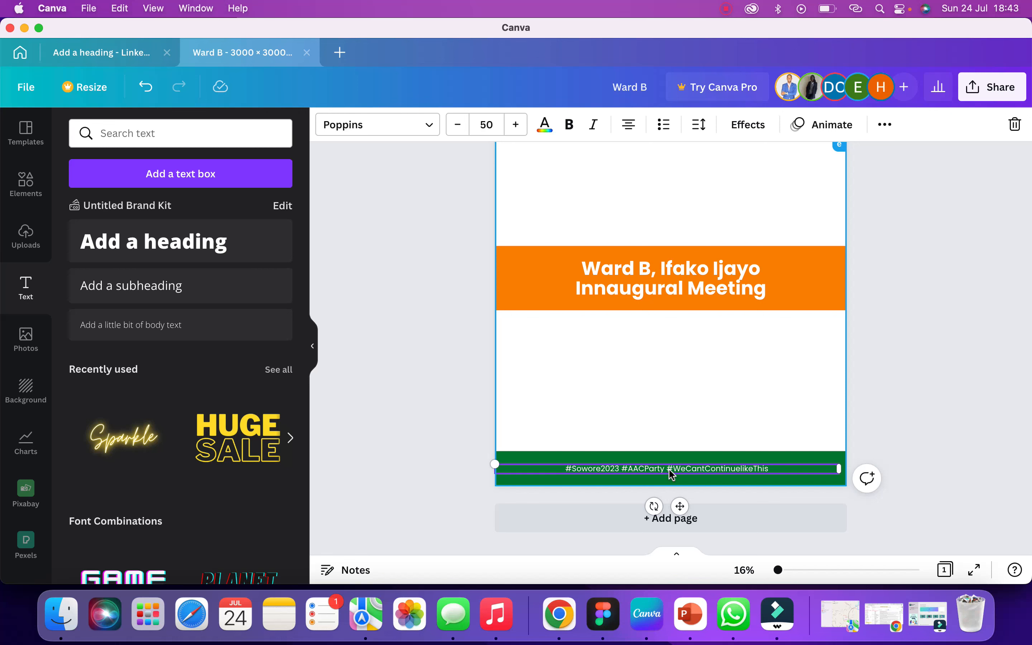
scroll(761, 440, "up", 2)
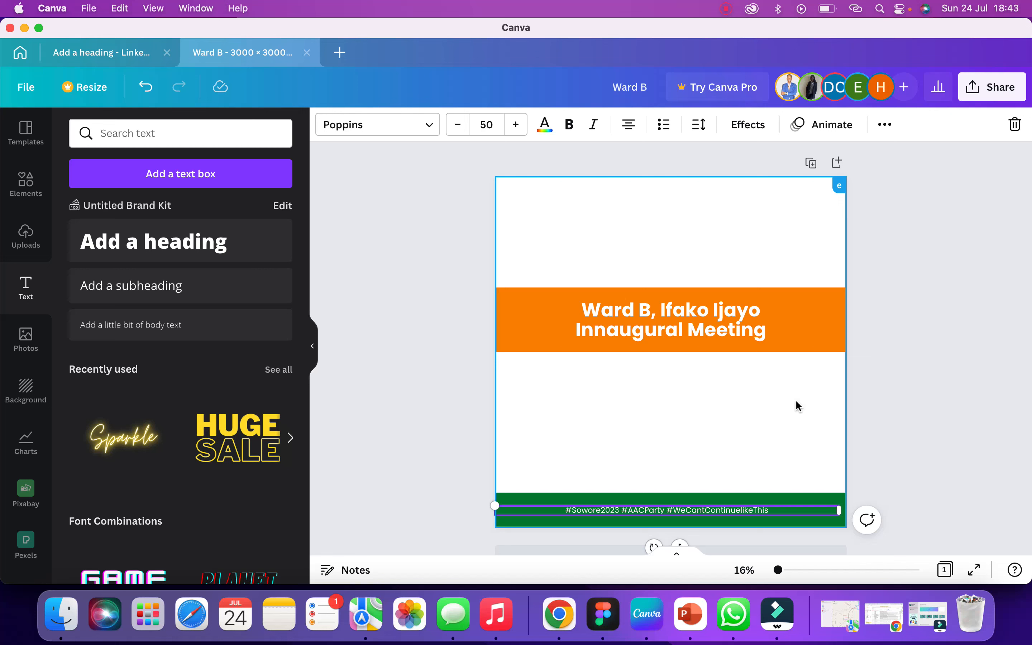
left_click(661, 455)
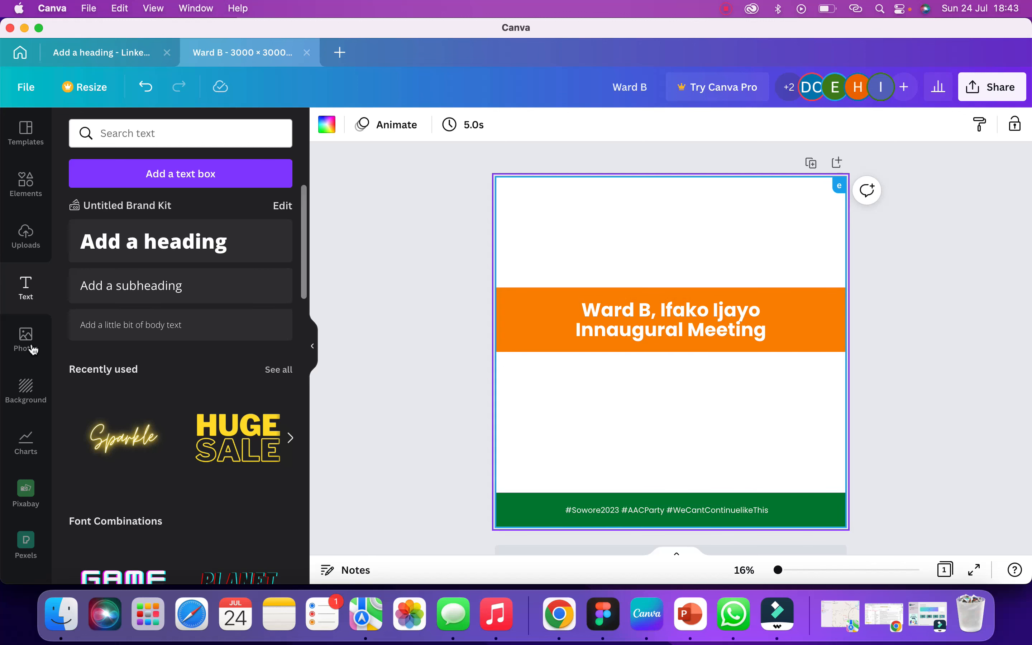
- Insert the uploaded African Action Congress logo, shrink it to a small emblem and place it centred above the orange band
left_click(36, 221)
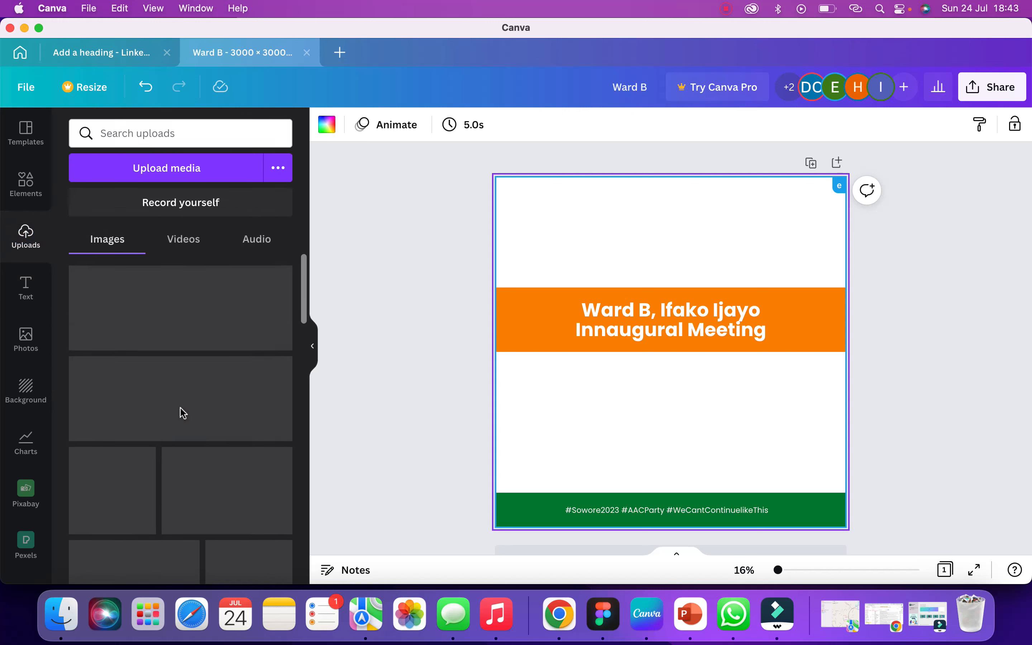
scroll(182, 414, "down", 10)
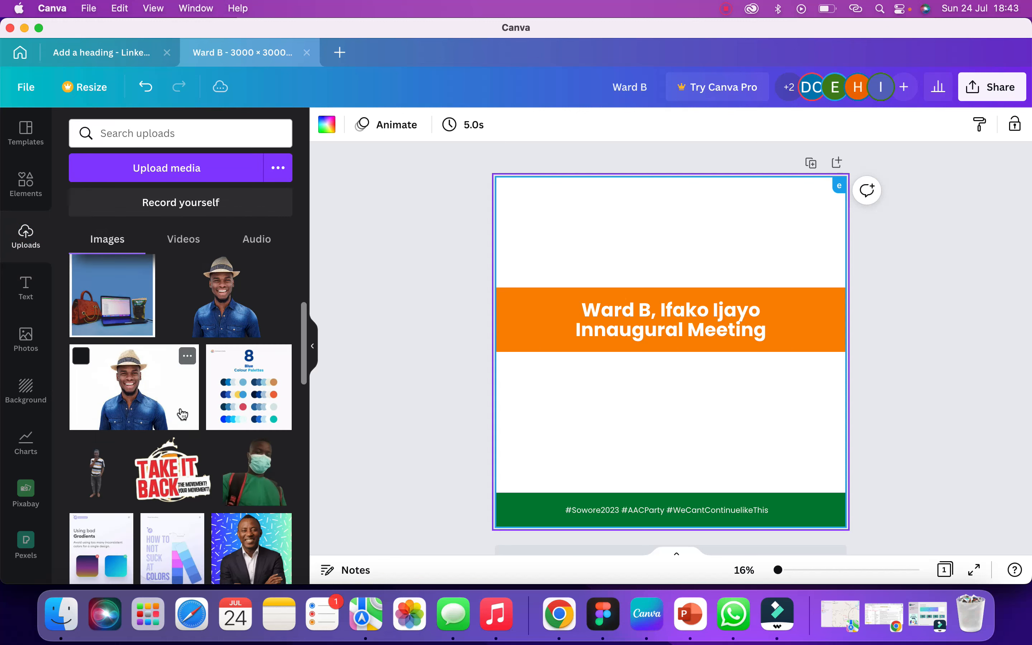
scroll(182, 413, "down", 10)
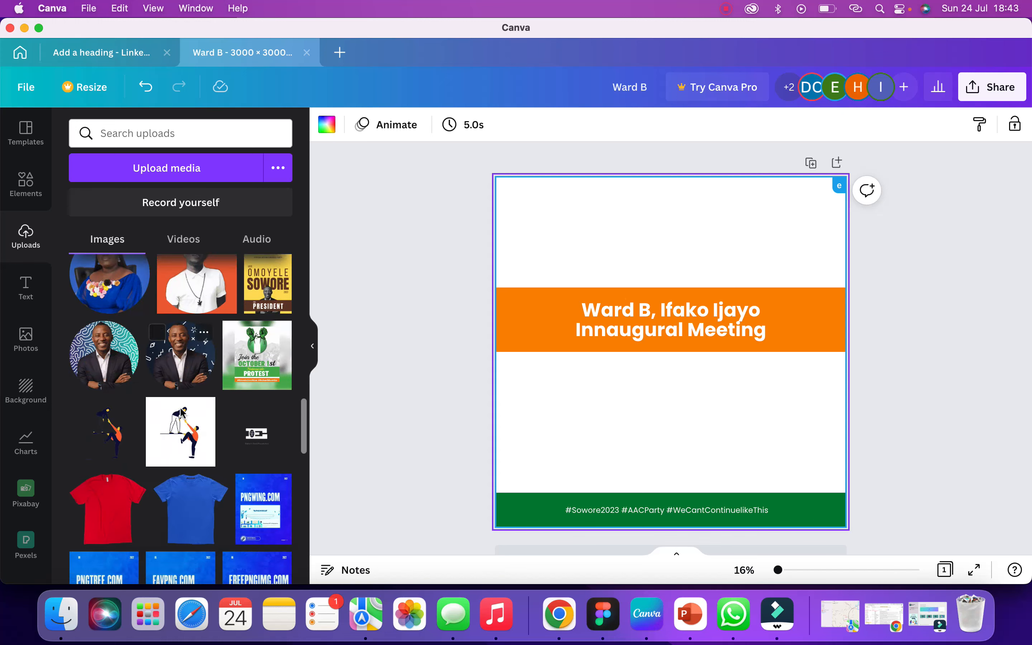
left_click(250, 444)
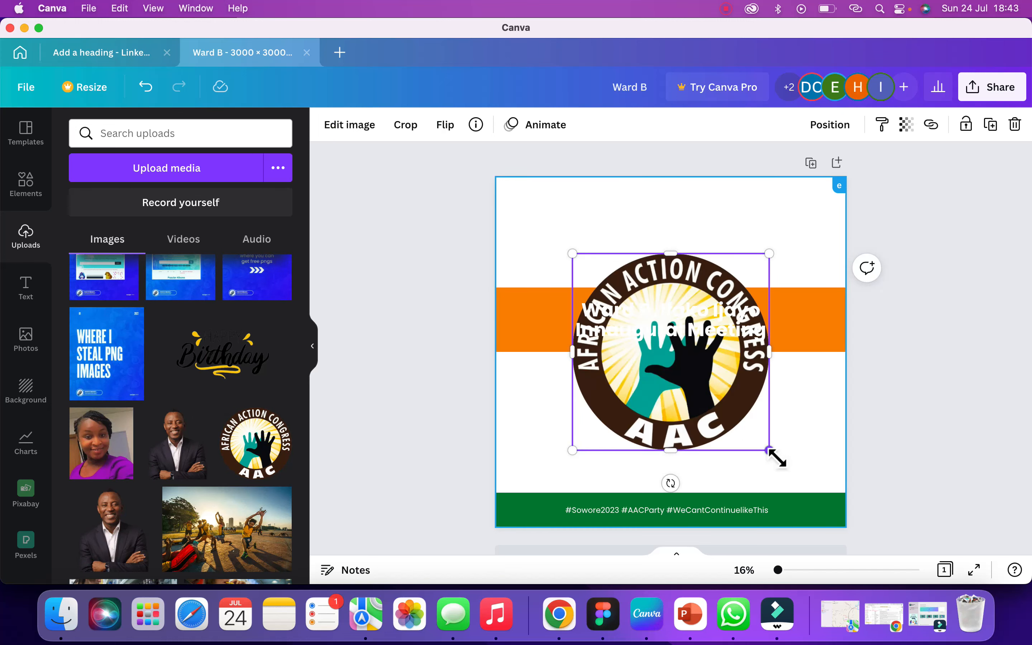
left_click_drag(770, 450, 612, 295)
left_click_drag(588, 258, 663, 213)
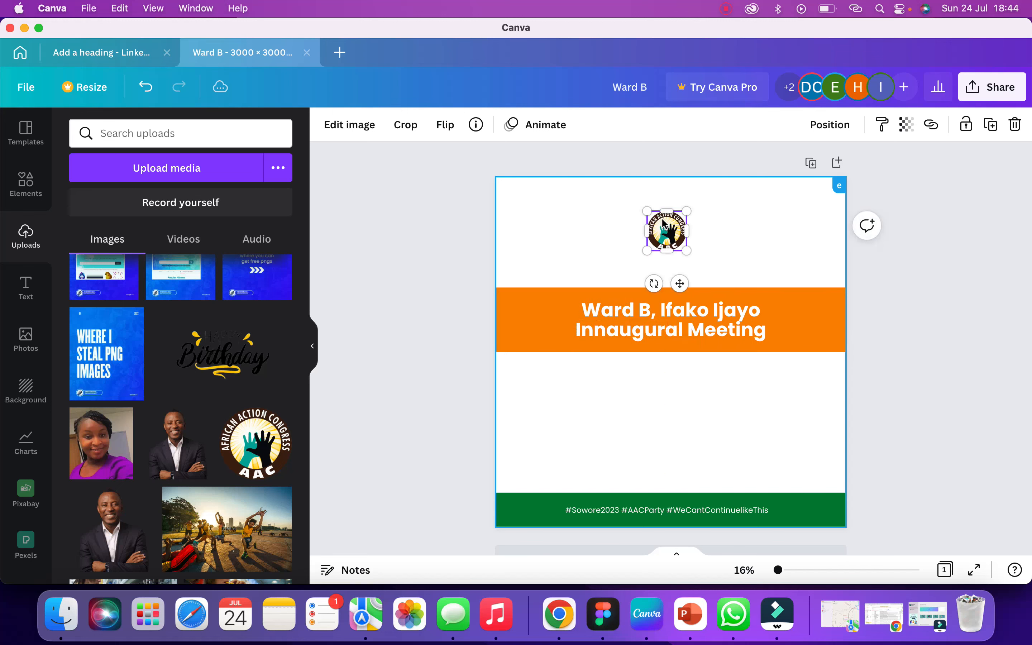
left_click(619, 416)
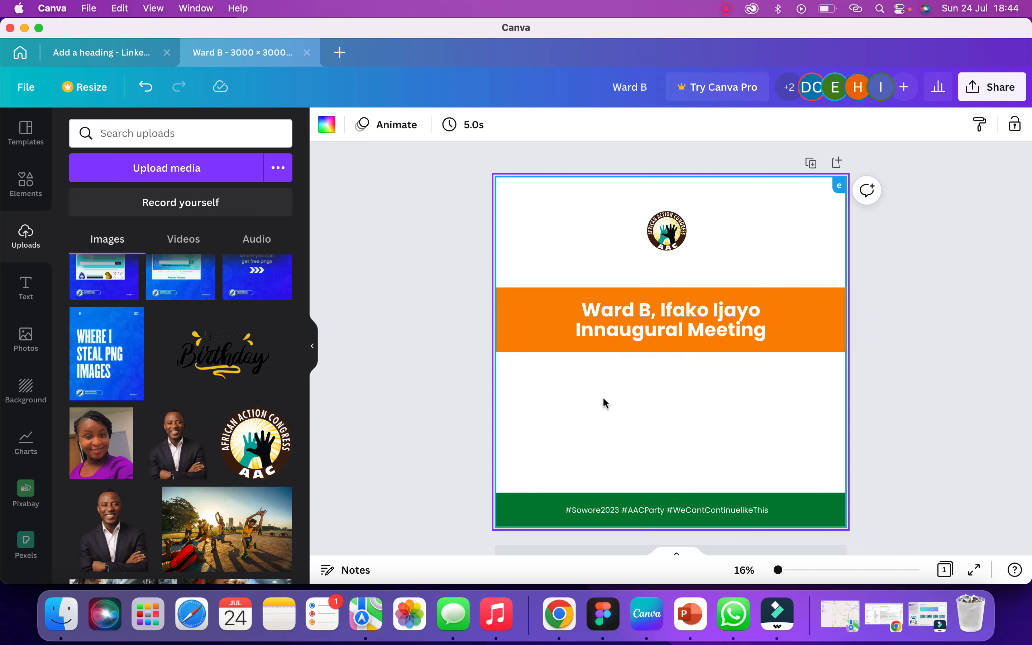
- Add a subheading text box reading AFRICAN ACTION CONGRESS
left_click(26, 286)
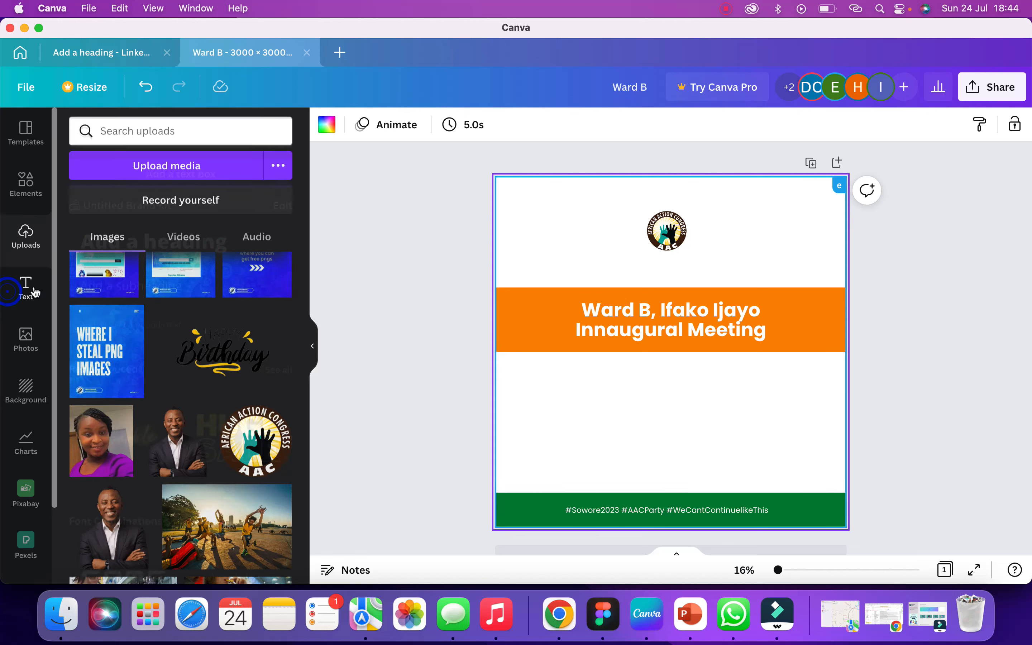
left_click(168, 289)
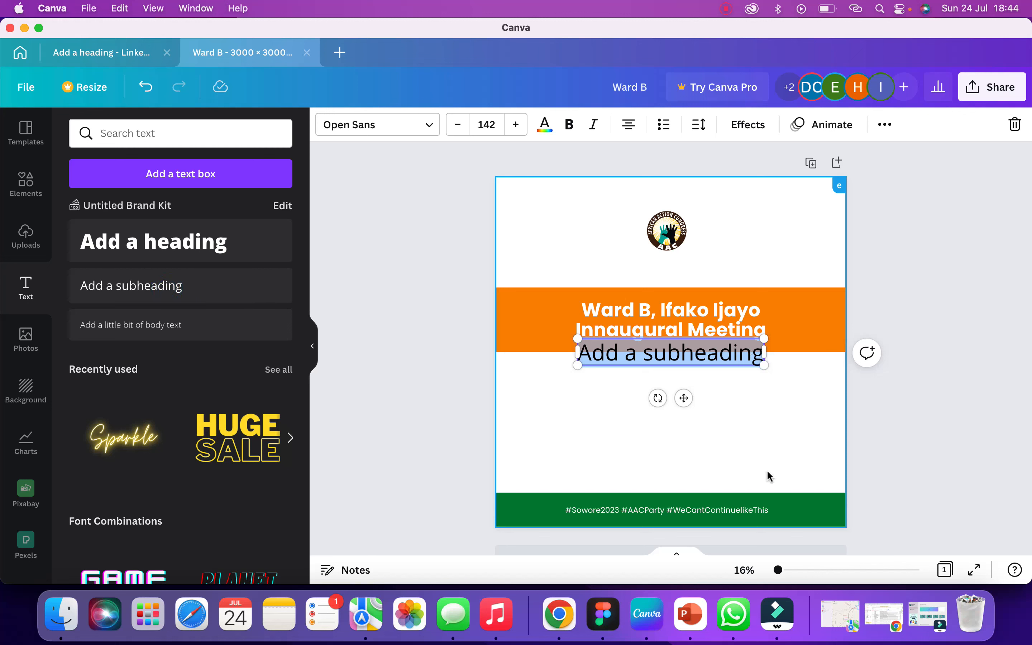
type("african")
key("BackSpace")
key("BackSpace")
key("BackSpace")
key("BackSpace")
key("BackSpace")
key("BackSpace")
key("BackSpace")
type("A")
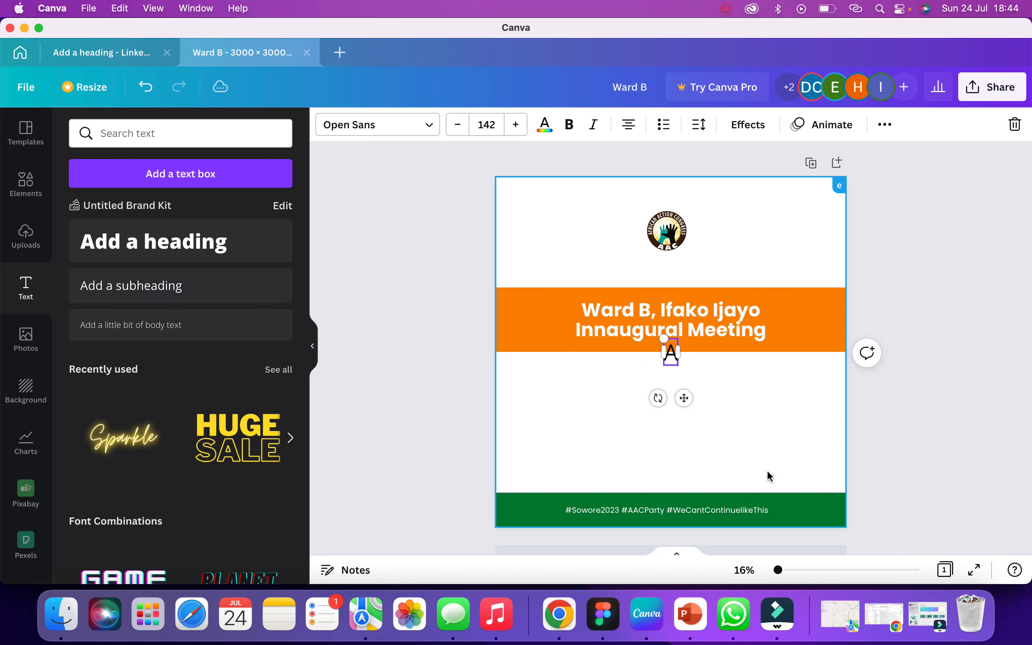
type("FRICAN AC")
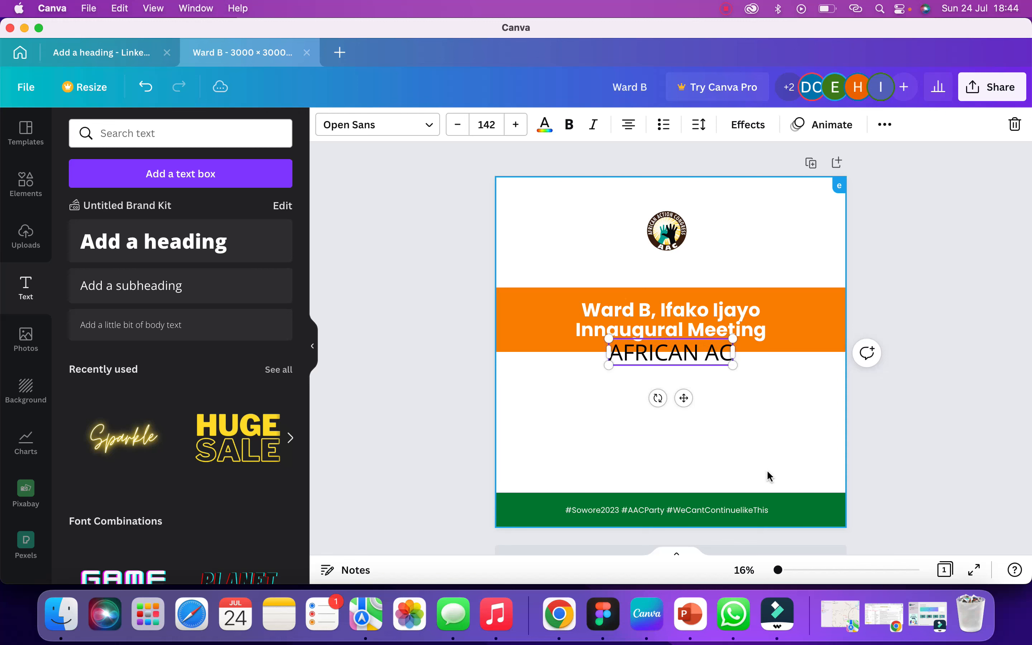
type("TION CONGRESS")
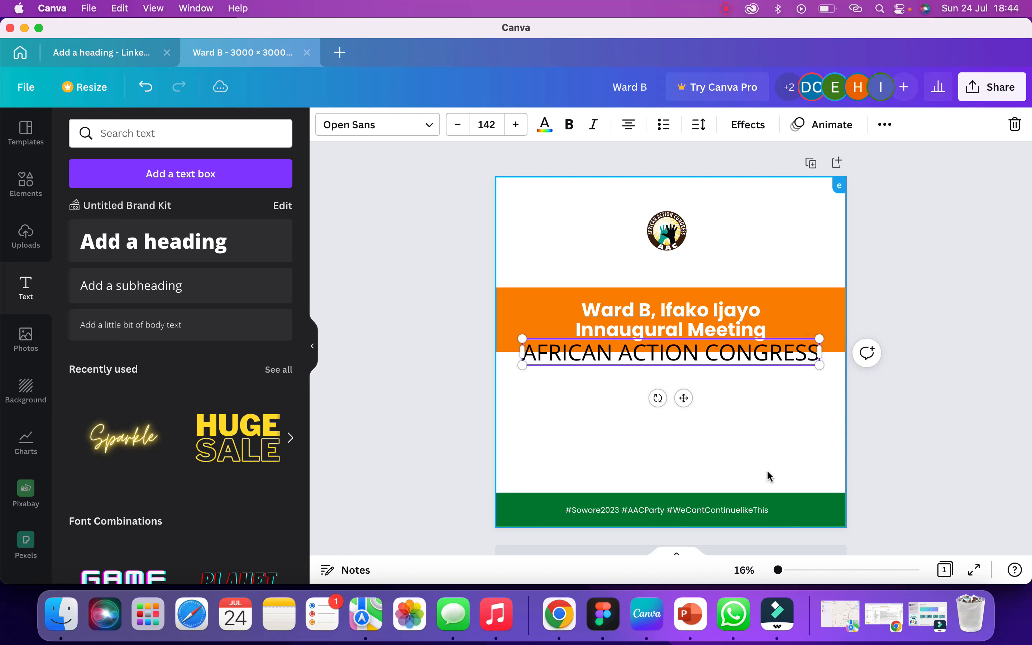
left_click(742, 440)
- Change the AFRICAN ACTION CONGRESS text to Poppins, scale it to size 116 and position it between the logo and the orange band
left_click(694, 340)
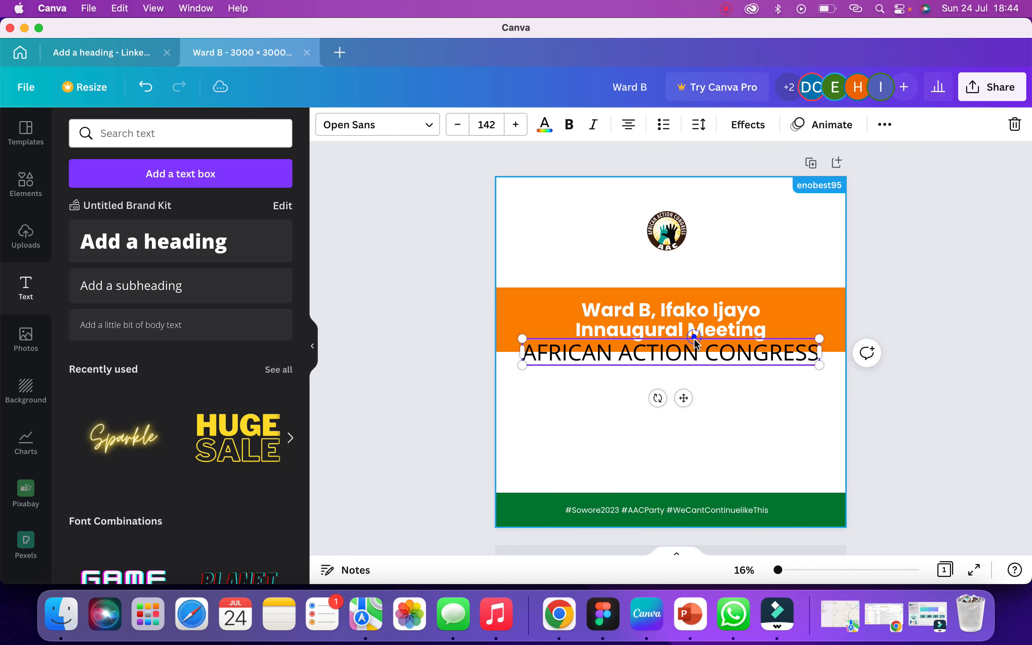
left_click(410, 127)
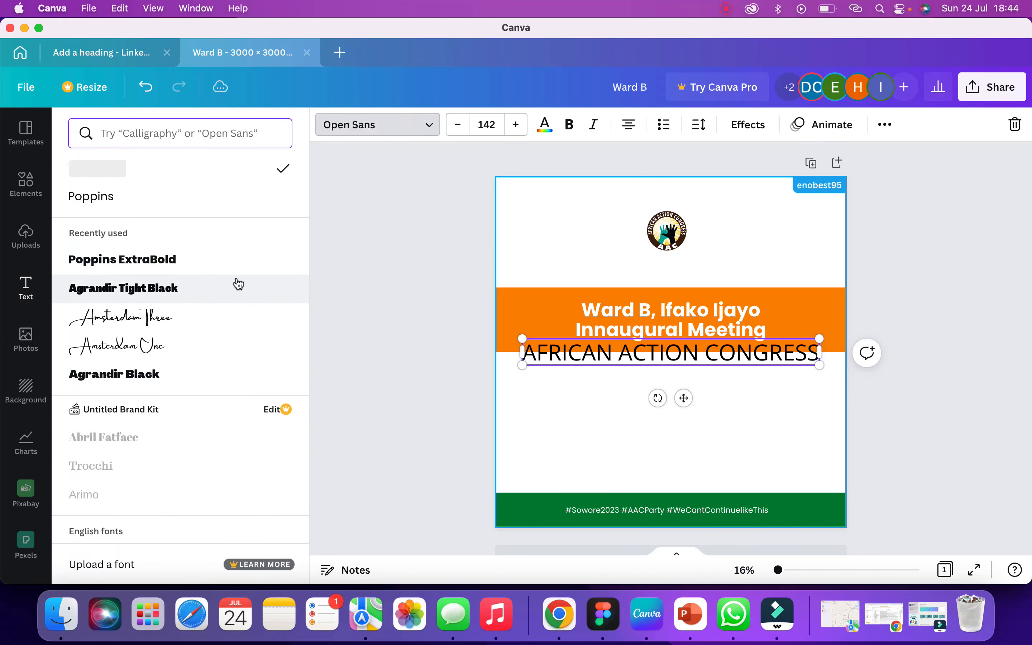
left_click(207, 201)
left_click_drag(826, 367, 720, 281)
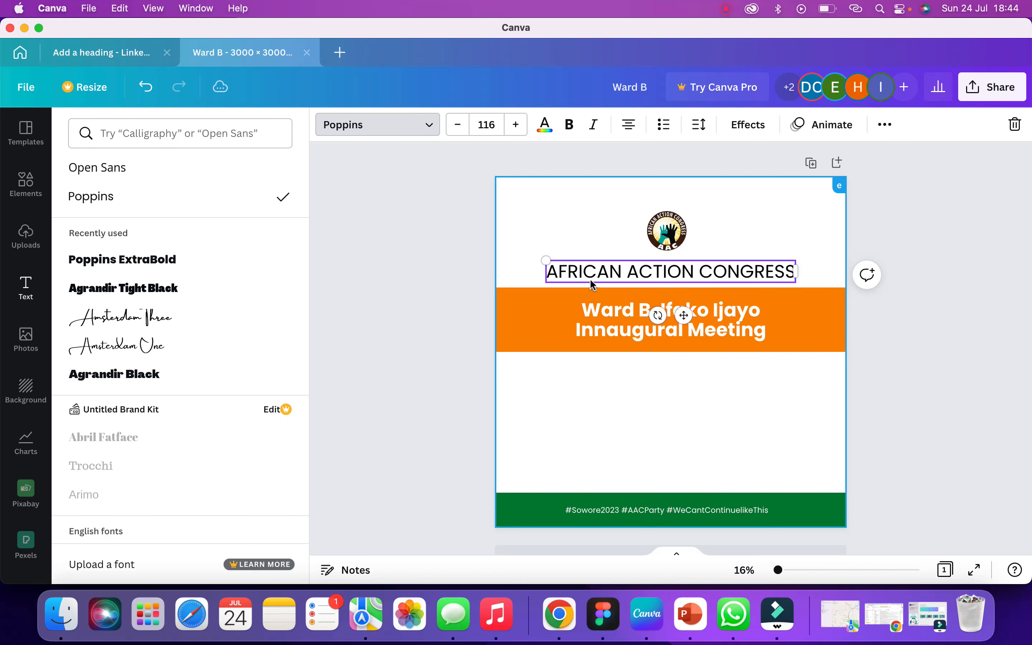
left_click_drag(645, 273, 641, 274)
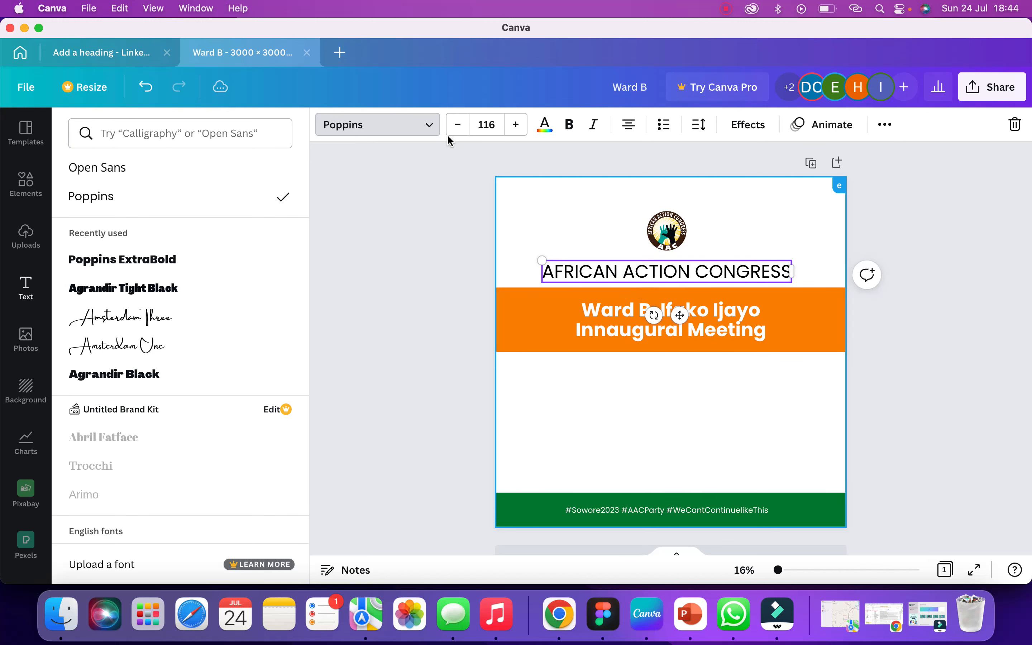
- Set the AFRICAN ACTION CONGRESS text to font size 80 and make it bold
left_click(486, 124)
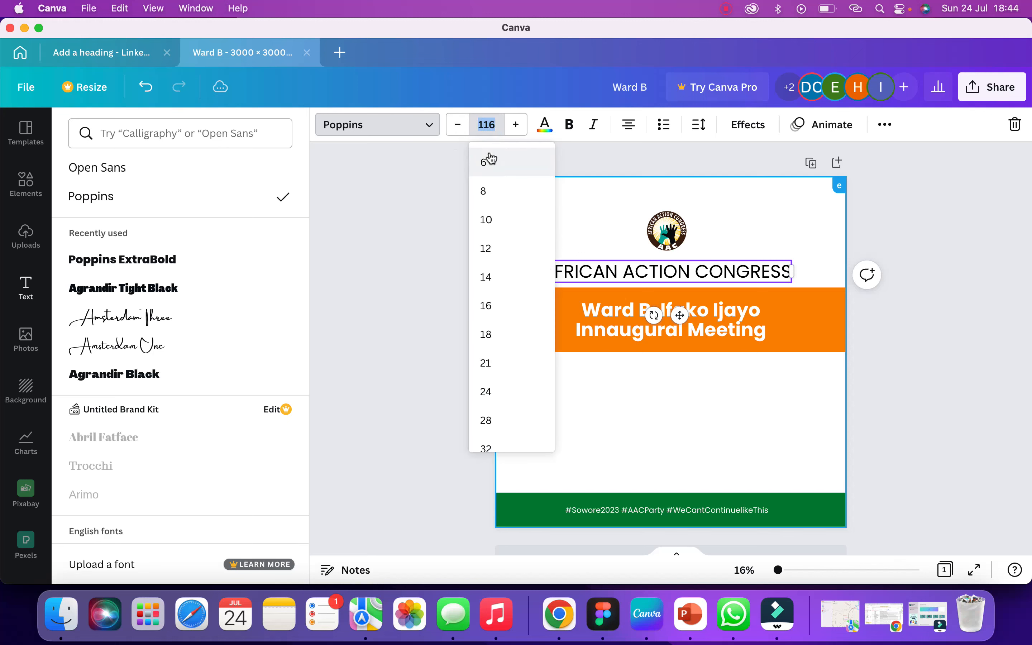
type("80")
key("Return")
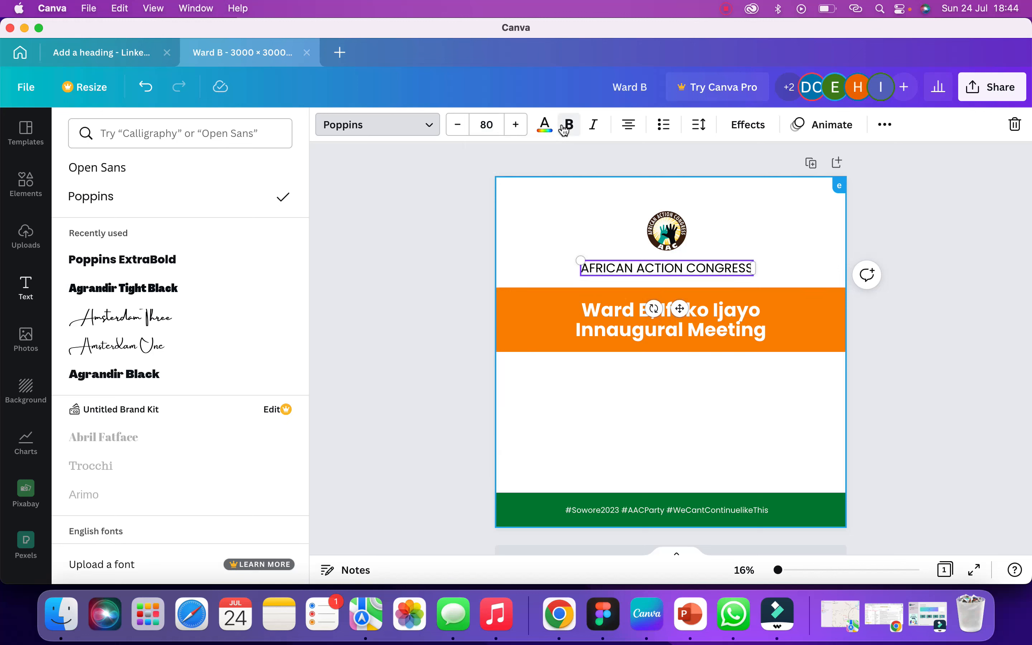
left_click(569, 124)
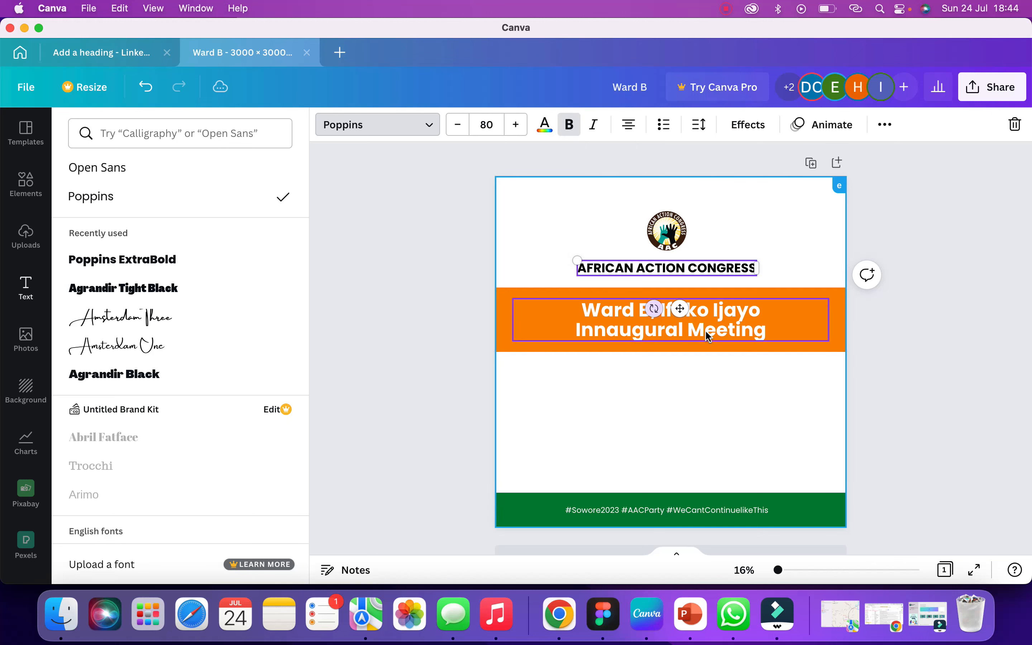
- Scale the AFRICAN ACTION CONGRESS text down to size 56.2 and centre it beneath the logo
left_click_drag(578, 261, 640, 288)
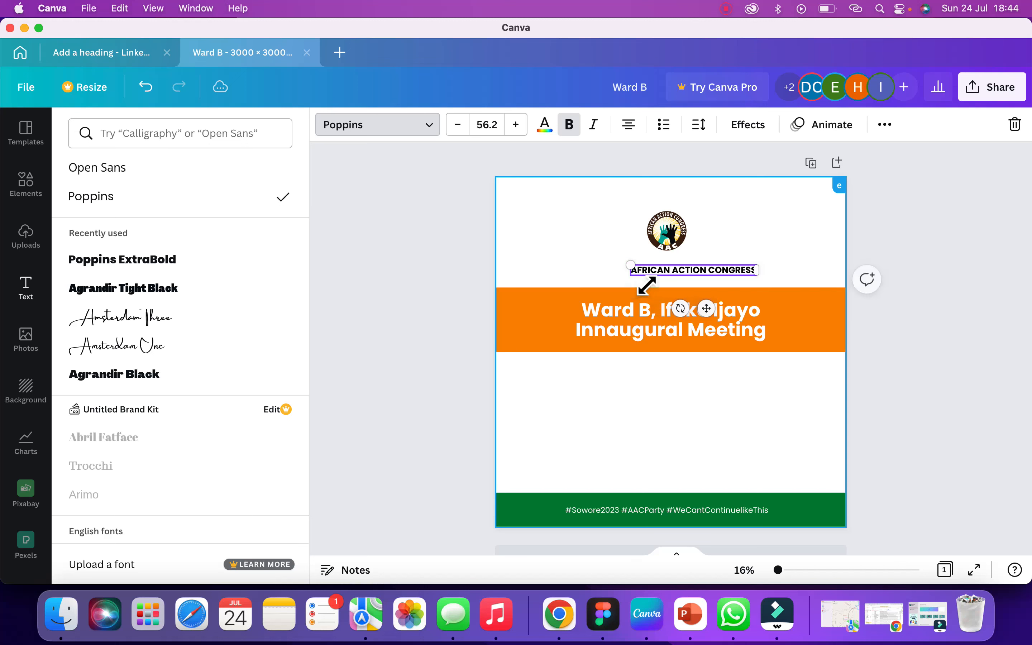
left_click_drag(701, 271, 680, 268)
left_click(722, 214)
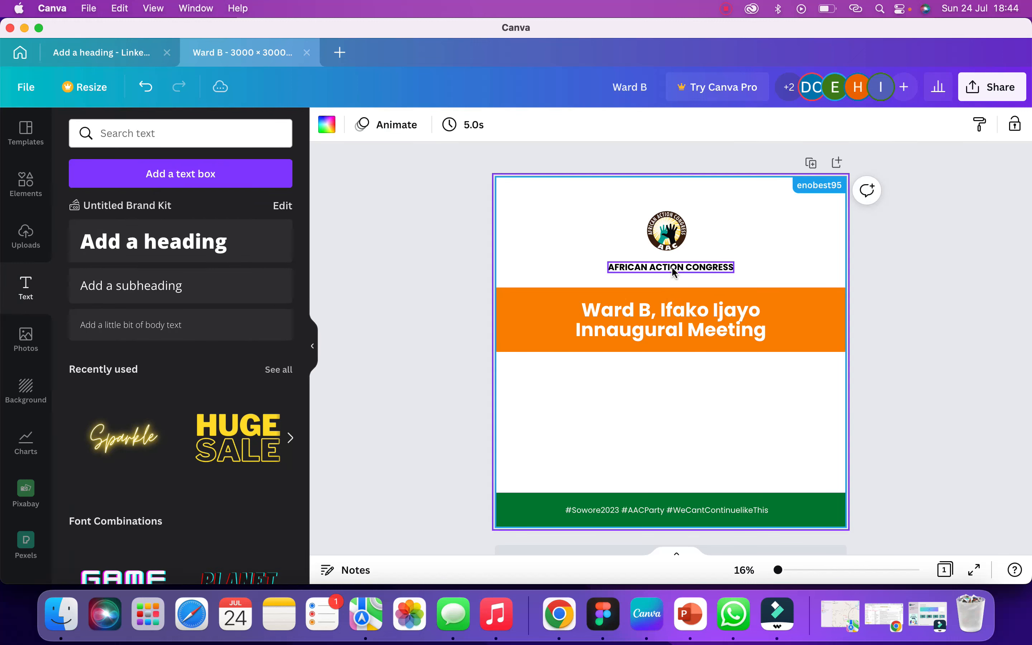
- Widen the letter spacing of AFRICAN ACTION CONGRESS to 225 and move the logo and the text slightly up
left_click(675, 270)
left_click(704, 128)
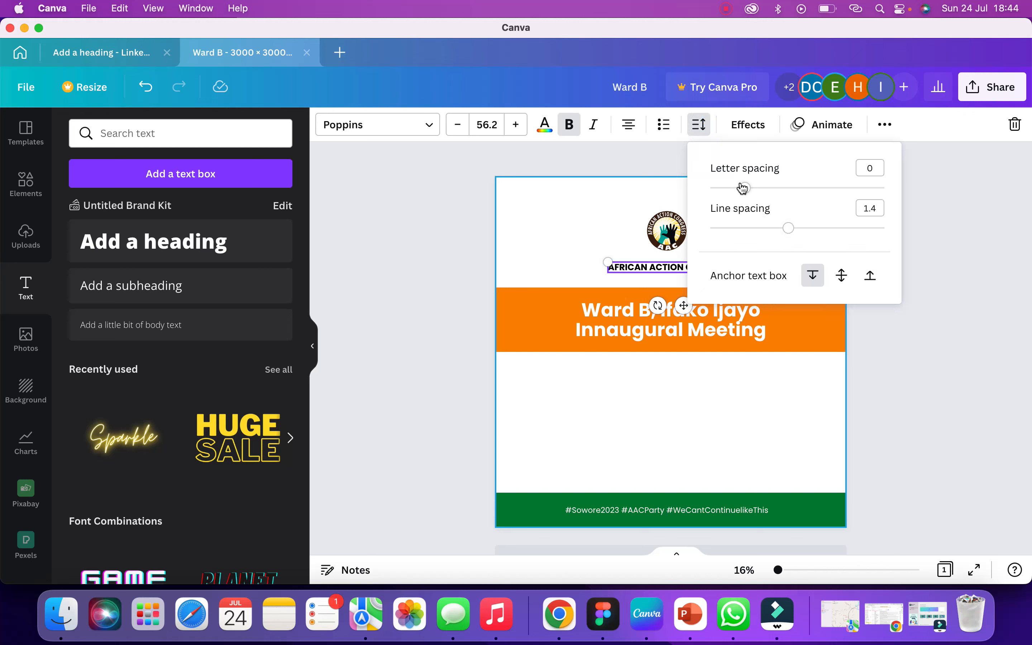
left_click_drag(746, 188, 786, 187)
left_click(637, 208)
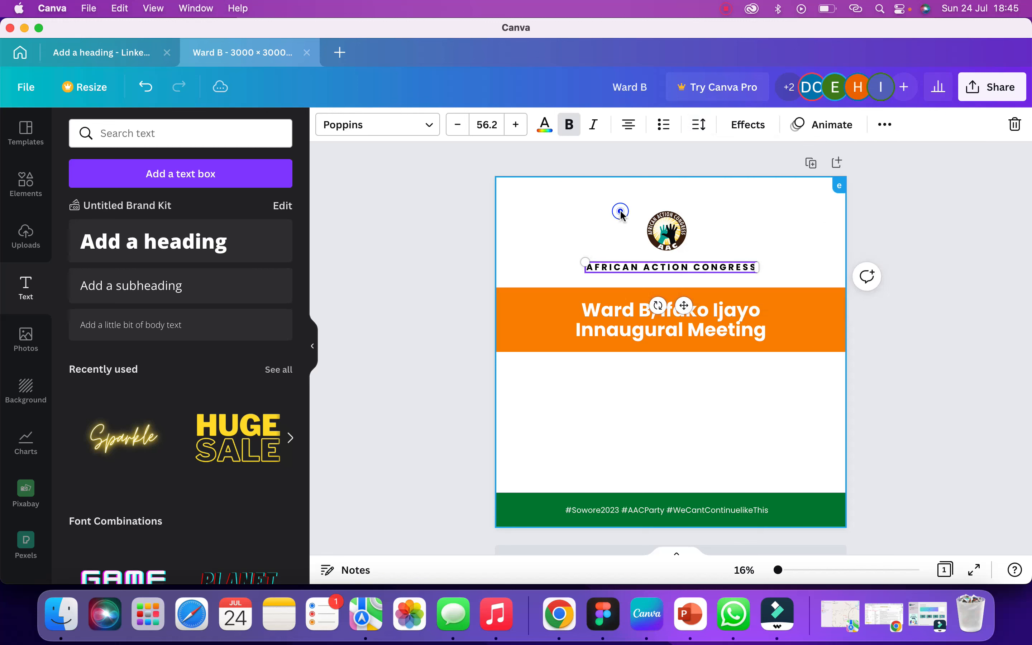
left_click_drag(671, 226, 671, 217)
left_click_drag(710, 267, 710, 260)
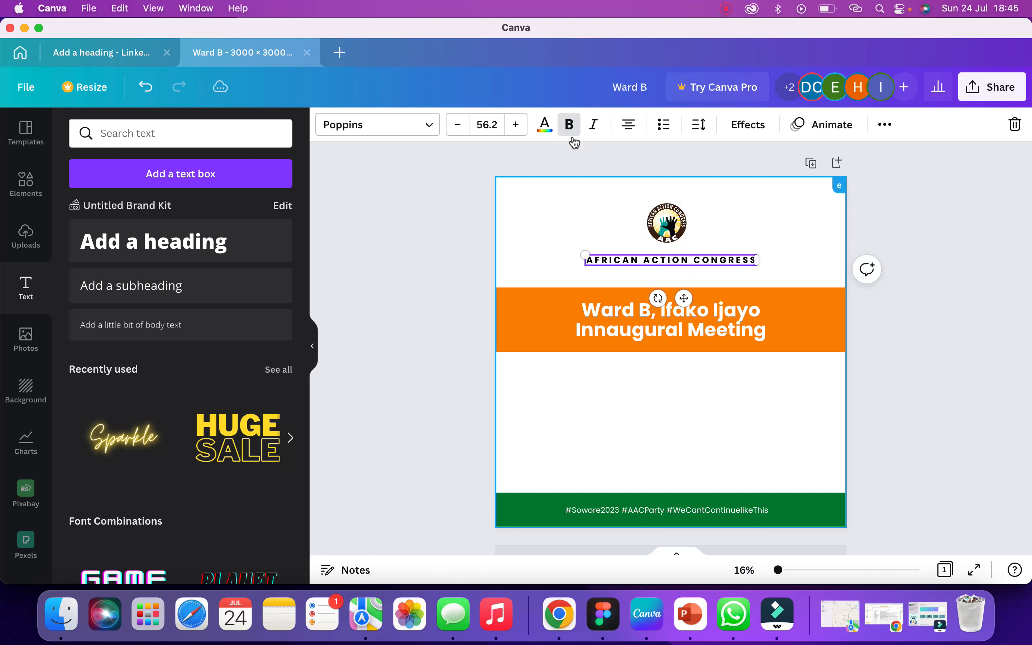
- Reduce the letter spacing of AFRICAN ACTION CONGRESS to about 103 and remove its bold formatting
left_click(700, 128)
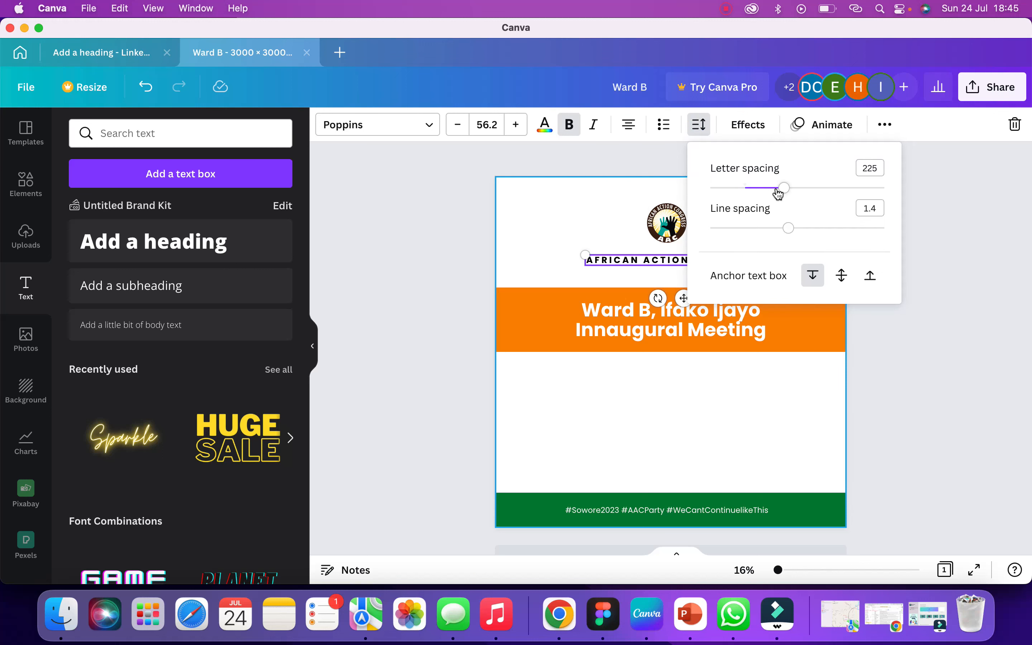
left_click_drag(783, 188, 760, 187)
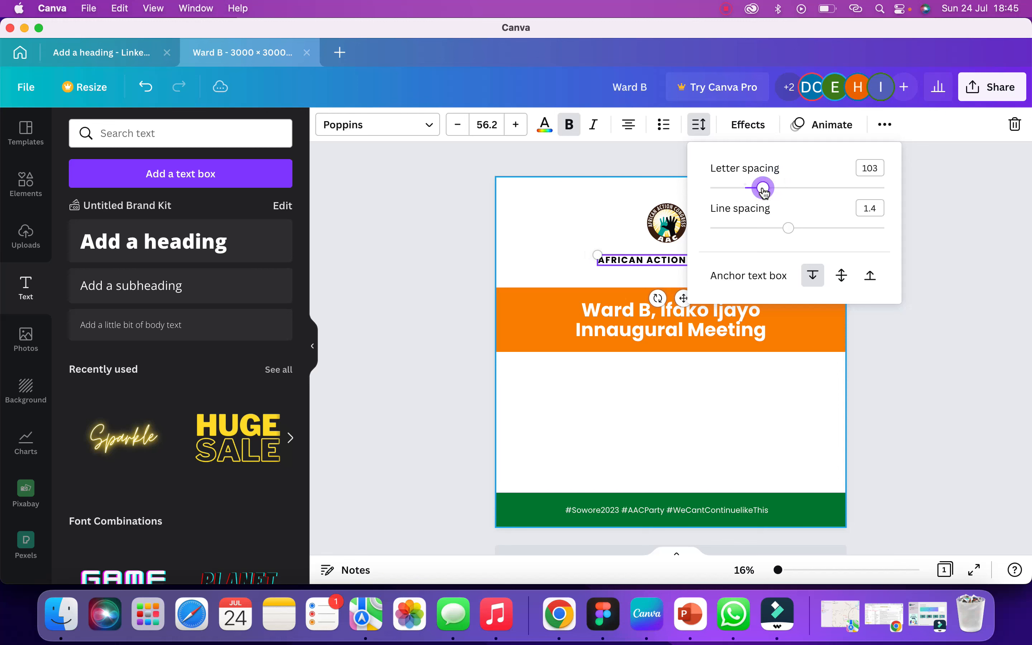
left_click(561, 112)
left_click(569, 123)
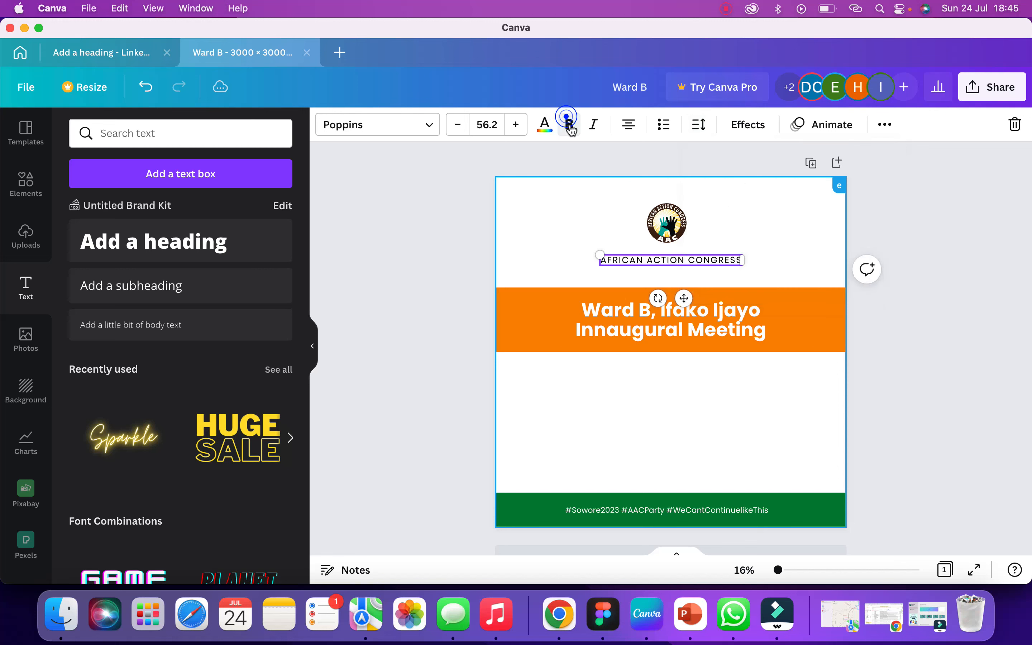
left_click(759, 281)
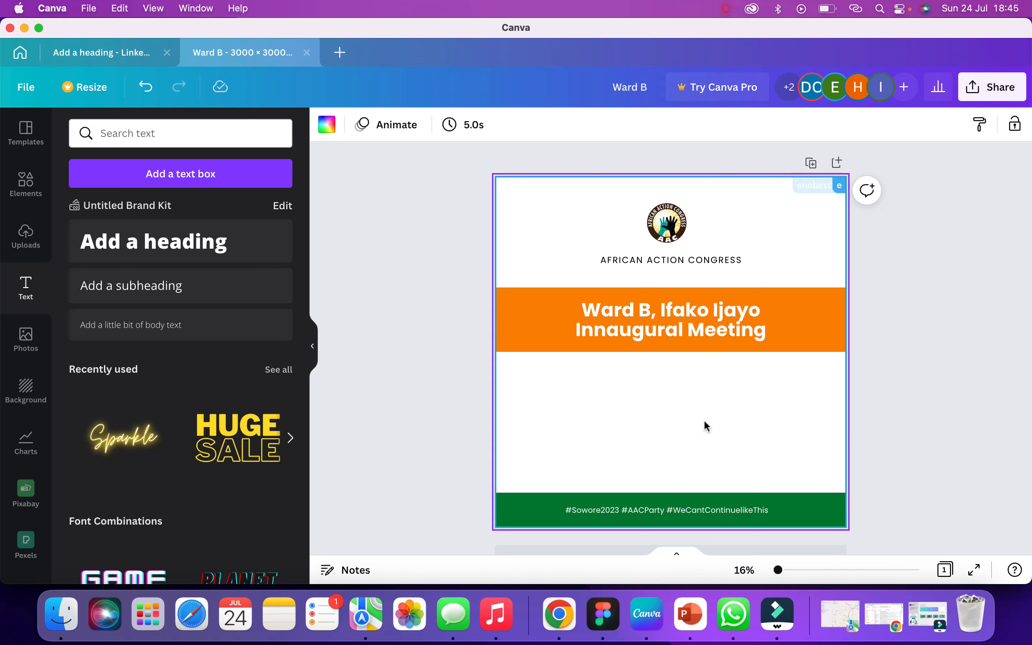
- Enlarge the African Action Congress logo slightly, keeping it centred above the party name
left_click(665, 222)
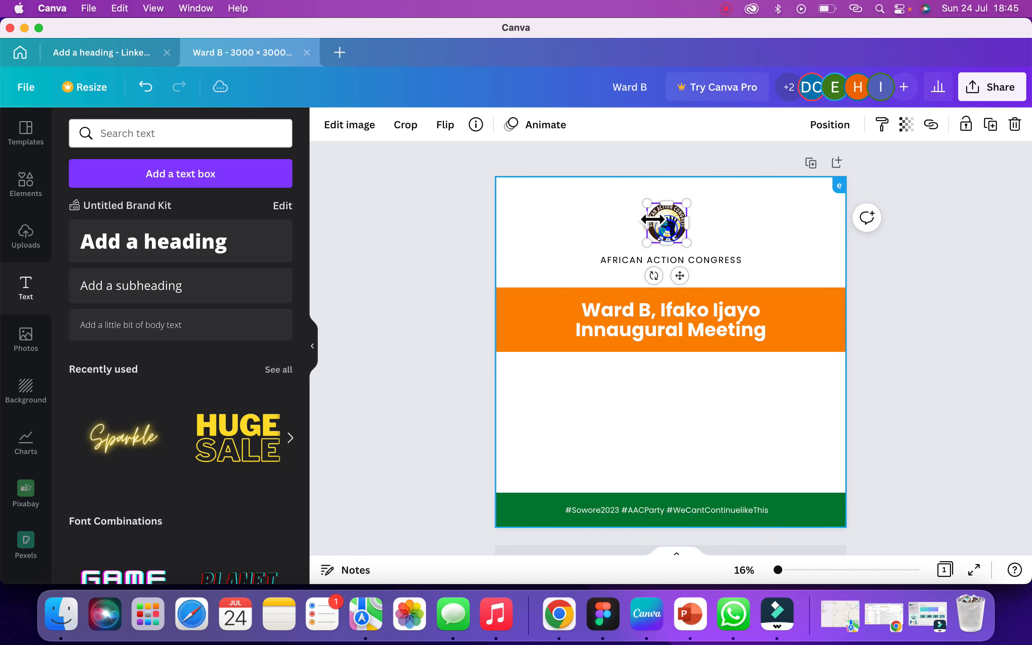
left_click_drag(644, 200, 673, 214)
left_click(800, 247)
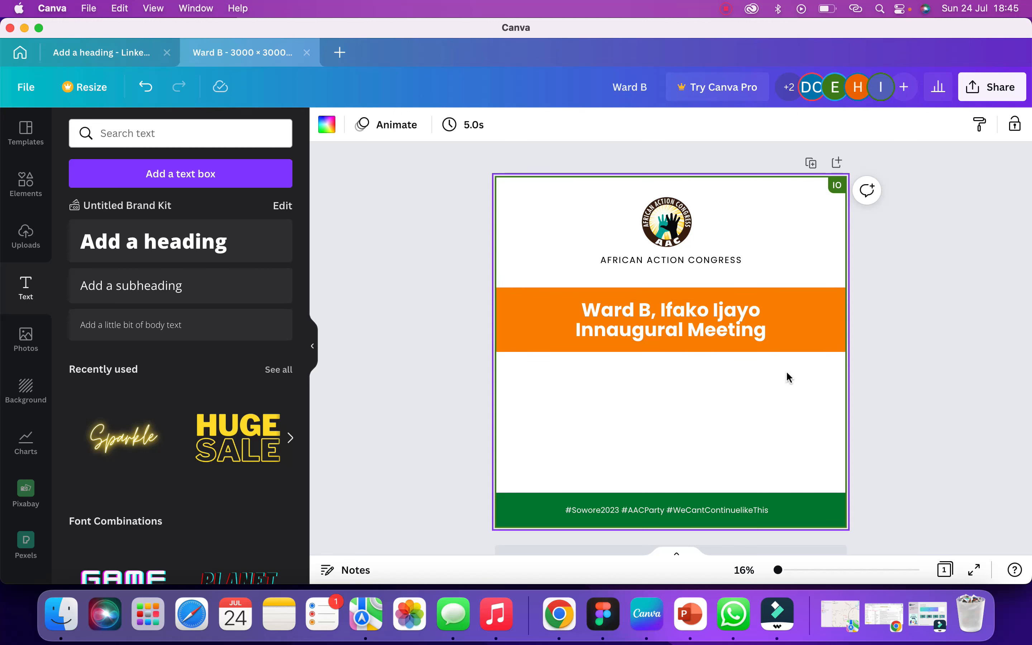
- Set the font size of the AFRICAN ACTION CONGRESS text beneath the logo to 45
left_click(729, 265)
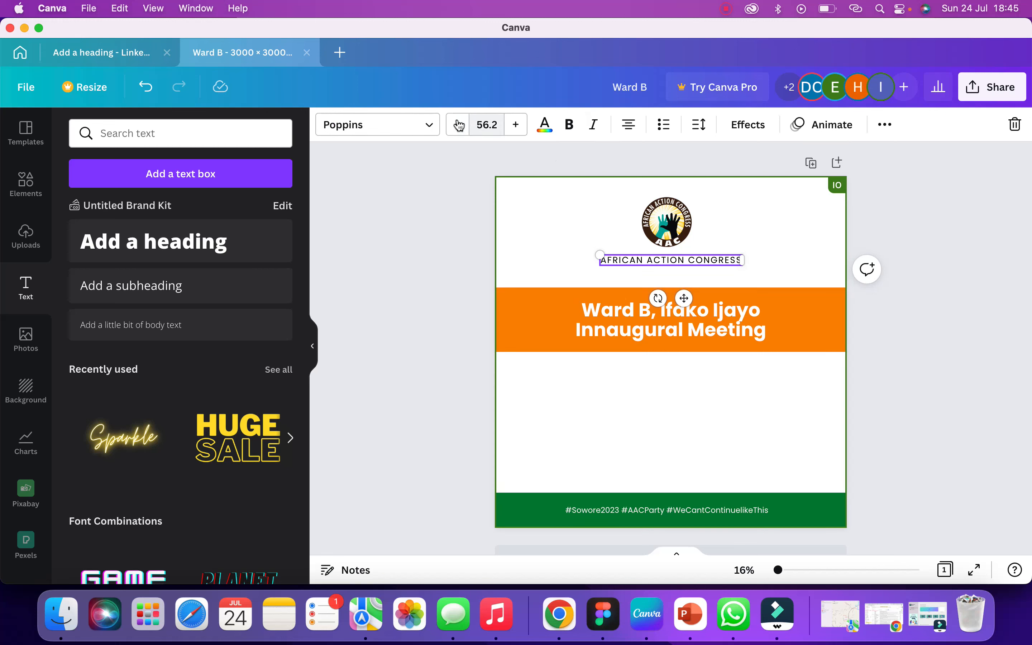
left_click(489, 126)
type("45")
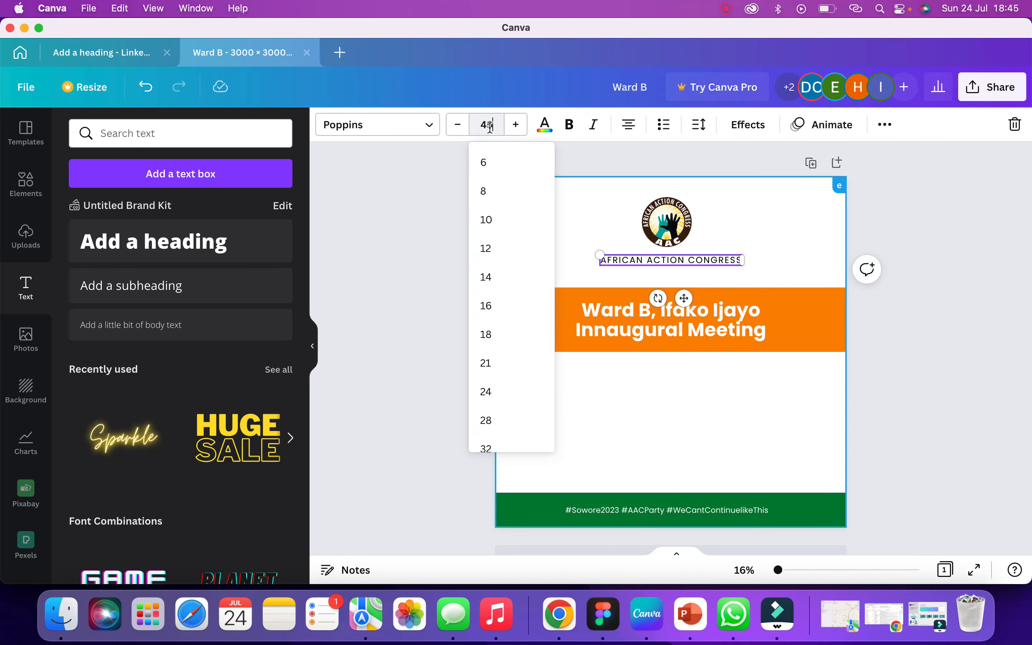
key("Return")
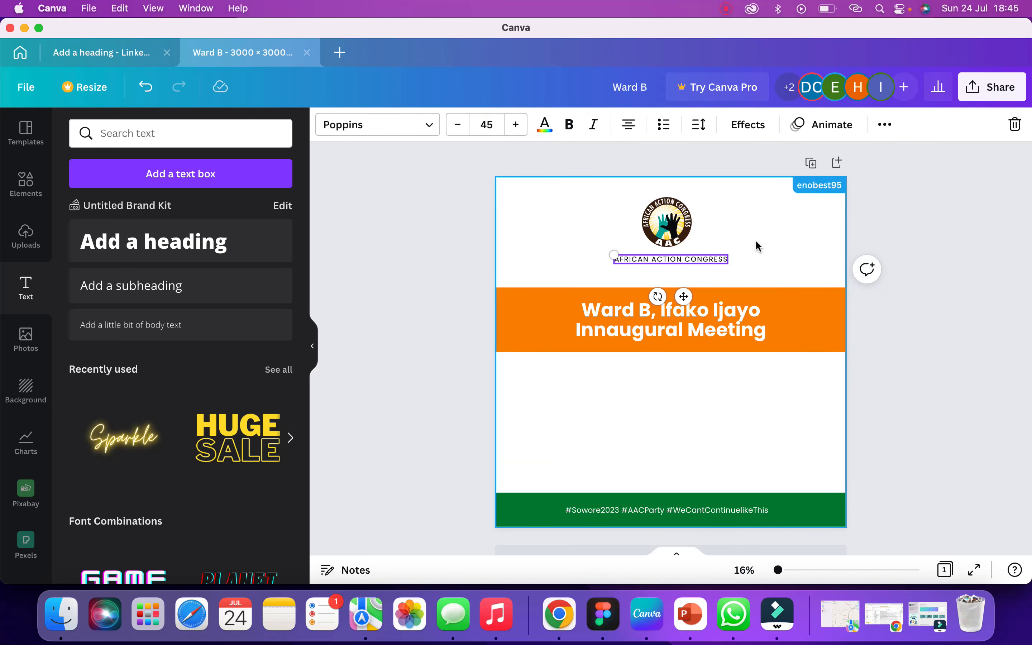
left_click(756, 240)
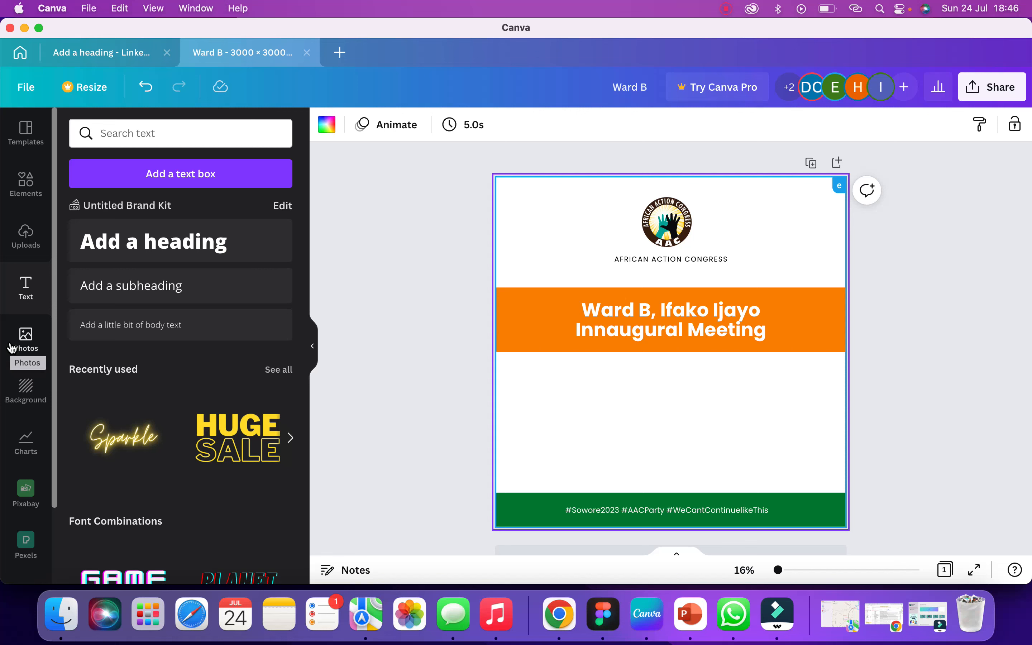
- Search the photo library for MEETING
left_click(26, 393)
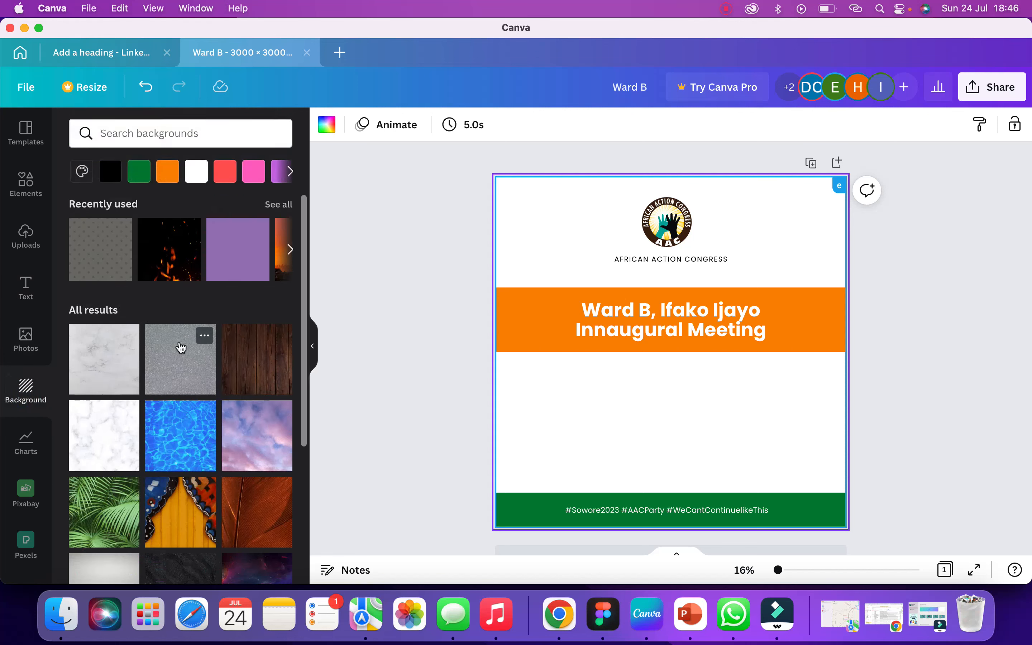
left_click(26, 339)
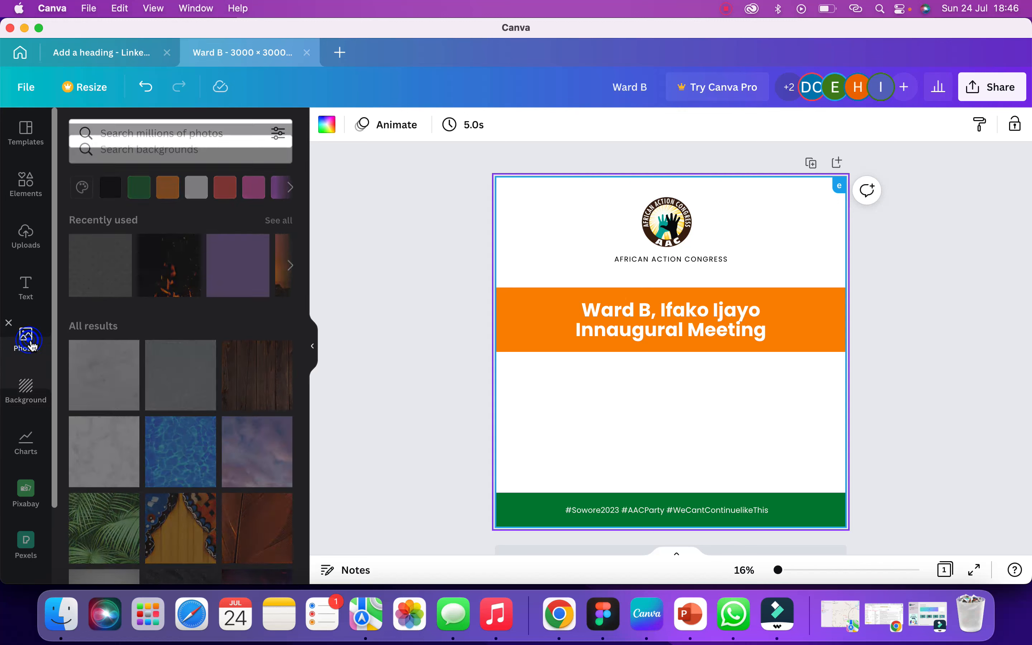
left_click(184, 132)
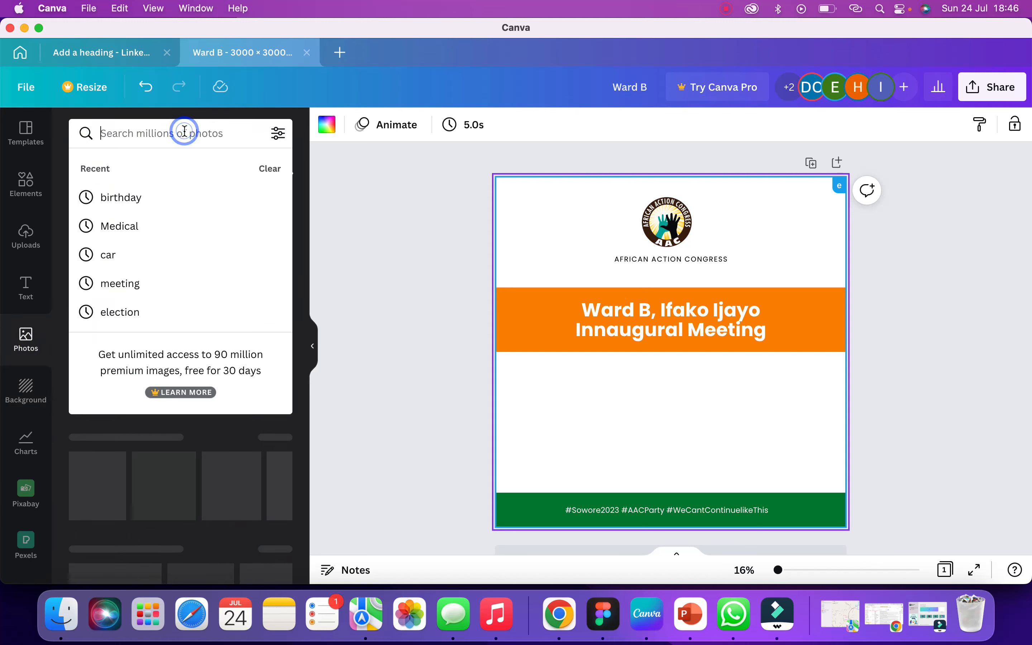
type("MEETING")
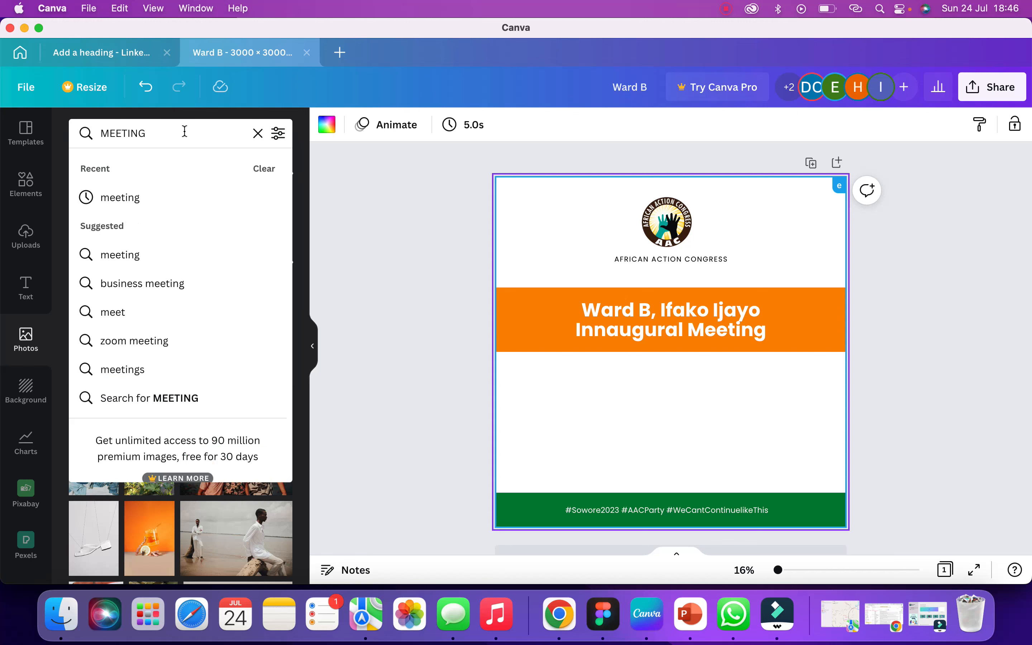
key("Return")
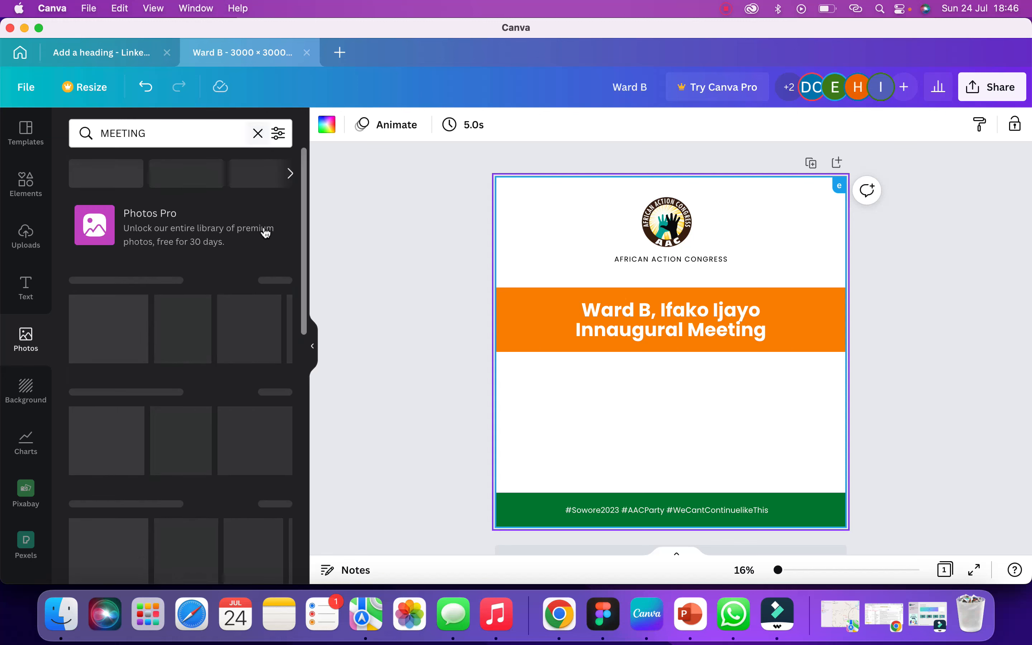
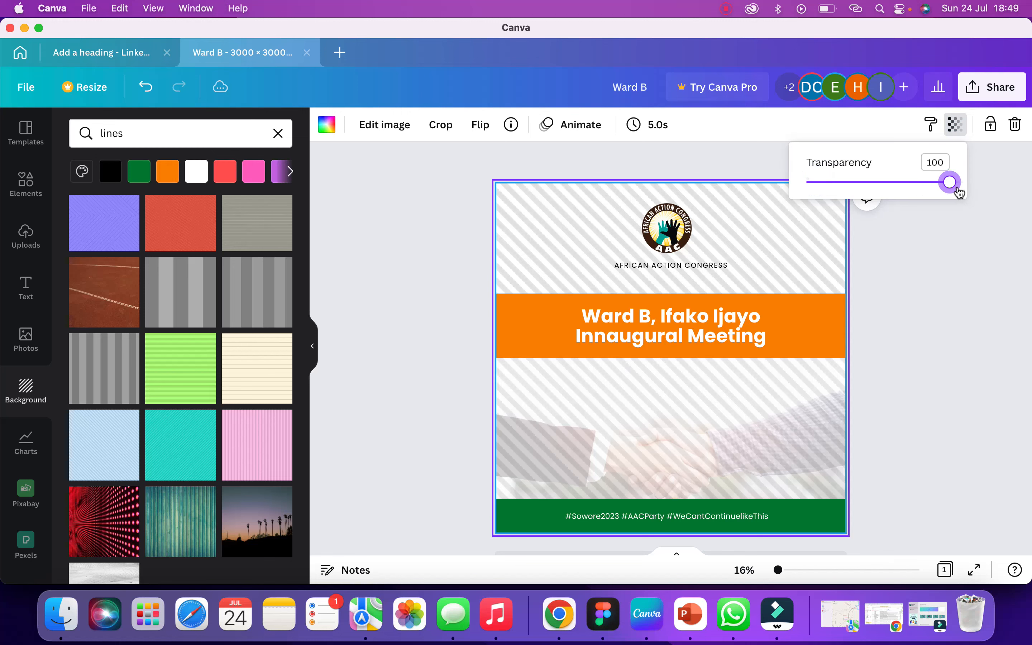
- Fade the diagonal-striped page background by lowering its transparency value to slightly above 5
left_click_drag(895, 194, 820, 182)
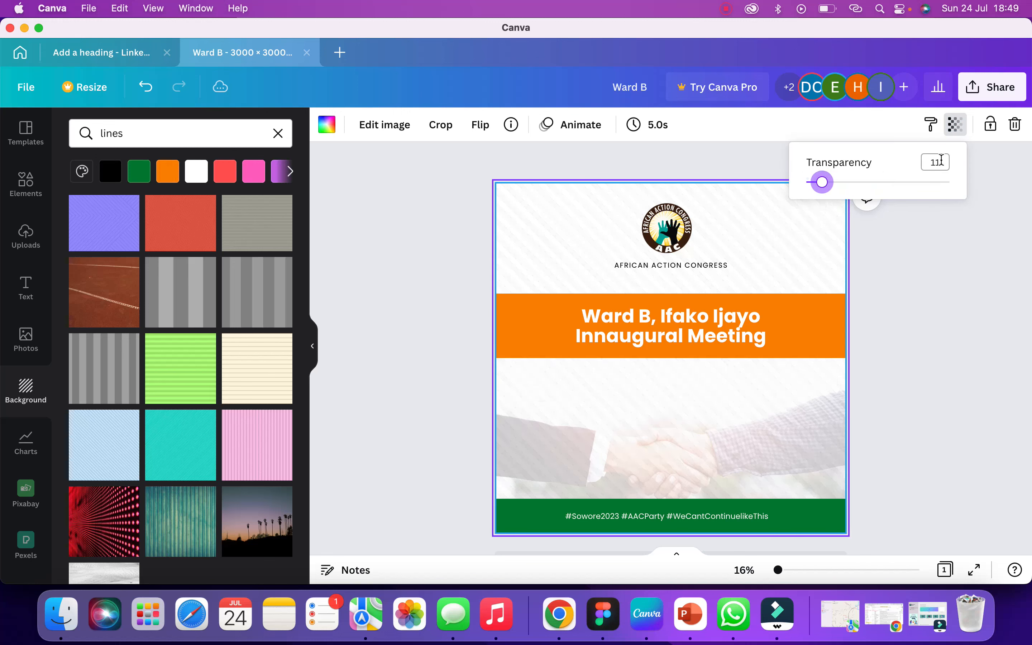
left_click(941, 160)
left_click(960, 388)
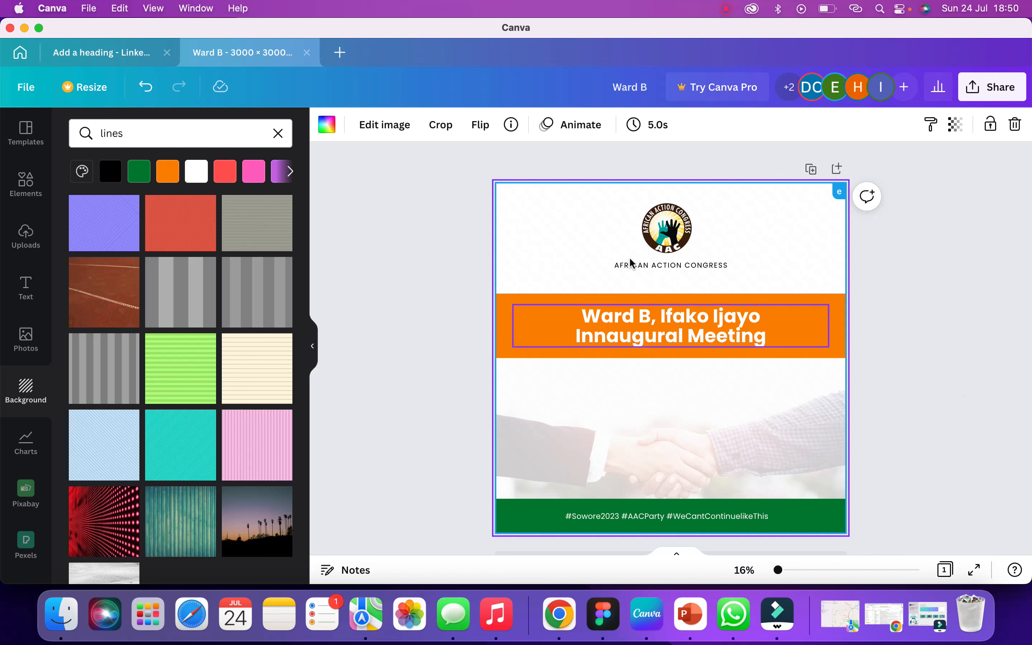
left_click(700, 450)
left_click(504, 192)
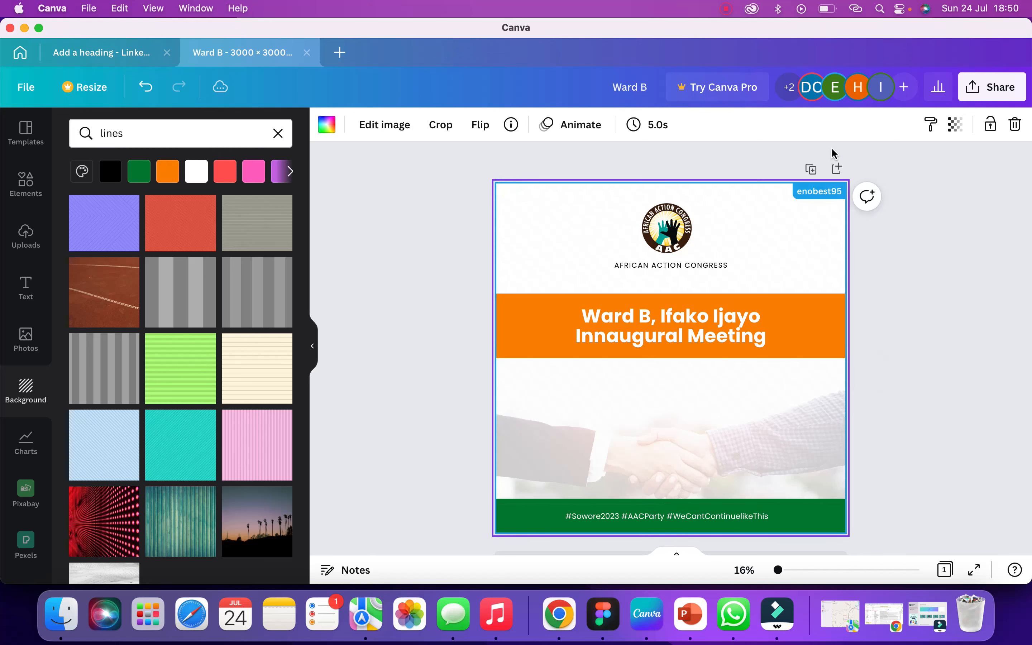
left_click(956, 123)
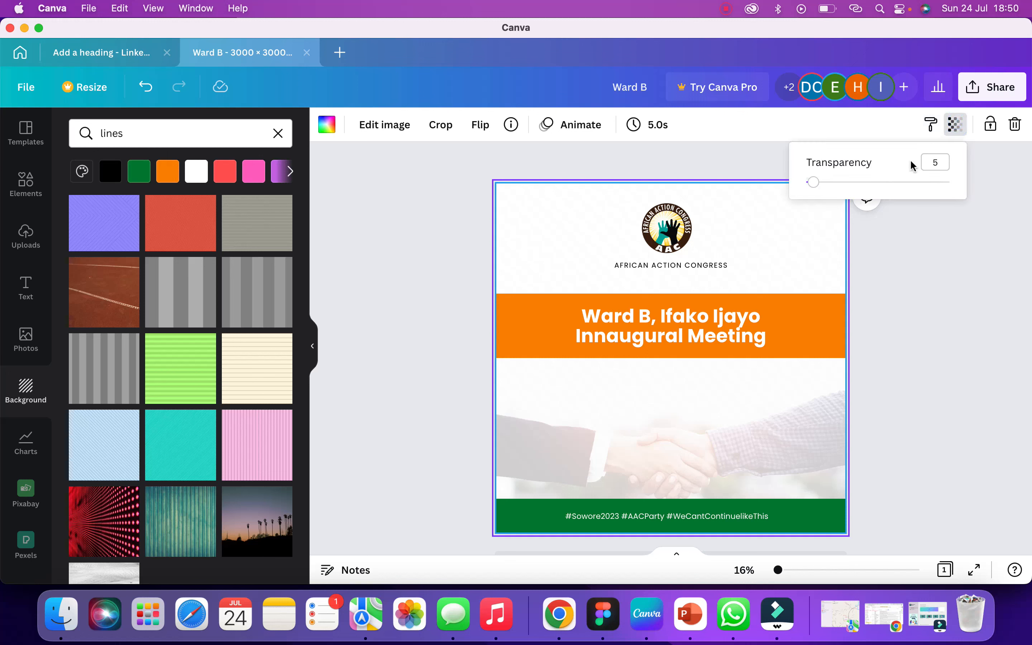
left_click(943, 163)
key("Return")
left_click(948, 304)
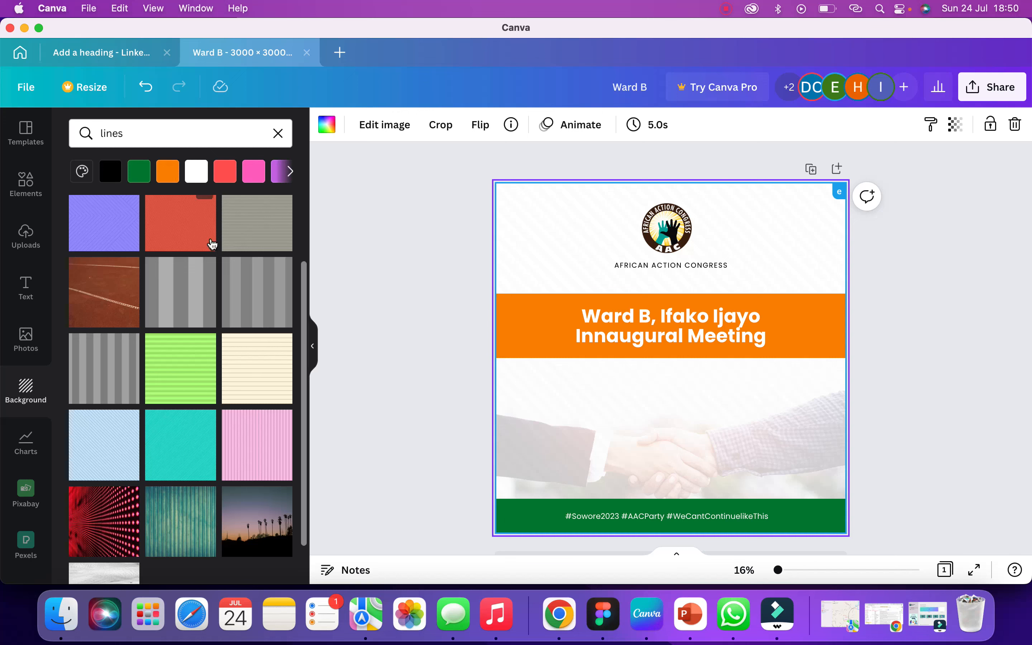
- Add a new heading to the flyer with the text Lagos Island
left_click(32, 187)
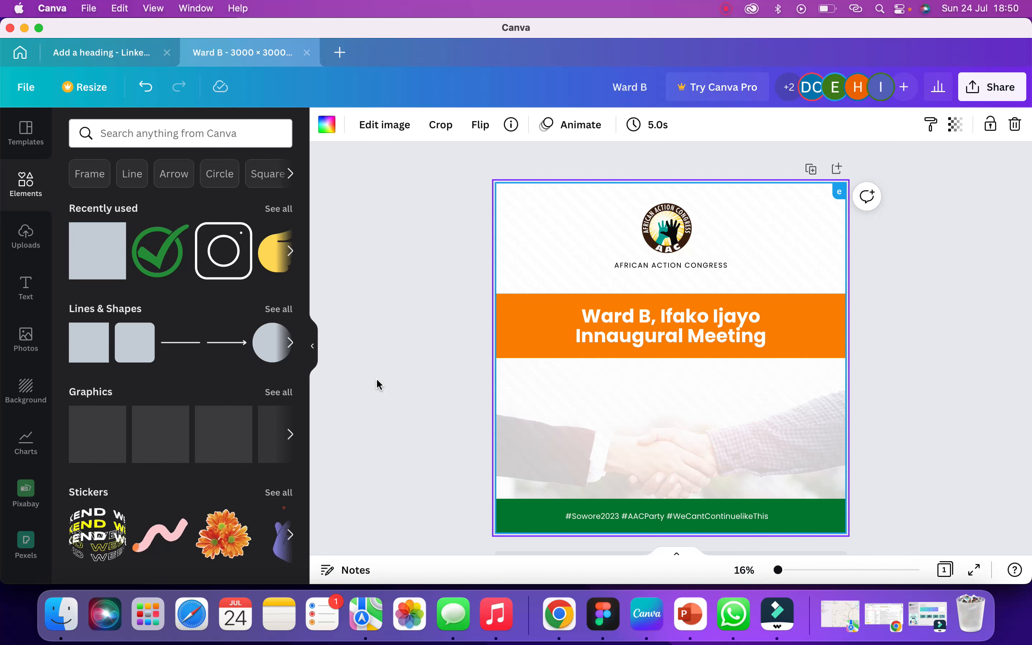
left_click(26, 285)
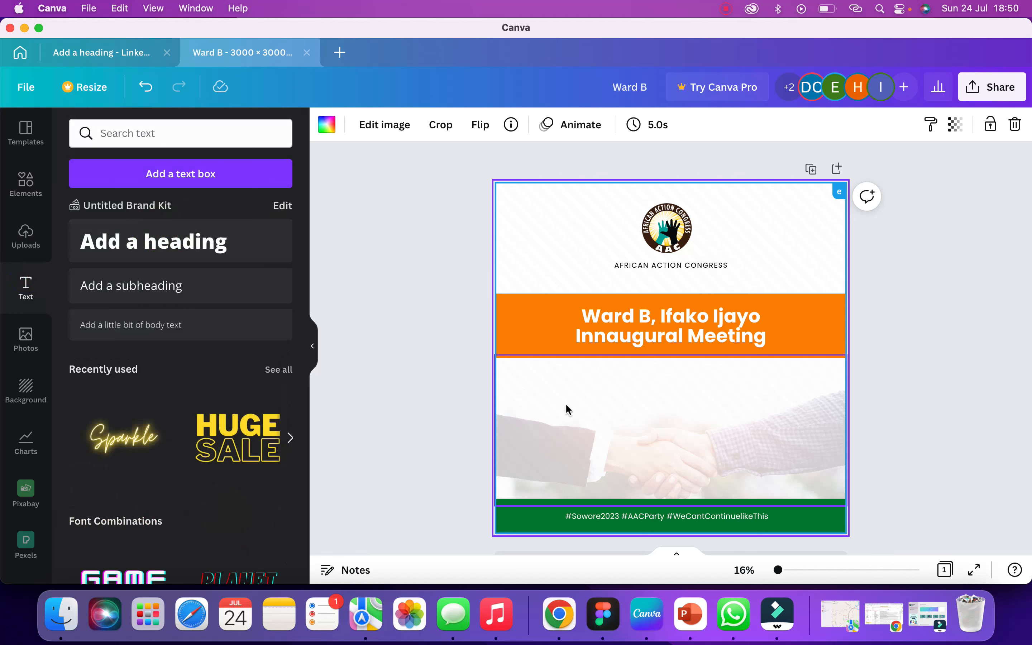
left_click(150, 249)
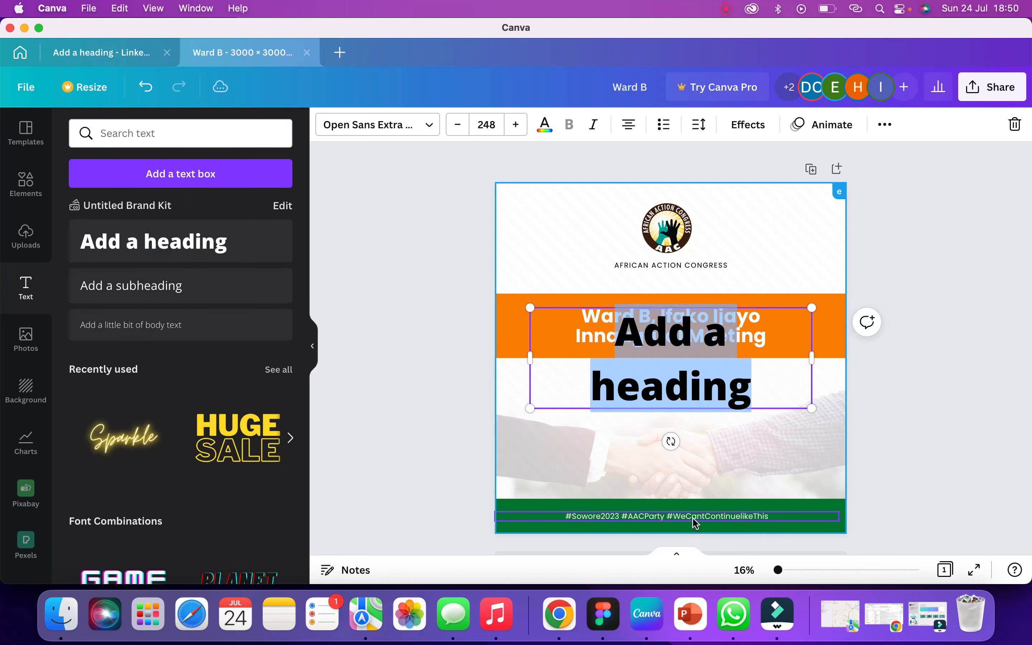
type("Lago")
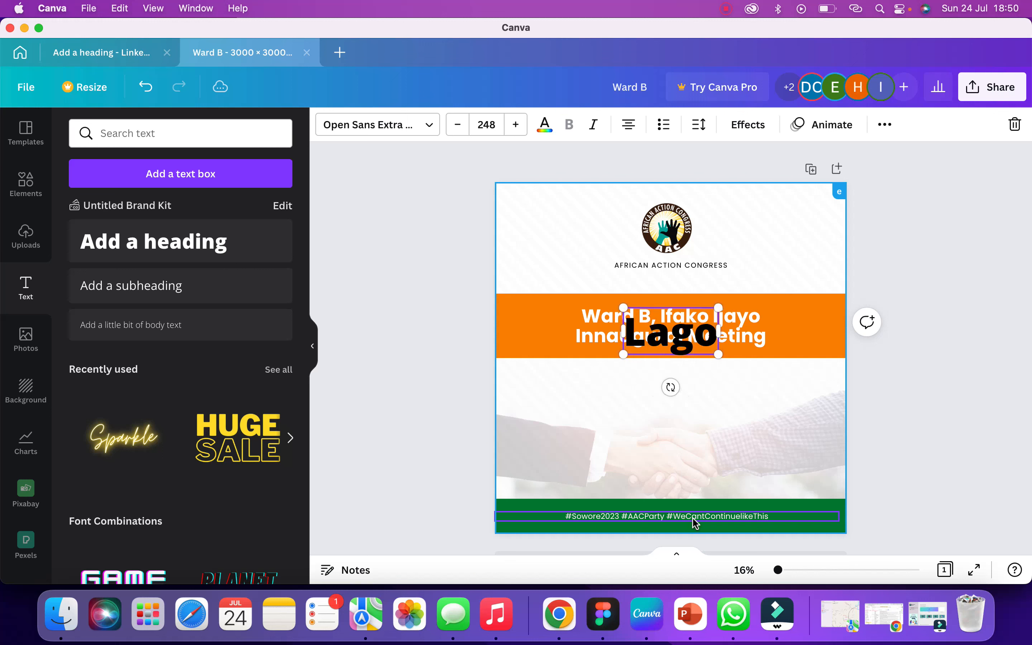
type("s Islan")
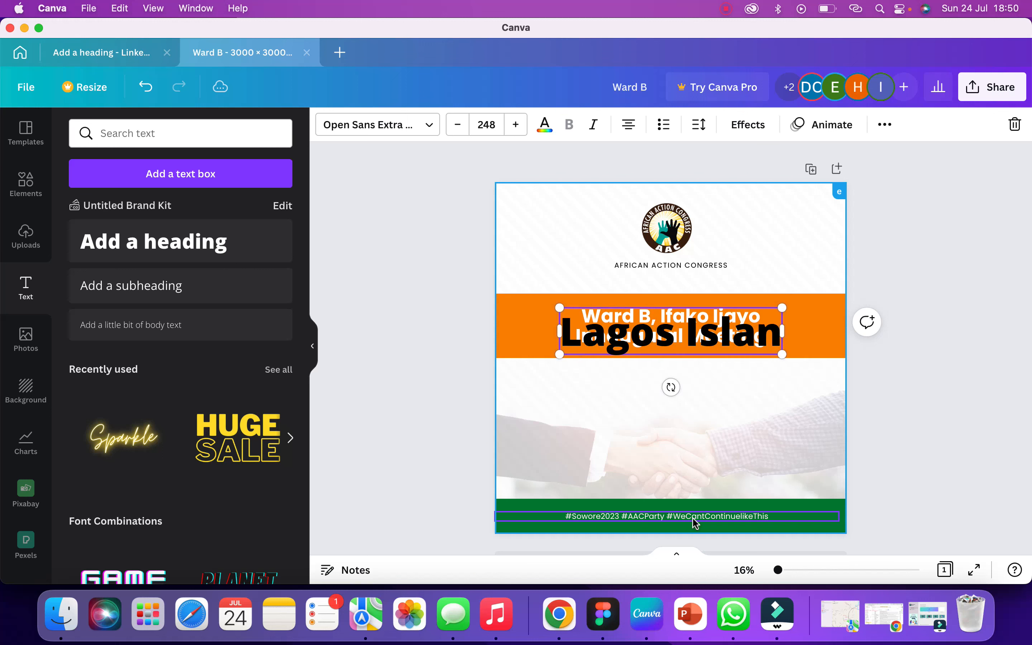
type("d")
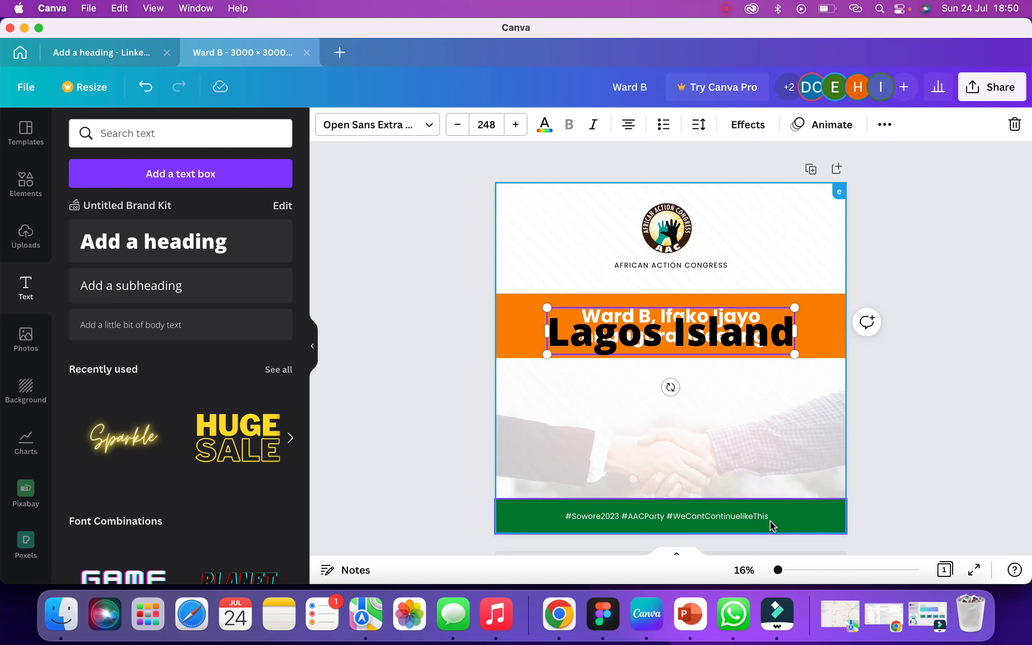
- Add the second line Saturday, July 2022 beneath Lagos Island in the same text box
key("Return")
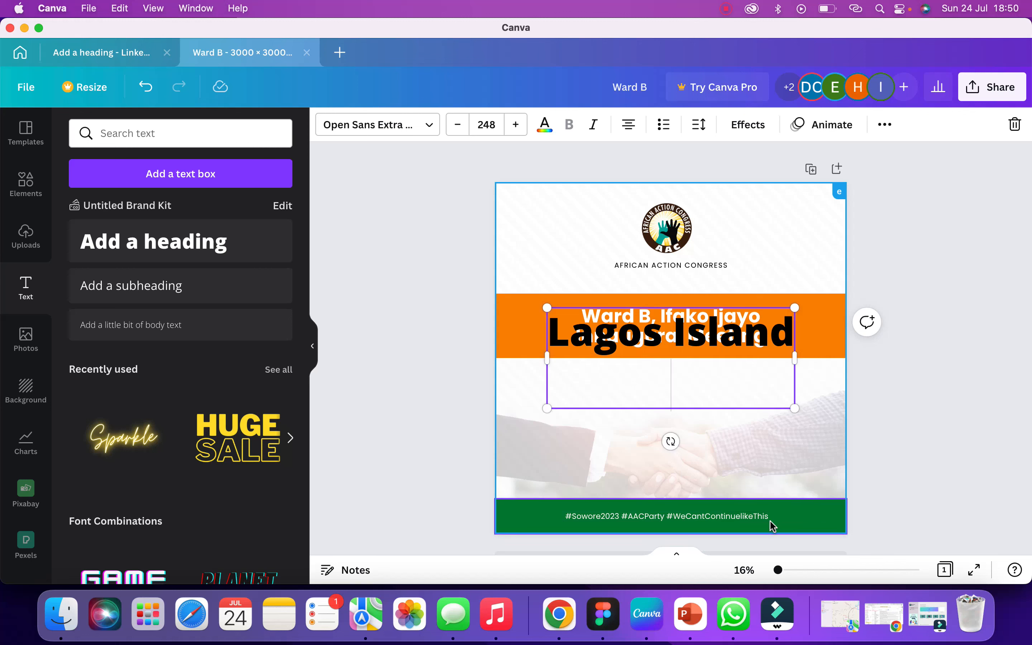
type("Sat")
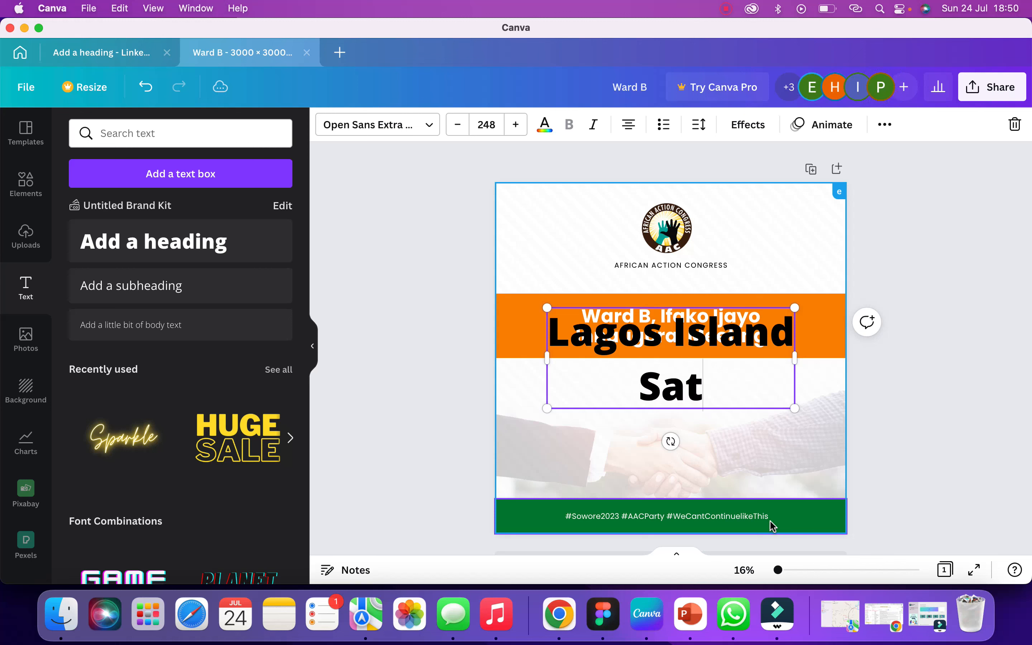
type("urt")
key("BackSpace")
type("day")
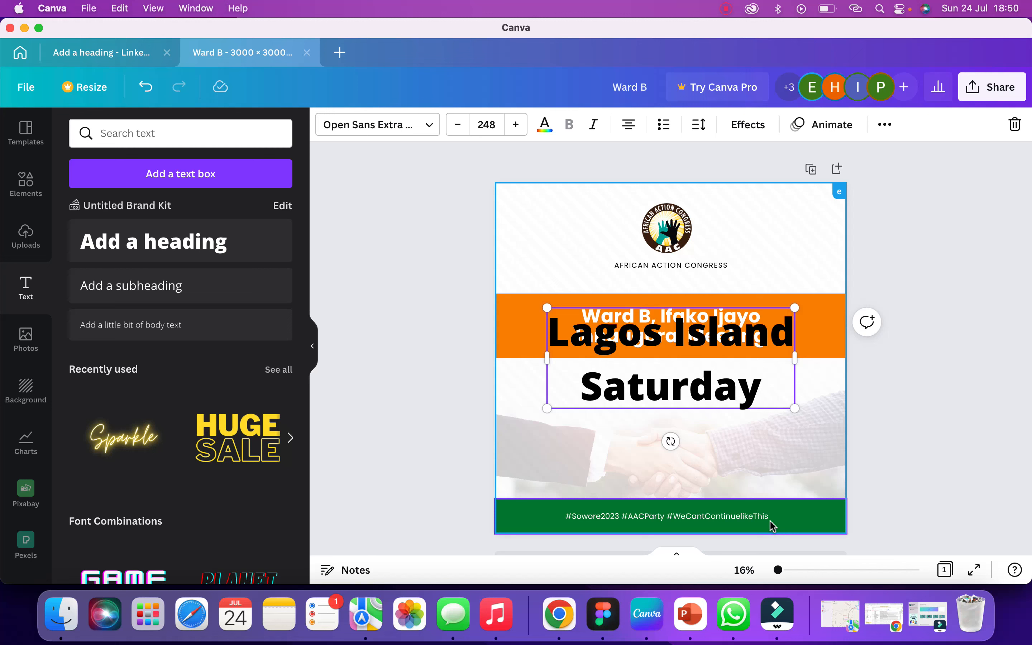
type(",")
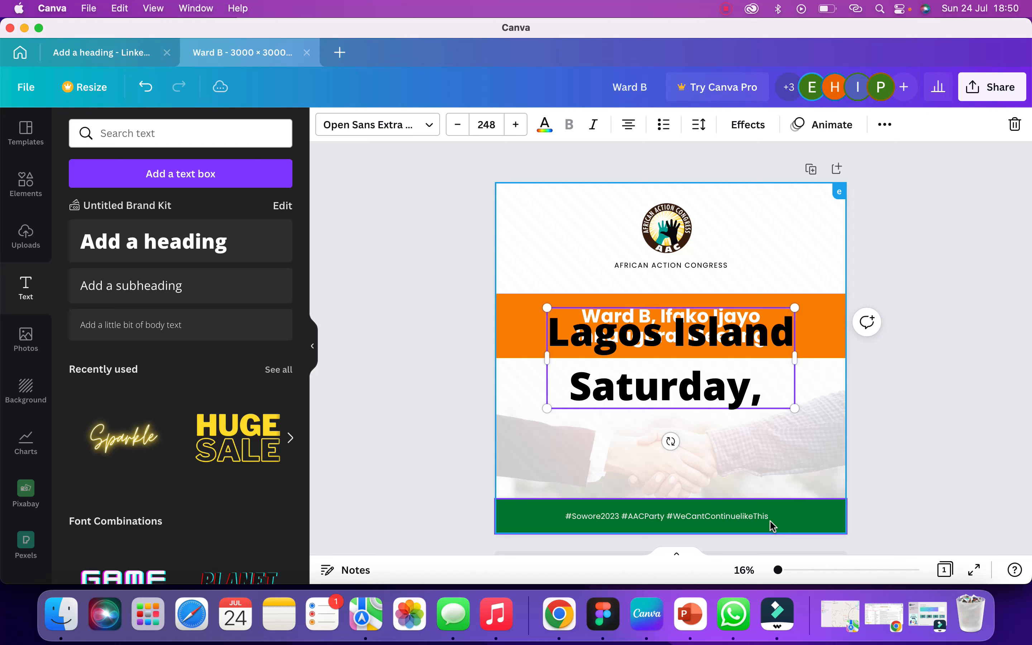
type(" July")
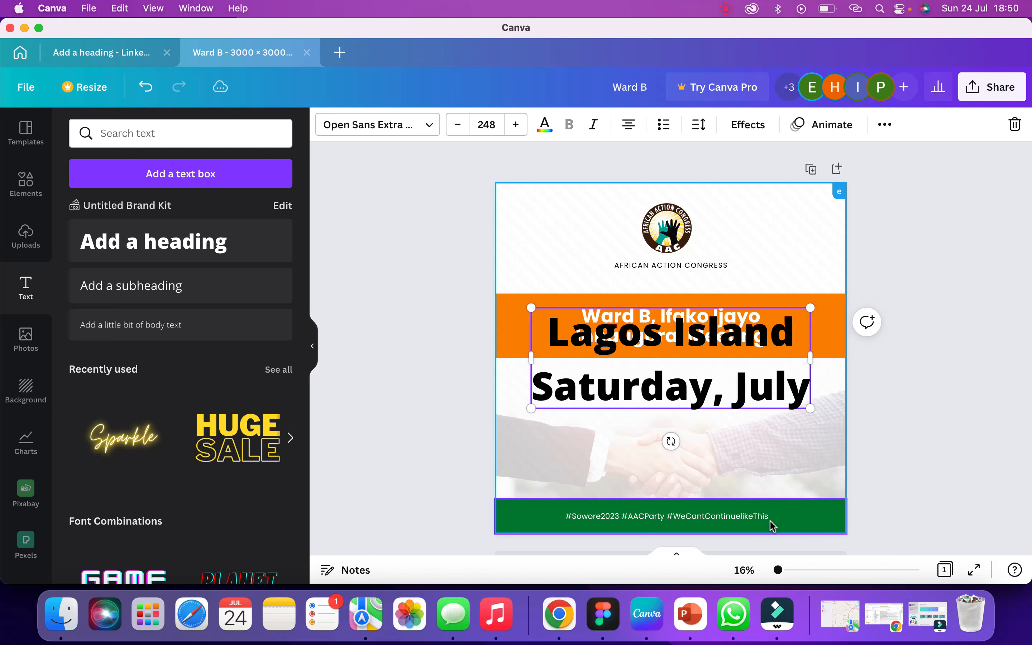
type(" 2022")
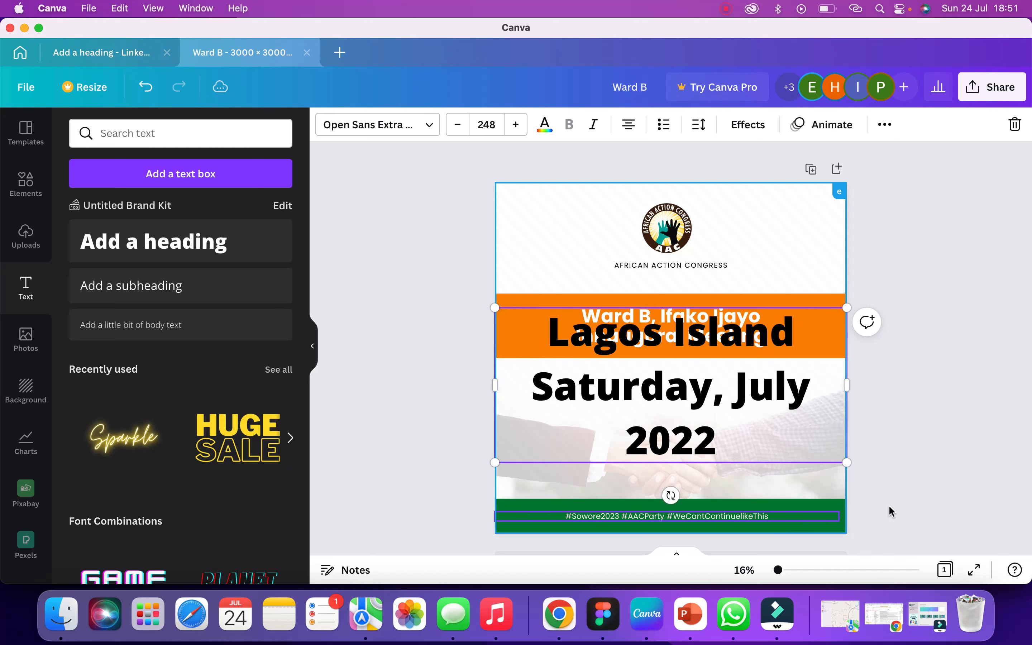
- Add 3pm as a separate last line below the date in the Lagos Island text
left_click(875, 398)
left_click(725, 437)
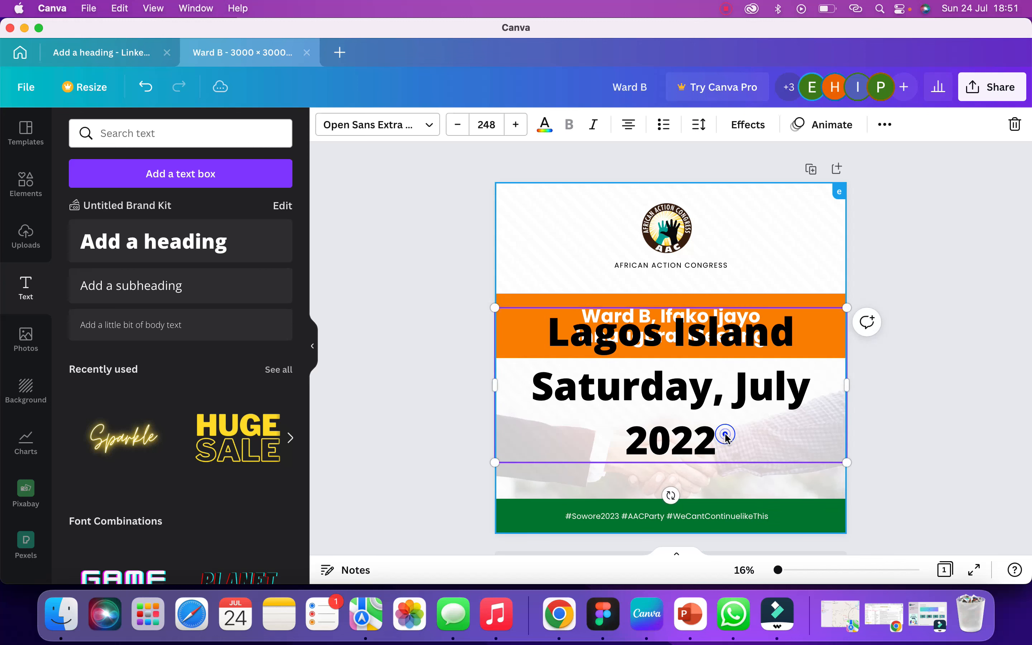
double_click(717, 439)
left_click(715, 439)
key("Return")
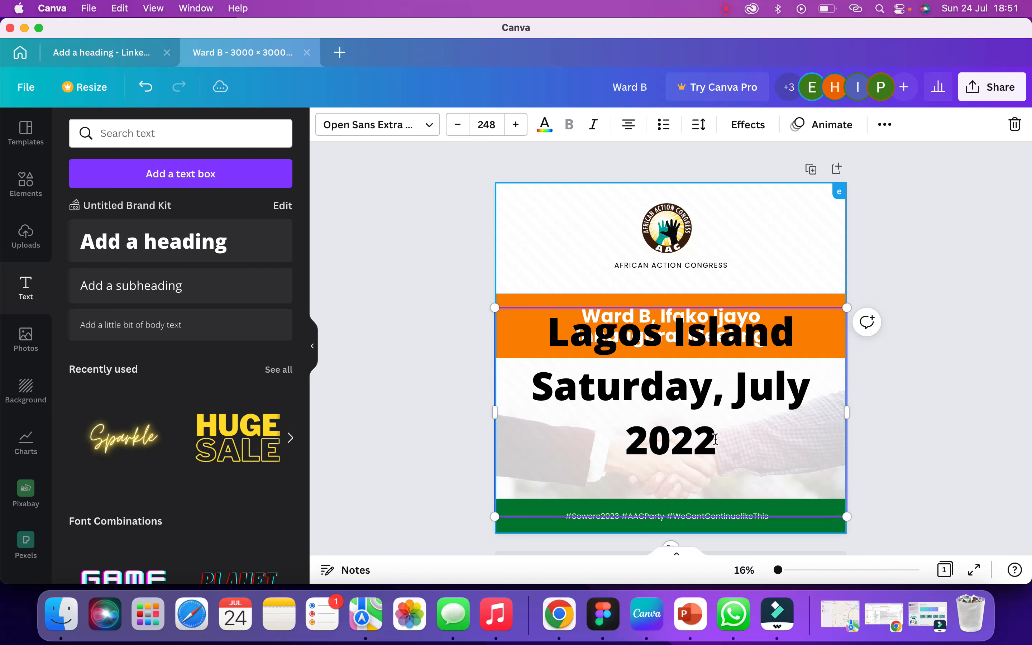
type("3pm")
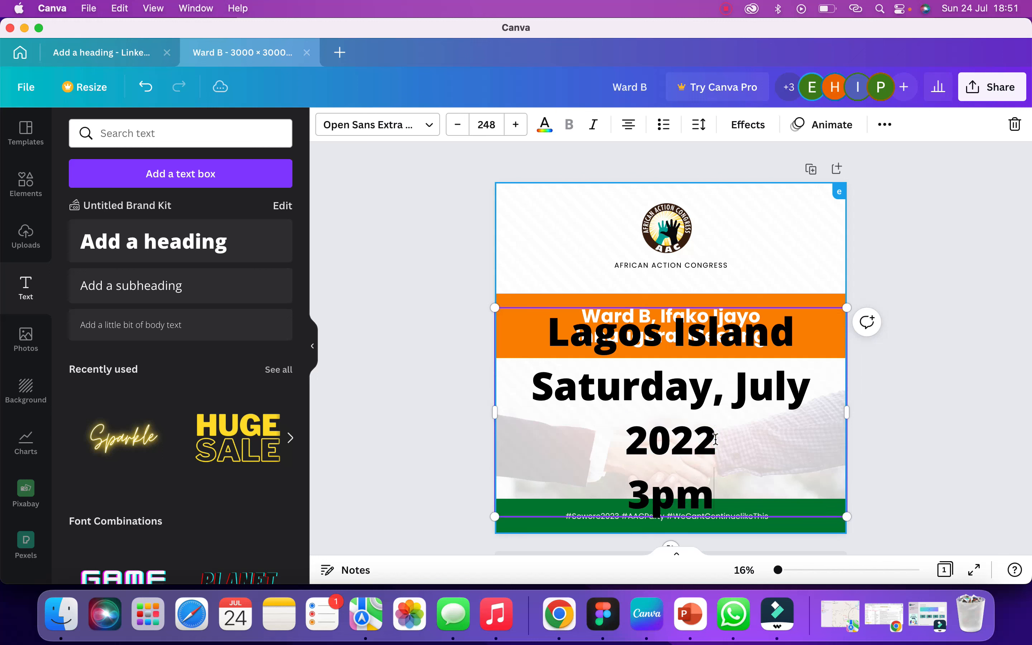
- Change the Lagos Island meeting details text to the Poppins font at size 100
left_click(875, 390)
left_click(740, 388)
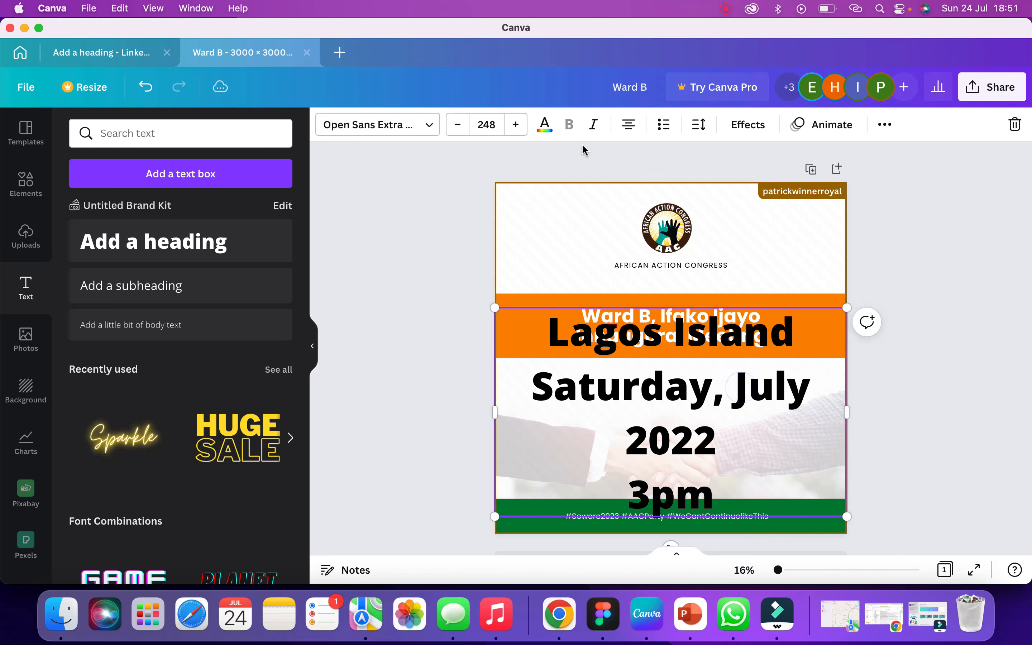
left_click(429, 128)
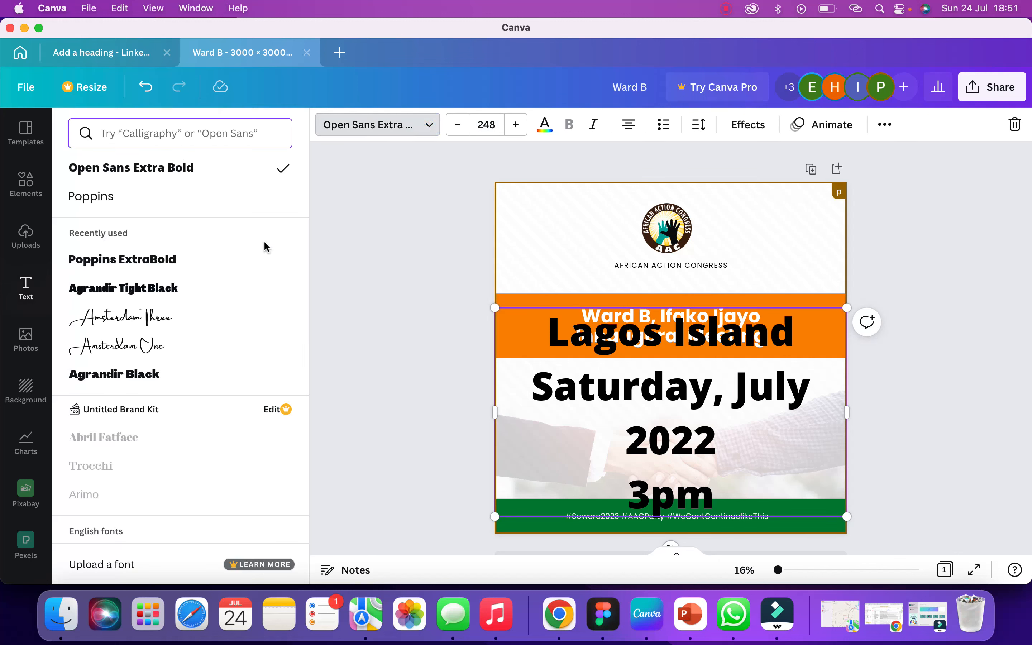
left_click(171, 197)
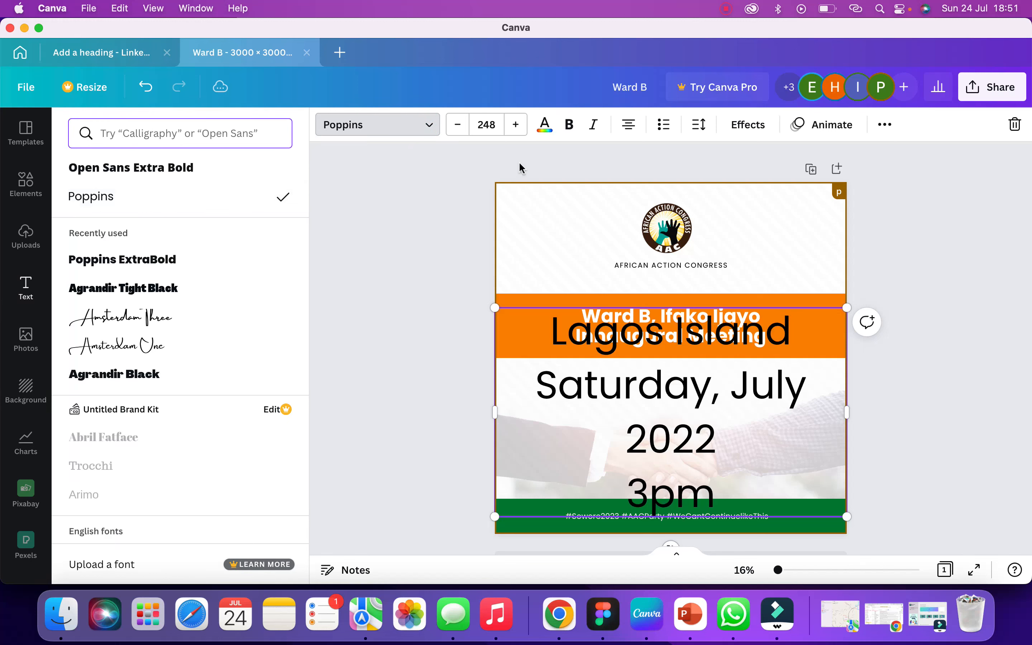
left_click(494, 128)
type("100")
key("Return")
- Move the meeting details text over the handshake photo between the orange and green bands and left-align it
left_click_drag(683, 370, 683, 456)
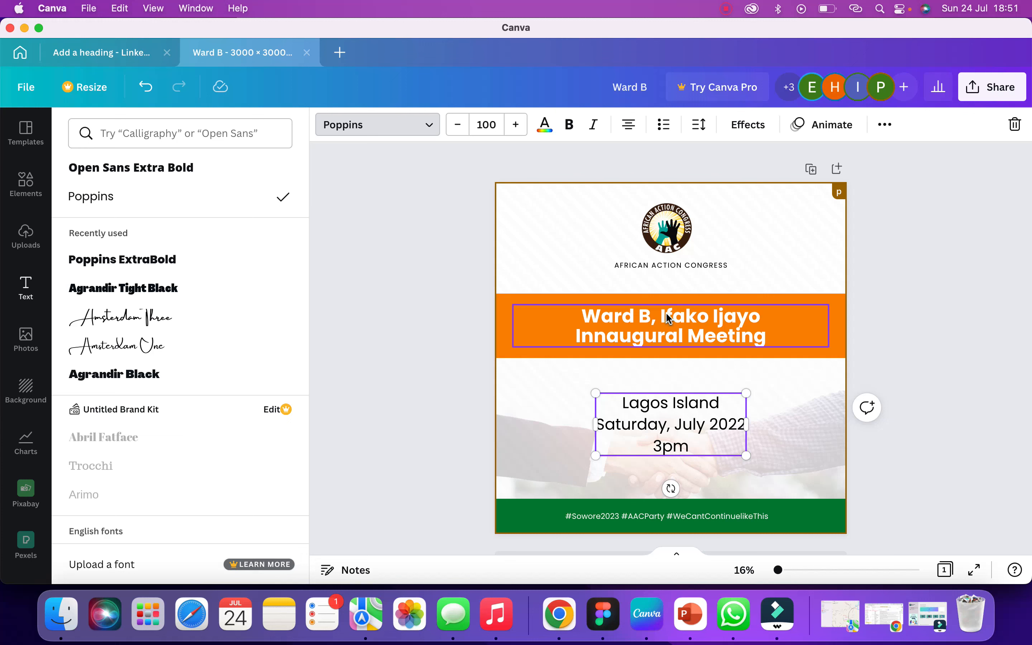
left_click(632, 135)
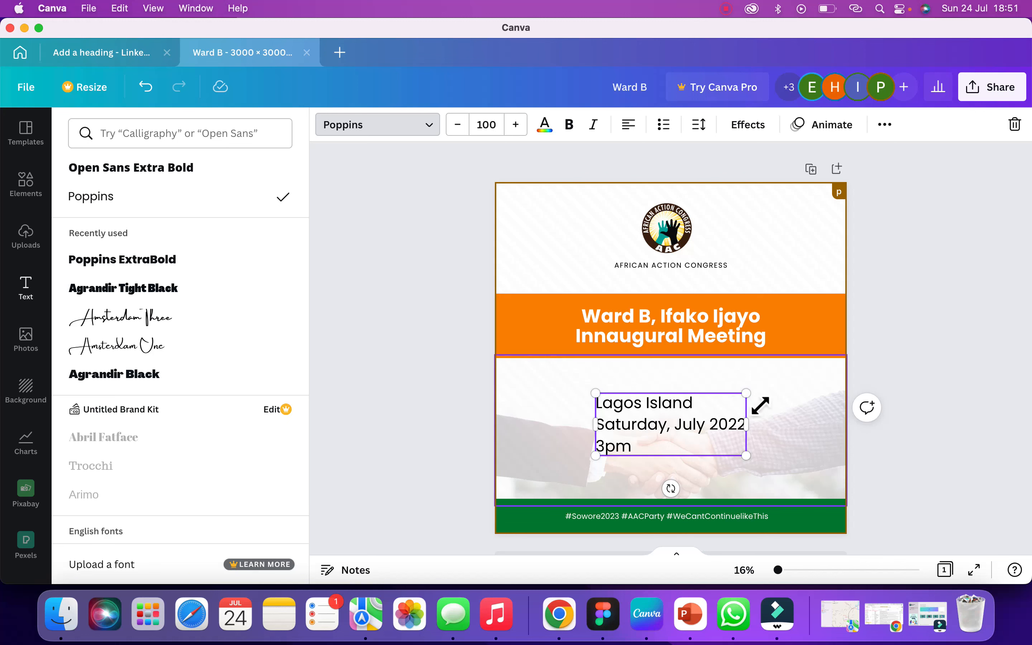
- Reduce the meeting details text to size 60 and reposition it near the centre of the handshake photo
left_click_drag(759, 404, 710, 433)
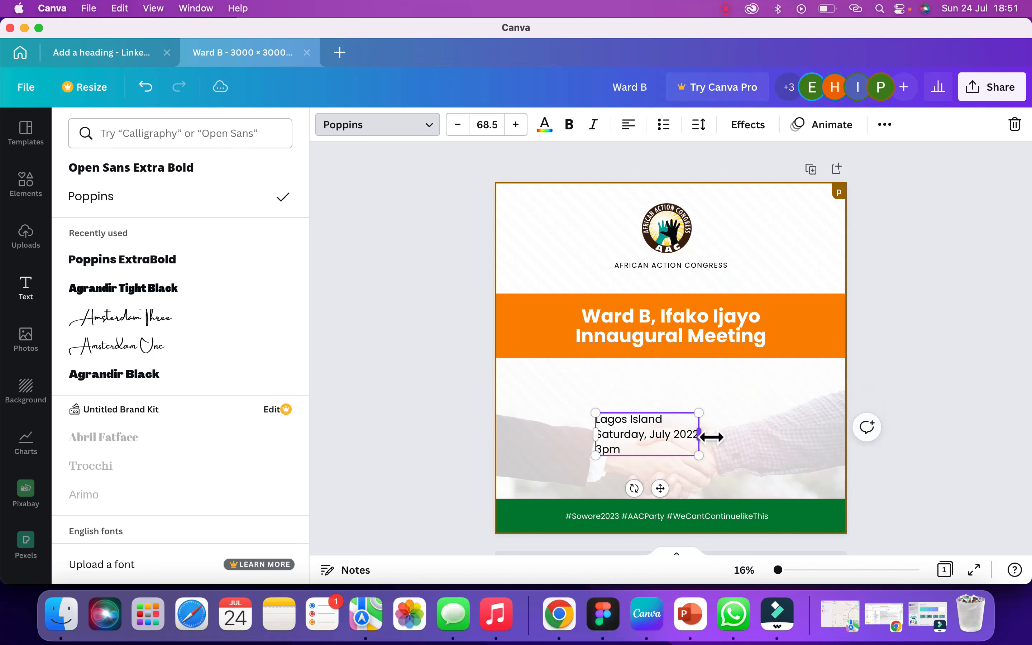
left_click(480, 128)
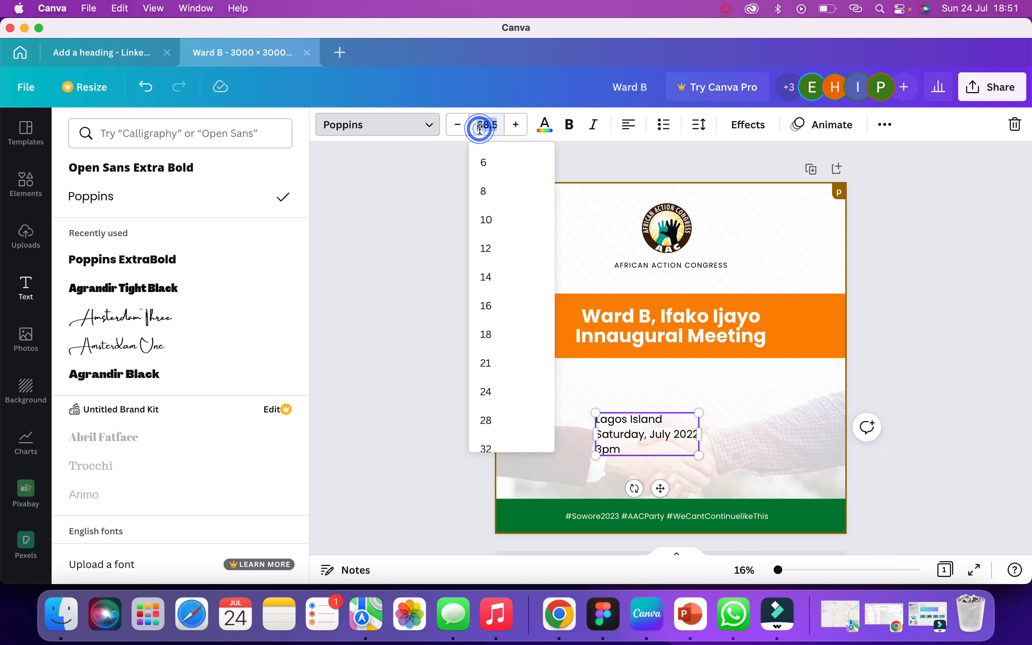
type("60")
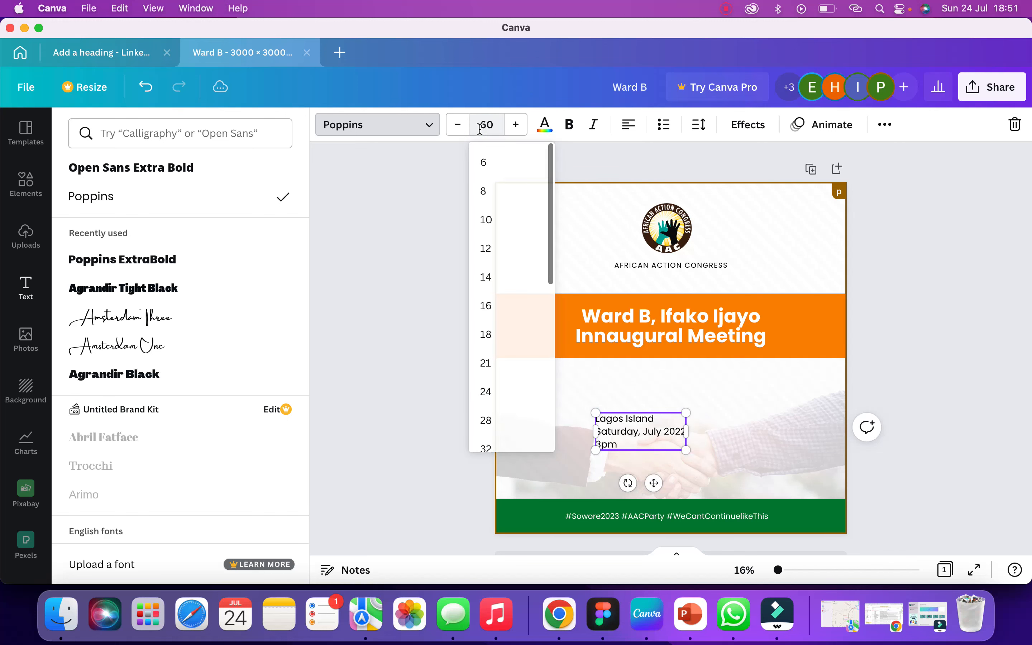
key("Return")
left_click(727, 410)
left_click_drag(651, 430, 666, 428)
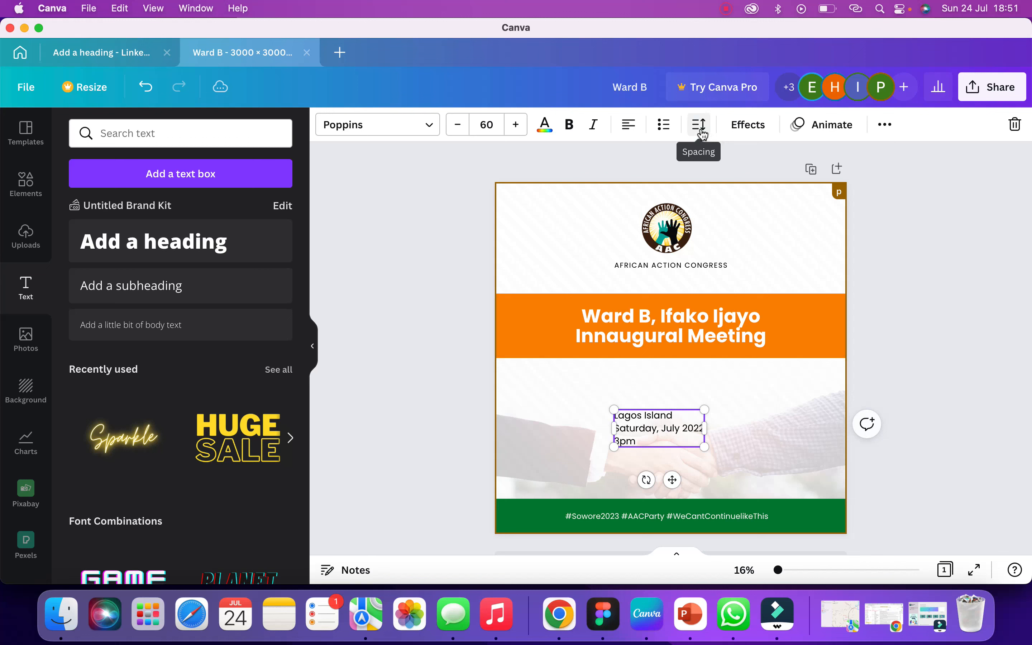
- Set the meeting details line spacing to 1.96 and move the text up slightly beneath the orange band
left_click(704, 130)
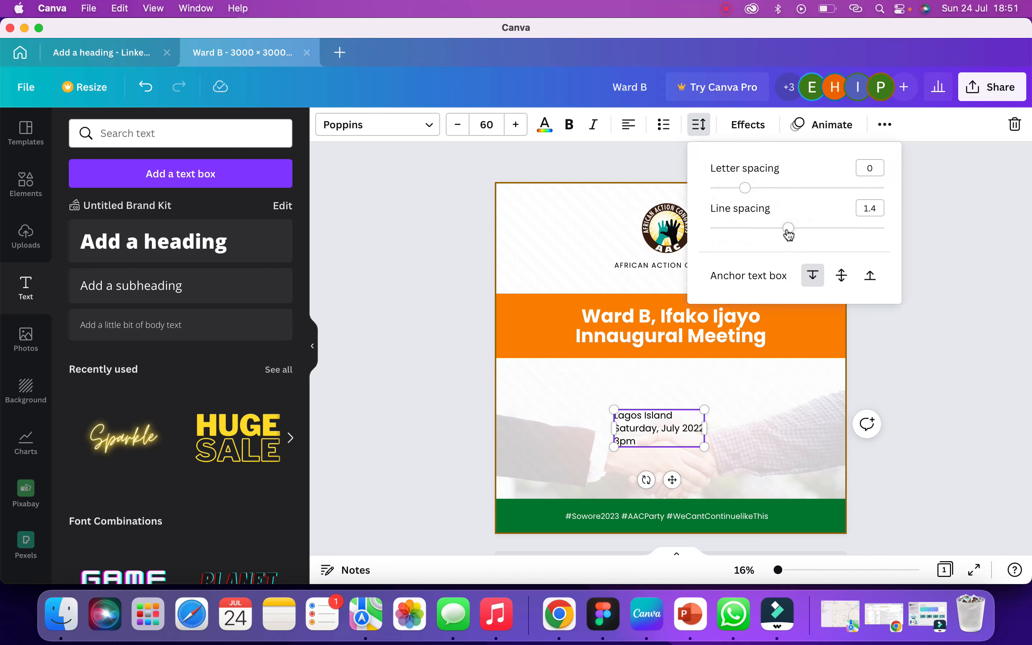
left_click_drag(789, 234, 837, 247)
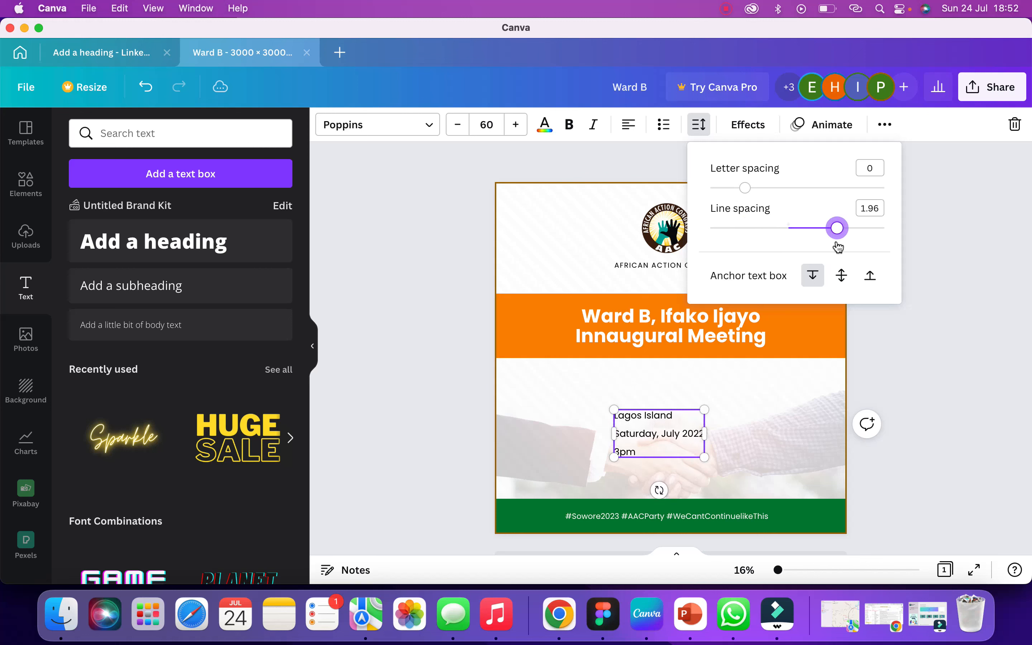
left_click(740, 410)
left_click_drag(665, 436, 664, 423)
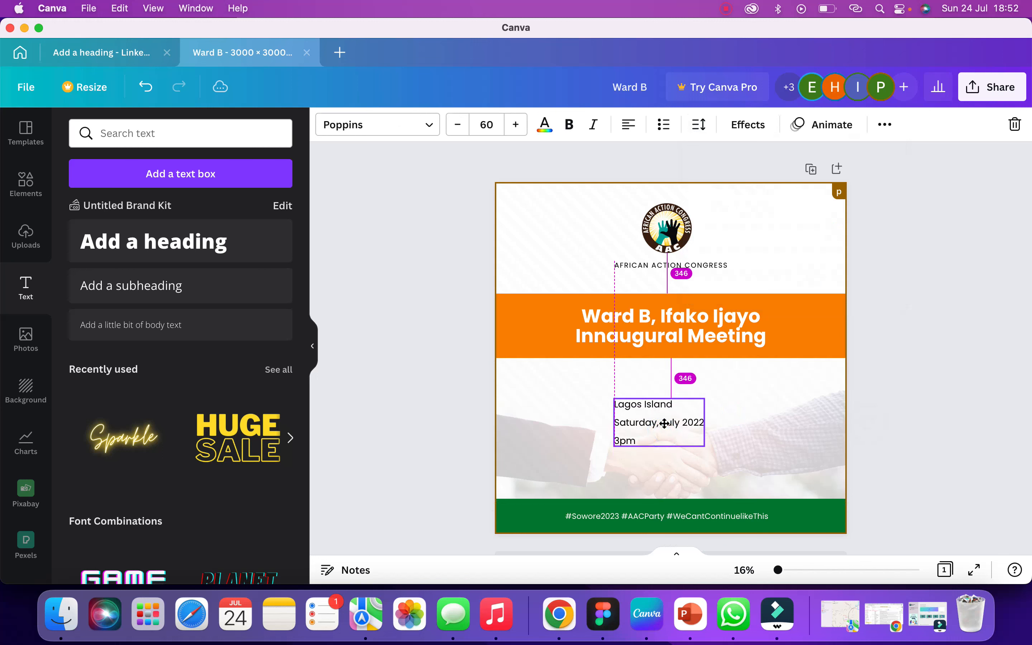
left_click(765, 432)
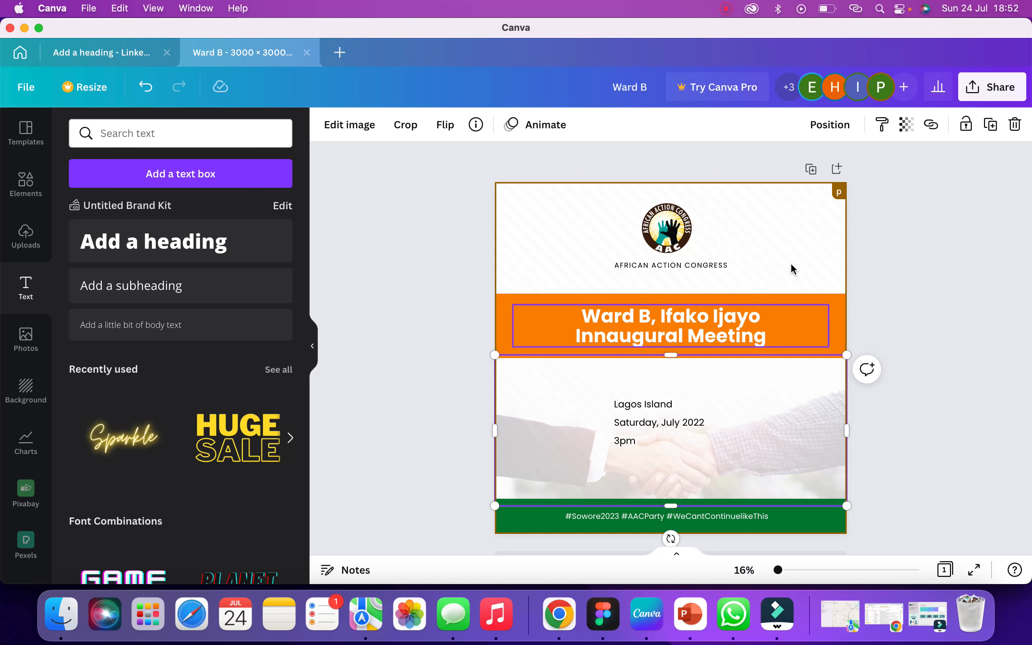
left_click(808, 253)
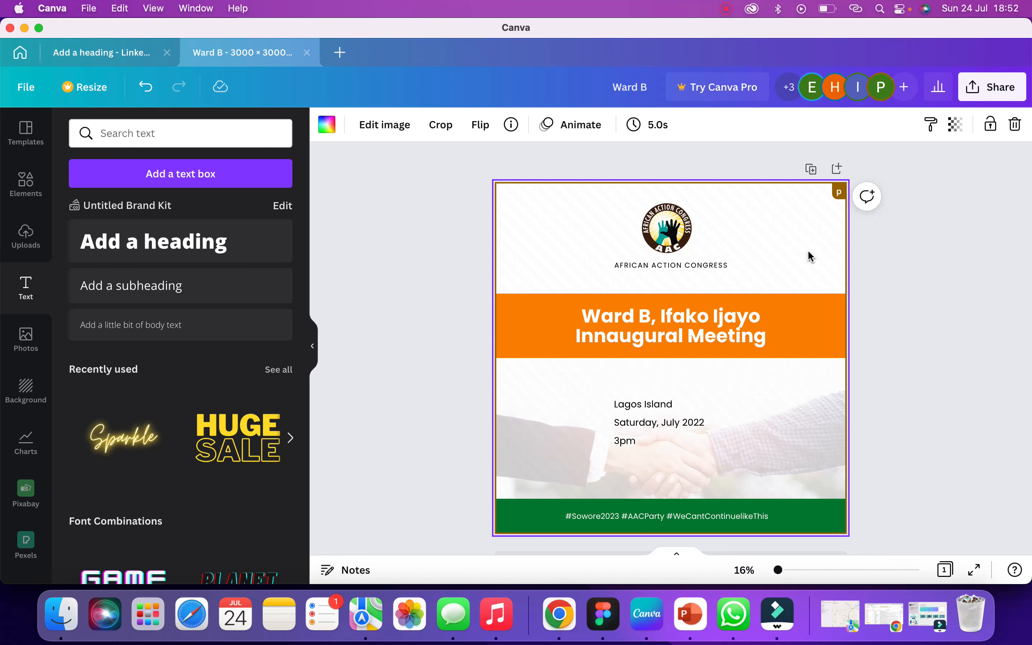
- Add the label "Location :" in front of Lagos Island and make the word Location bold
left_click(638, 423)
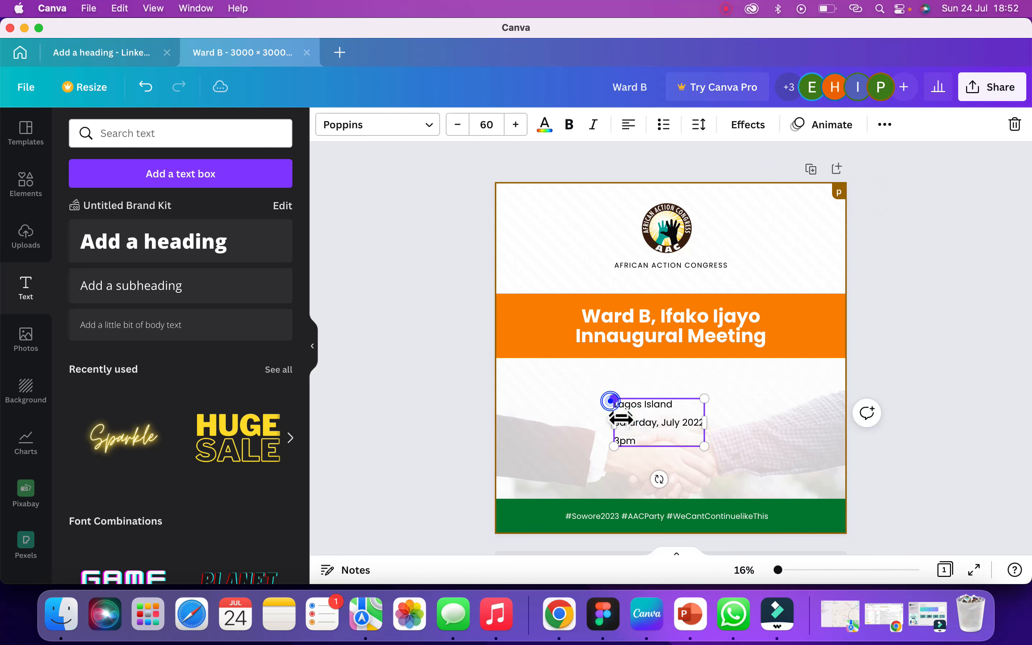
scroll(627, 414, "up", 5)
scroll(629, 414, "up", 3)
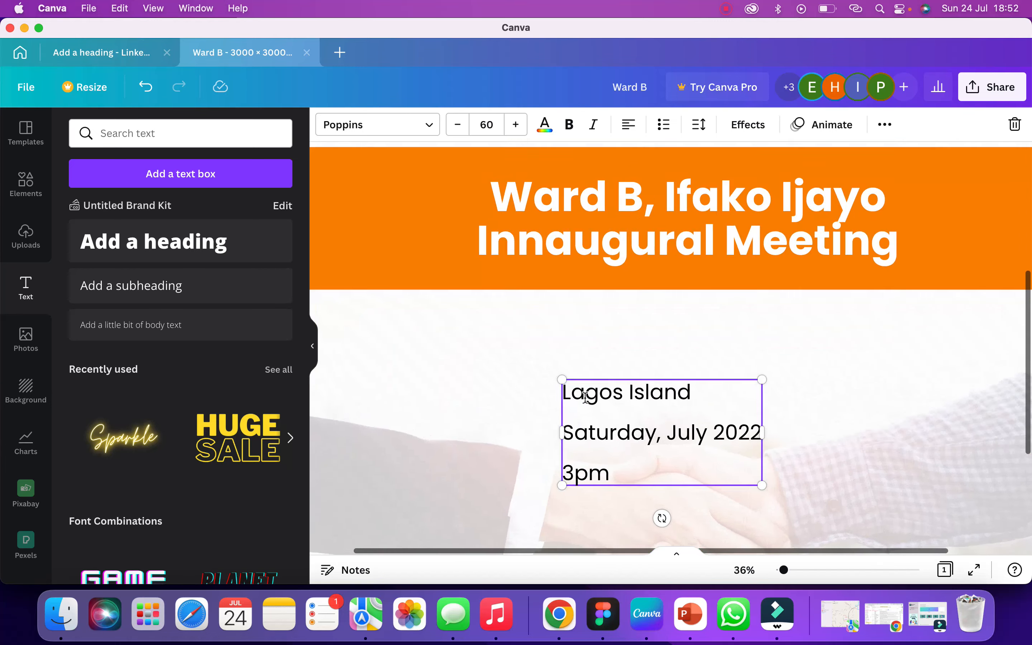
left_click(559, 391)
left_click(559, 391)
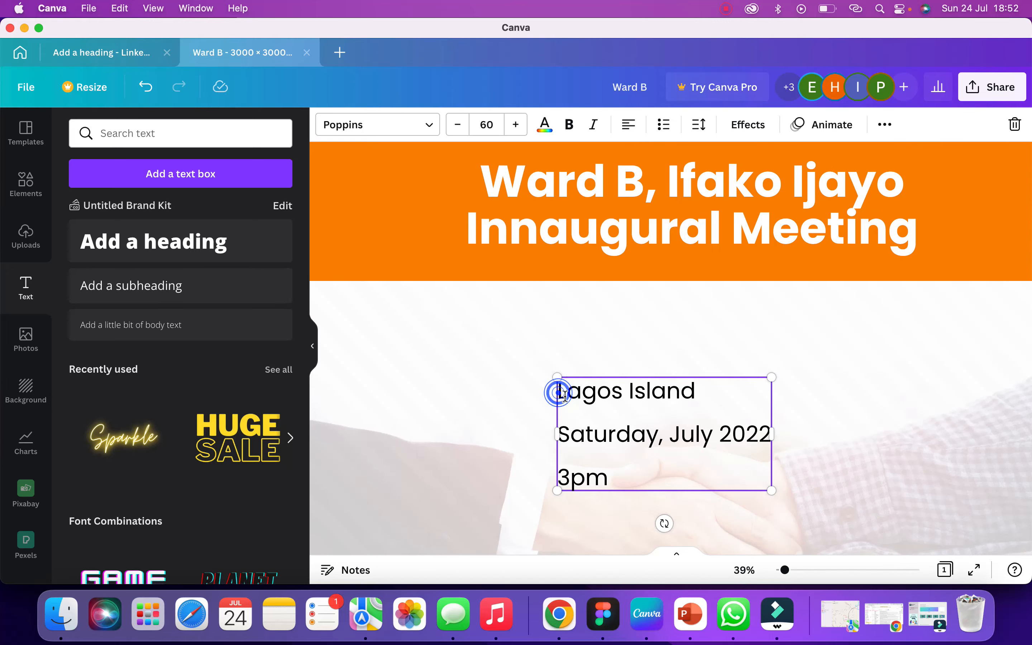
left_click(557, 391)
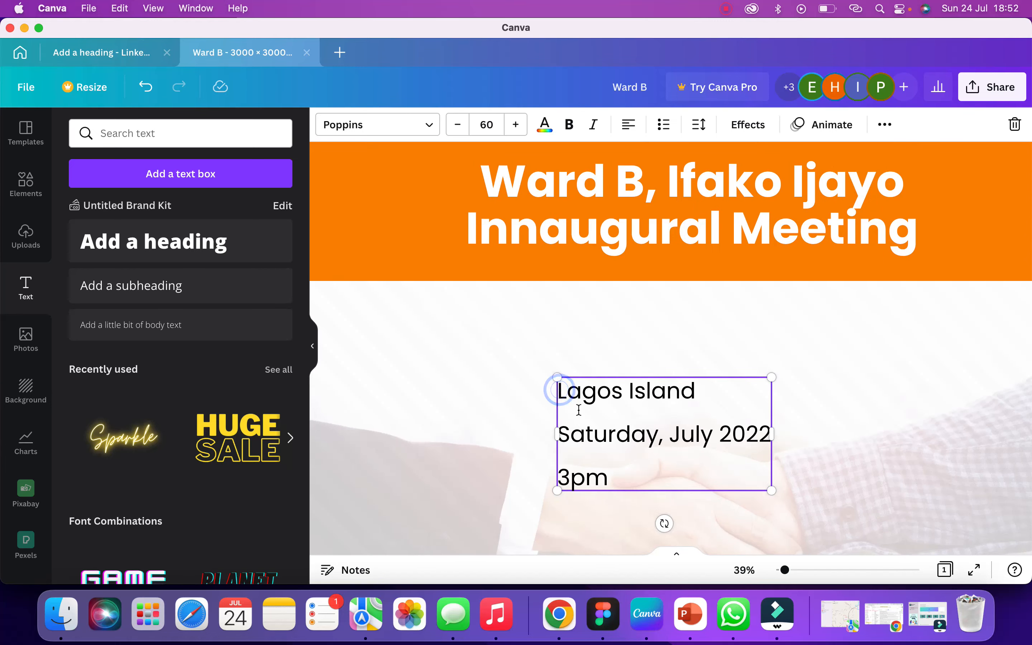
key("BackSpace")
type("Location")
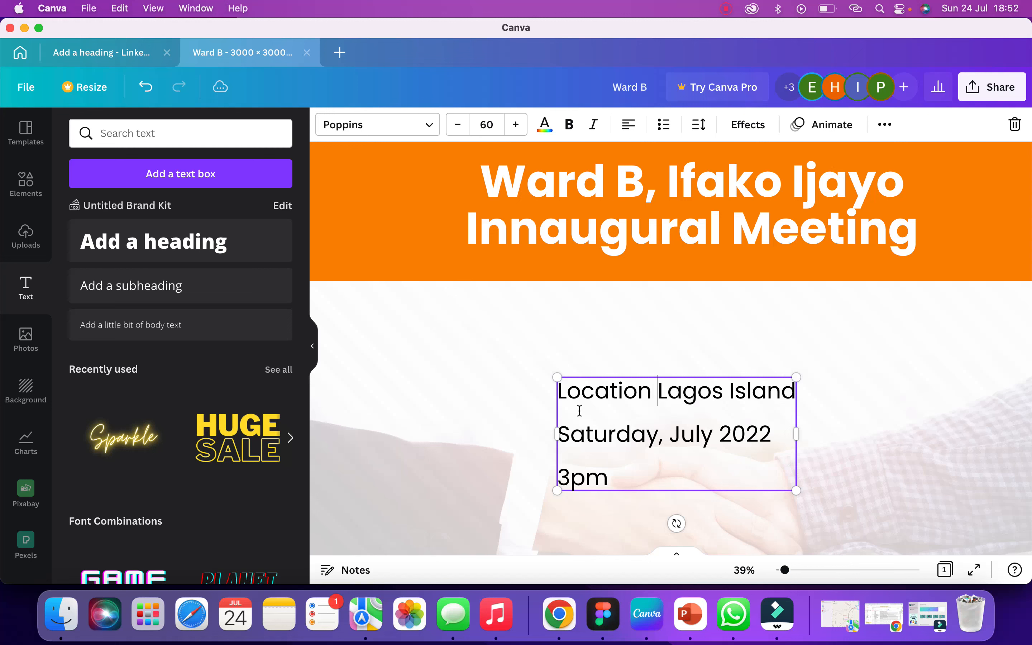
type(" :")
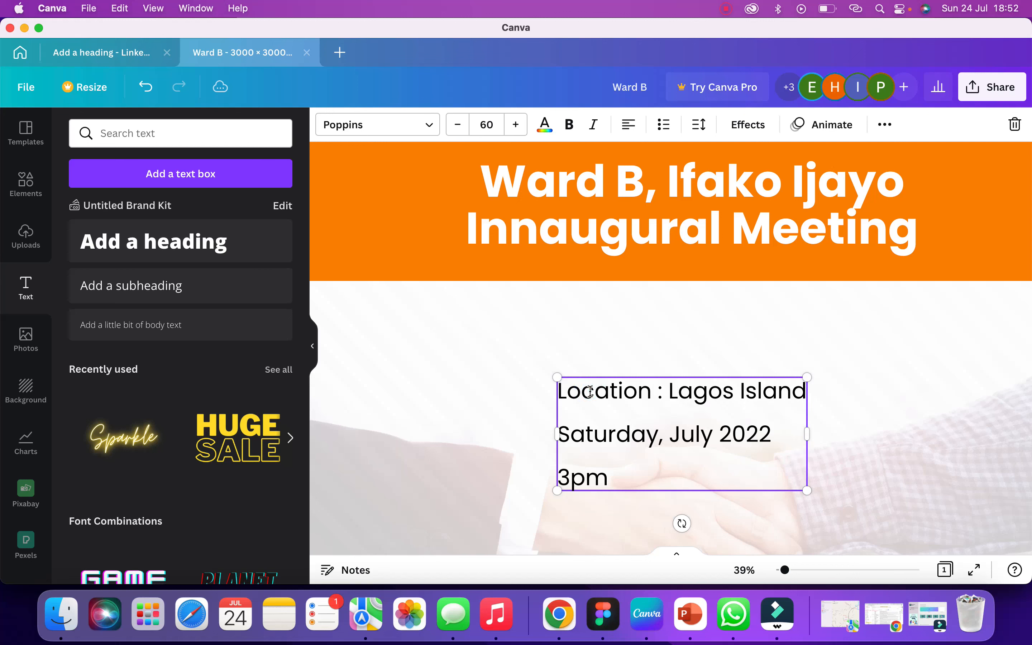
double_click(590, 390)
key("super+b")
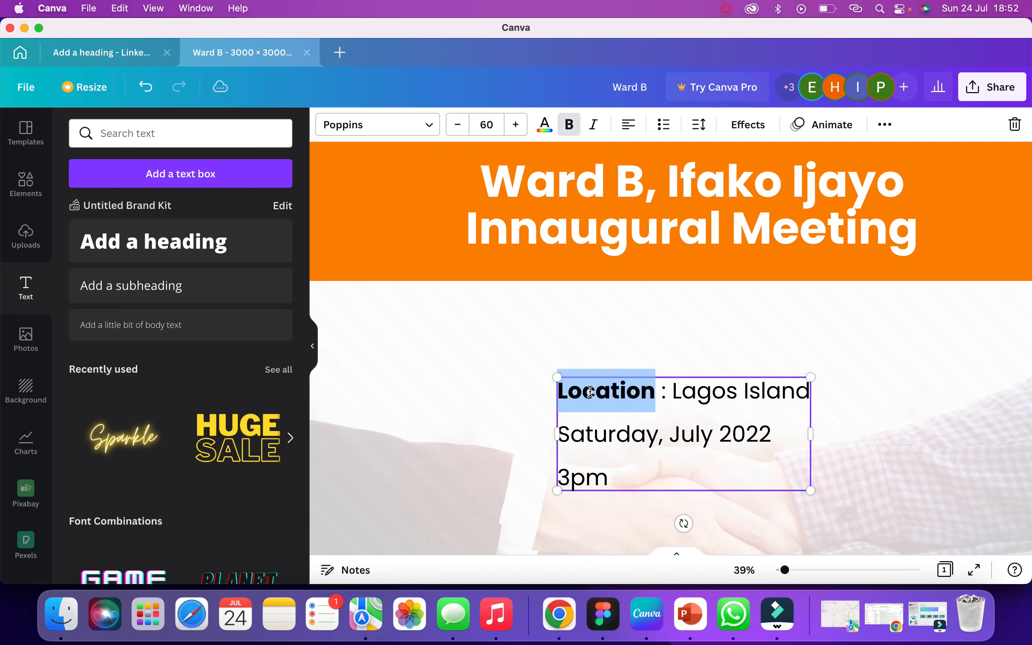
- Add the label "Date:" in front of Saturday, July 2022 and make the word Date bold
left_click(560, 435)
type("Dtae")
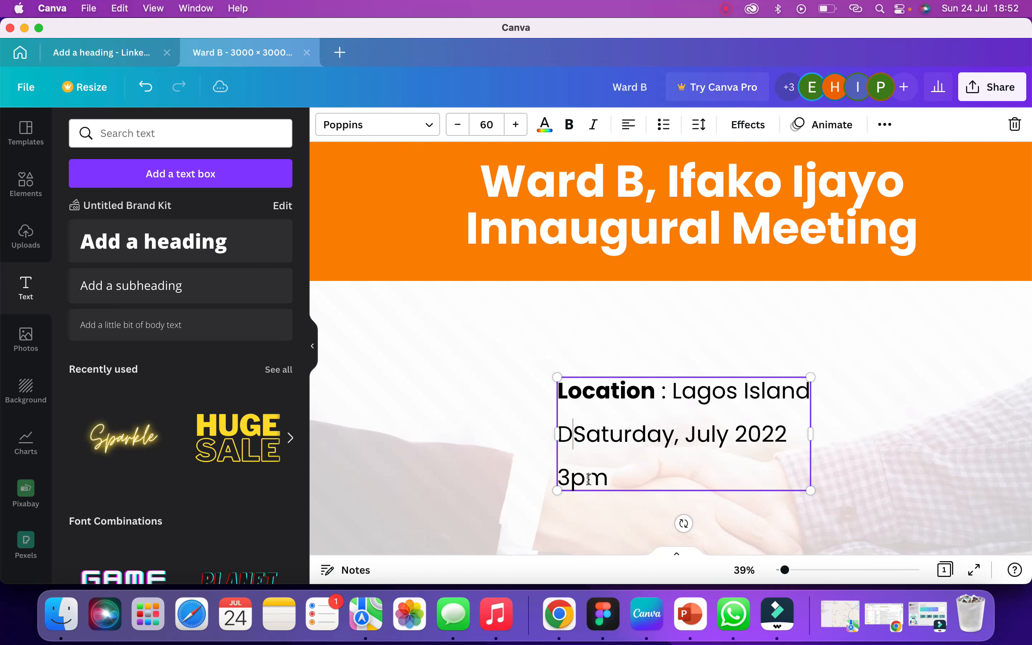
key("BackSpace")
key("BackSpace")
key("BackSpace")
key("BackSpace")
type("ate:")
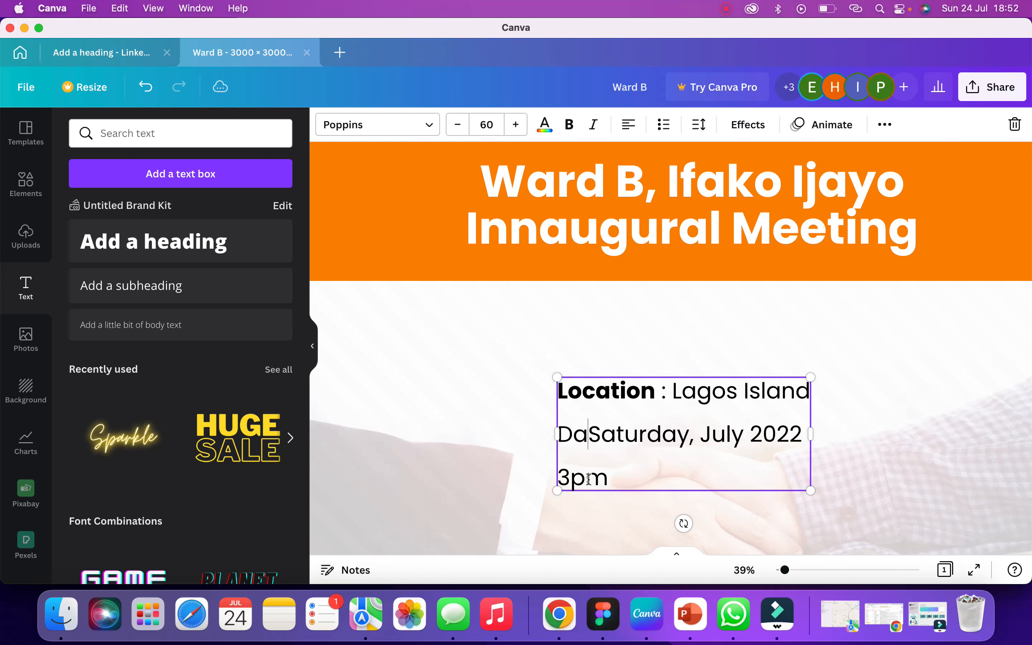
double_click(591, 435)
key("super+b")
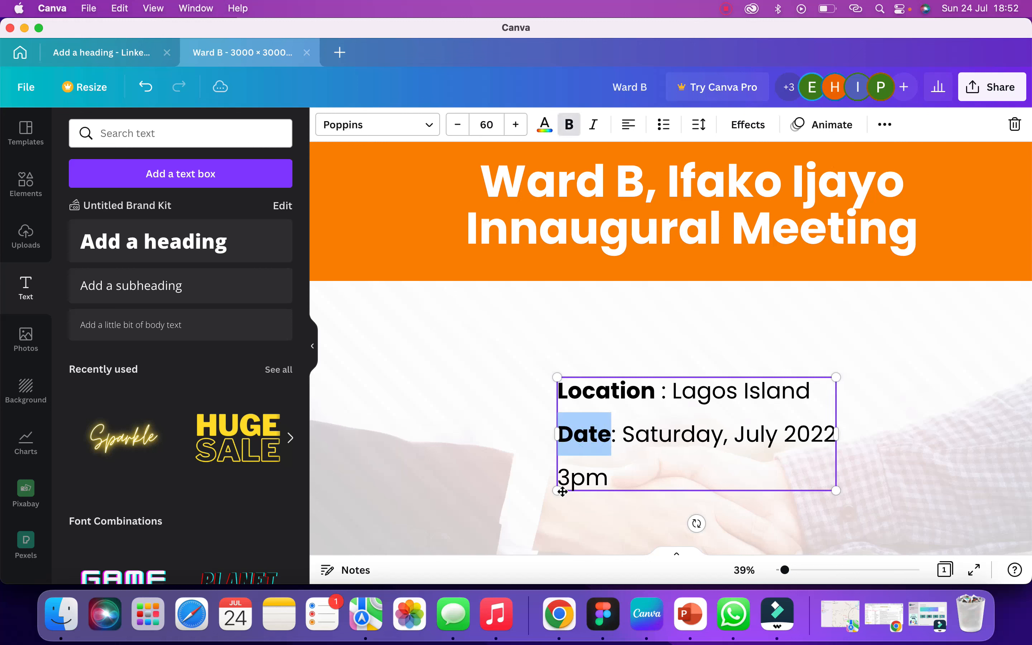
- Add the label "Time :" in front of 3pm and make the word Time bold
left_click(564, 477)
type("Tikme")
key("BackSpace")
key("BackSpace")
key("BackSpace")
key("BackSpace")
type("ime")
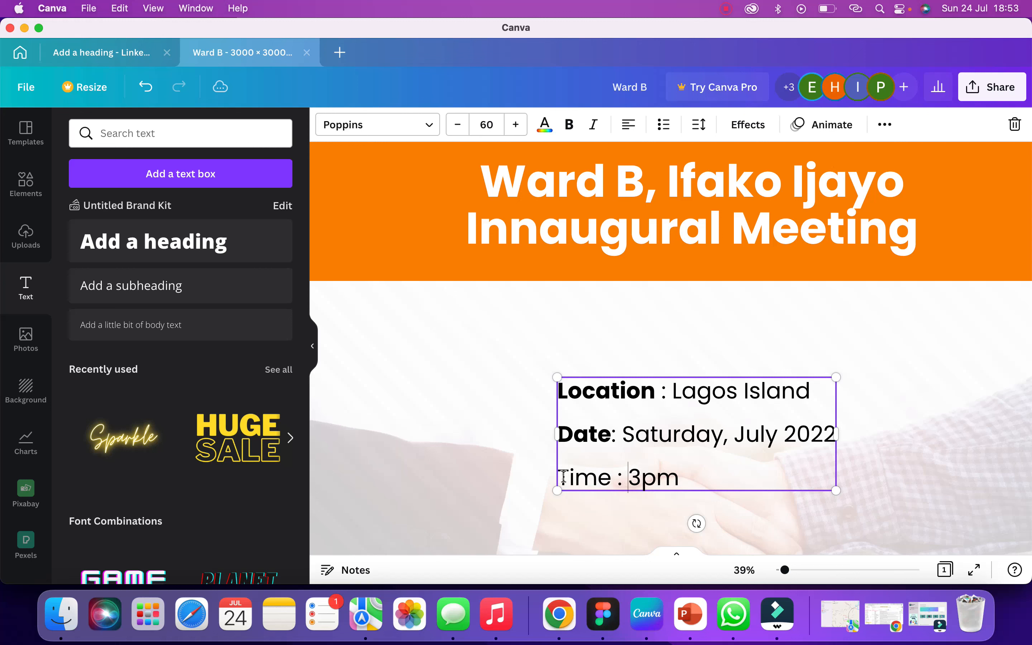
double_click(574, 477)
key("super+b")
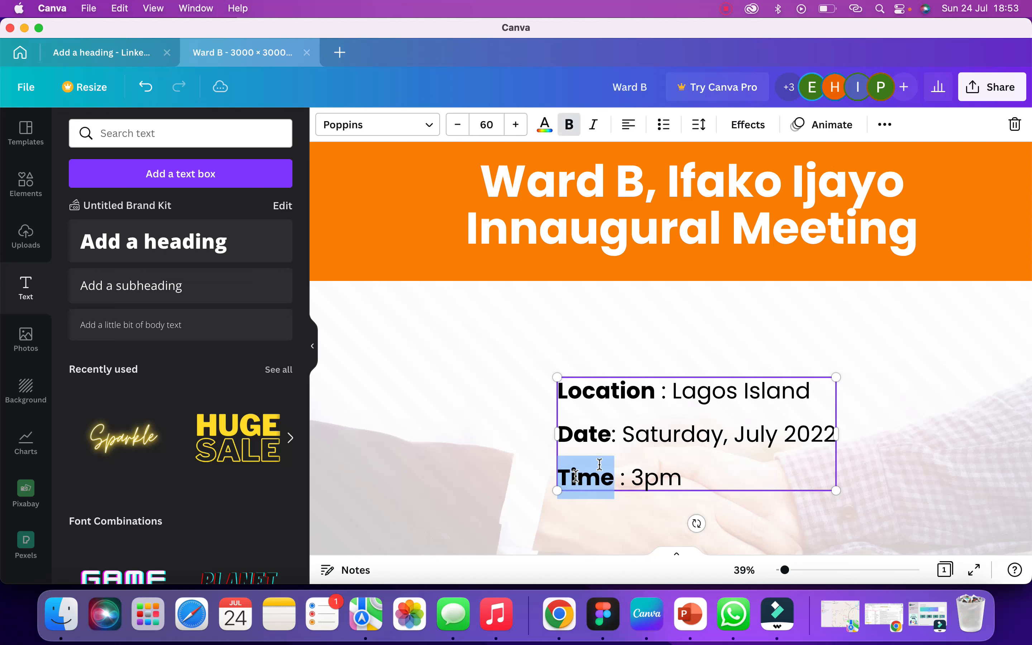
- Move the labelled meeting details text slightly higher, about 300 px below the orange band
left_click(837, 327)
scroll(833, 337, "down", 10)
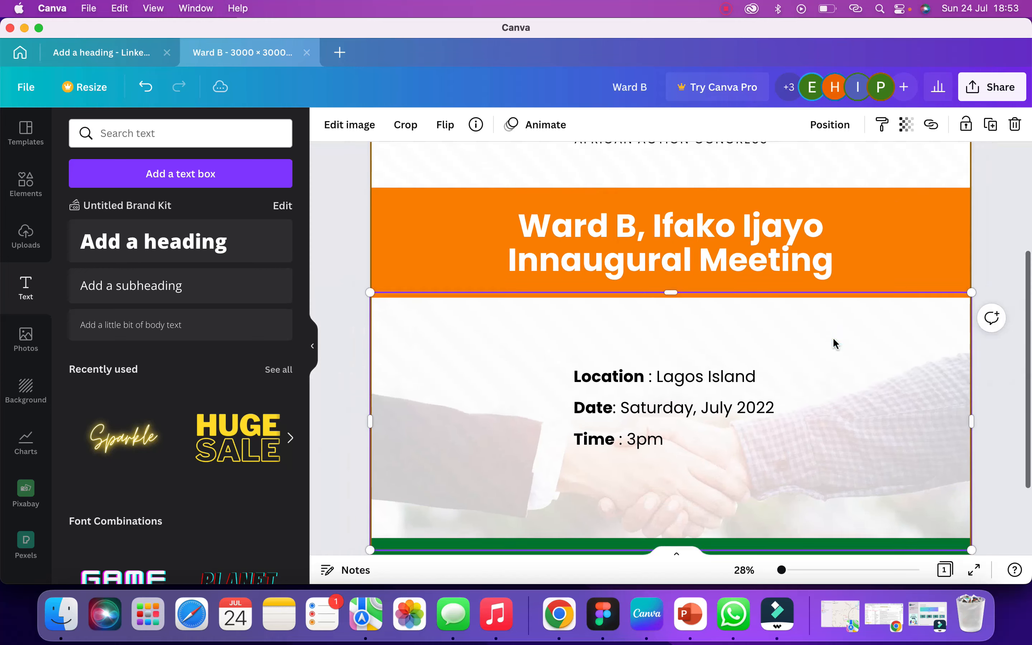
left_click(715, 381)
left_click_drag(716, 380, 709, 370)
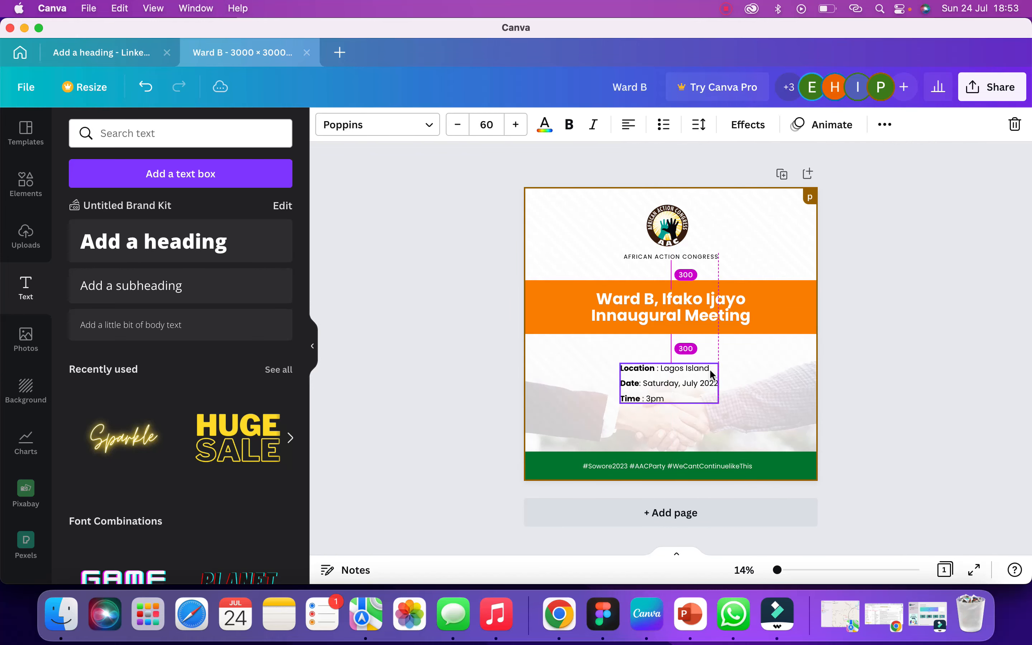
left_click(735, 370)
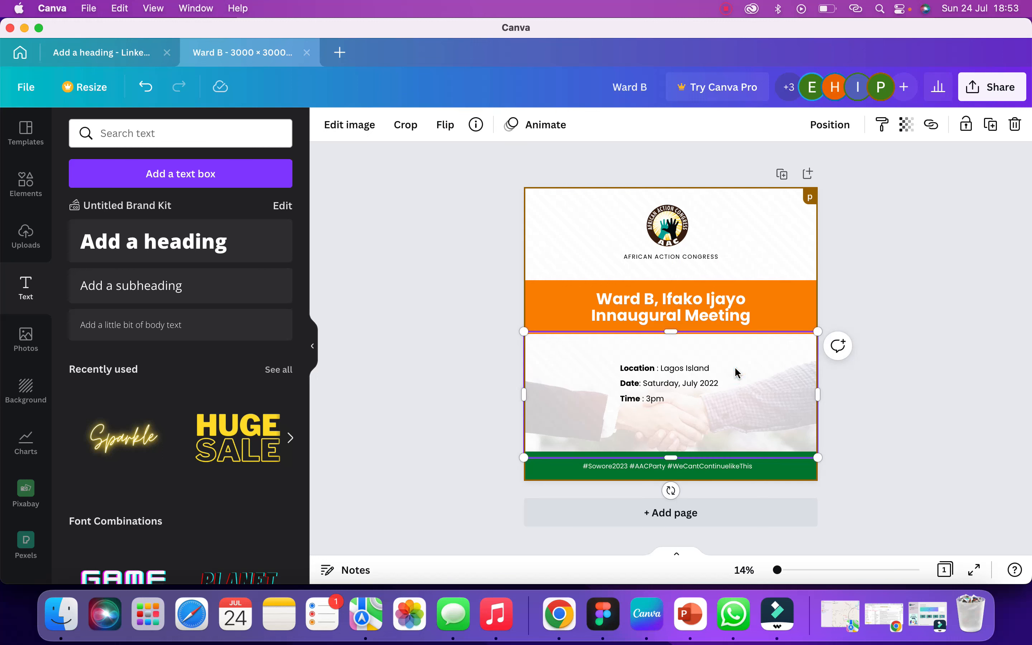
- Undo the last text move and the added Location, Date and Time labels, back to the plain meeting details
key("super+z")
key("super+z")
key("super+z")
key("super+z")
key("super+z")
key("super+z")
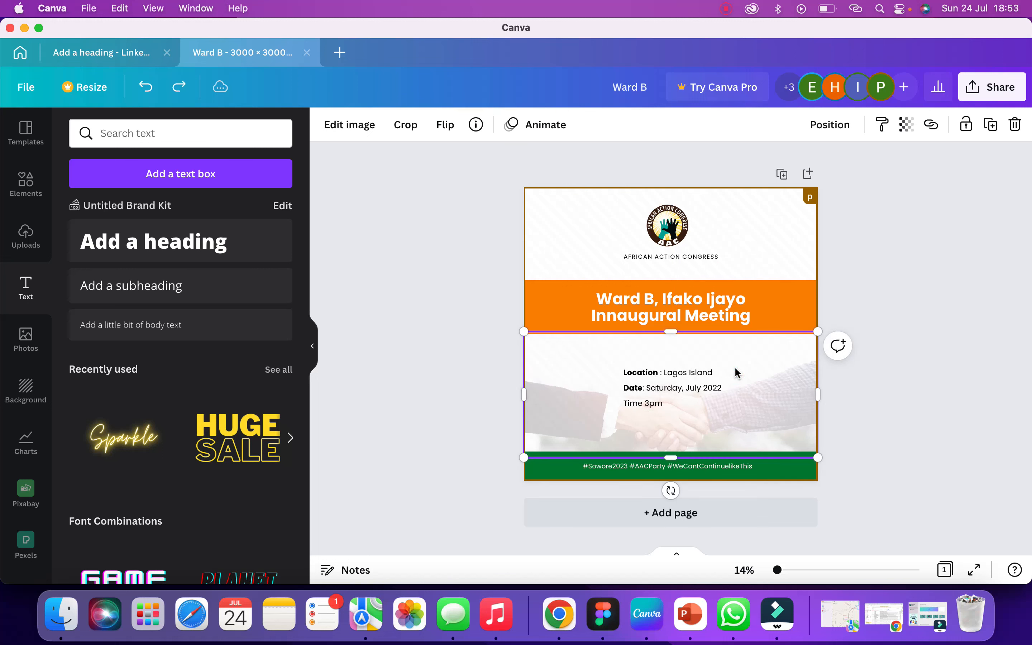
key("super+z")
key("super+z")
key("super+z")
key("super+z")
key("super+z")
key("super+z")
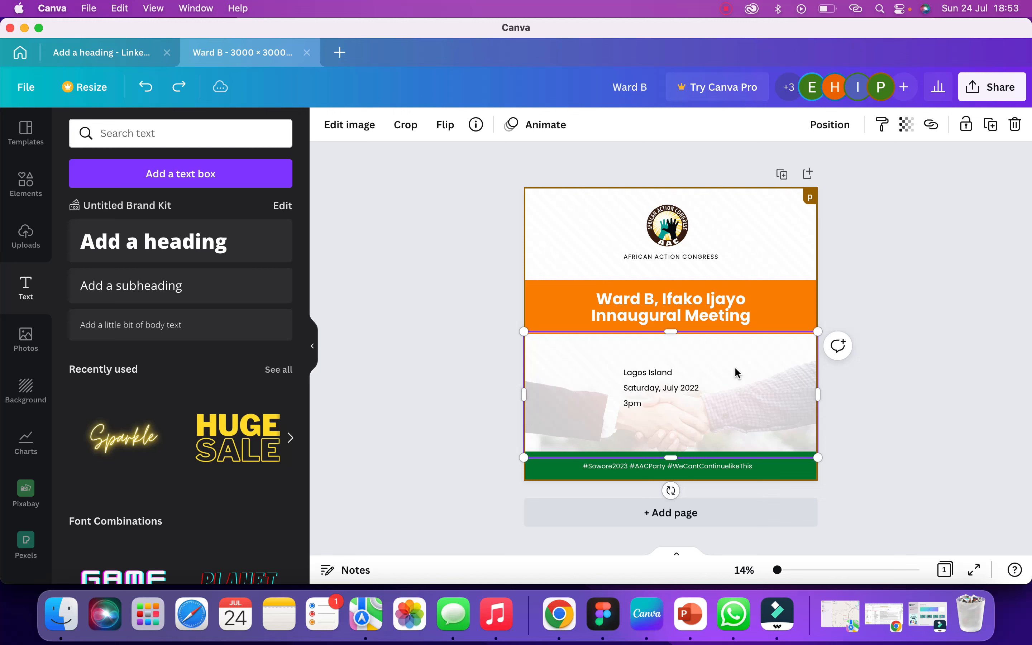
- Search the design elements for "location" and insert the red map pin with the yellow base
left_click(771, 249)
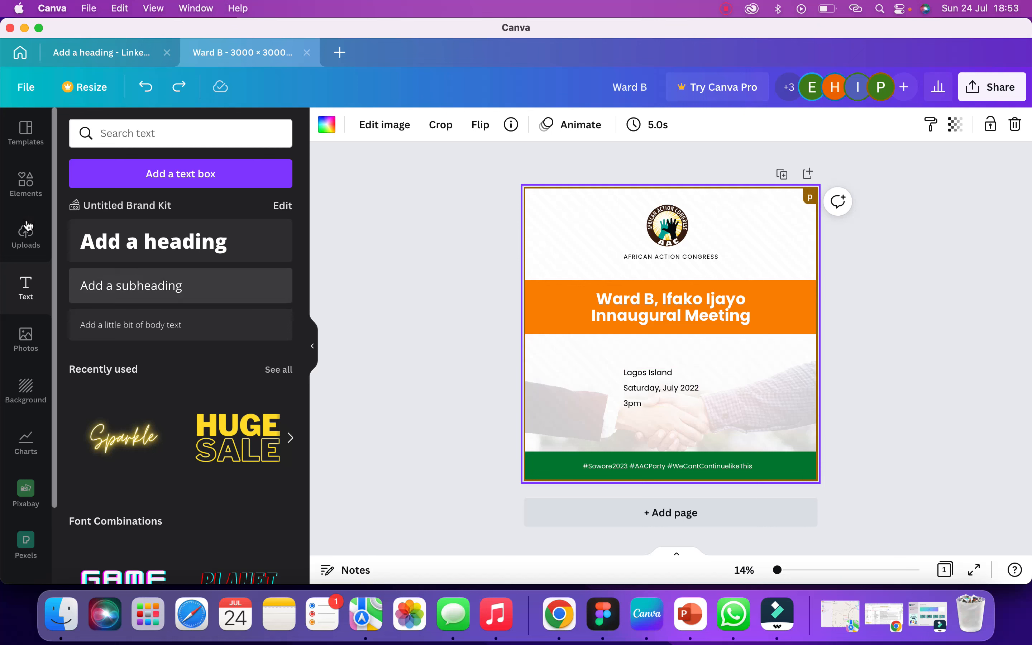
left_click(27, 188)
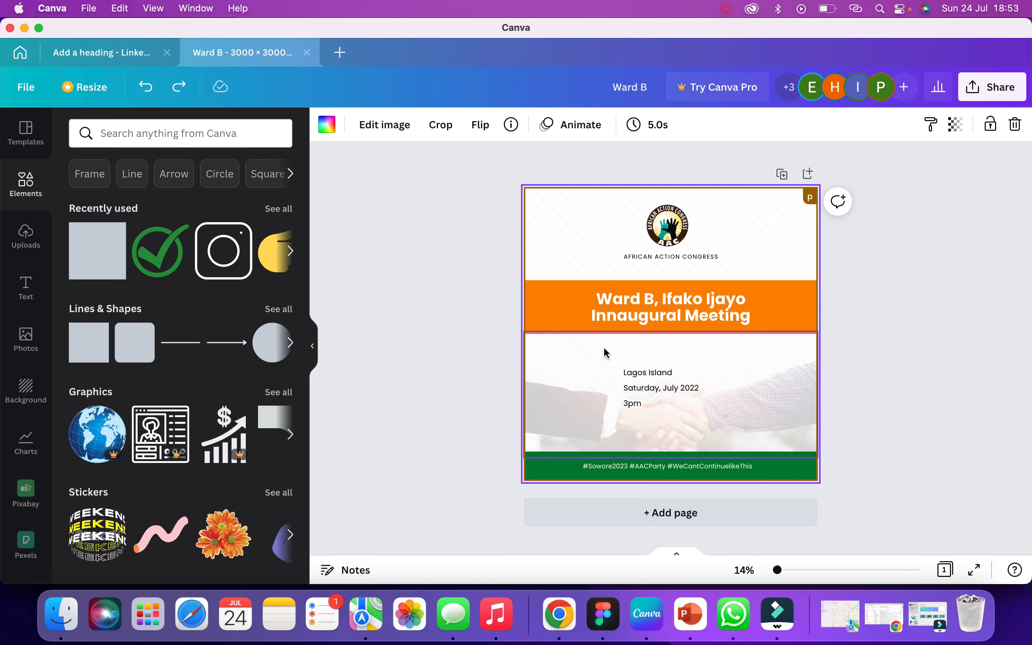
left_click(227, 134)
type("location")
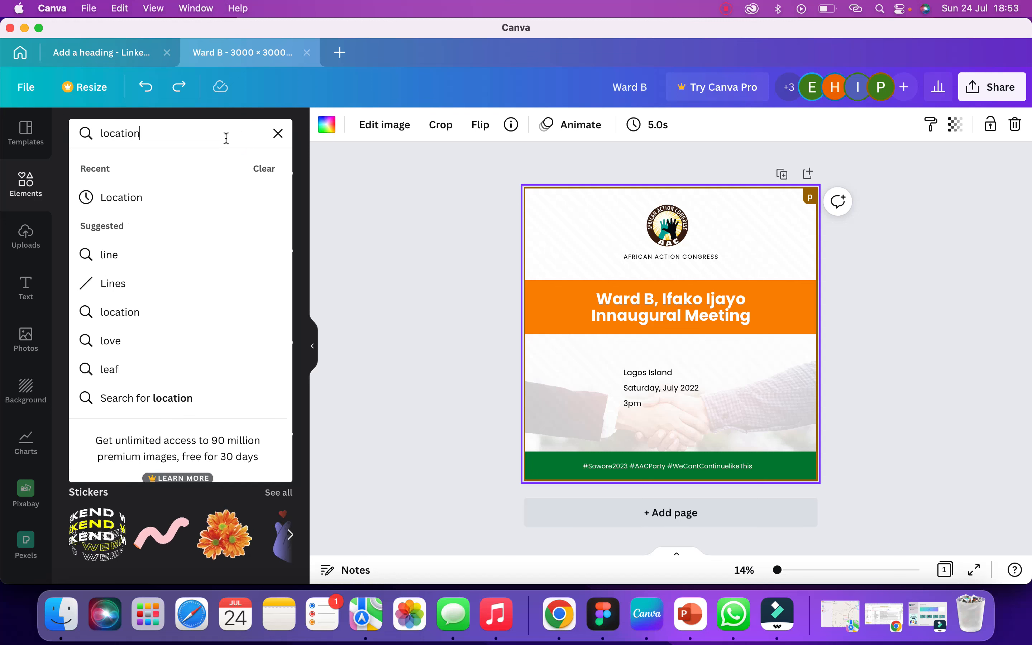
key("Return")
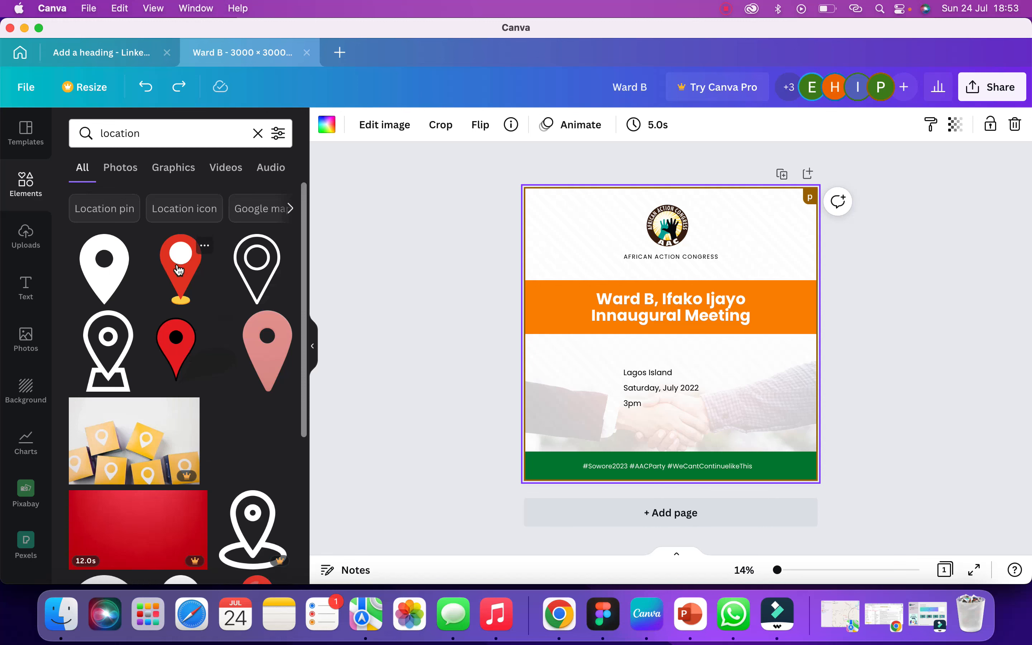
left_click(179, 269)
- Shrink the red location pin to icon size and place it just in front of the Lagos Island line
left_click_drag(695, 339, 613, 363)
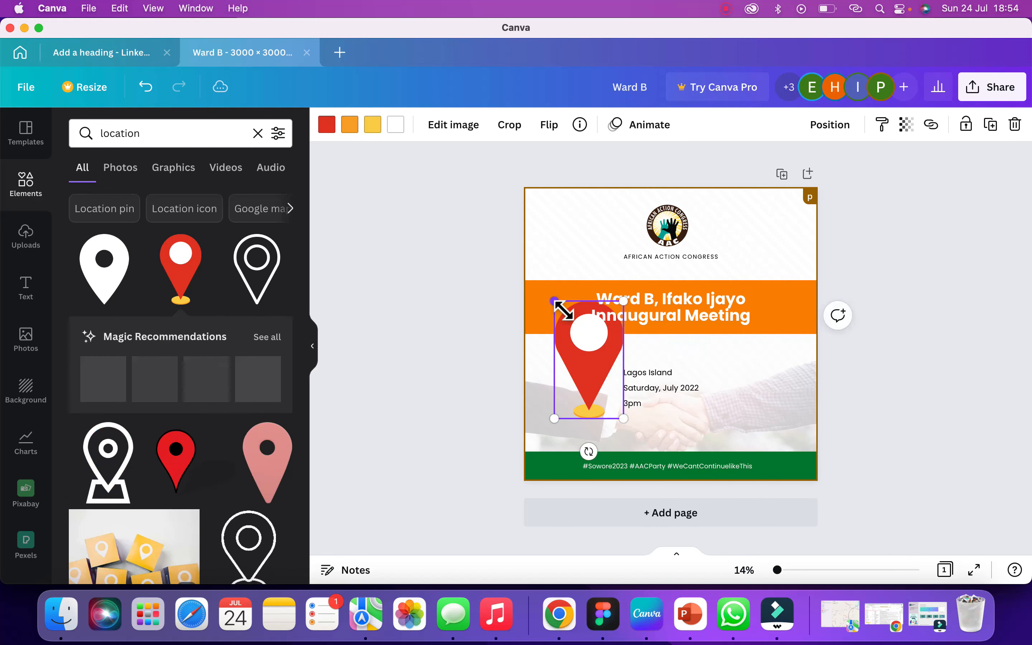
left_click_drag(555, 301, 606, 388)
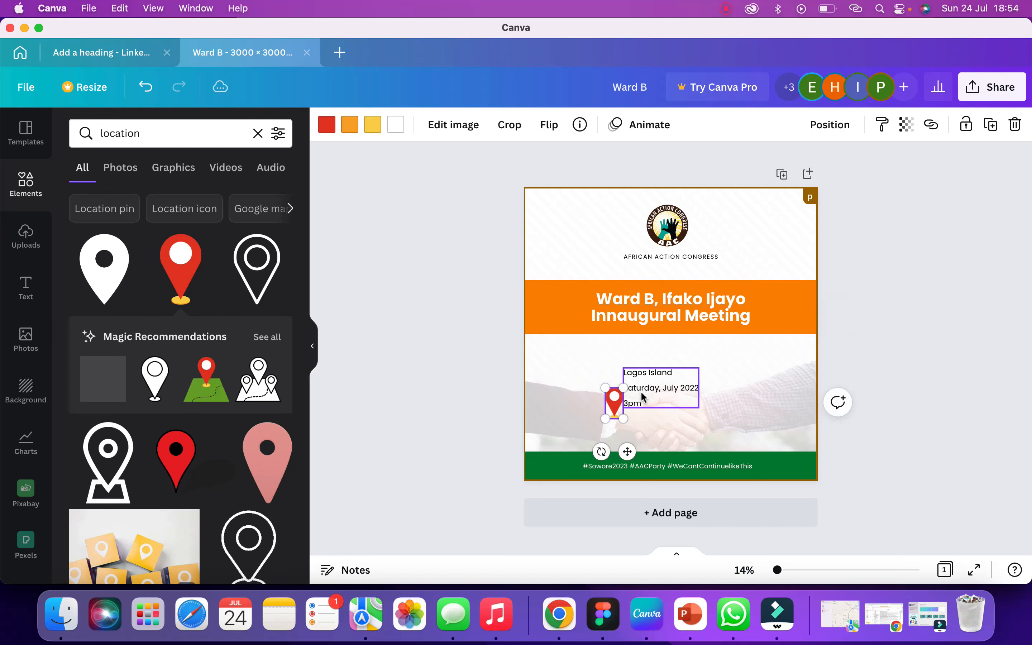
scroll(644, 397, "up", 5)
left_click_drag(556, 422, 548, 355)
left_click(744, 360)
left_click(773, 350)
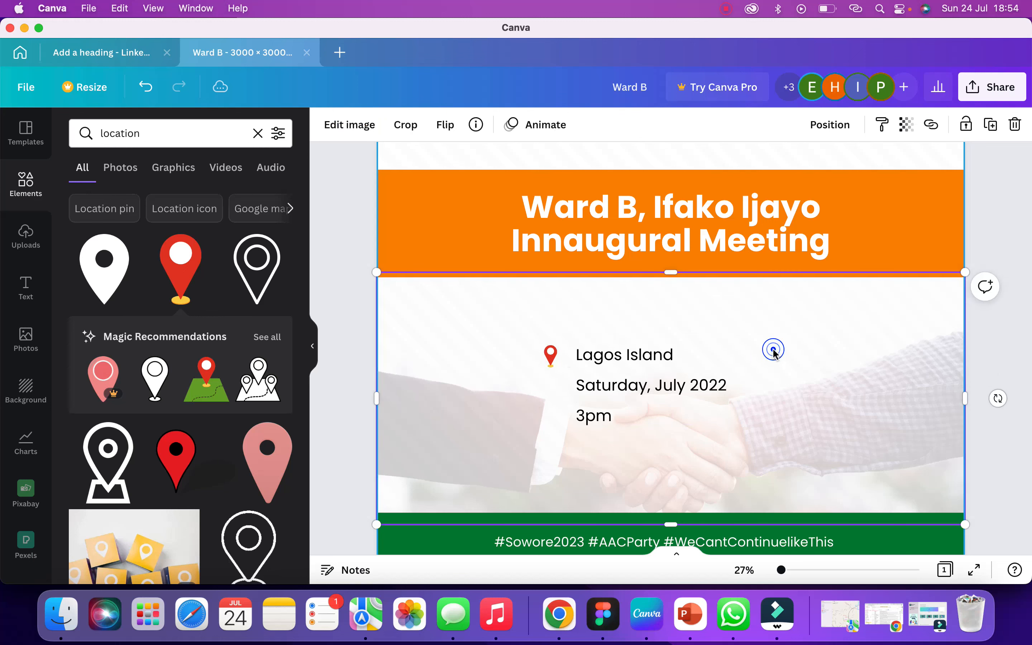
- Search the design elements for "date" and shrink the location pin in front of Lagos Island slightly
left_click(208, 135)
type("datee")
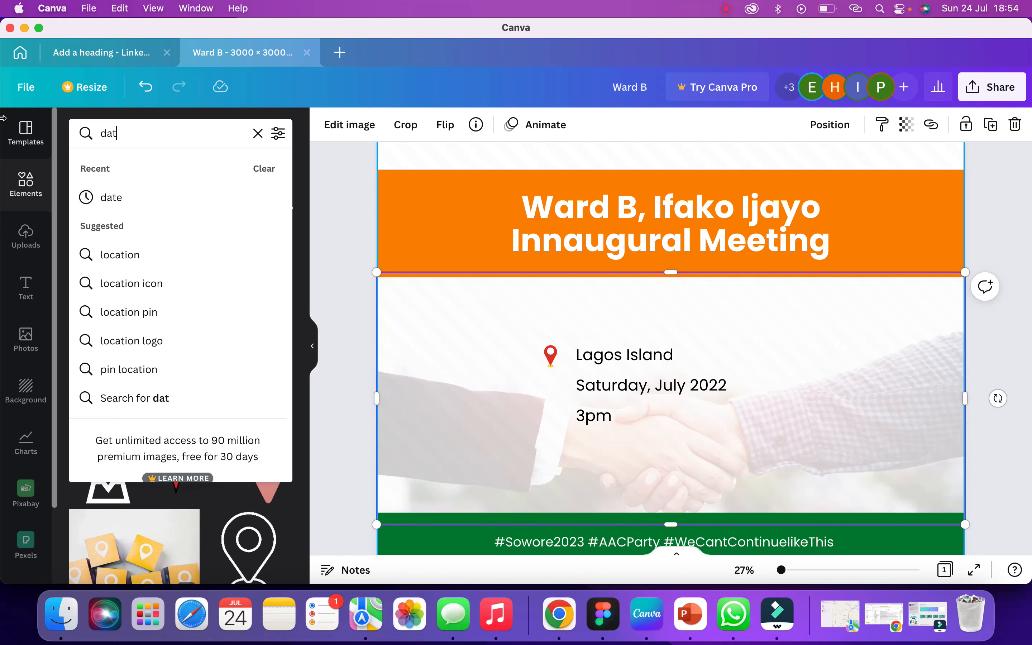
key("BackSpace")
key("BackSpace")
type("e")
key("Return")
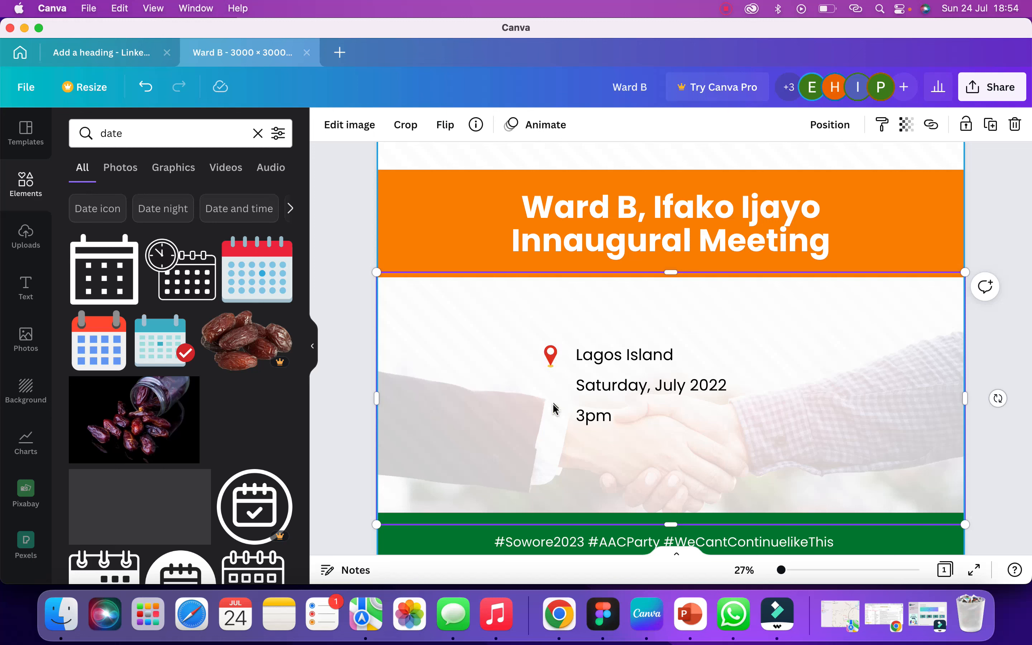
left_click(549, 363)
left_click_drag(544, 367, 547, 363)
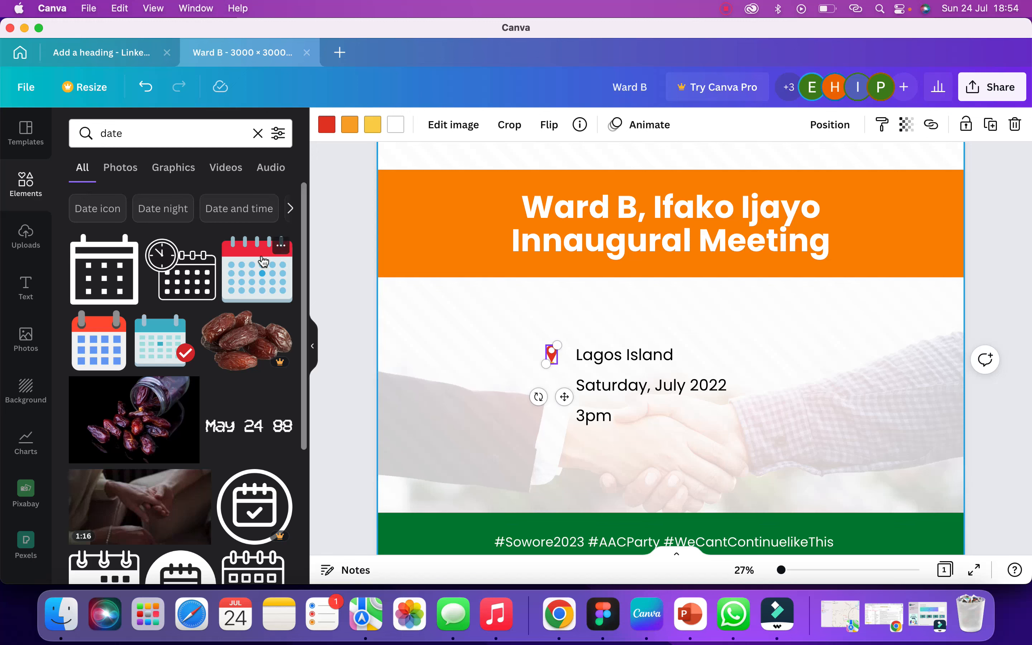
- Insert the red-topped calendar with blue dots and place it at icon size in front of the Saturday, July 2022 line
left_click(254, 269)
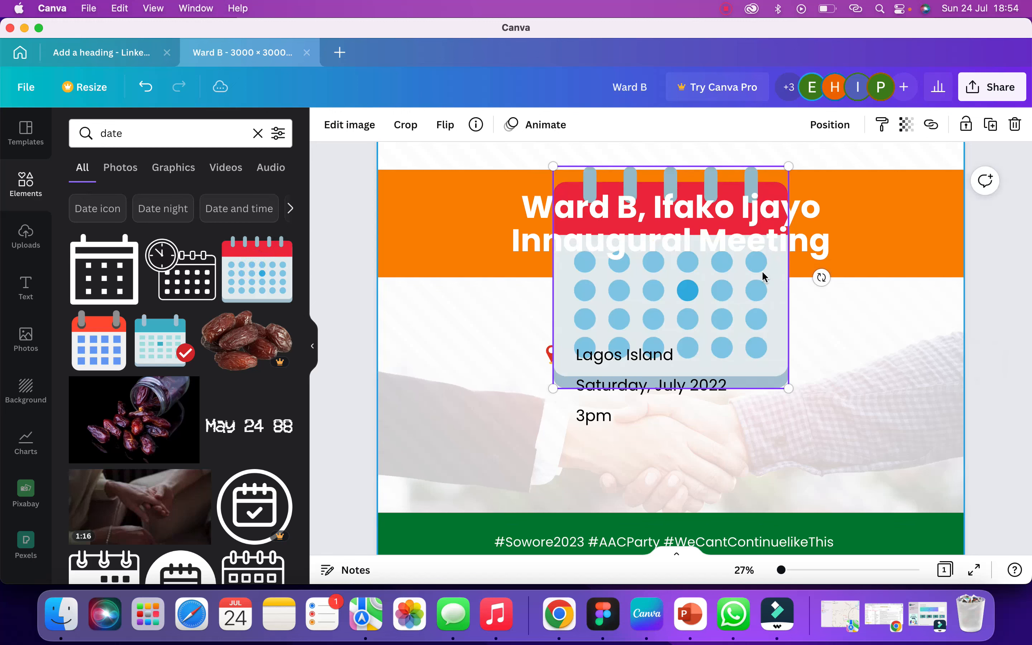
left_click_drag(789, 167, 617, 418)
scroll(608, 408, "up", 6)
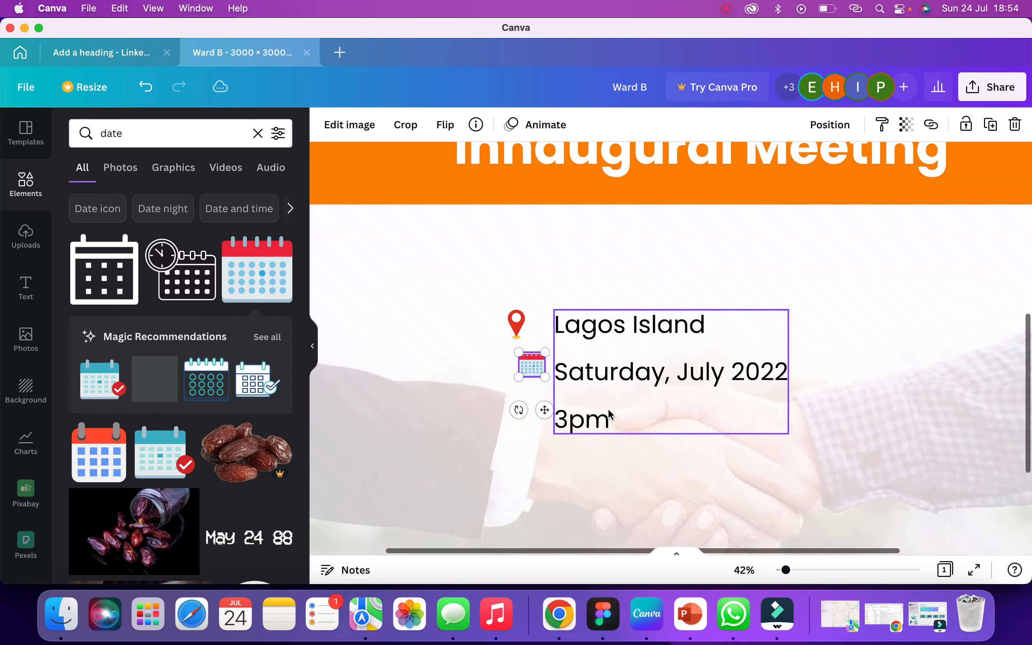
scroll(608, 408, "up", 2)
scroll(608, 408, "left", 2)
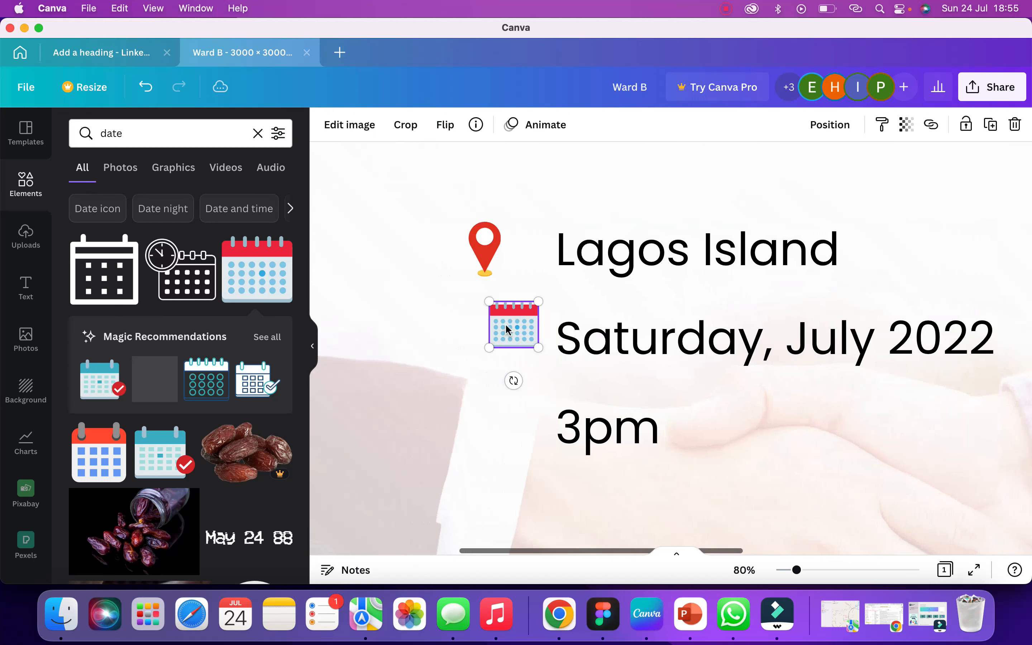
left_click_drag(511, 323, 494, 350)
left_click(445, 430)
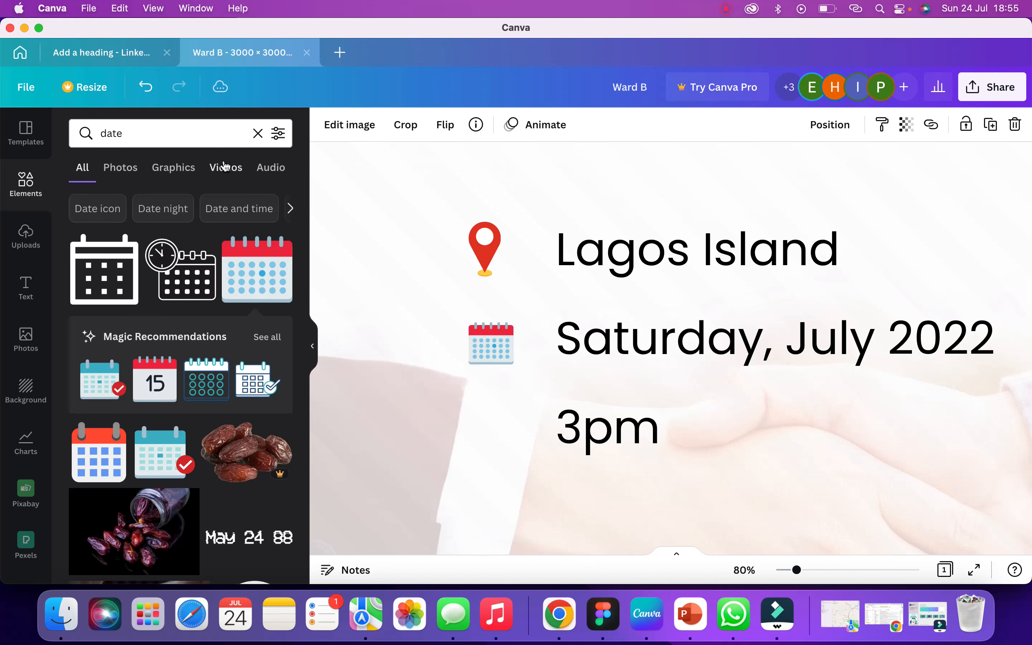
- Search the design elements for "time" and insert the orange clock with the dark check mark
left_click(179, 132)
type("time")
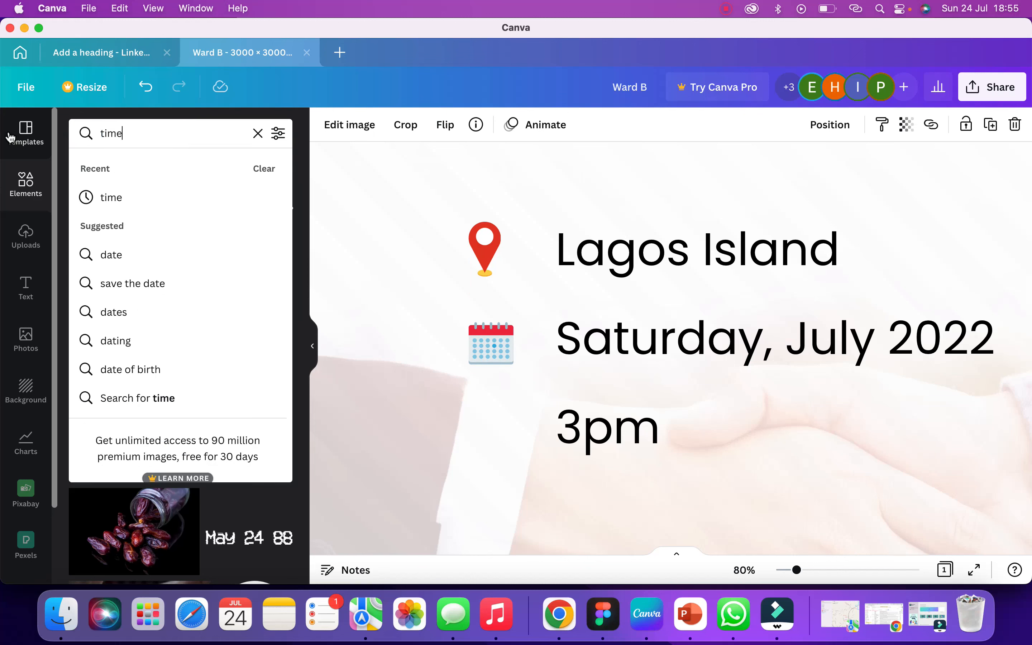
key("Return")
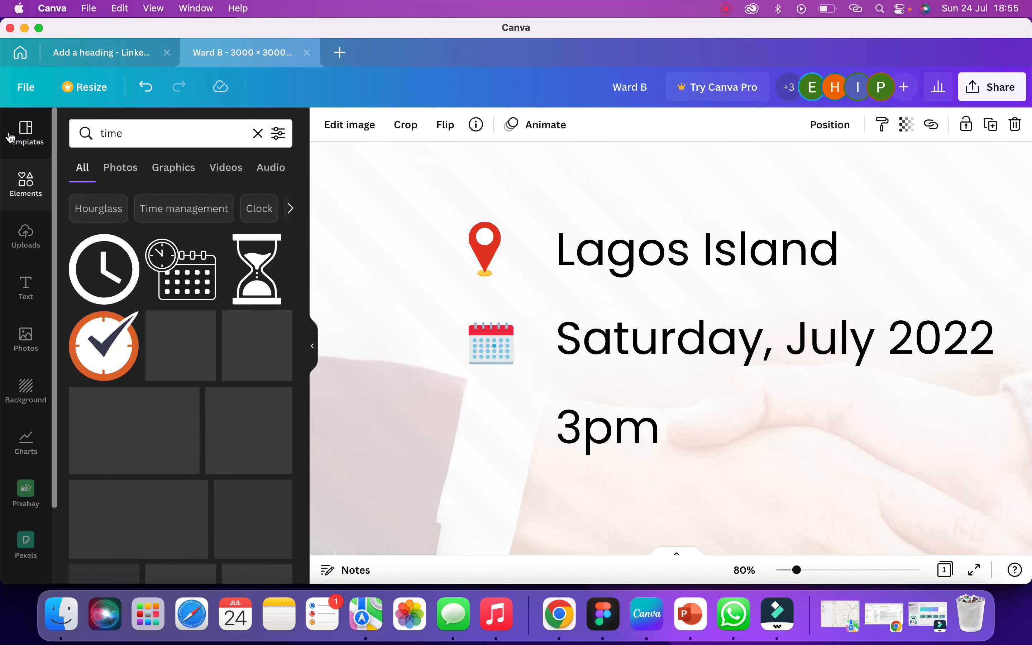
left_click(107, 342)
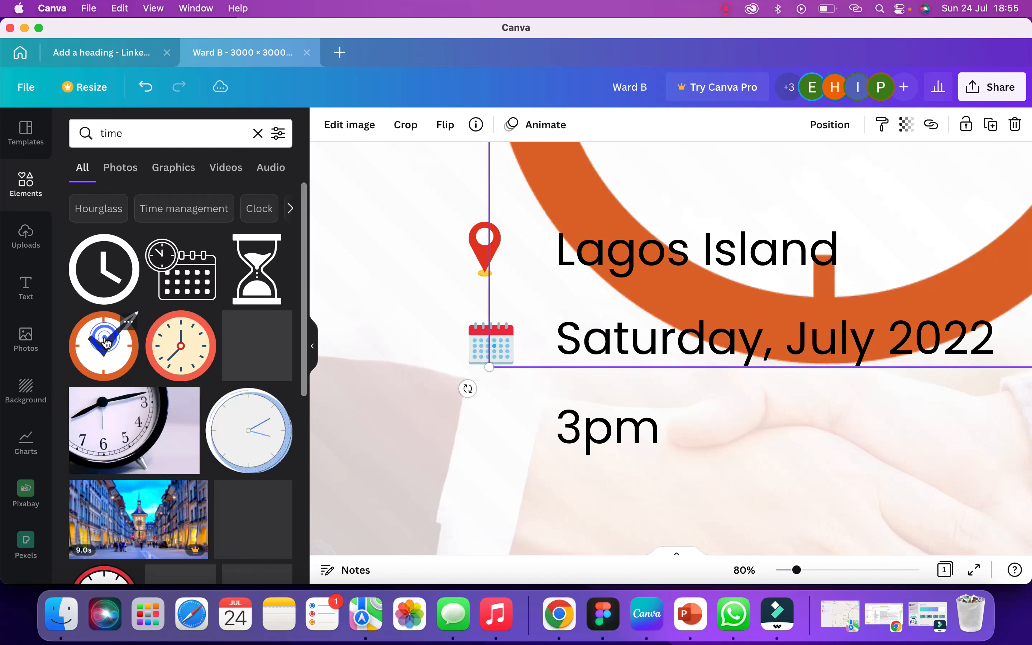
- Shrink the check-mark clock and move it beneath the calendar icon, just in front of the 3pm line
scroll(675, 276, "down", 5)
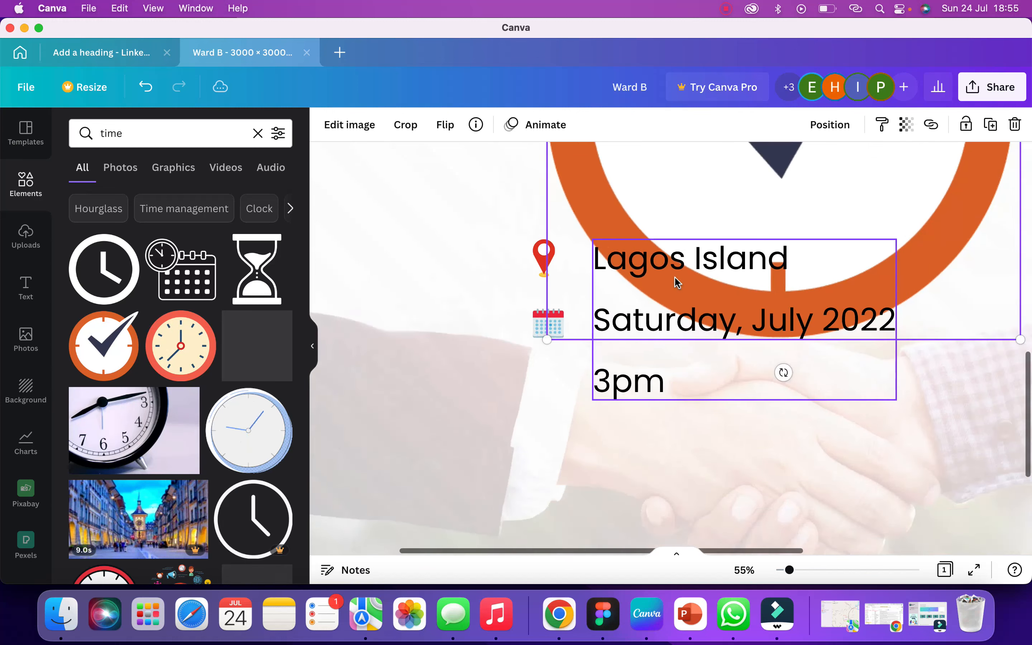
scroll(260, 386, "down", 3)
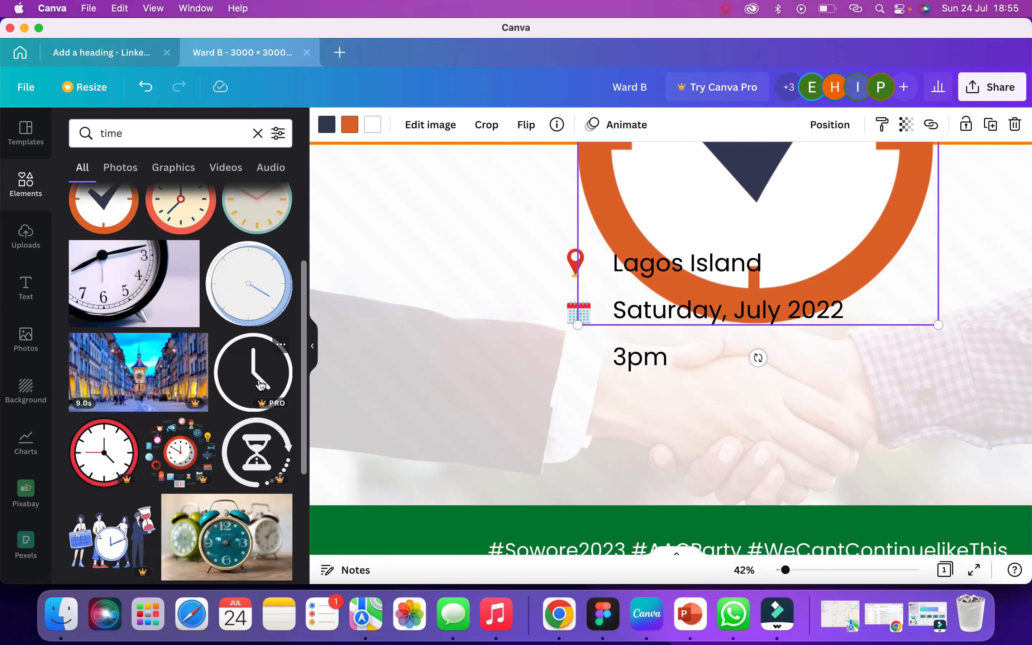
scroll(260, 386, "up", 3)
scroll(584, 298, "up", 3)
scroll(584, 298, "up", 3)
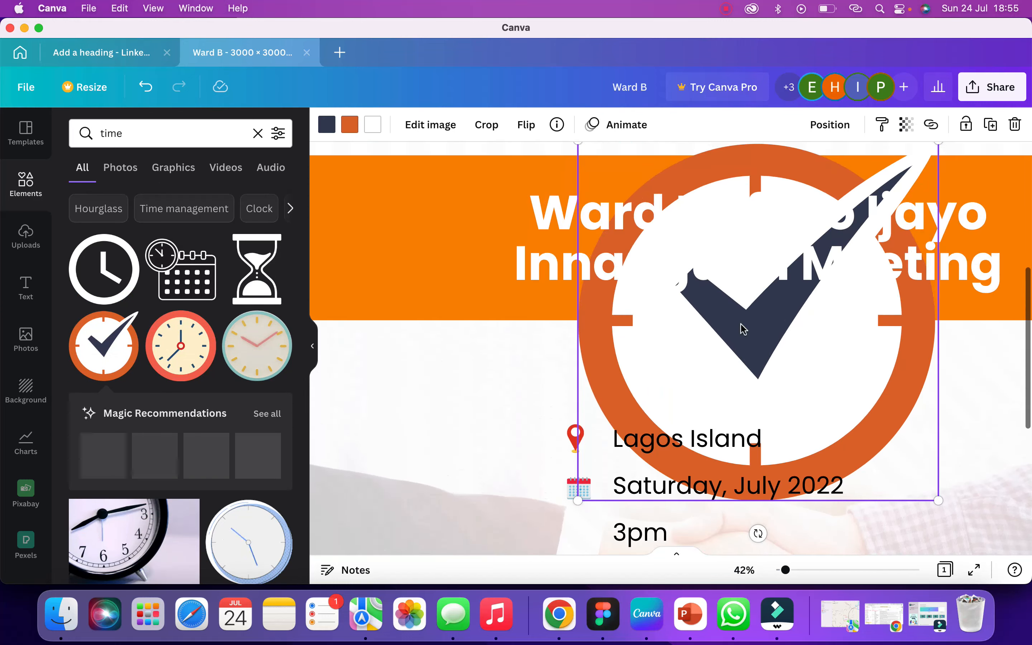
left_click_drag(941, 499, 727, 378)
left_click_drag(633, 155, 493, 405)
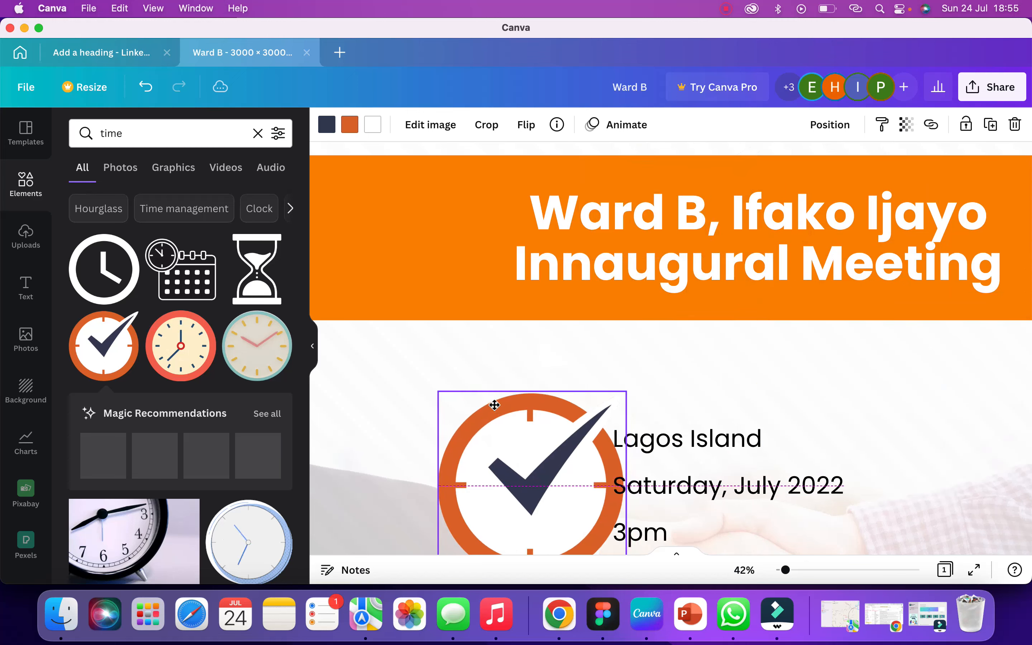
scroll(500, 387, "down", 5)
left_click_drag(630, 251, 498, 376)
left_click(534, 387)
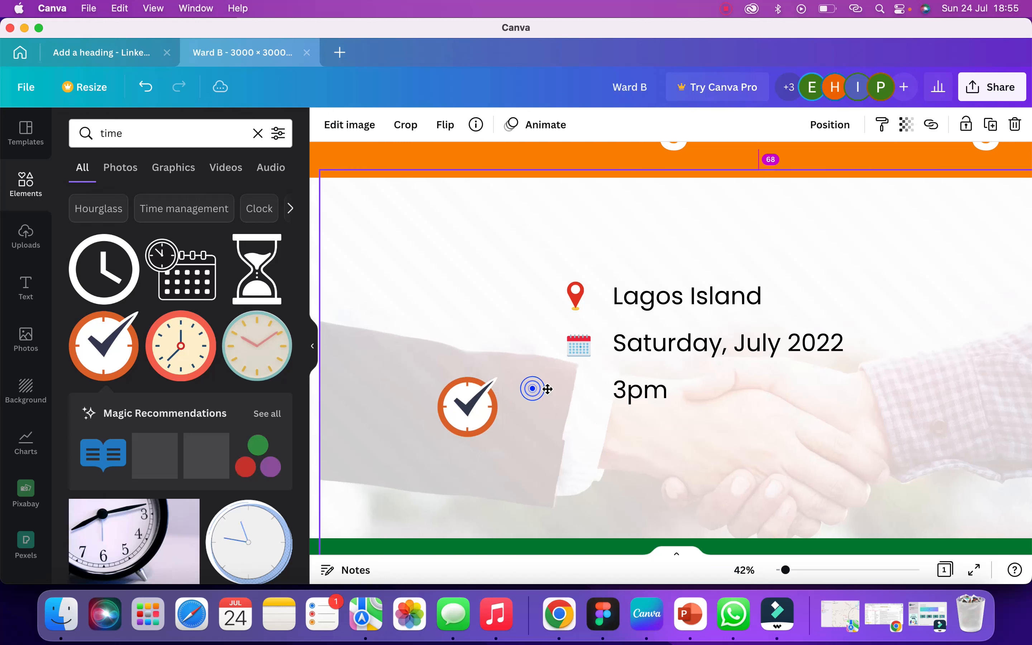
left_click_drag(466, 408, 579, 406)
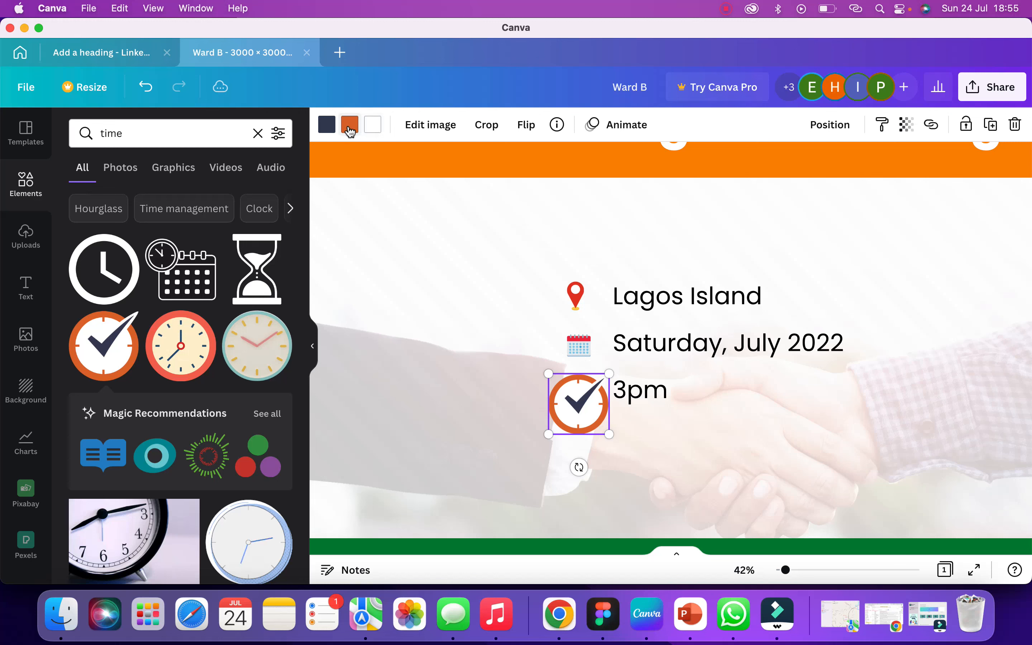
left_click(376, 128)
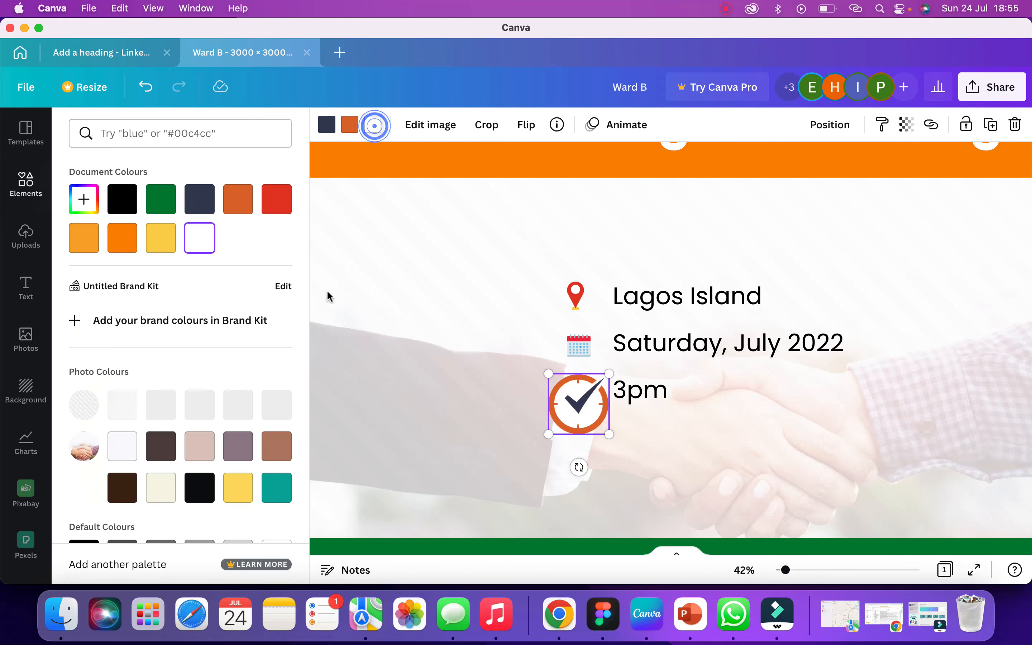
left_click(276, 202)
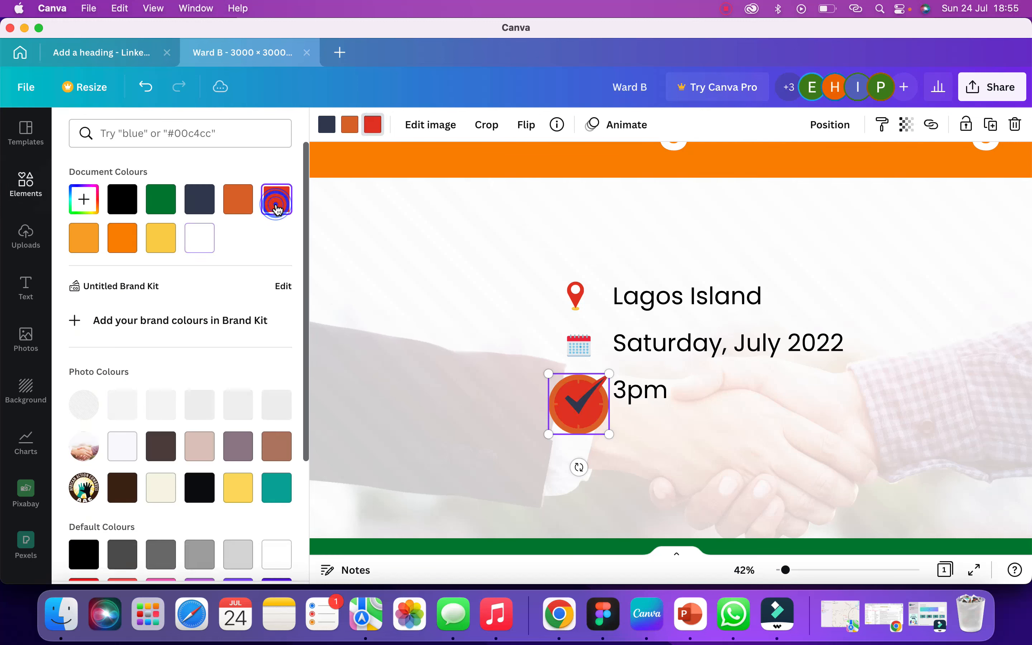
left_click(187, 246)
- Recolour the clock icon's orange ring with the red from the document colours
left_click(354, 127)
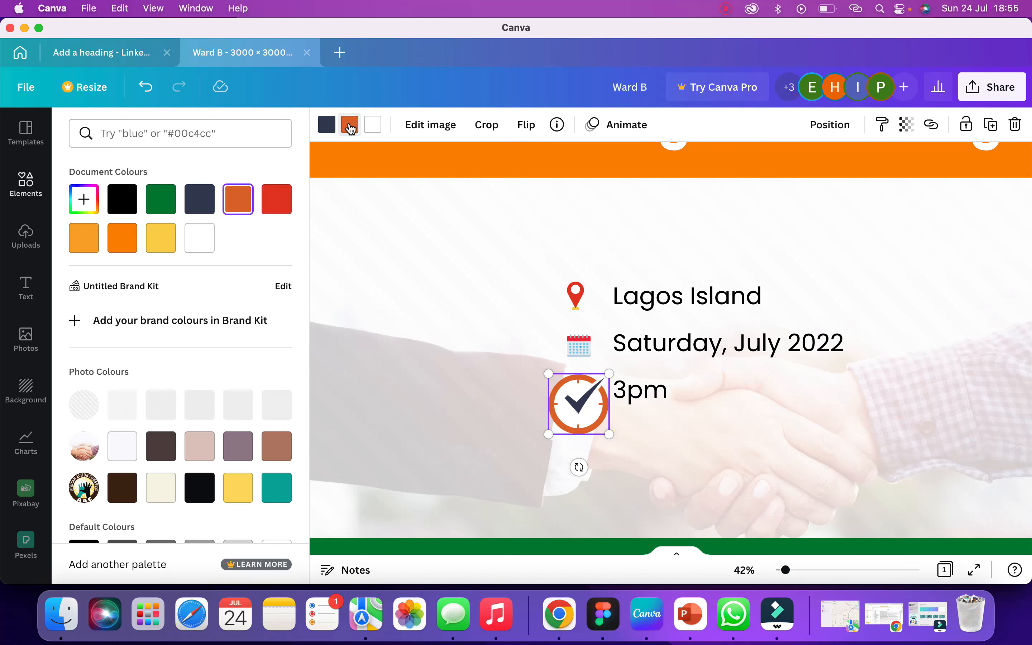
left_click(350, 127)
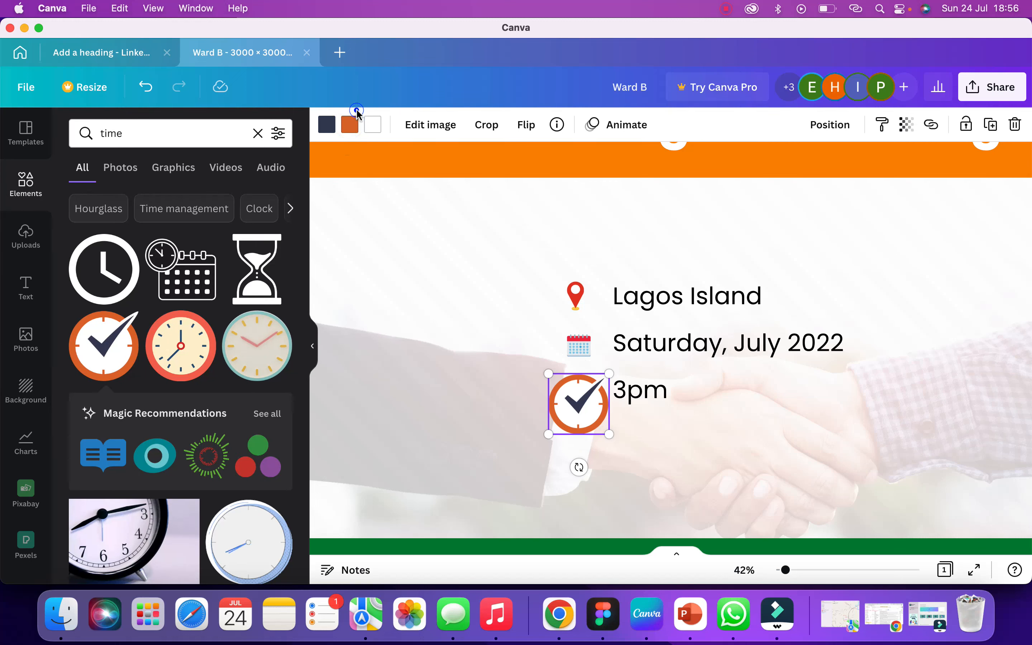
left_click(354, 121)
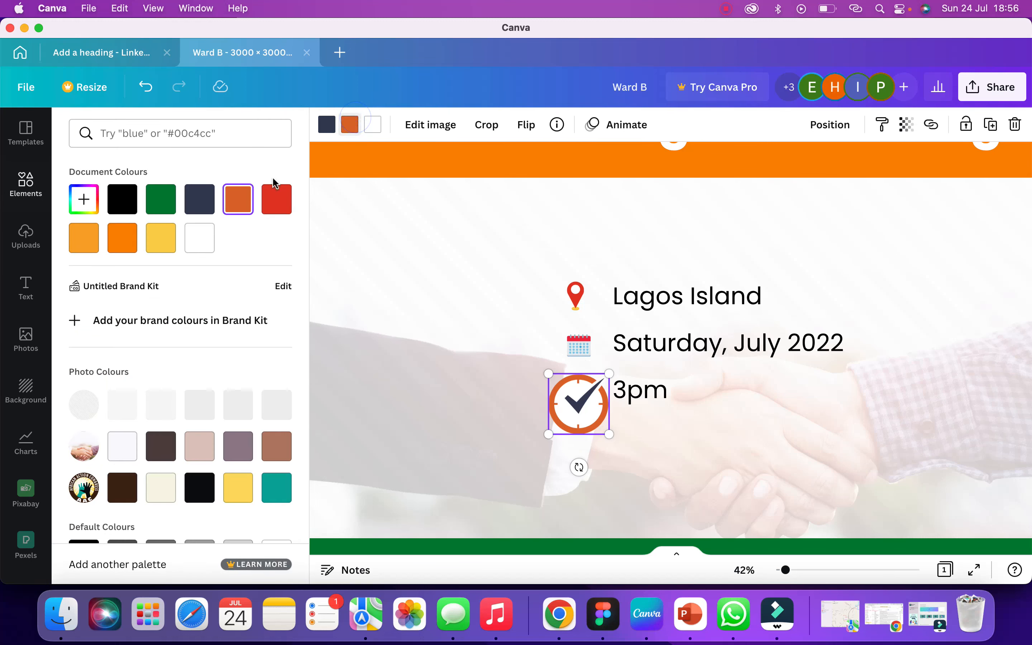
left_click(276, 207)
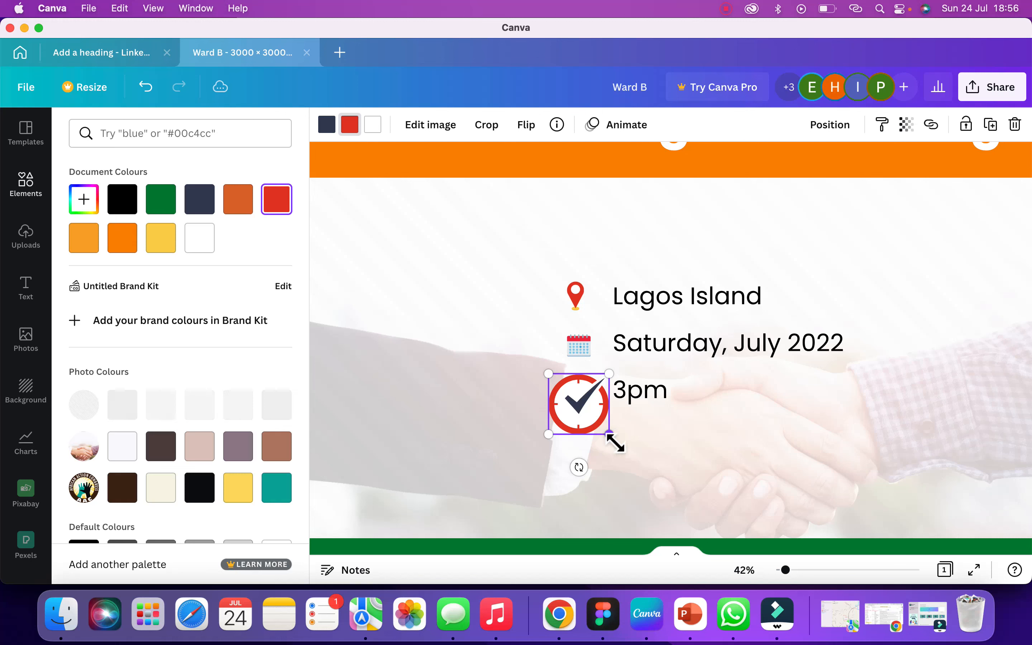
- Shrink the clock to match the pin and calendar icons, level with the 3pm line, and clear the selection
left_click_drag(614, 443, 581, 392)
left_click(534, 294)
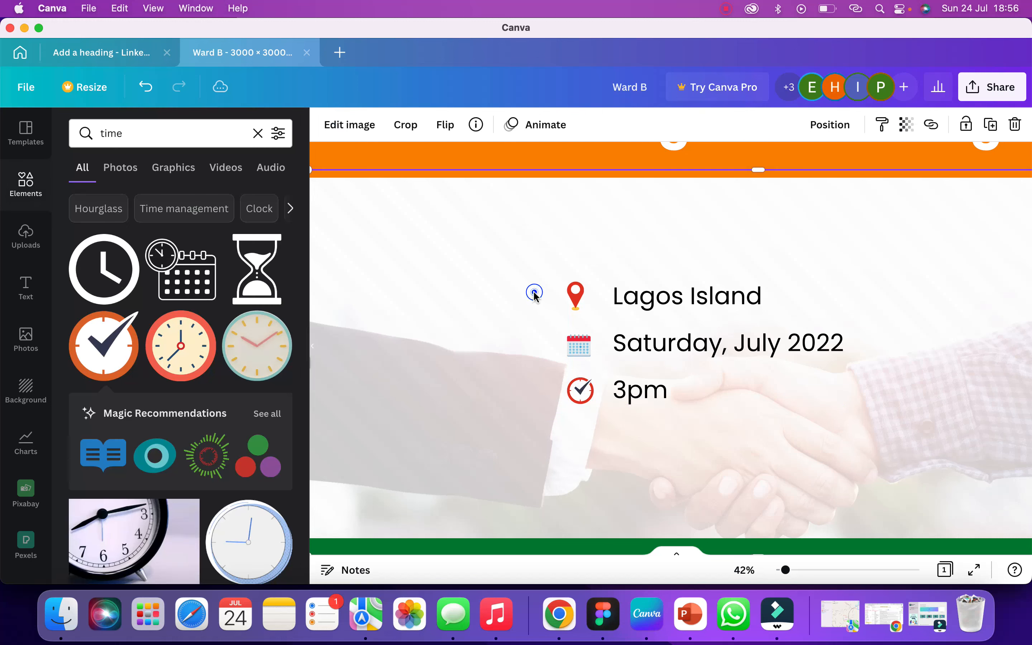
scroll(507, 346, "down", 5)
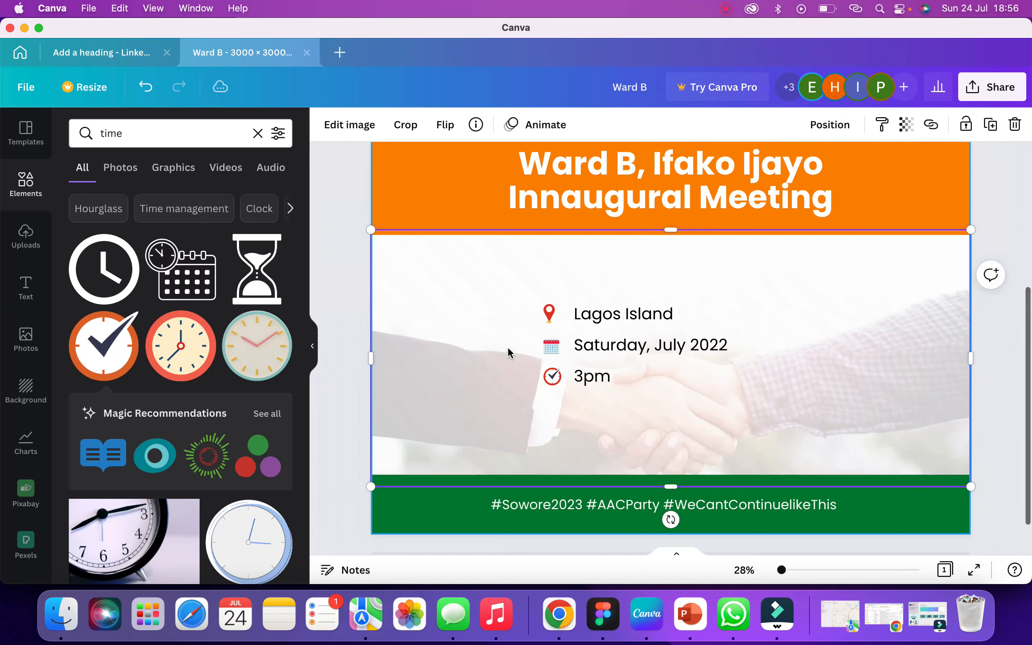
scroll(507, 346, "down", 3)
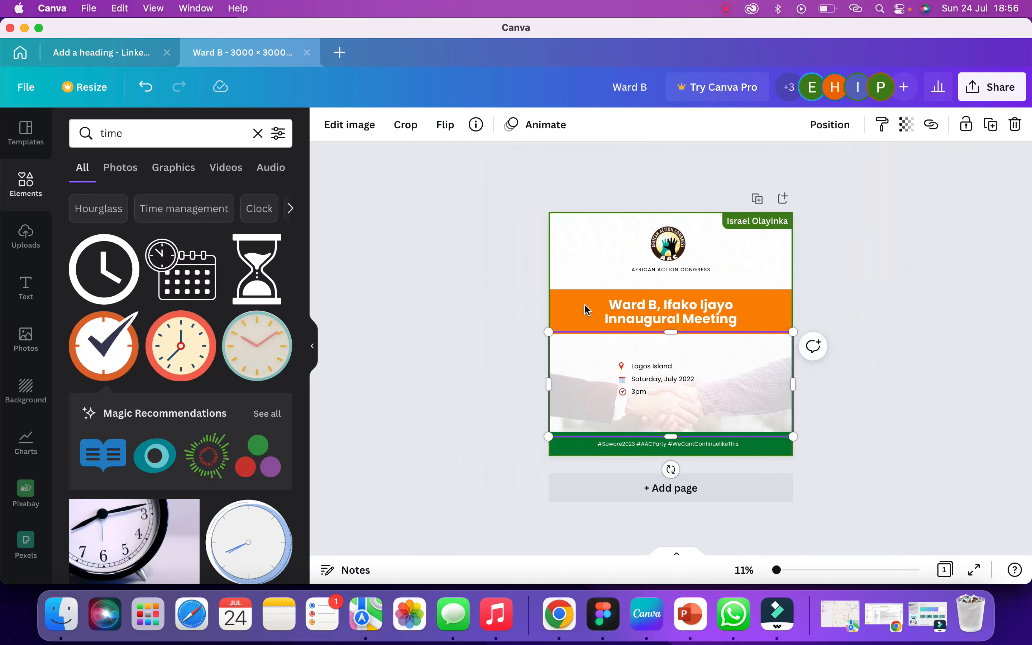
left_click(922, 252)
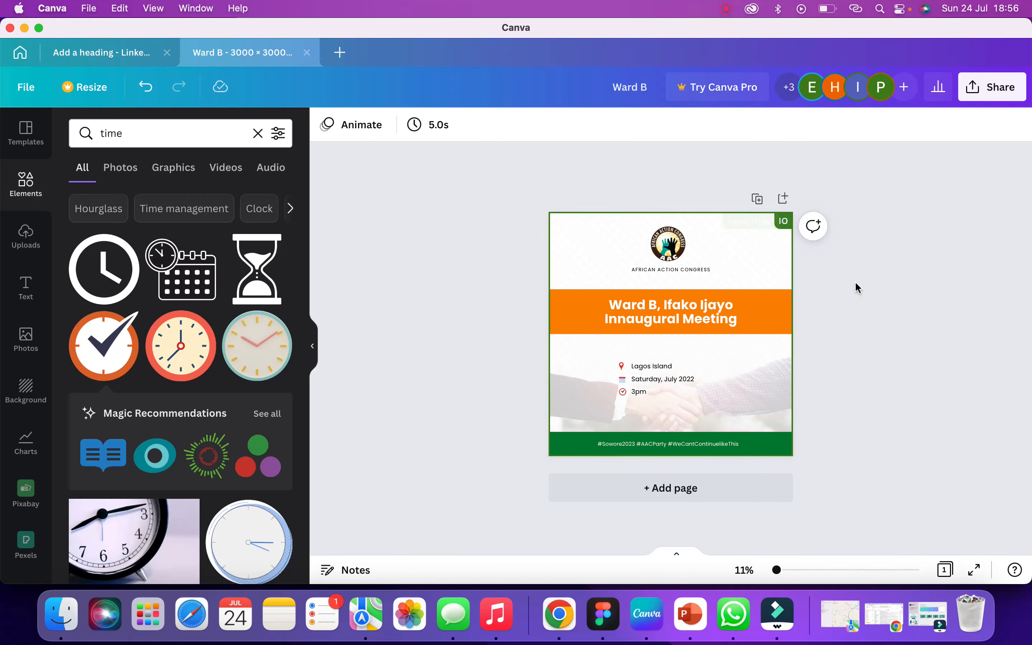
- Correct the ward name in the orange heading to "Ifako Ijaye"
scroll(855, 280, "up", 2)
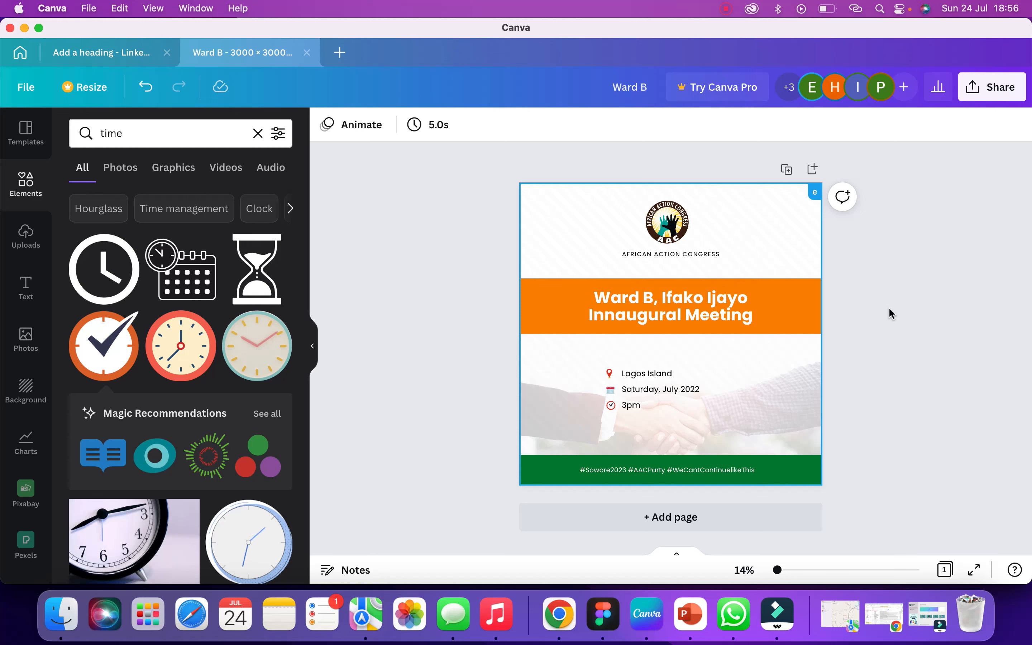
left_click(734, 298)
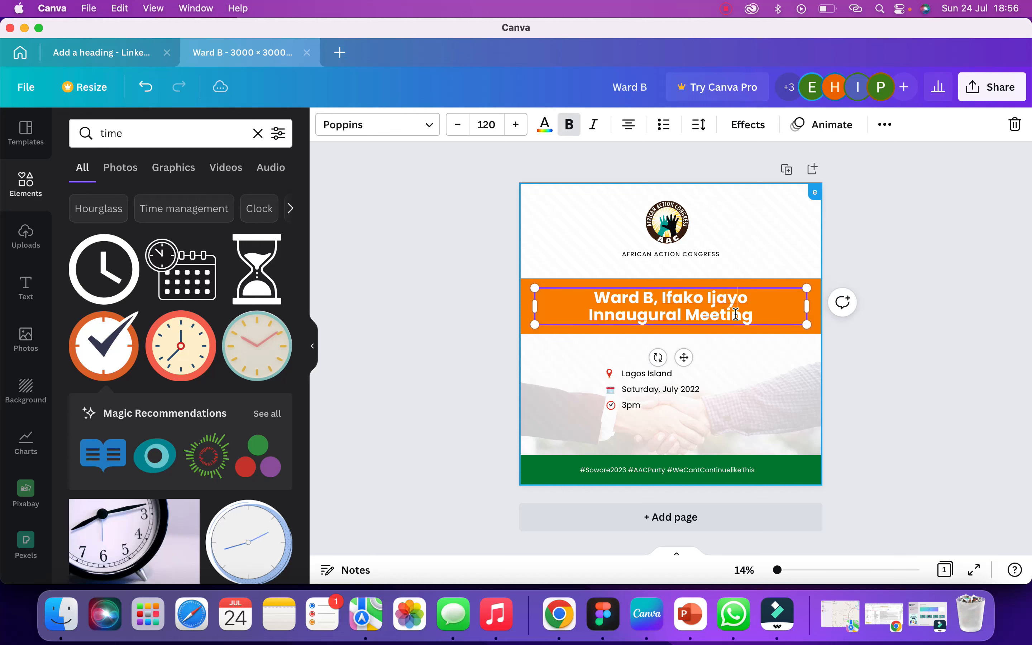
key("BackSpace")
type("e")
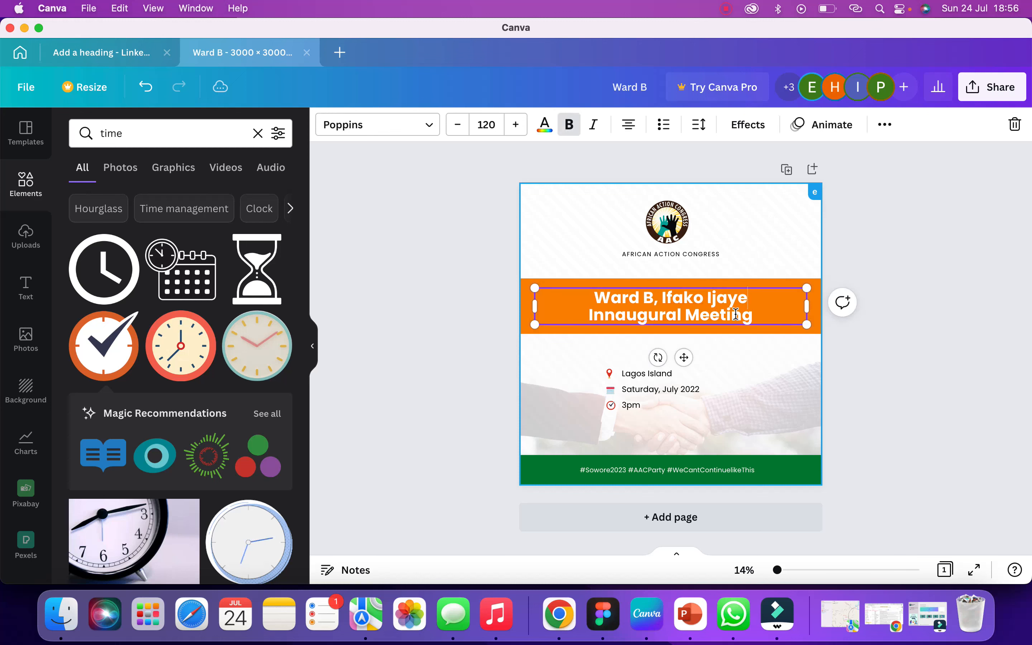
left_click(767, 263)
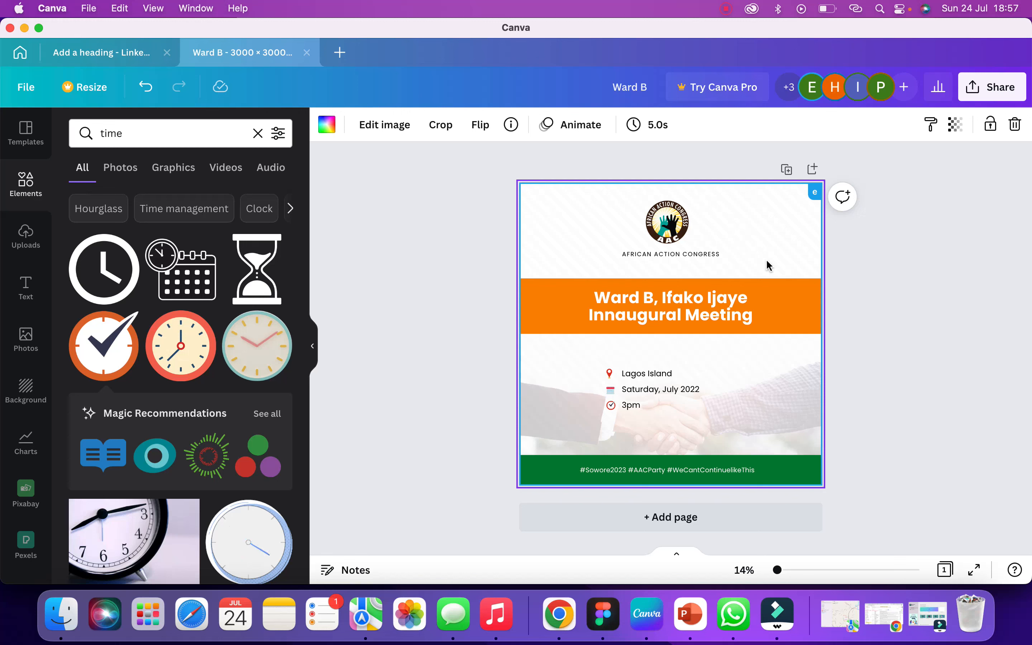
- Clear the elements search and add a blank second page after the flyer
left_click(258, 134)
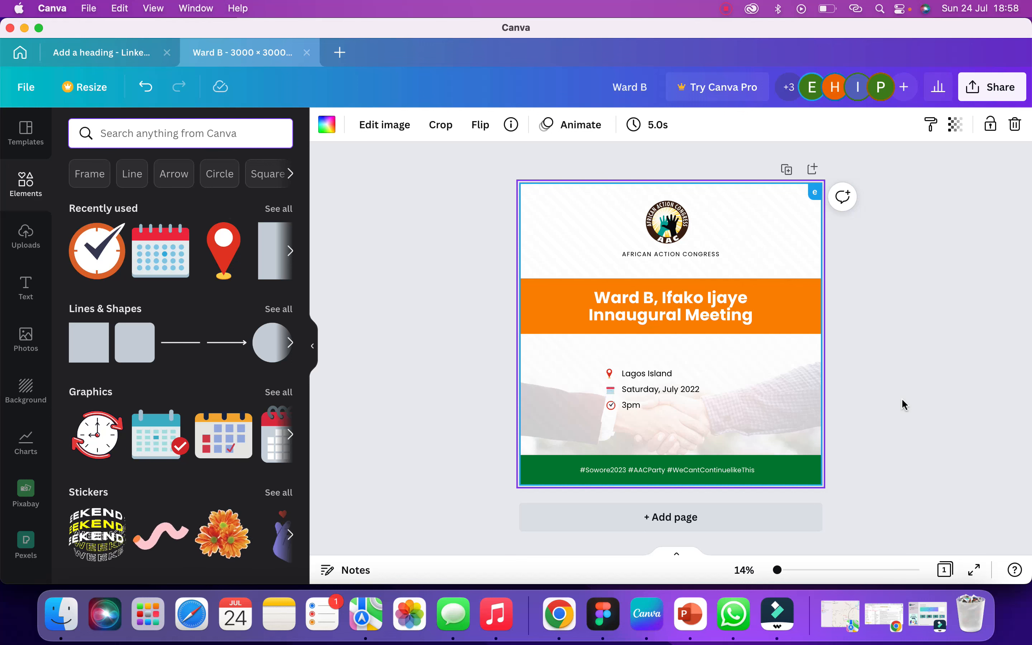
left_click(900, 323)
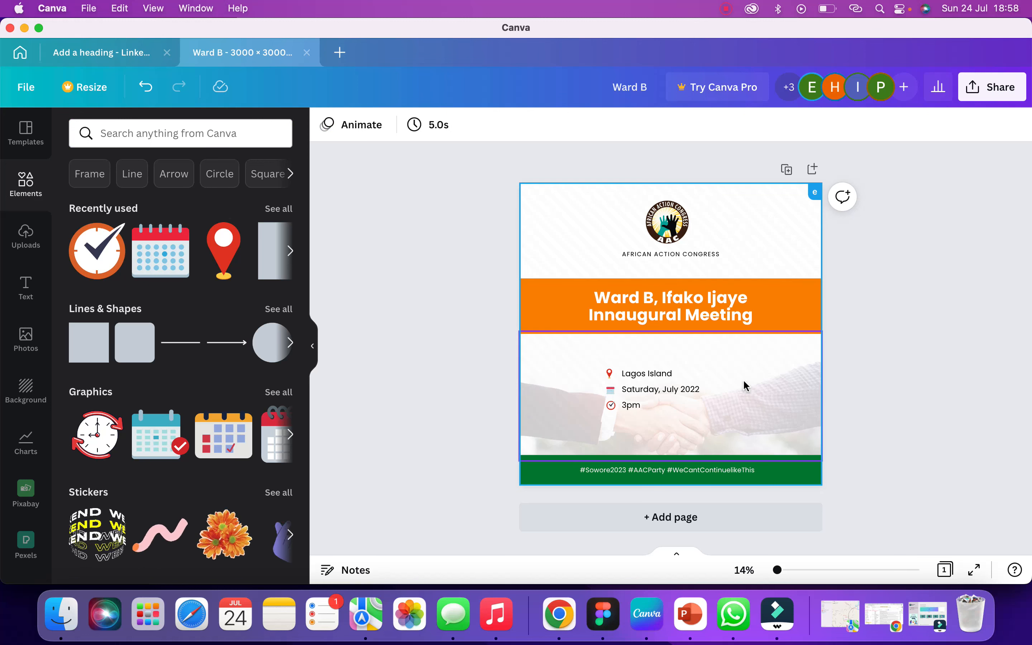
left_click(704, 524)
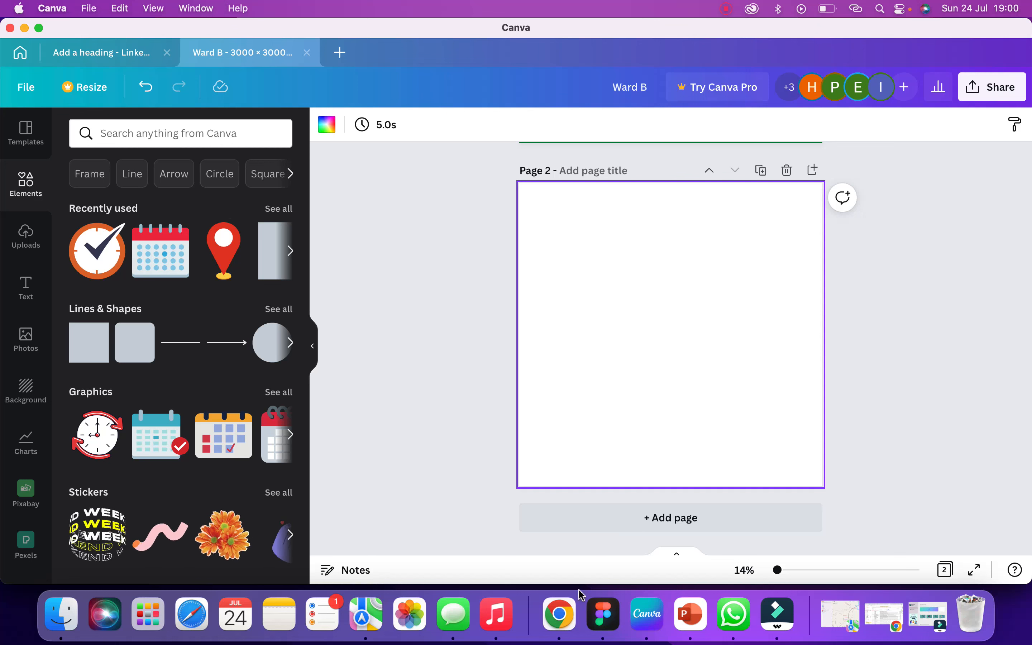
- Switch to the Google Meet call in Chrome and unmute the microphone
left_click(559, 614)
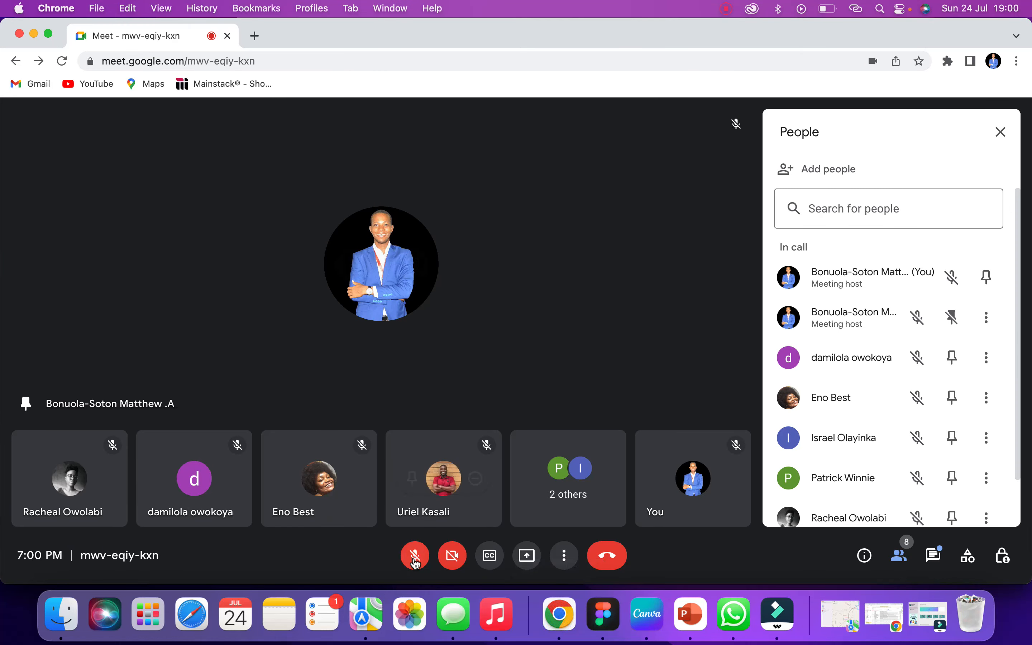
left_click(415, 555)
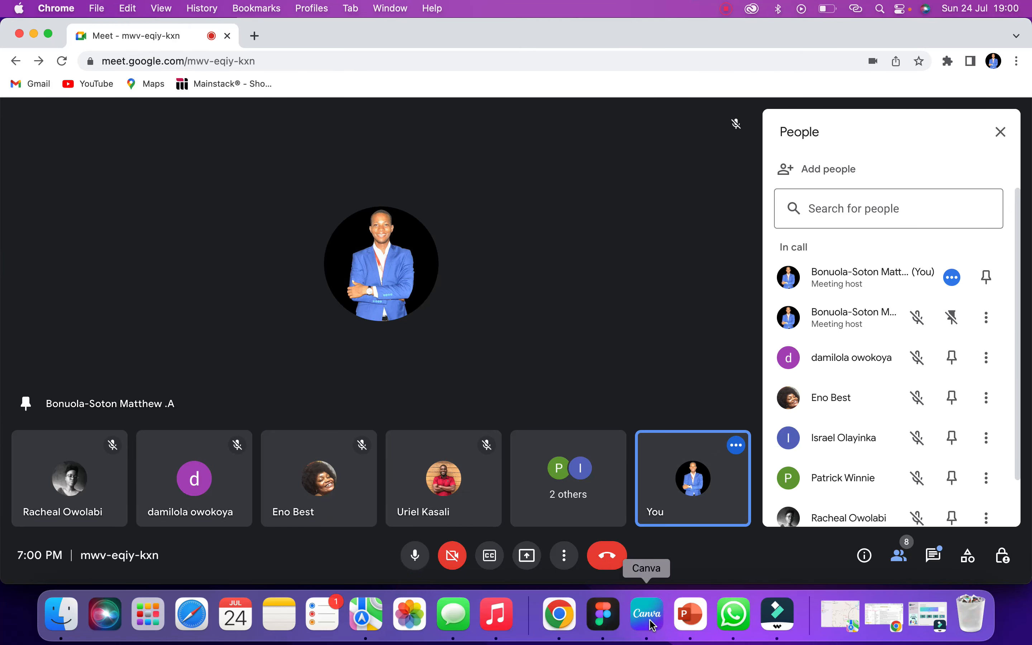
- Switch back to Canva and add a small green rectangle centred near the top of page 2
left_click(559, 615)
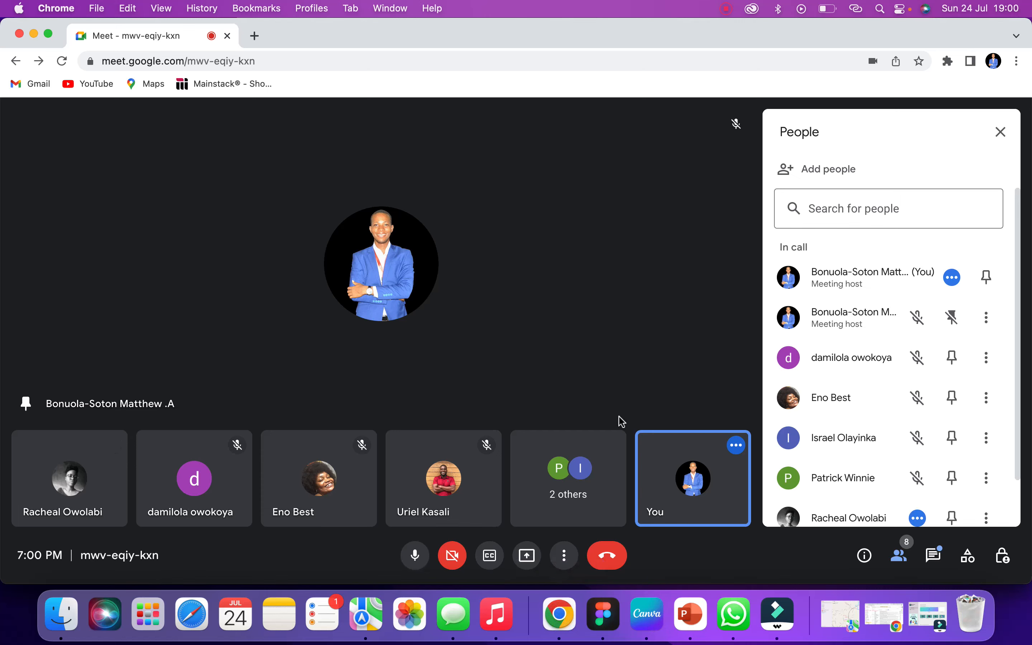
left_click(655, 617)
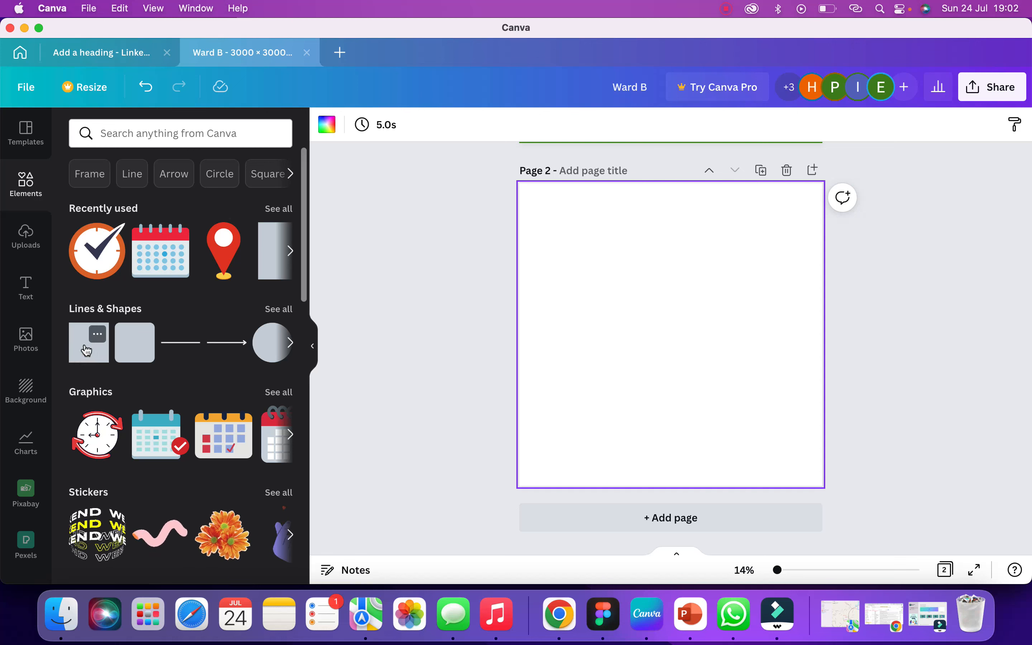
left_click(89, 357)
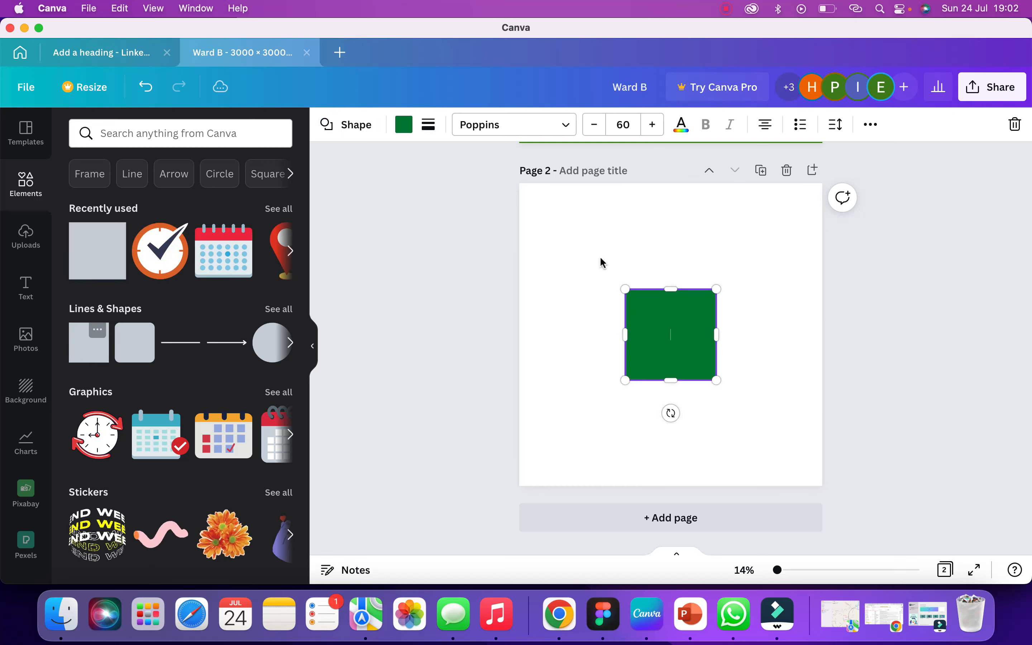
left_click_drag(678, 385, 689, 232)
left_click(748, 246)
left_click(705, 305)
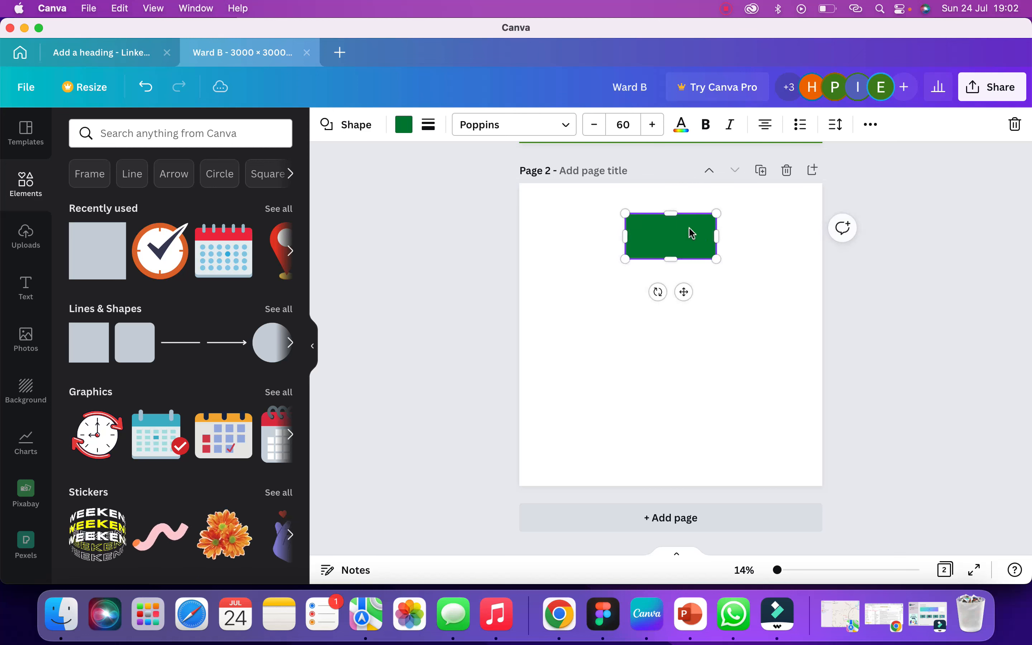
left_click_drag(721, 263, 672, 232)
left_click(657, 349)
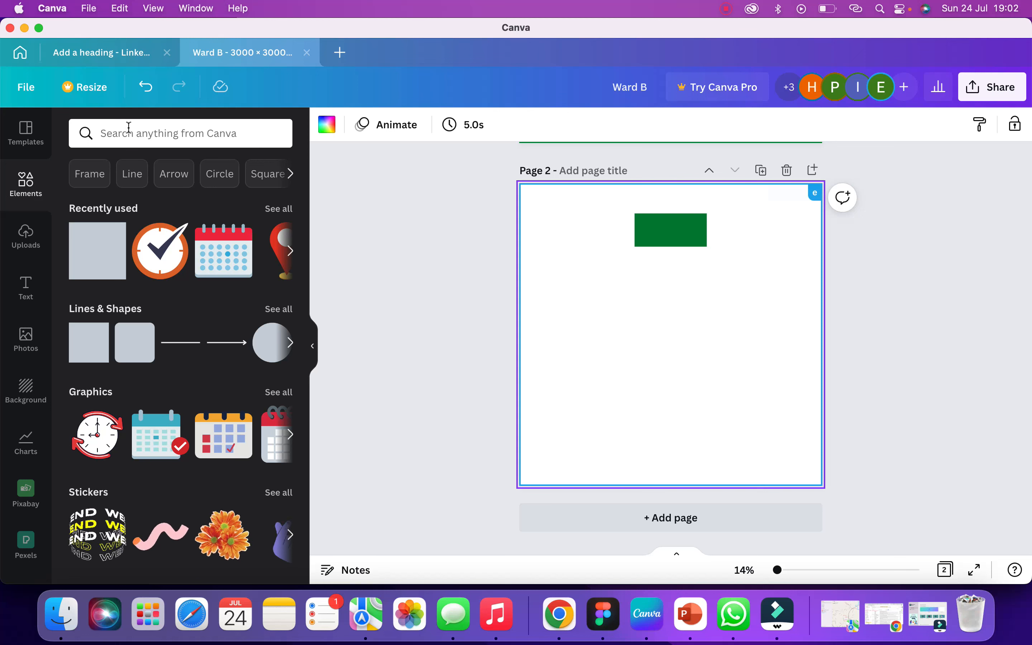
- Search the elements for "dots" and place the triangular dot pattern in the upper-right corner of page 2
left_click(157, 137)
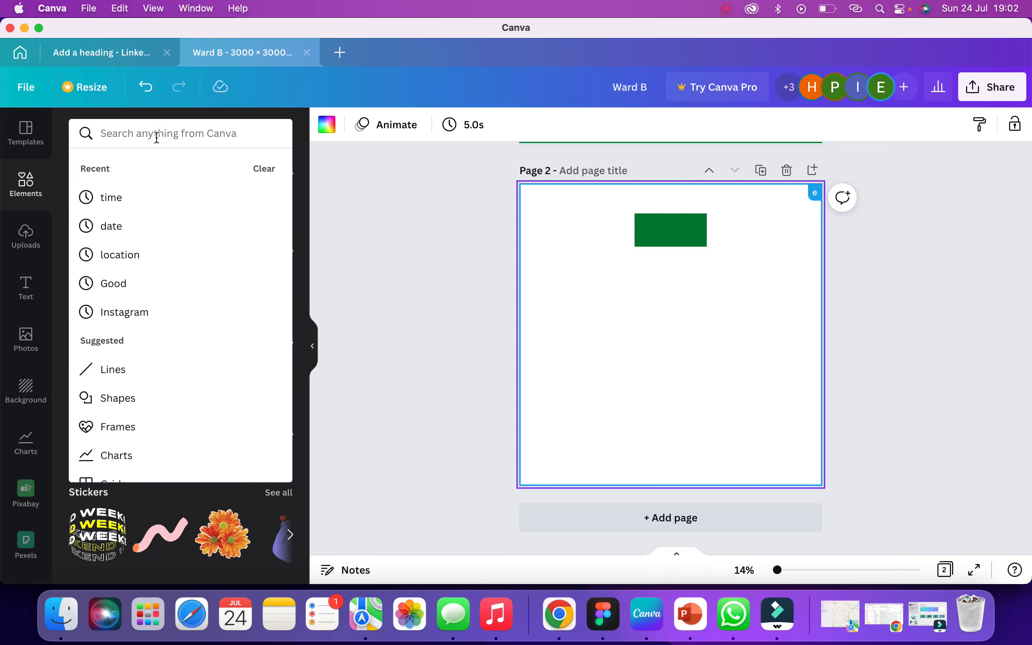
type("dots")
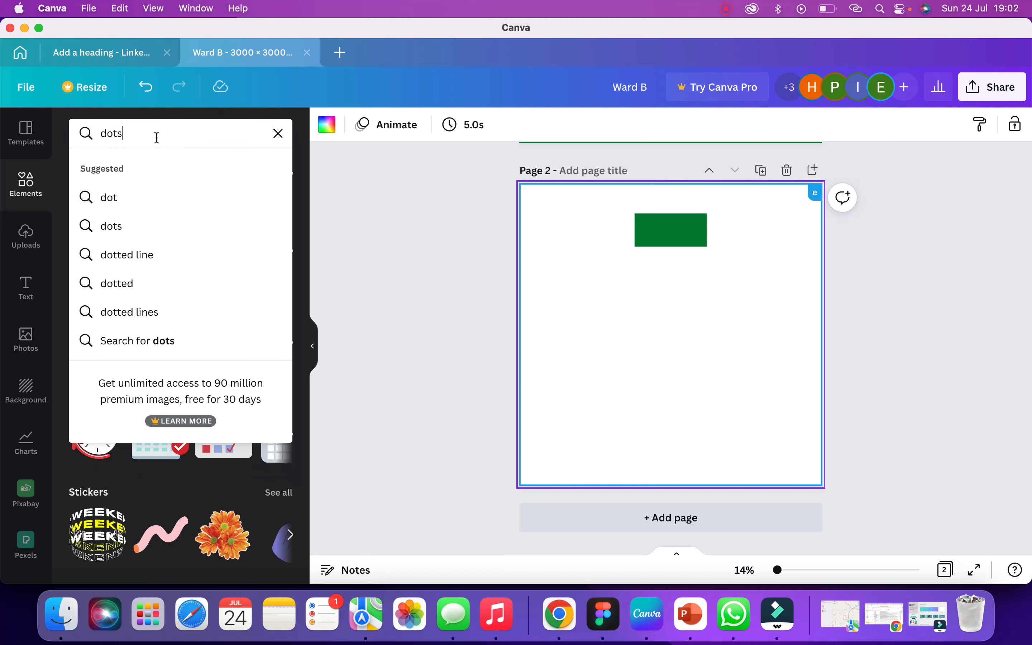
key("Return")
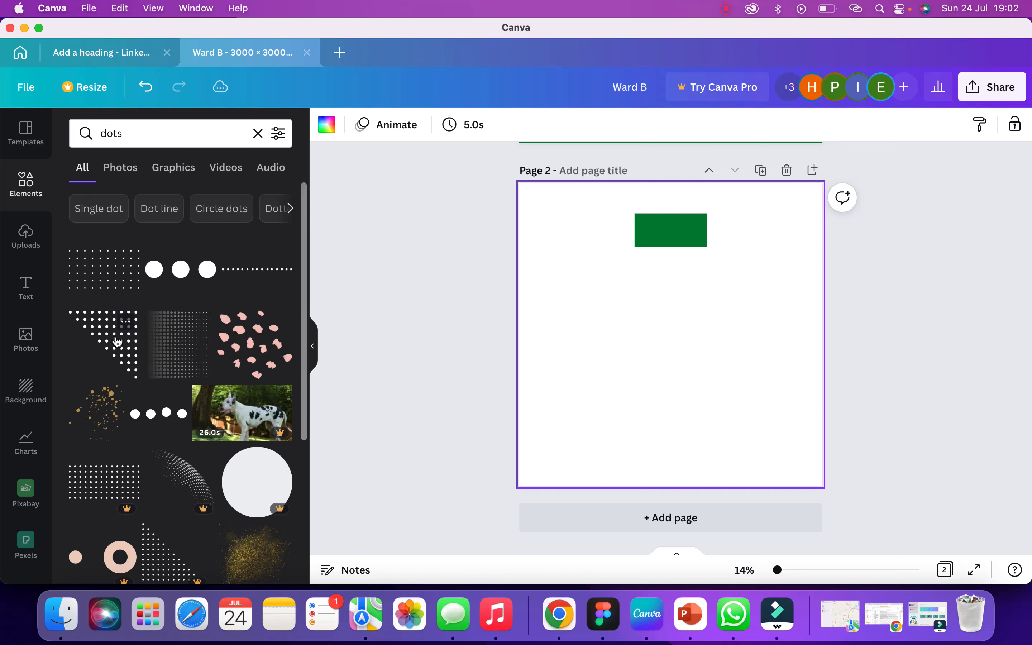
scroll(117, 344, "down", 2)
scroll(118, 341, "up", 2)
left_click(109, 349)
left_click(771, 403)
left_click(716, 341)
left_click_drag(717, 341, 806, 255)
- Move the green rectangle to the page's upper left and shrink the dot pattern near the page's centre
left_click_drag(684, 228, 579, 221)
left_click_drag(578, 221, 577, 223)
left_click_drag(757, 238, 697, 315)
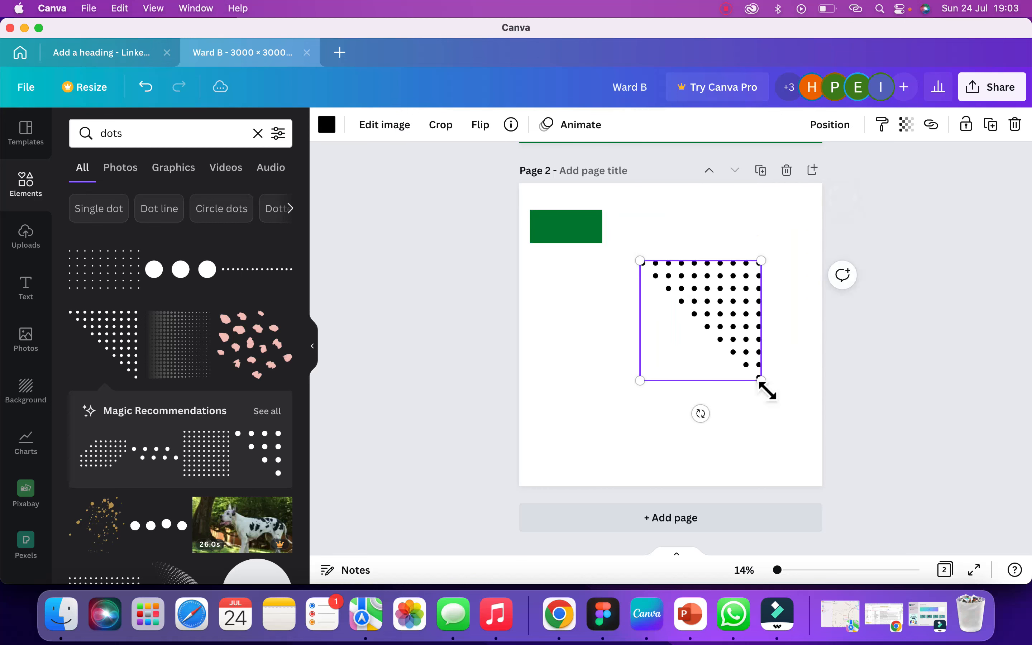
left_click_drag(763, 386, 707, 327)
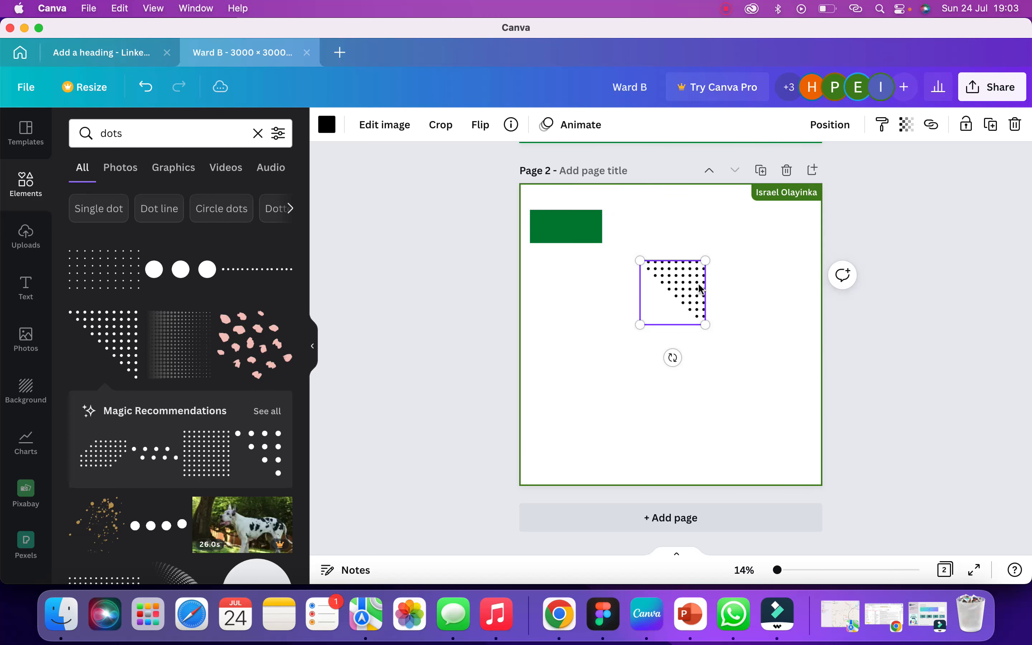
- Duplicate the small dot pattern and place the copy below the original
right_click(701, 290)
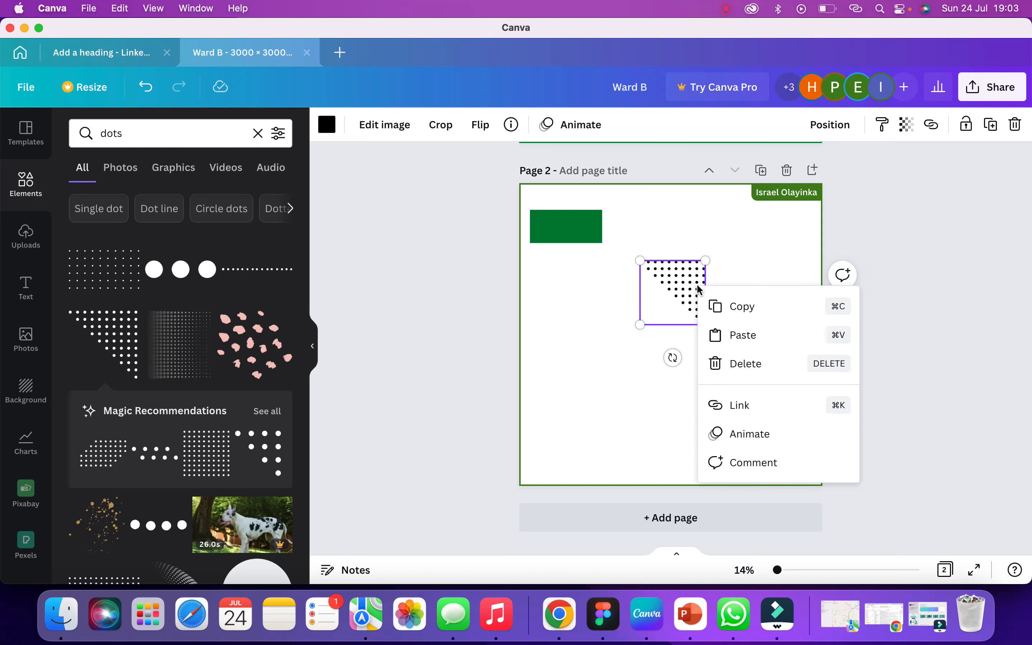
left_click(657, 370)
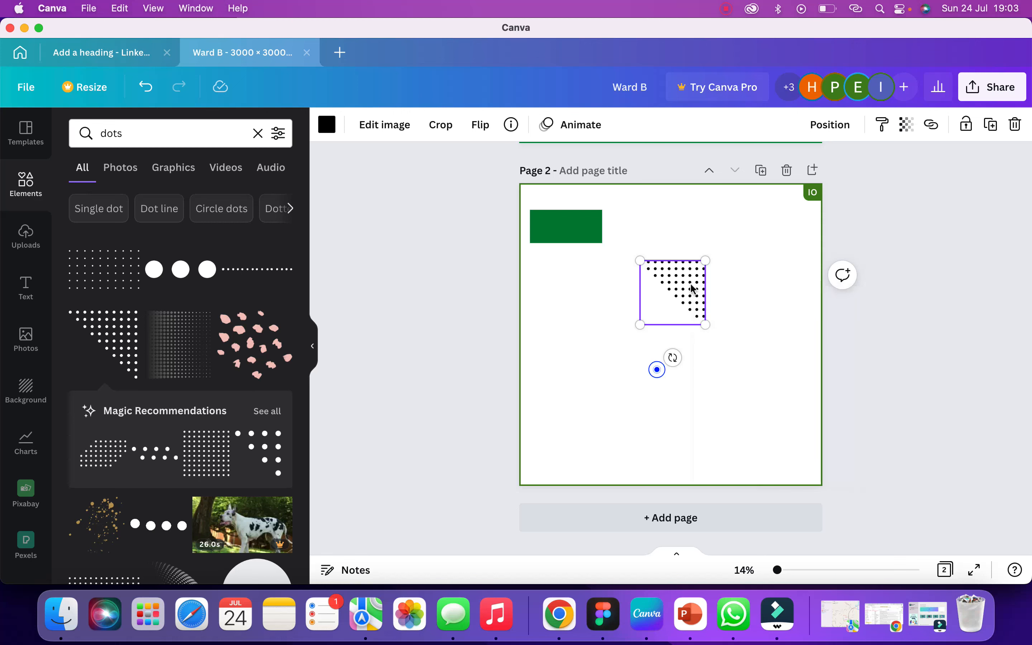
left_click(687, 286)
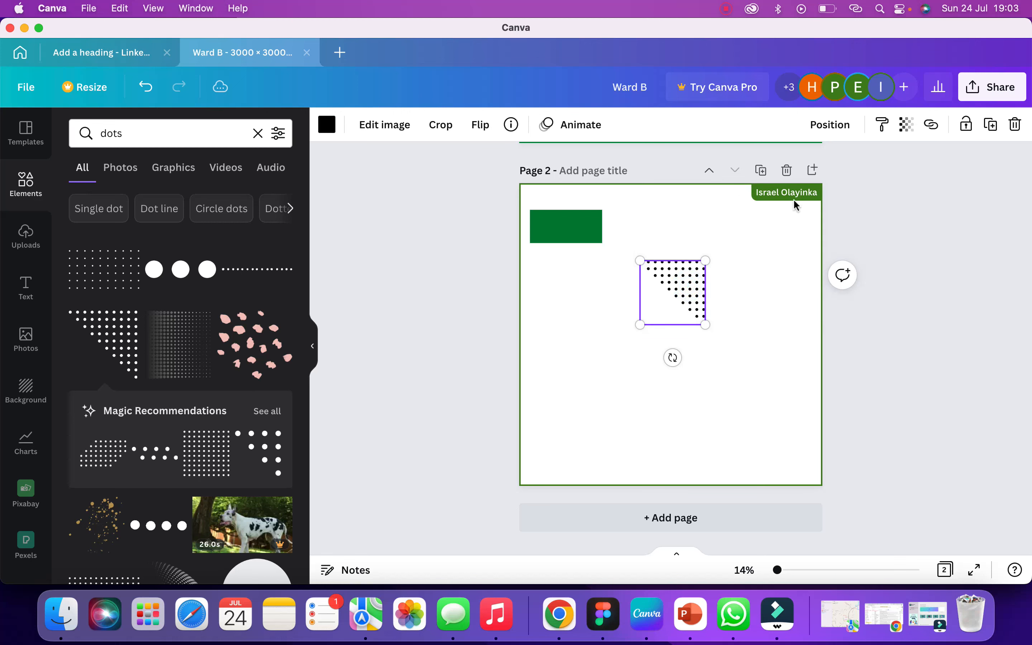
left_click(994, 124)
left_click_drag(691, 301, 692, 388)
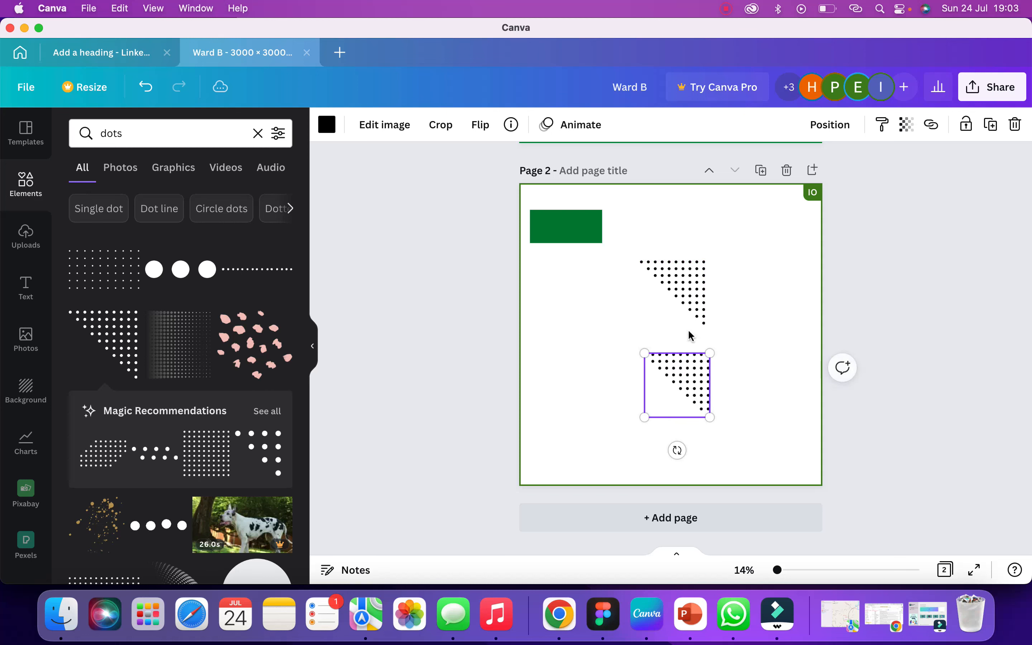
- Enlarge the original dot pattern flush into the page's upper-right corner and delete the duplicate
left_click_drag(695, 301, 809, 229)
left_click_drag(762, 260, 717, 308)
left_click(694, 367)
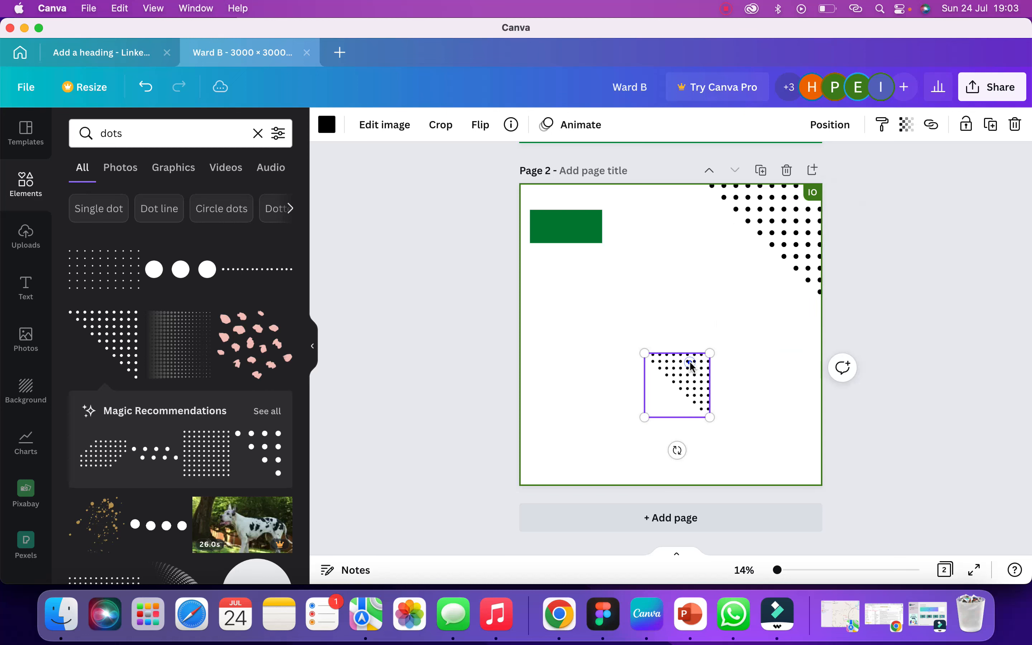
key("Delete")
- Set the transparency of the corner dot pattern to 10
left_click(790, 233)
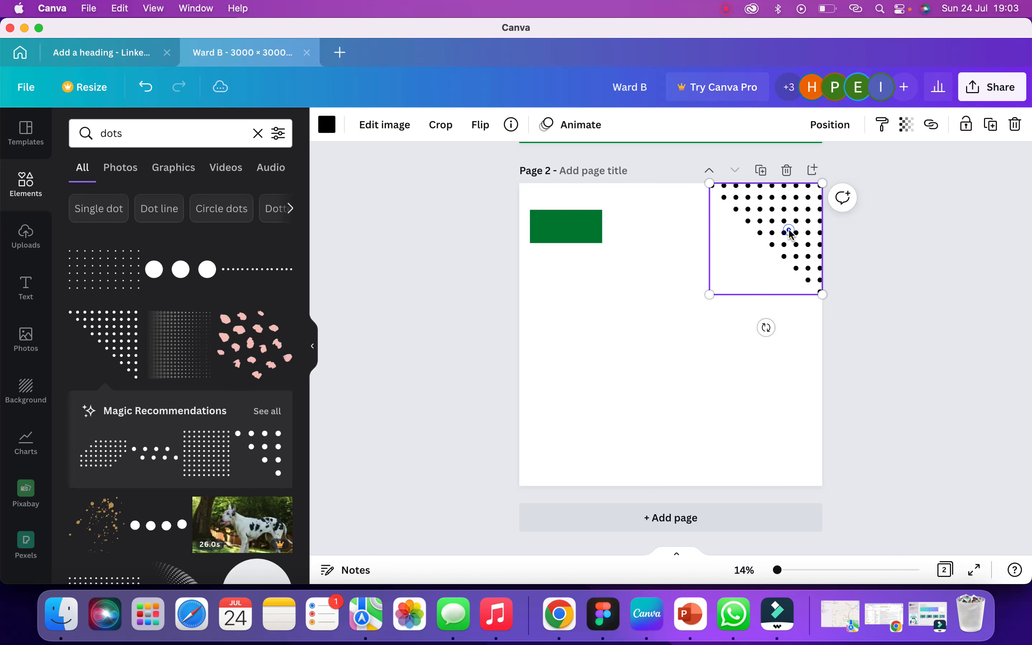
left_click(910, 127)
left_click_drag(845, 189, 800, 186)
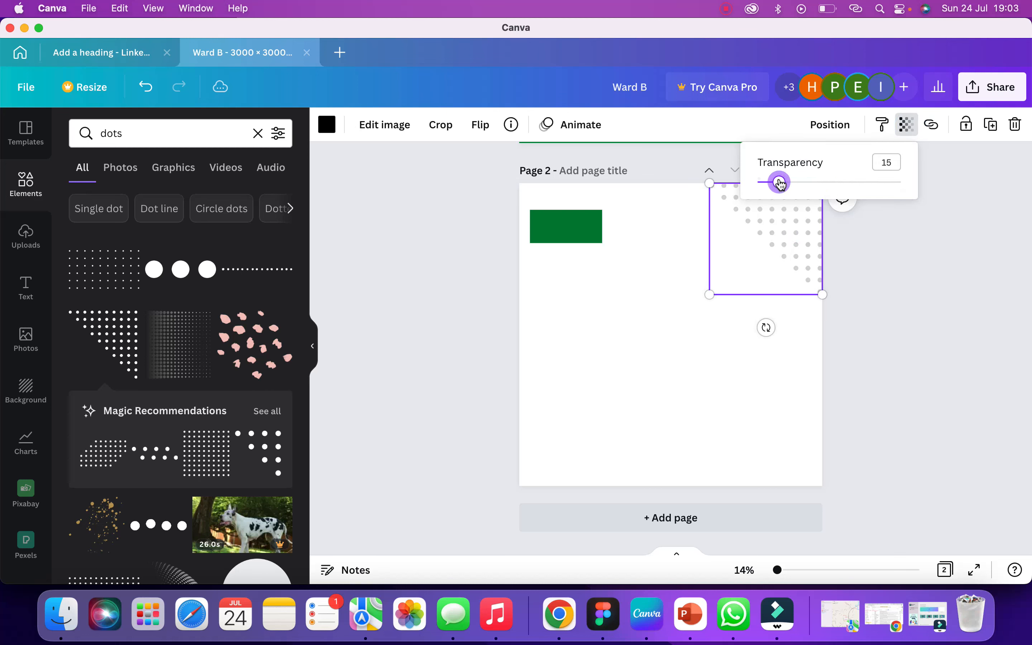
left_click(656, 247)
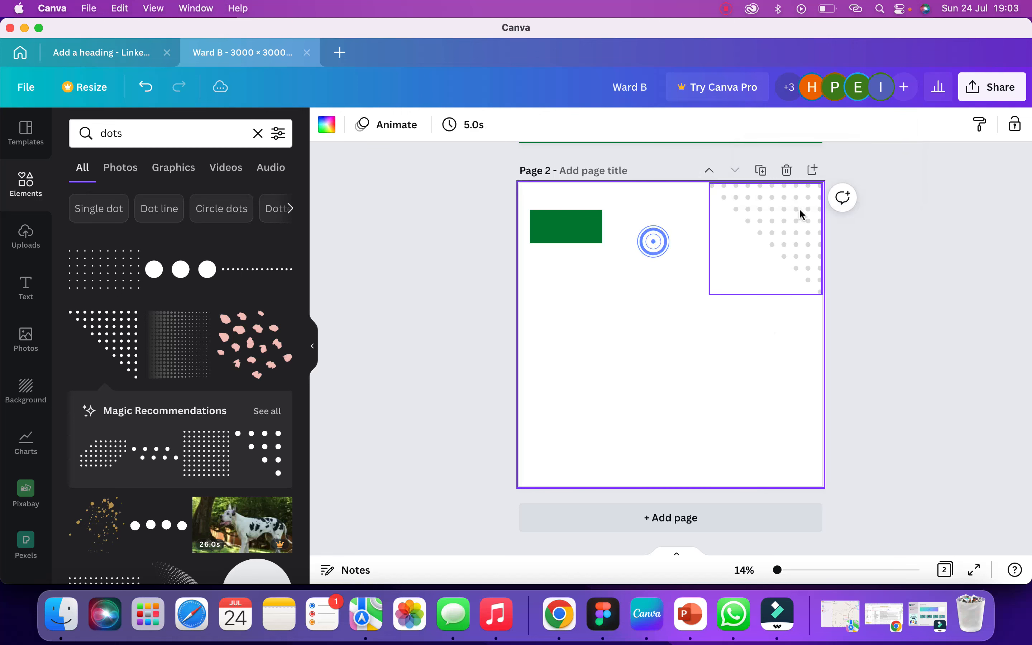
left_click(799, 209)
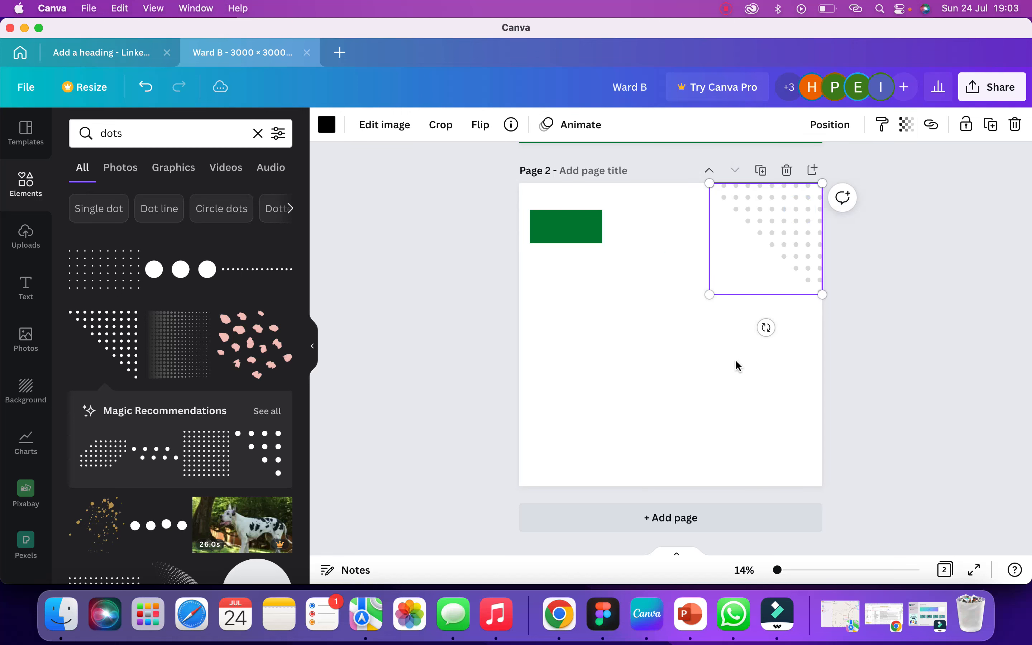
left_click(908, 125)
left_click_drag(775, 182, 775, 182)
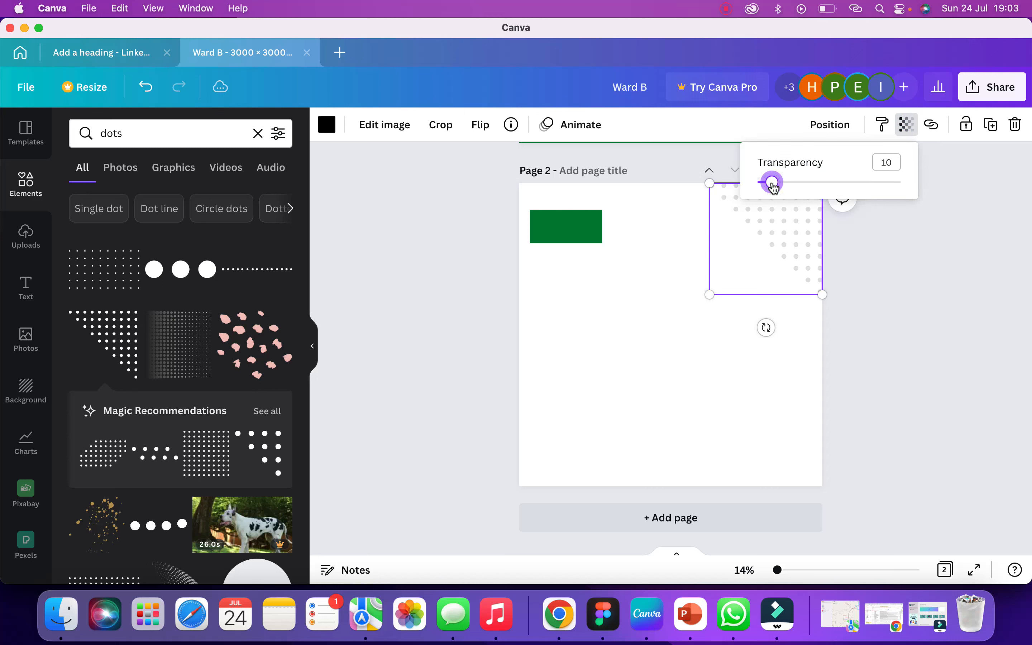
left_click(689, 251)
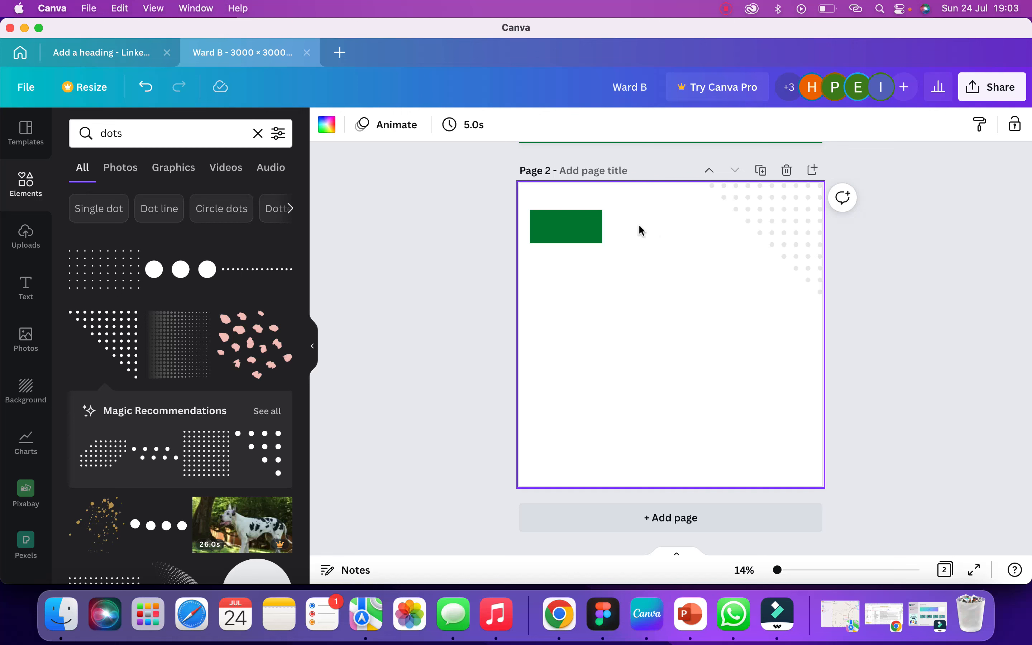
- Centre the green rectangle near the top of page 2 again and make it slightly smaller
left_click_drag(581, 229, 676, 234)
left_click(672, 353)
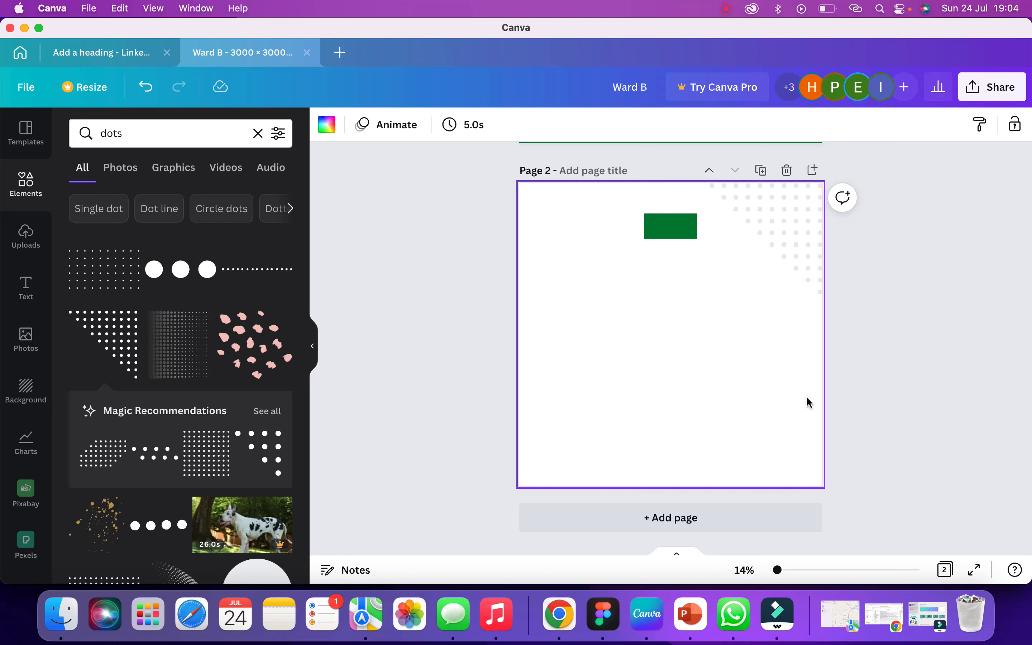
- Add a second green rectangle and stretch it into a full-width band along the bottom edge of page 2
left_click(29, 188)
left_click(160, 255)
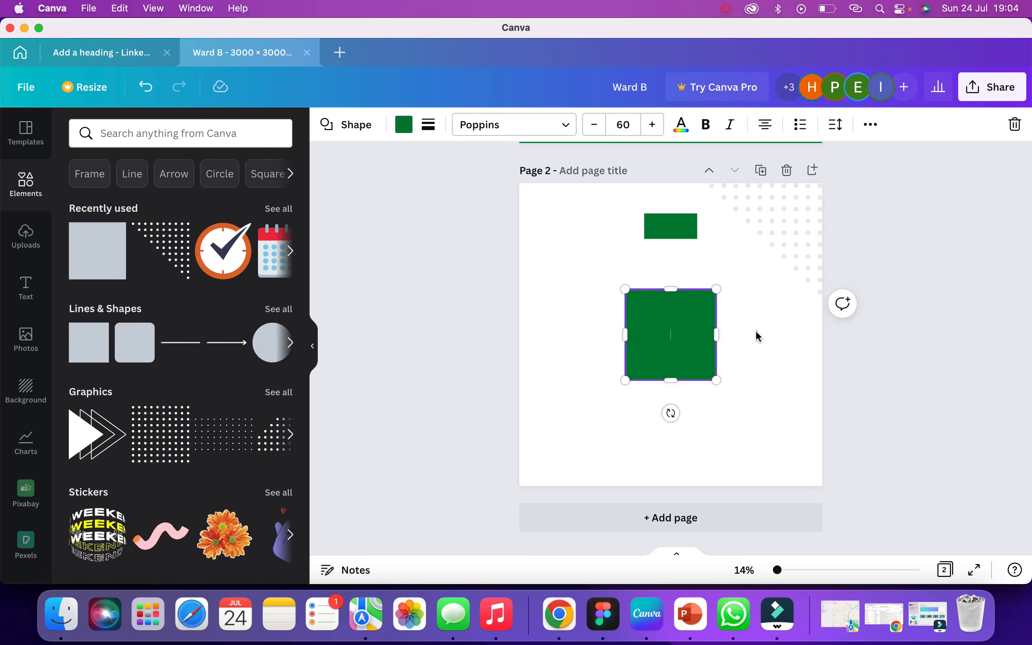
left_click_drag(682, 327, 832, 445)
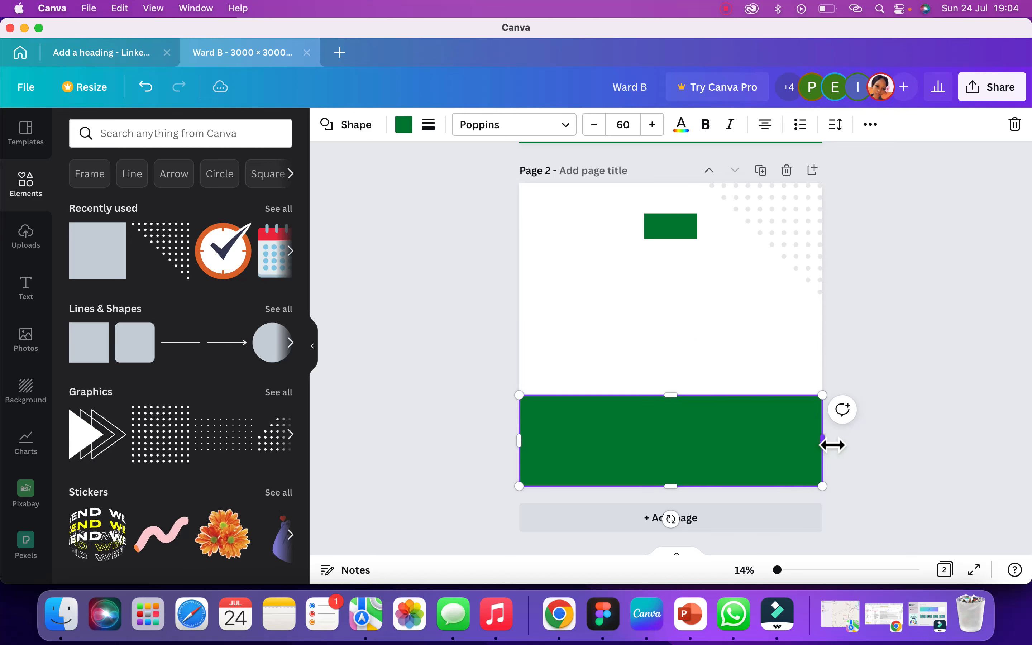
left_click_drag(681, 406, 681, 418)
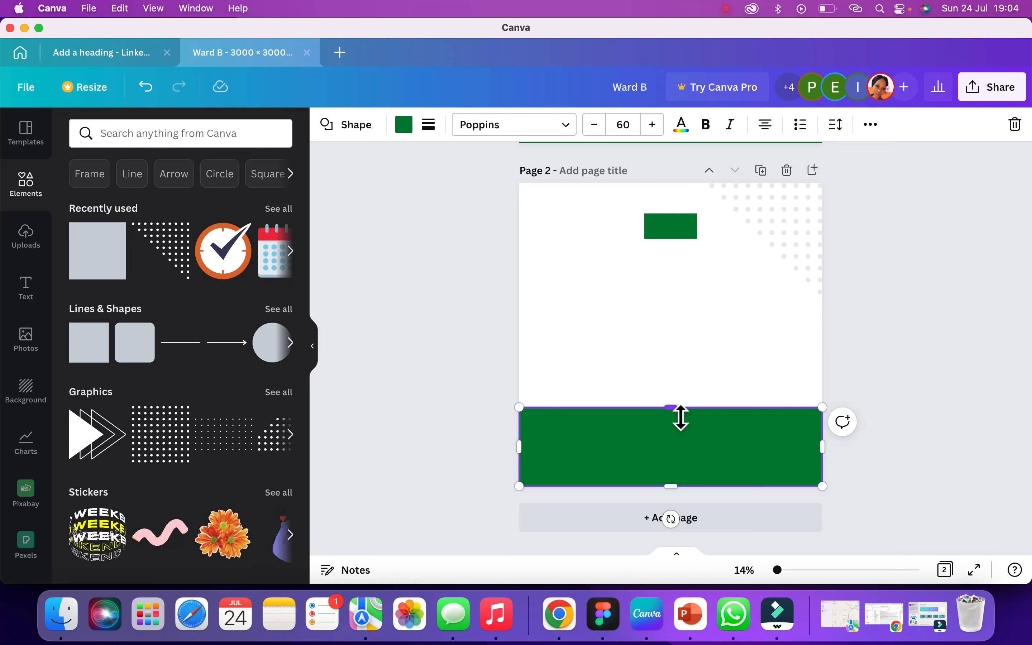
left_click_drag(681, 418, 680, 408)
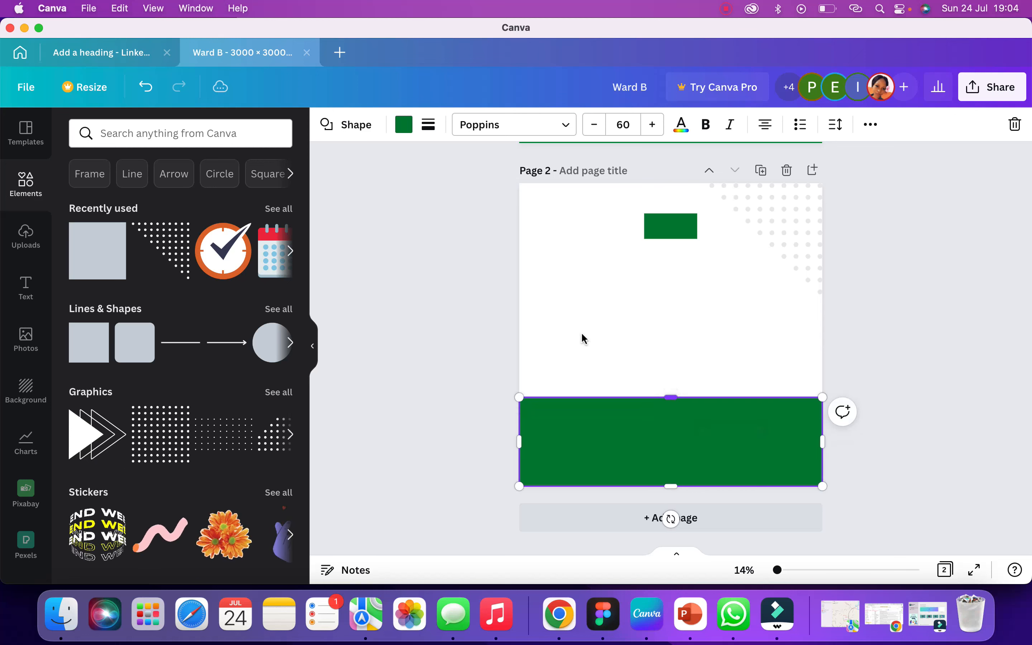
- Recolour the bottom band with the red from the document colours
left_click(404, 126)
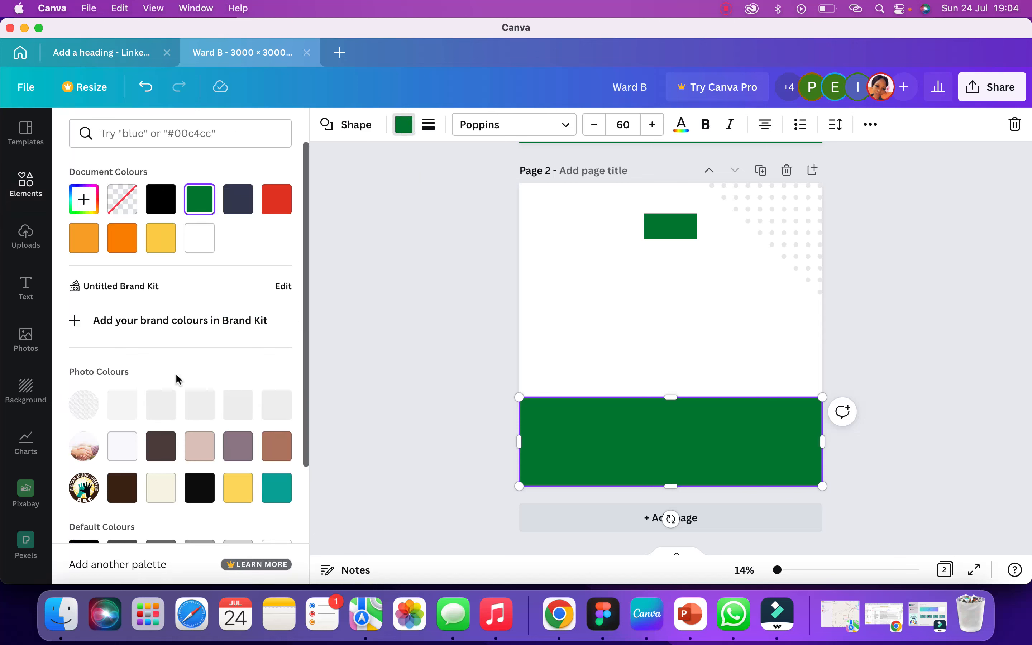
scroll(177, 375, "down", 5)
scroll(179, 341, "up", 3)
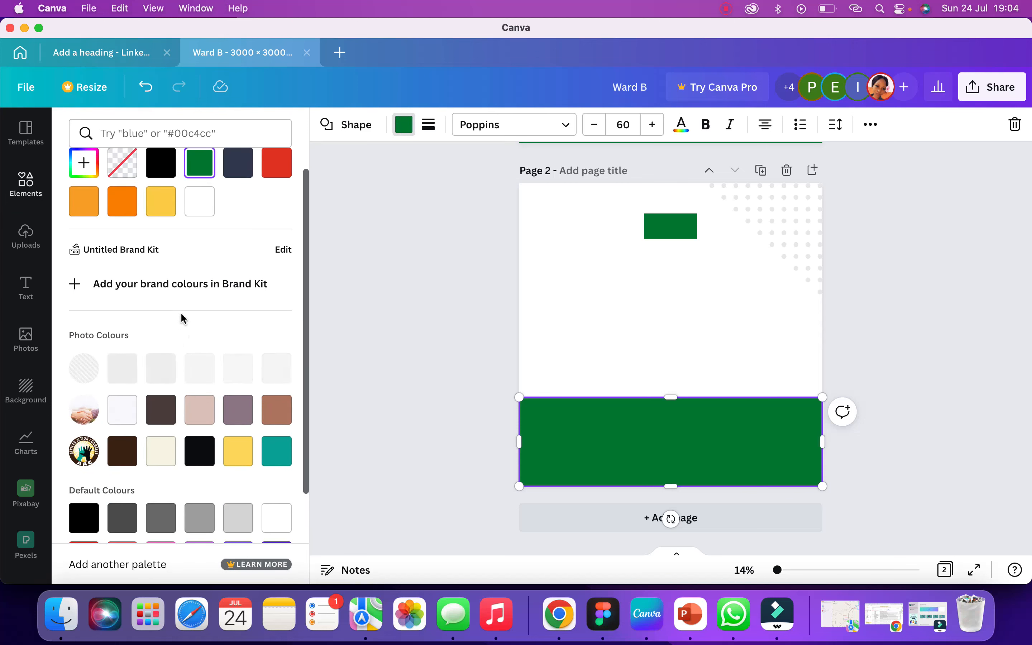
scroll(181, 314, "up", 2)
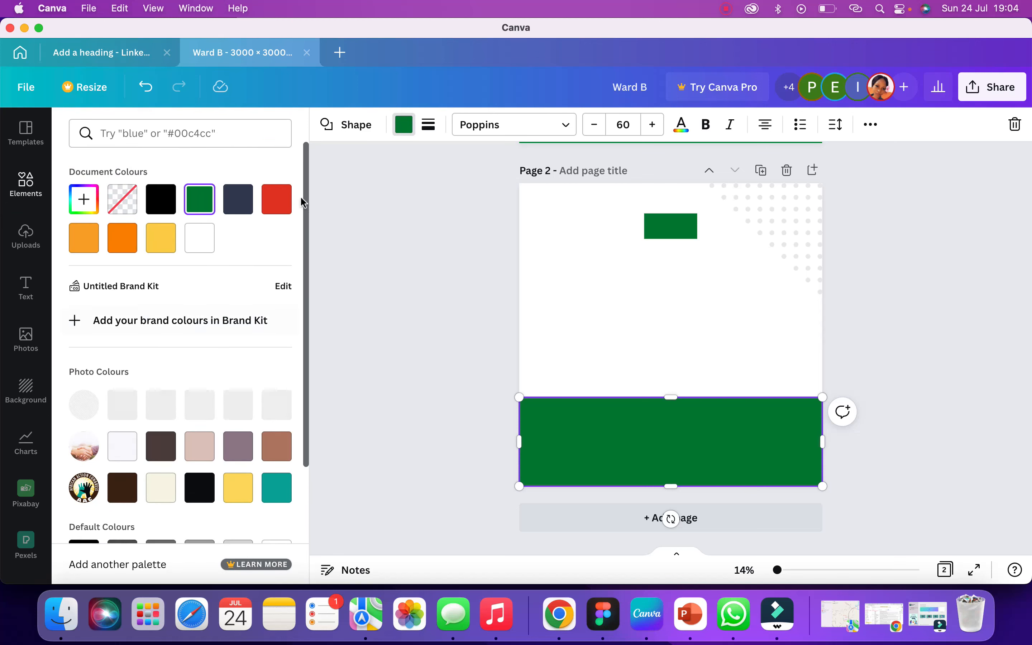
left_click(280, 207)
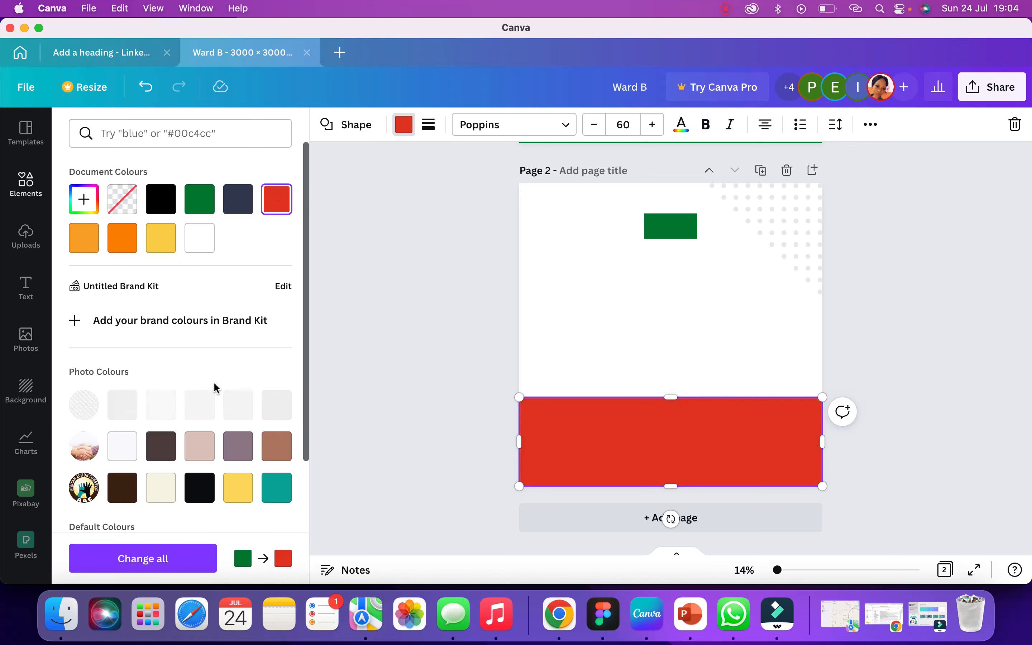
- Examine the colour choices for the red band, including the custom colour picker, the Brand Kit and the default colours
scroll(214, 396, "down", 3)
scroll(214, 397, "up", 3)
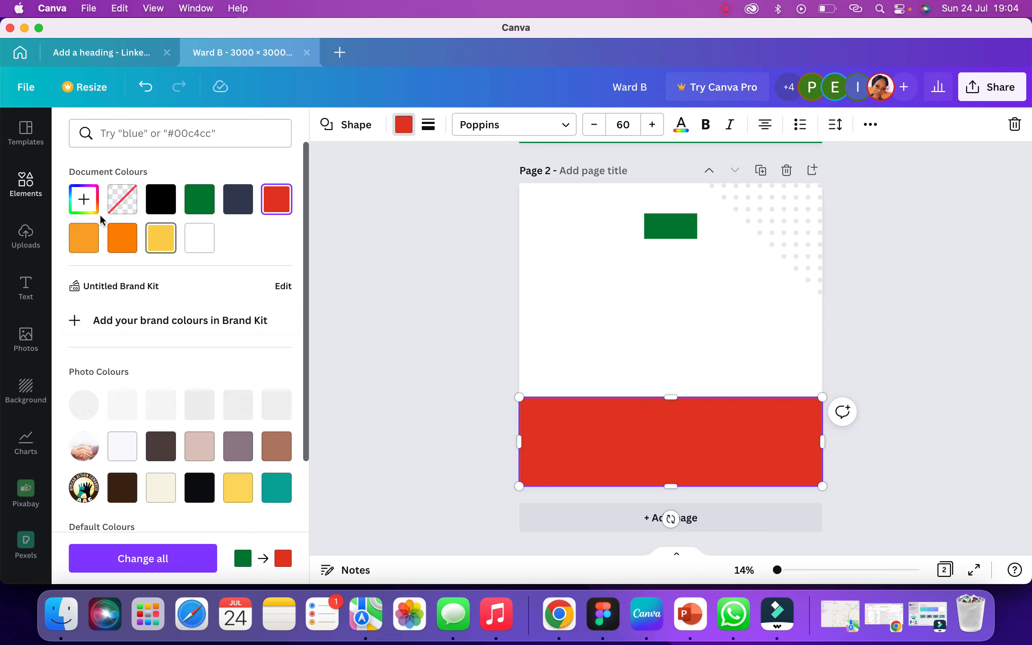
left_click(87, 201)
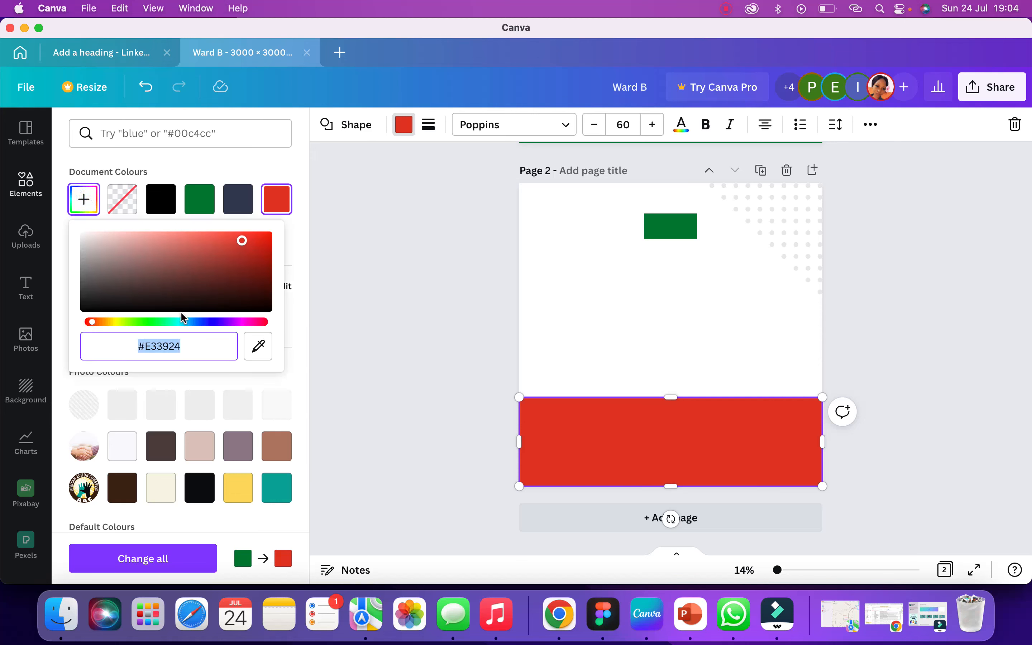
left_click(290, 328)
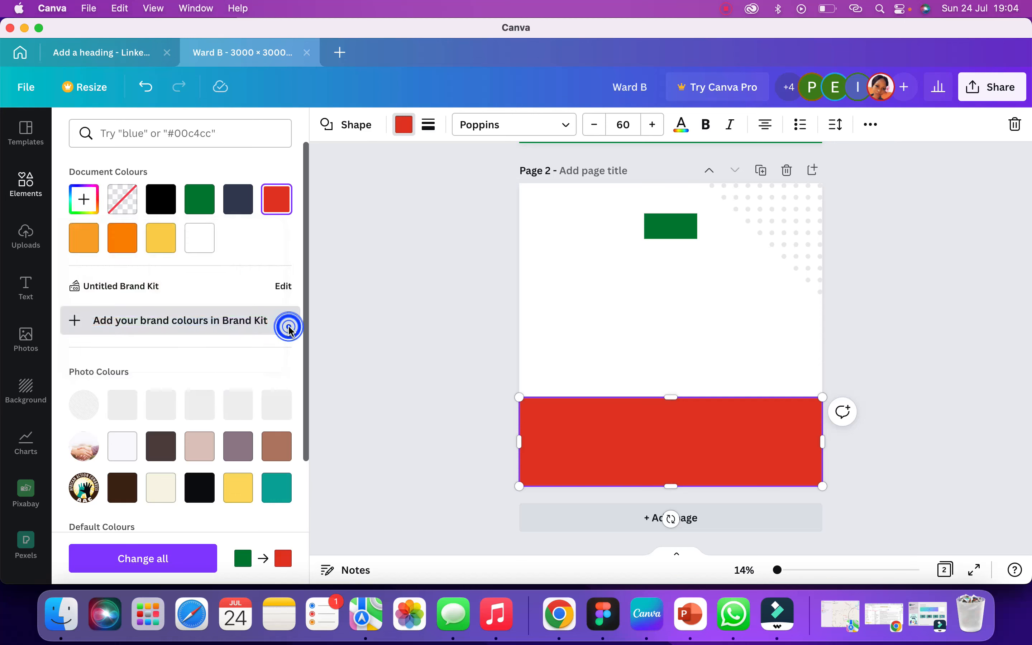
left_click(287, 325)
left_click(842, 101)
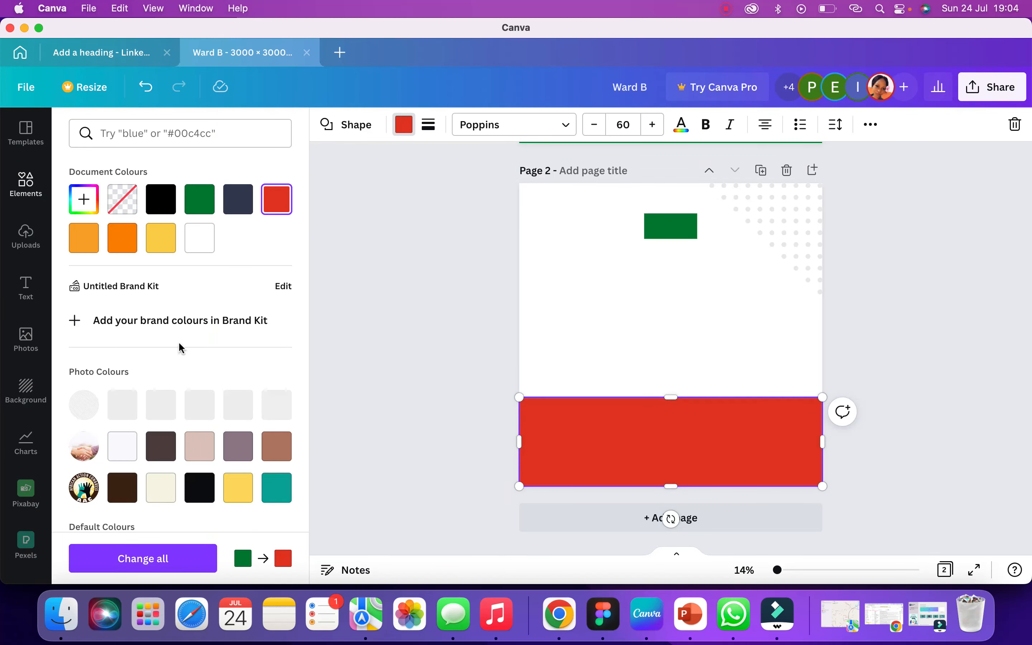
scroll(212, 335, "down", 2)
scroll(212, 335, "up", 2)
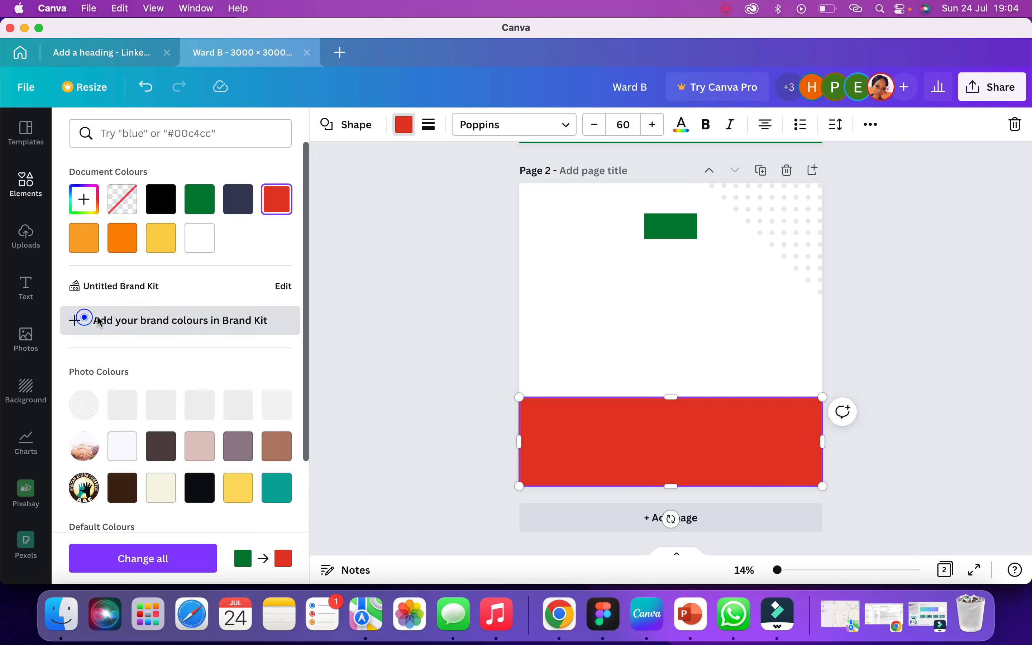
left_click(85, 320)
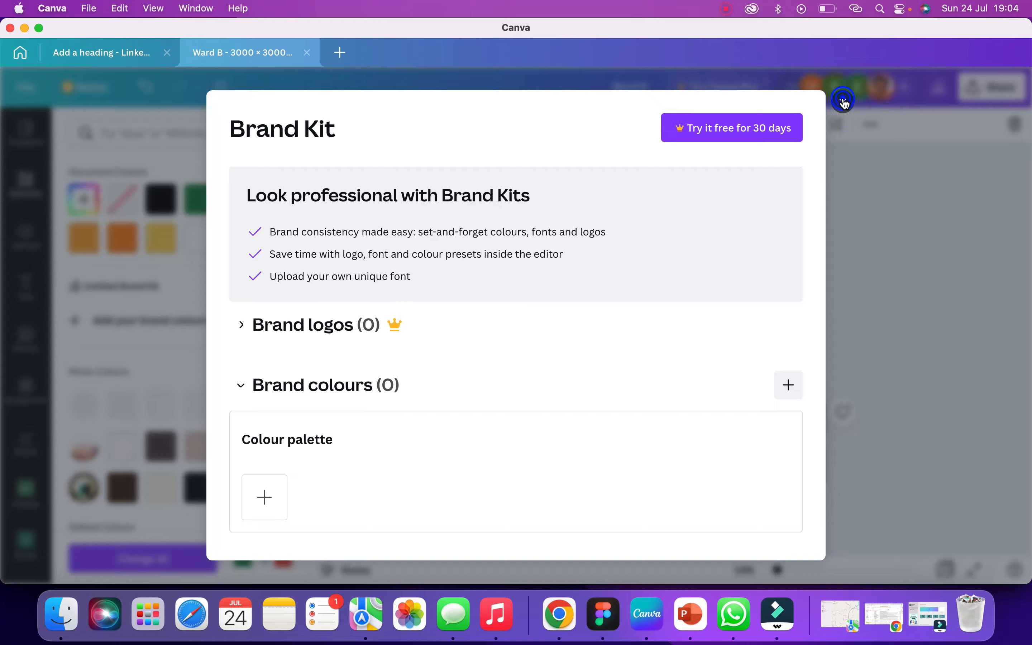
left_click(844, 101)
scroll(215, 456, "down", 3)
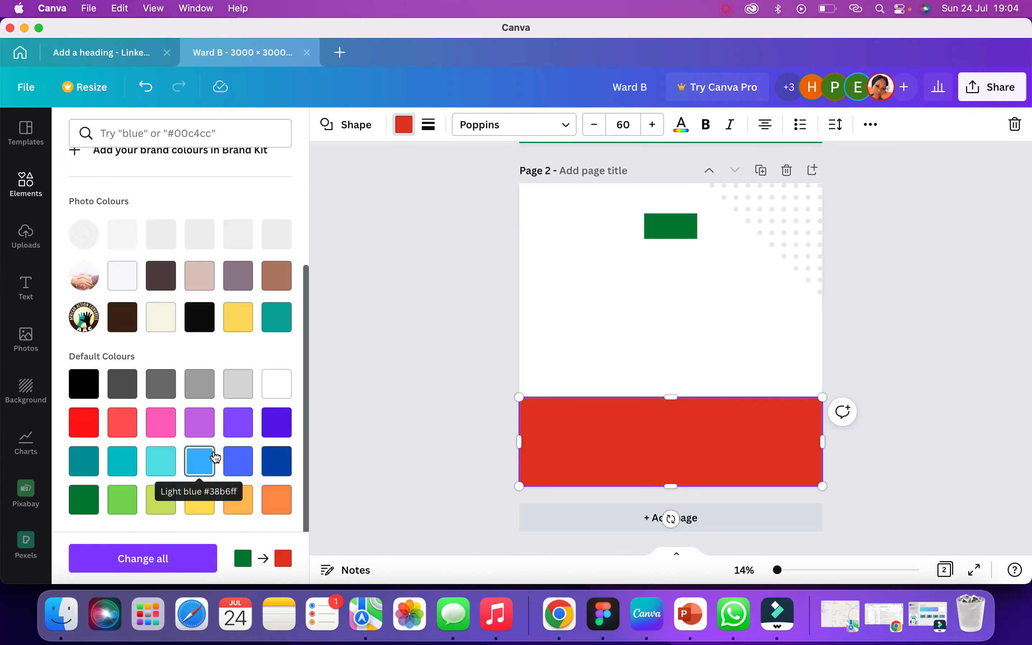
scroll(214, 456, "up", 5)
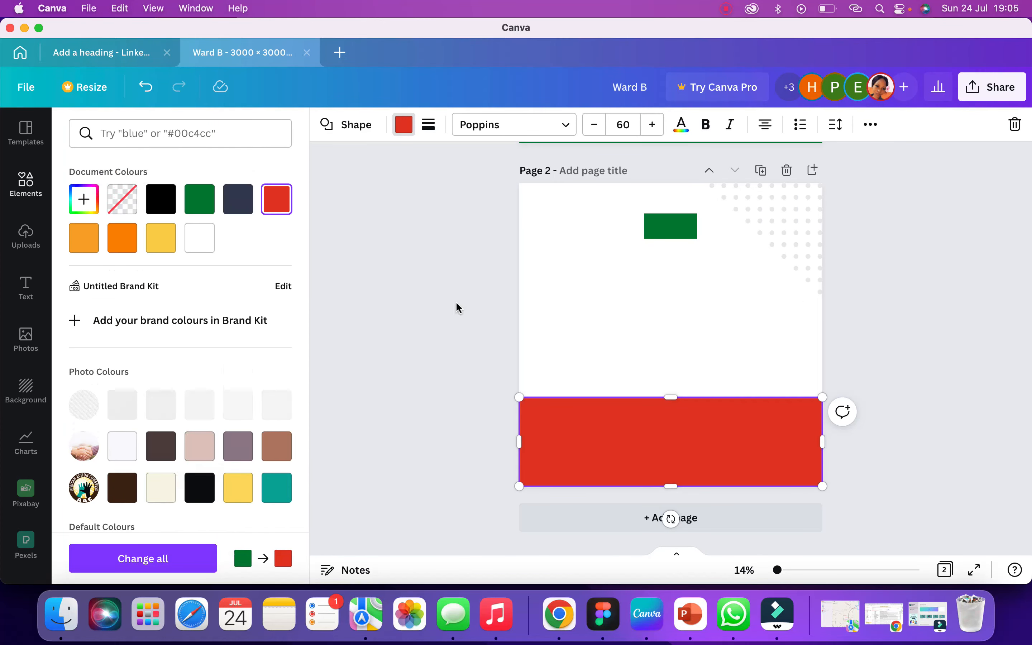
- Make the red band along the bottom of page 2 shorter by lowering its upper edge
left_click(700, 365)
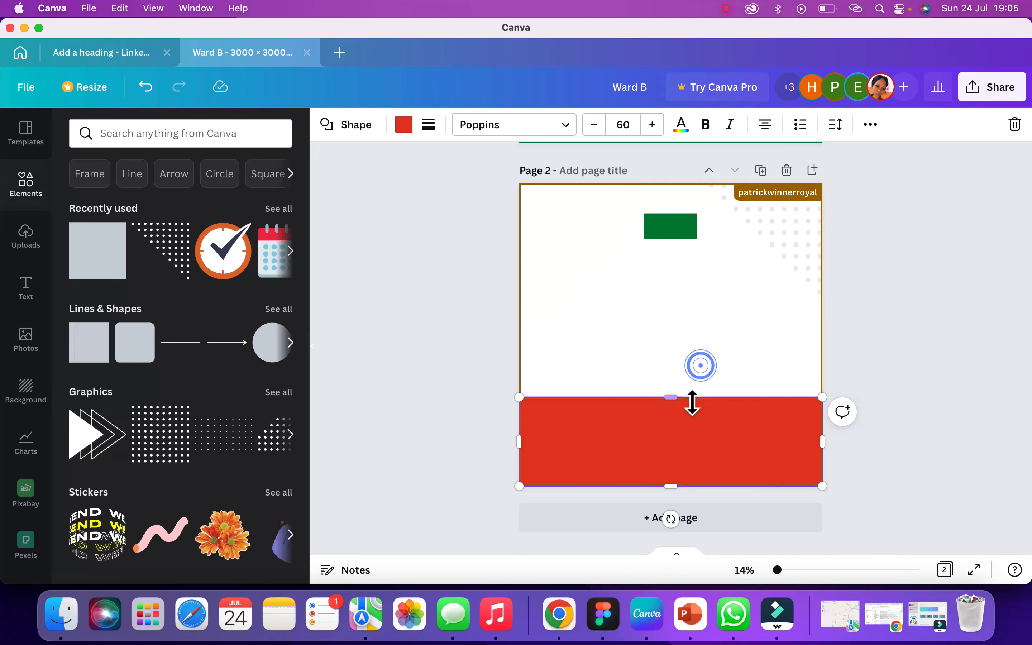
left_click_drag(673, 397, 683, 425)
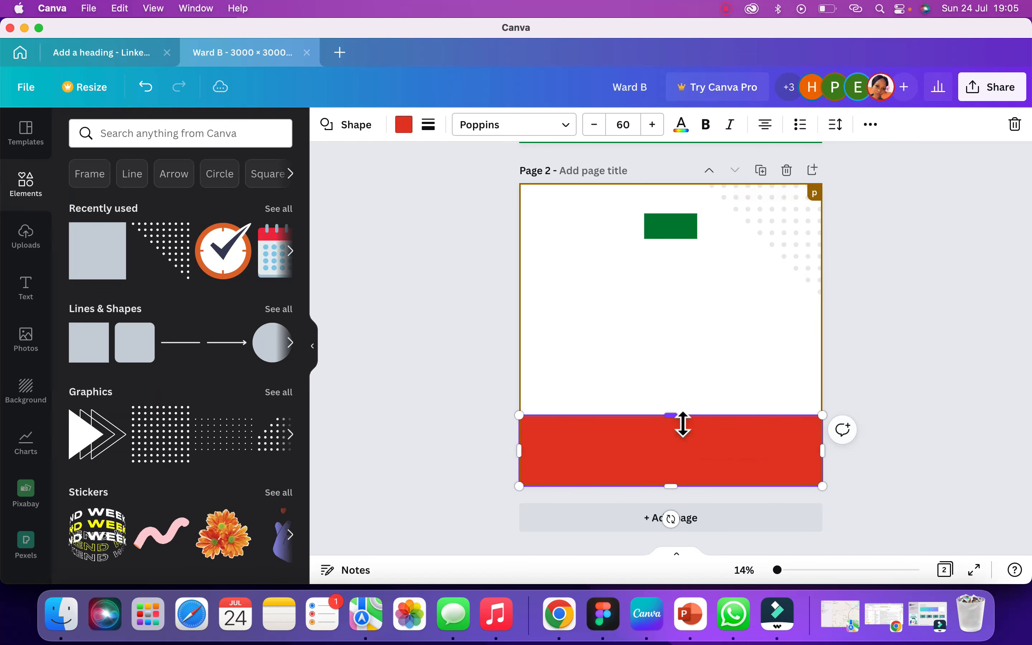
left_click(691, 329)
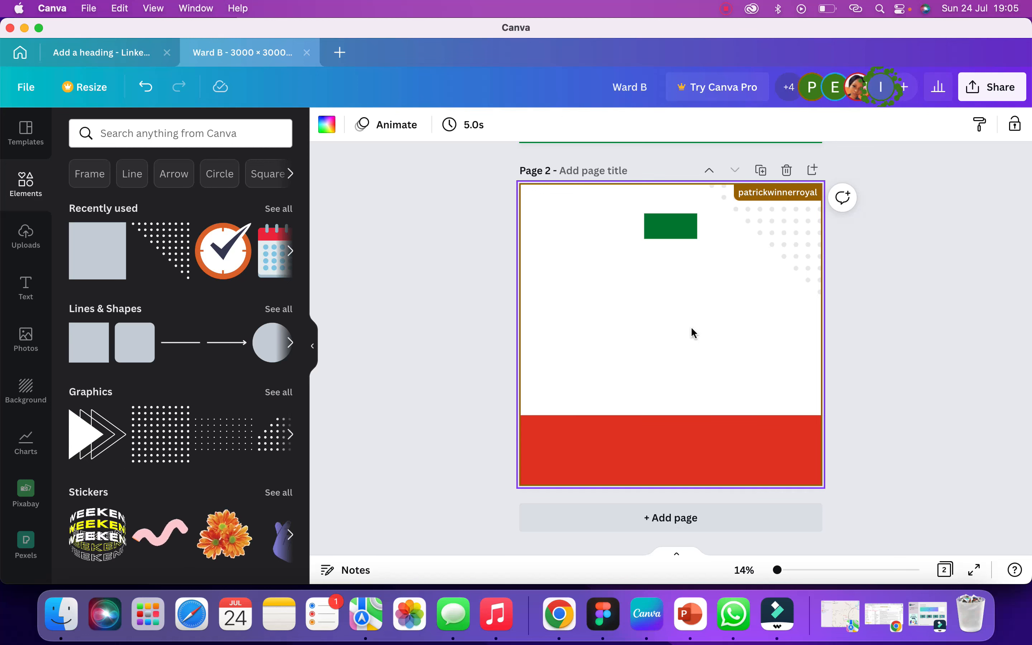
- Add a white rectangle and place it as a long, thin bar on the left part of the red band
left_click(103, 259)
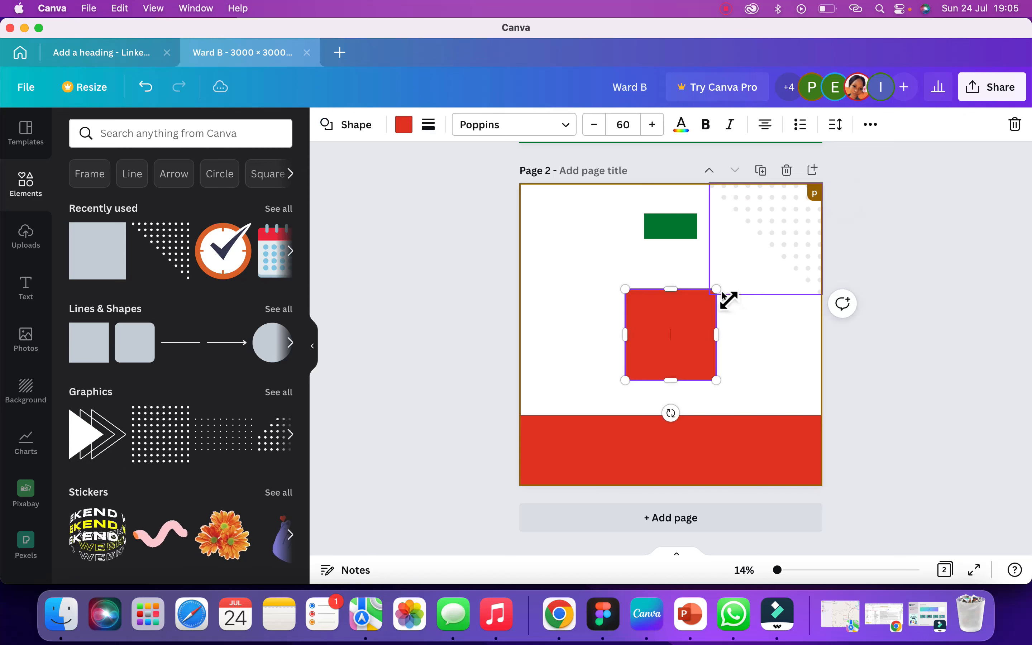
left_click_drag(727, 300, 735, 335)
left_click(404, 124)
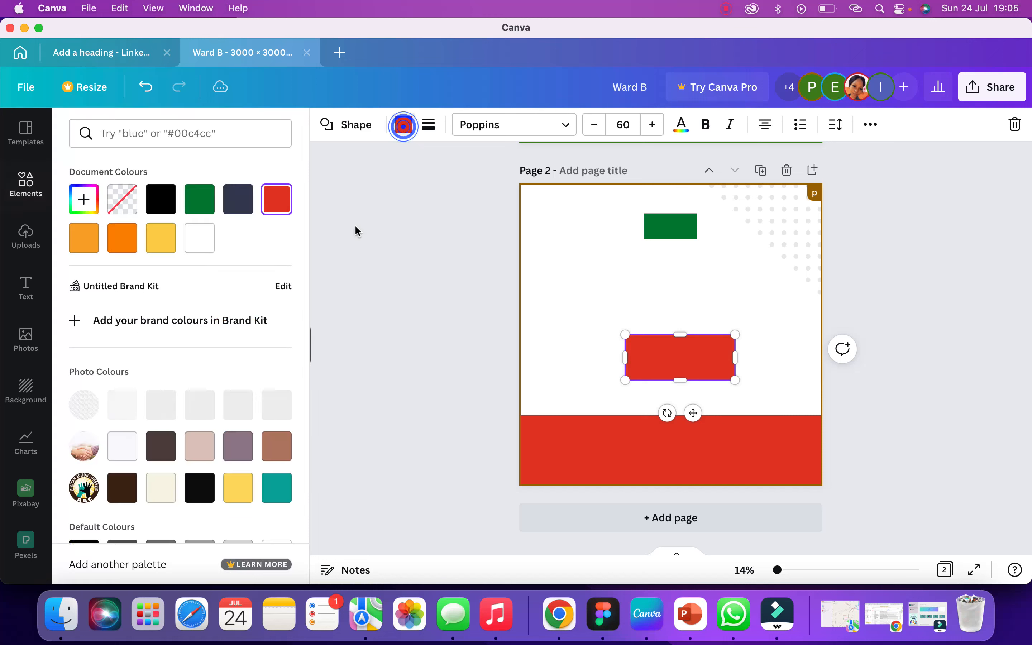
left_click(207, 240)
left_click_drag(688, 367, 700, 442)
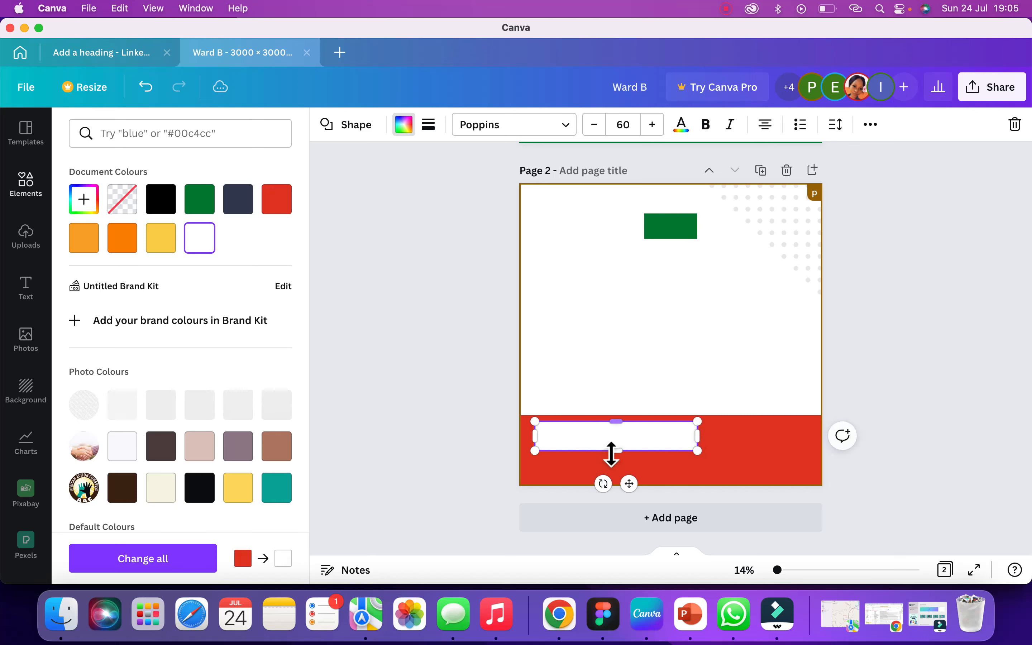
left_click_drag(622, 431, 624, 433)
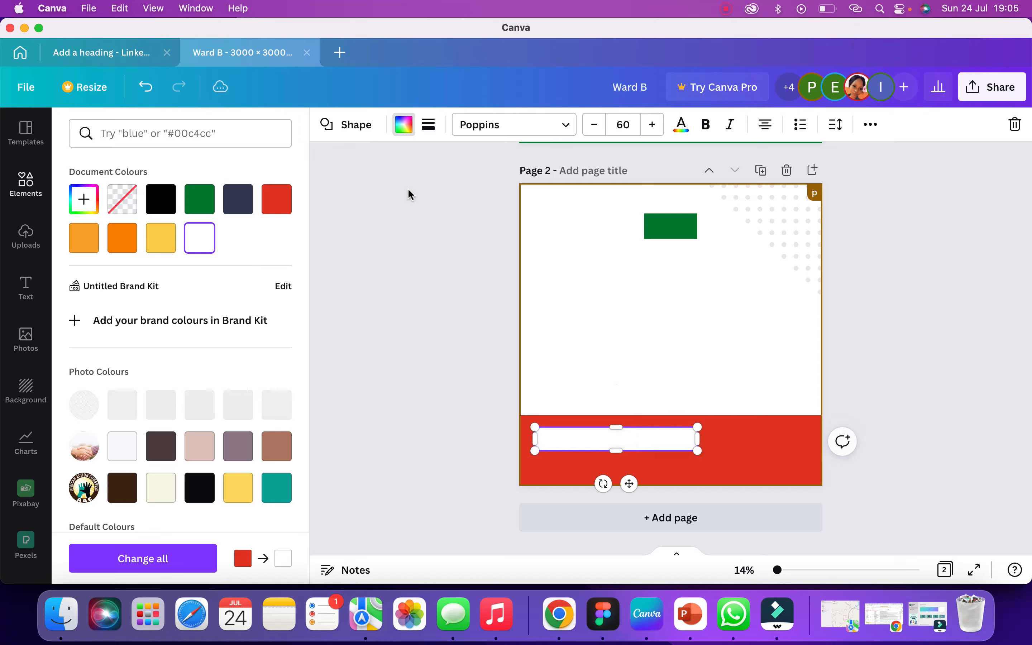
- Change the white bar on the red band to the pill shape with fully rounded ends
left_click(347, 126)
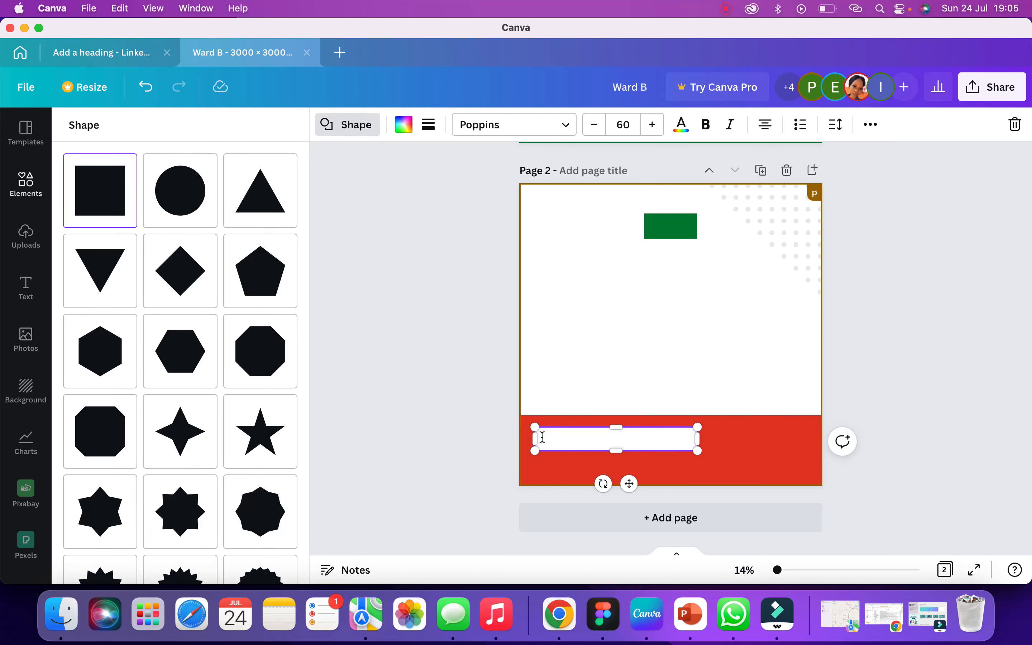
scroll(536, 445, "up", 5)
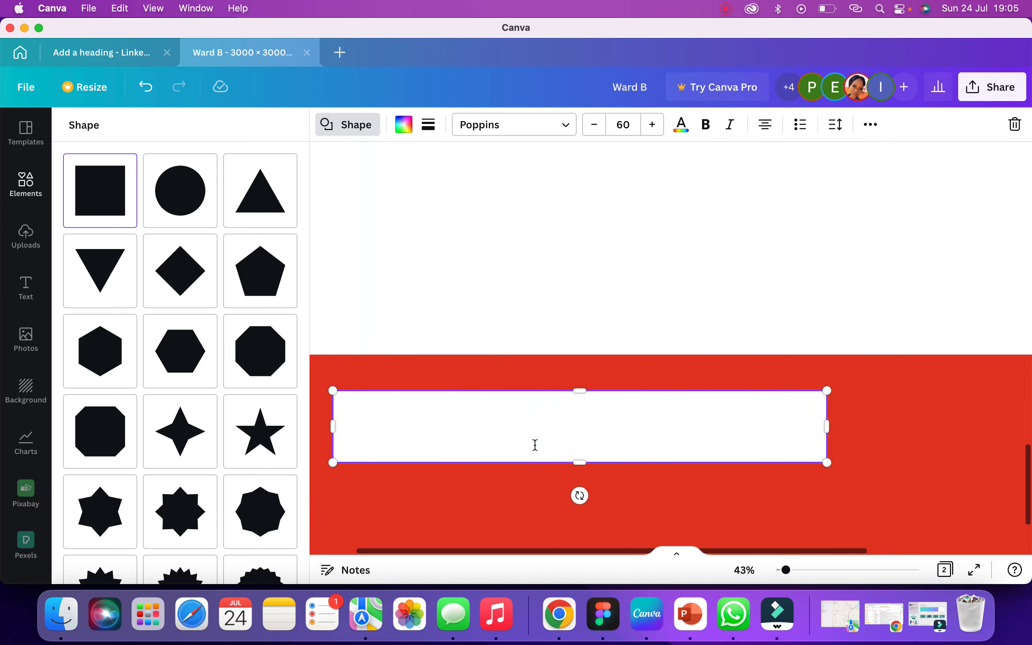
scroll(471, 423, "left", 2)
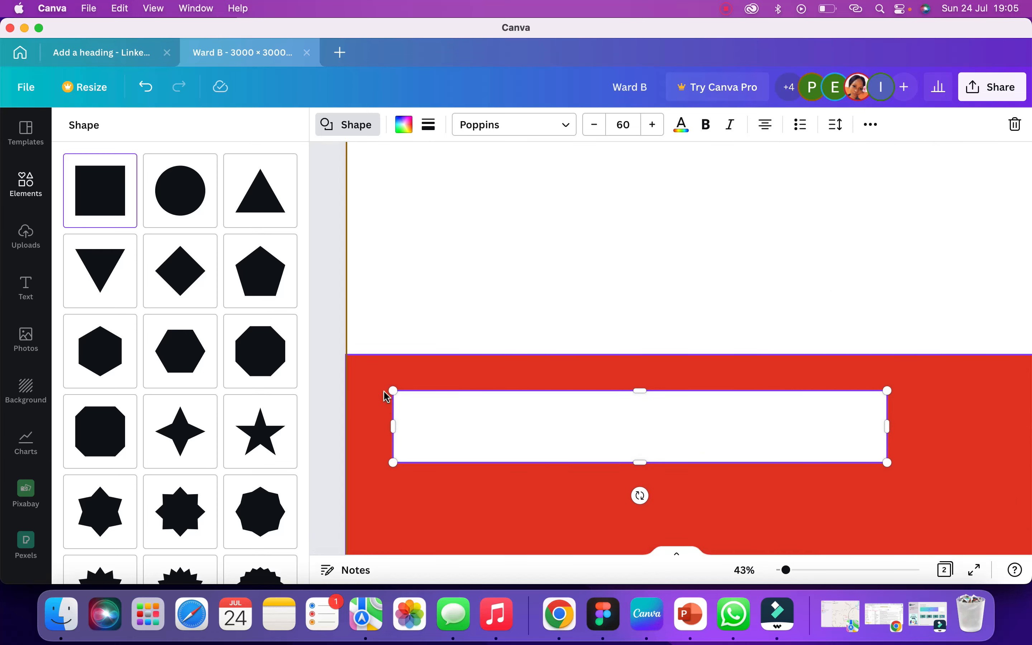
scroll(164, 417, "down", 3)
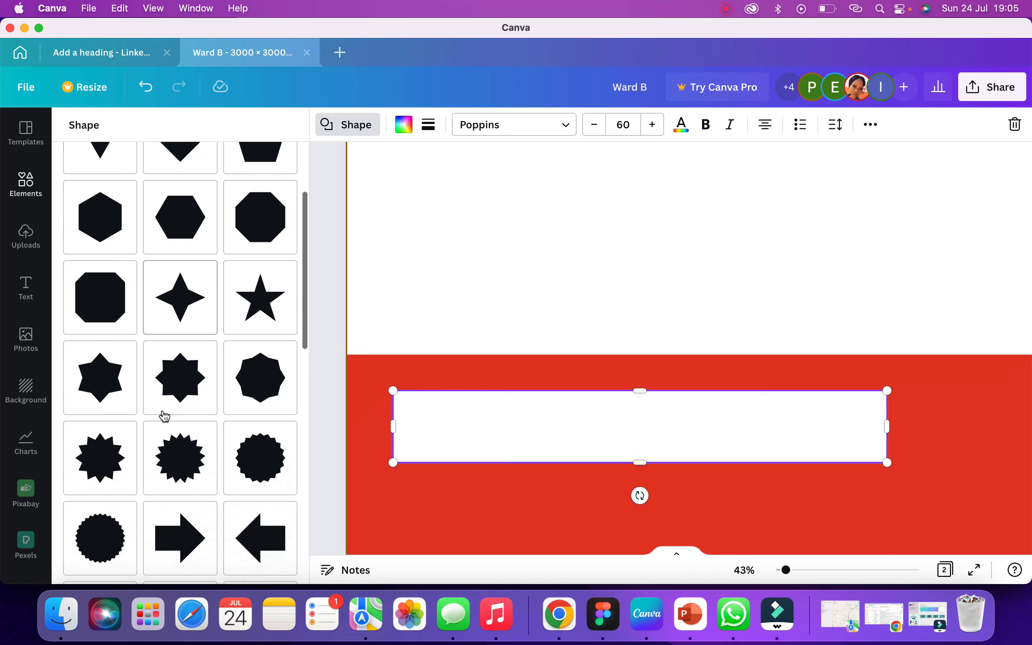
scroll(164, 417, "down", 10)
scroll(165, 416, "down", 5)
scroll(165, 417, "up", 5)
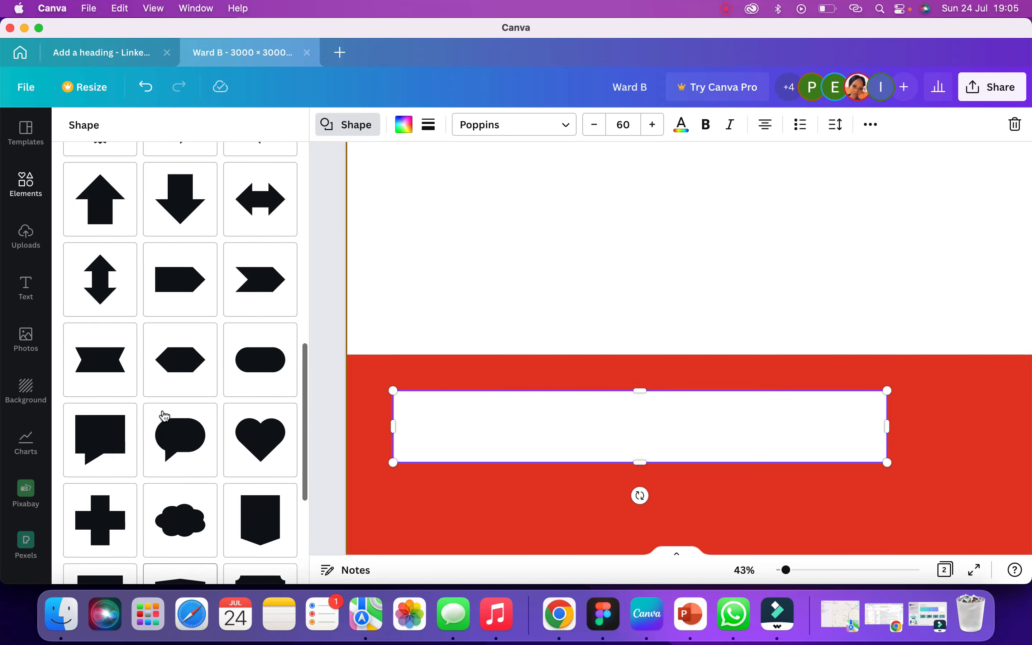
left_click(261, 382)
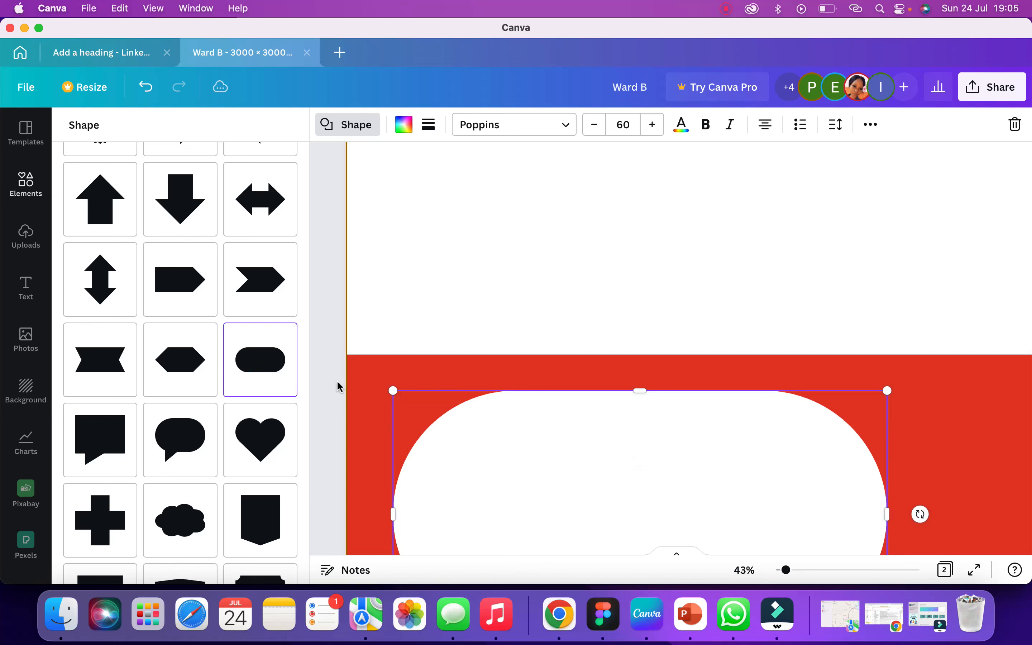
scroll(202, 304, "up", 10)
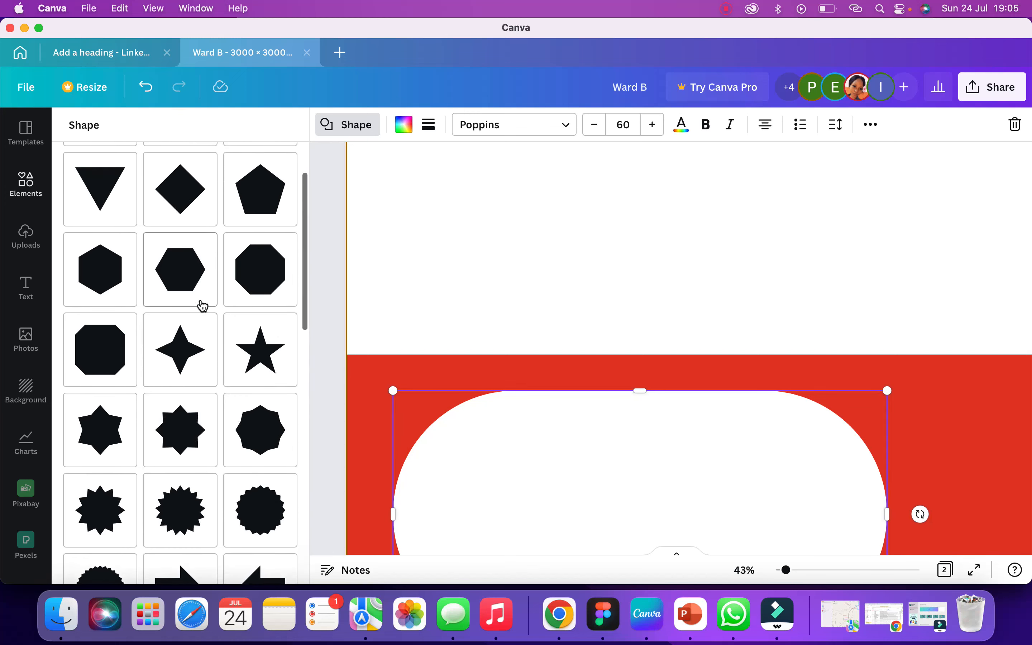
scroll(203, 306, "down", 8)
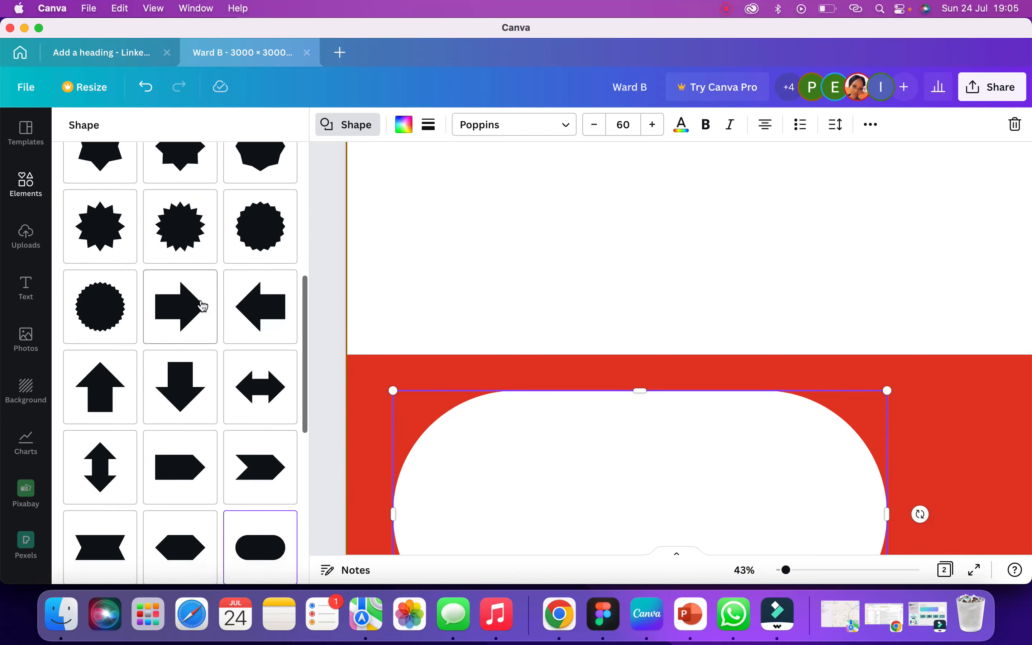
scroll(203, 306, "down", 8)
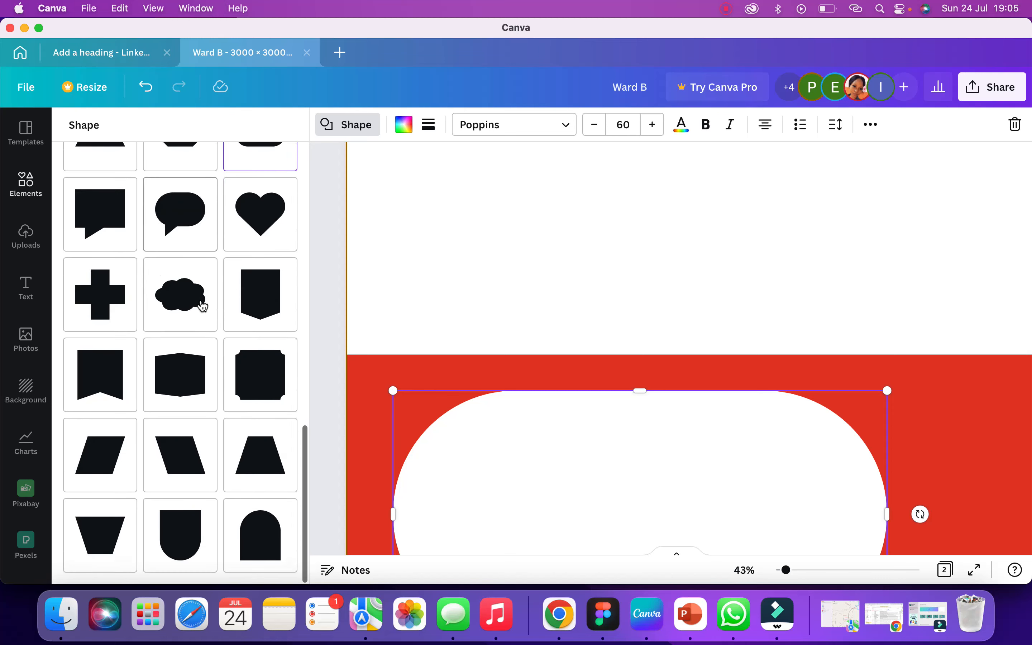
- Flatten the white pill to fit inside the red band and shorten its width
left_click(599, 334)
scroll(599, 336, "down", 6)
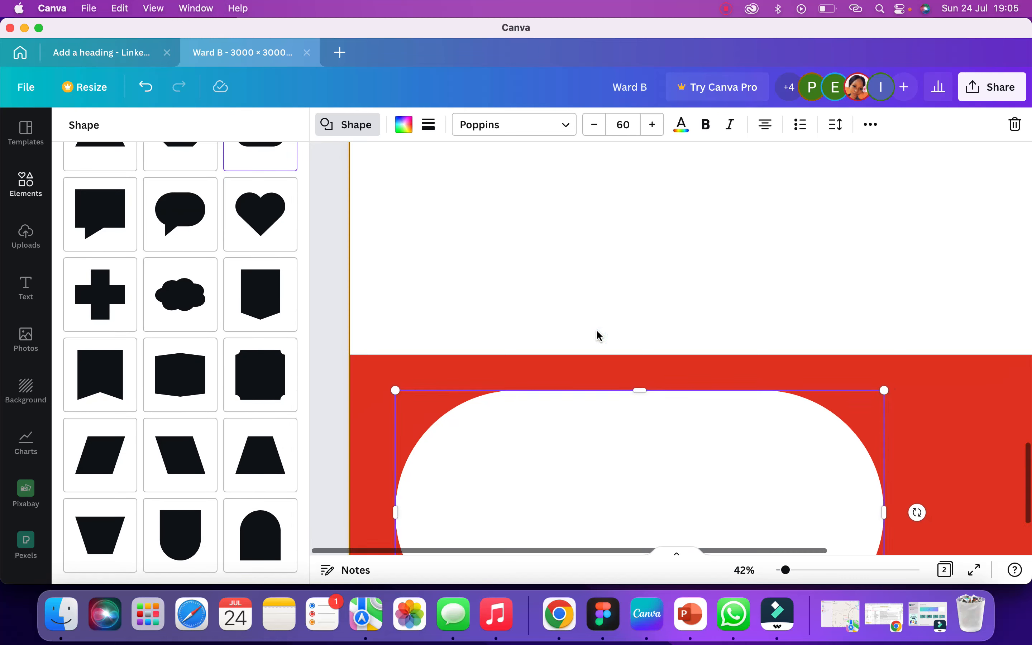
left_click_drag(596, 516, 603, 457)
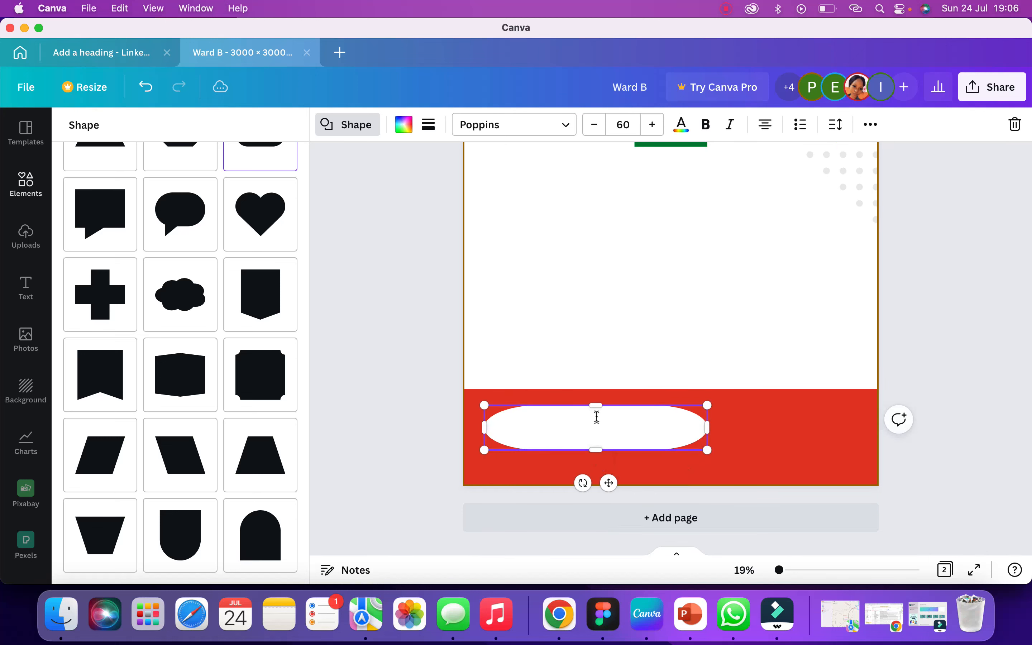
left_click_drag(716, 436, 632, 435)
- Delete the white pill shape from the red band
left_click(544, 428)
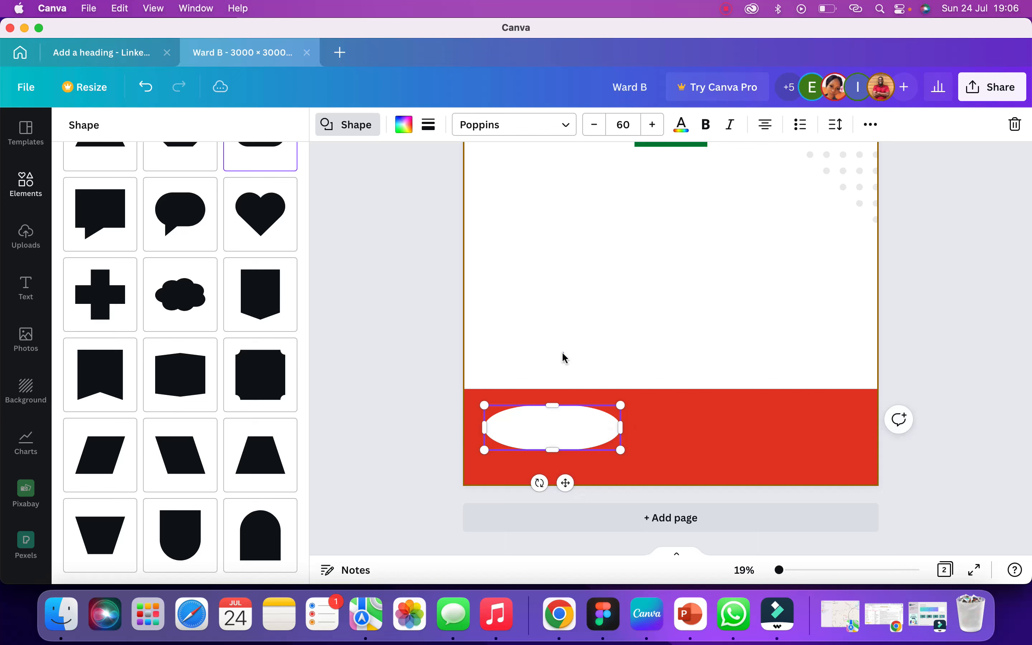
left_click(563, 435)
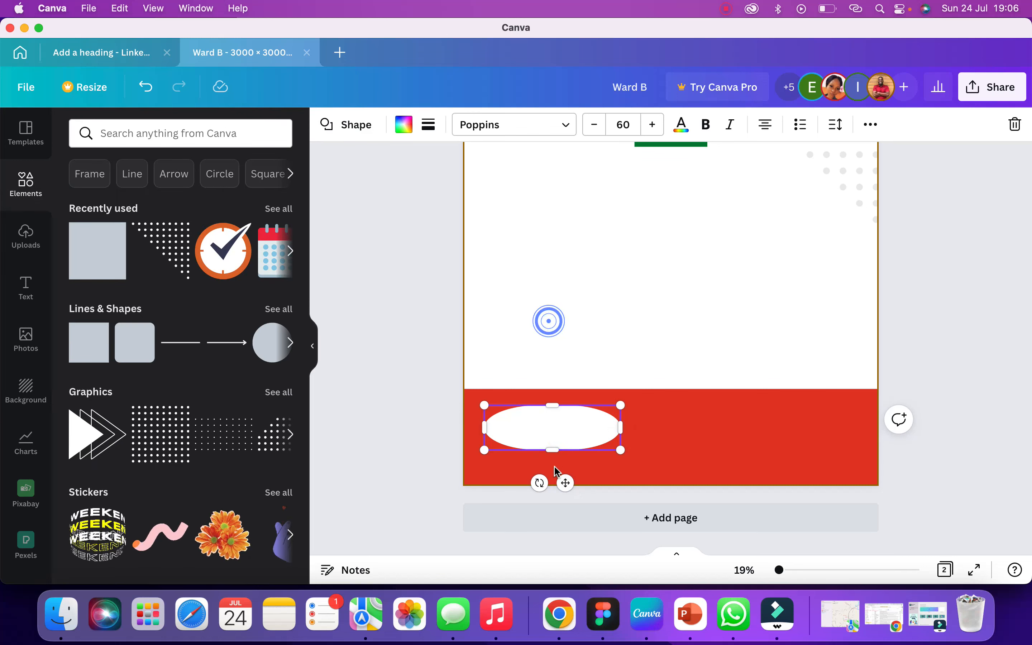
left_click(617, 341)
left_click(601, 429)
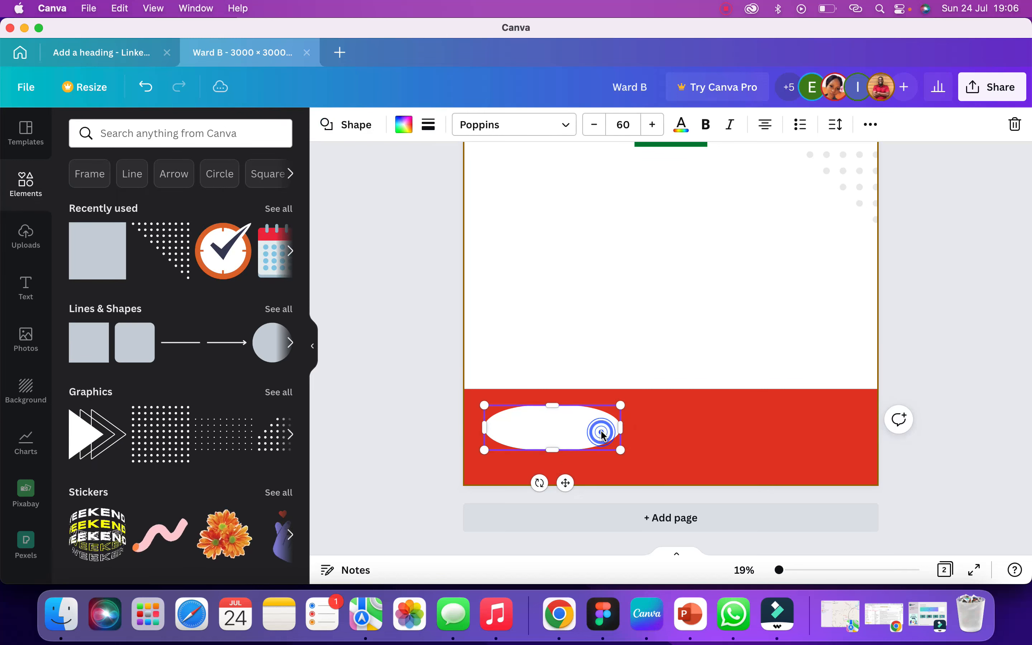
key("BackSpace")
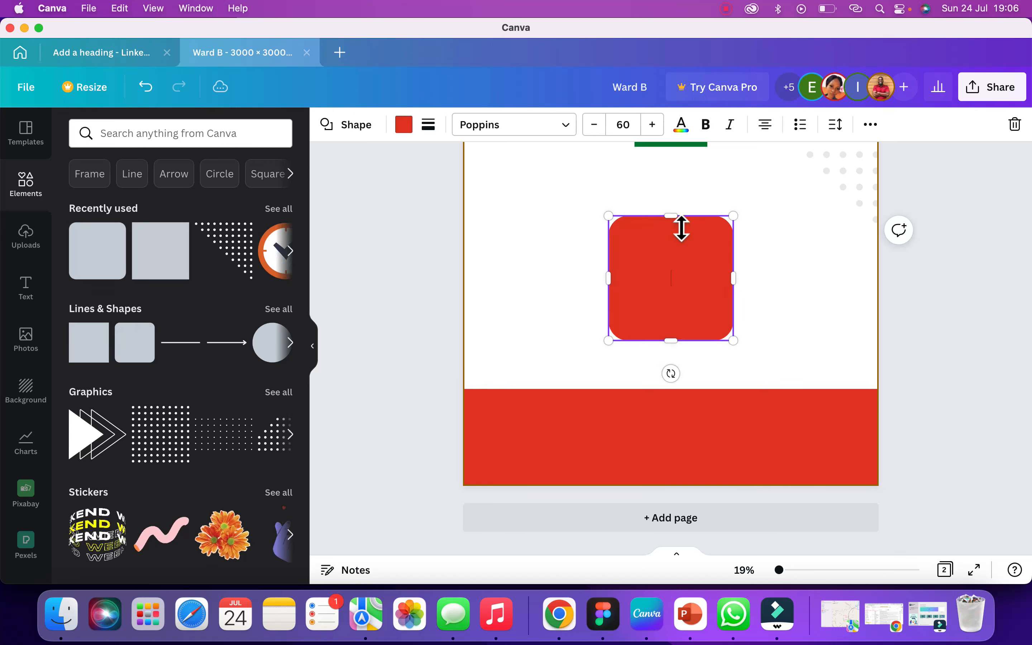
- Add a rounded square to page 2 and stretch it into a long, low bar above the red band
left_click_drag(681, 268, 685, 306)
left_click_drag(786, 328, 848, 327)
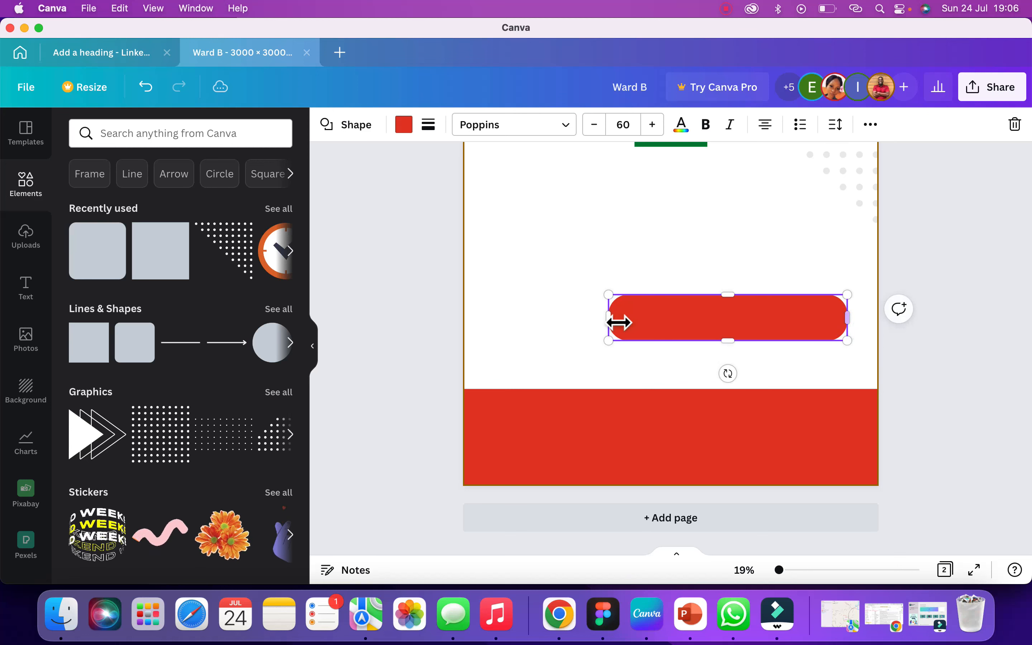
left_click_drag(621, 328, 570, 327)
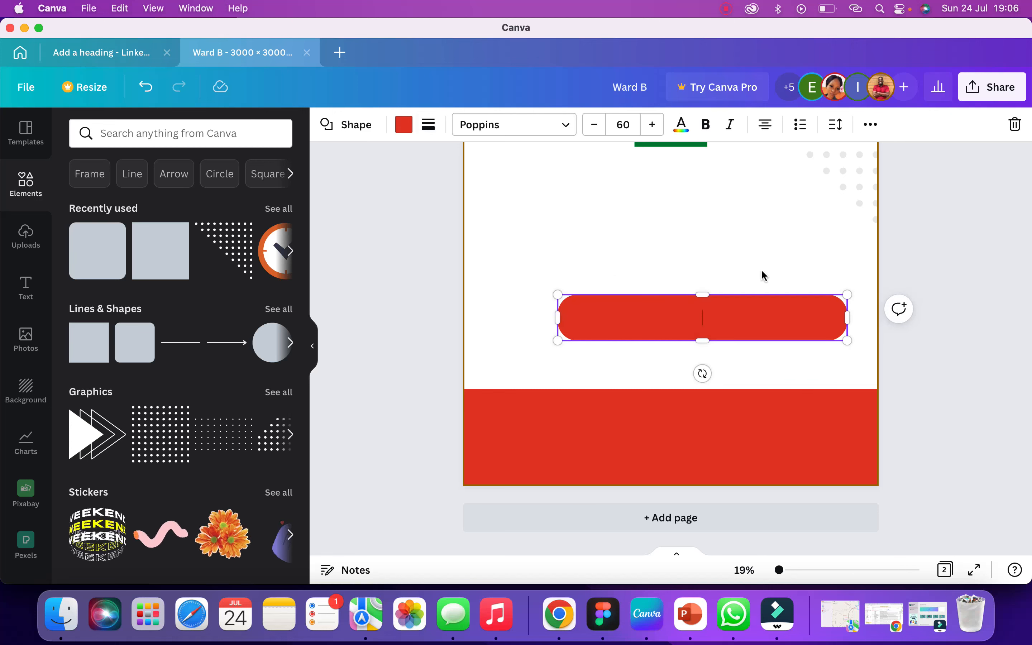
- Move the red rounded bar onto the red band at the foot of page 2 and fill it white
left_click(730, 314)
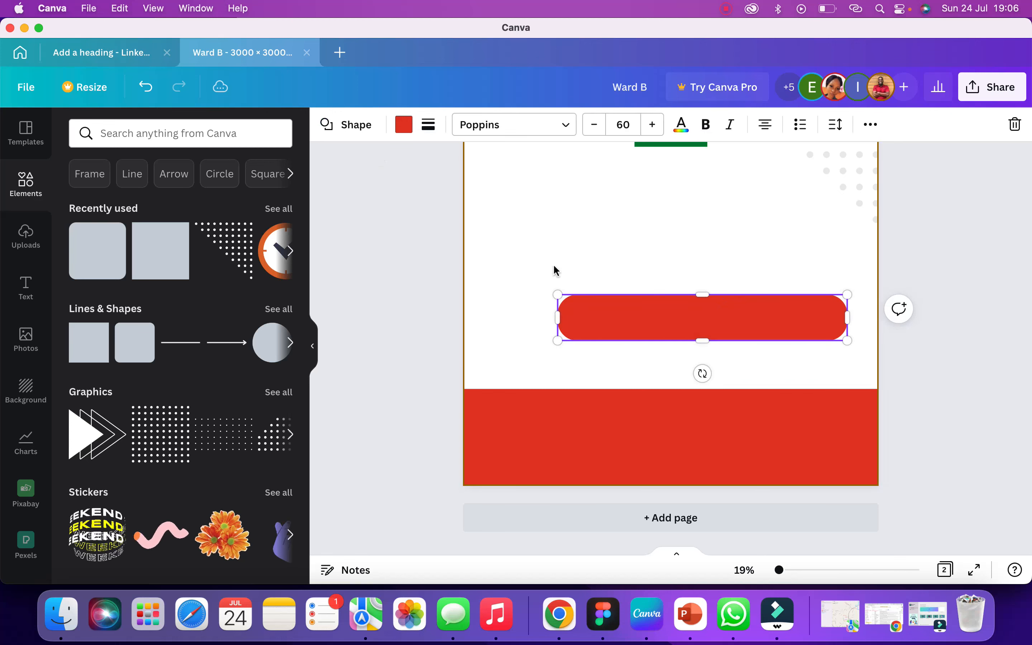
left_click_drag(637, 313, 538, 405)
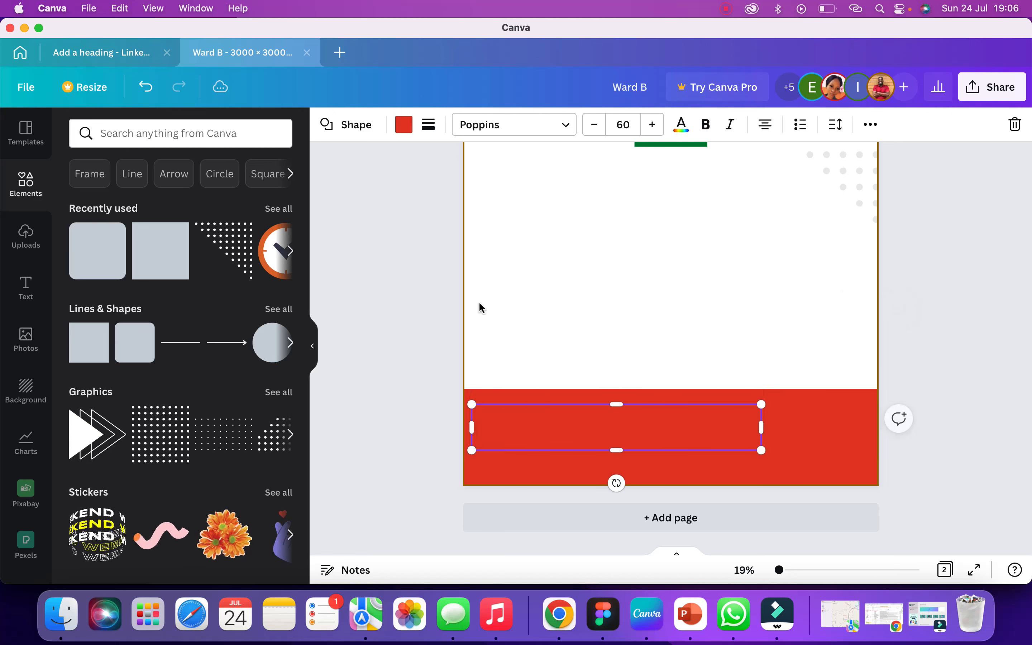
left_click(404, 125)
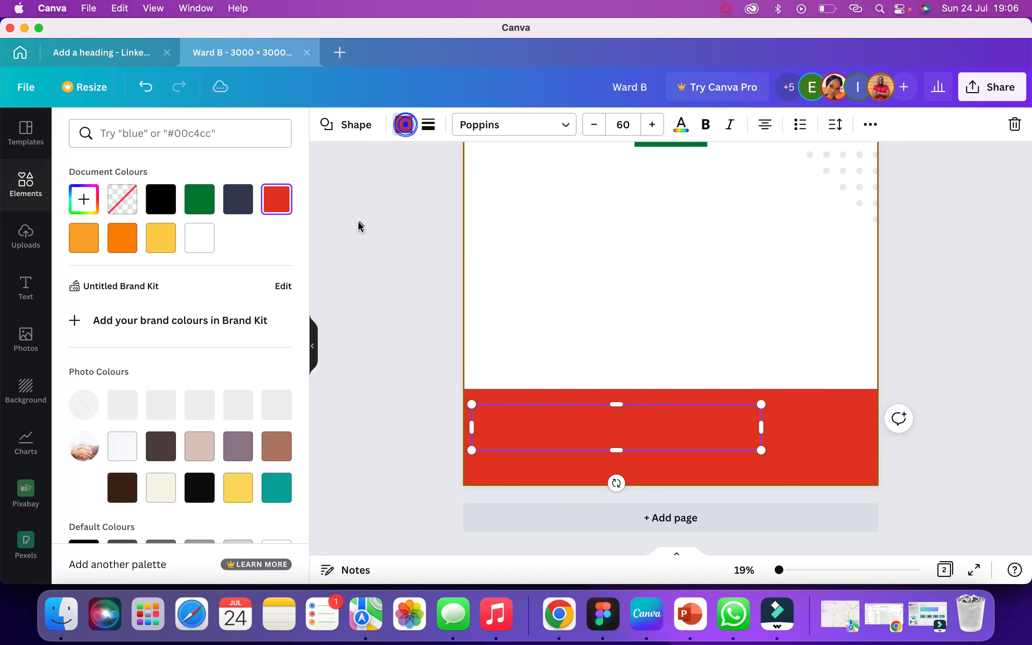
left_click(196, 241)
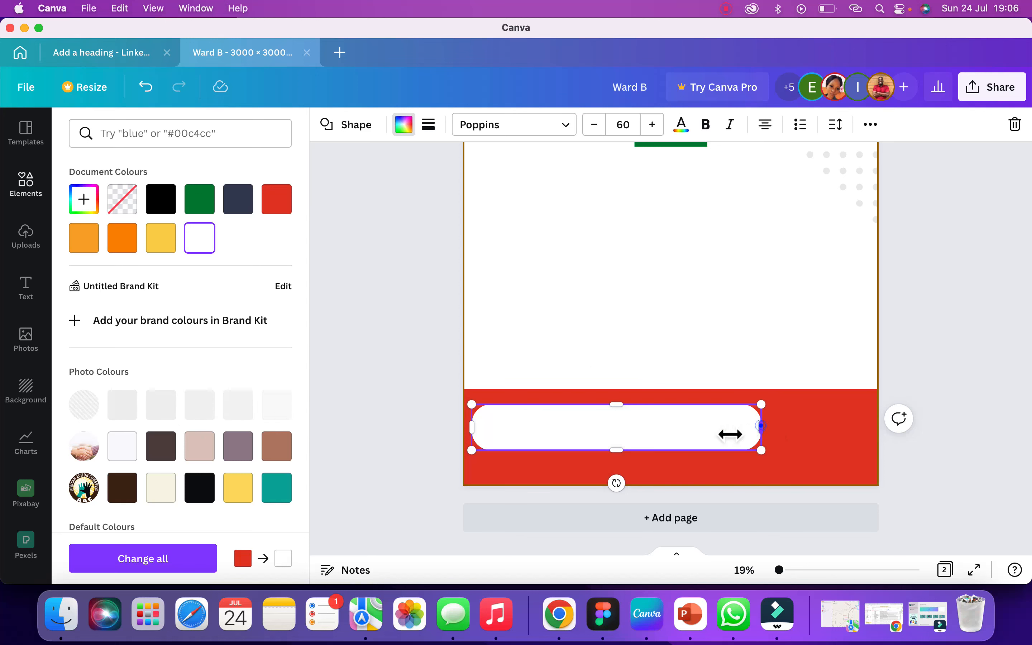
- Shorten the white bar to about two thirds of its width and nudge it slightly upward within the red band
left_click_drag(730, 434, 665, 435)
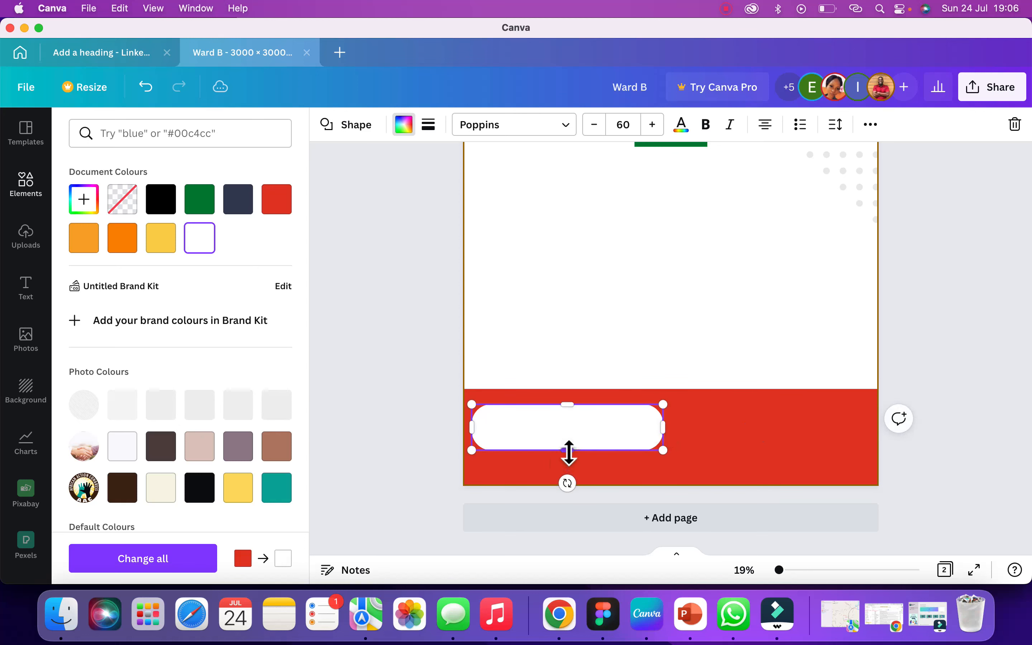
left_click_drag(563, 447, 563, 441)
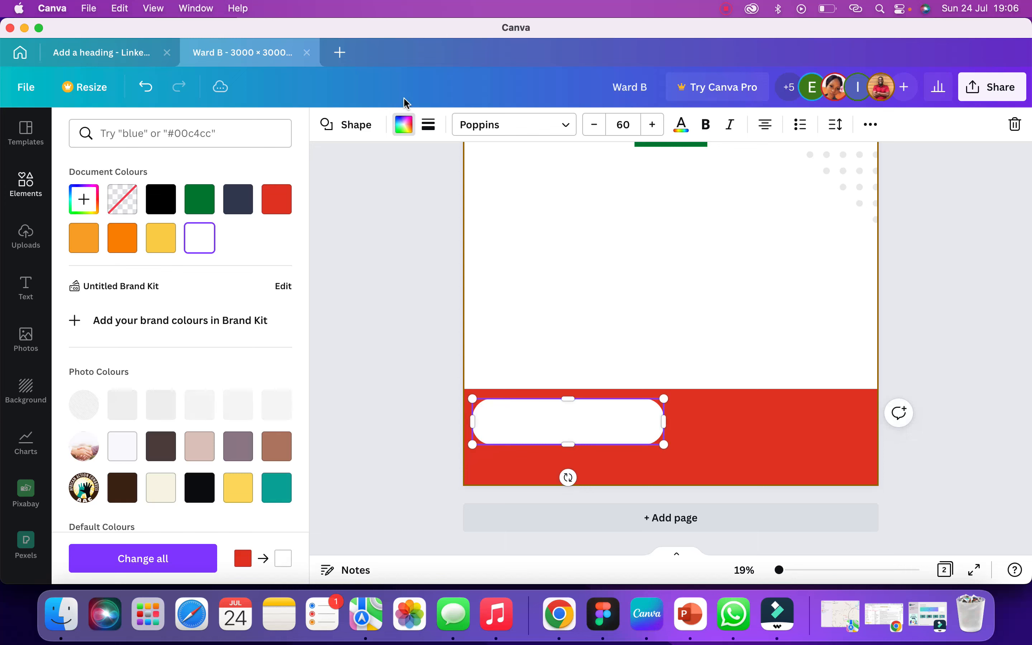
left_click(349, 127)
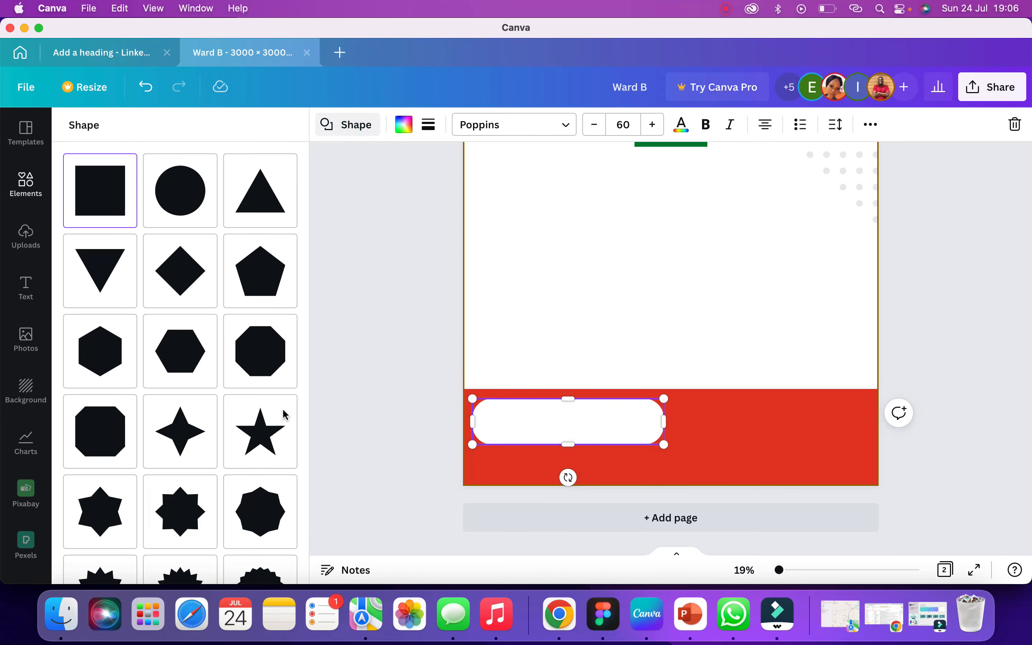
scroll(259, 488, "down", 12)
scroll(260, 489, "up", 12)
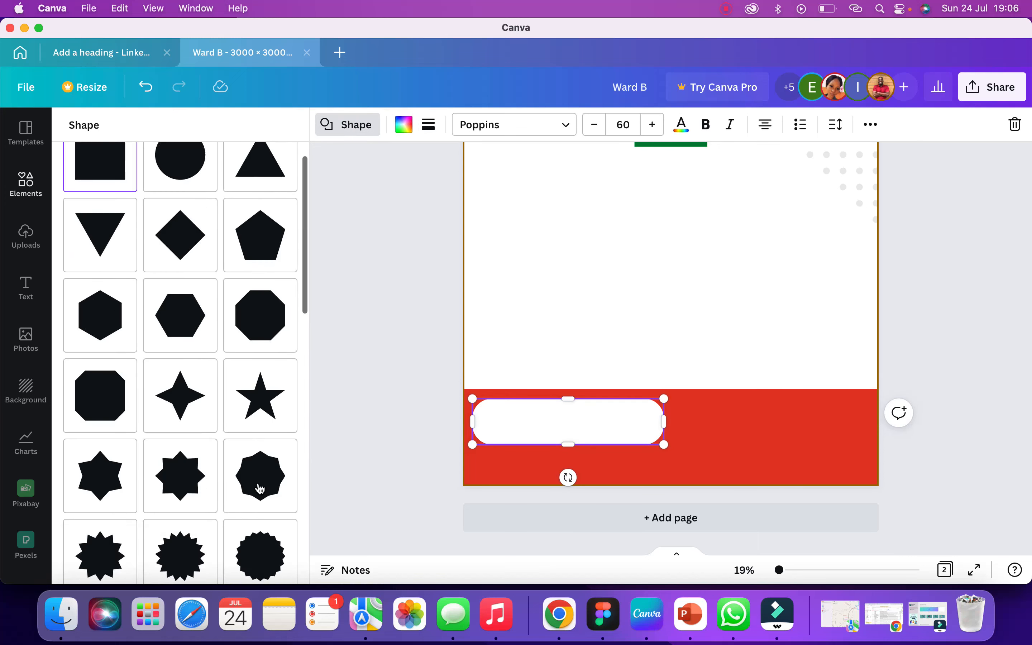
left_click(460, 206)
- Reduce the white bar's corner rounding and flatten it into a thinner bar on the red band
left_click(429, 125)
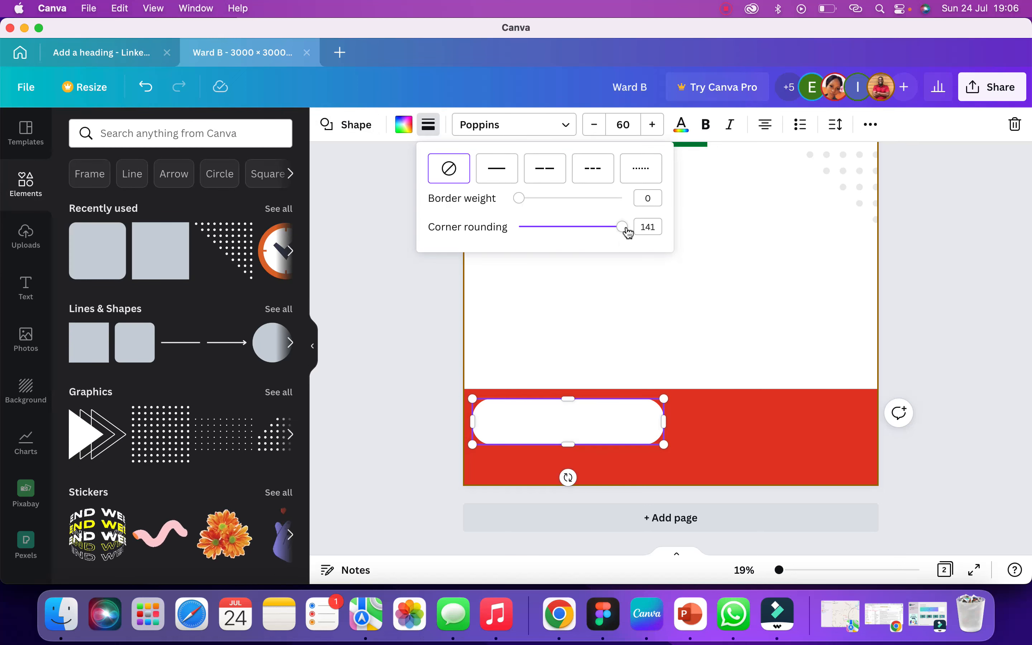
left_click_drag(623, 227, 574, 237)
mouse_move(574, 399)
left_mouse_down()
mouse_move(577, 427)
mouse_move(553, 431)
mouse_move(564, 418)
left_mouse_up()
left_click(588, 286)
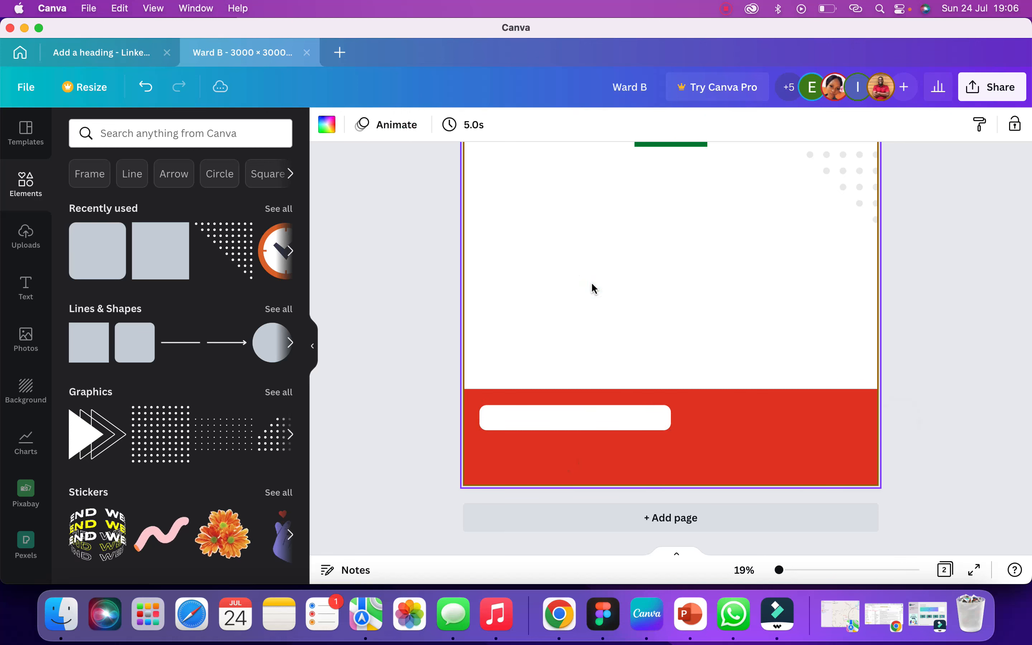
- Add a subheading to page 2 reading "To Listen to teachings, Visit"
scroll(591, 281, "down", 5)
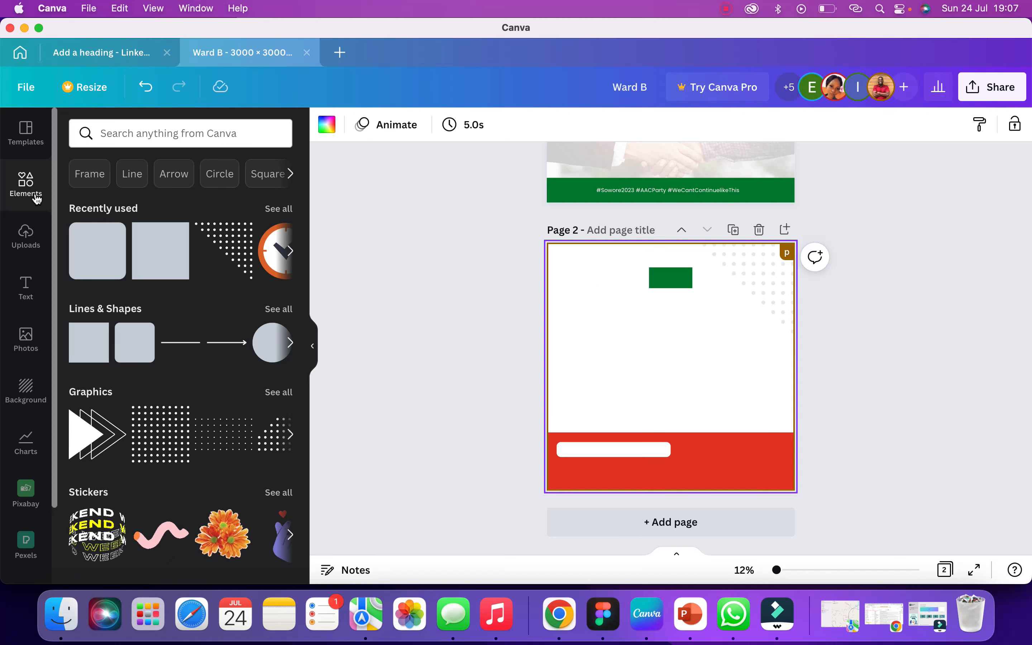
left_click(26, 286)
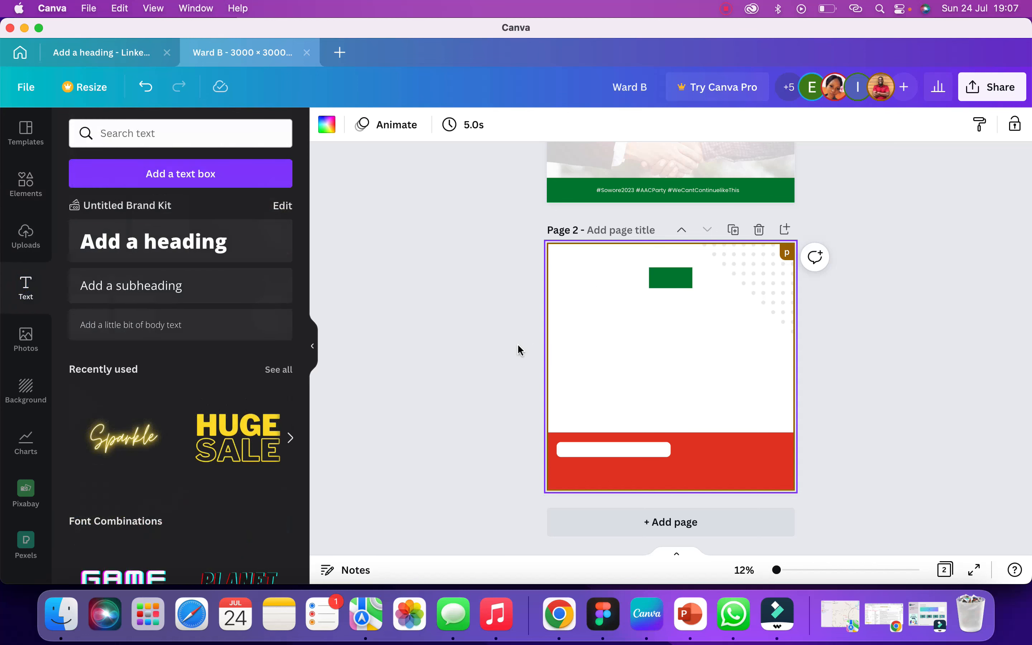
left_click(175, 286)
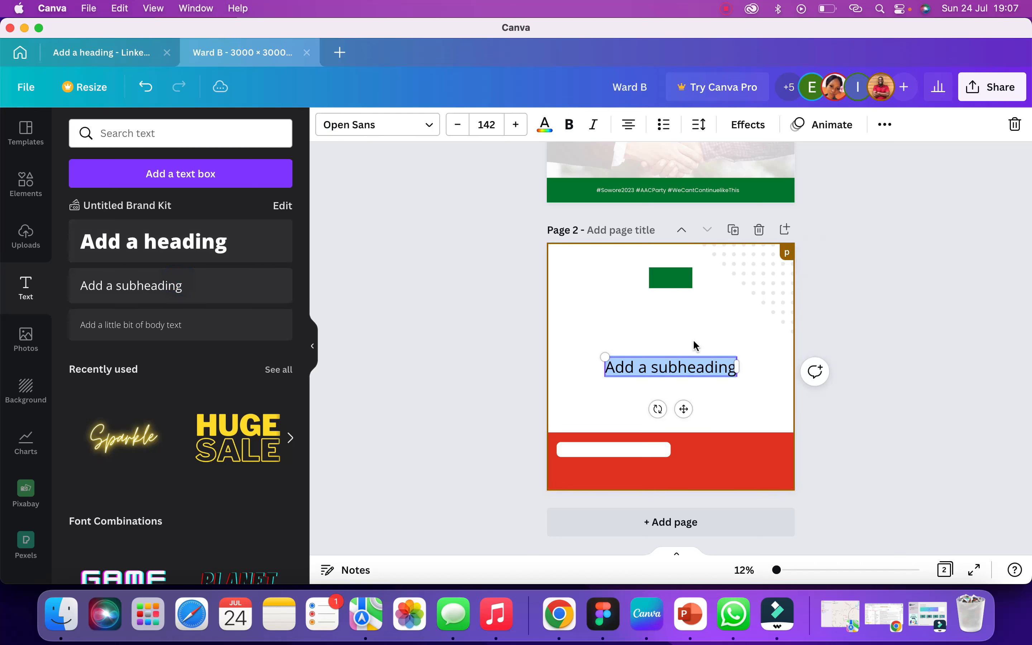
type("To")
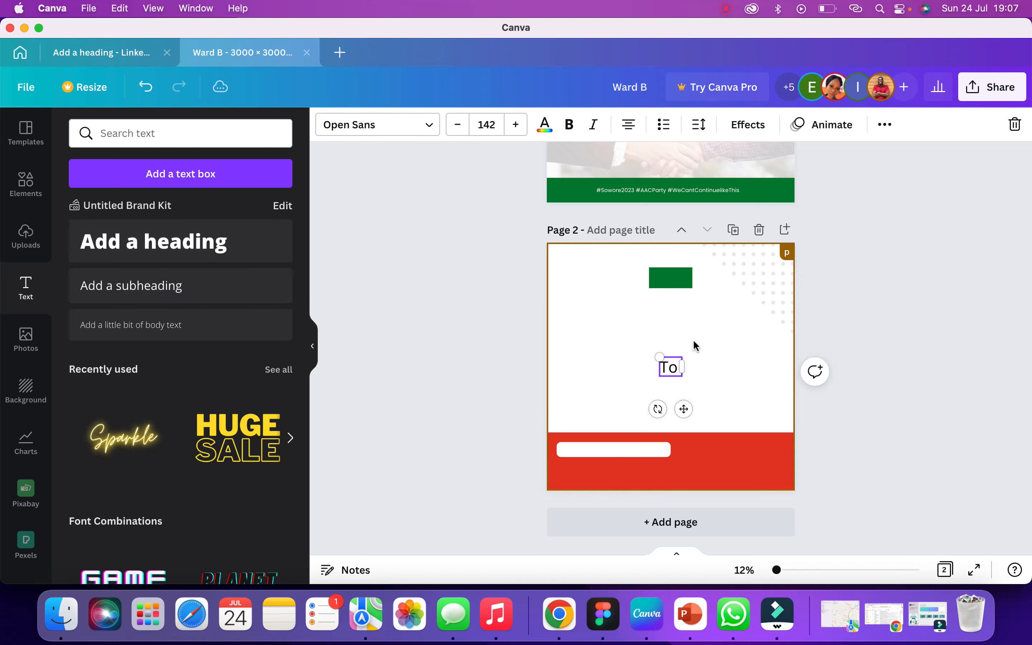
type(" Liaten")
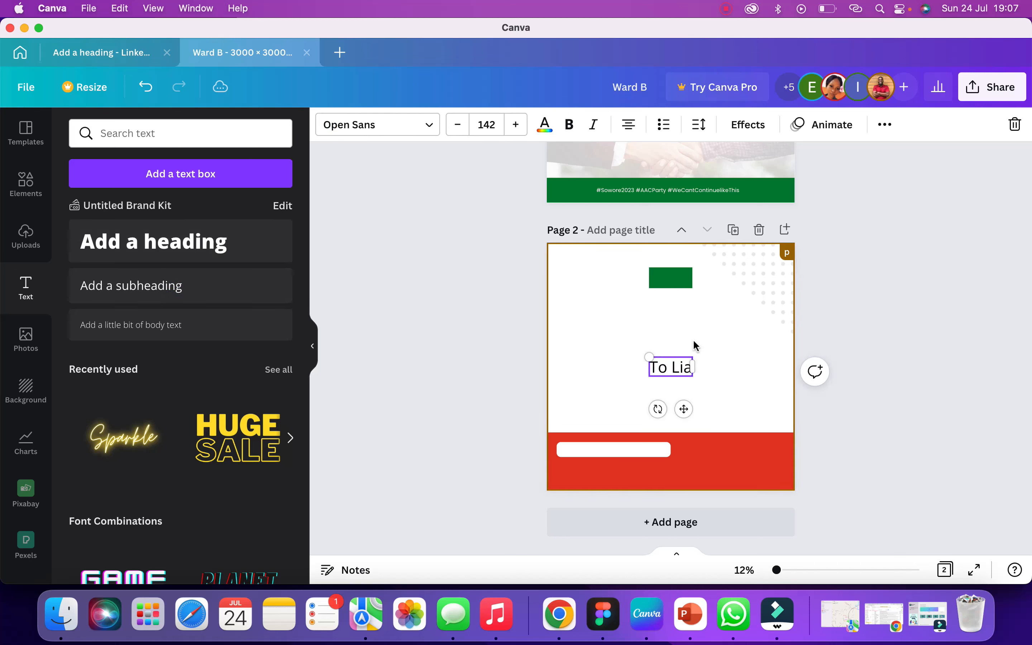
key("BackSpace")
key("BackSpace")
key("BackSpace")
key("BackSpace")
key("BackSpace")
type("isten")
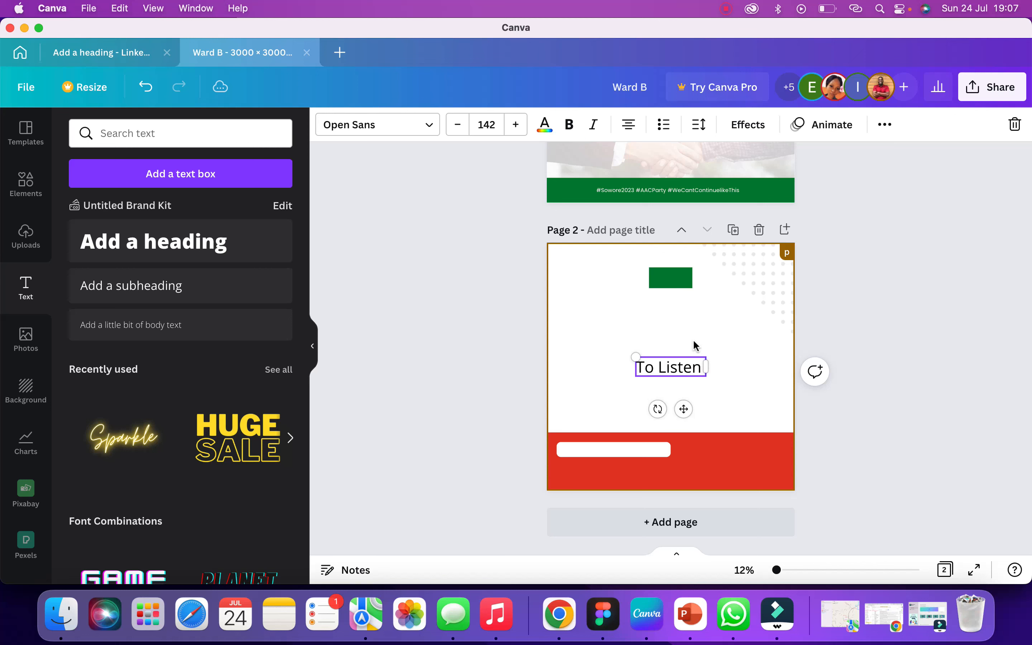
type(" to L")
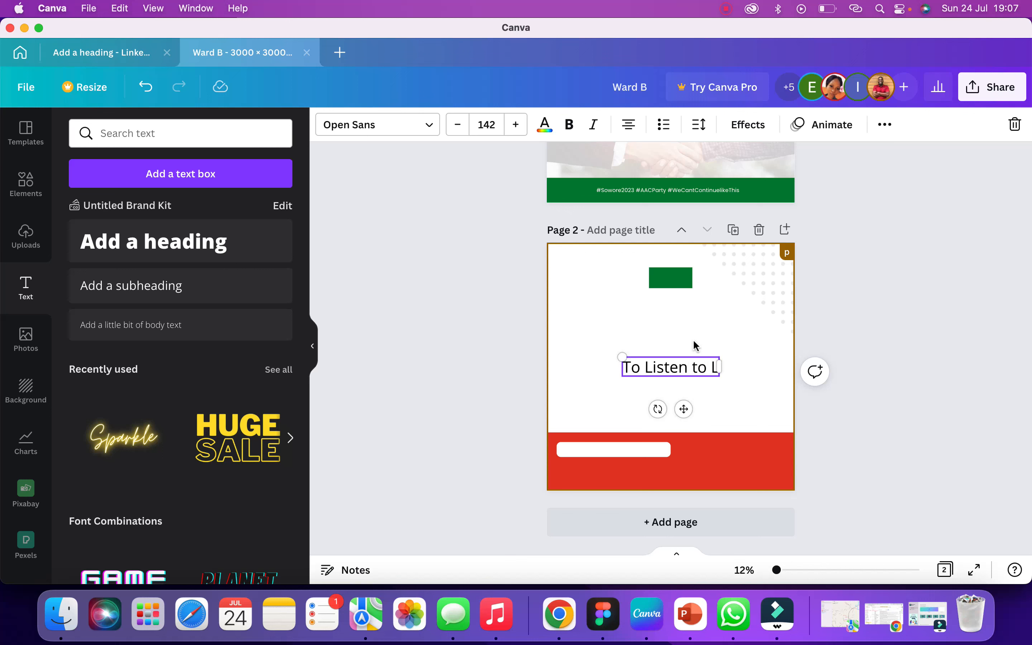
key("BackSpace")
type("teah")
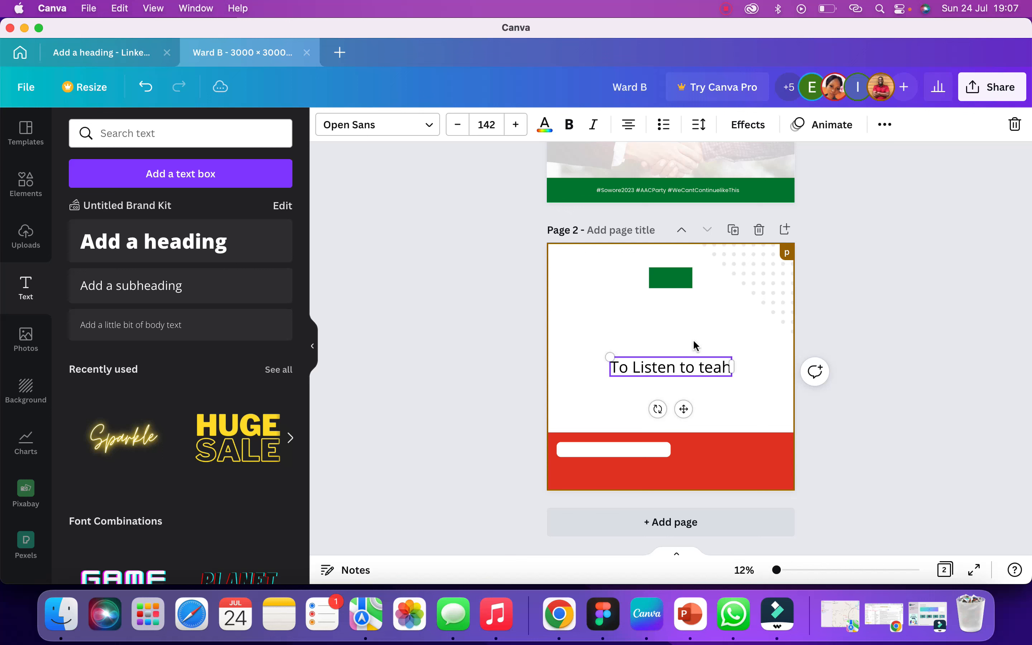
key("BackSpace")
type("chin")
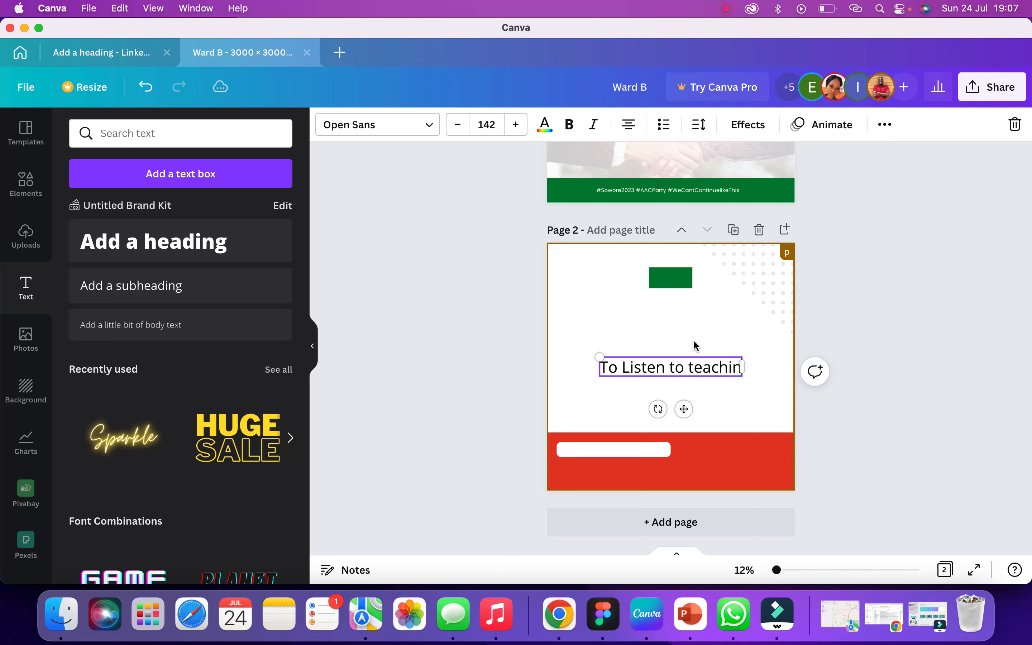
type("gs,")
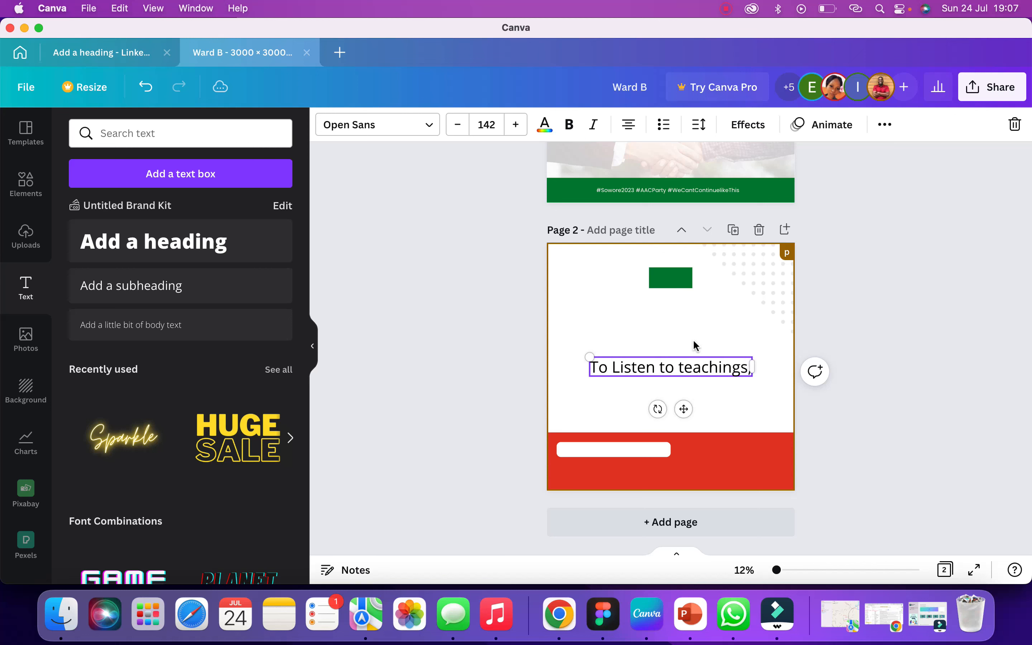
type(" Visit")
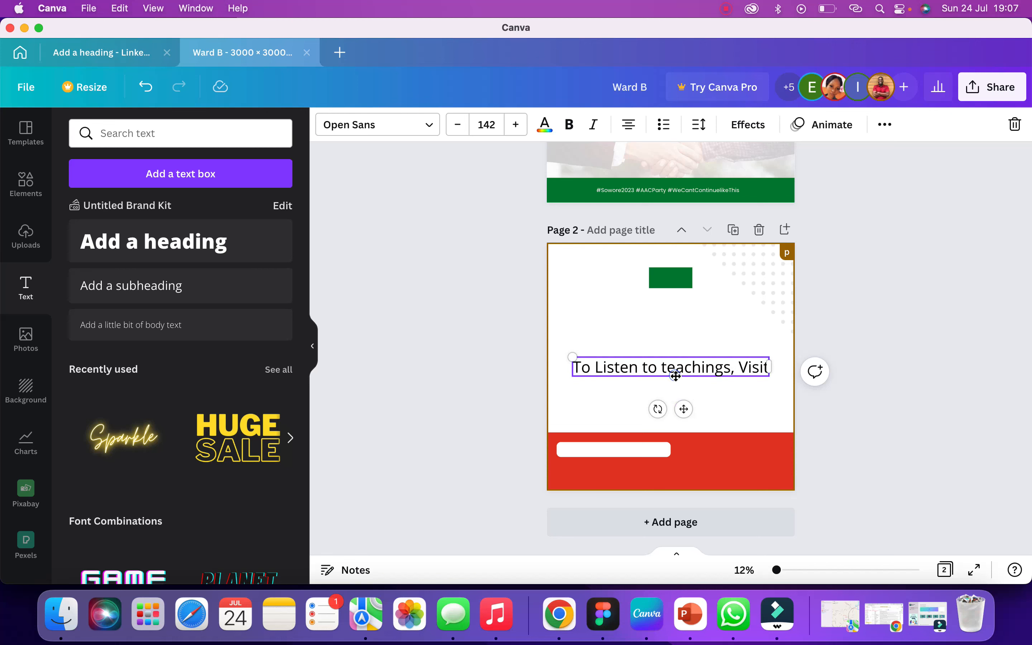
- Set the font of the "To Listen to teachings, Visit" text to Poppins ExtraBold
left_click(678, 350)
left_click(666, 367)
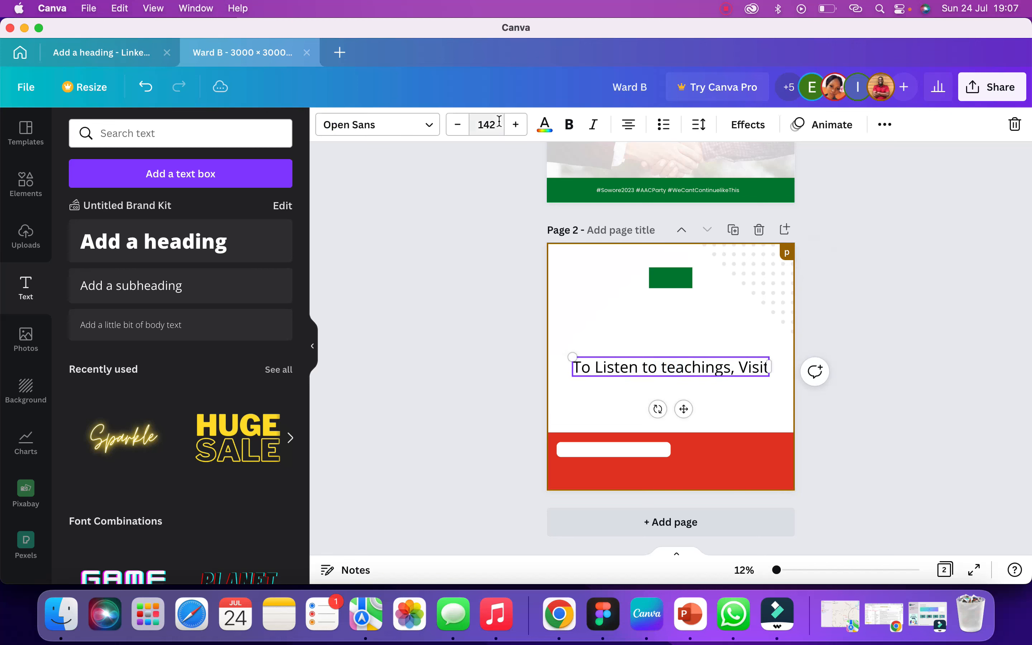
left_click(426, 125)
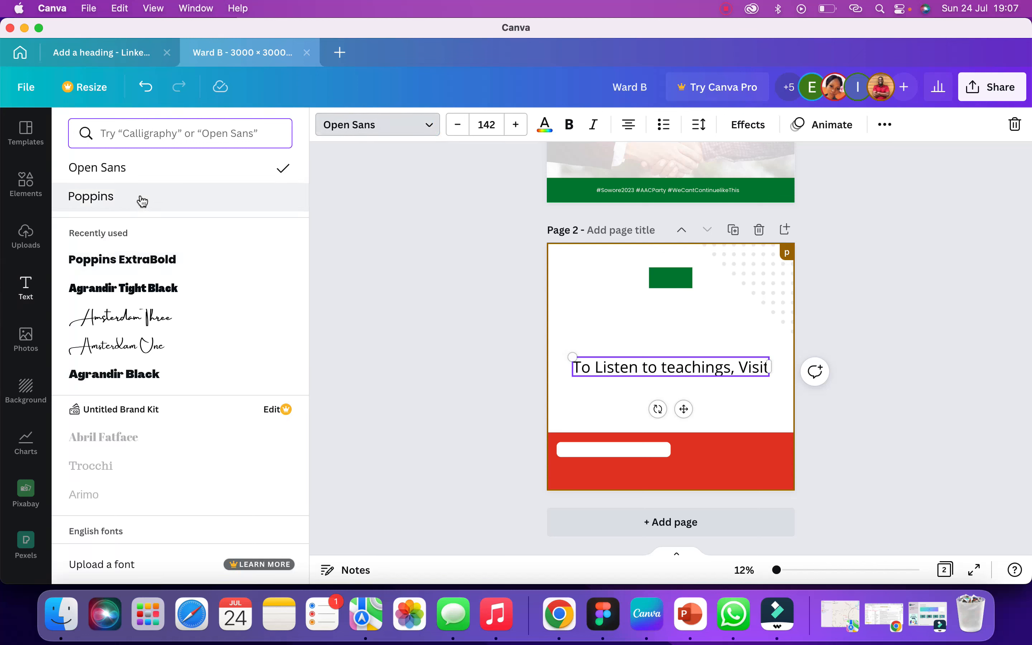
left_click(144, 265)
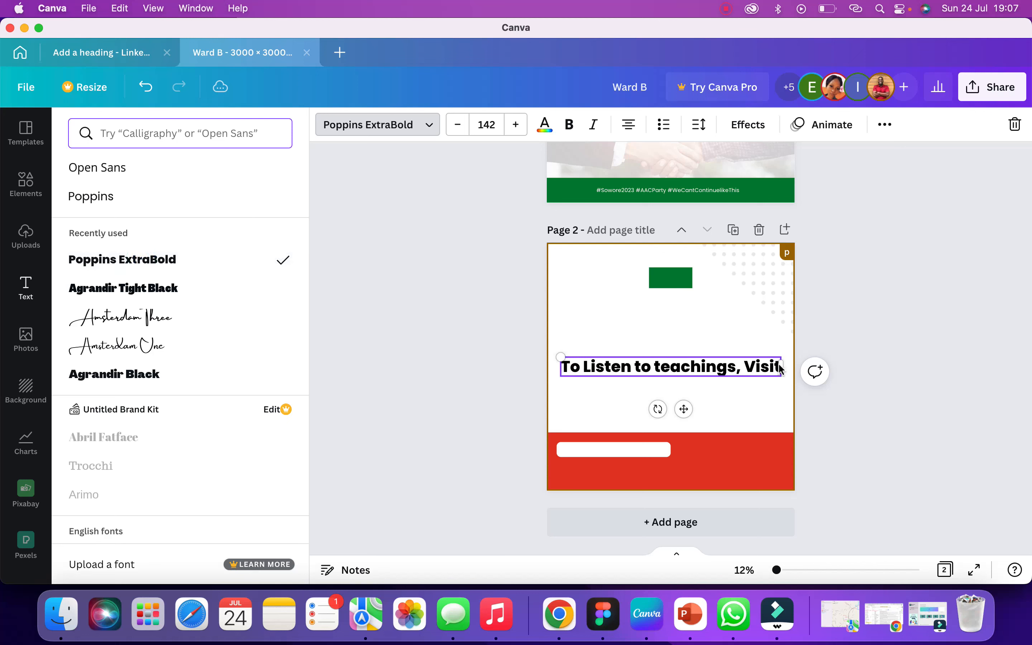
- Move the "To Listen to teachings, Visit" text onto page 2's red band and set its font size to 100
left_click_drag(728, 375, 720, 459)
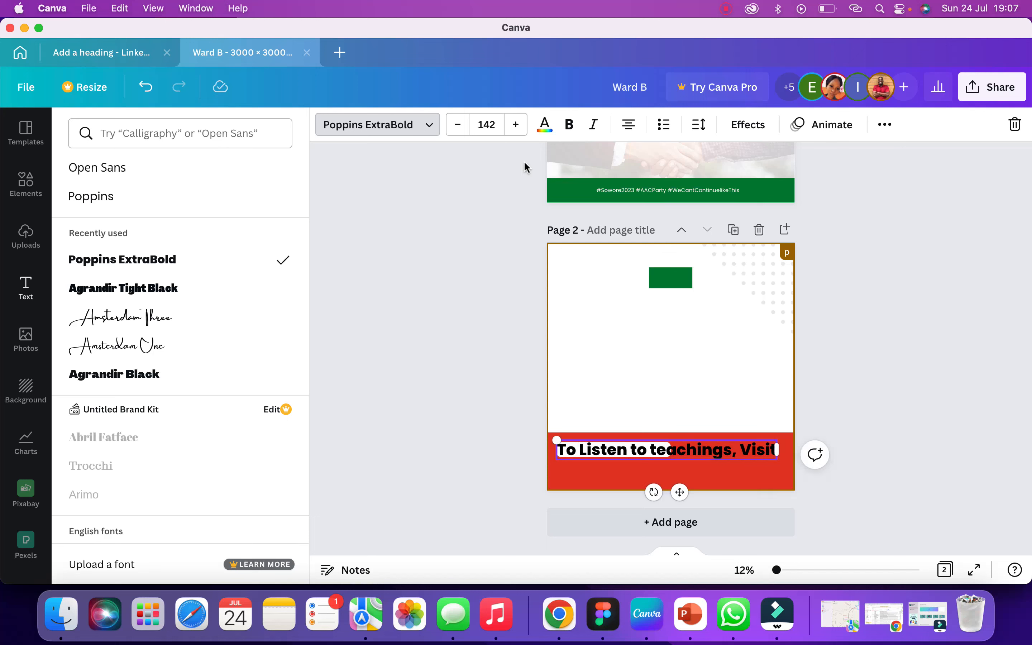
left_click(495, 128)
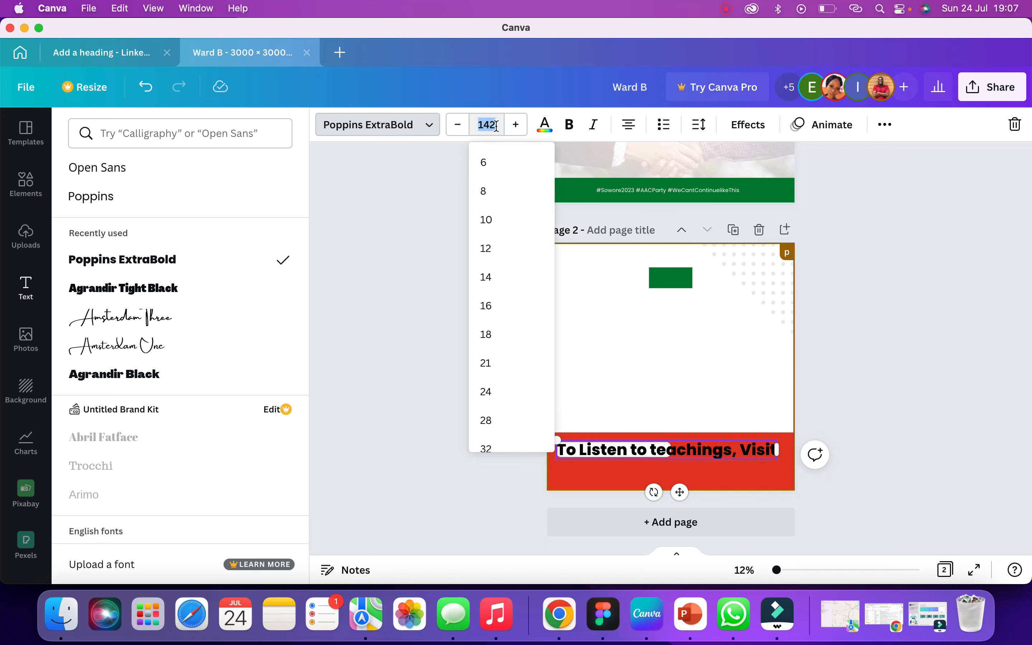
type("100")
key("Return")
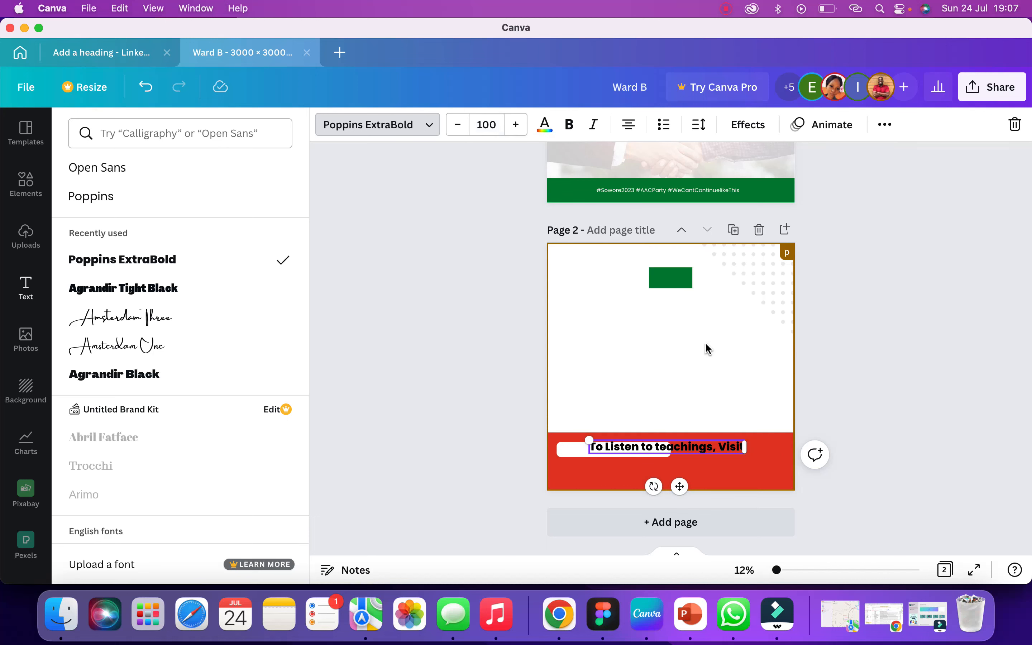
left_click_drag(680, 486, 650, 488)
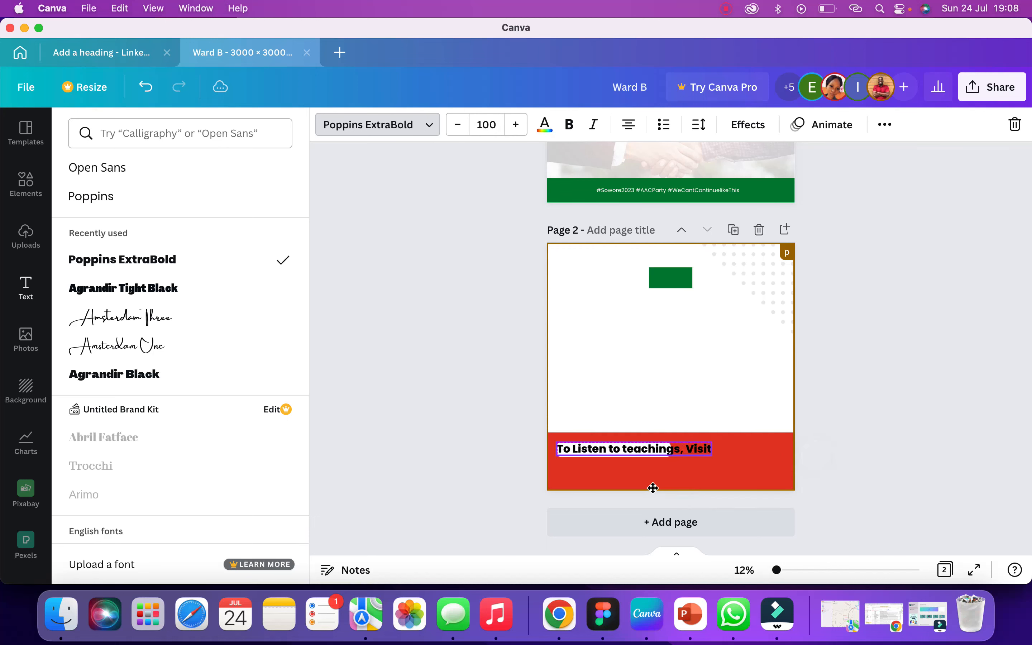
- Set the "To Listen to teachings, Visit" text to size 70 and place it over the white rounded bar
left_click(486, 124)
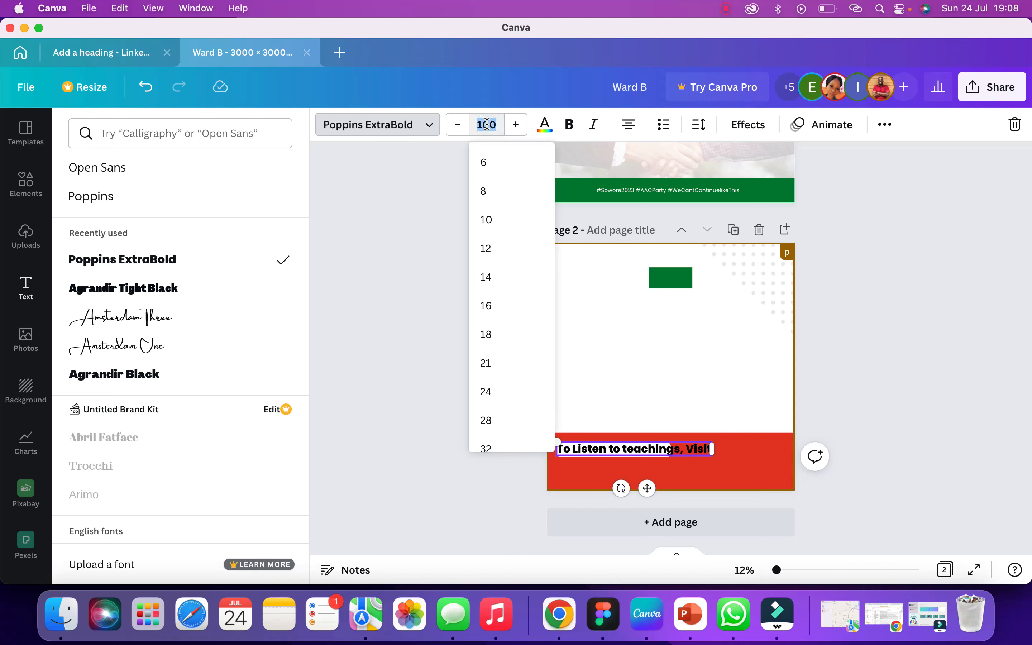
type("70")
key("Return")
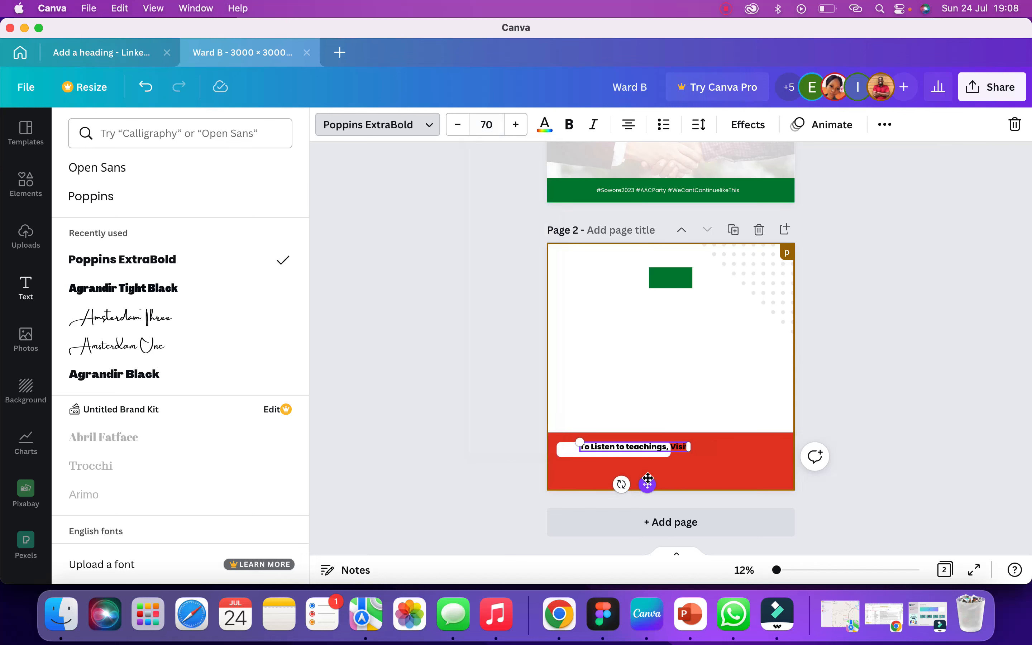
left_click_drag(639, 484, 633, 486)
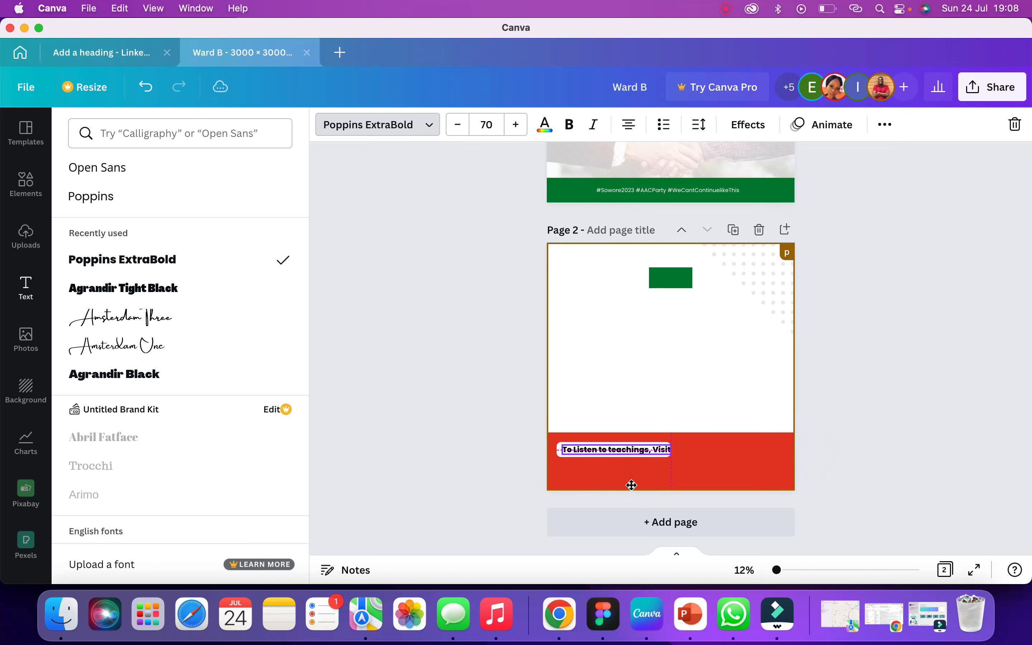
- Widen the white rounded bar so it extends past the end of the "To Listen to teachings, Visit" text
scroll(661, 428, "up", 5)
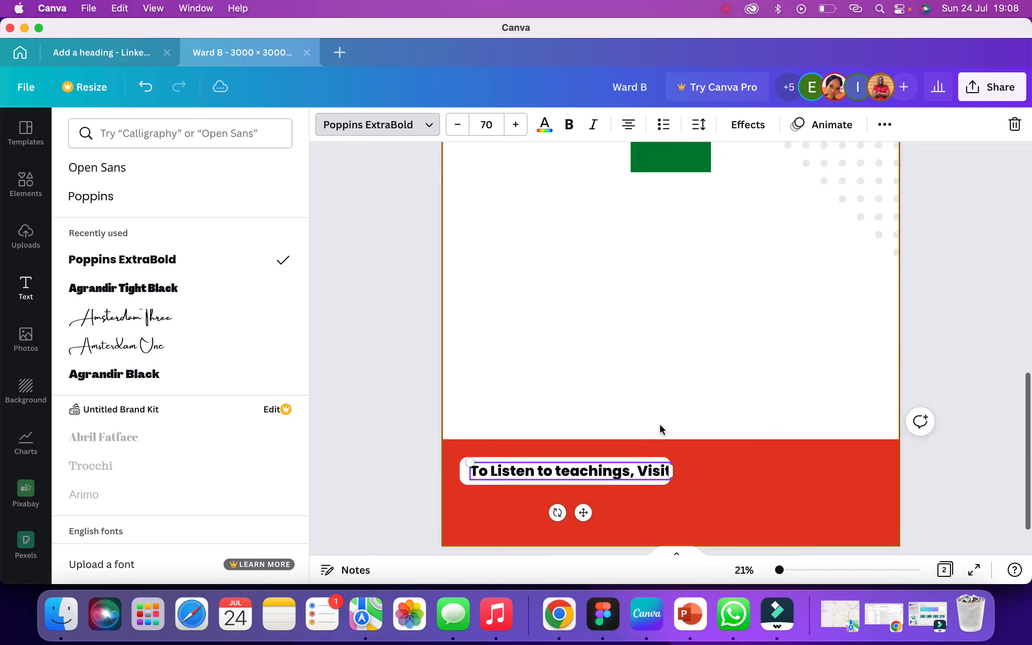
scroll(660, 426, "down", 2)
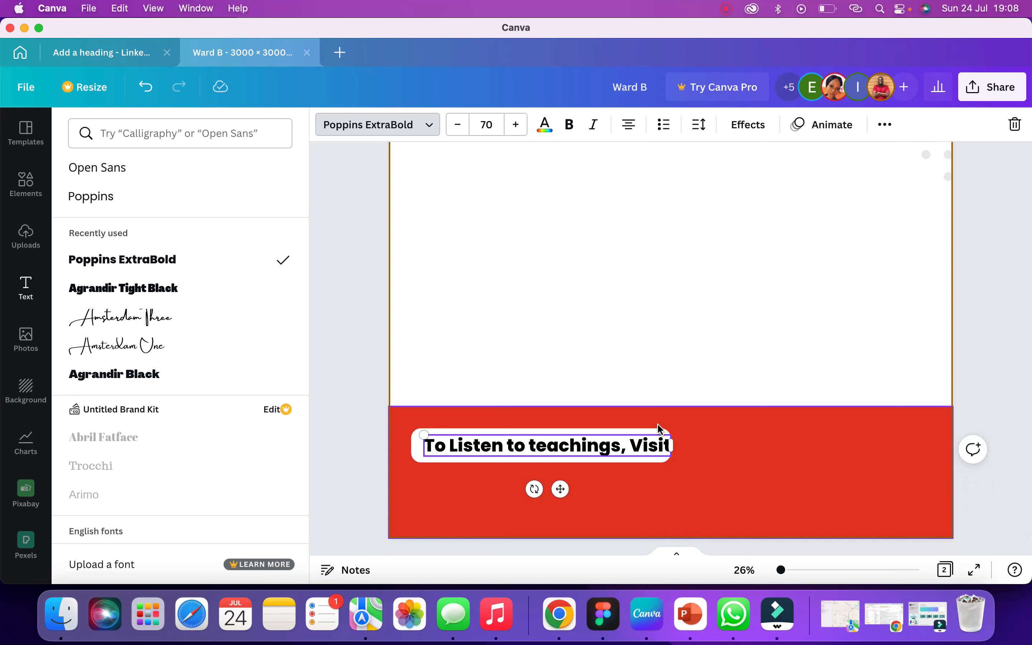
left_click(591, 460)
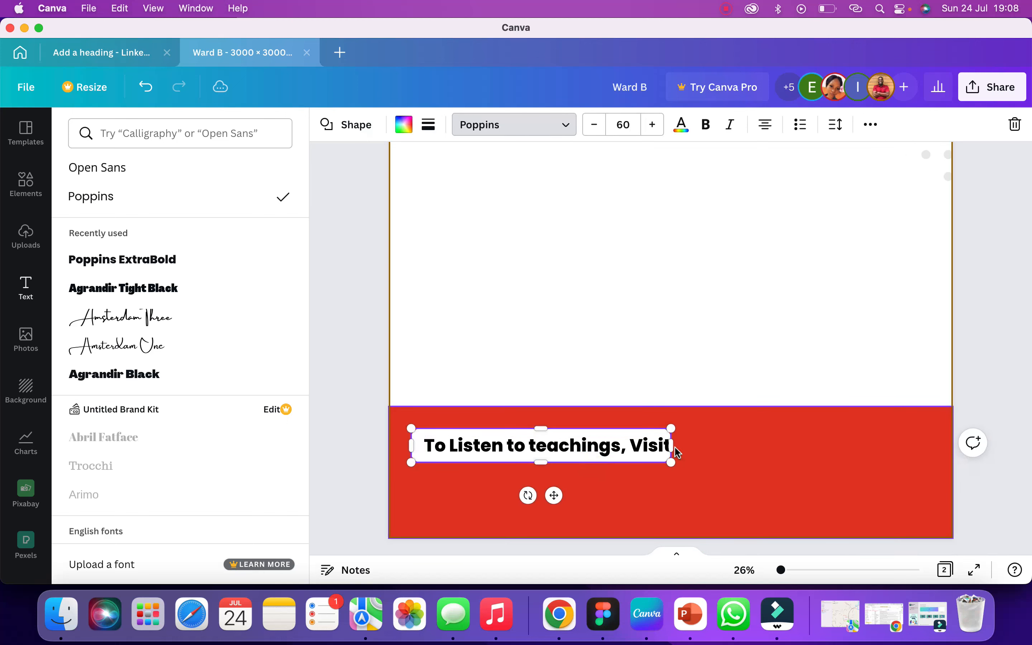
left_click_drag(682, 456, 699, 454)
left_click(541, 341)
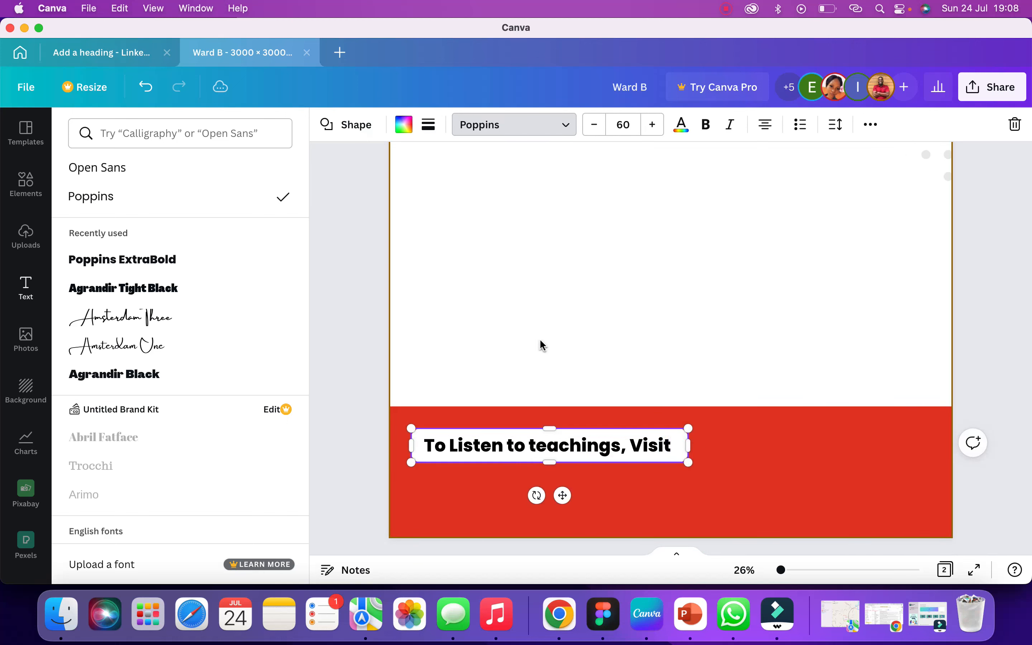
- Centre the "To Listen to teachings, Visit" text within the widened white bar
left_click(517, 454)
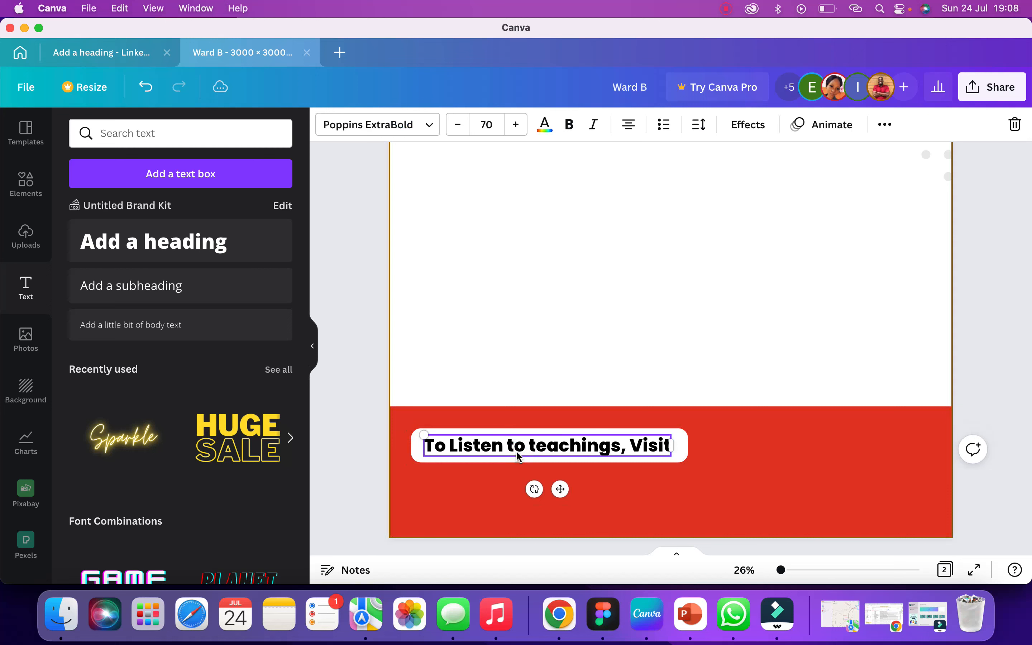
left_click_drag(521, 452, 527, 448)
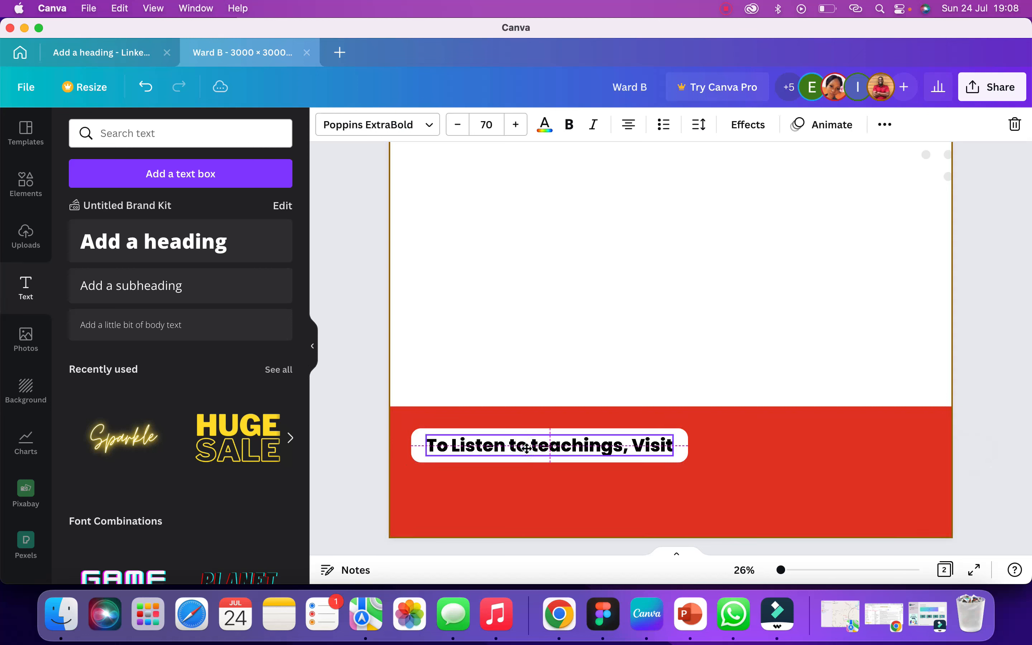
left_click_drag(527, 448, 526, 448)
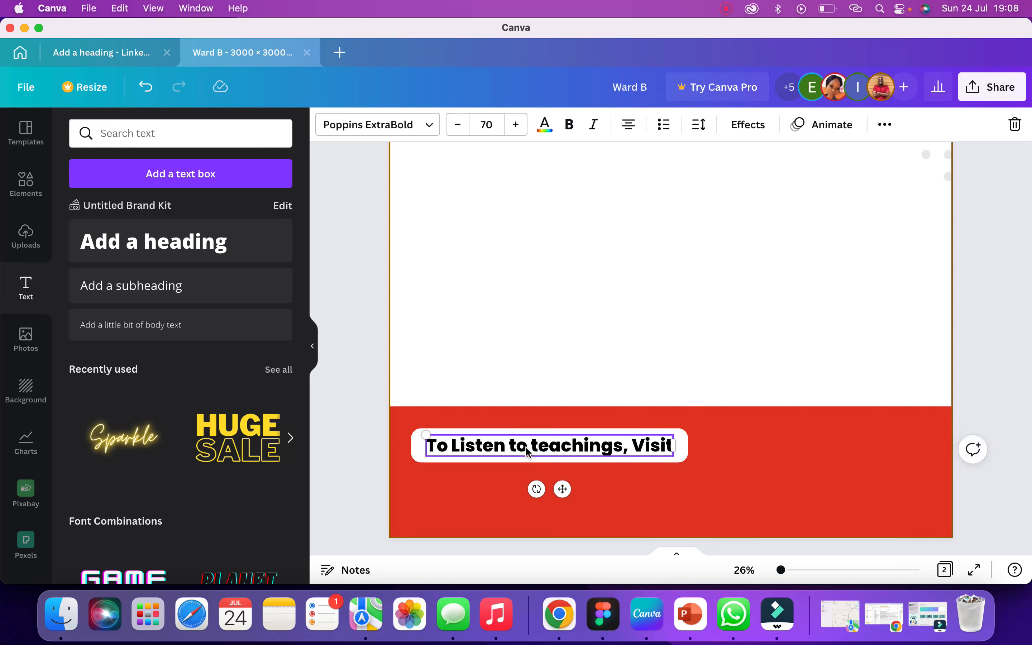
left_click(601, 332)
- Give the "To Listen to teachings, Visit" text a custom near-black colour
scroll(601, 332, "down", 2)
scroll(601, 334, "down", 3)
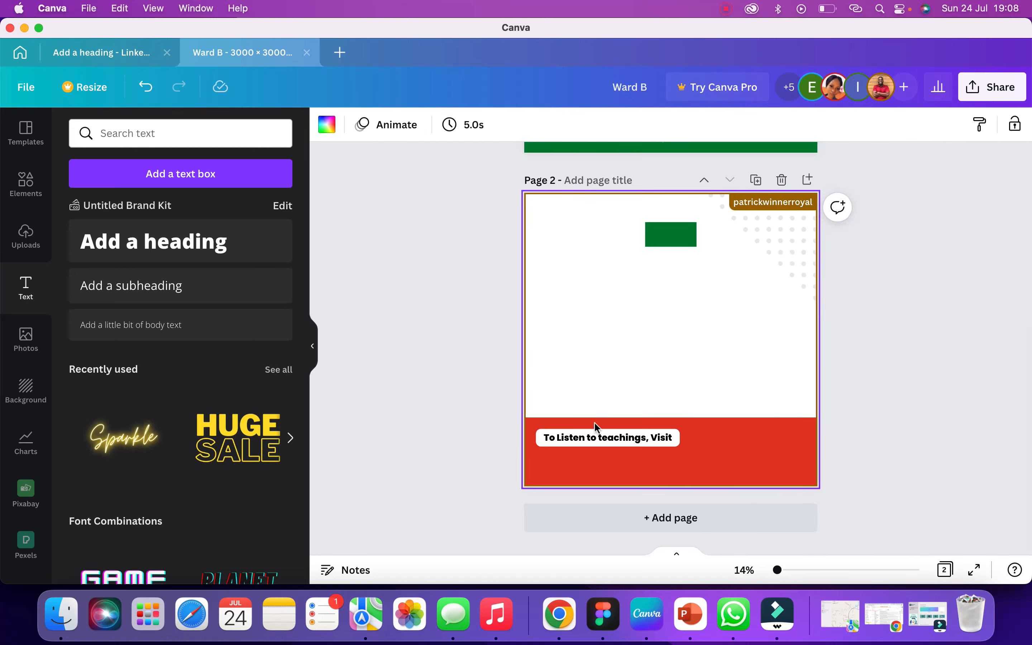
left_click(593, 441)
left_click(601, 441)
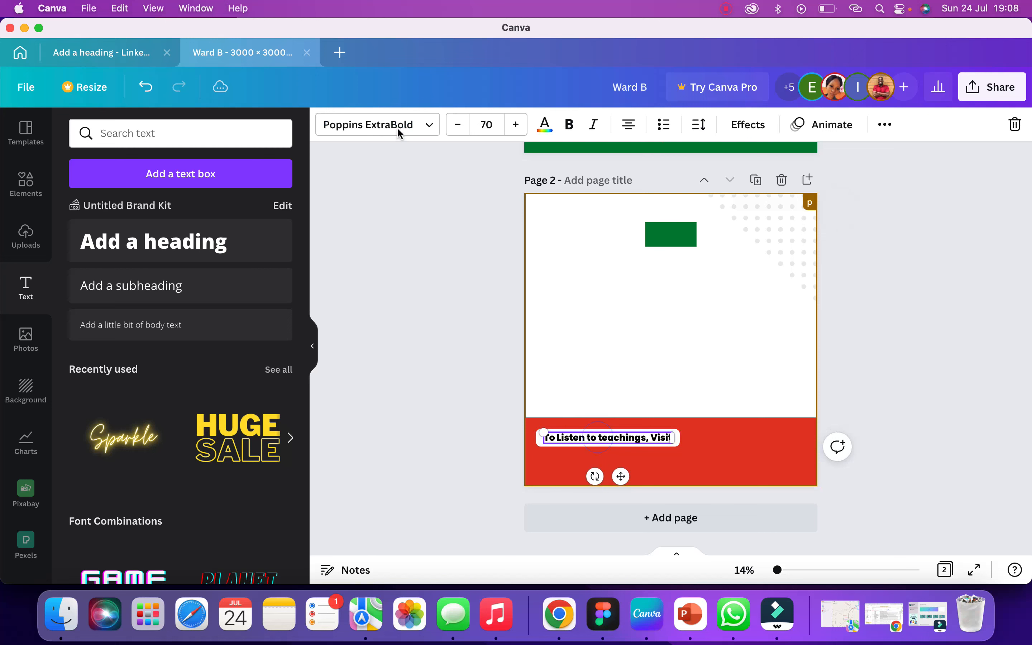
left_click(547, 125)
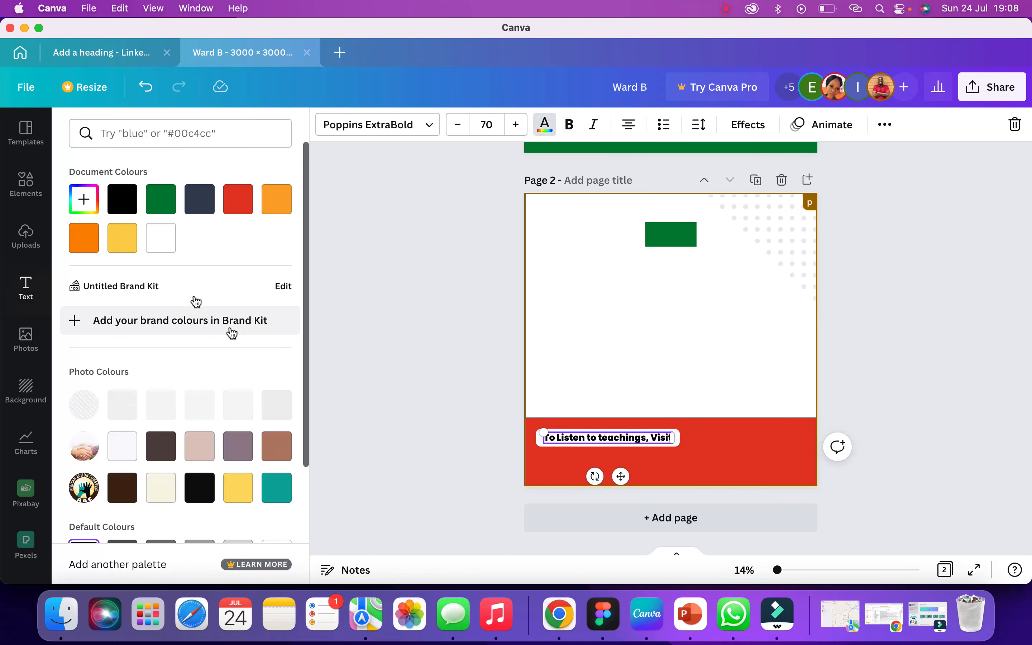
left_click(92, 198)
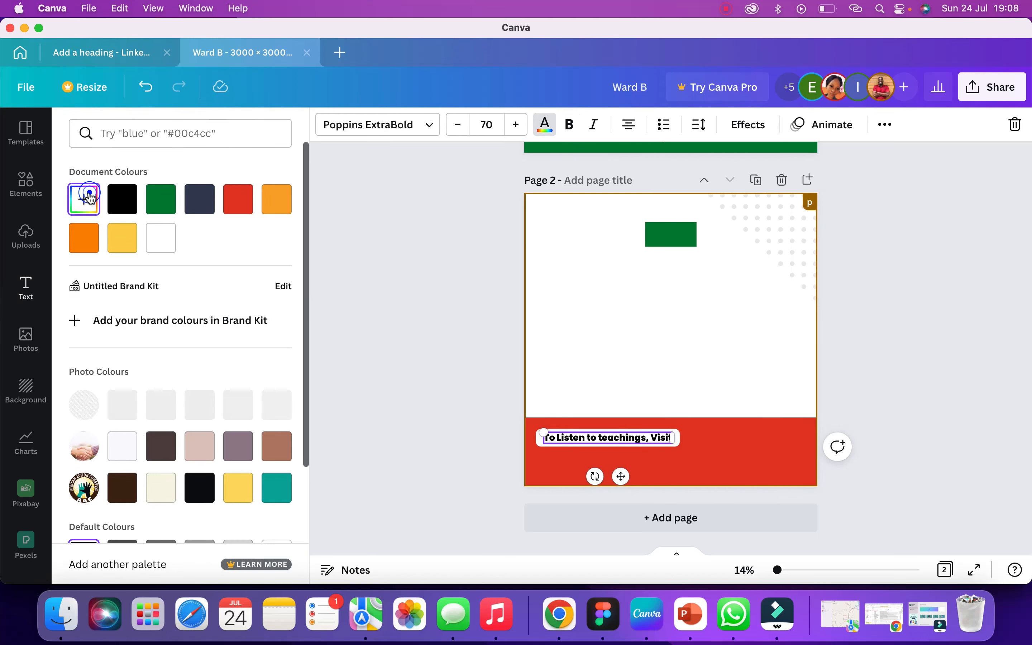
mouse_move(85, 307)
left_mouse_down()
mouse_move(100, 288)
mouse_move(85, 298)
left_mouse_up()
left_click(586, 352)
left_click(587, 351)
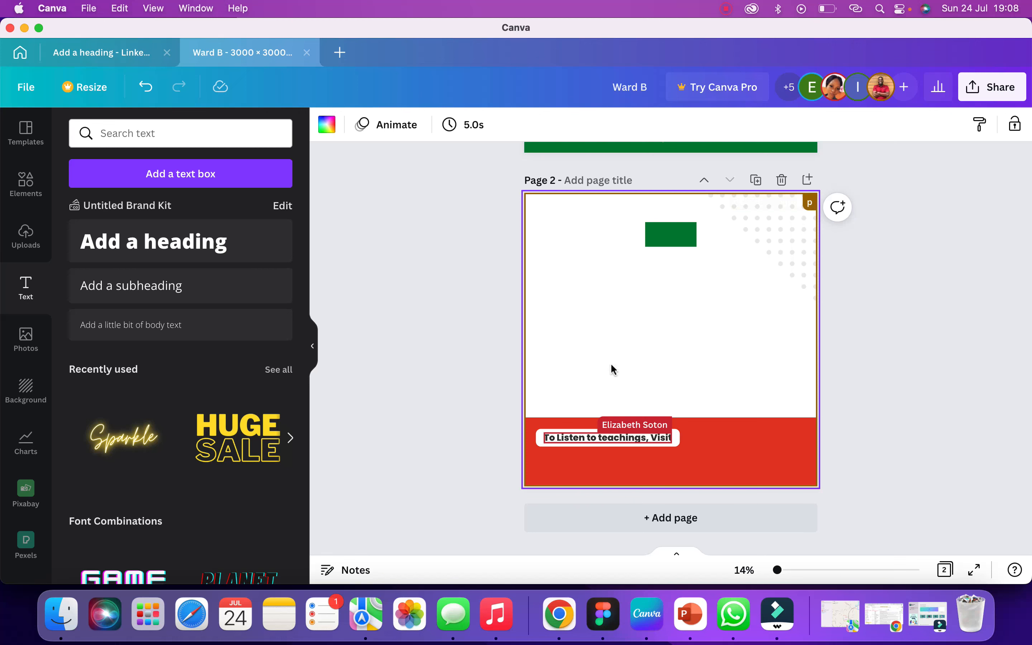
left_click(594, 356)
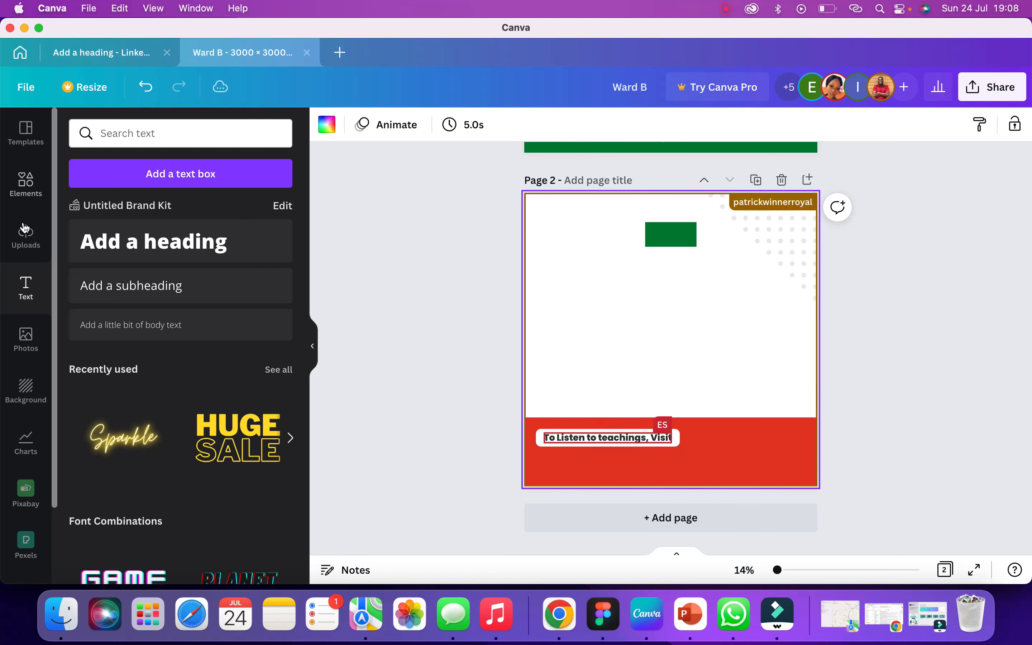
left_click(150, 286)
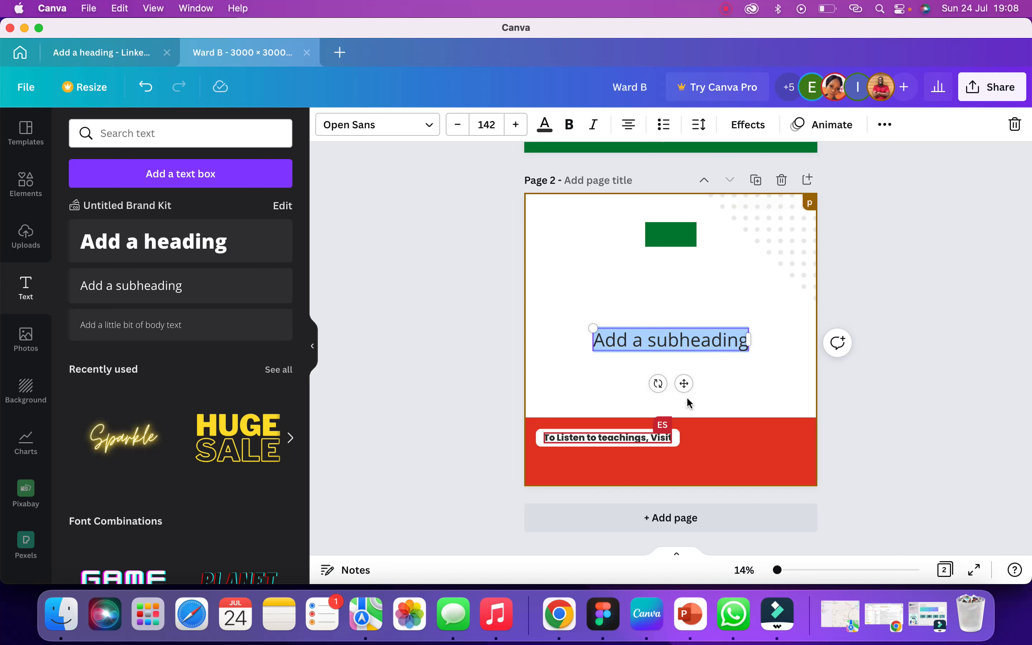
type("www")
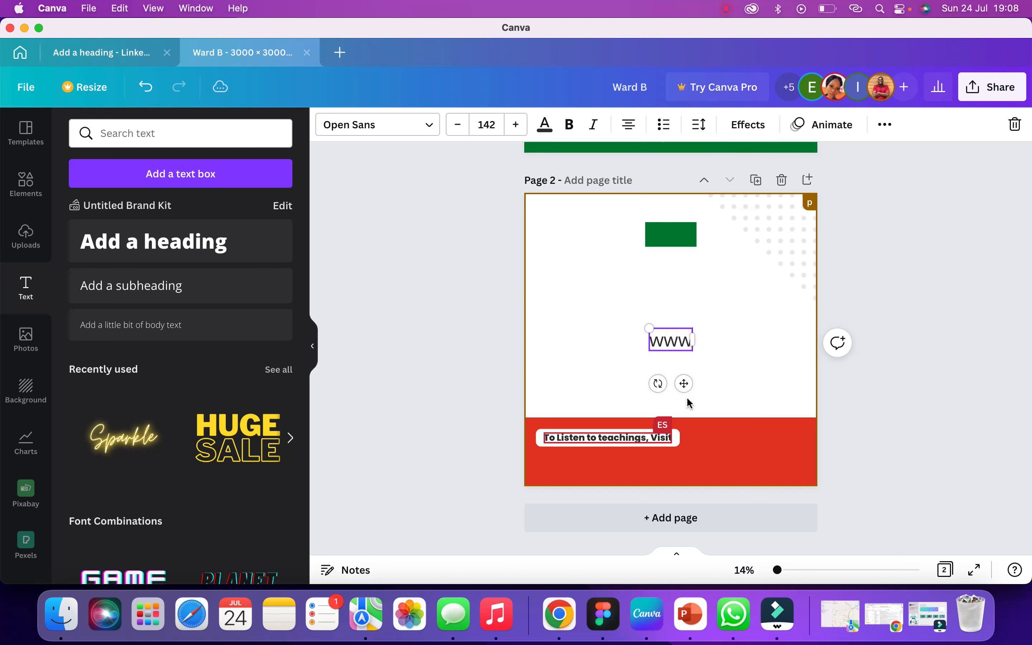
type(".living")
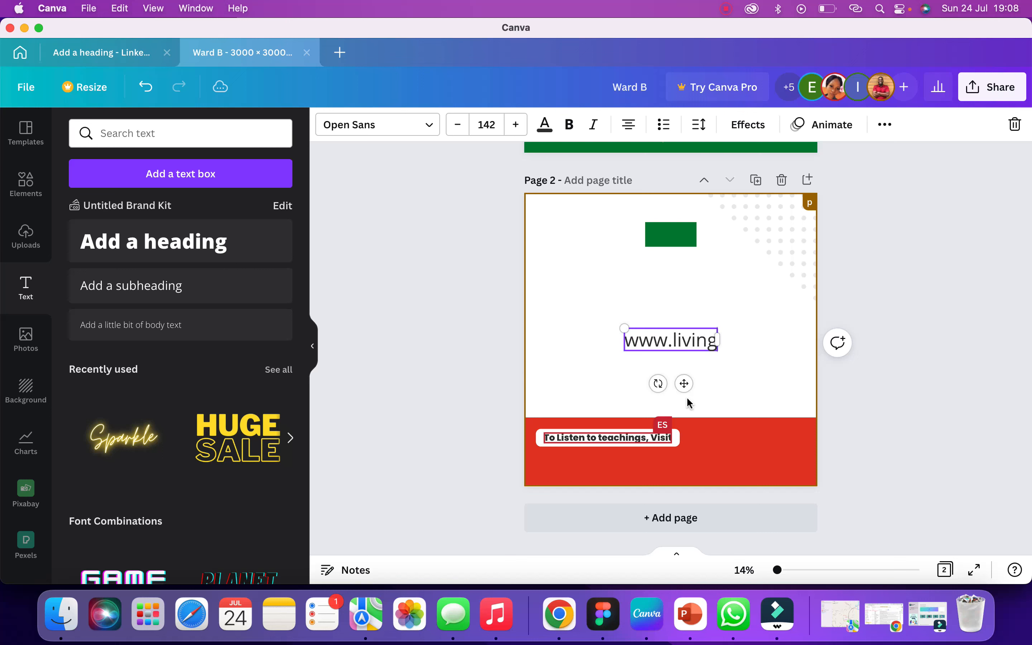
type("word")
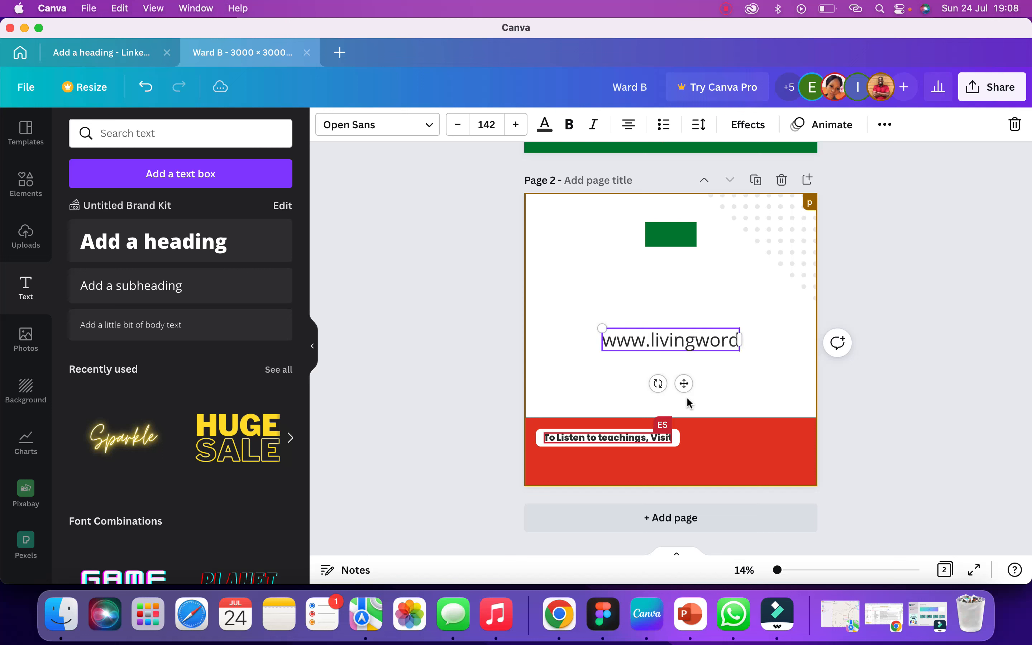
type("medi")
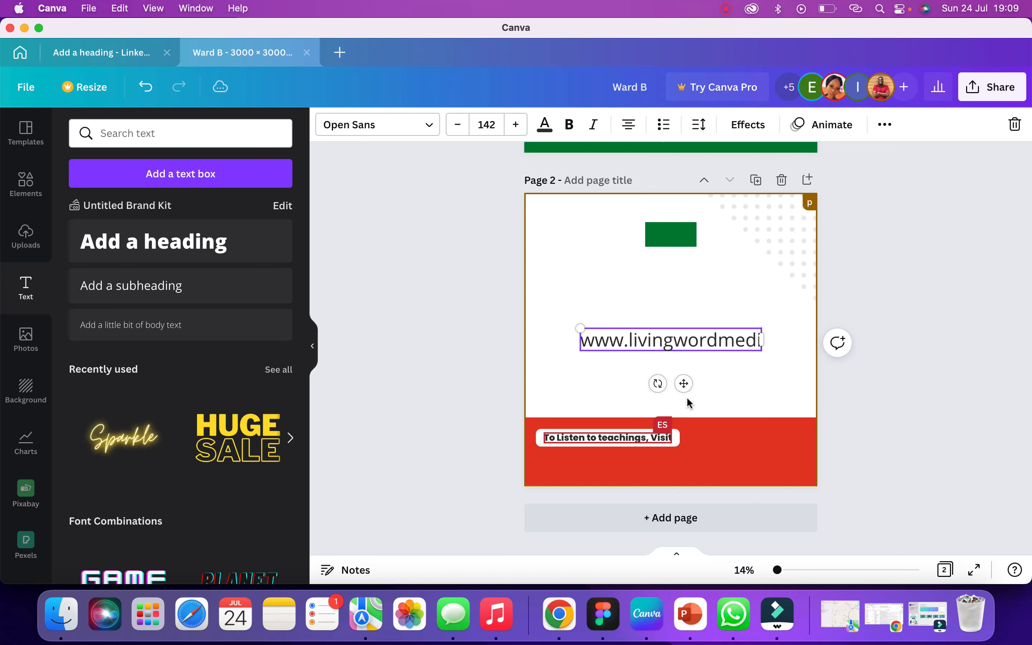
type("a.org")
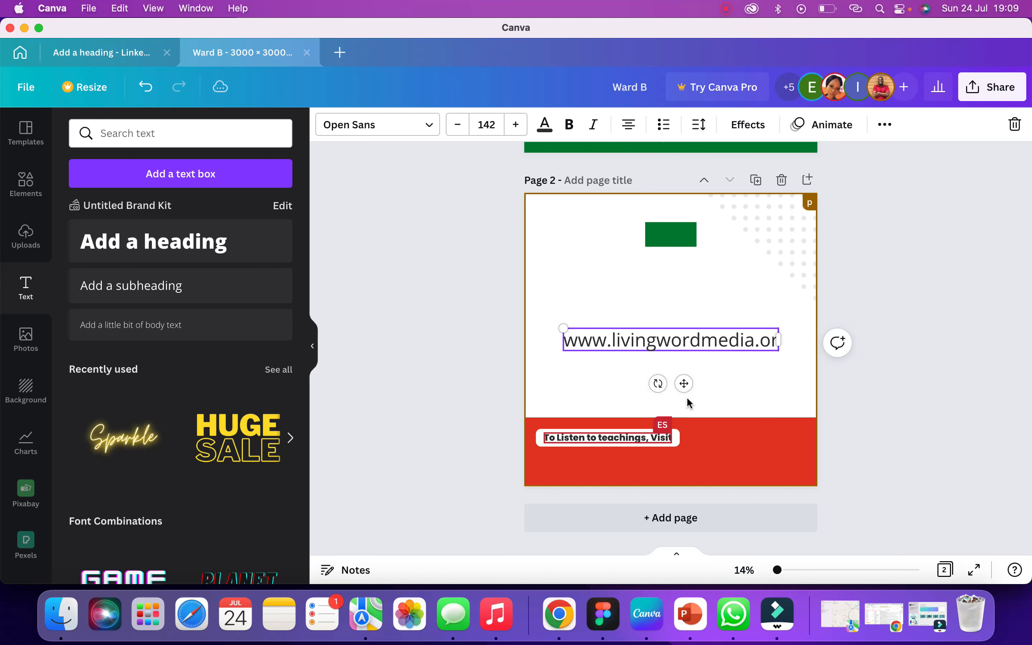
left_click(729, 297)
- Format the web address text in Poppins ExtraBold italic
left_click(640, 345)
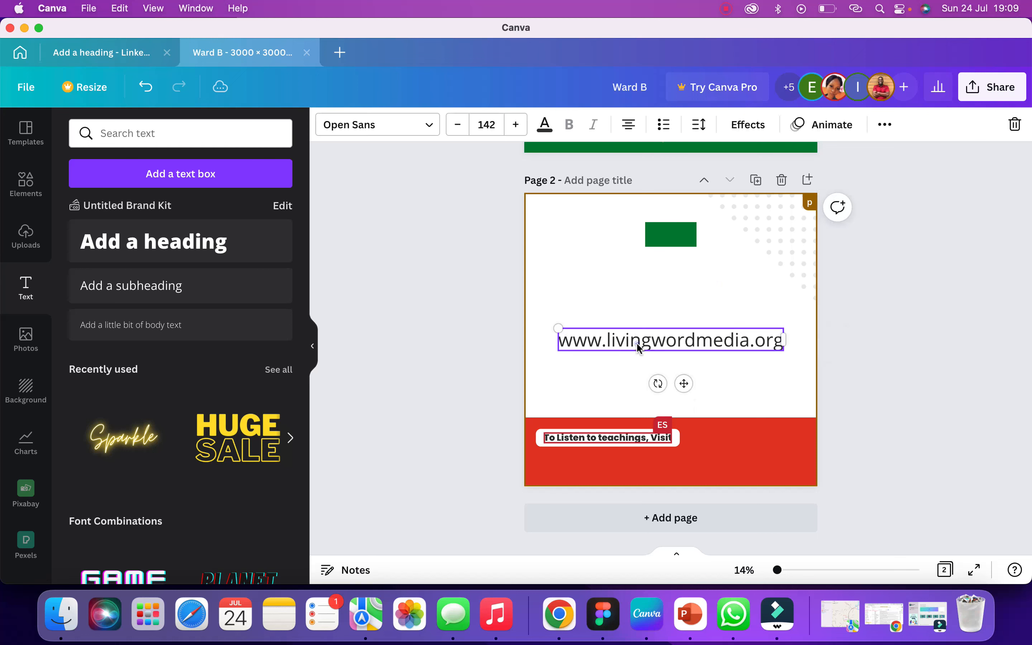
left_click(430, 126)
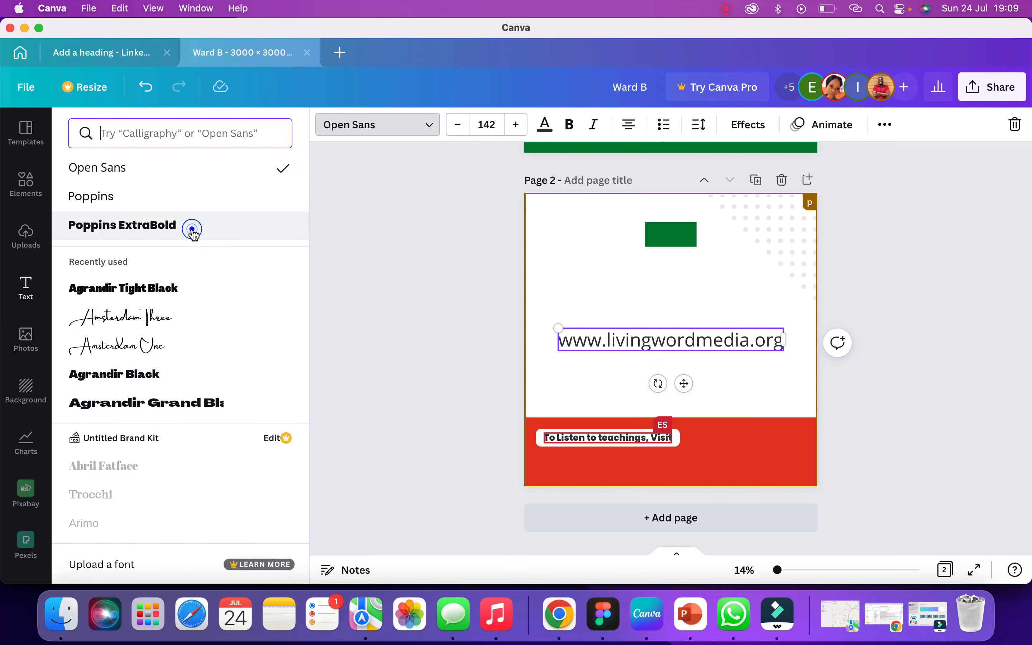
left_click(192, 230)
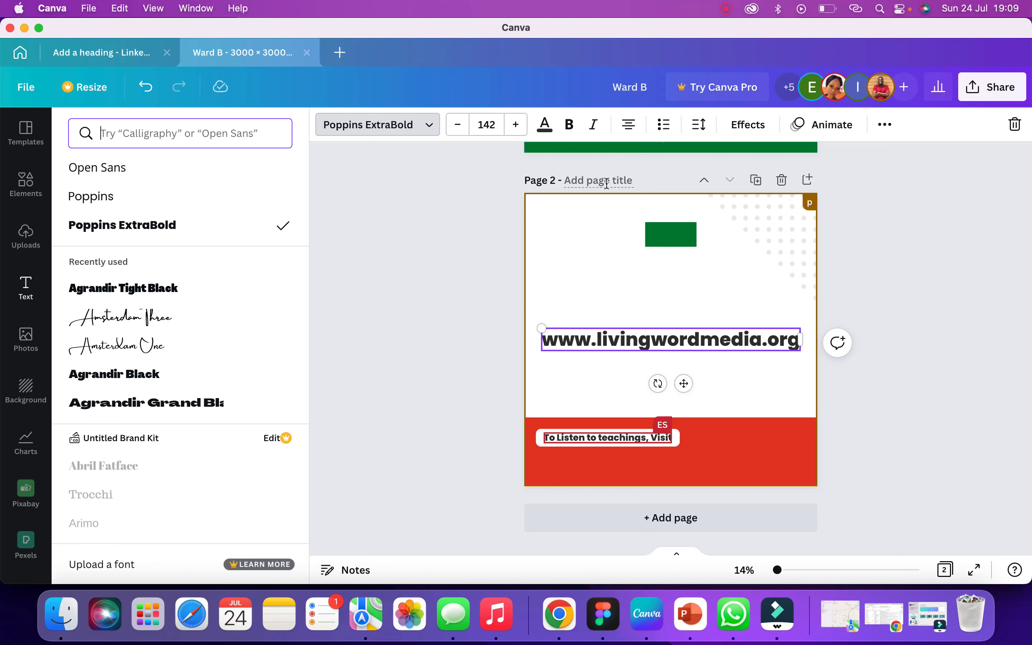
left_click(594, 124)
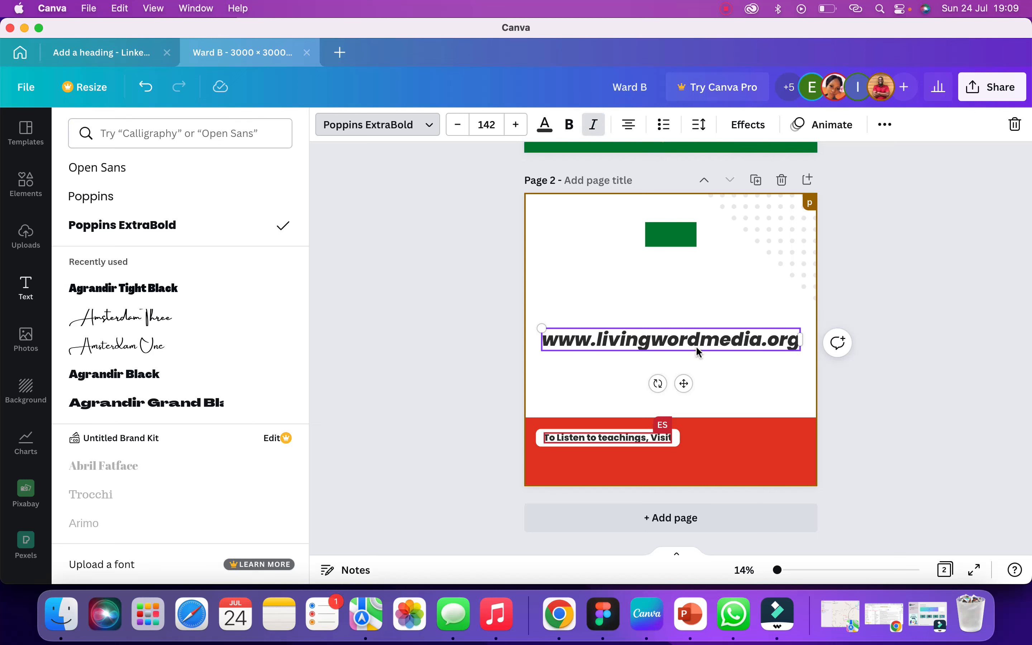
- Widen the web address text box, keep it above the red band, and split the address onto two lines before "media.org"
left_click_drag(736, 347, 729, 463)
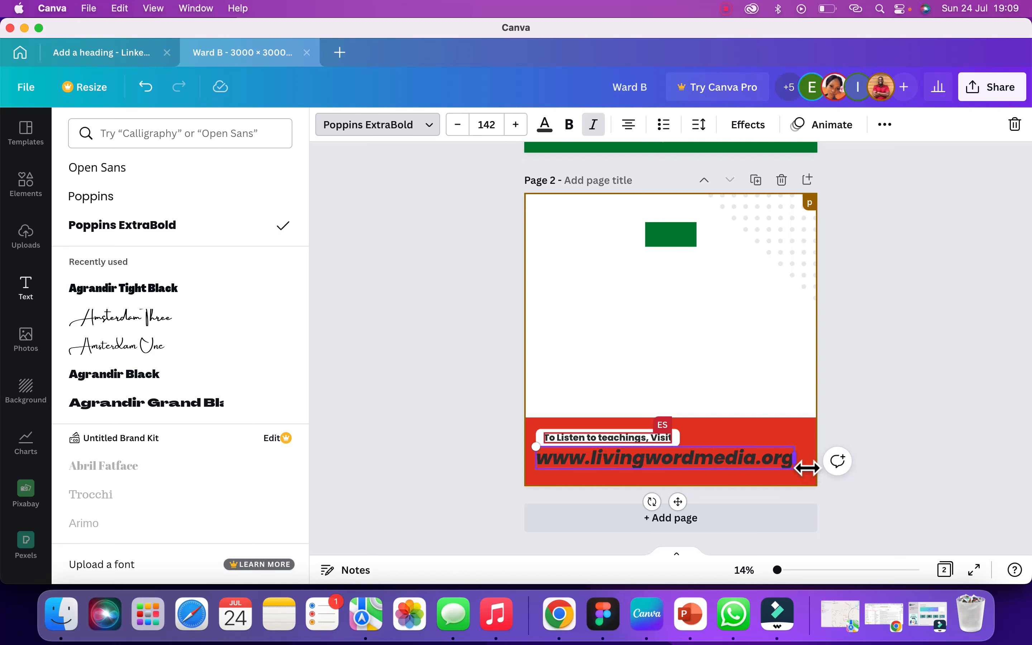
left_click_drag(807, 468, 746, 336)
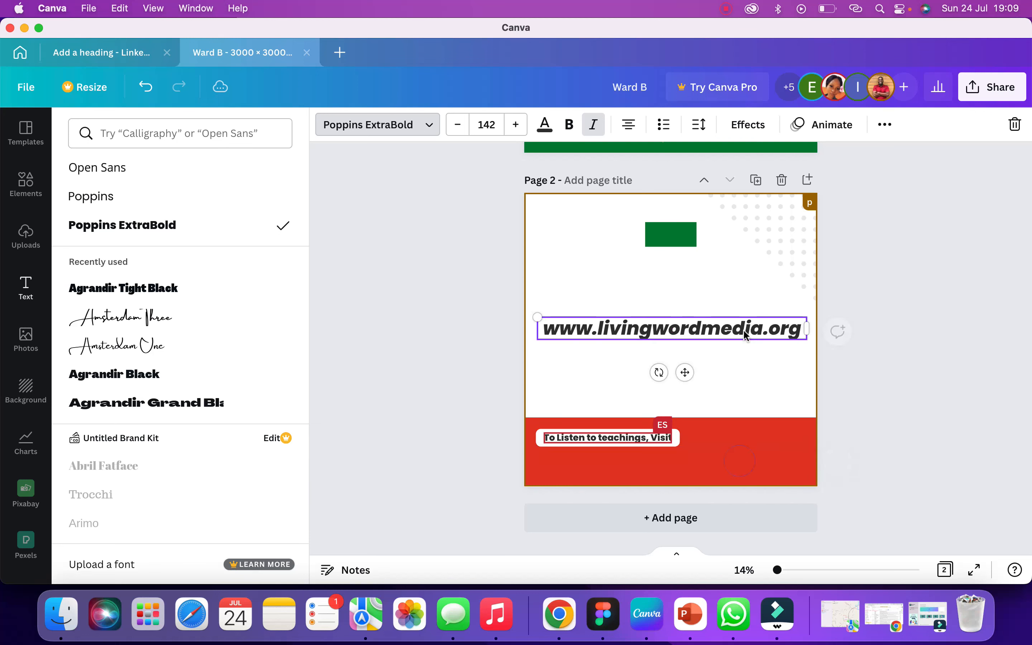
double_click(705, 330)
left_click(705, 328)
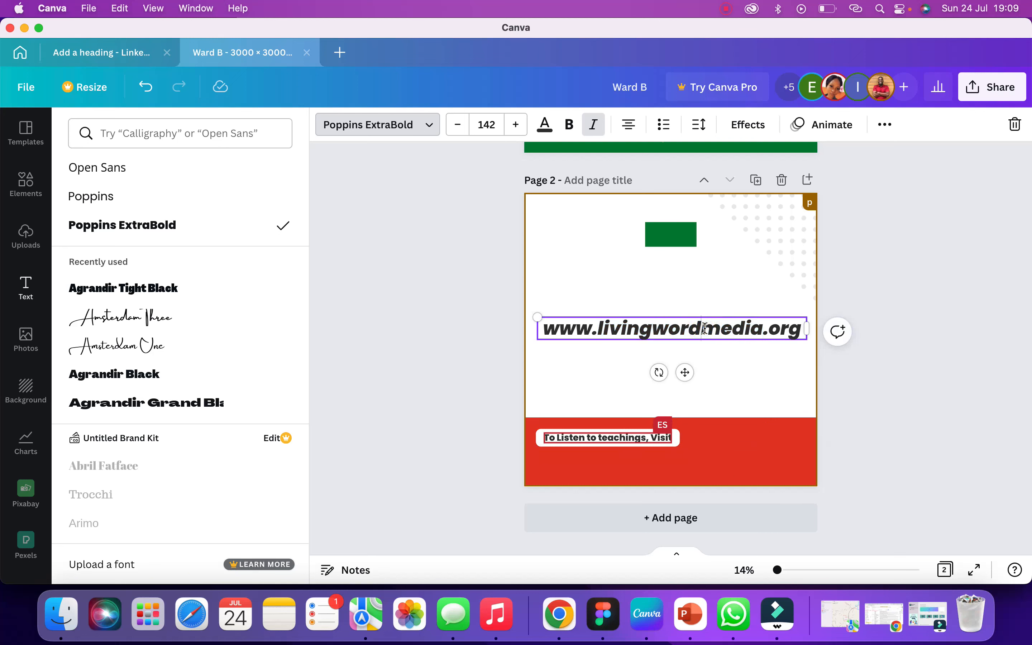
key("Return")
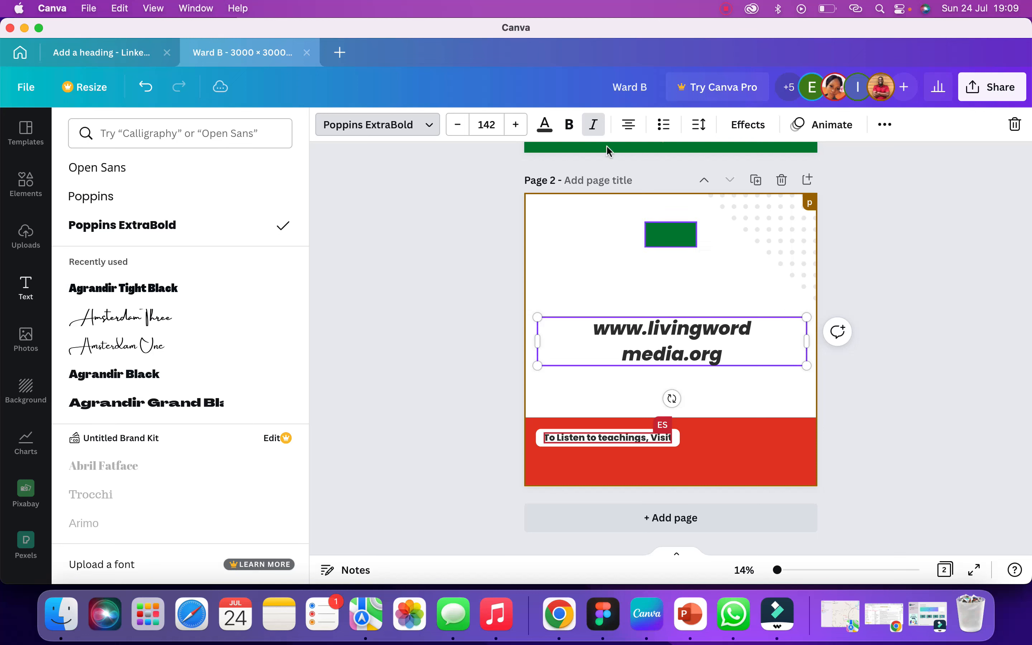
left_click(615, 274)
left_click(640, 369)
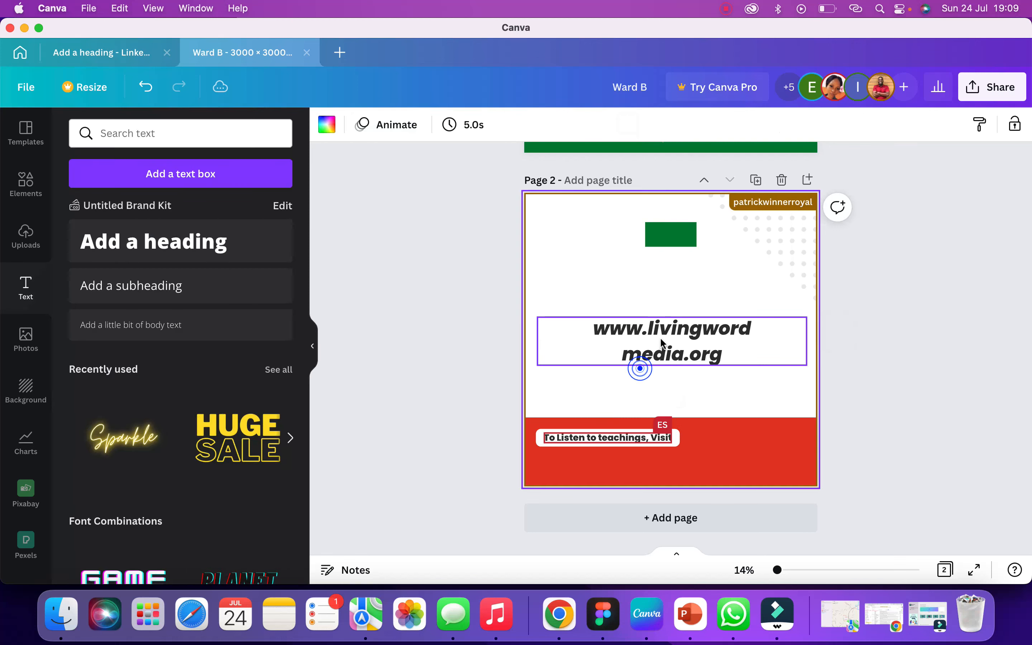
- Left-align the two-line web address and tighten its line spacing to 0.97
left_click(614, 377)
left_click(621, 345)
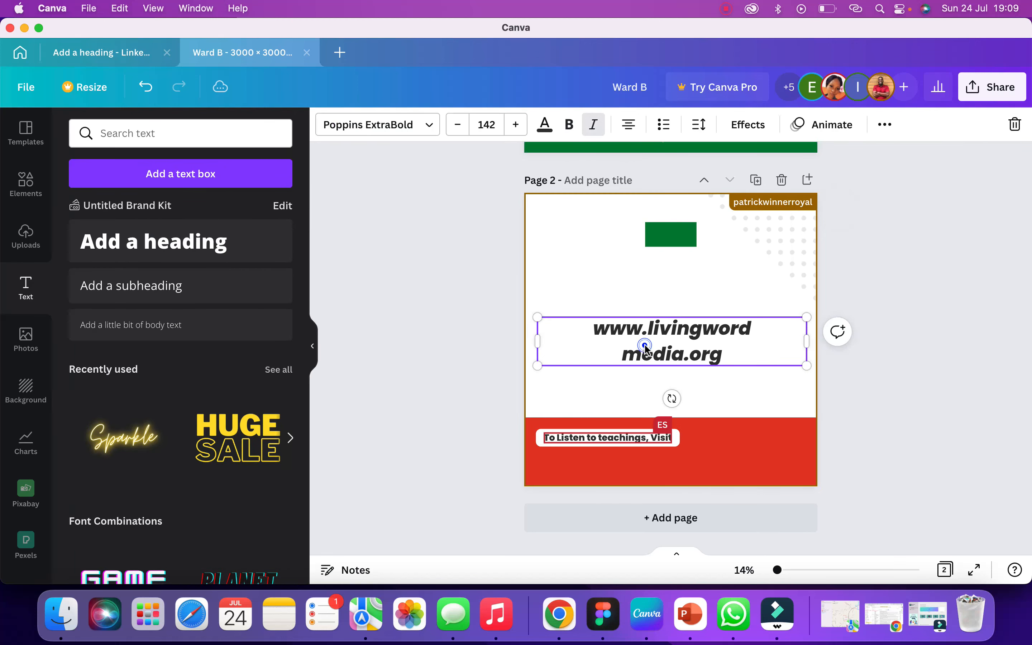
left_click(628, 124)
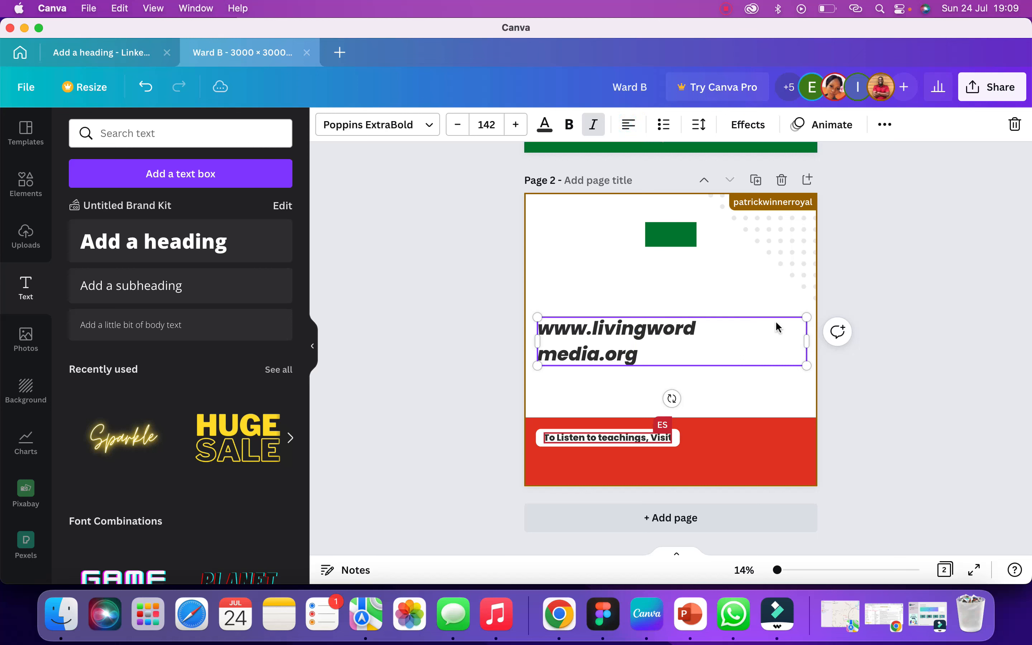
left_click(697, 125)
left_click_drag(786, 230, 752, 231)
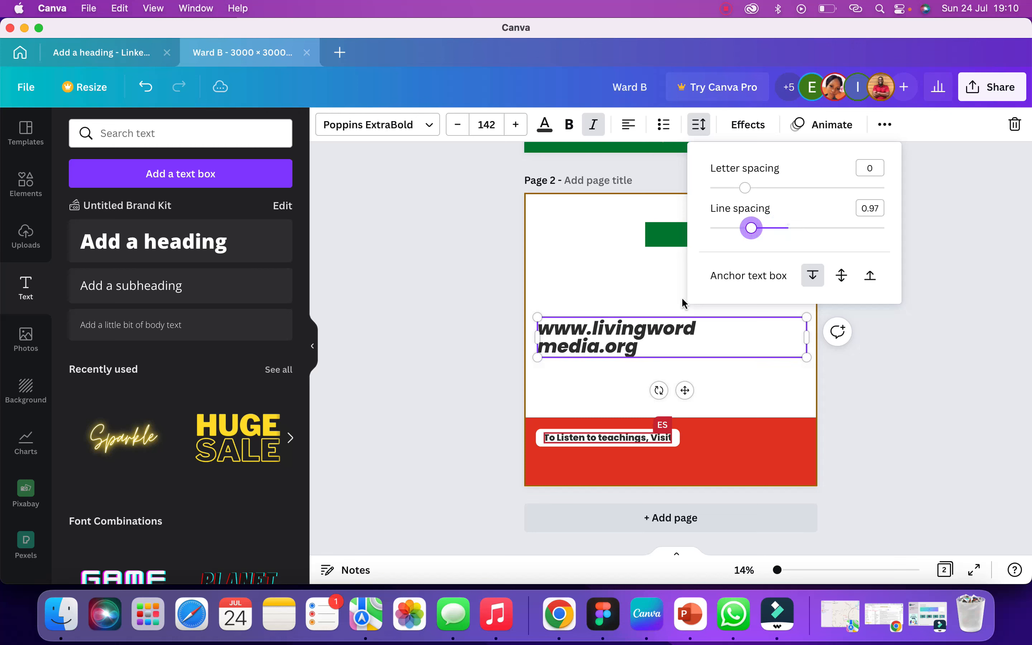
- Place the web address on the red band beneath the "To Listen to teachings, Visit" label and colour it white
left_click_drag(660, 332, 657, 458)
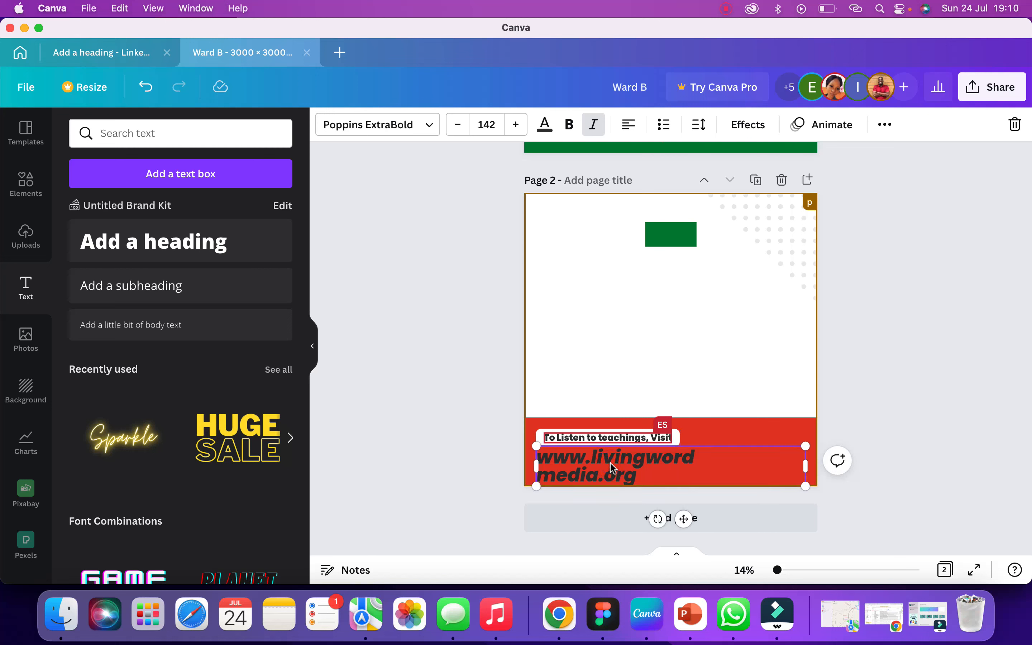
left_click(544, 125)
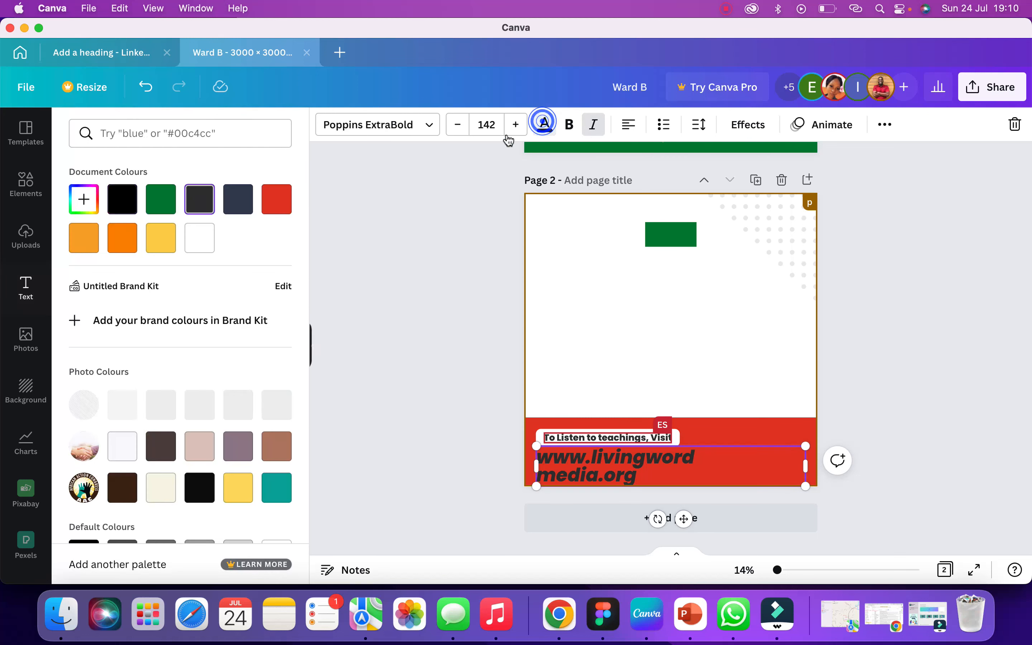
left_click(200, 236)
left_click(666, 358)
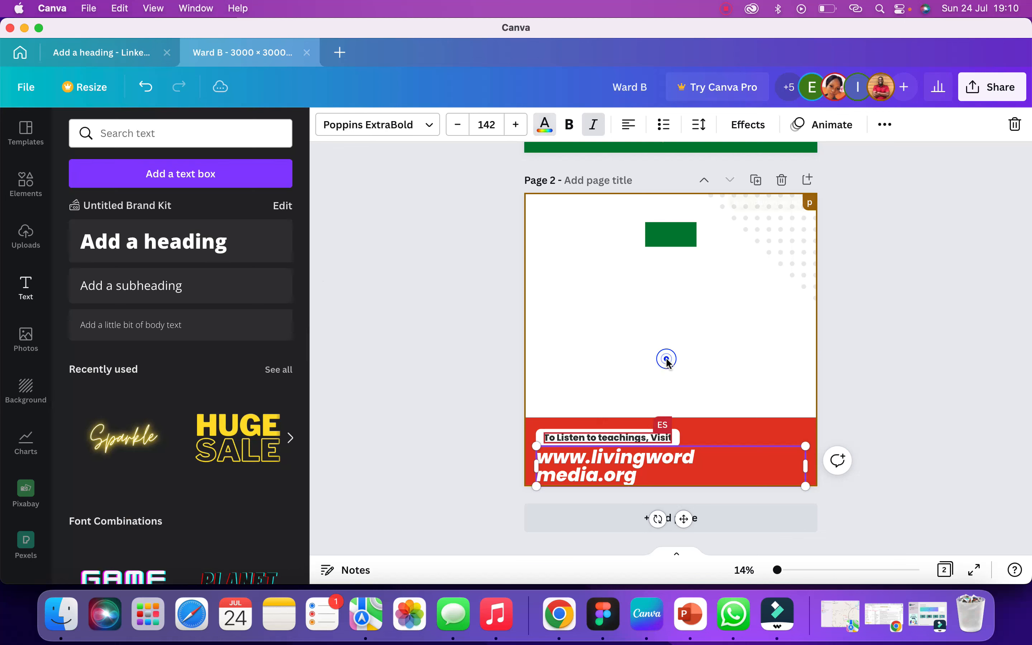
- Shrink the web address to font size 133 and extend the red band's upper edge slightly upward
left_click_drag(805, 486, 793, 485)
left_click(749, 396)
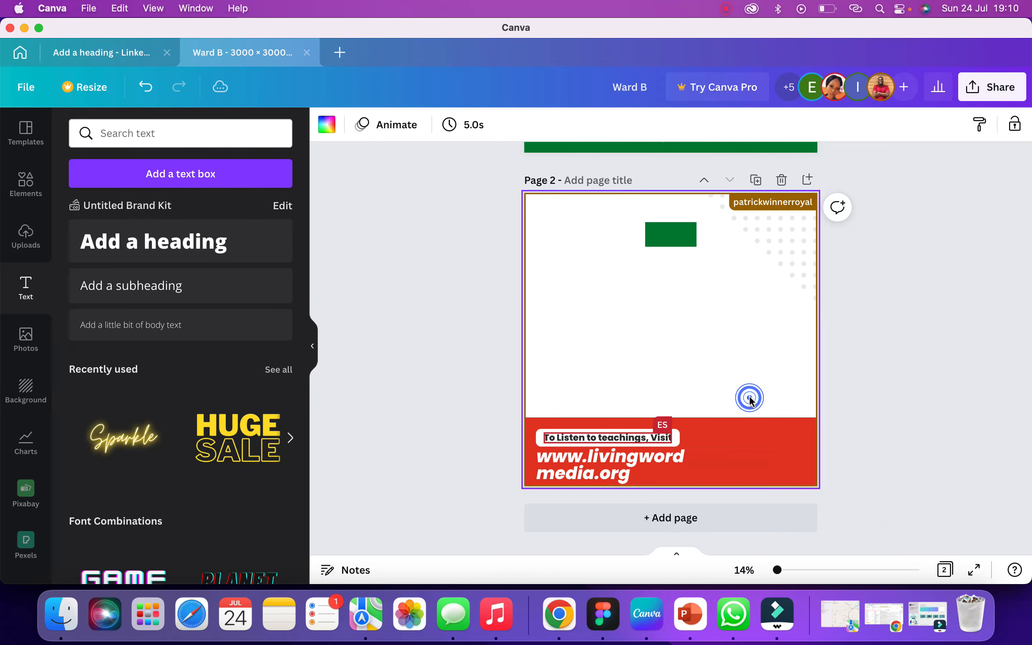
left_click(691, 435)
left_click_drag(681, 422, 681, 411)
left_click(594, 503)
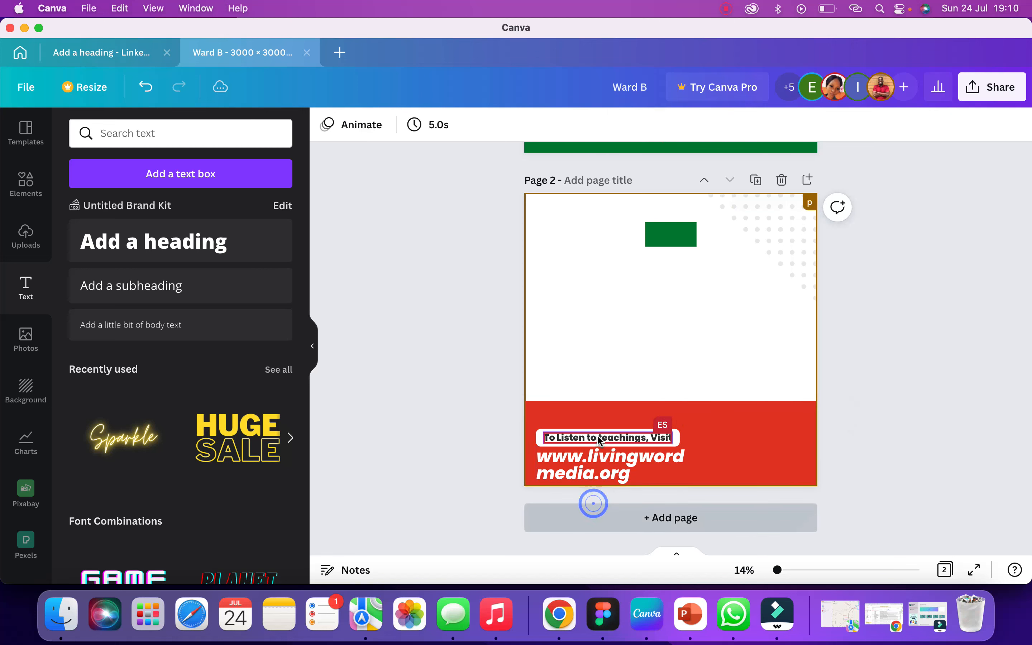
- Move the "To Listen to teachings, Visit" label and web address up together within the red band
left_click_drag(493, 433, 626, 477)
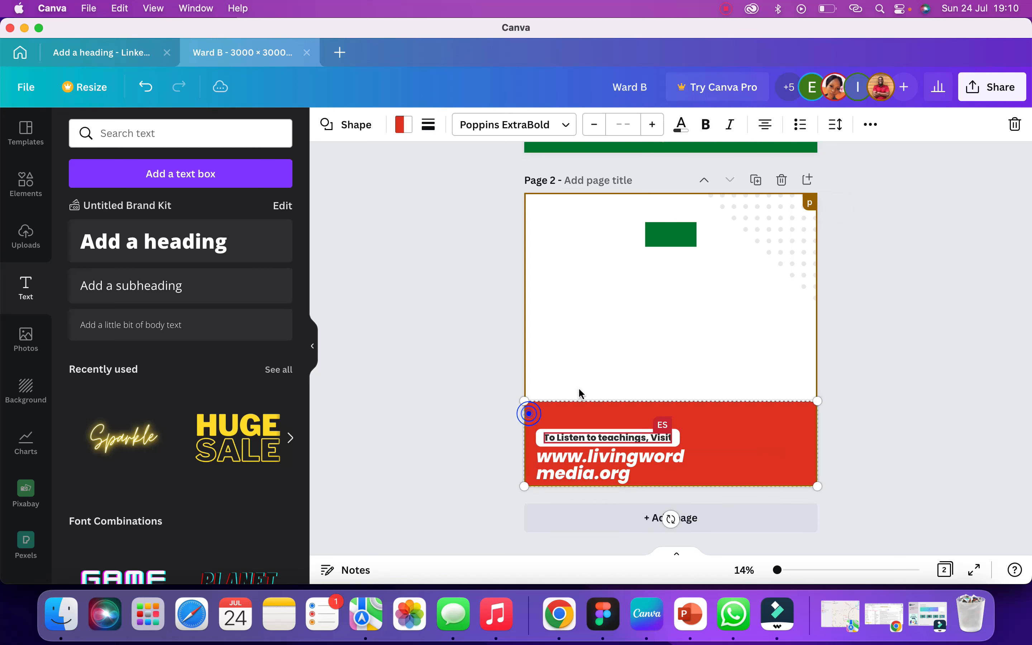
left_click(592, 376)
left_click_drag(597, 356, 604, 438)
left_click(606, 427)
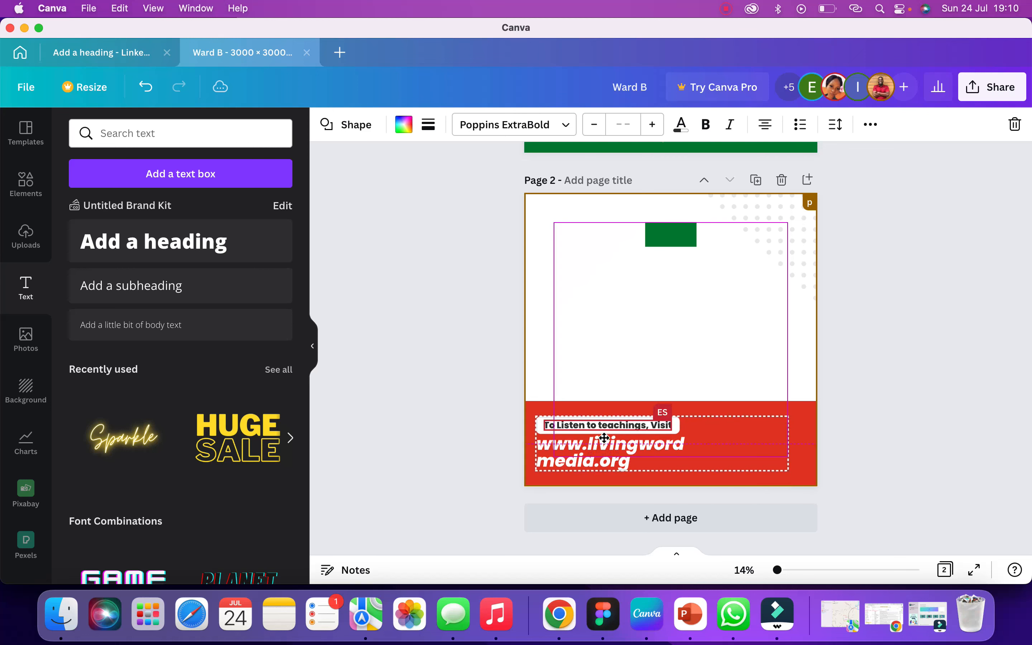
left_click(647, 344)
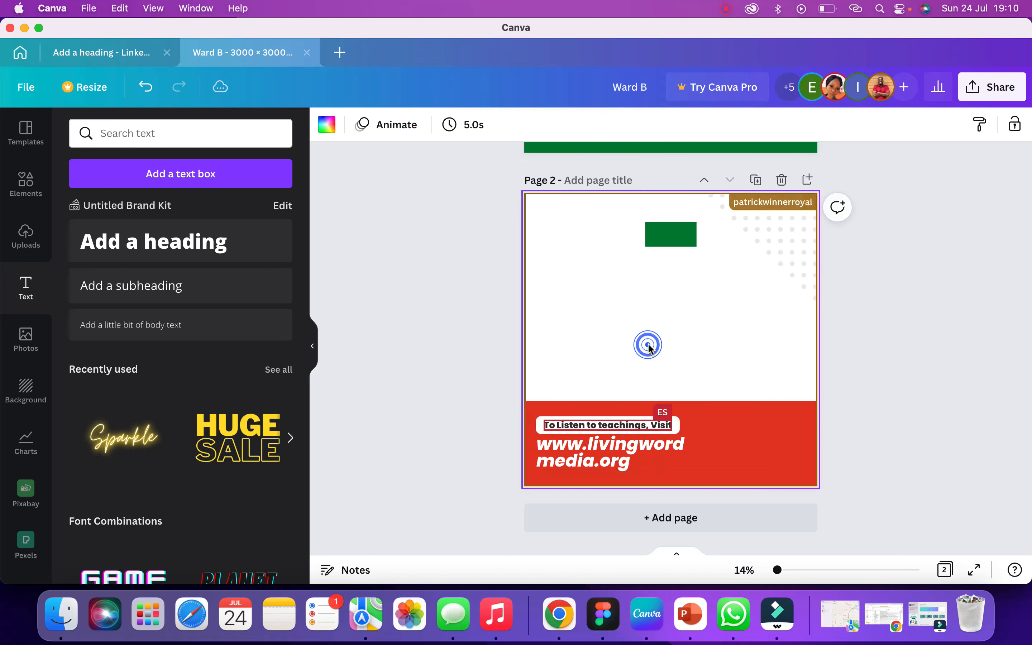
- Enlarge the web address to font size 143 and nudge it slightly down below the label
left_click(626, 463)
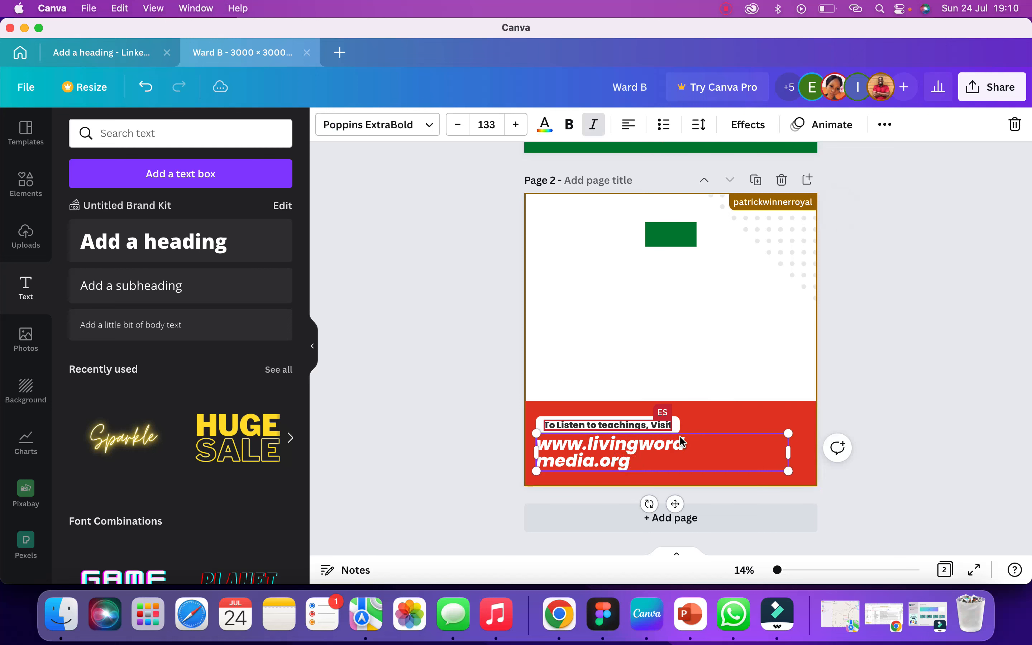
left_click_drag(789, 434, 814, 433)
left_click_drag(617, 439, 617, 442)
left_click(671, 330)
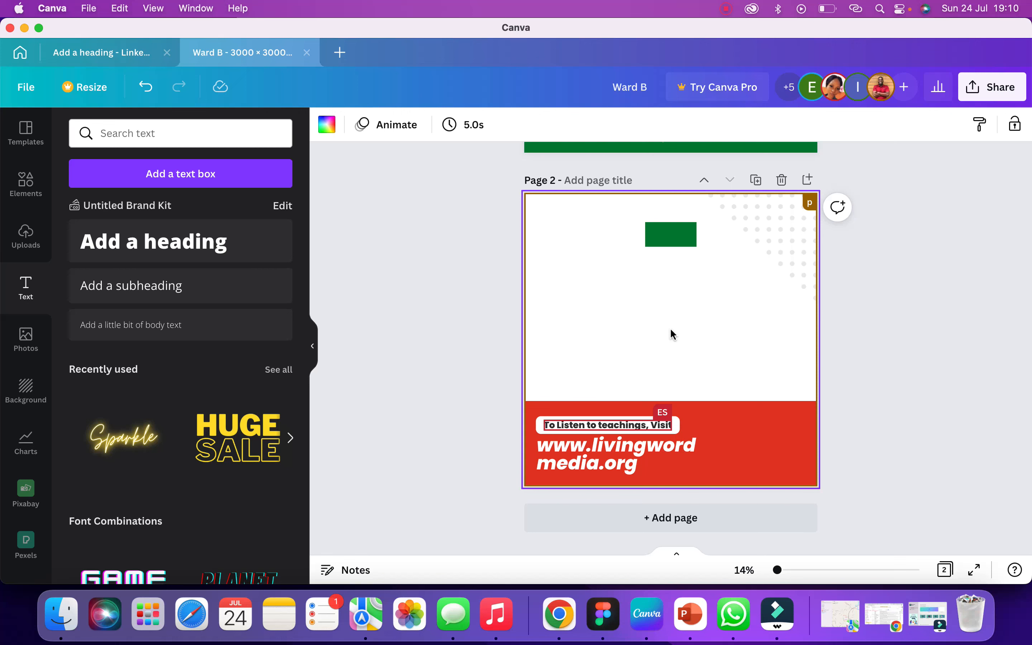
left_click(595, 454)
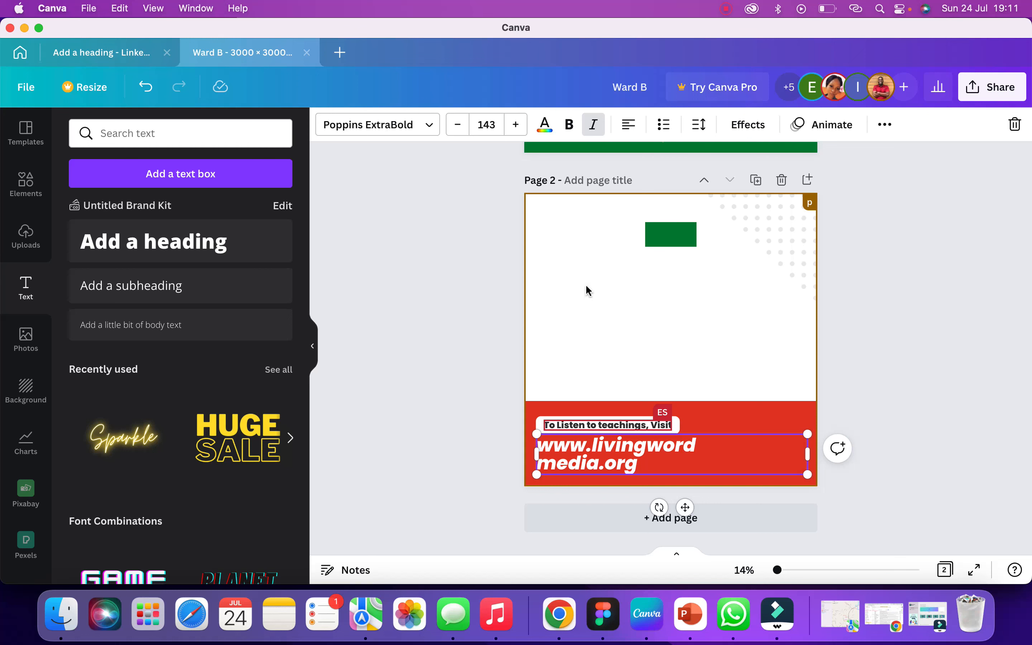
left_click(586, 286)
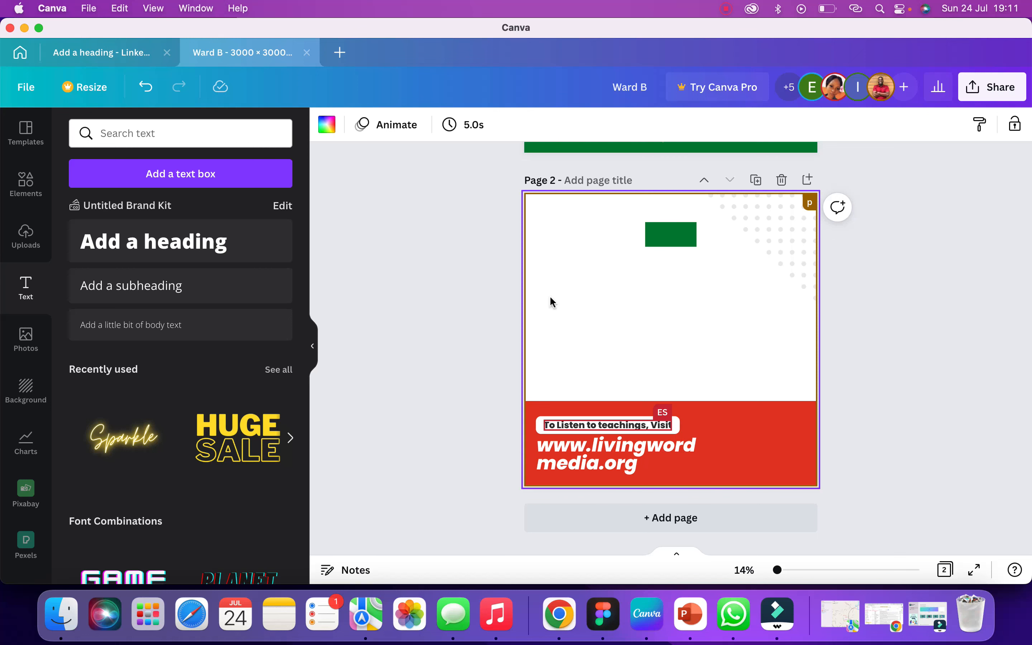
- Add a heading to page 2 and set its font size to 100
left_click(204, 250)
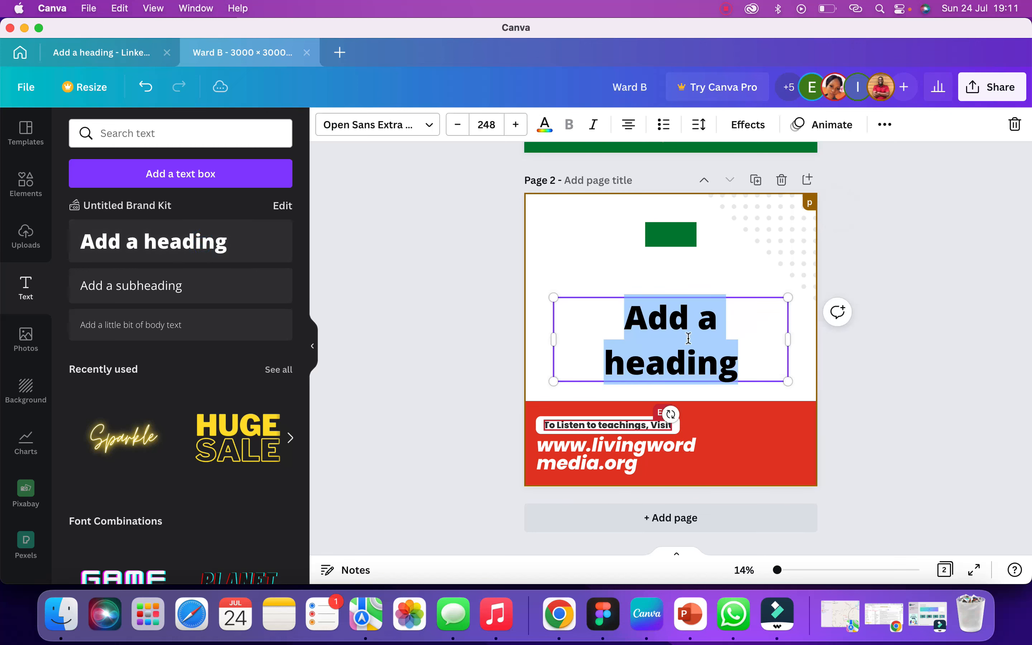
left_click(489, 124)
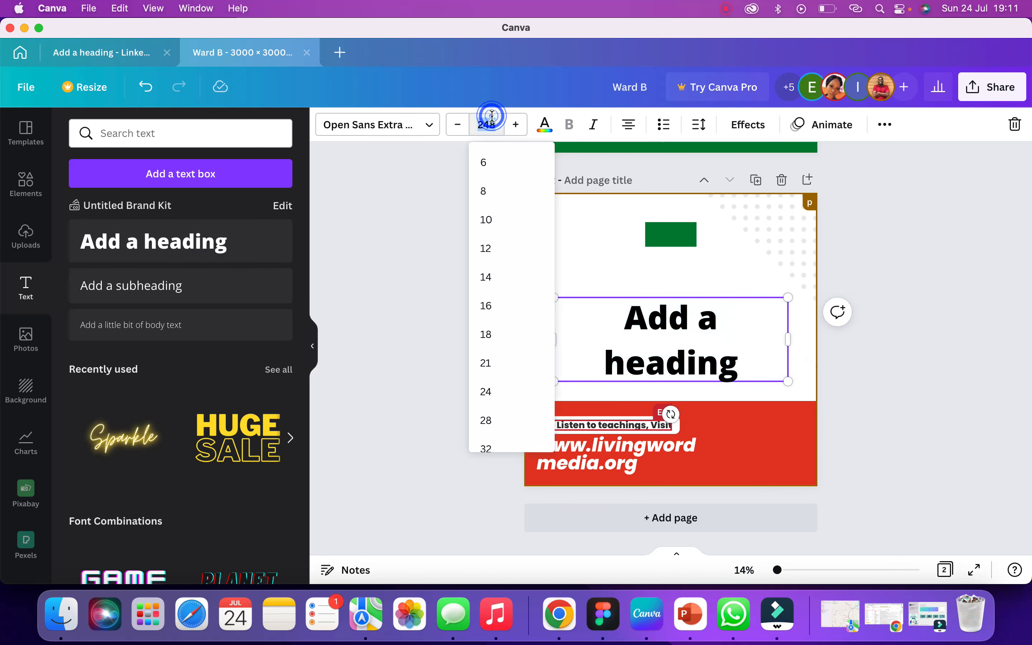
type("100")
key("Return")
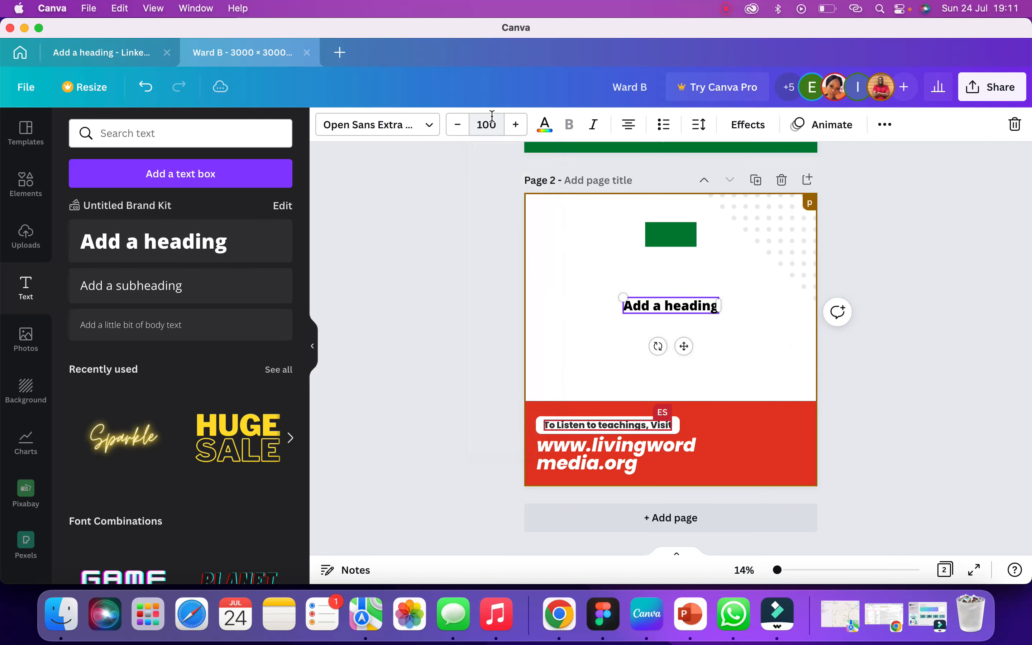
- Replace the heading's placeholder text with "LISTEN TO GOD'S"
left_click(672, 315)
double_click(685, 306)
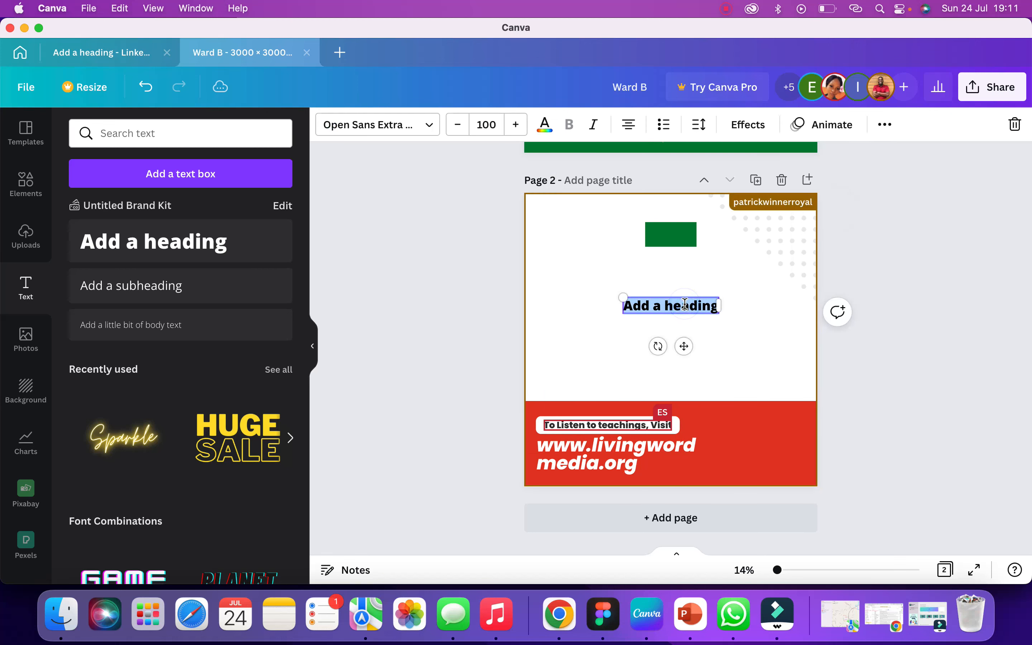
type("LI")
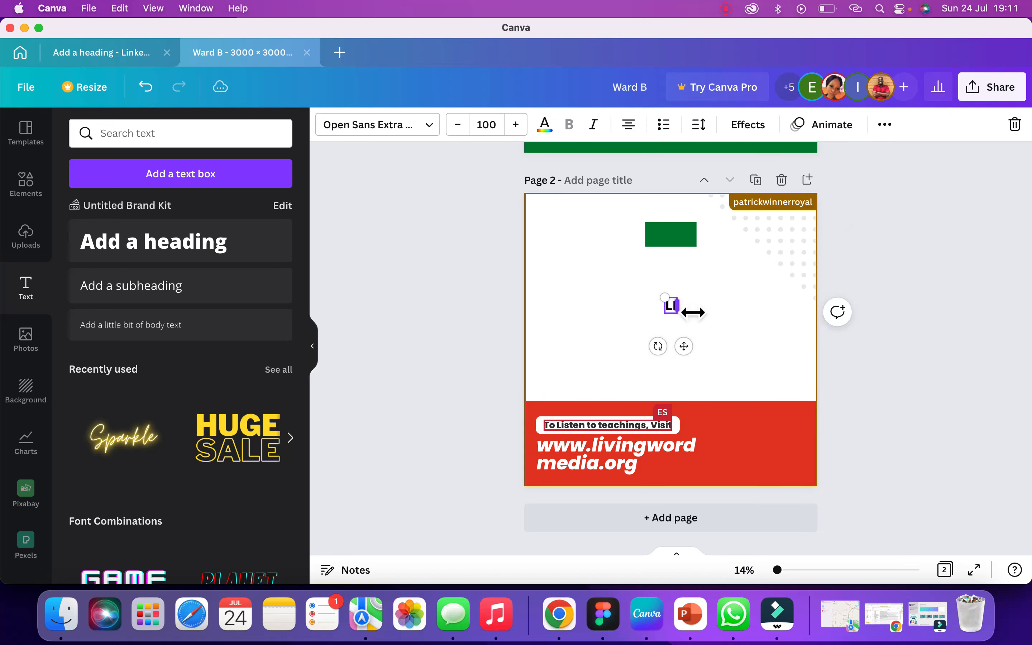
type("STEN")
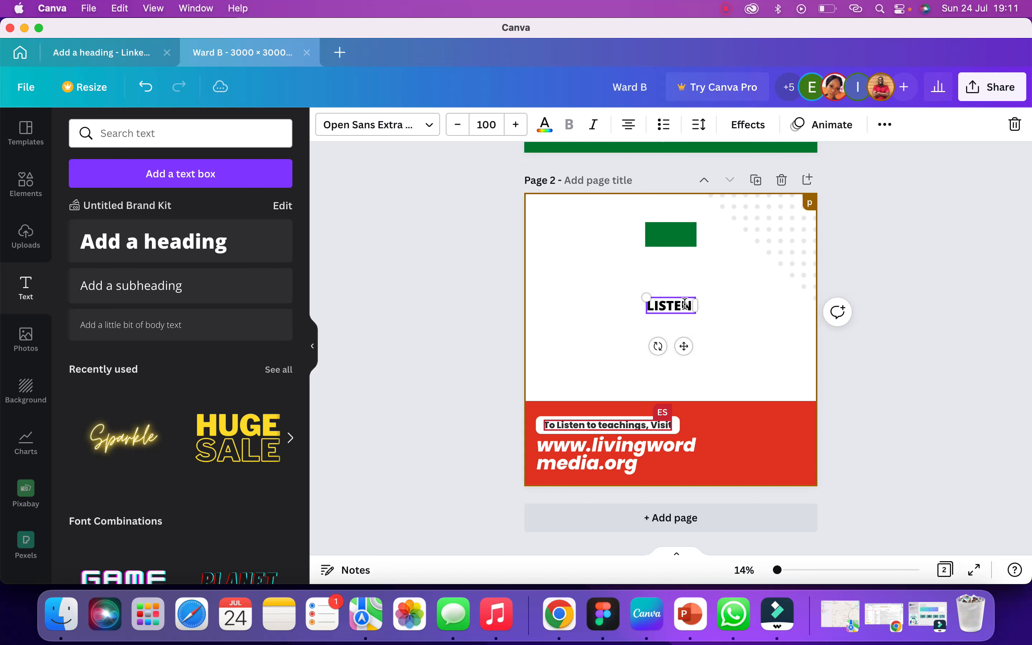
type(" TO GODS")
key("BackSpace")
type("'S")
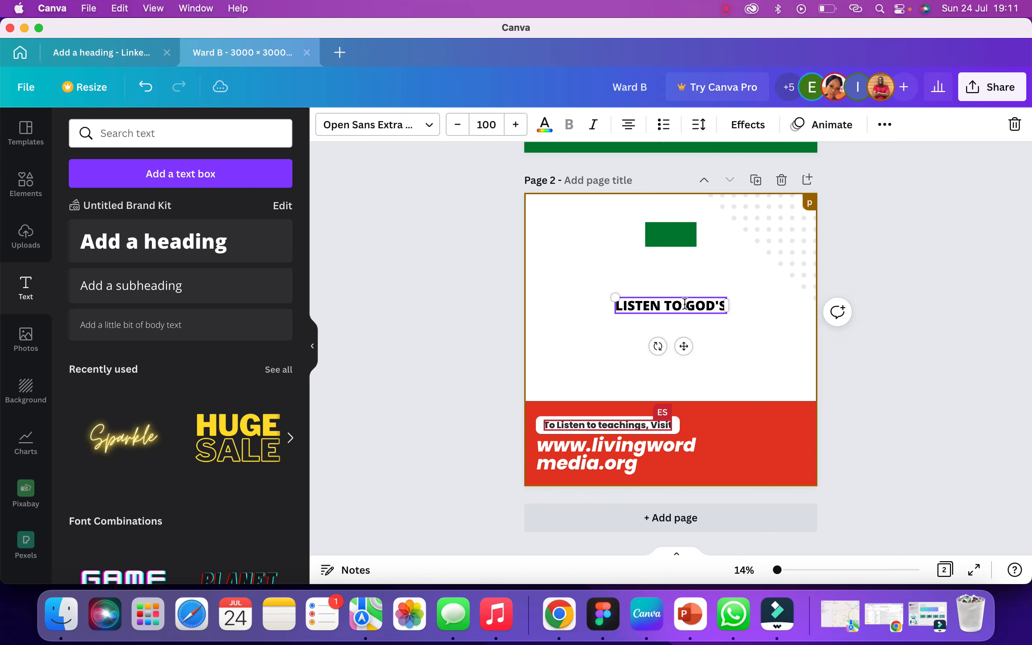
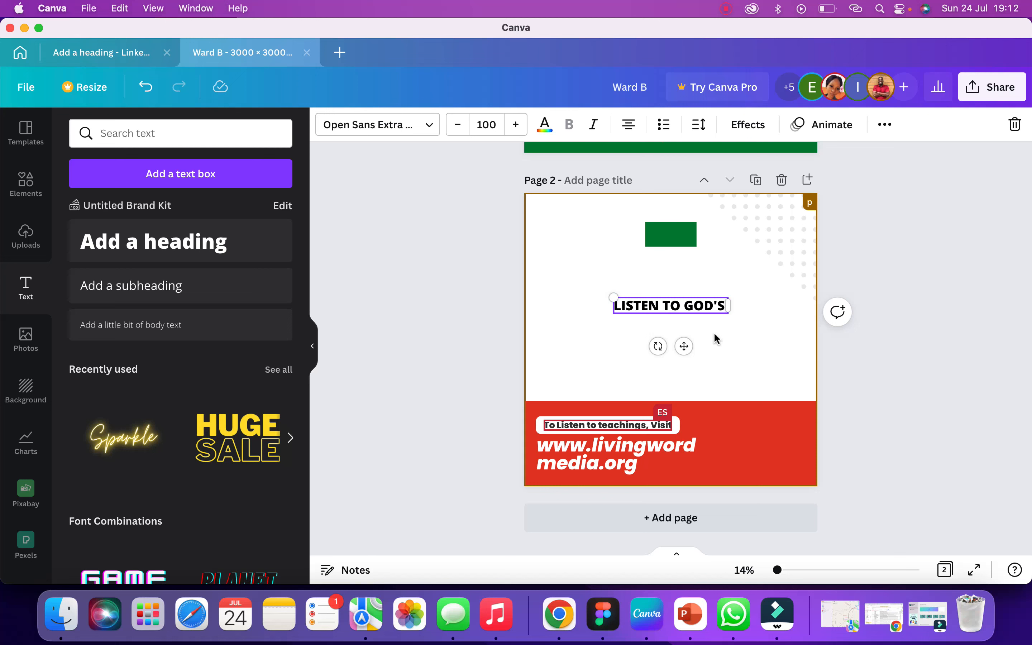
- Complete the heading with the word "WORD" so it reads "LISTEN TO GOD'S WORD"
type("WORD")
key("BackSpace")
key("BackSpace")
key("BackSpace")
key("BackSpace")
key("BackSpace")
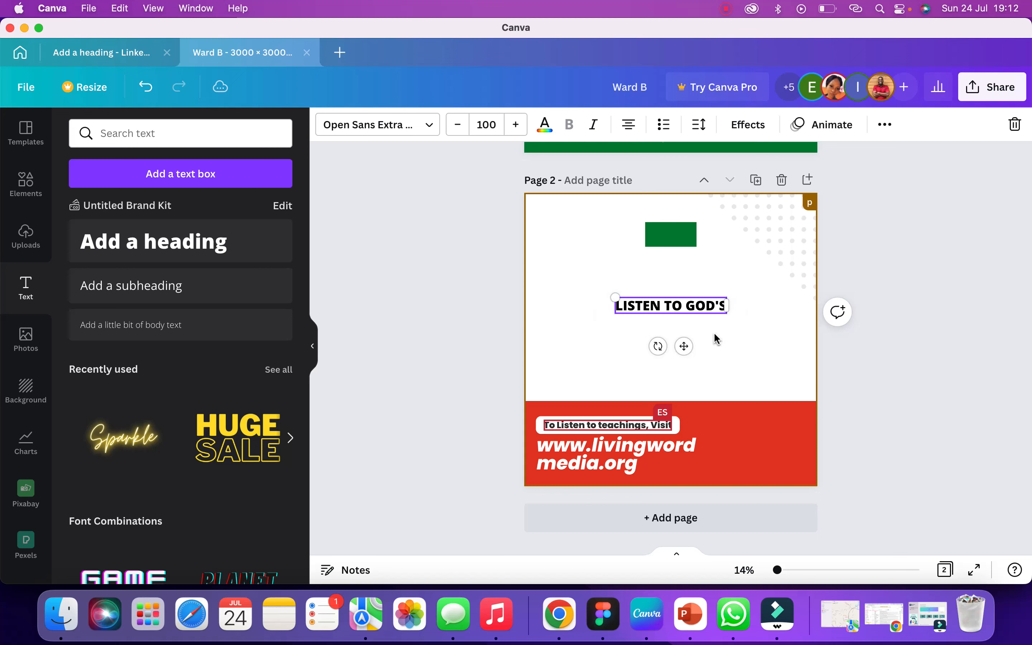
type("WORD")
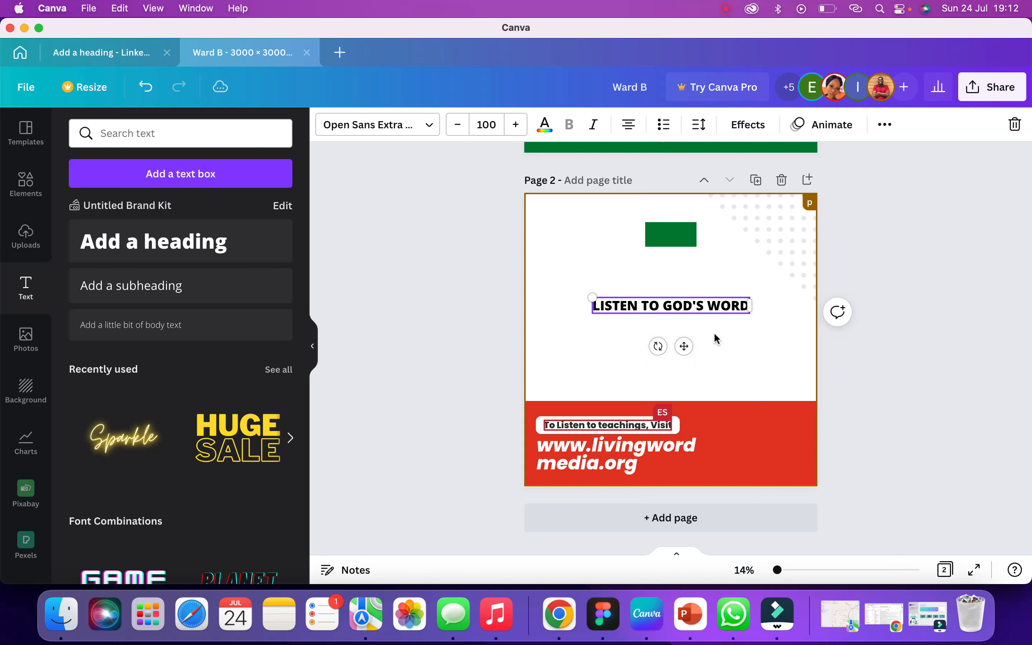
left_click(724, 349)
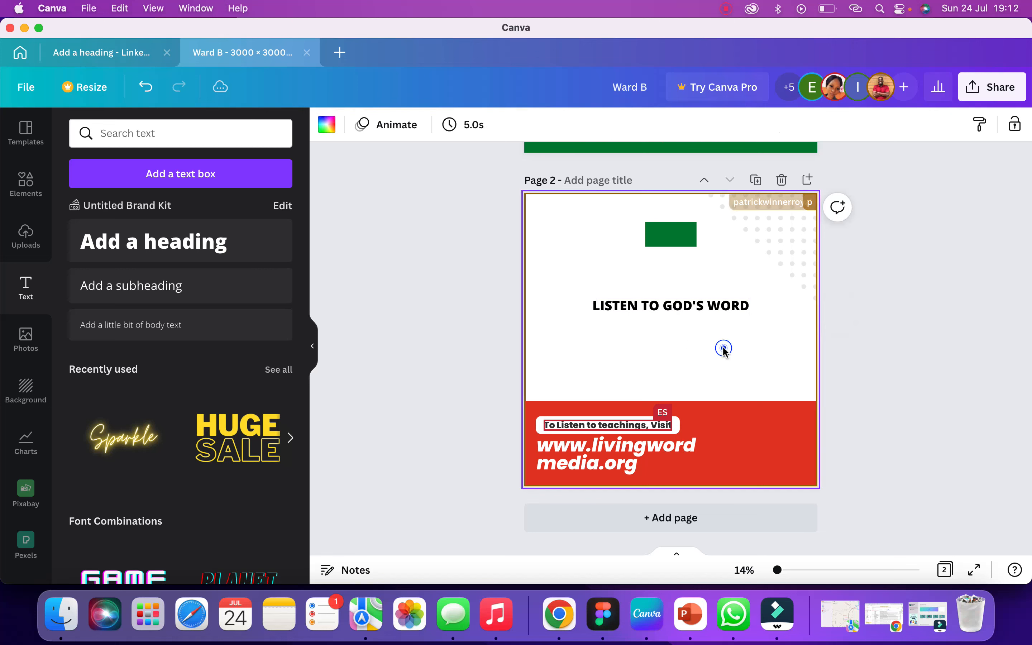
- Format the "LISTEN TO GOD'S WORD" heading in Poppins ExtraBold italic at size 118 and shift it right and slightly up
left_click(698, 309)
left_click(420, 124)
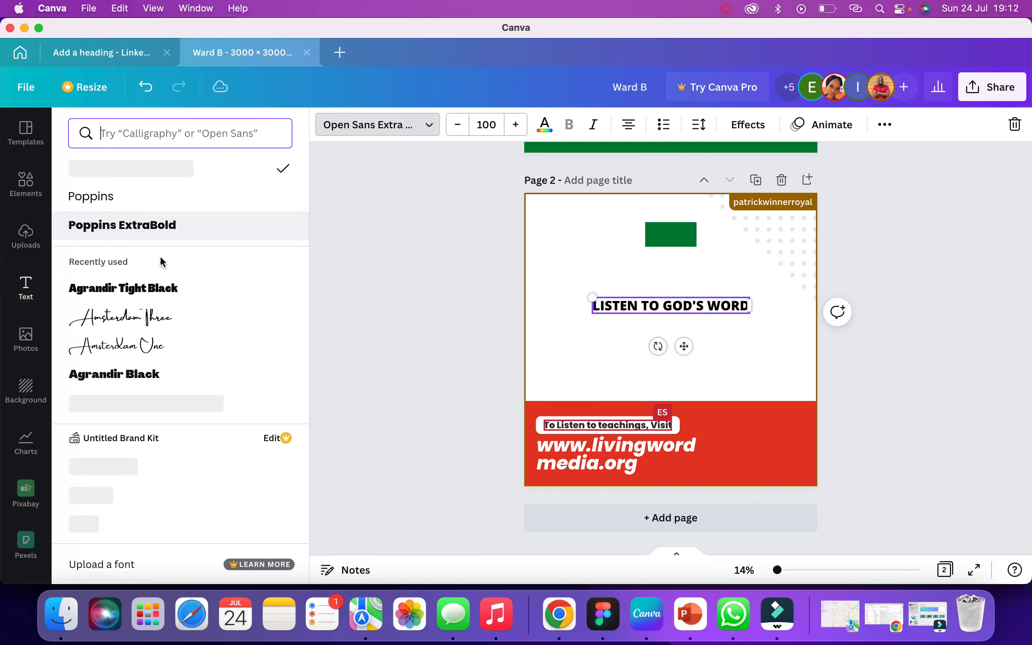
left_click(161, 226)
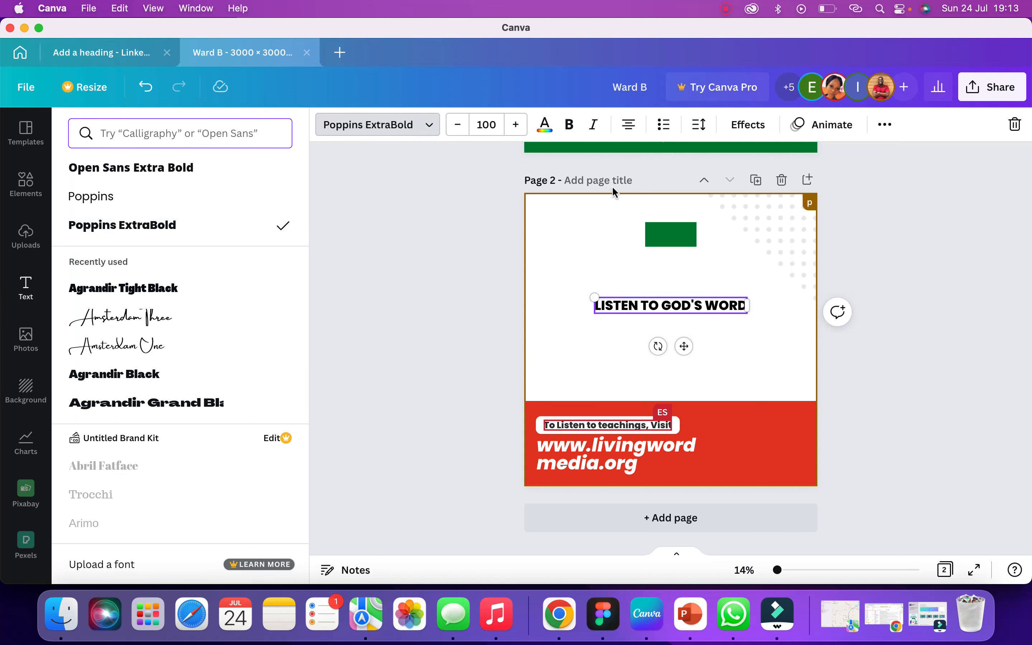
left_click(595, 126)
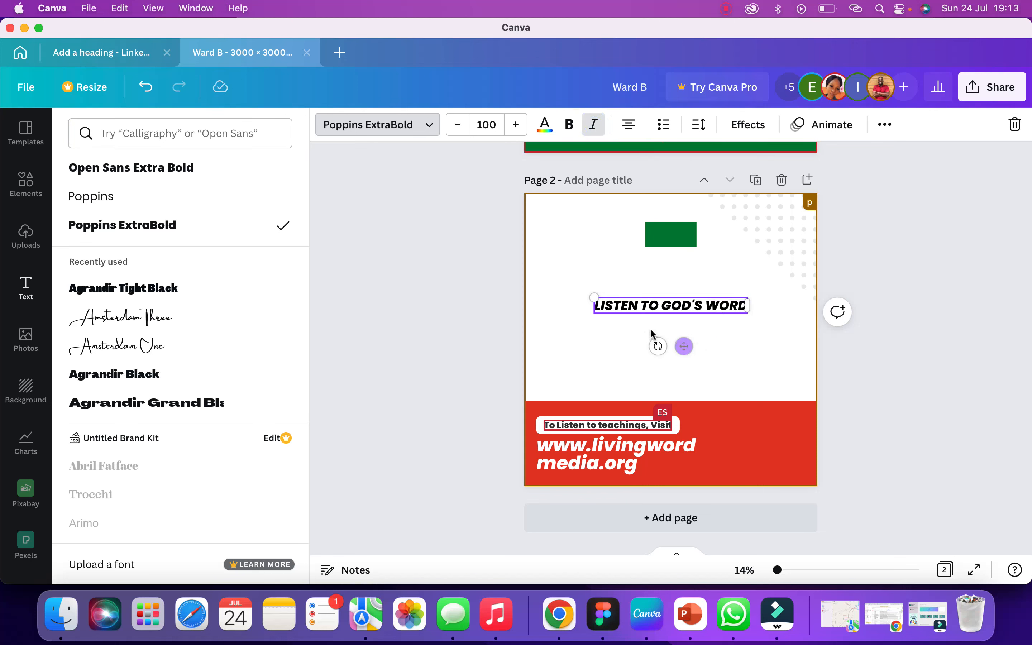
left_click_drag(597, 299, 574, 292)
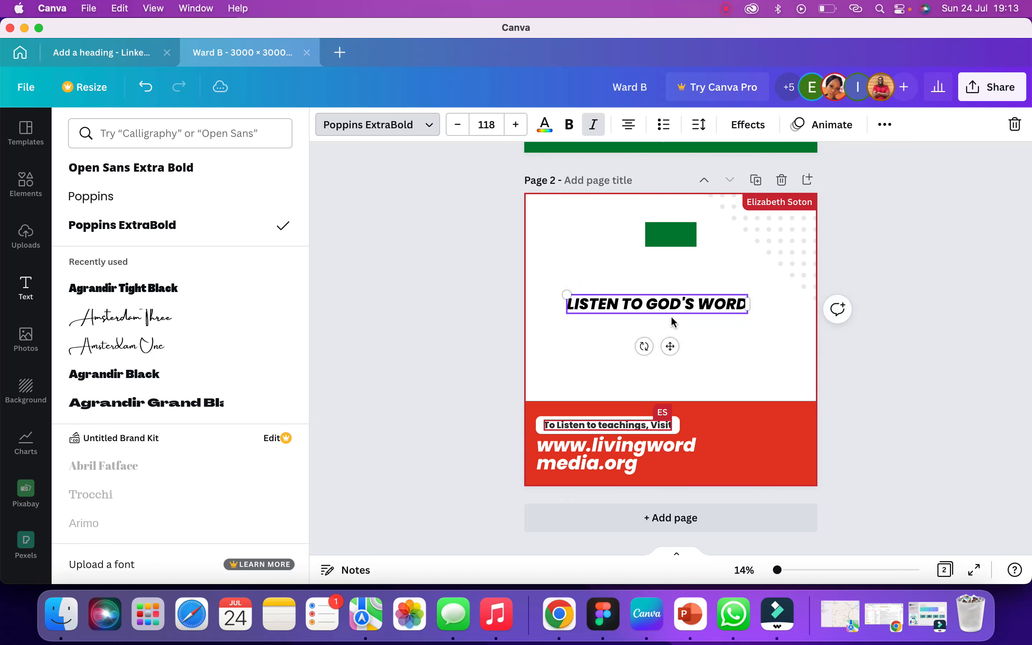
left_click_drag(667, 305, 693, 299)
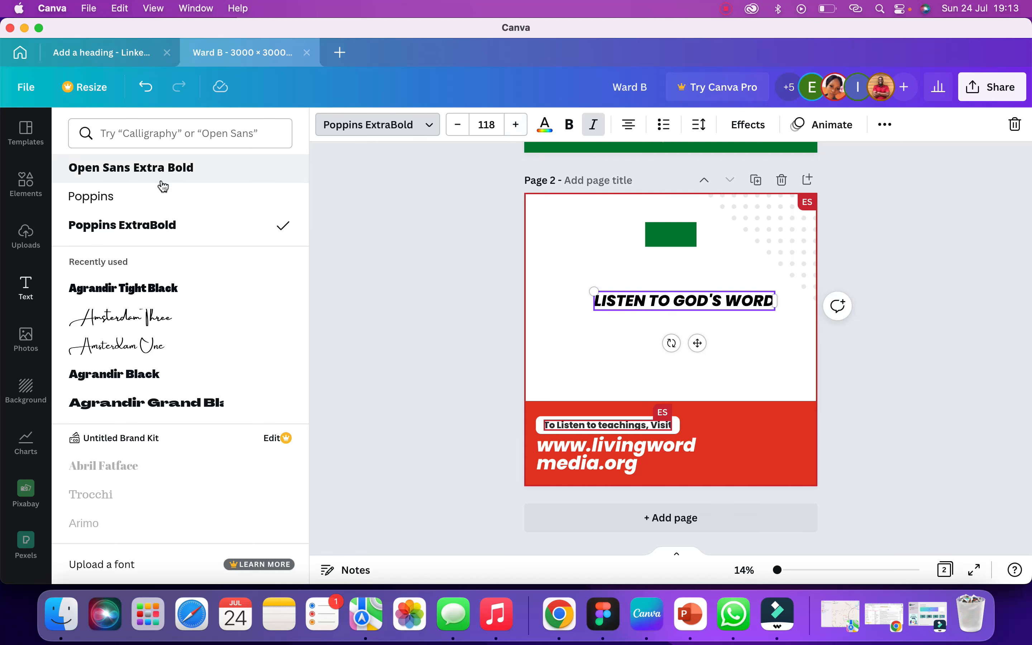
- Add a subheading below the "LISTEN TO GOD'S WORD" heading on page 2 and replace its placeholder with "ON THE GO!"
left_click(25, 287)
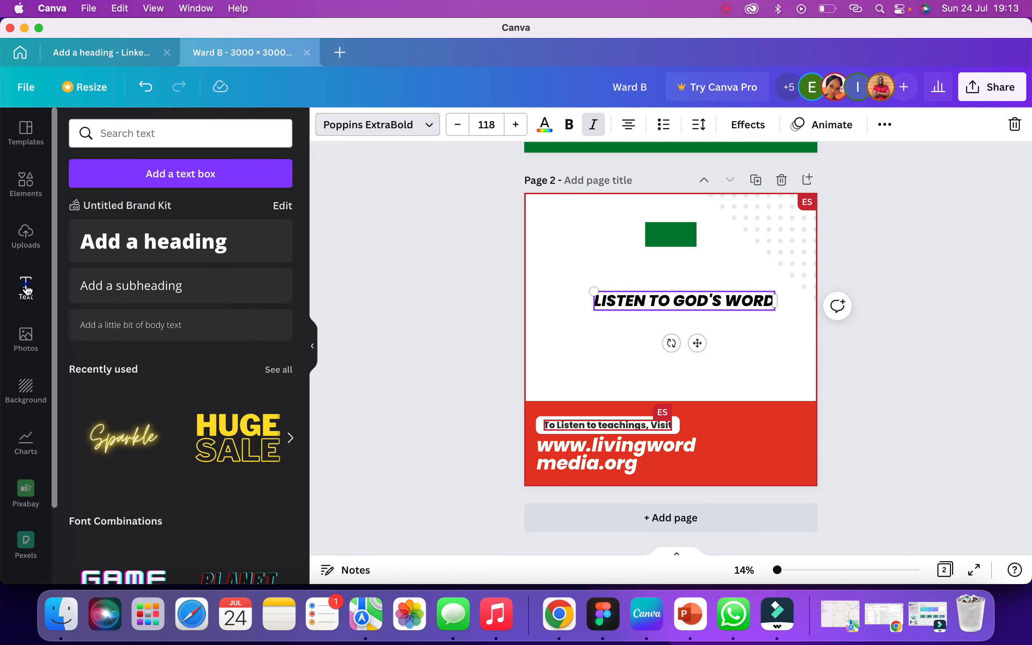
left_click(177, 287)
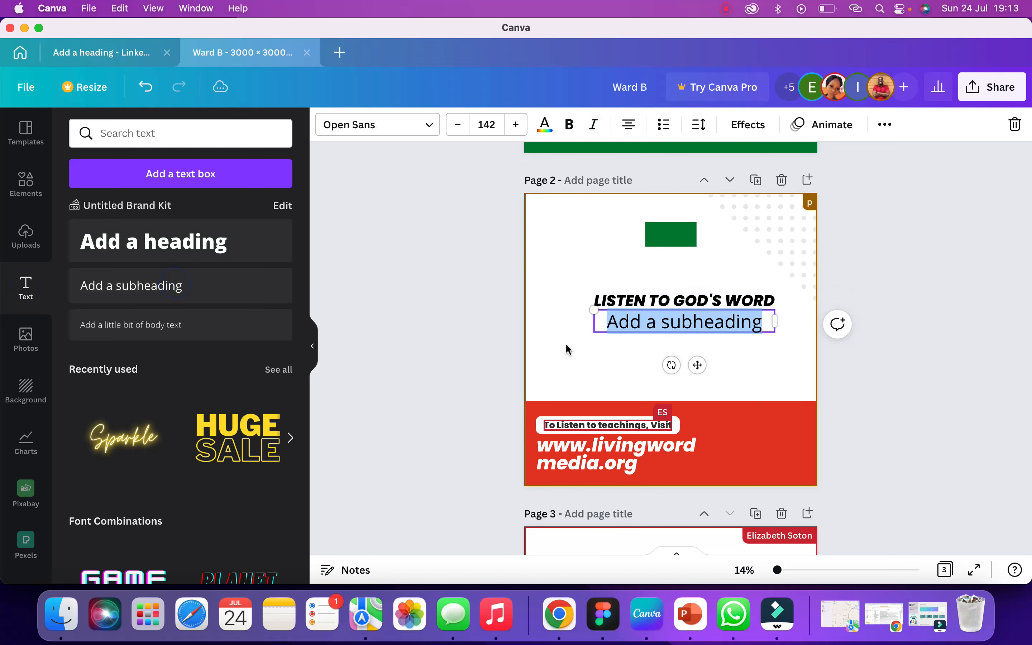
type("o")
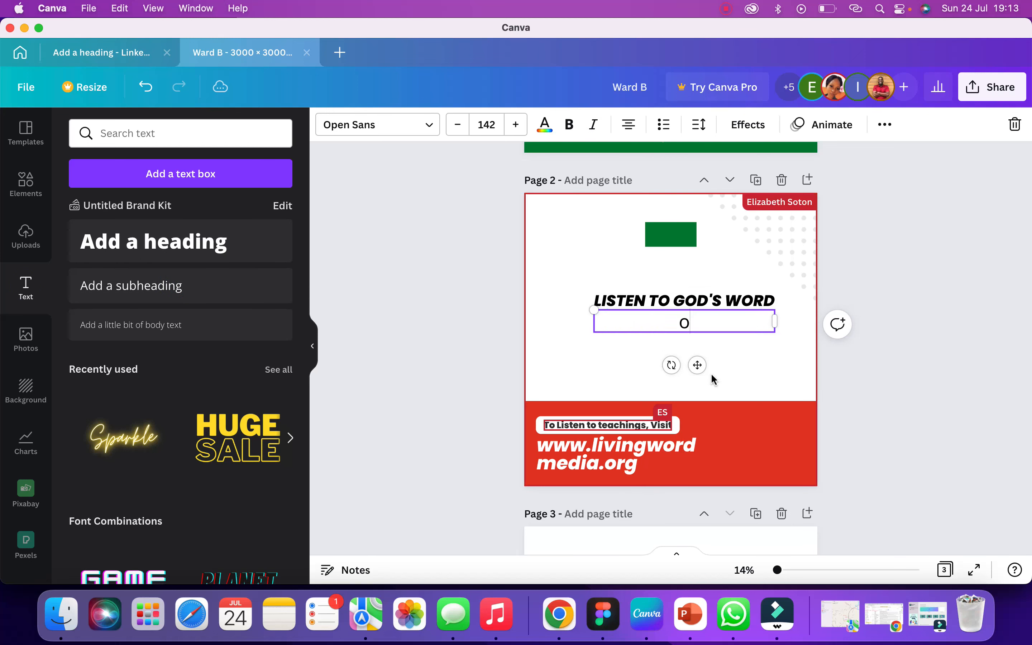
scroll(745, 452, "down", 3)
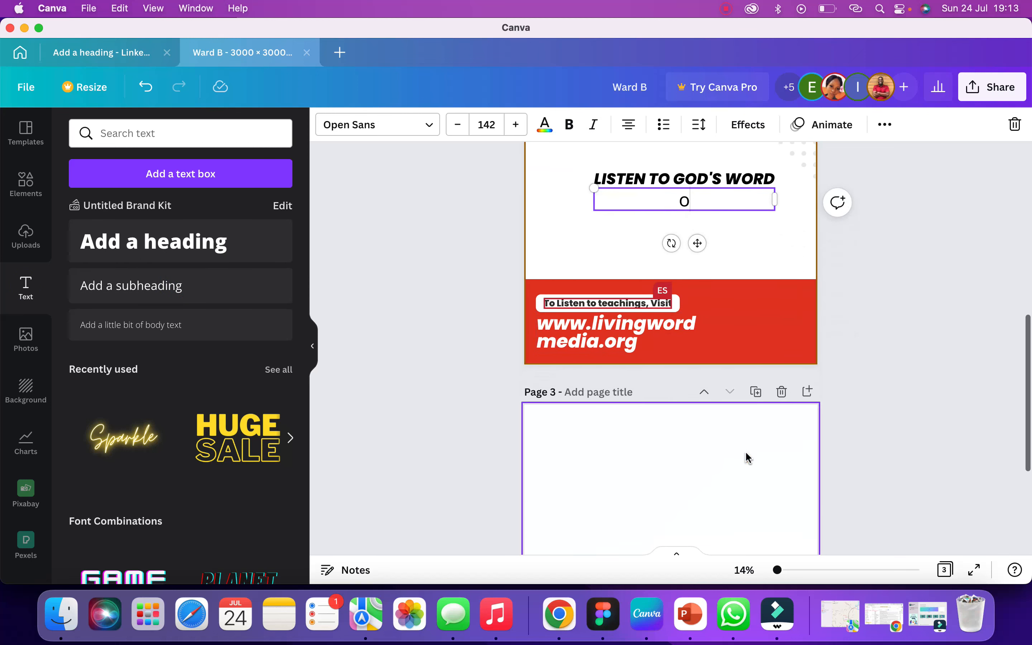
scroll(745, 452, "up", 3)
scroll(745, 430, "up", 2)
scroll(745, 430, "down", 2)
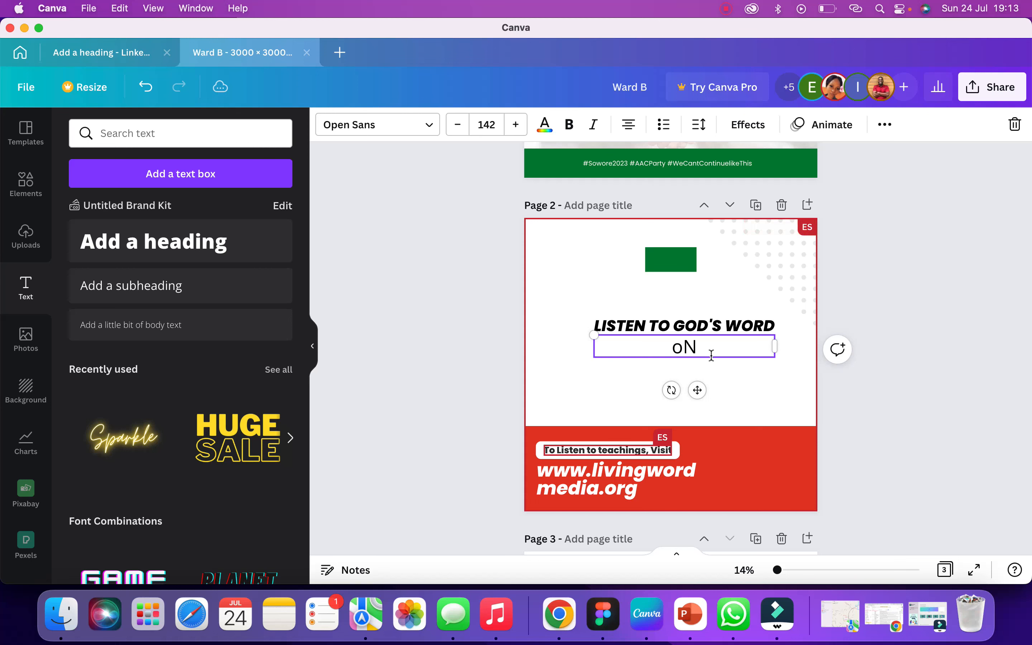
type("THE FO")
key("BackSpace")
key("BackSpace")
type("G")
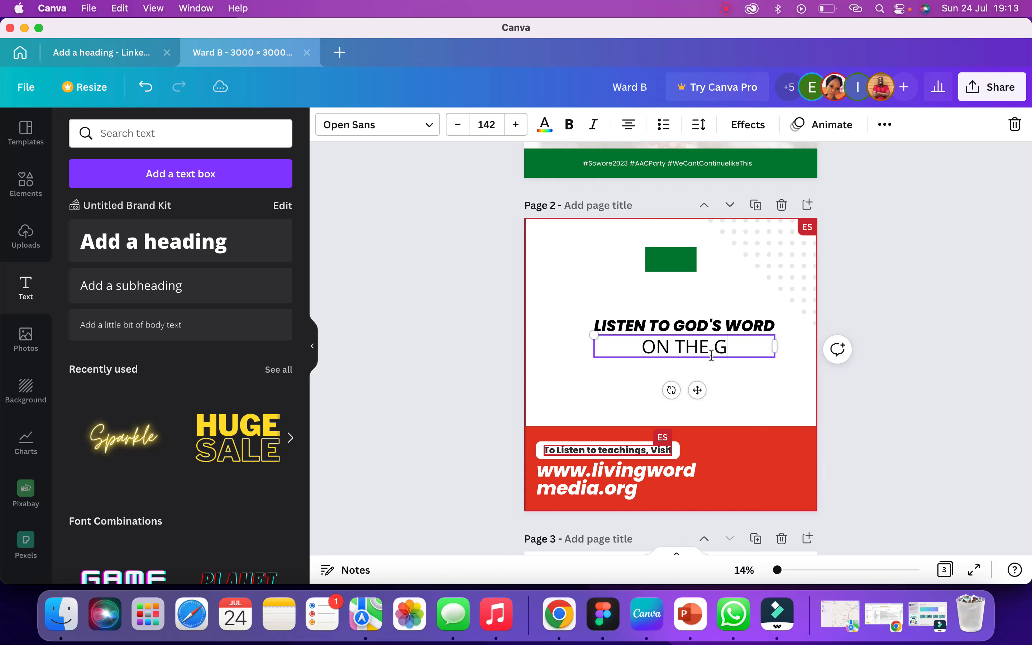
type("O!")
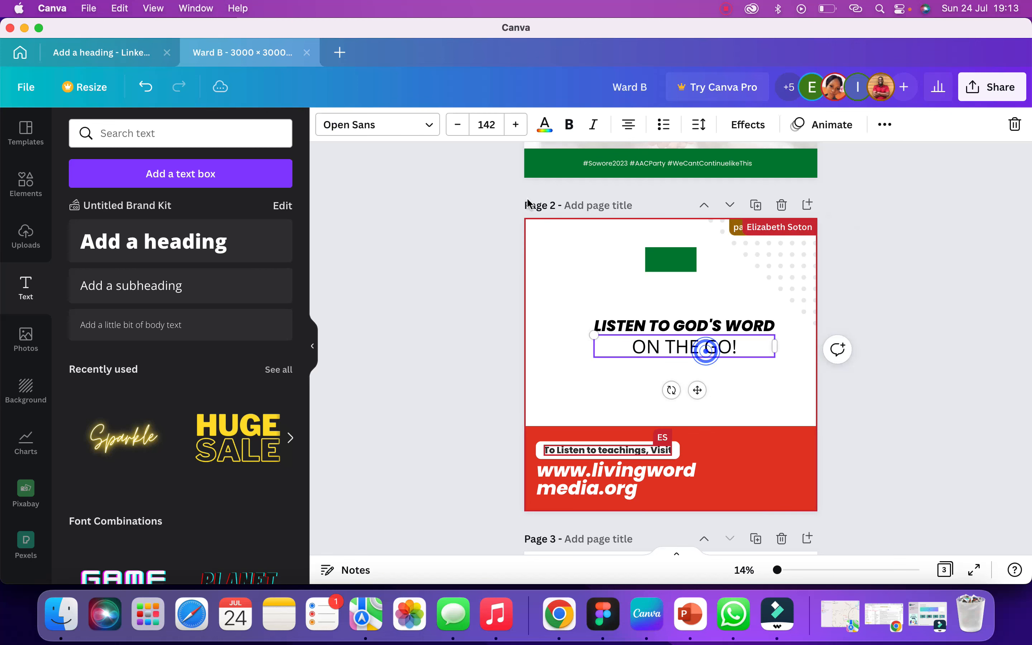
- Format the "ON THE GO!" text in Poppins ExtraBold at size 400
left_click(422, 128)
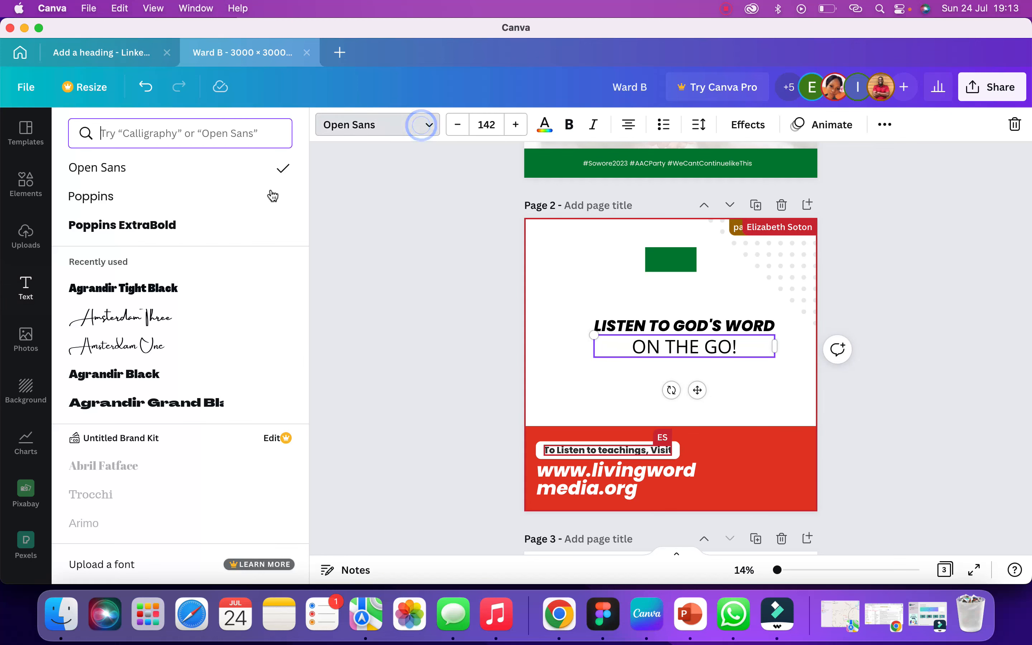
left_click(226, 223)
left_click(489, 125)
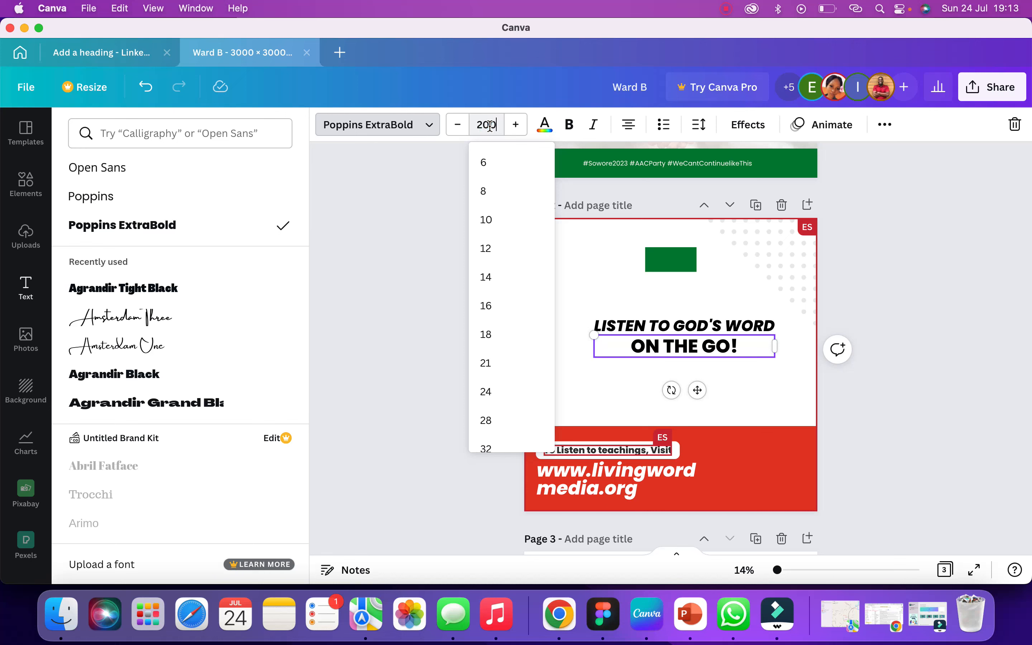
key("Return")
left_click(490, 125)
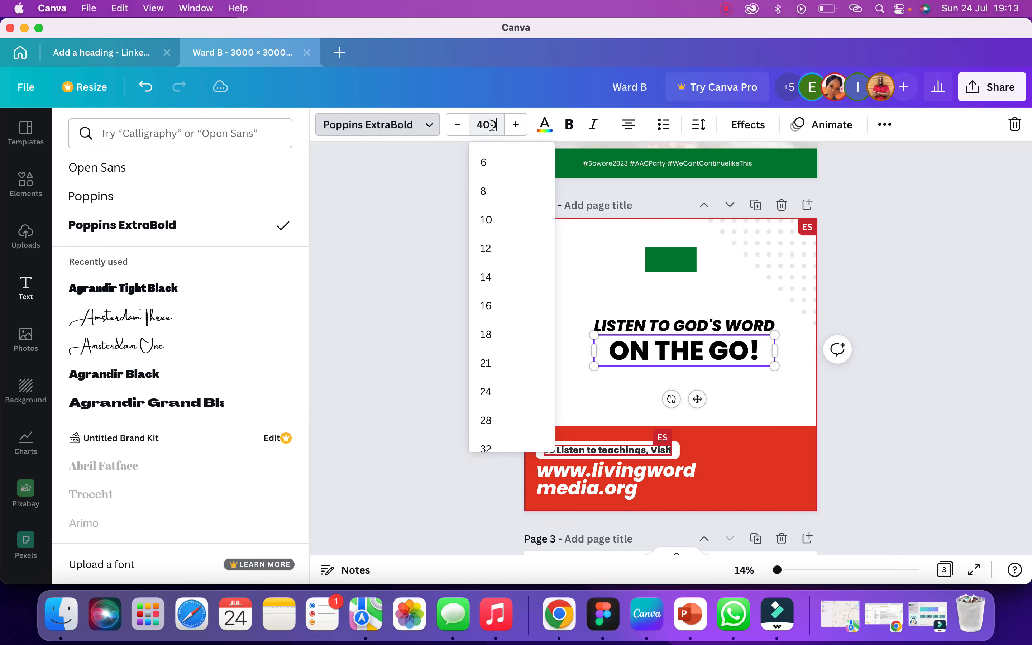
key("Return")
- Fit "ON THE GO!" on a single line at size 325 in italics, centred beneath the "LISTEN TO GOD'S WORD" heading
left_click_drag(773, 439, 966, 366)
left_click_drag(868, 377, 748, 376)
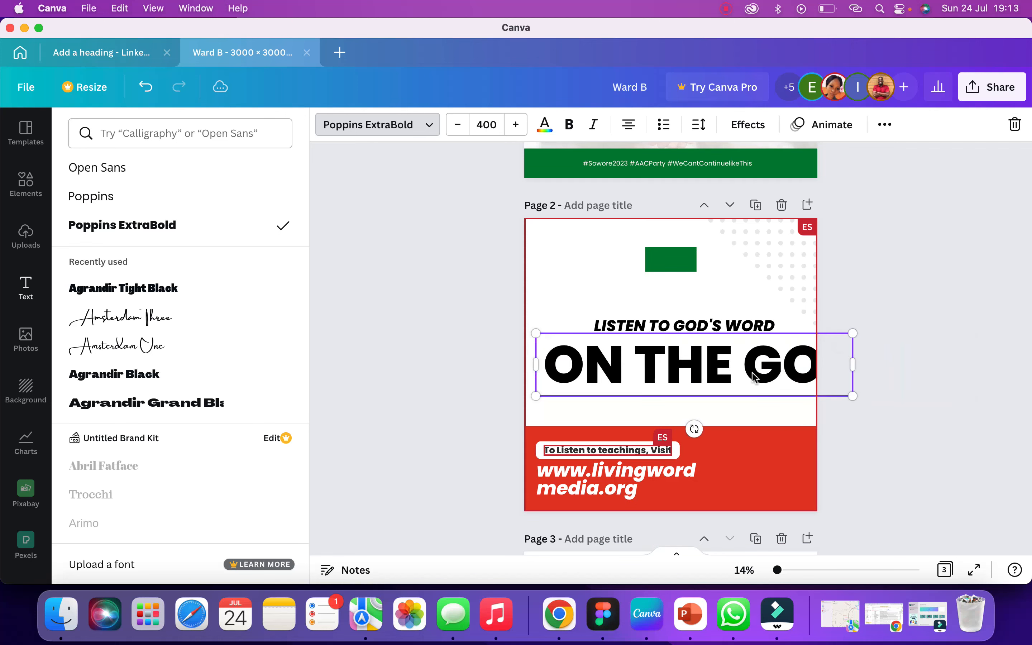
left_click_drag(857, 333, 795, 339)
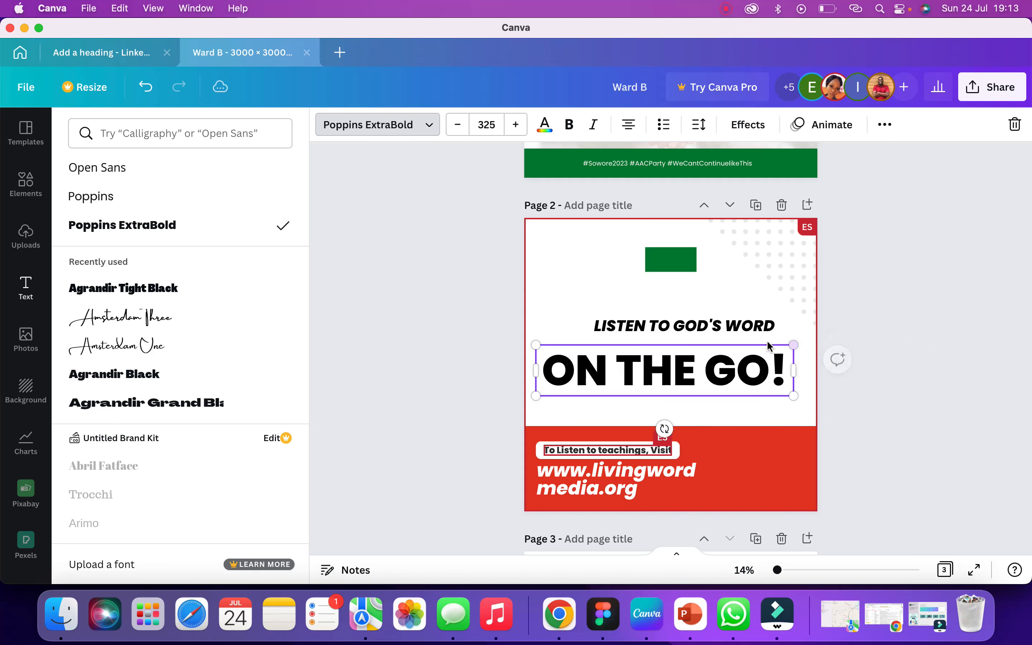
left_click_drag(709, 367, 715, 356)
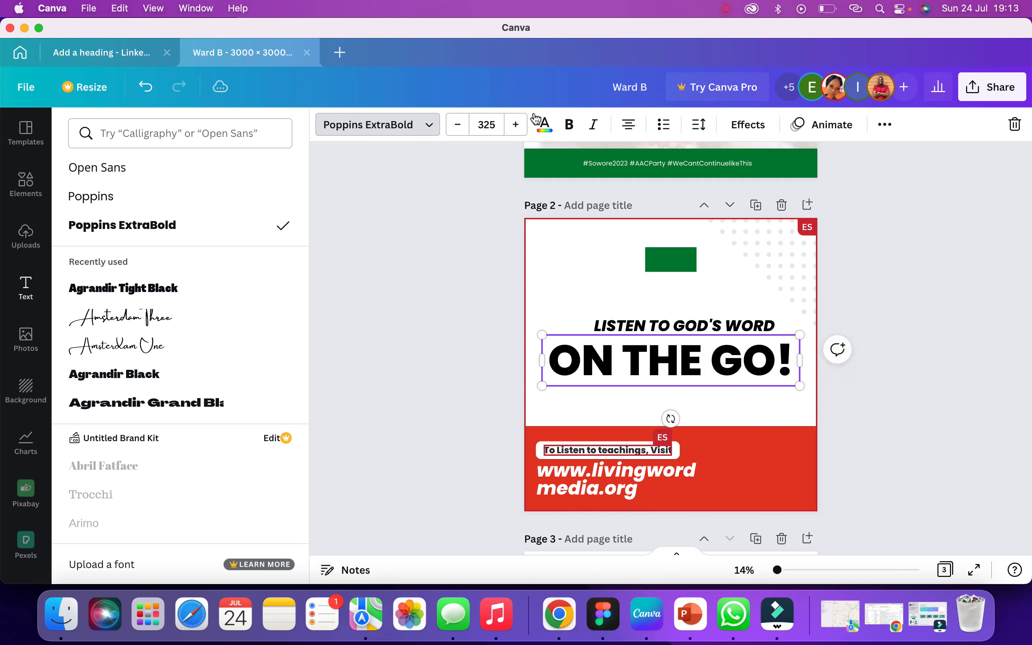
left_click(594, 130)
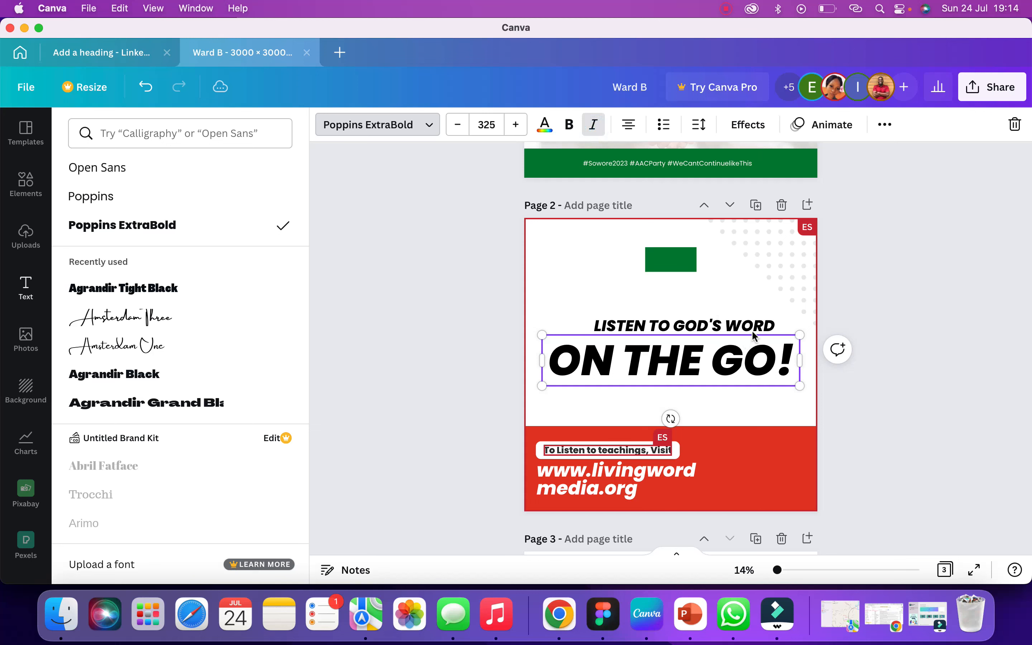
- Scale the "LISTEN TO GOD'S WORD" heading down to size 104 and place it close above the right part of "ON THE GO!"
left_click(730, 331)
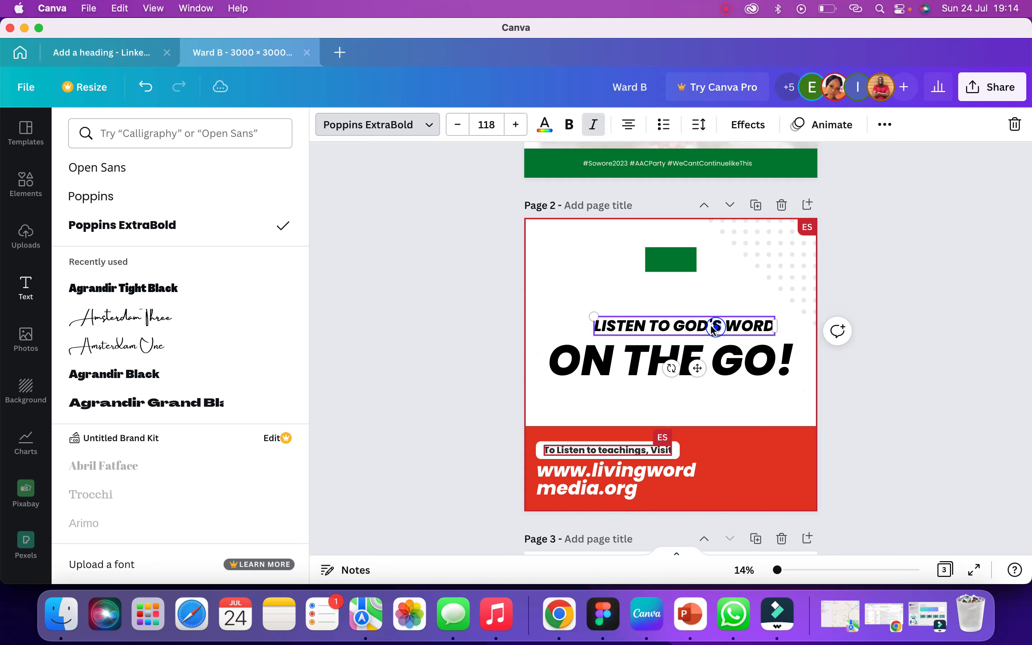
left_click_drag(593, 317, 667, 335)
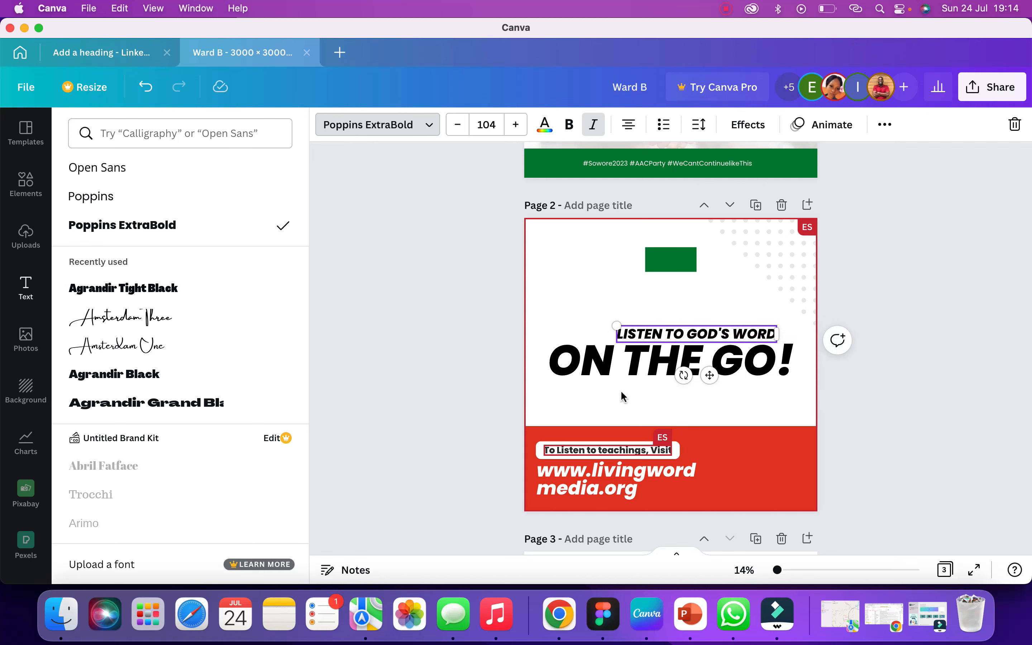
- Add a subheading beneath "ON THE GO!" and enter "Have an encounter with Gods's word" as its text
left_click(25, 288)
left_click(148, 281)
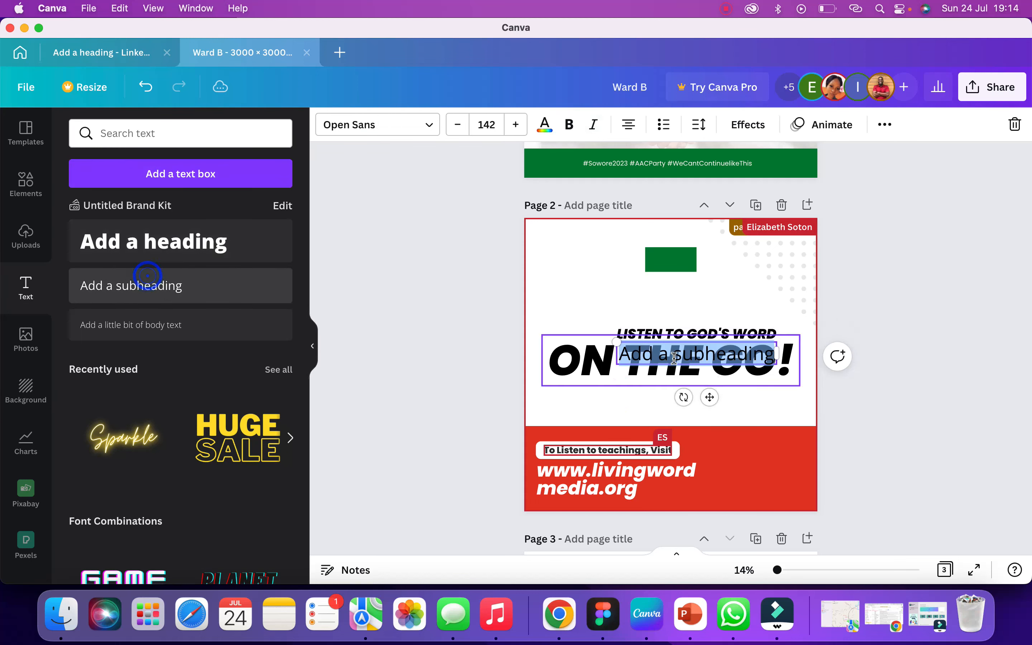
left_click_drag(702, 399, 653, 428)
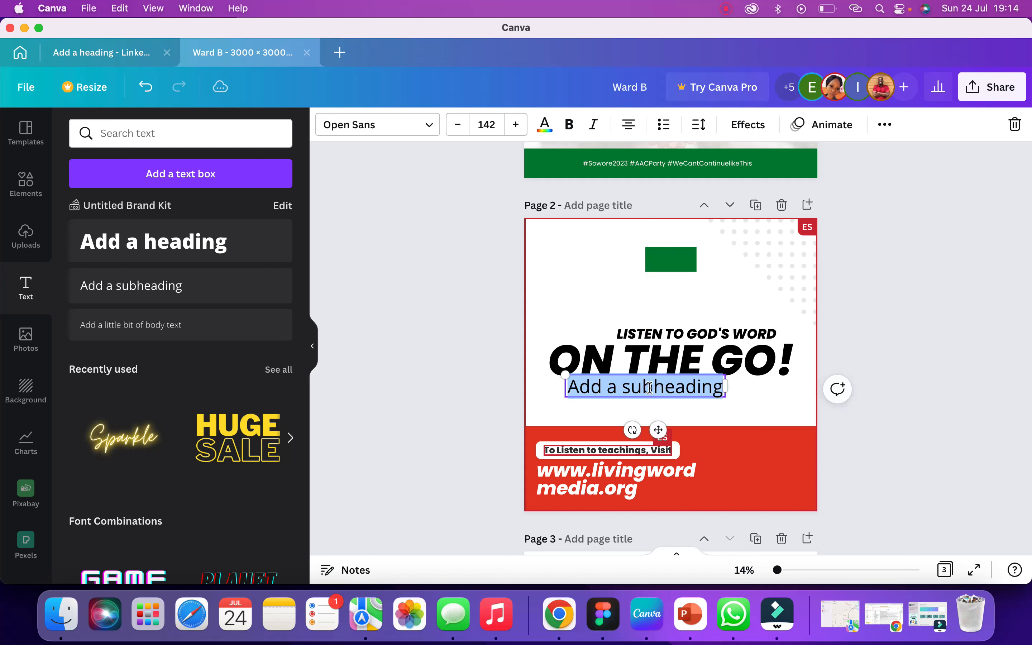
type("hA")
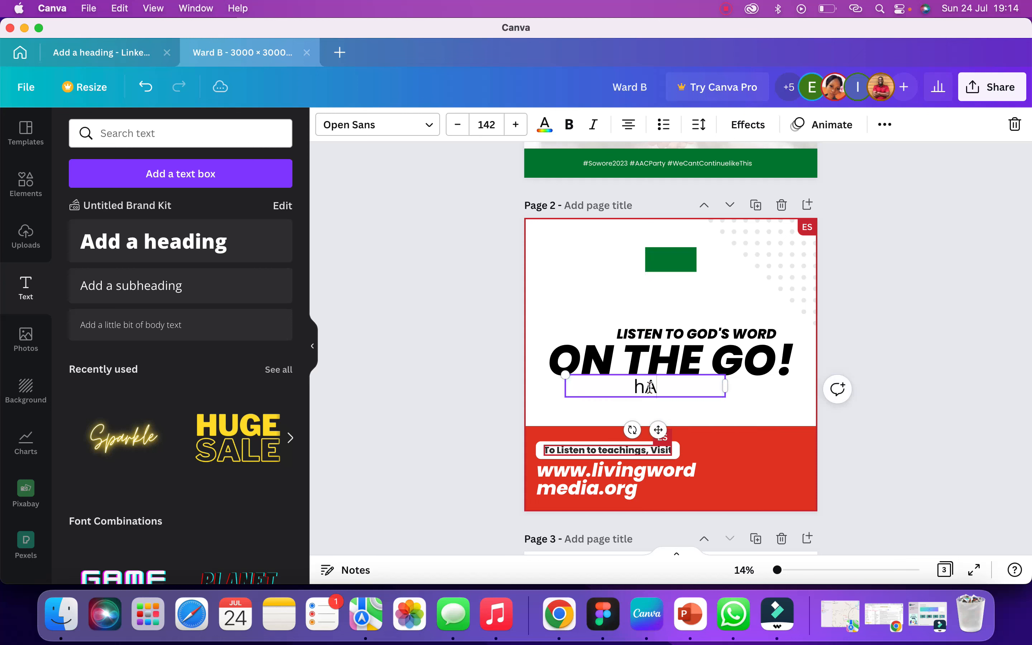
type("ve an encounter")
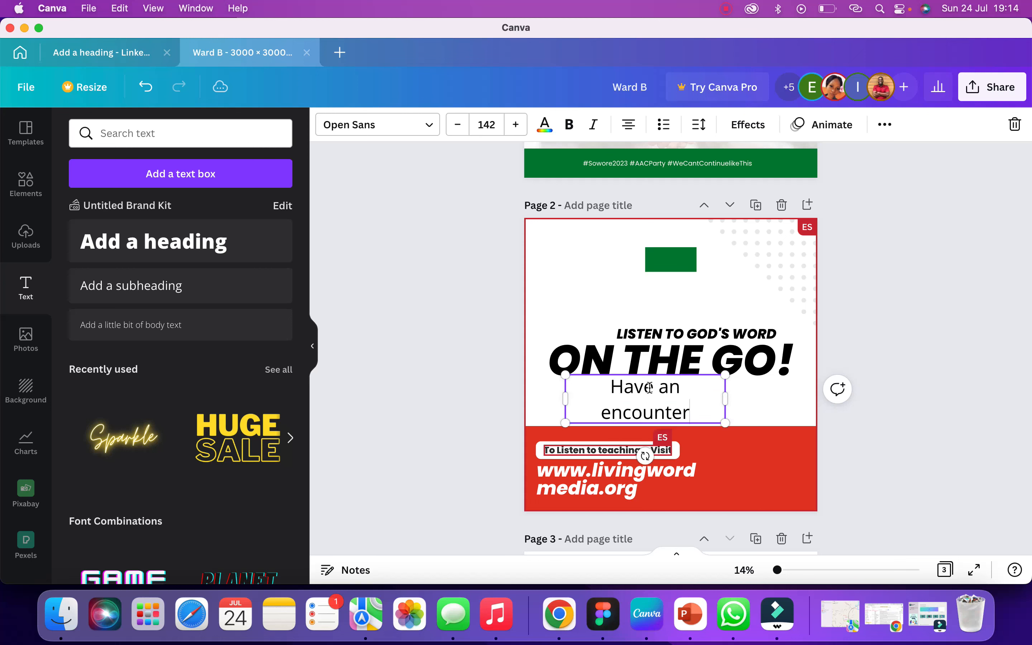
type(" with ")
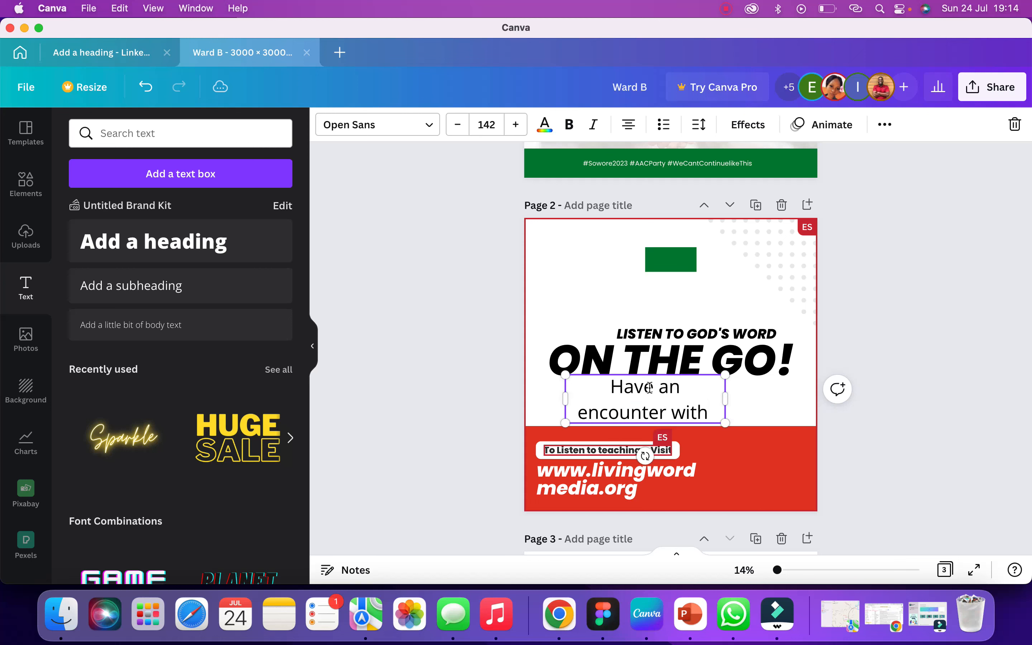
type("God")
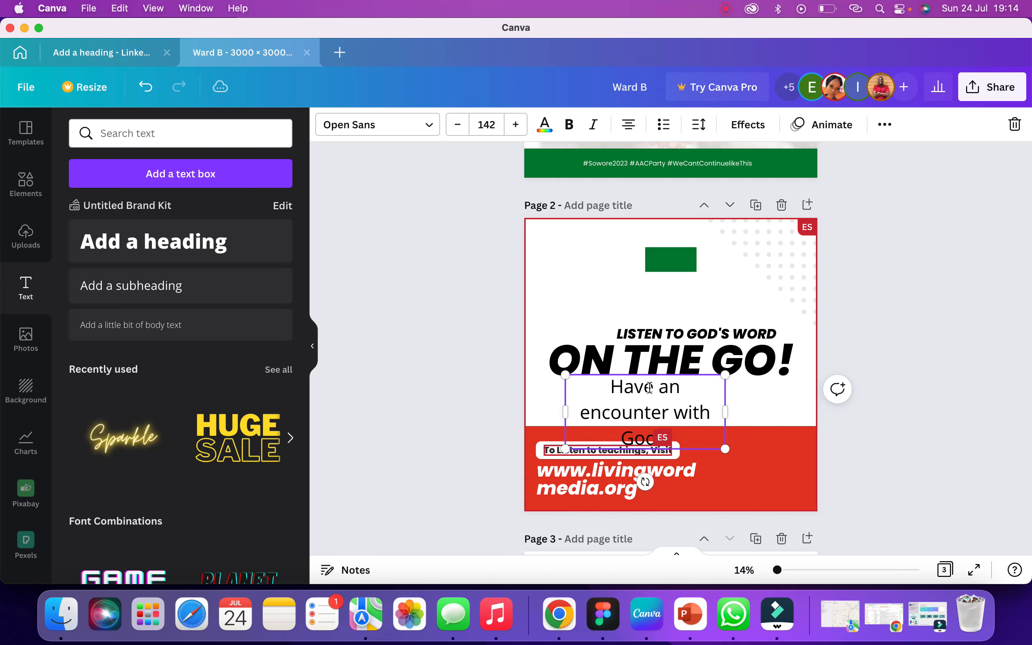
type("s's word")
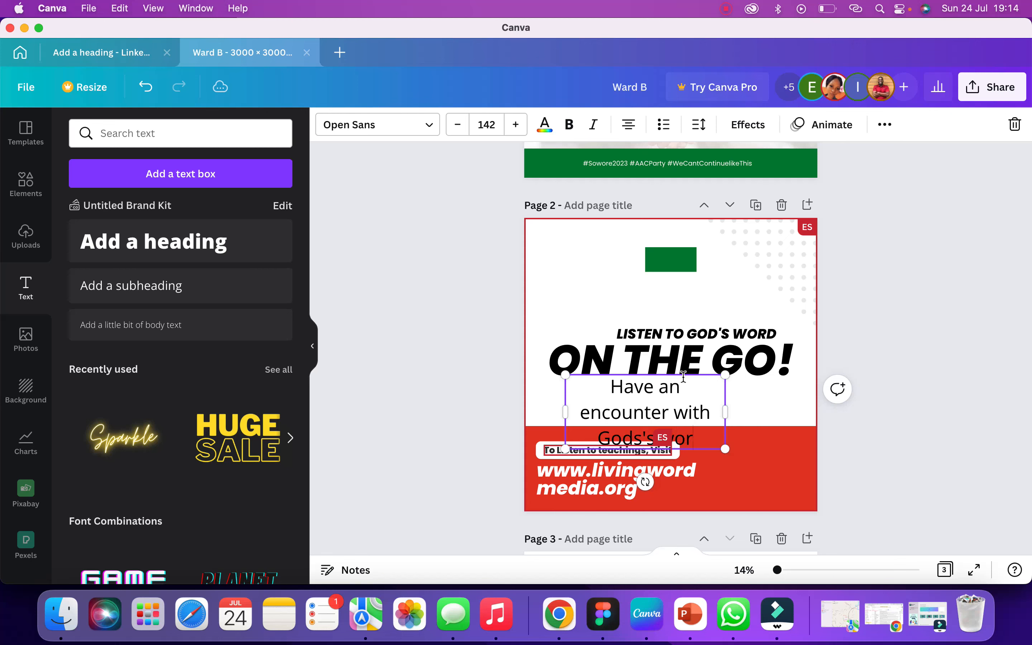
- Move the tagline to the page's upper area, correct "Gods's" to "God's" and widen its text box to fit two lines
left_click_drag(701, 399, 701, 364)
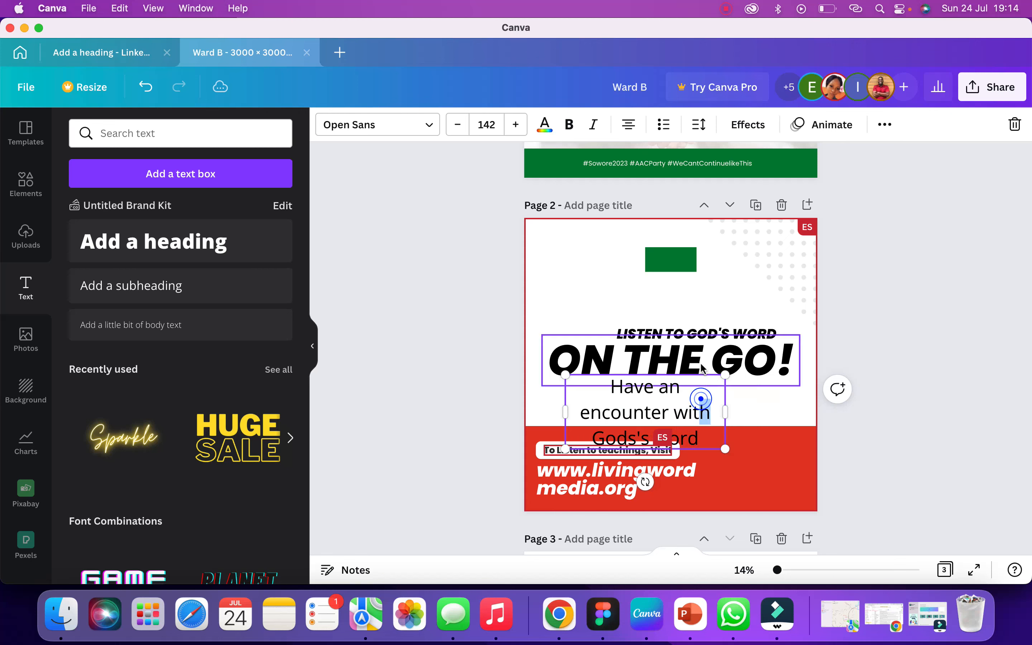
left_click(737, 416)
left_click_drag(688, 428, 675, 306)
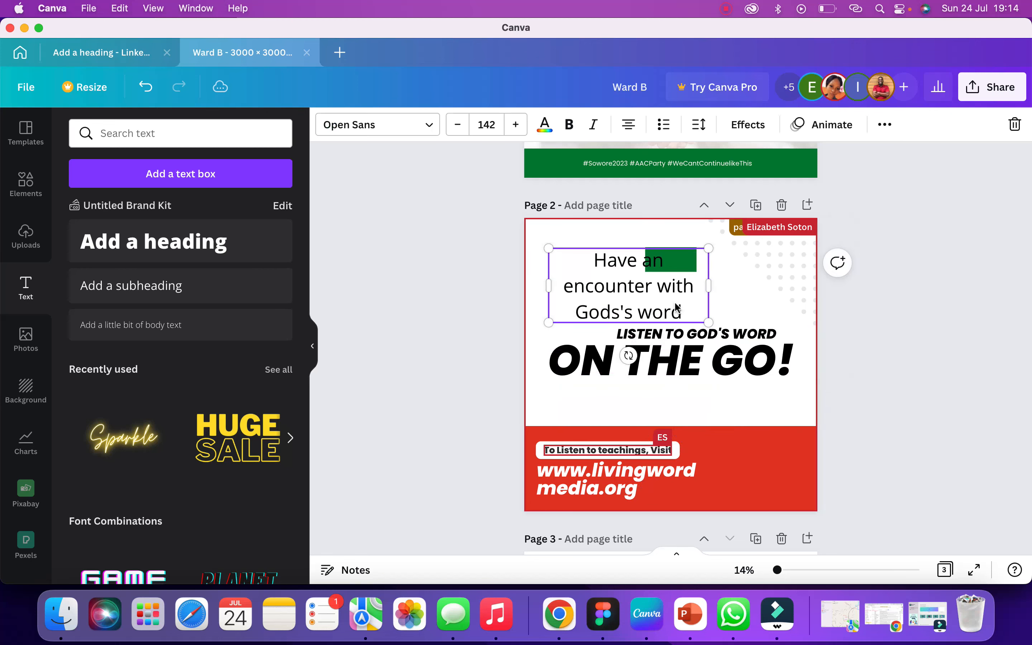
left_click(619, 310)
key("BackSpace")
left_click(733, 302)
left_click(640, 300)
left_click_drag(721, 295, 812, 296)
- Set the "Have an encounter with God's word" tagline in Poppins ExtraBold and centre it beneath "ON THE GO!"
left_click(432, 126)
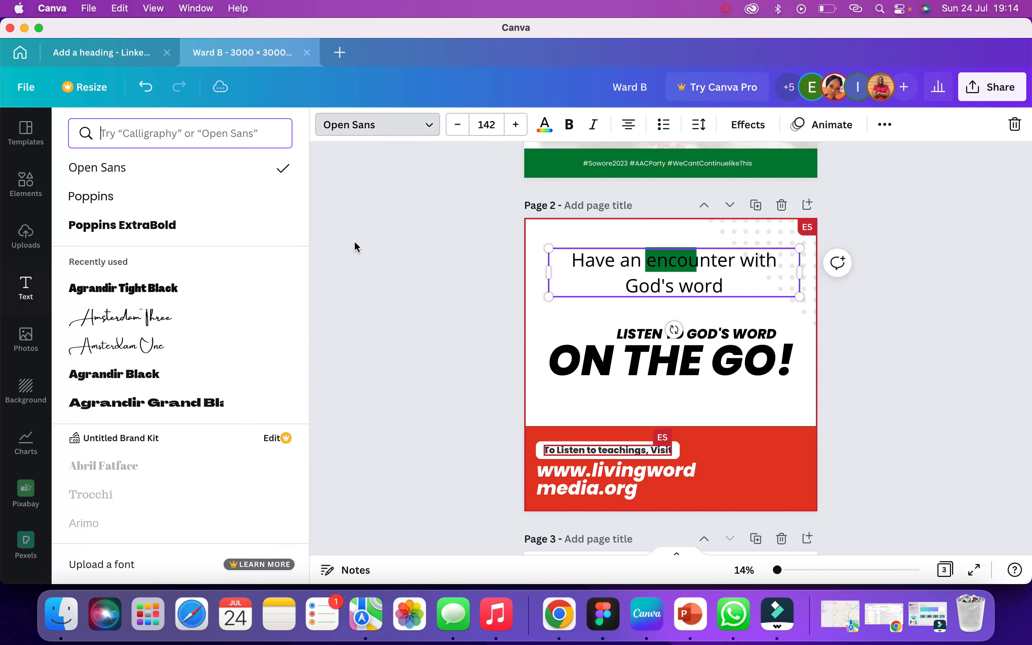
left_click(224, 231)
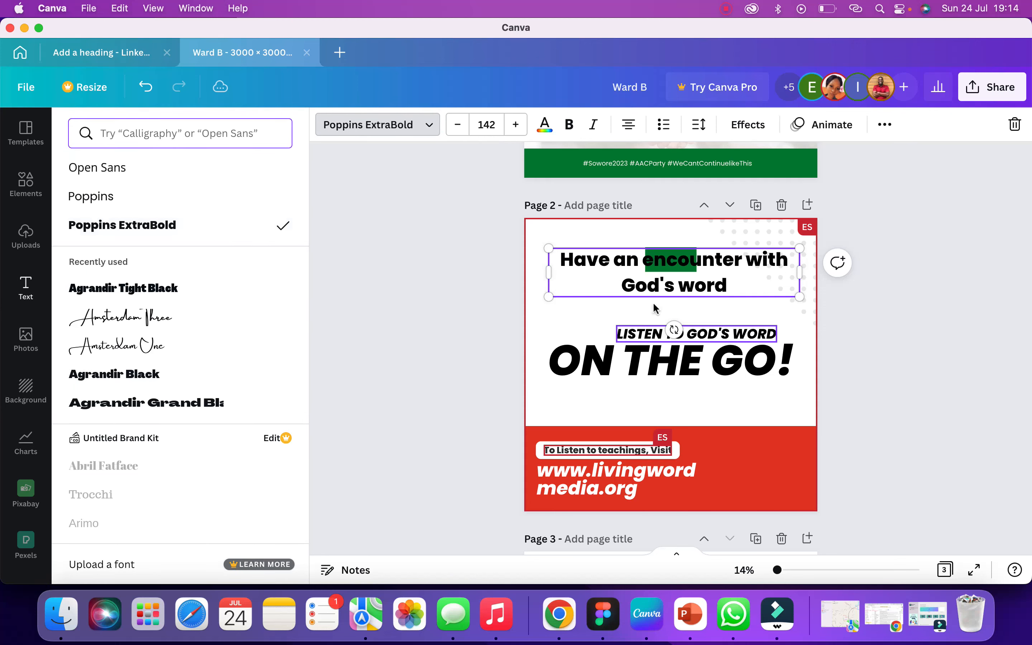
left_click_drag(689, 281, 687, 411)
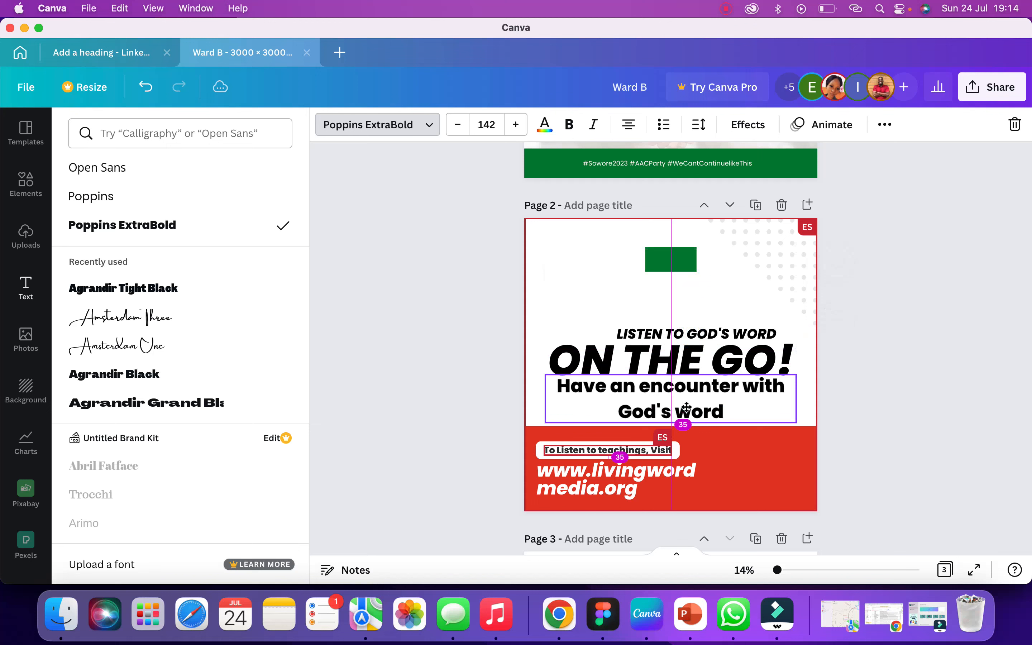
- Set the "Have an encounter with God's word" tagline to size 100 in italics and nudge it slightly down
left_click(494, 125)
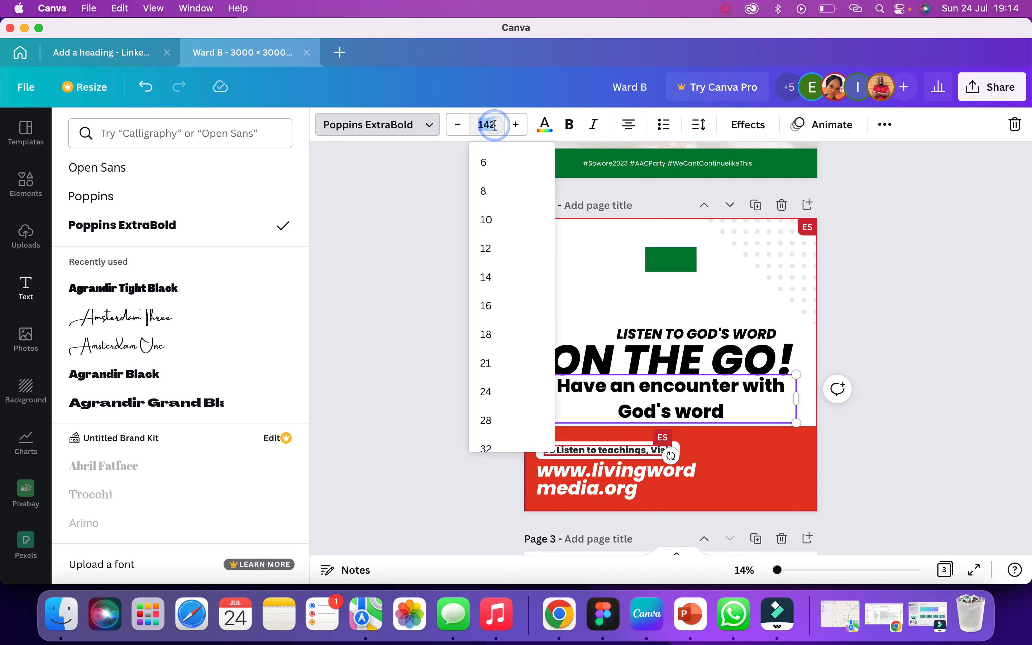
type("100")
key("Return")
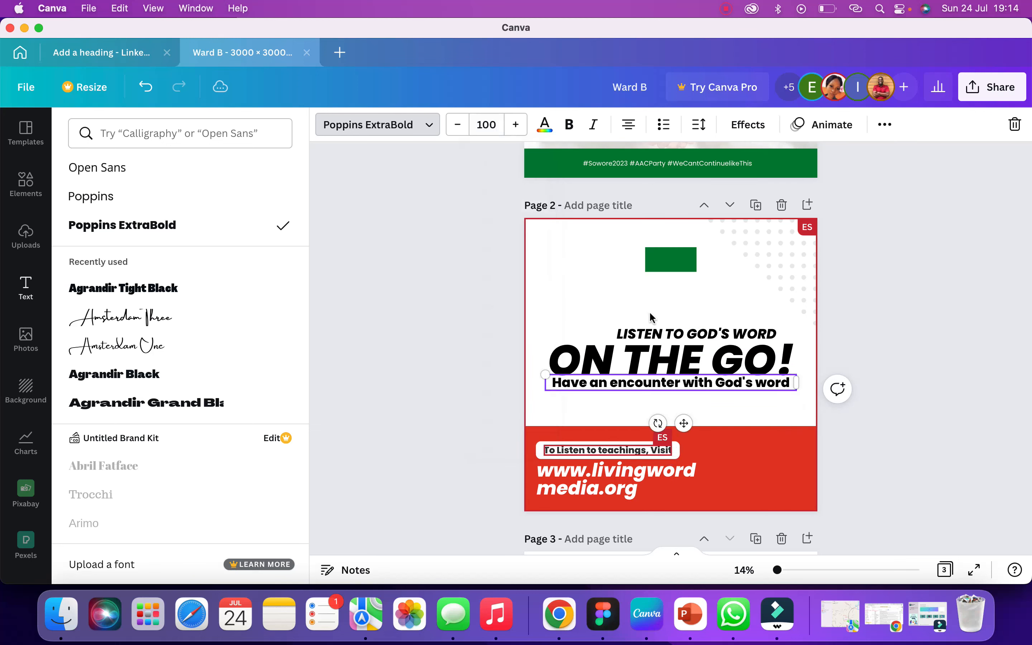
left_click_drag(676, 393, 677, 396)
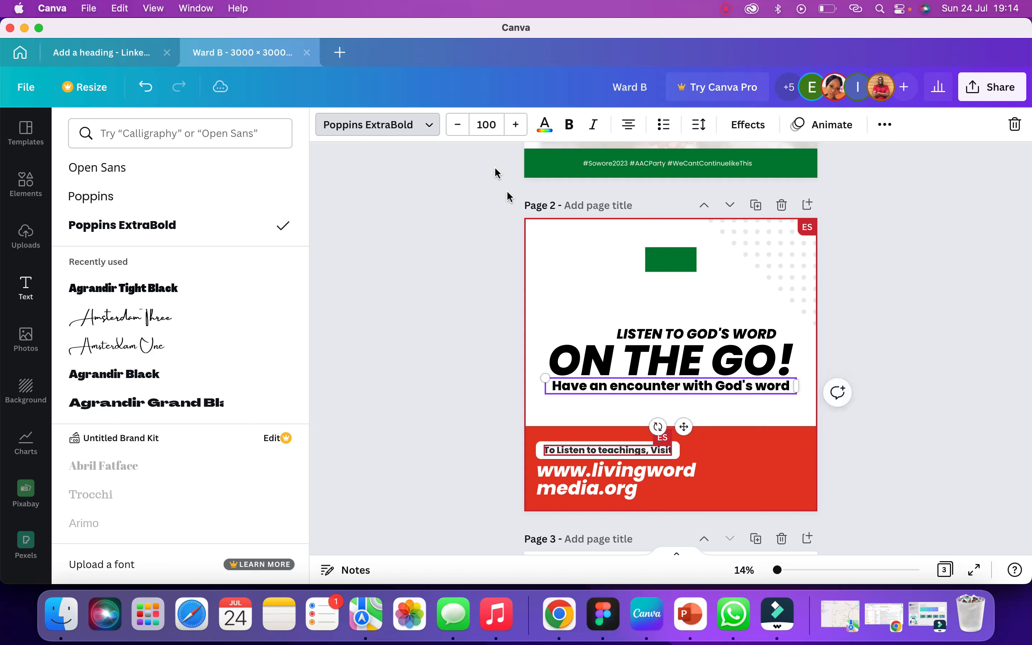
left_click(597, 129)
left_click(577, 323)
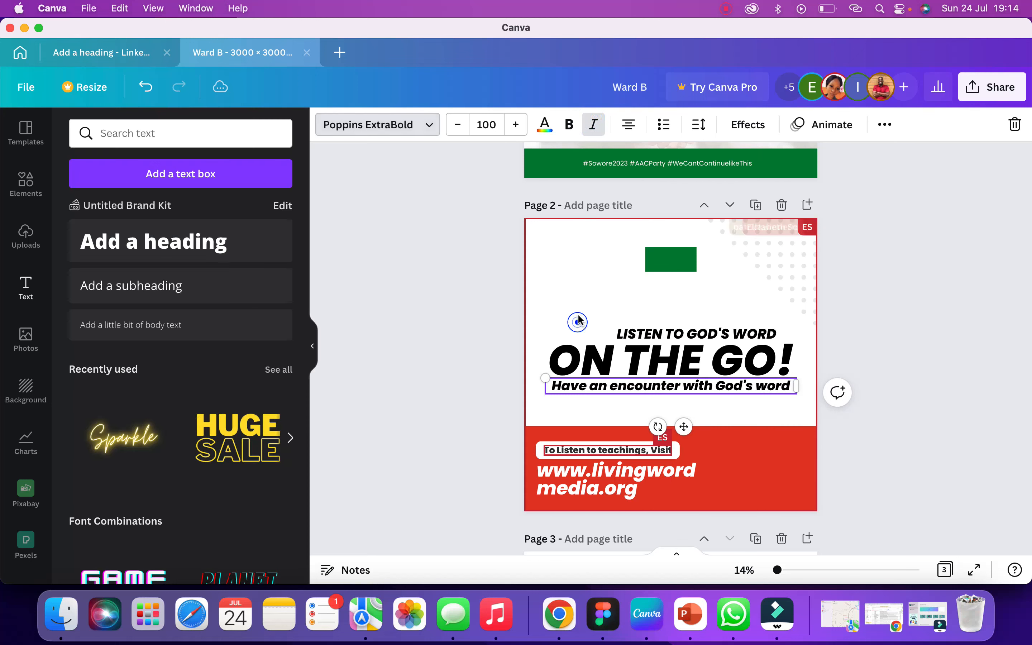
left_click(575, 279)
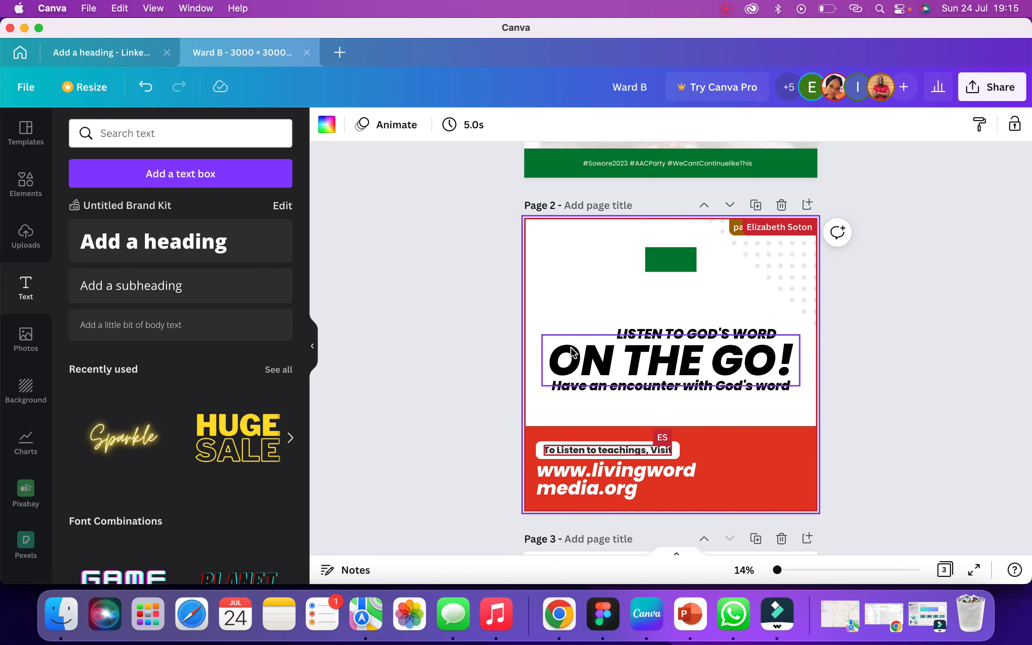
- Change the text colour of the "Have an encounter with God's word" tagline to the document's dark grey
left_click(682, 387)
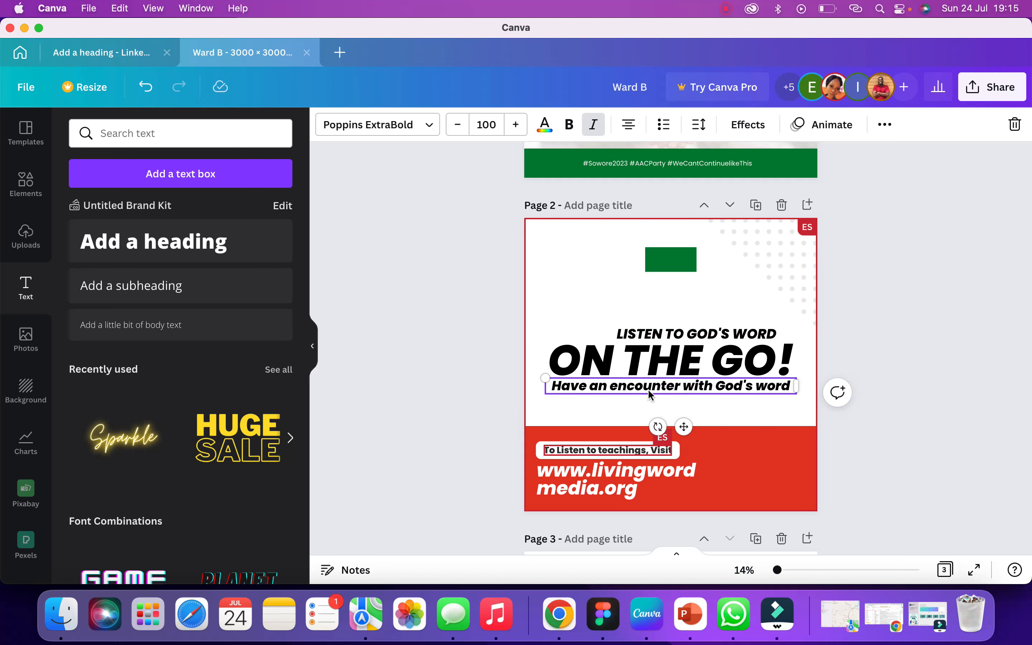
left_click(544, 125)
left_click(202, 199)
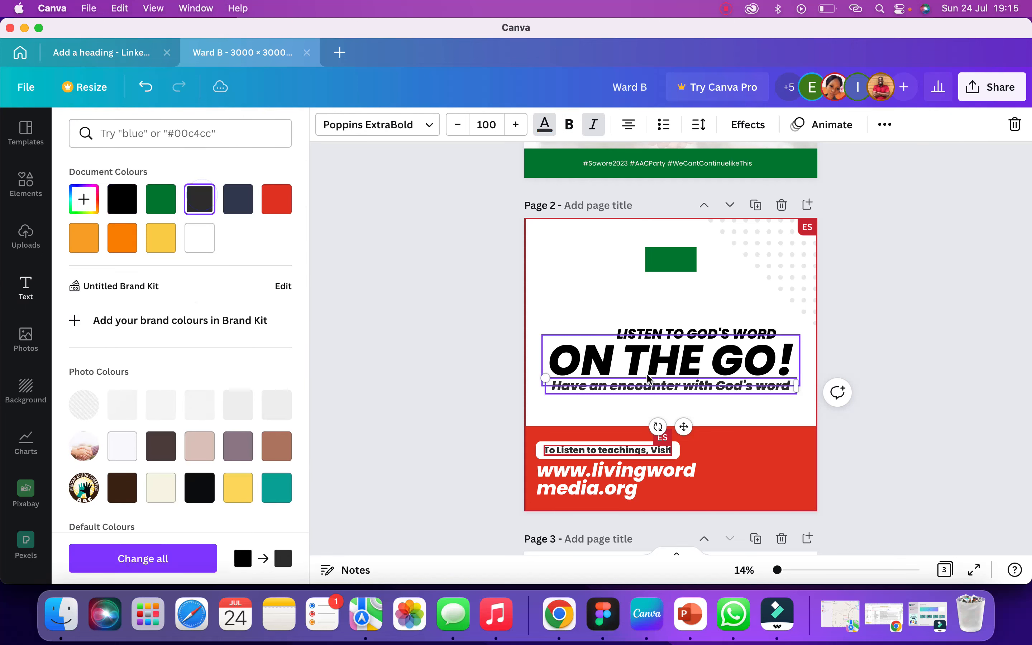
- Colour the "ON THE GO!" text red and the "LISTEN TO GOD'S WORD" text yellow using the document colours
left_click(700, 357)
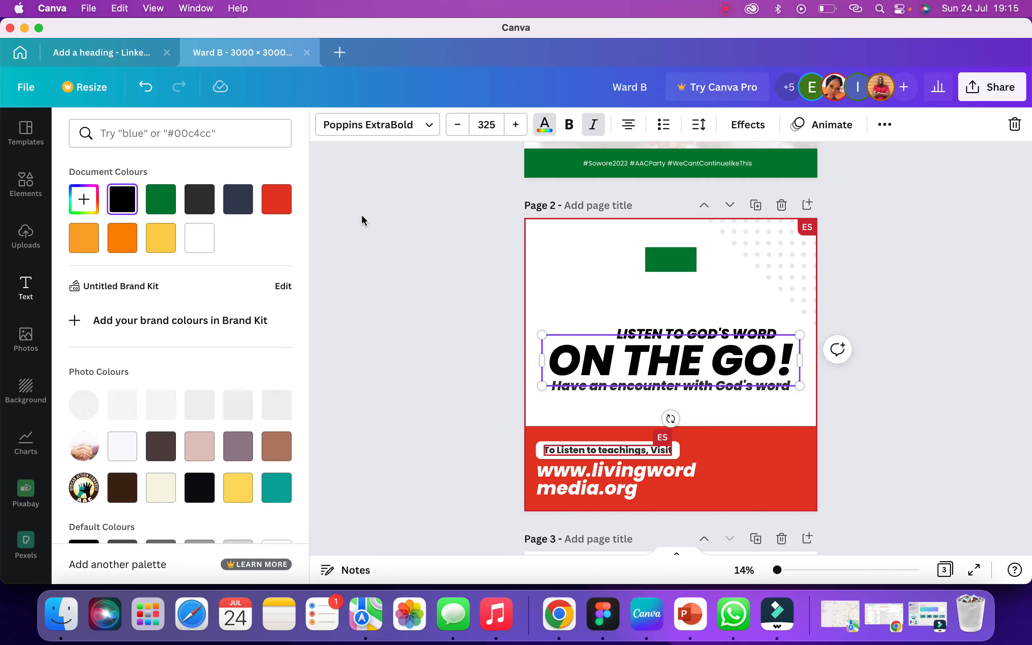
left_click(277, 201)
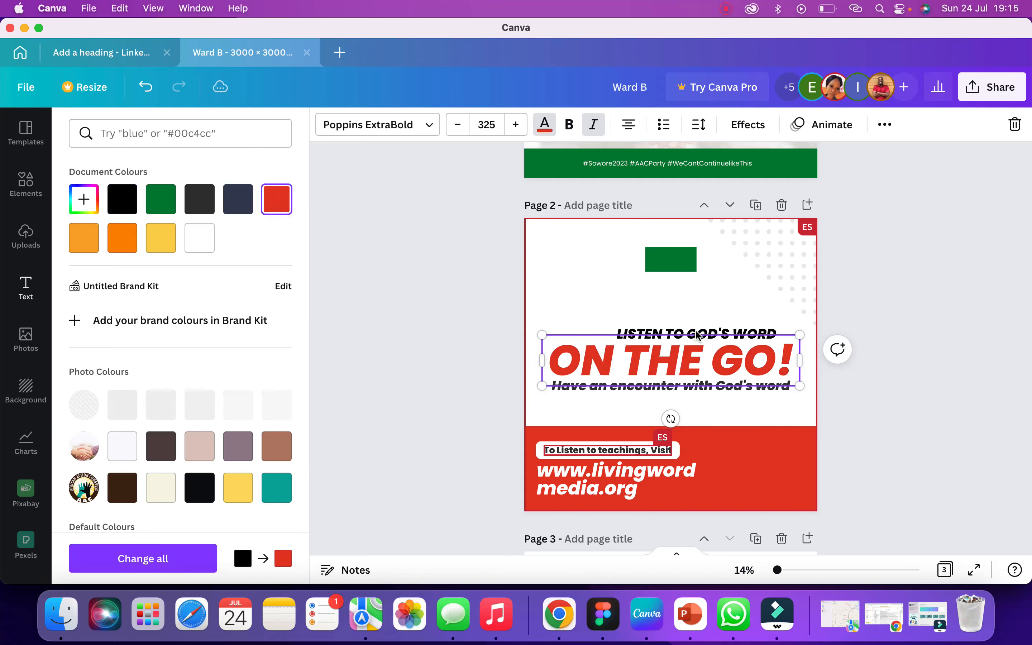
left_click(695, 334)
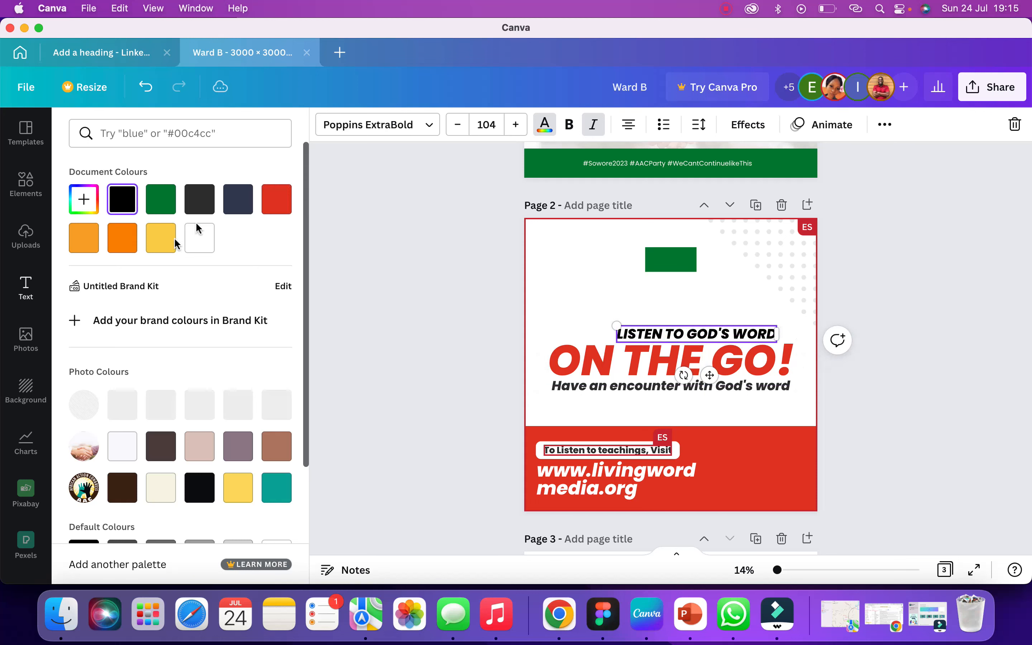
left_click(164, 246)
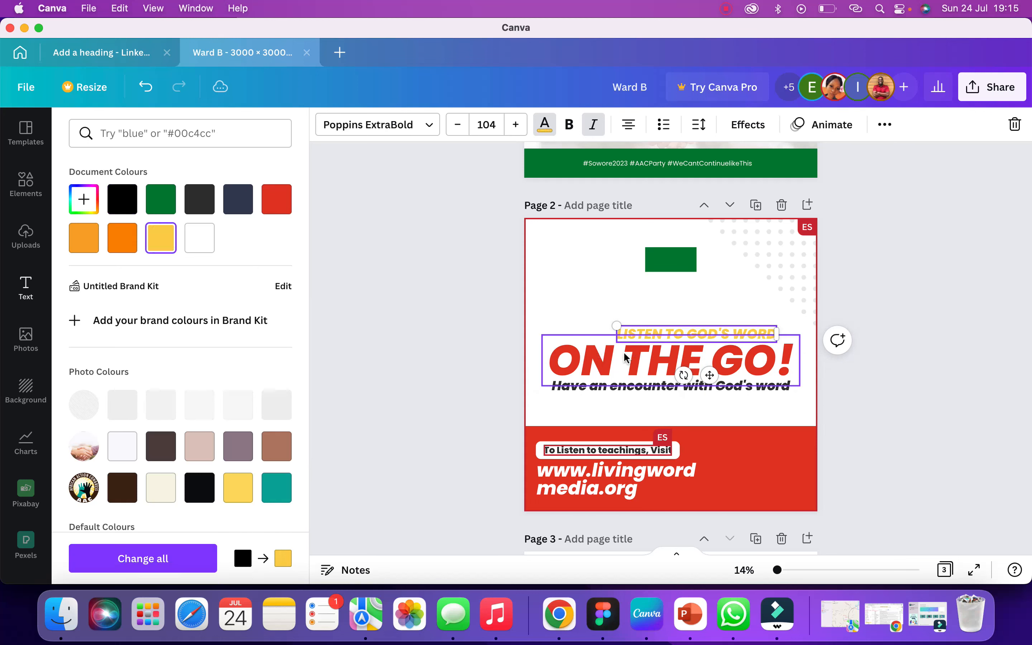
left_click(623, 354)
left_click(687, 333)
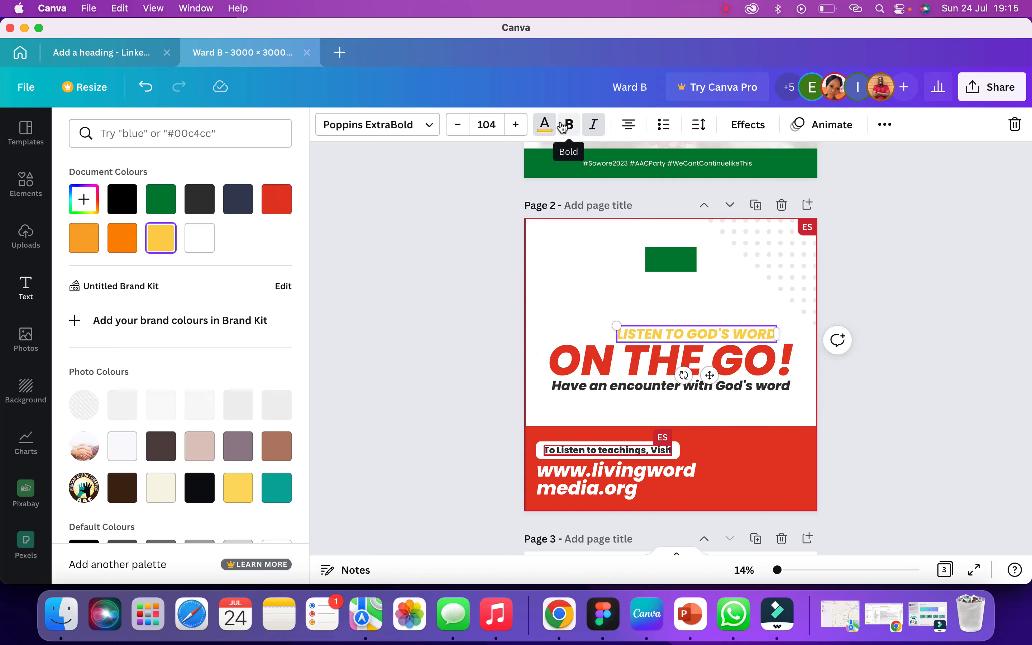
left_click(599, 362)
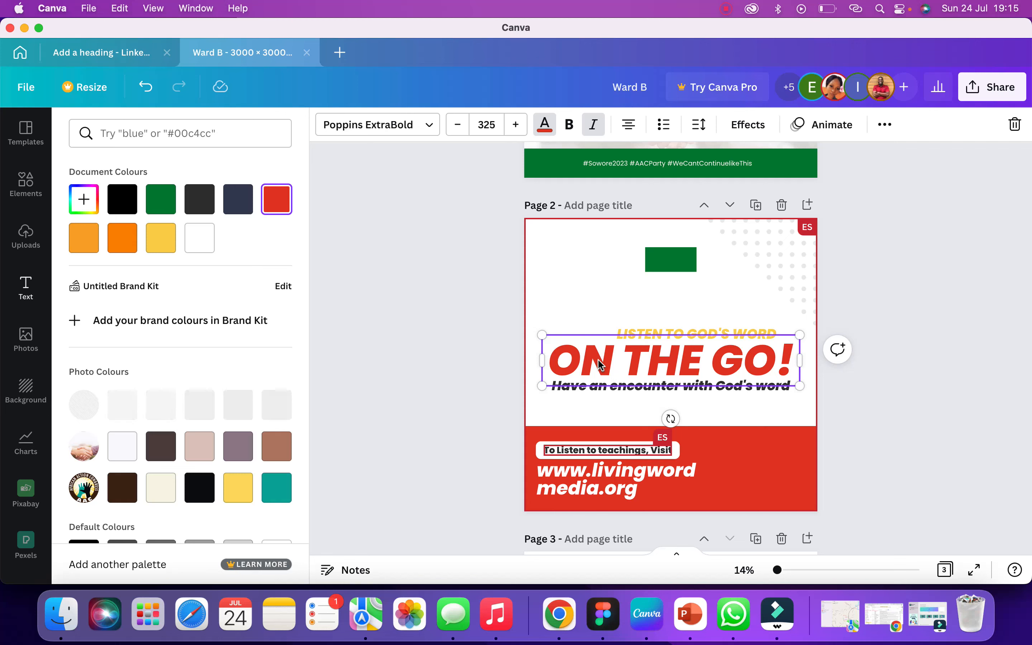
left_click(637, 387)
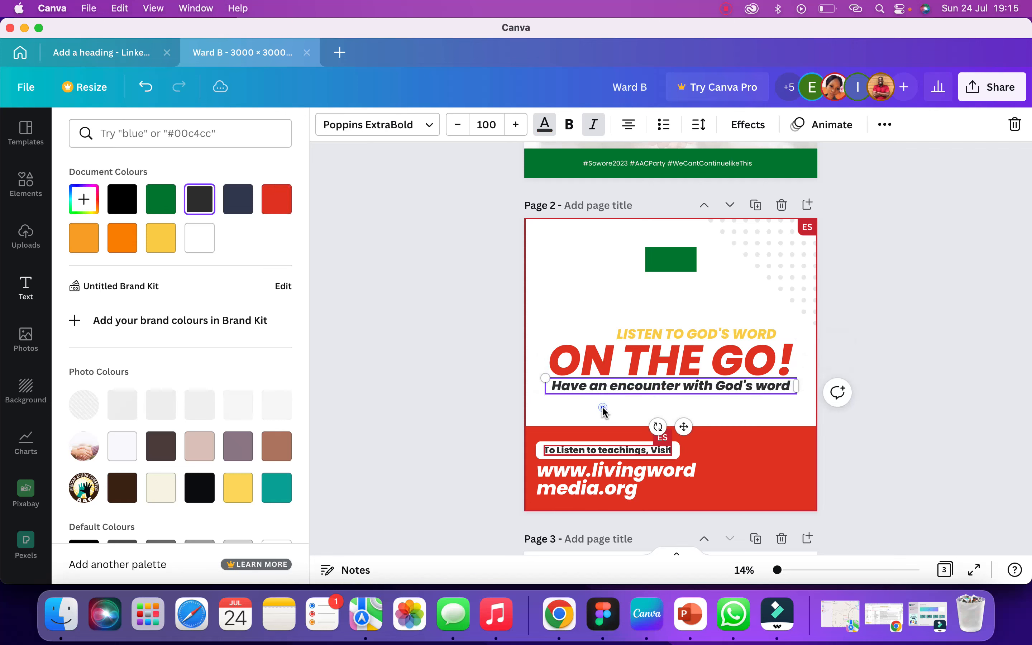
left_click(602, 408)
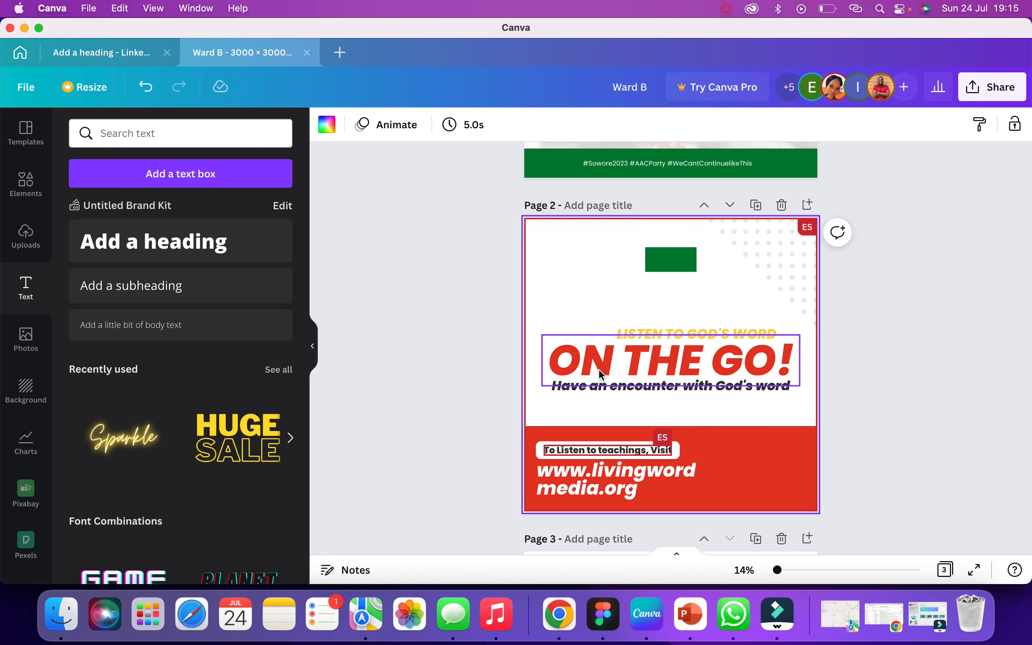
- Apply the Echo text effect to "ON THE GO!"
left_click(610, 362)
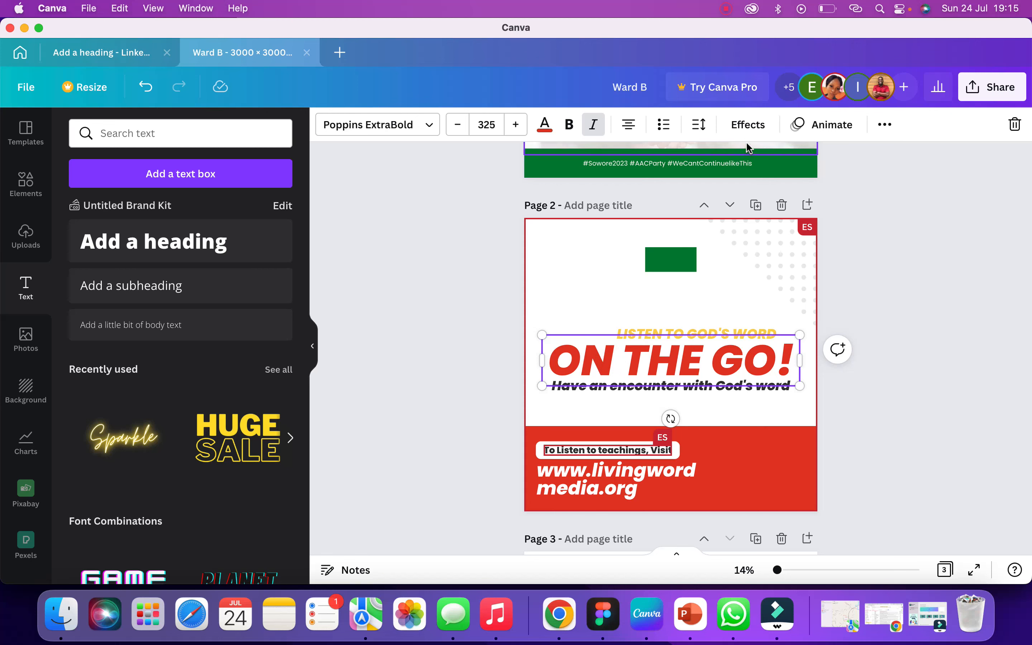
left_click(756, 127)
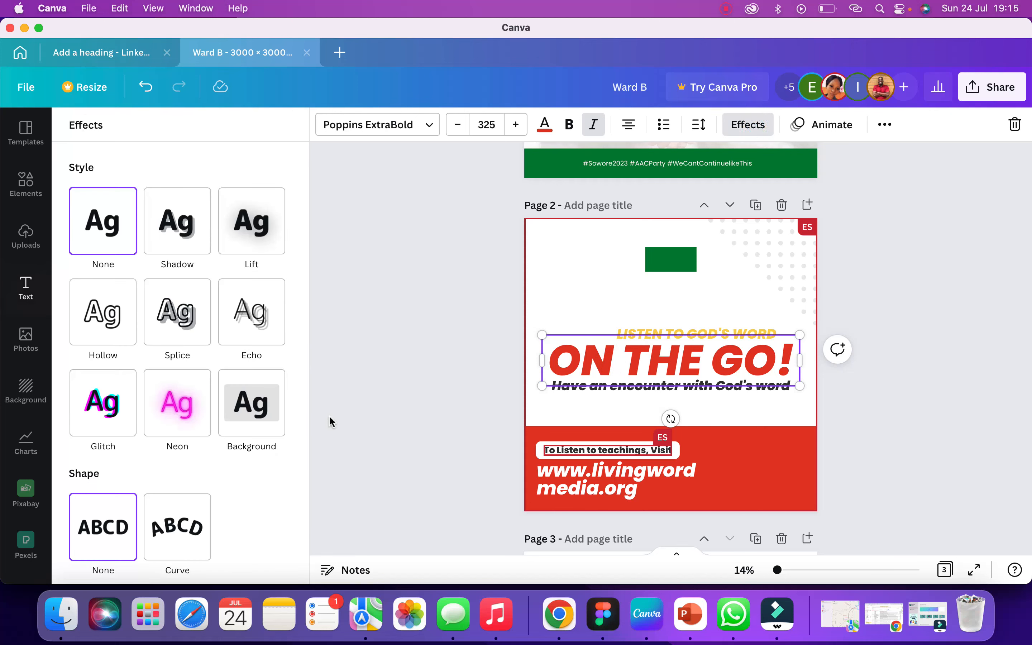
left_click(247, 305)
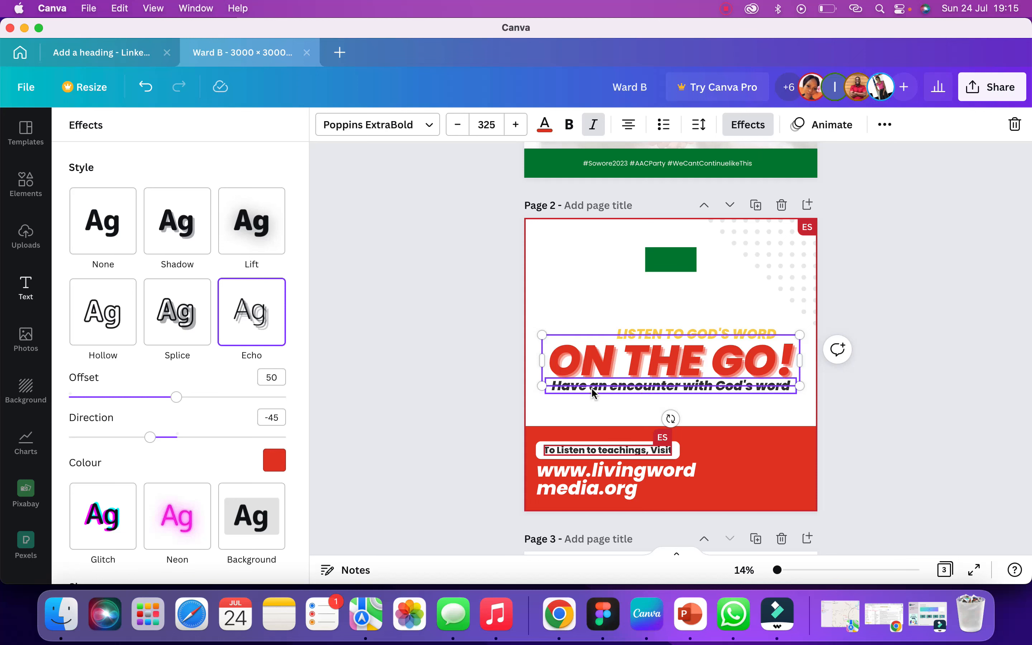
- Apply the Echo effect to "LISTEN TO GOD'S WORD" and set its echo colour to the document's dark orange
left_click(739, 333)
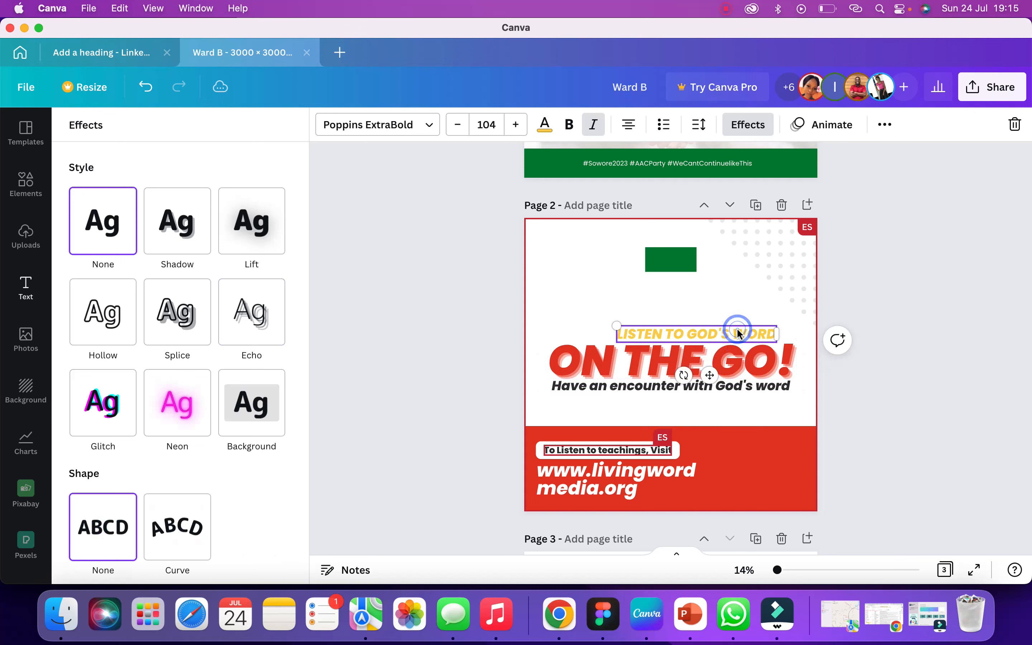
left_click(261, 312)
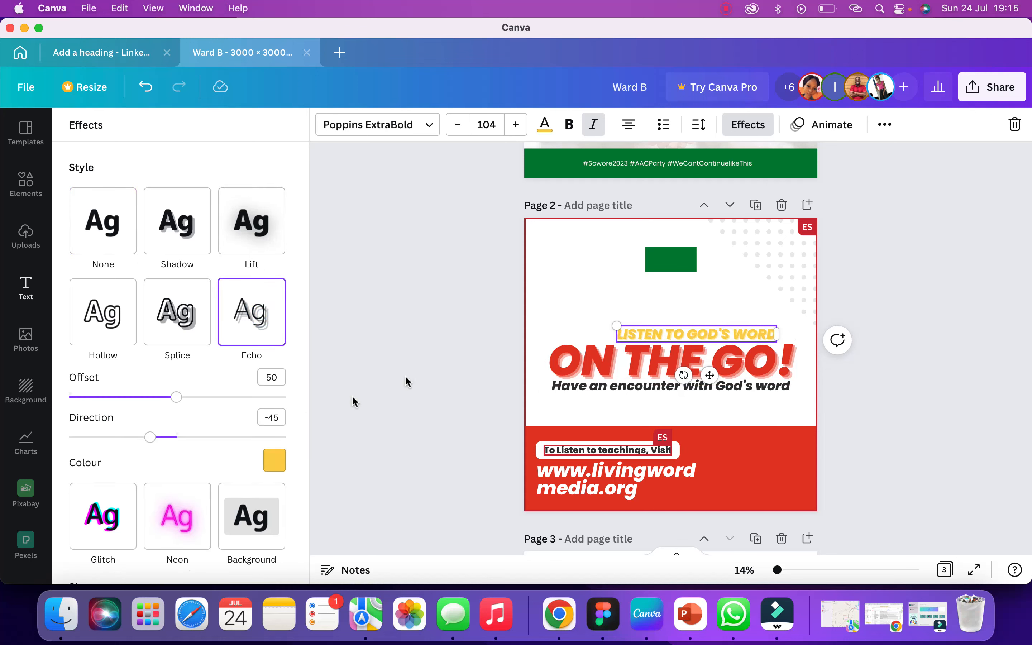
left_click(274, 460)
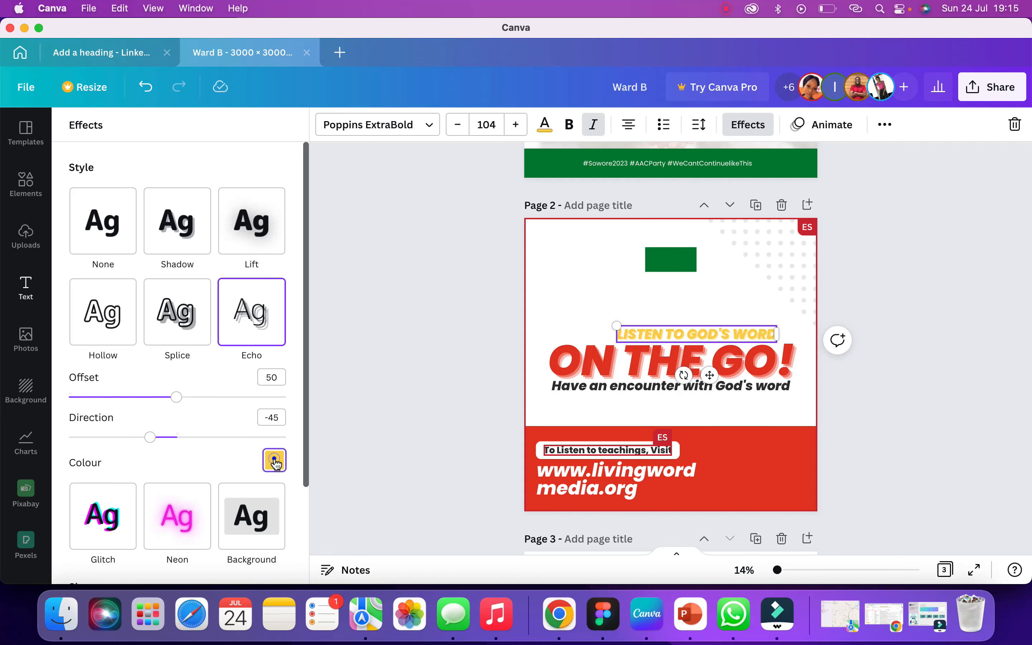
left_click(120, 285)
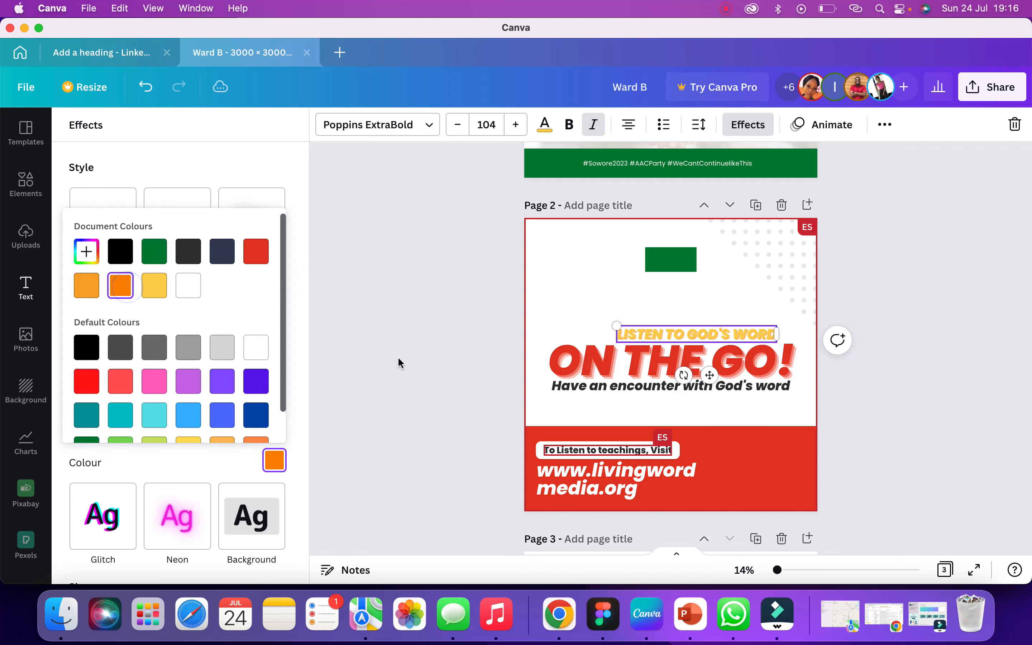
- Try several default greys for the "ON THE GO!" echo and settle on the medium grey
left_click(599, 359)
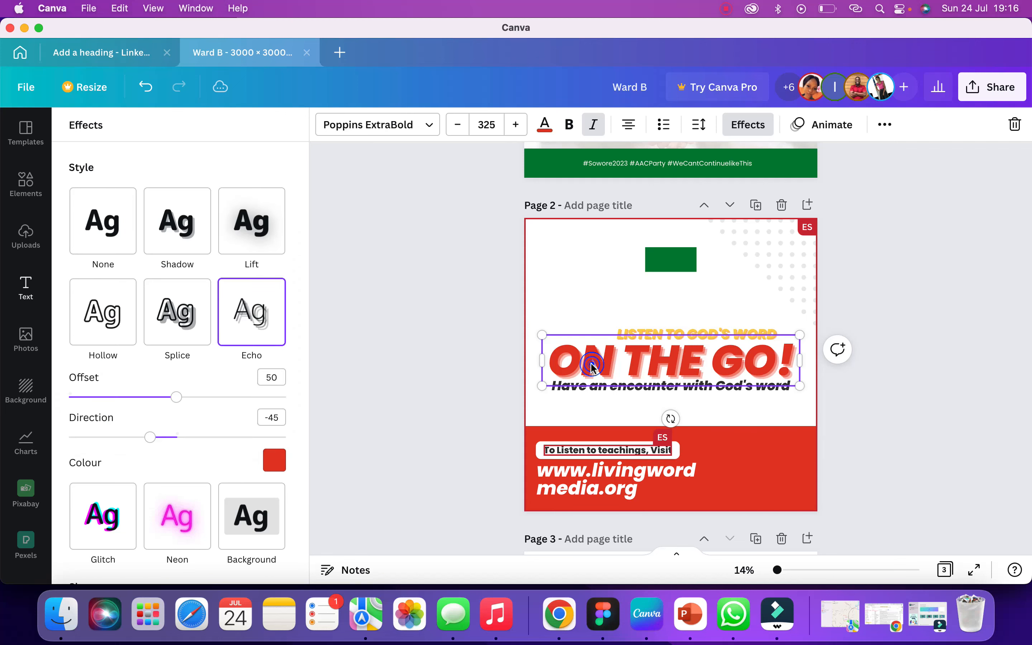
left_click(275, 461)
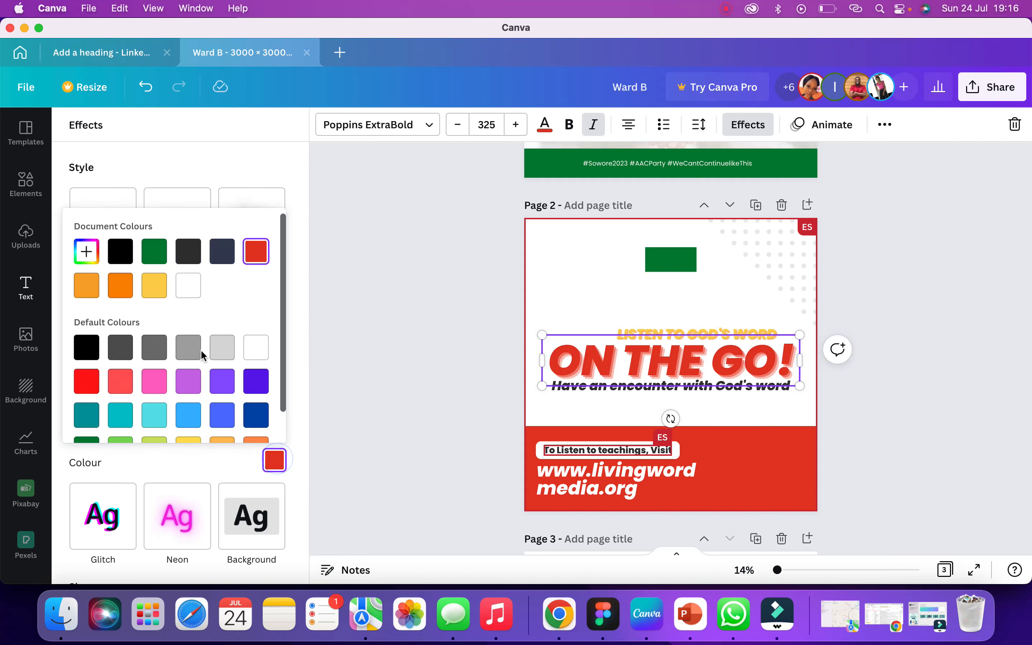
left_click(154, 347)
left_click(120, 347)
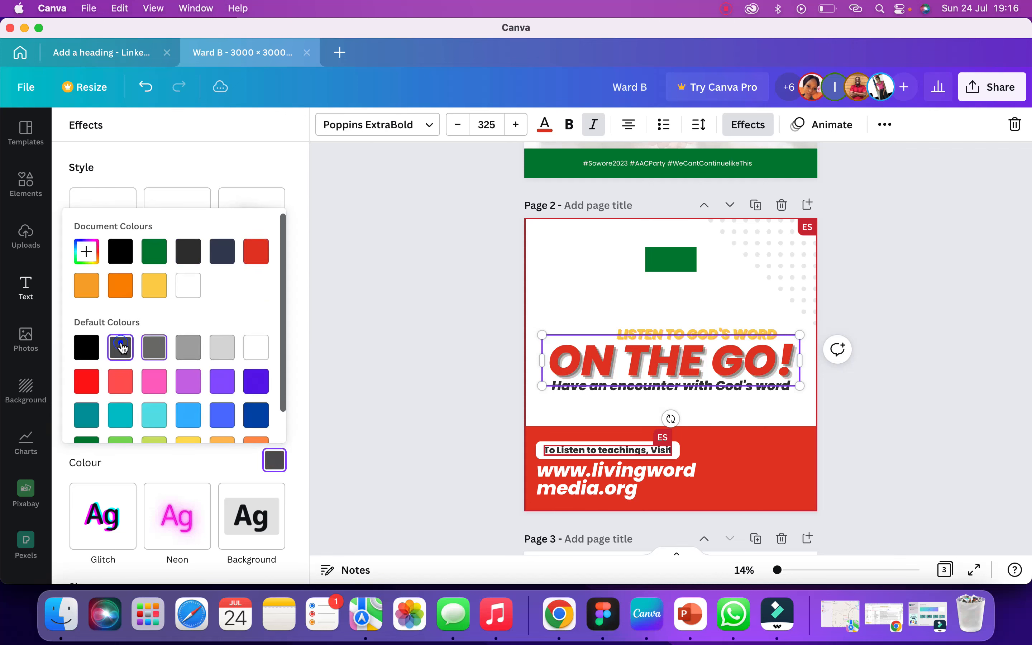
left_click(193, 351)
left_click(155, 348)
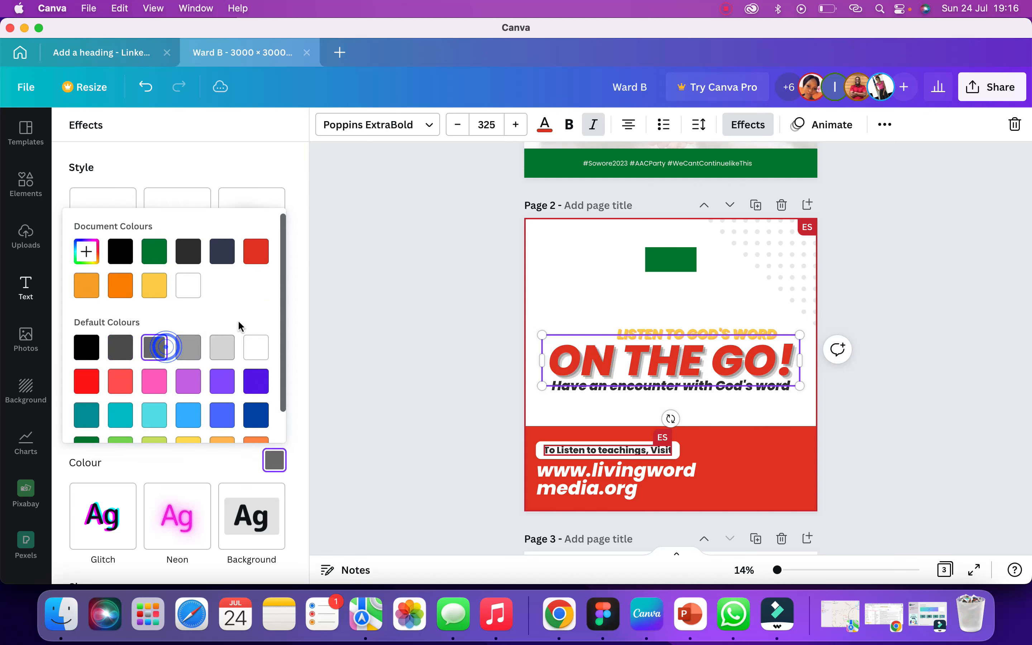
left_click(648, 312)
left_click(617, 289)
- Change the text colour of "ON THE GO!" to the document's dark orange
left_click(739, 358)
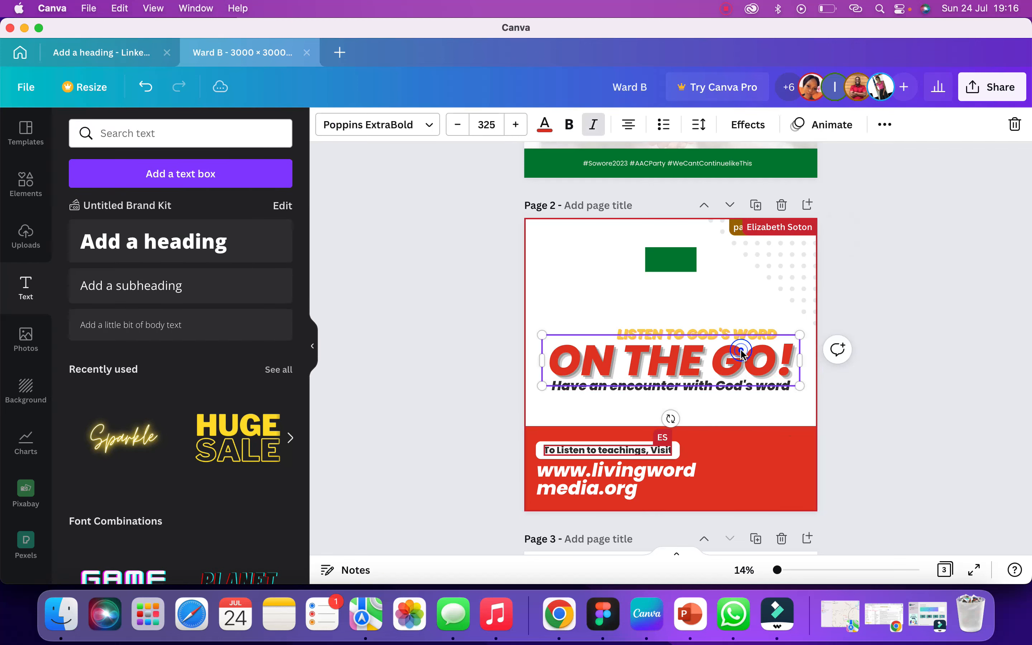
left_click(545, 125)
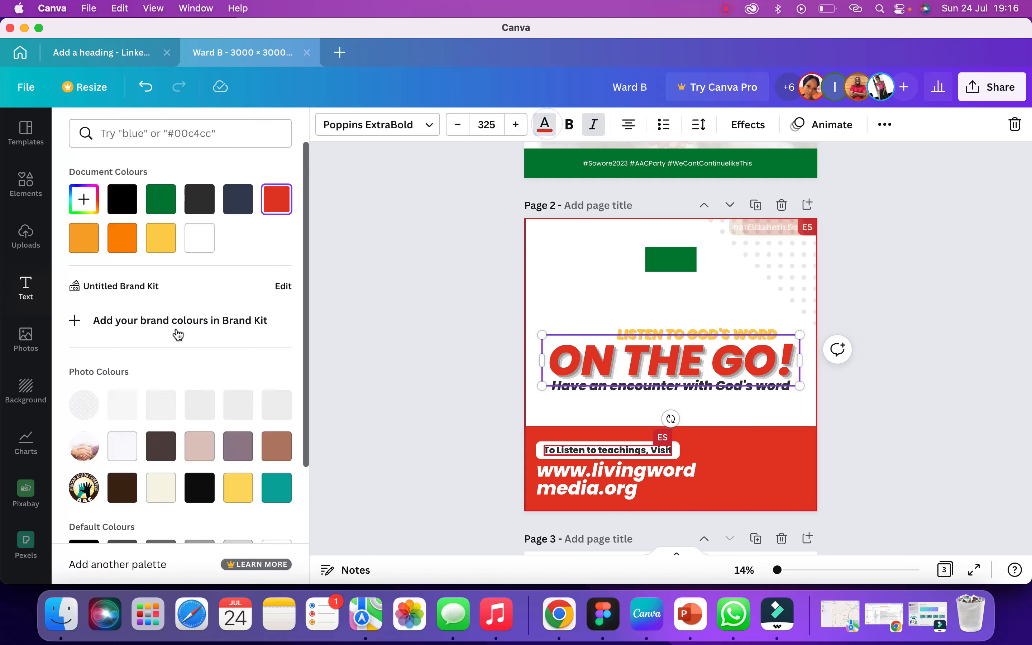
left_click(123, 237)
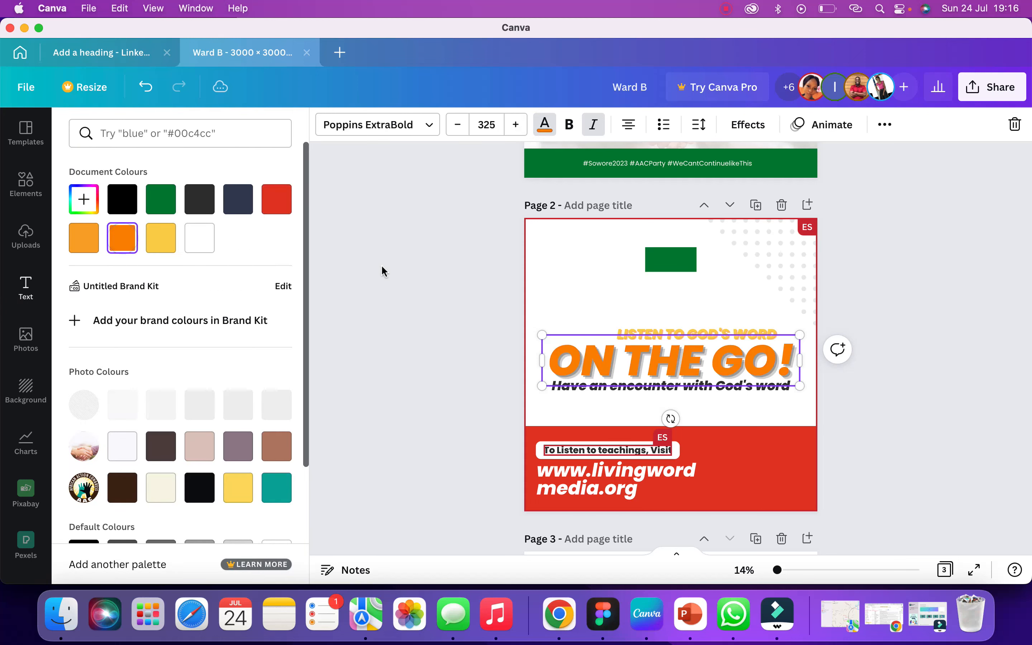
left_click(577, 287)
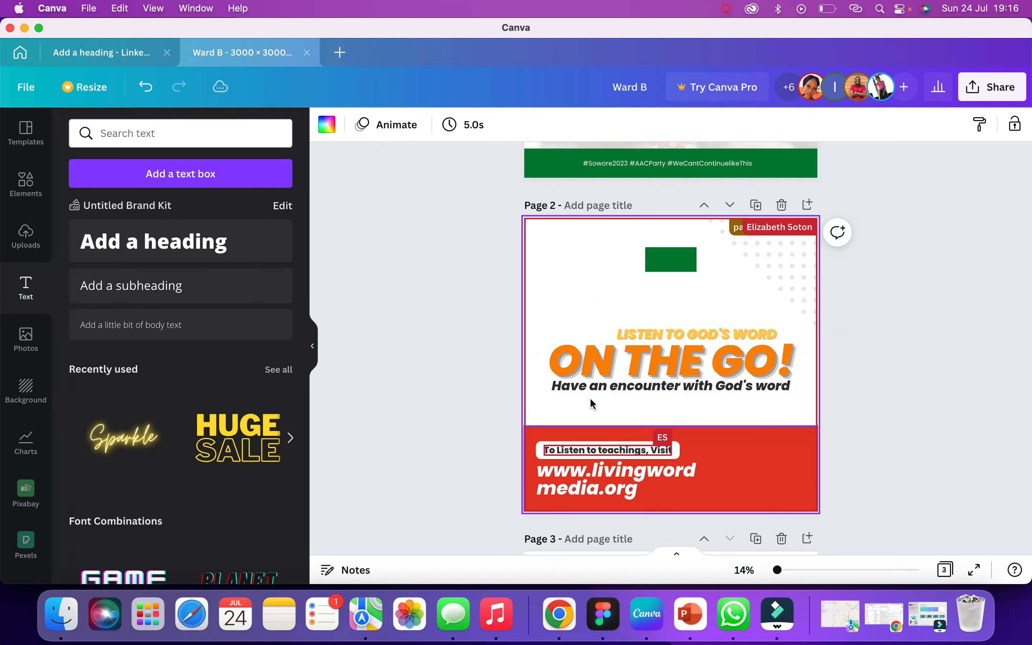
left_click(672, 391)
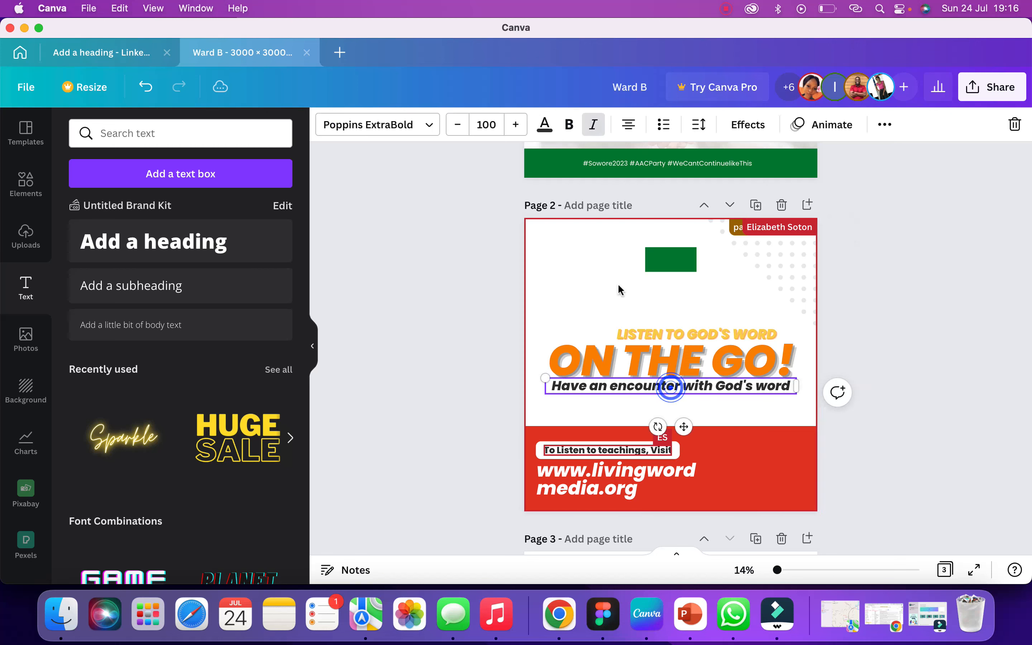
left_click(570, 126)
left_click(616, 293)
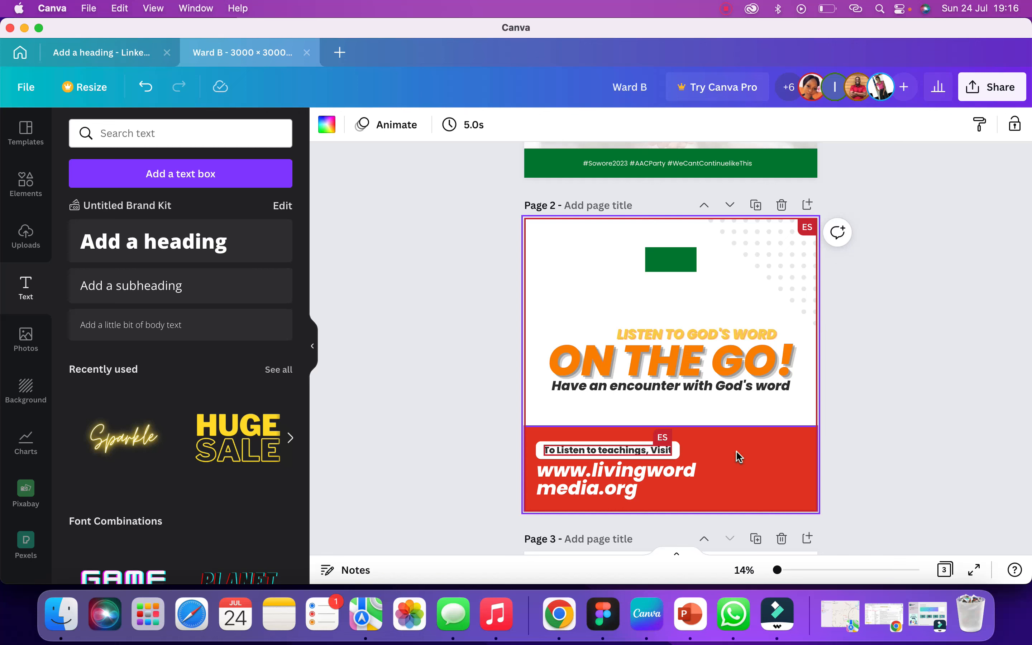
left_click(725, 389)
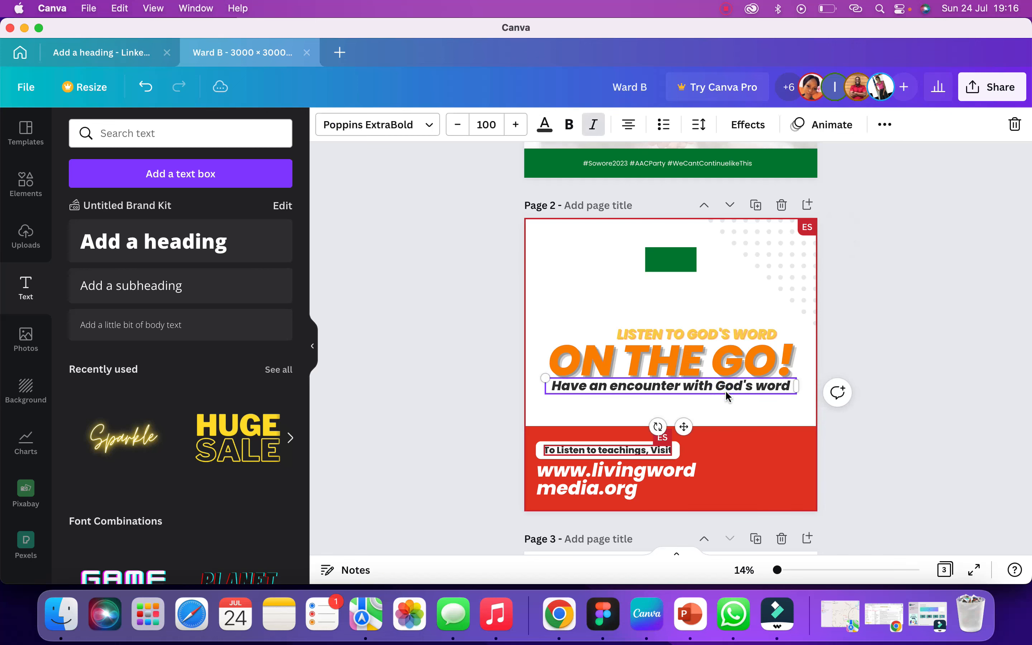
left_click(630, 298)
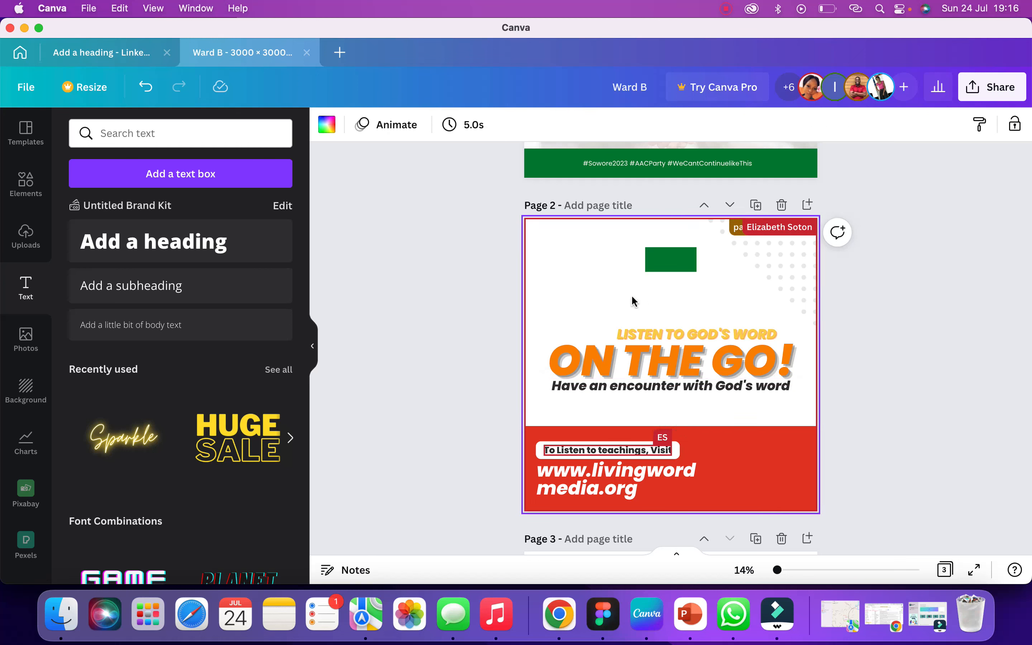
- Nudge the "ON THE GO!" text slightly up
left_click(651, 356)
key("Up")
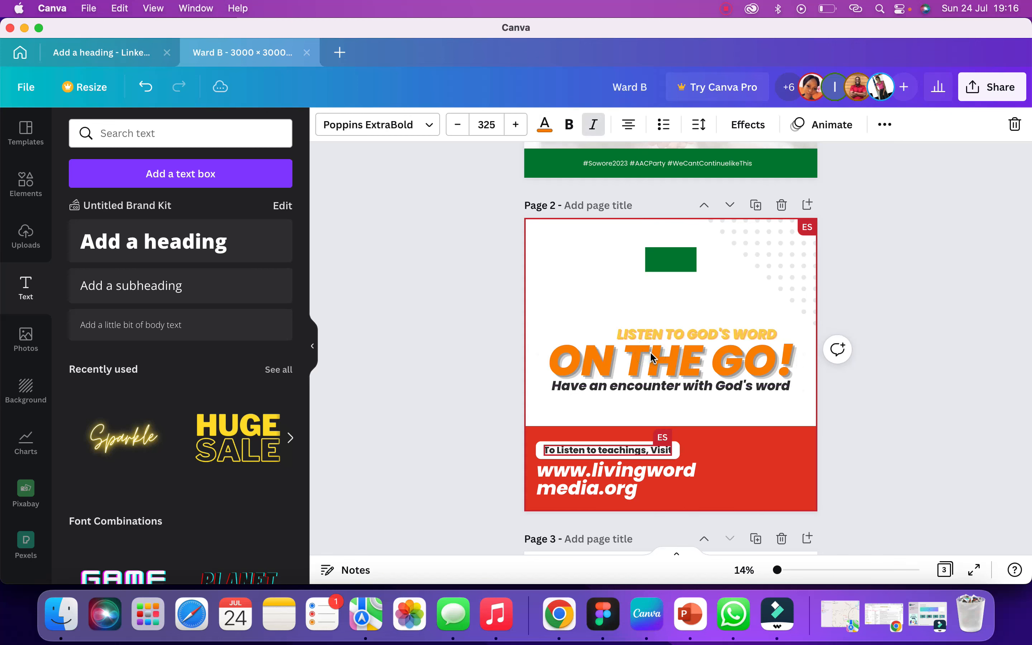
left_click(604, 291)
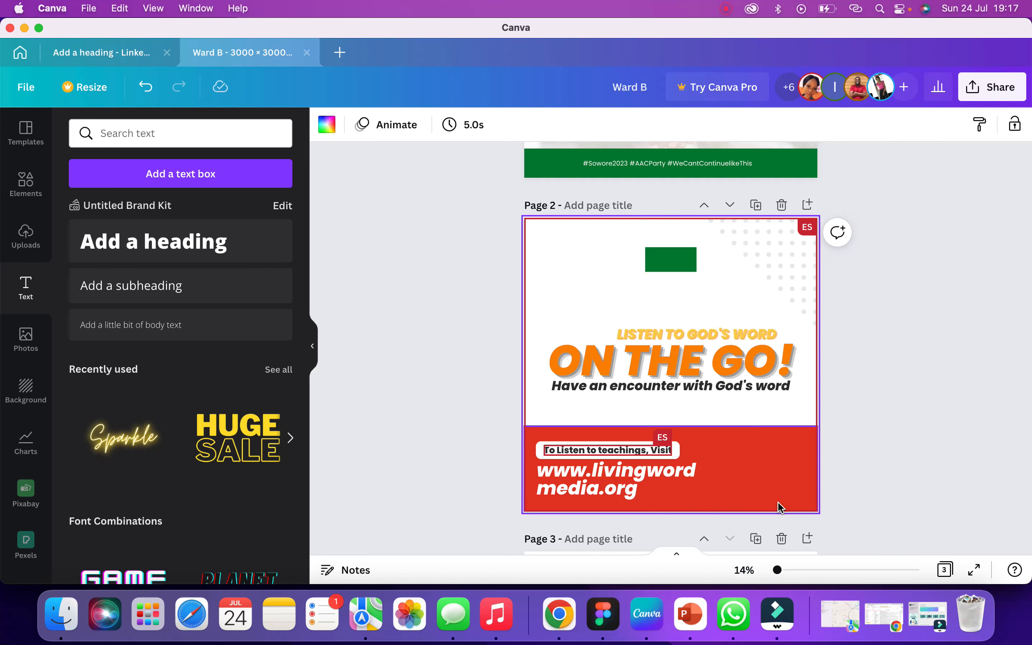
- Switch to the Google Meet call in Chrome, unmute the microphone and return to Canva
left_click(561, 616)
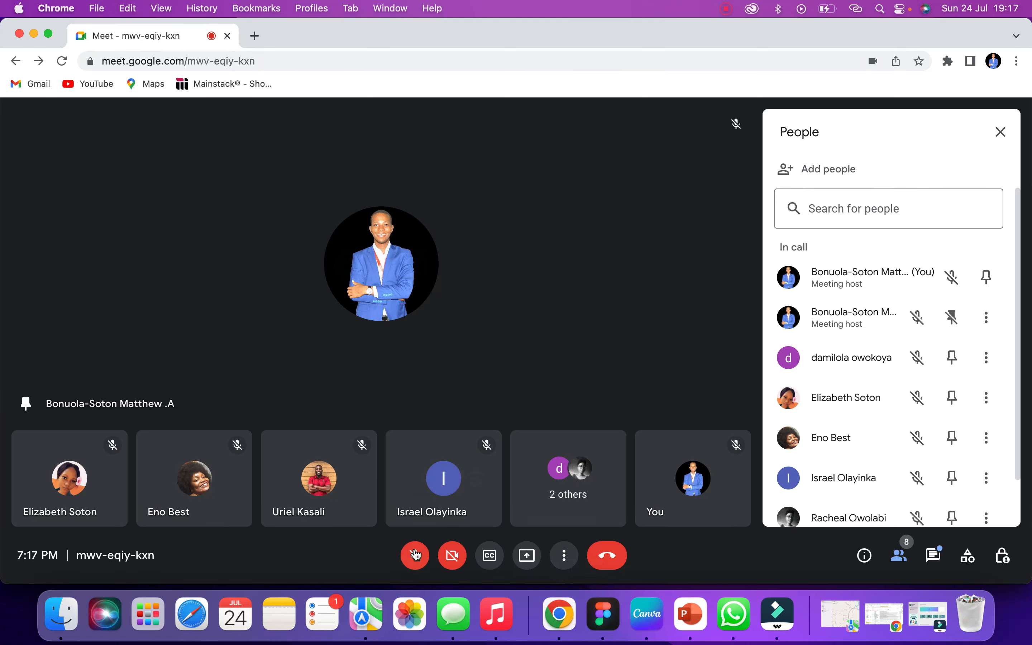
left_click(415, 554)
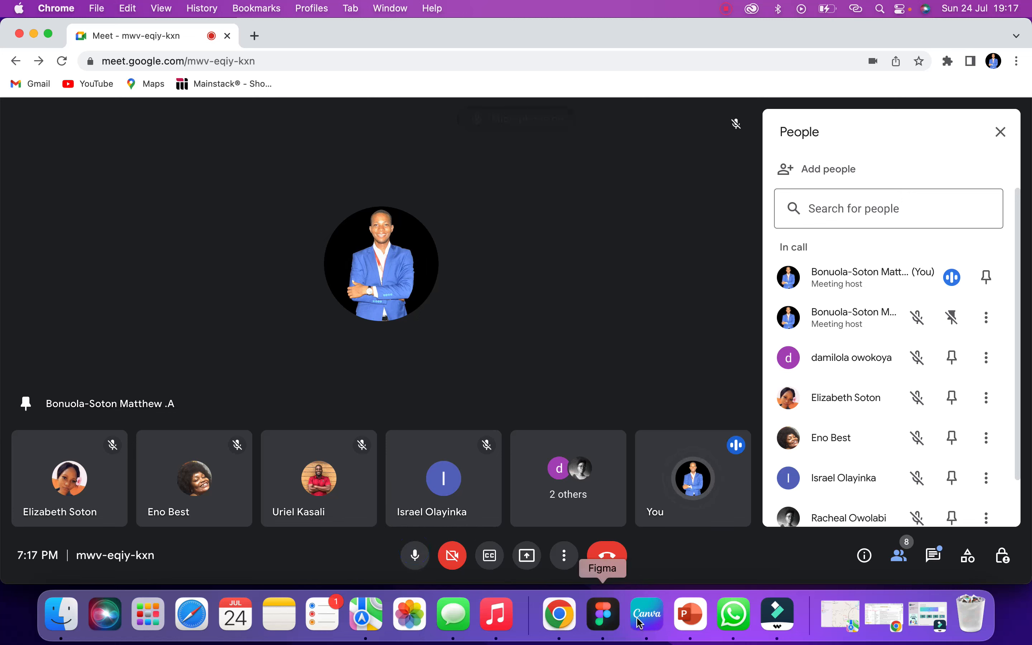
left_click(646, 614)
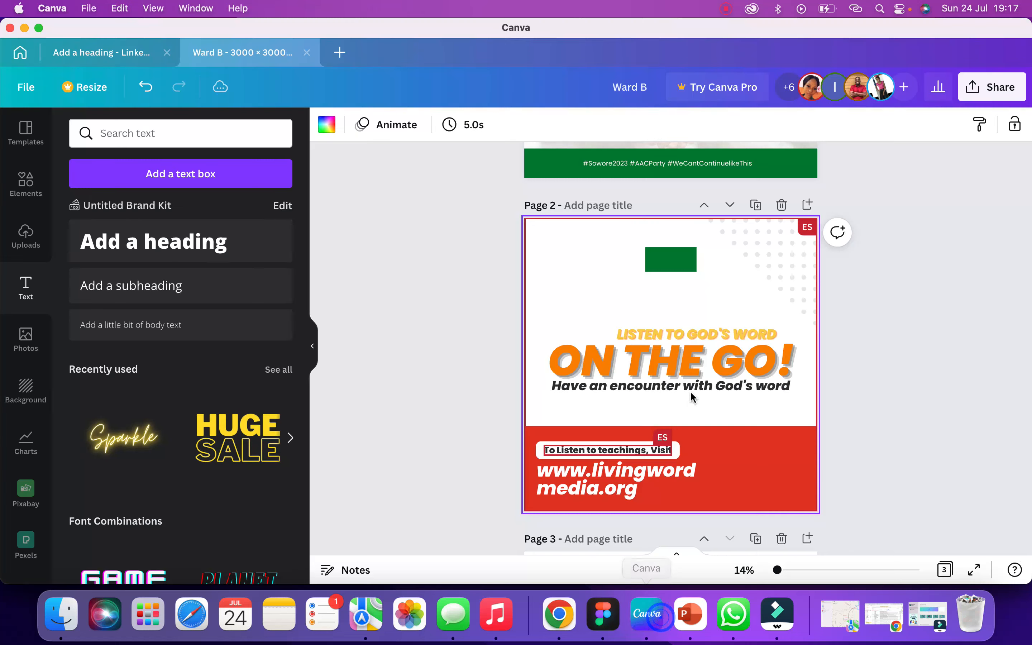
- Search the photo library for "guy with an headset", replacing the previous search term
left_click(892, 364)
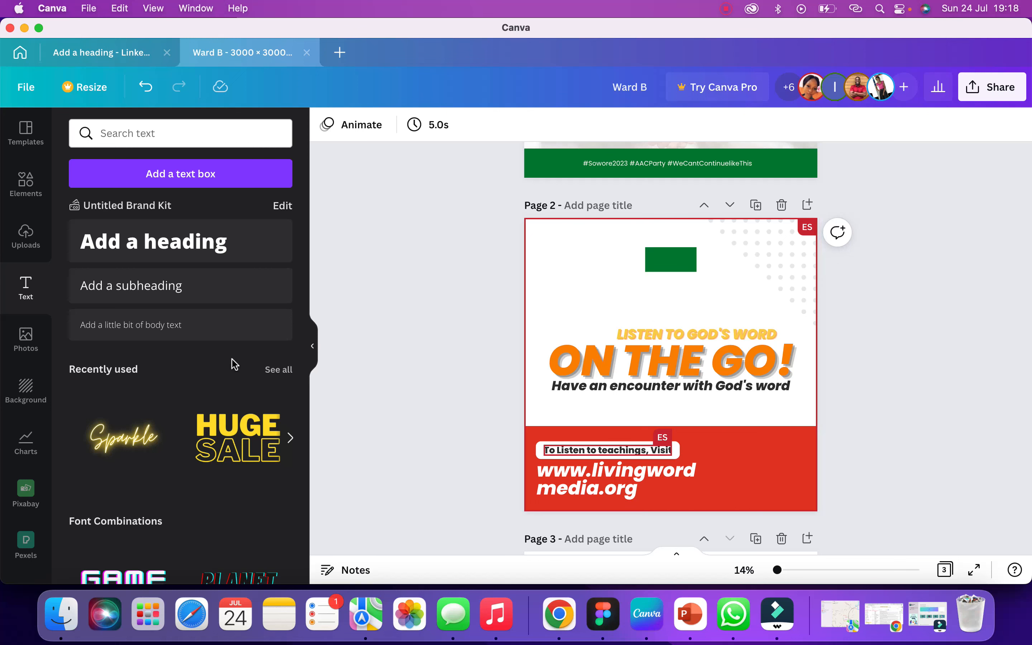
left_click(27, 337)
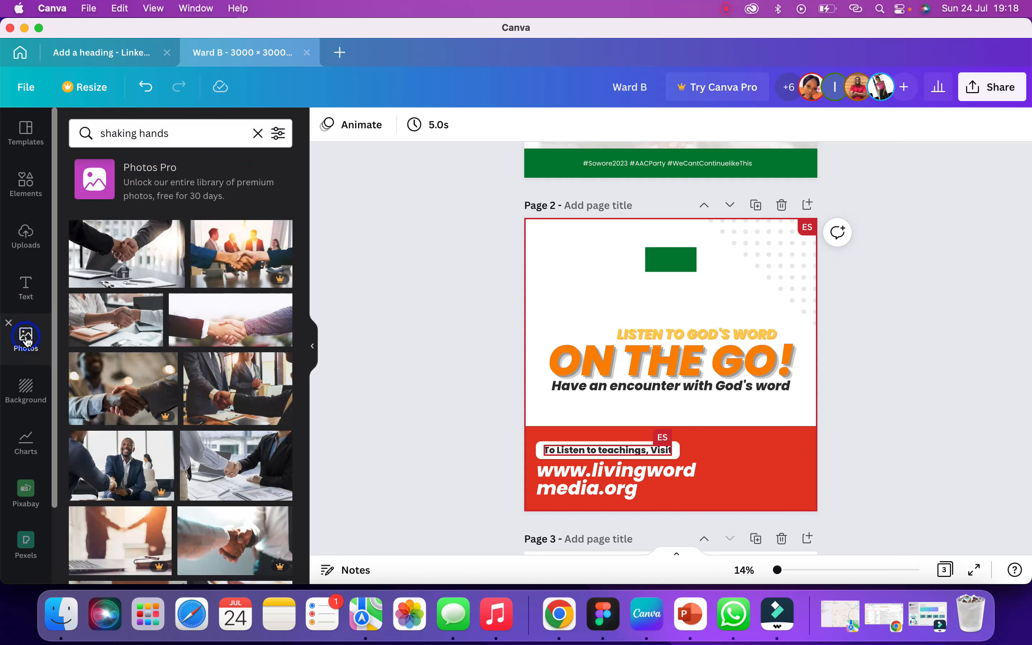
left_click(256, 133)
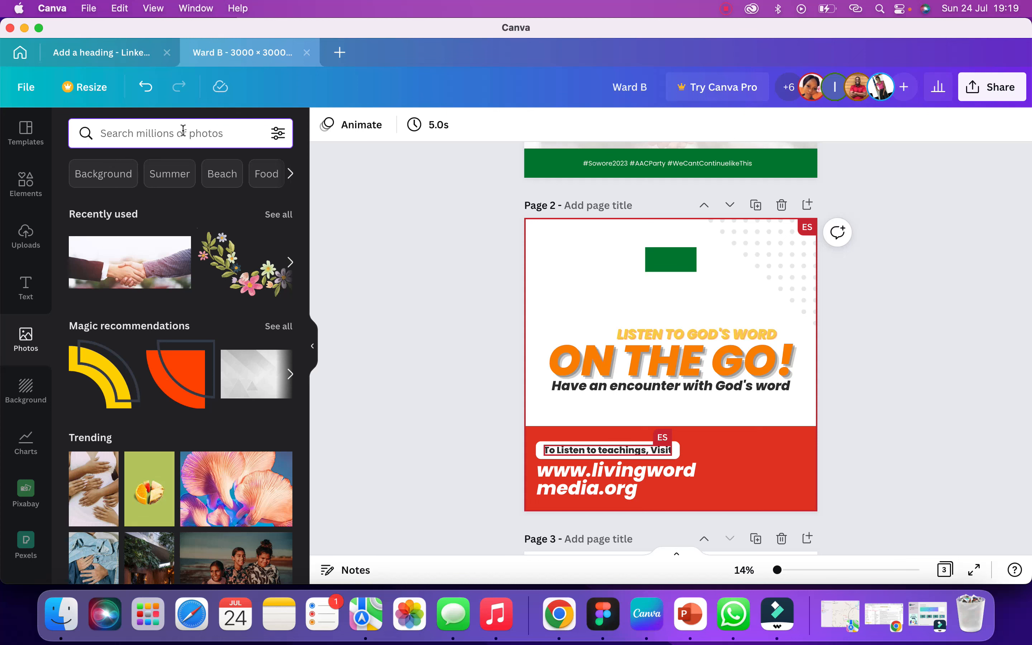
type("g")
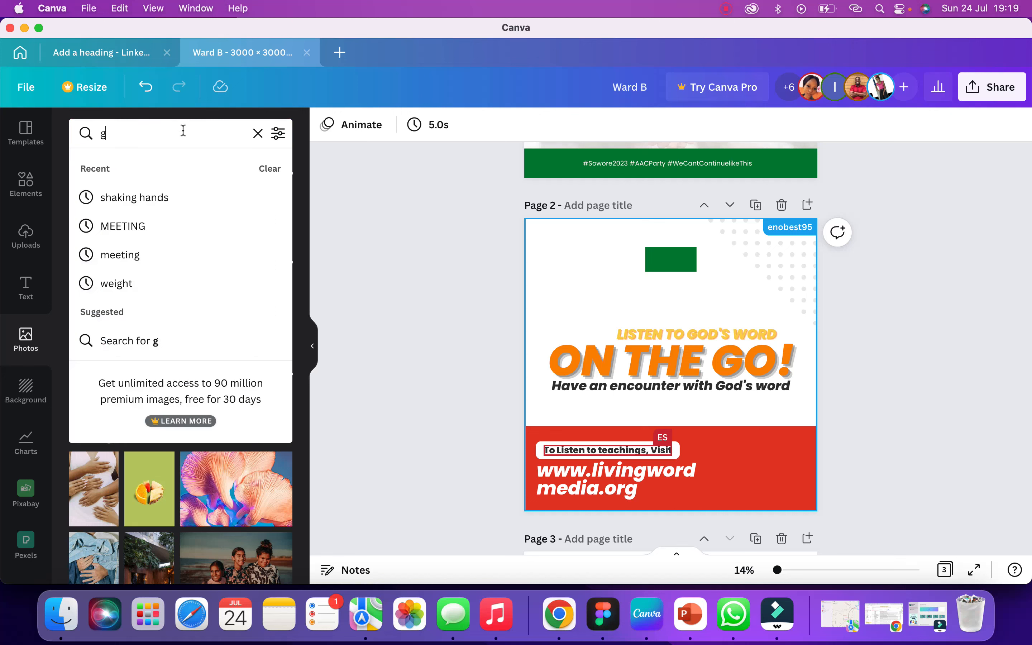
type("uy w")
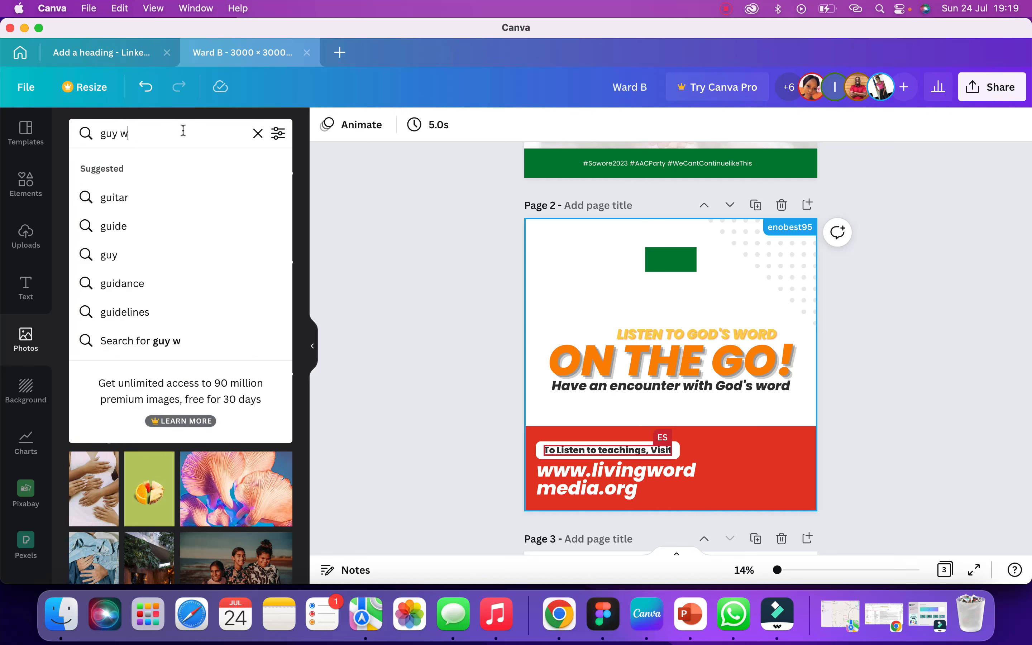
type("ith an heade")
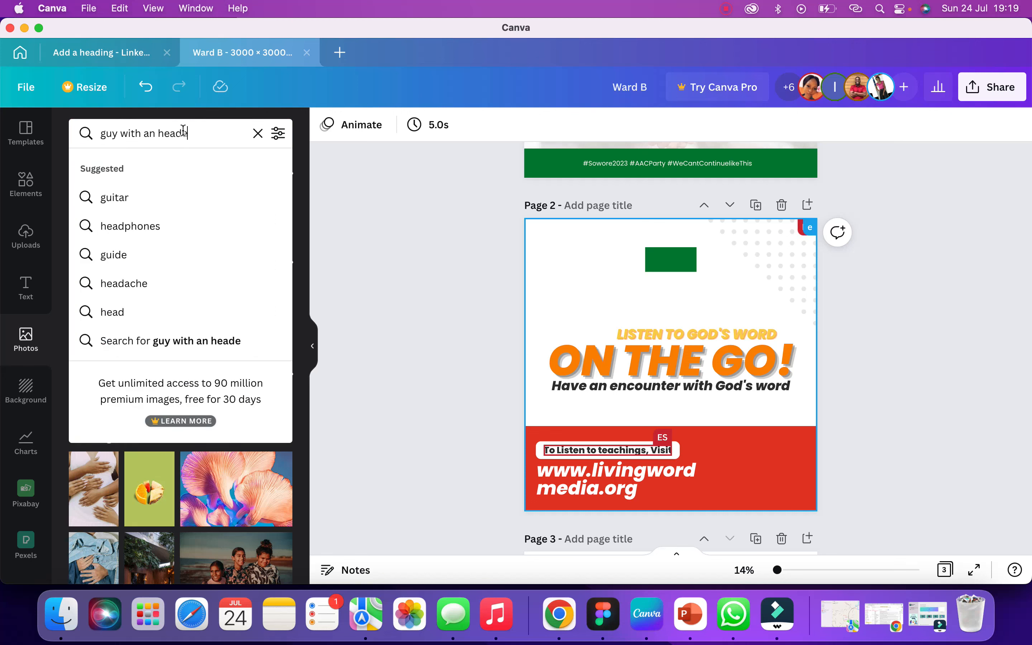
type("set")
key("Return")
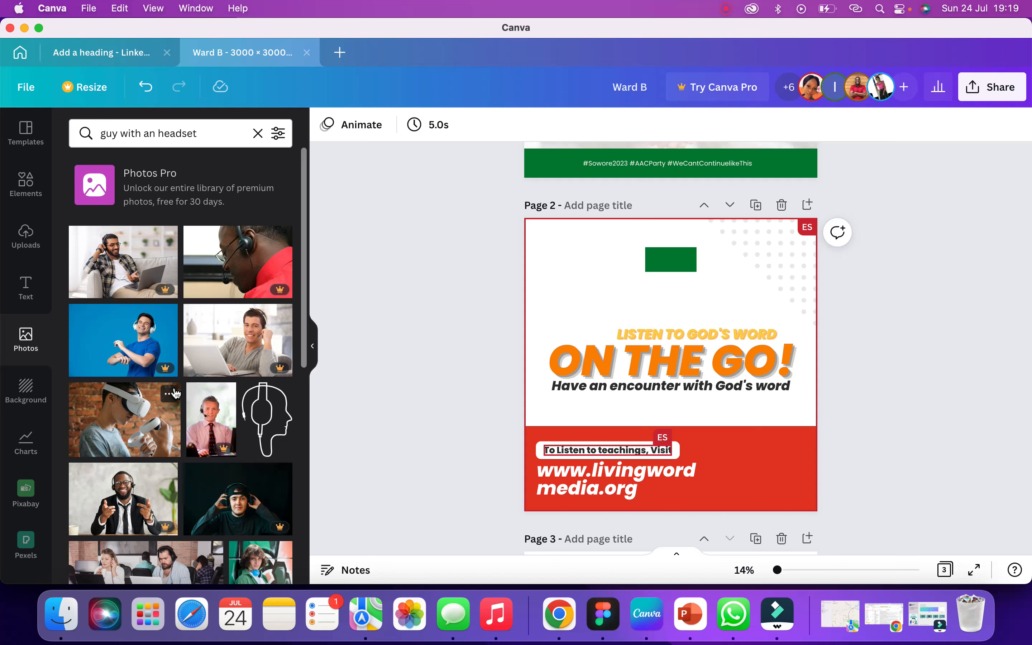
- Look through the "guy with an headset" photos for a suitable picture for page 2
scroll(153, 503, "down", 10)
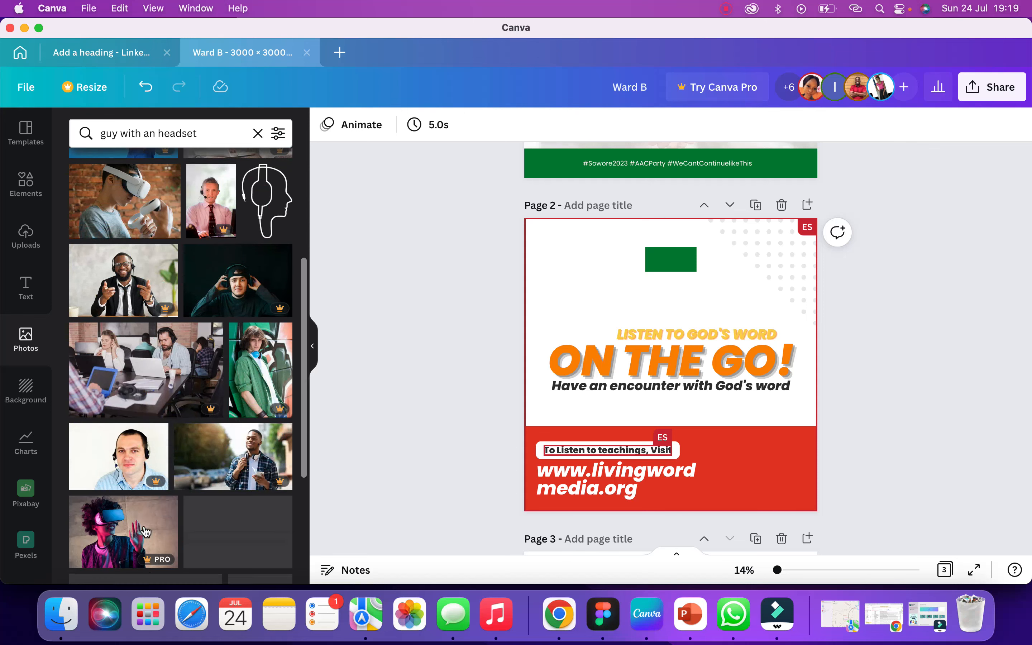
scroll(146, 532, "down", 4)
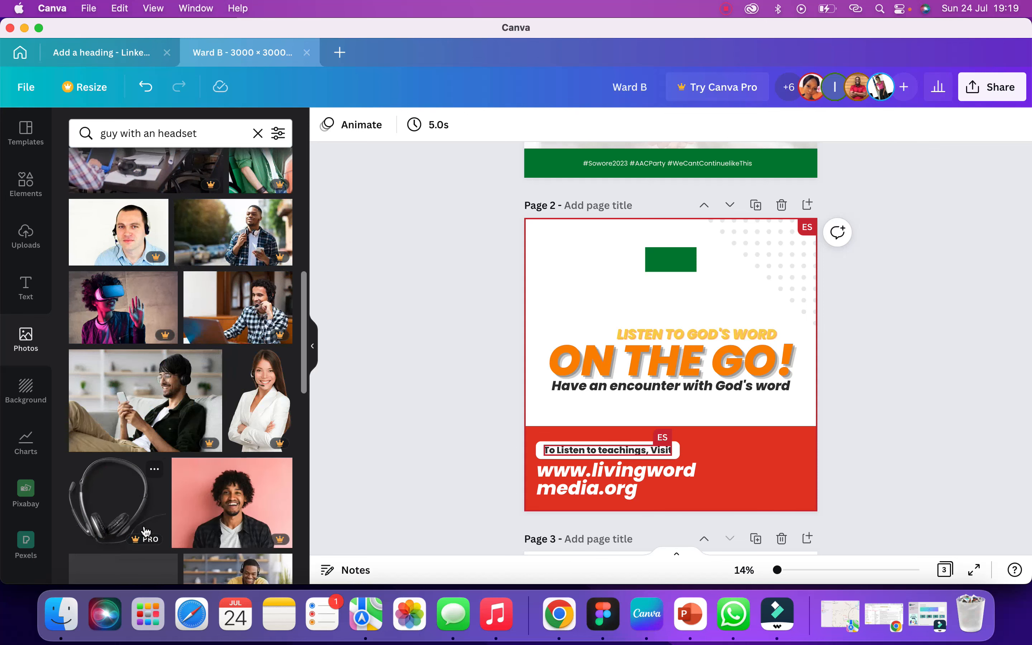
scroll(146, 532, "up", 3)
scroll(146, 532, "down", 7)
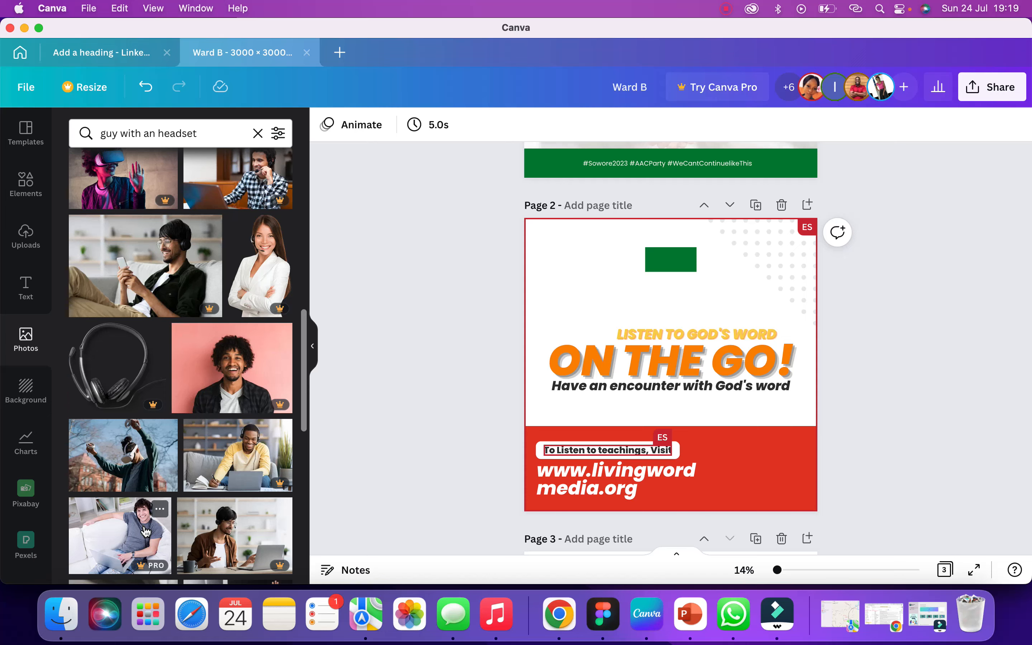
scroll(146, 531, "down", 6)
scroll(146, 531, "down", 8)
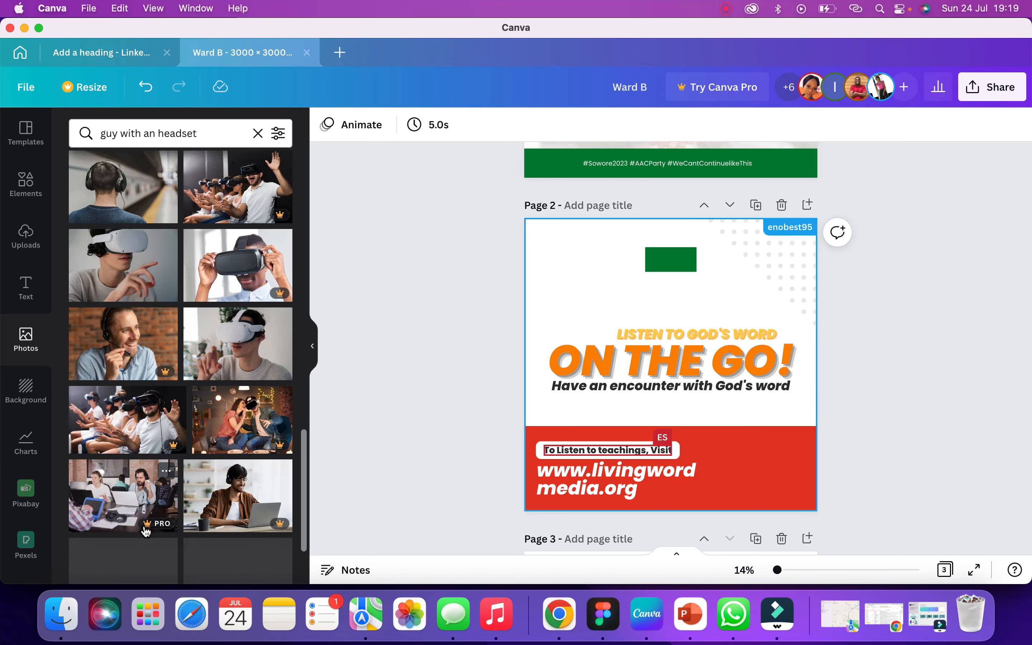
scroll(146, 531, "up", 20)
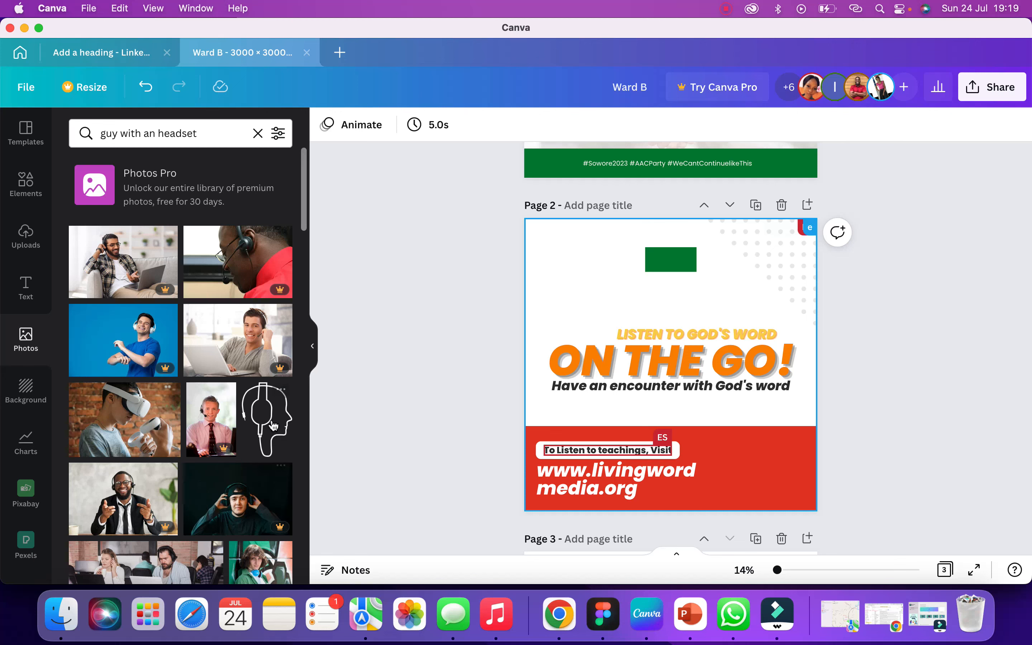
scroll(178, 504, "down", 3)
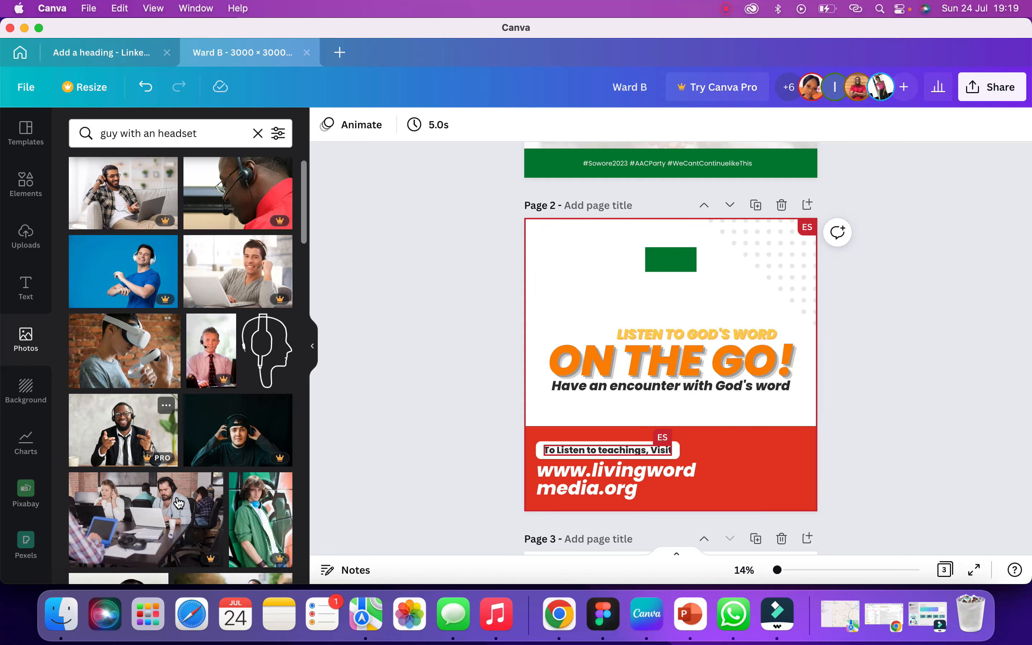
scroll(178, 503, "up", 3)
- Change the photo search to "man with an headset"
left_click(117, 131)
key("BackSpace")
type("man")
key("Return")
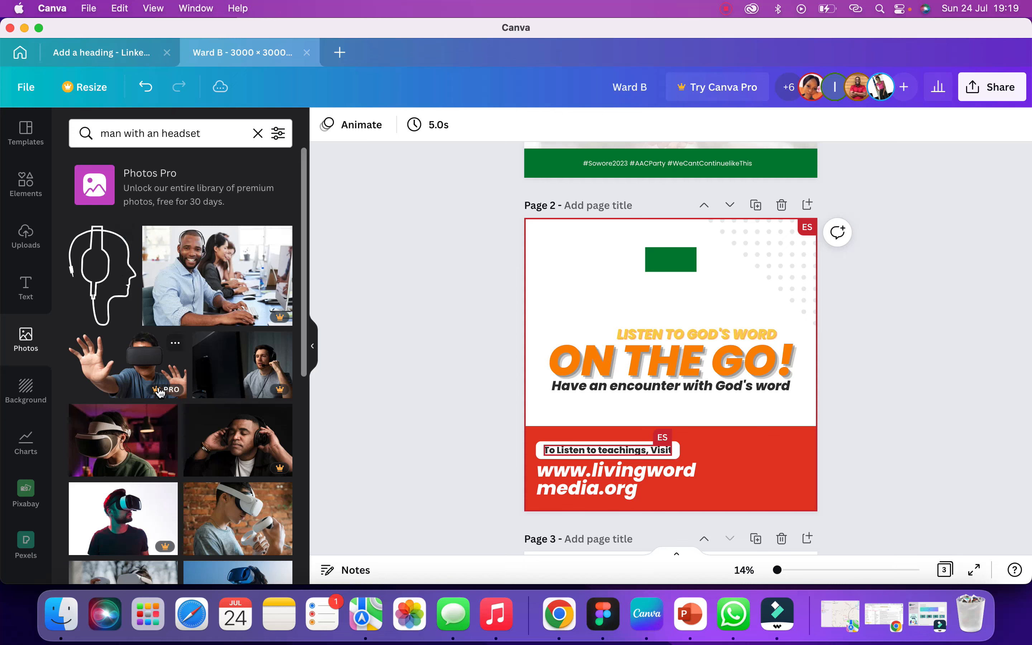
- Look through the "man with an headset" photos for a picture that suits the flyer headline
scroll(160, 392, "down", 6)
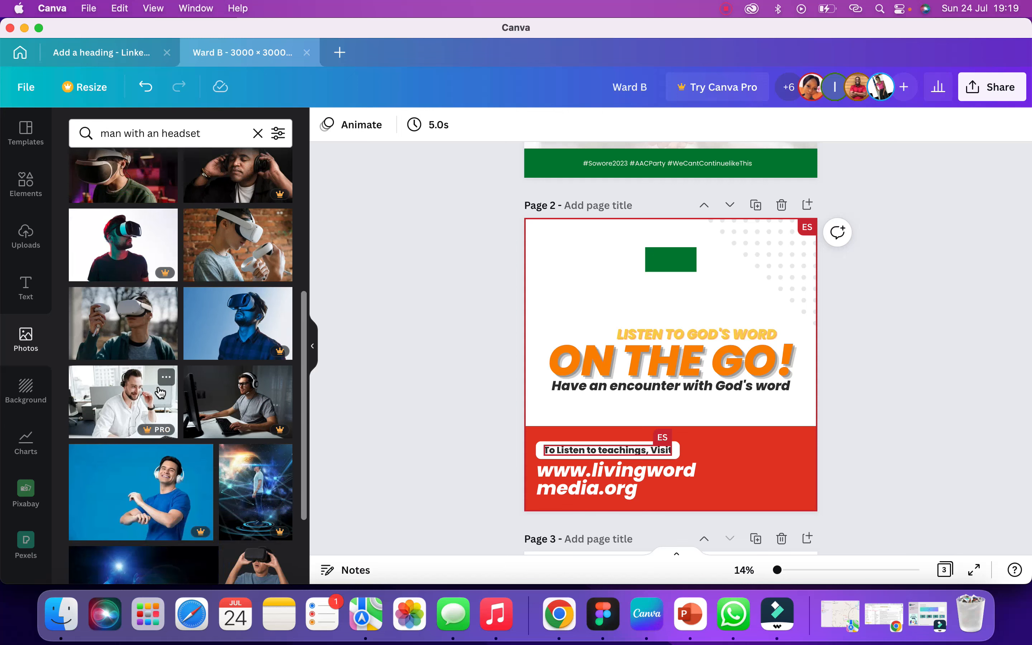
scroll(159, 392, "down", 1)
scroll(160, 392, "down", 4)
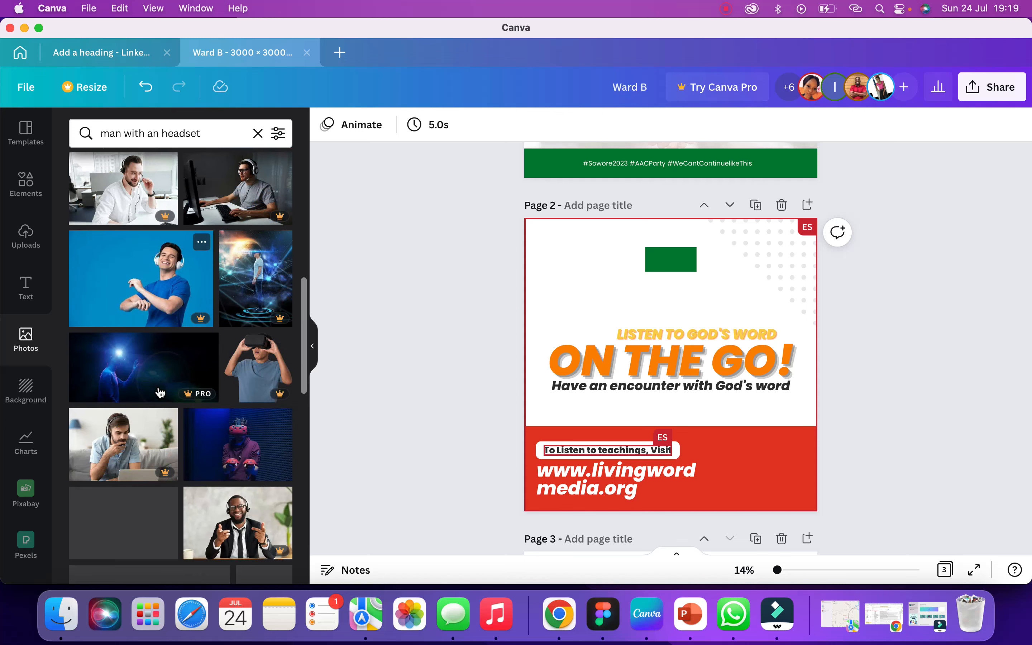
scroll(160, 392, "down", 6)
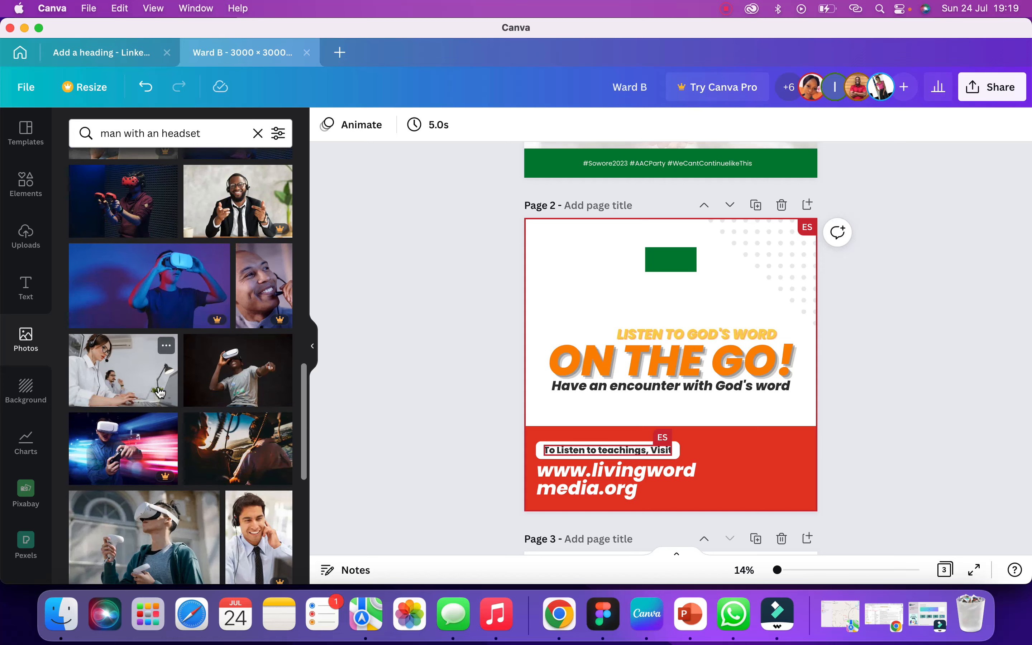
scroll(159, 393, "down", 3)
scroll(160, 392, "down", 6)
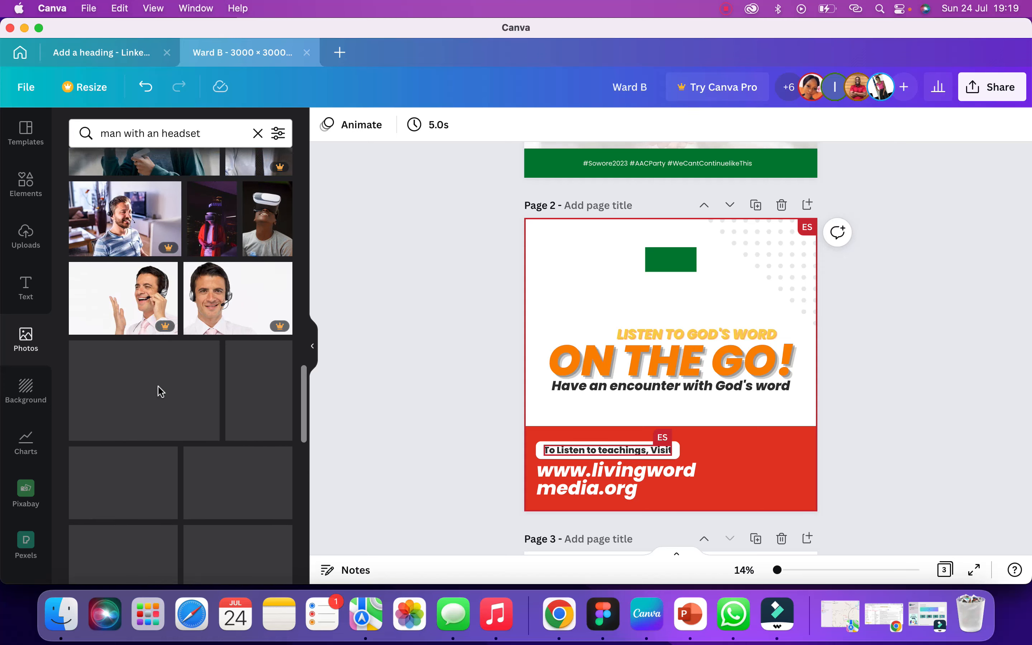
scroll(160, 393, "down", 5)
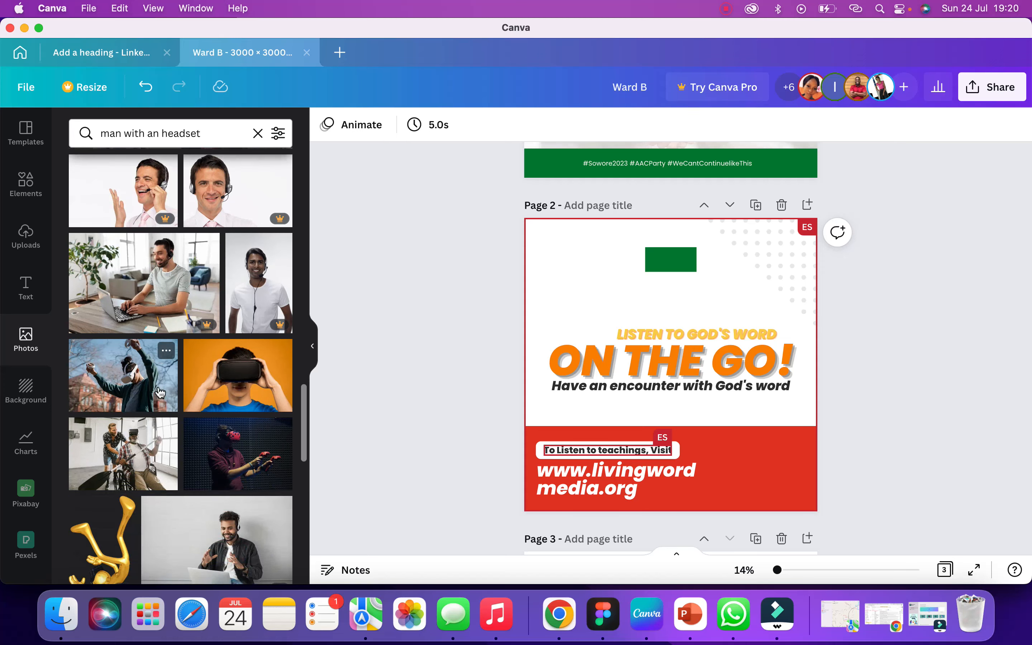
scroll(160, 392, "down", 8)
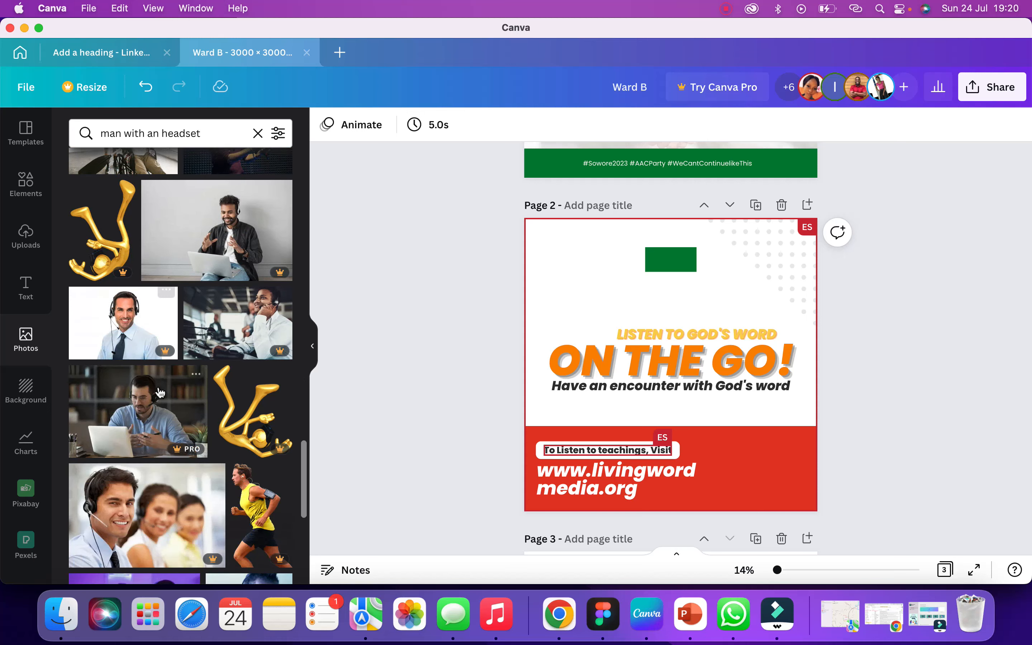
scroll(160, 392, "down", 9)
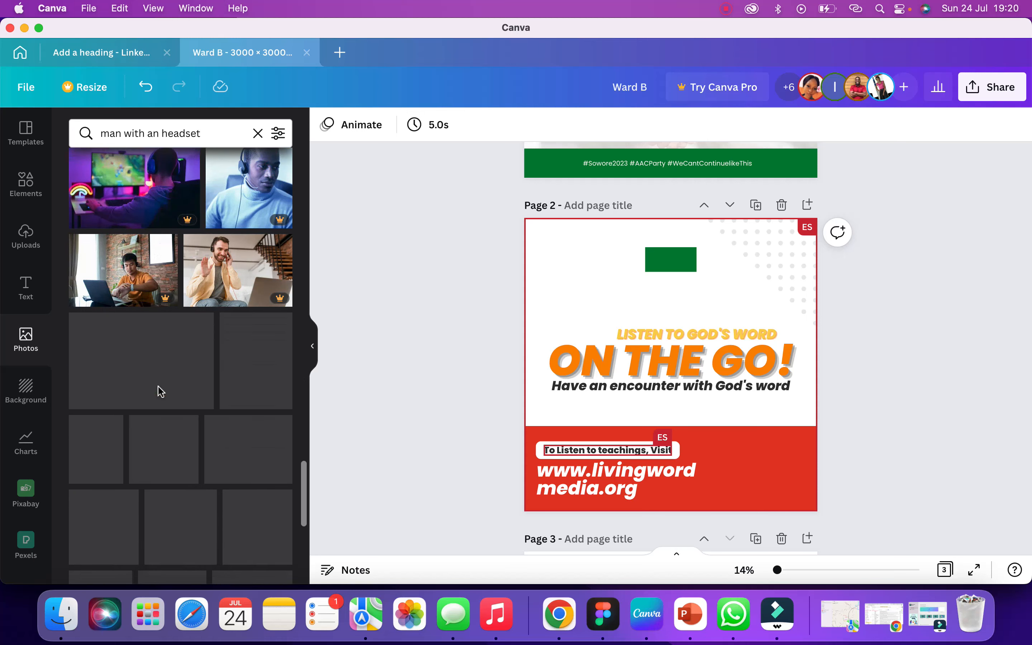
scroll(160, 392, "down", 1)
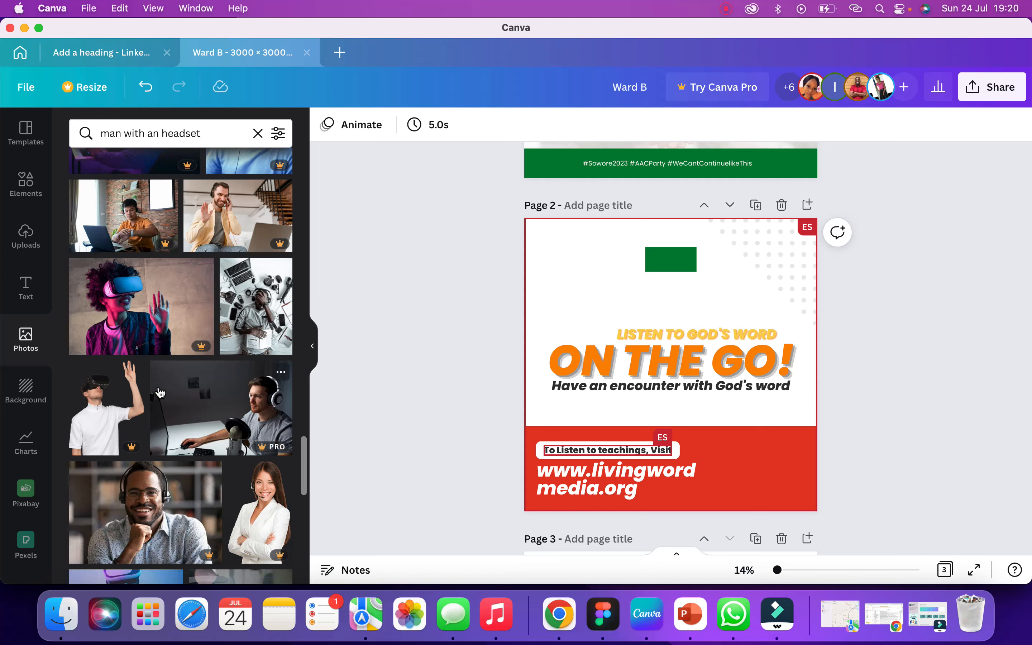
scroll(160, 392, "down", 7)
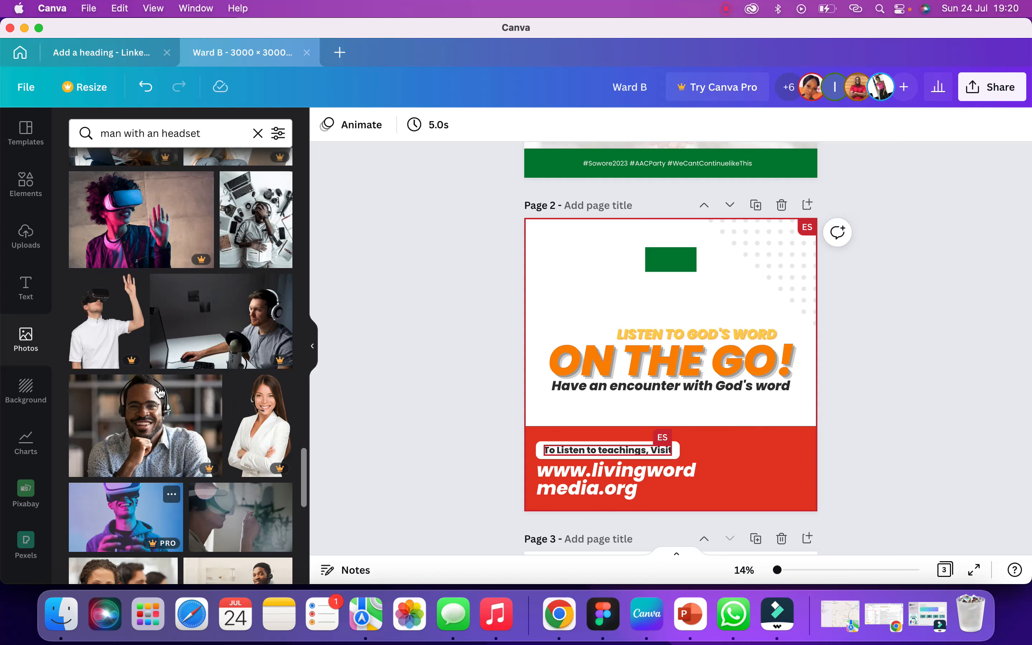
scroll(160, 392, "down", 4)
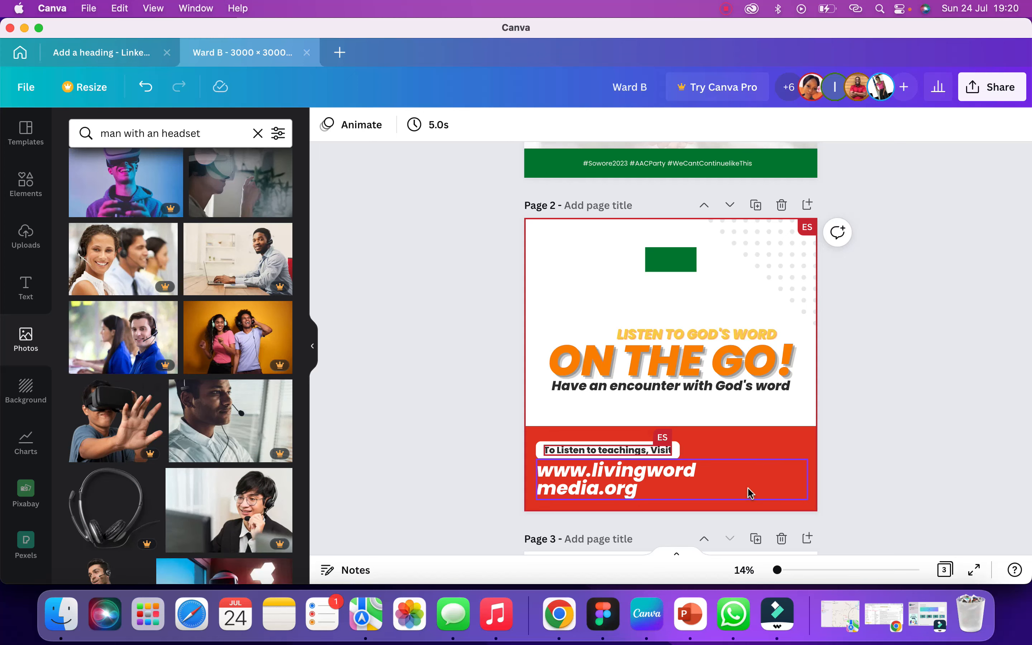
left_click(738, 408)
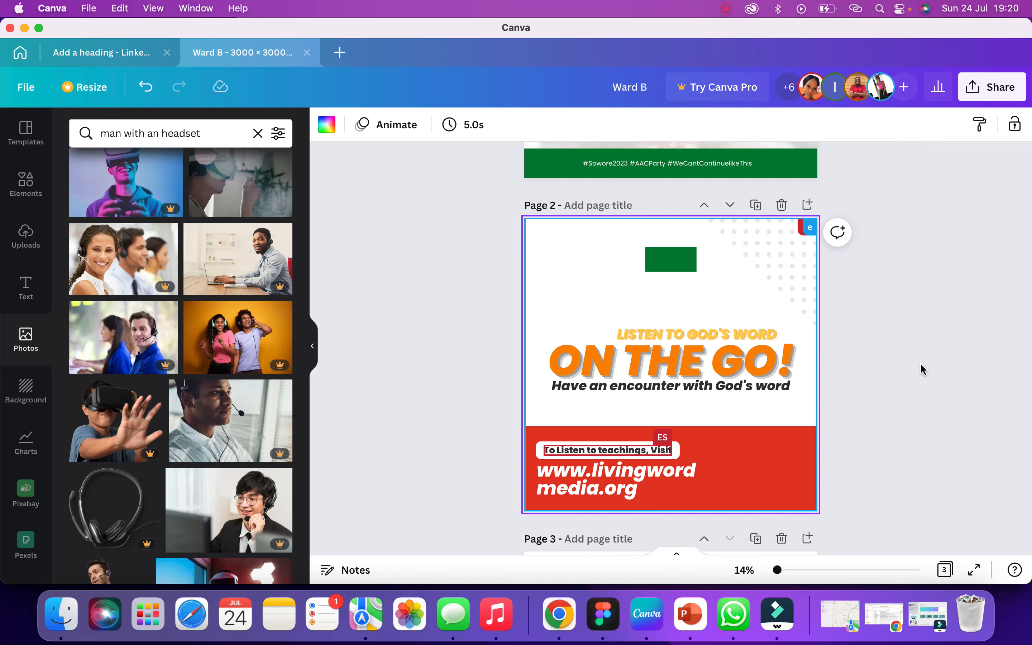
- Switch to Chrome and search Google for "man with an headset" in the New Tab page
left_click(568, 616)
left_click(255, 35)
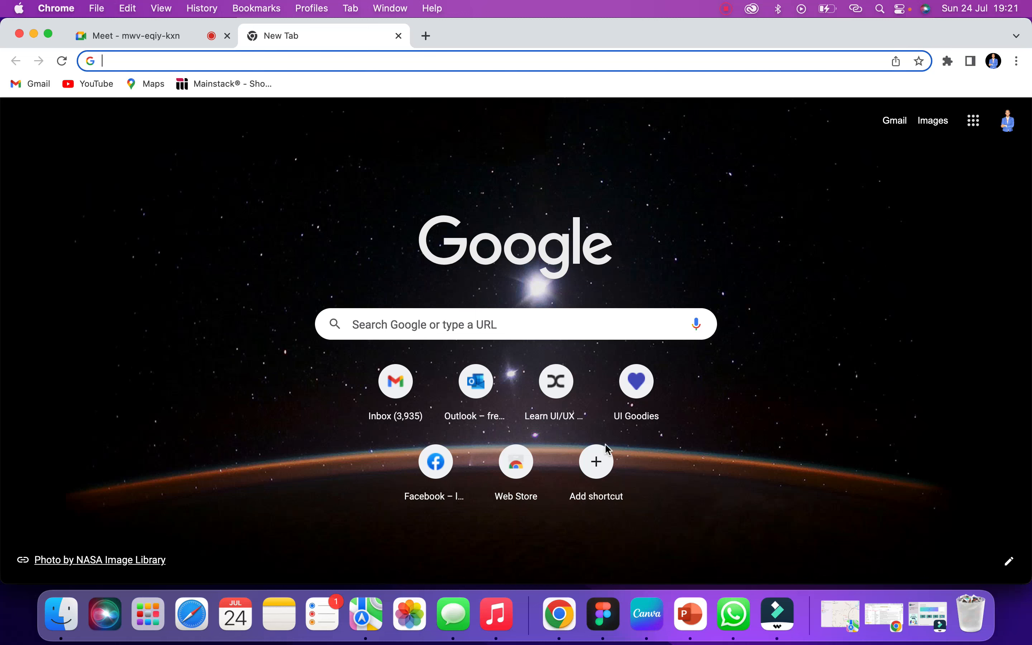
left_click(533, 332)
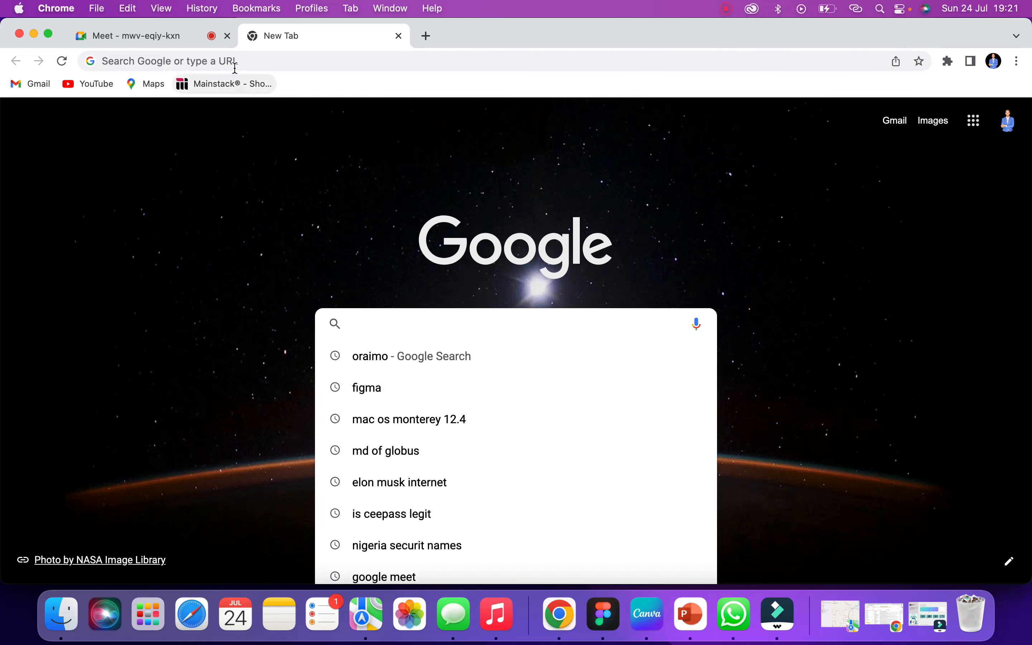
left_click(244, 58)
type("me")
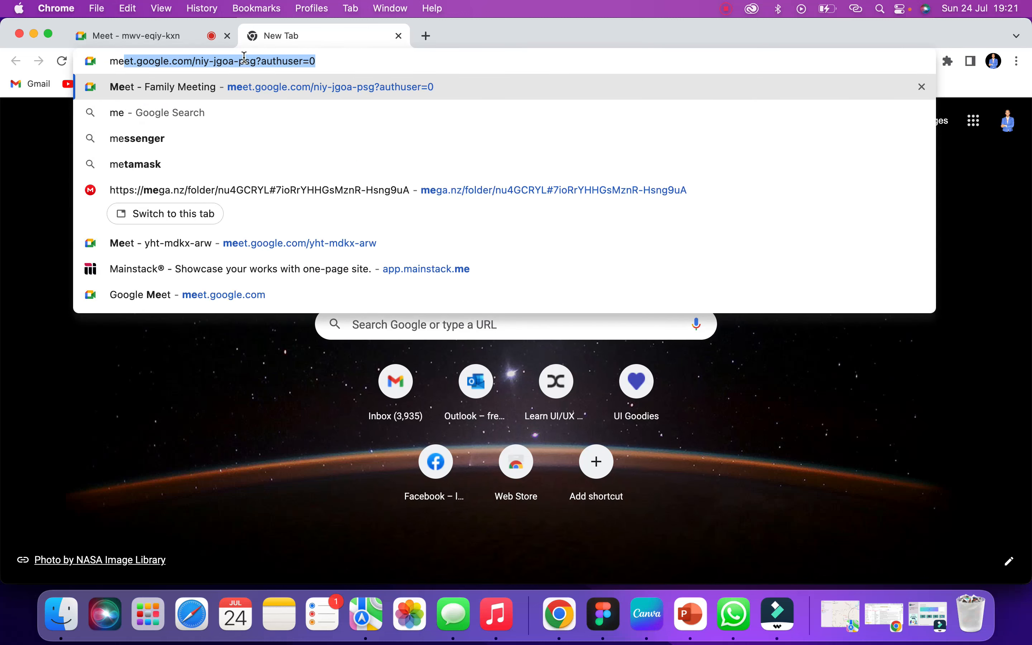
key("BackSpace")
key("BackSpace")
type("an with an ")
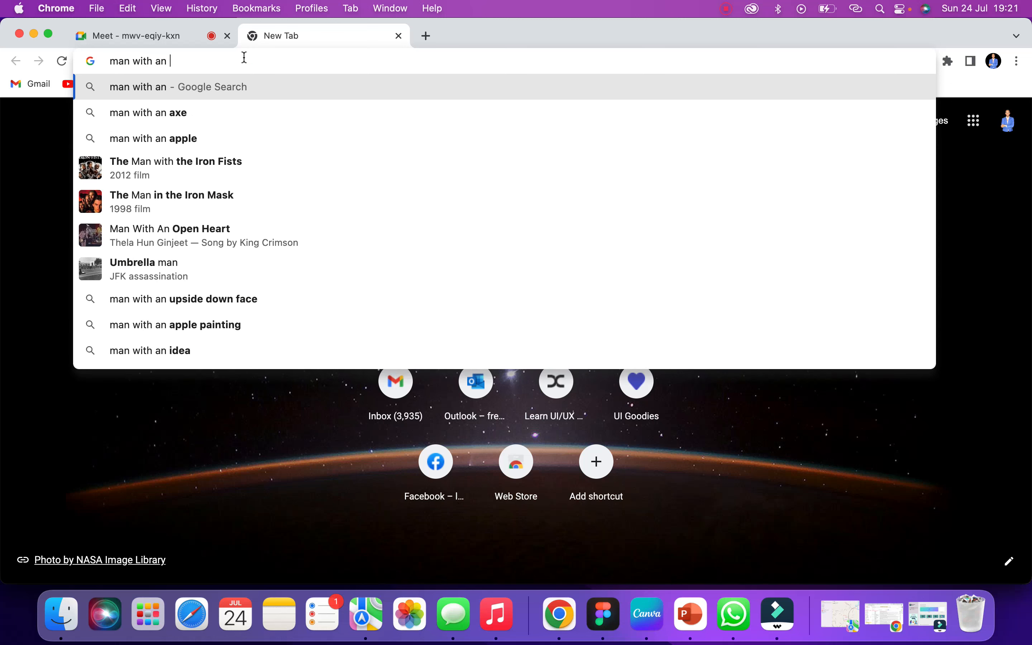
type("headset")
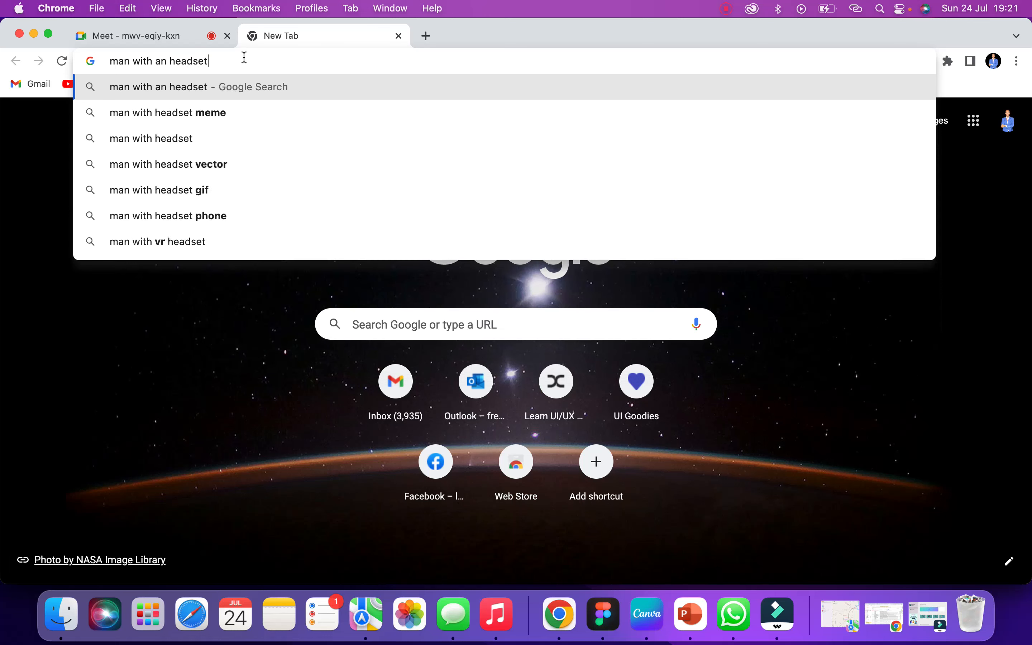
key("Return")
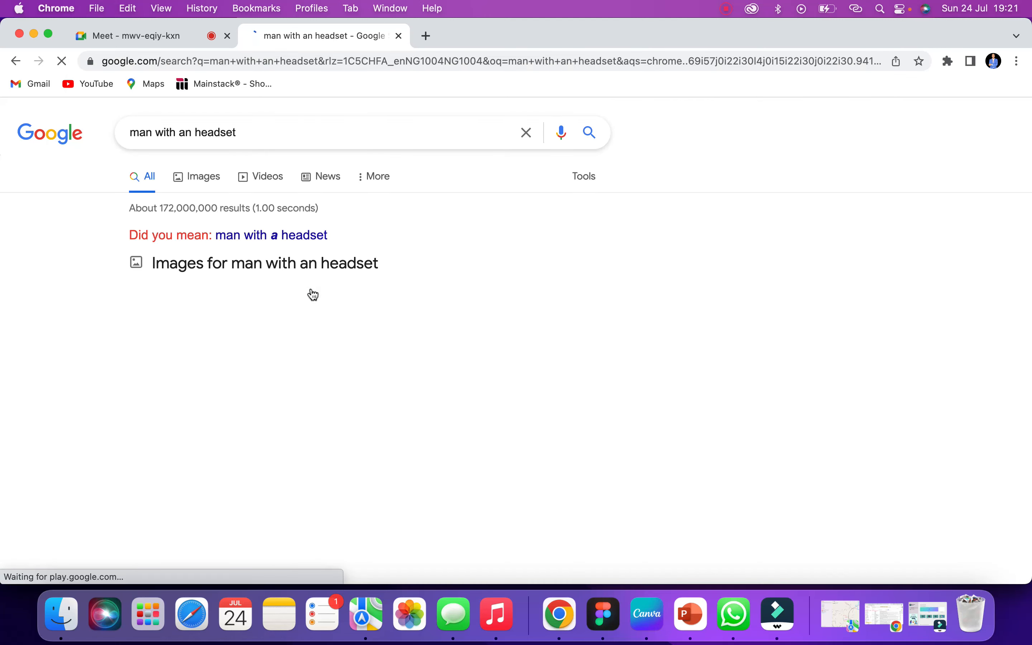
- Open the image results and preview the photo of the man in profile wearing white headphones against a pale background
scroll(268, 452, "down", 3)
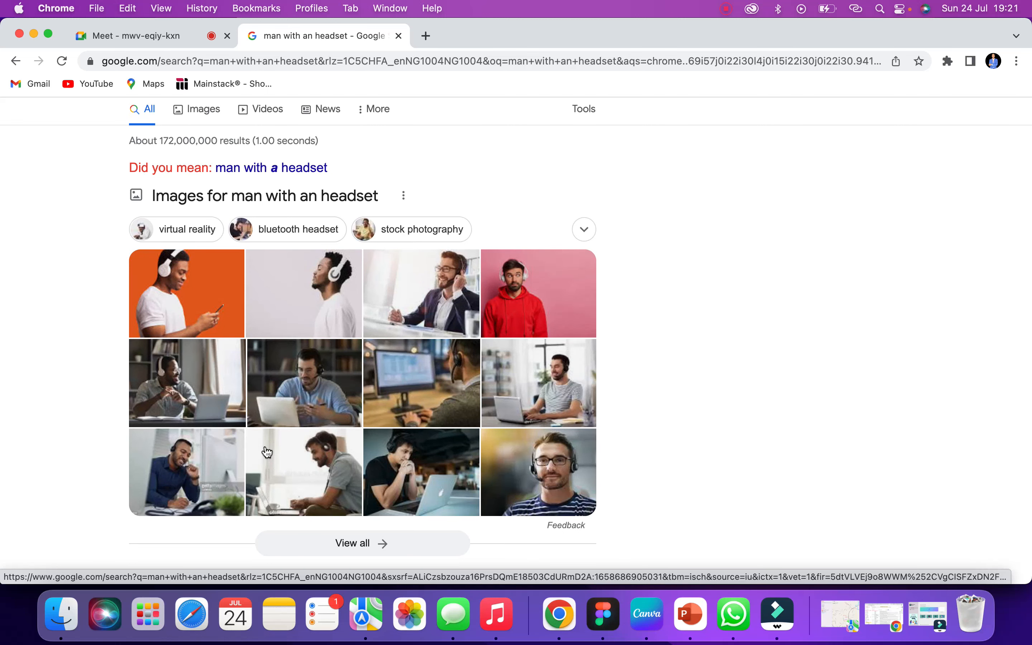
left_click(314, 284)
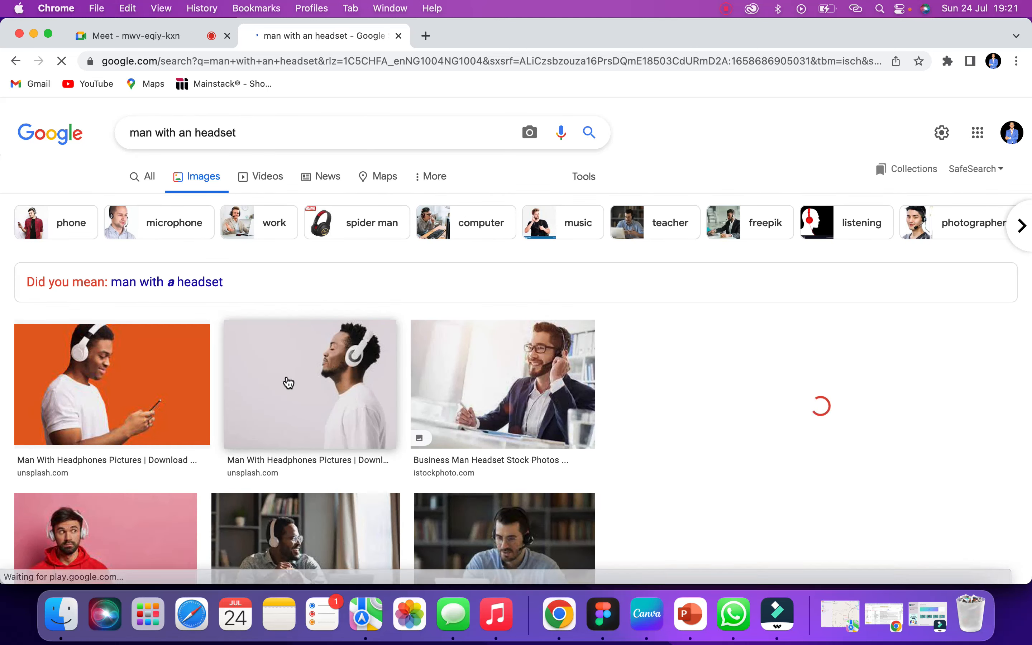
left_click(313, 374)
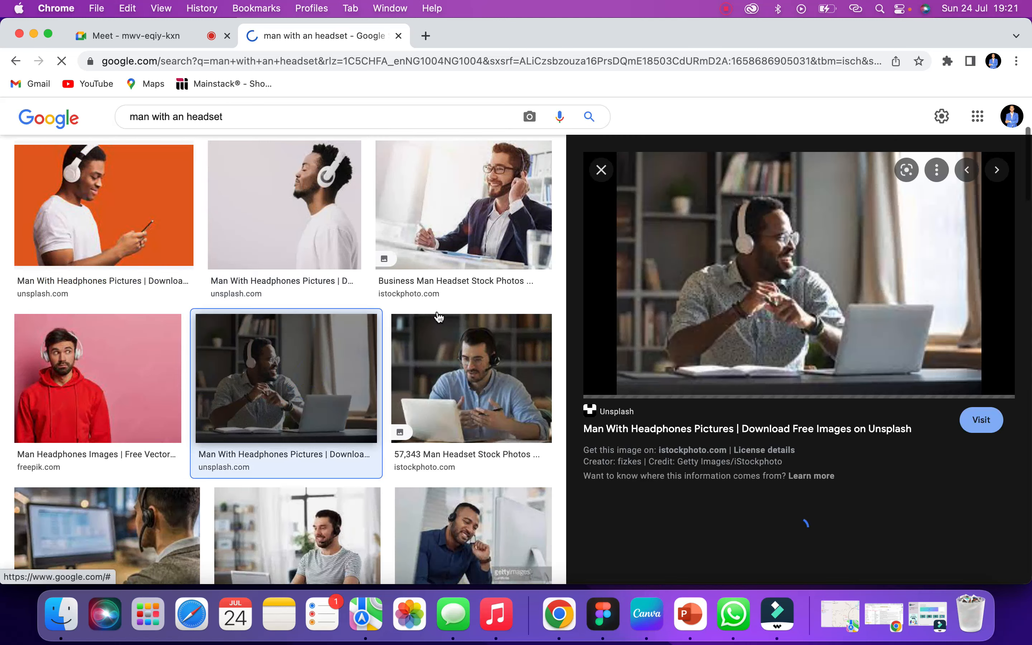
left_click(301, 212)
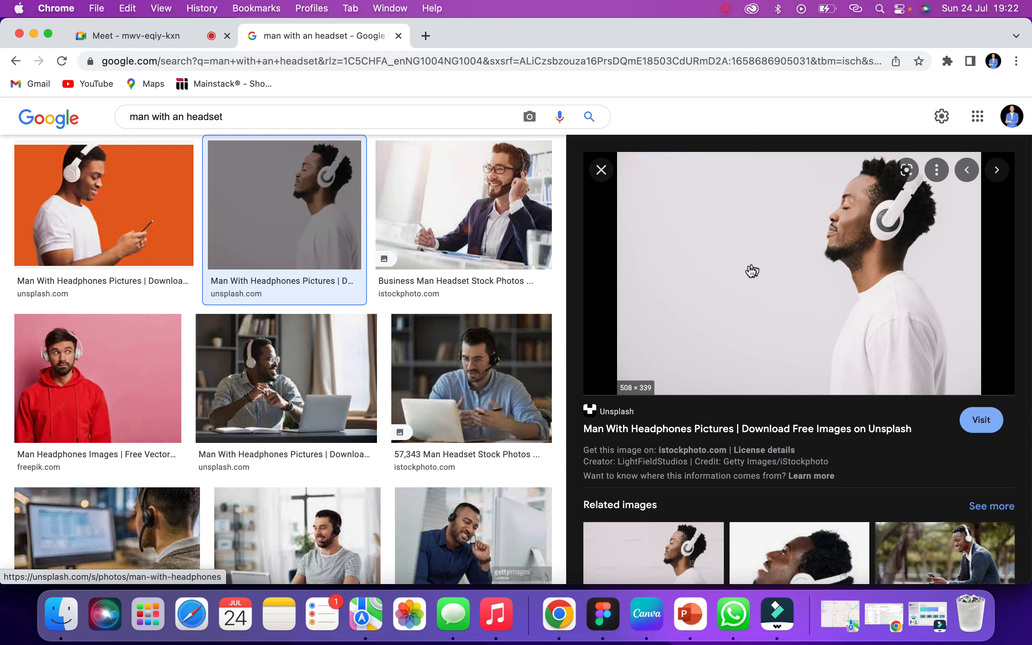
- Visit the Unsplash source page of the previewed photo of the man in profile wearing white headphones
right_click(797, 243)
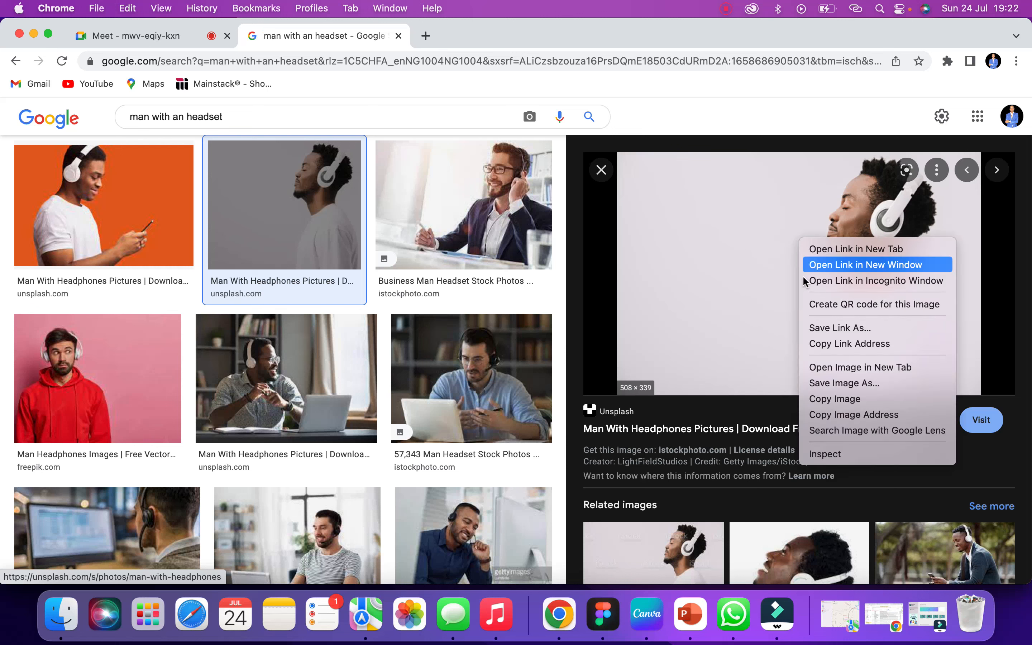
right_click(737, 238)
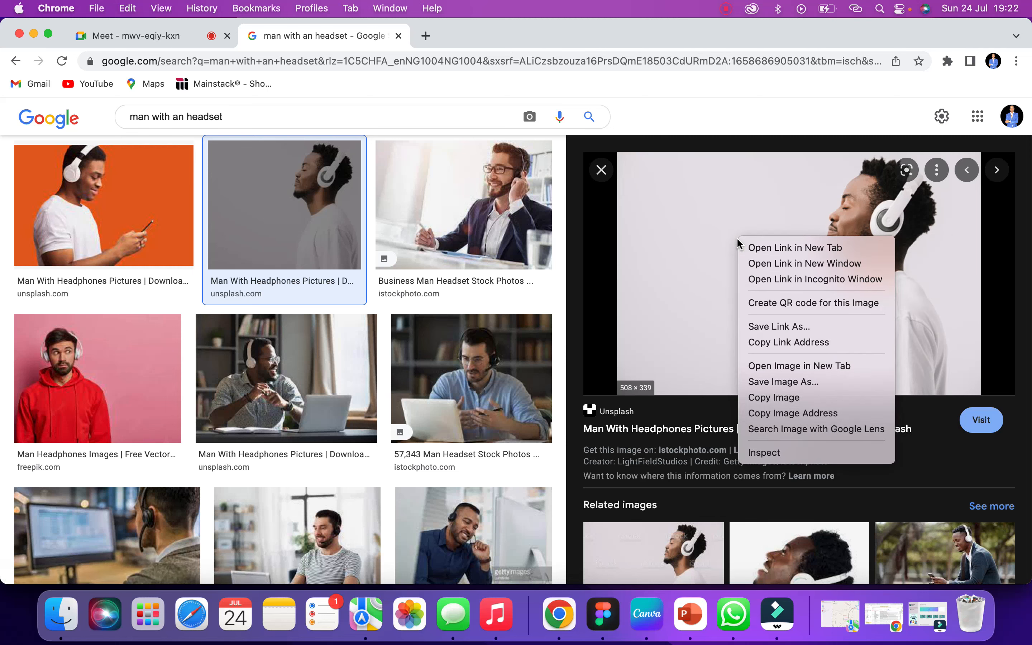
left_click(987, 426)
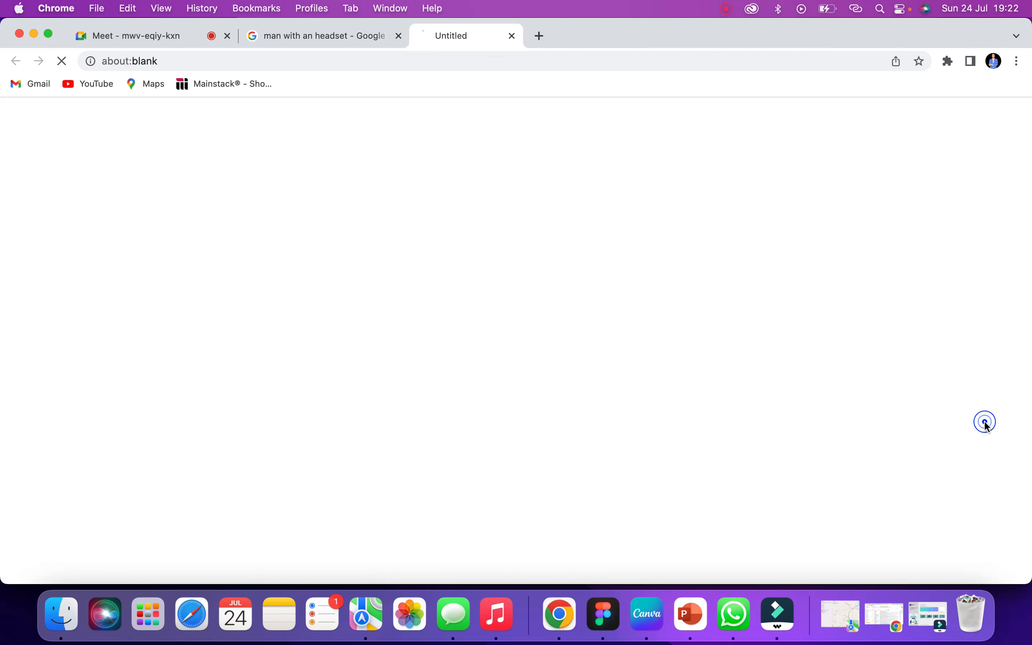
left_click(295, 36)
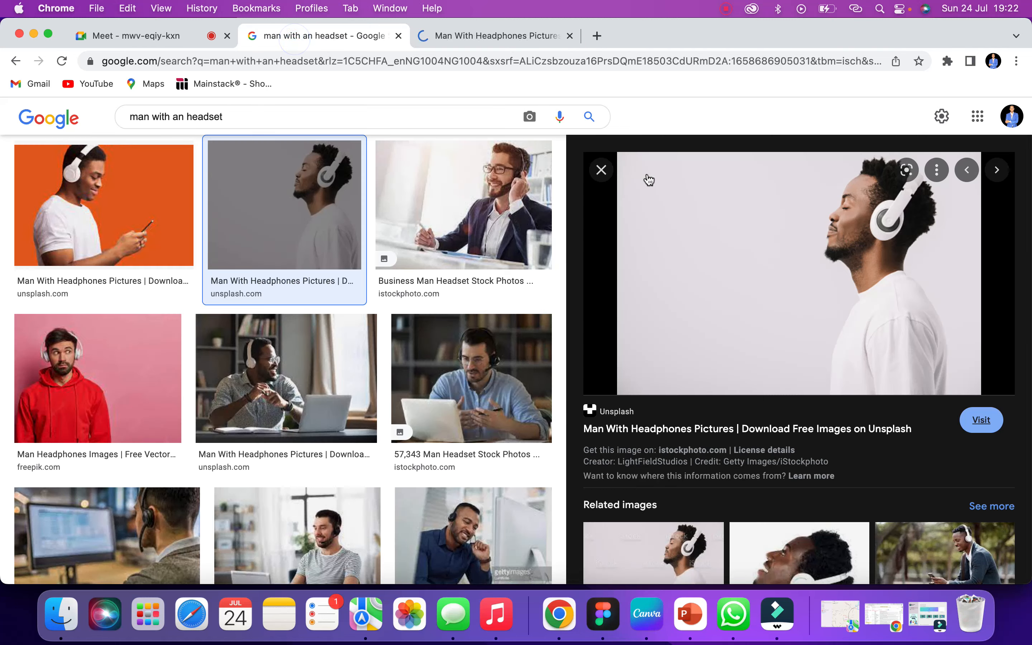
left_click(498, 36)
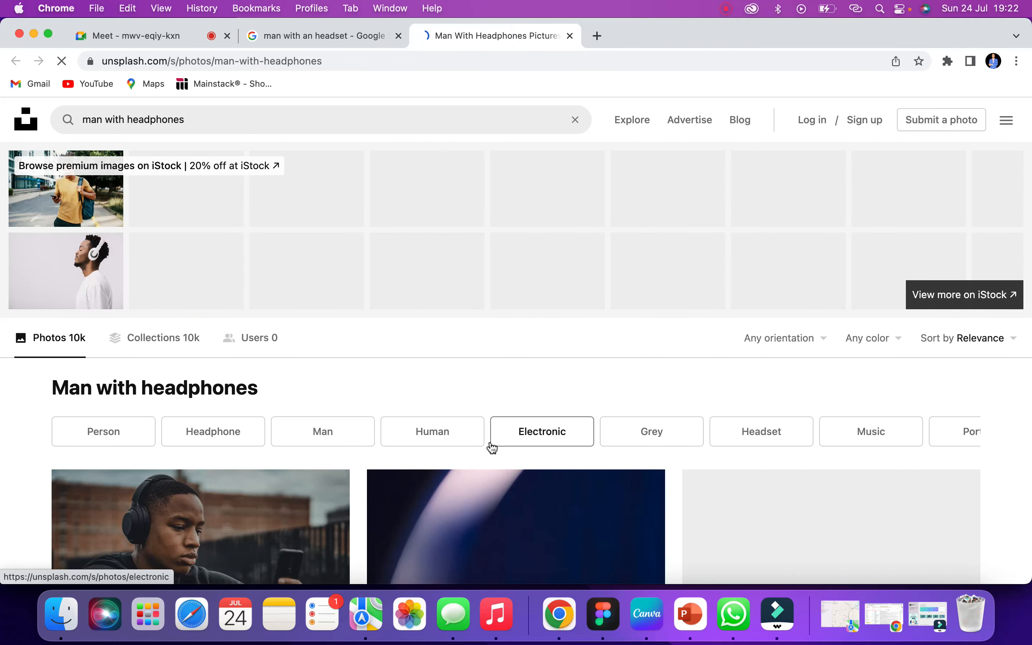
- Browse the iStock photos similar to the profile shot and inspect the picture of the man bowing his head over clasped hands
left_click(60, 263)
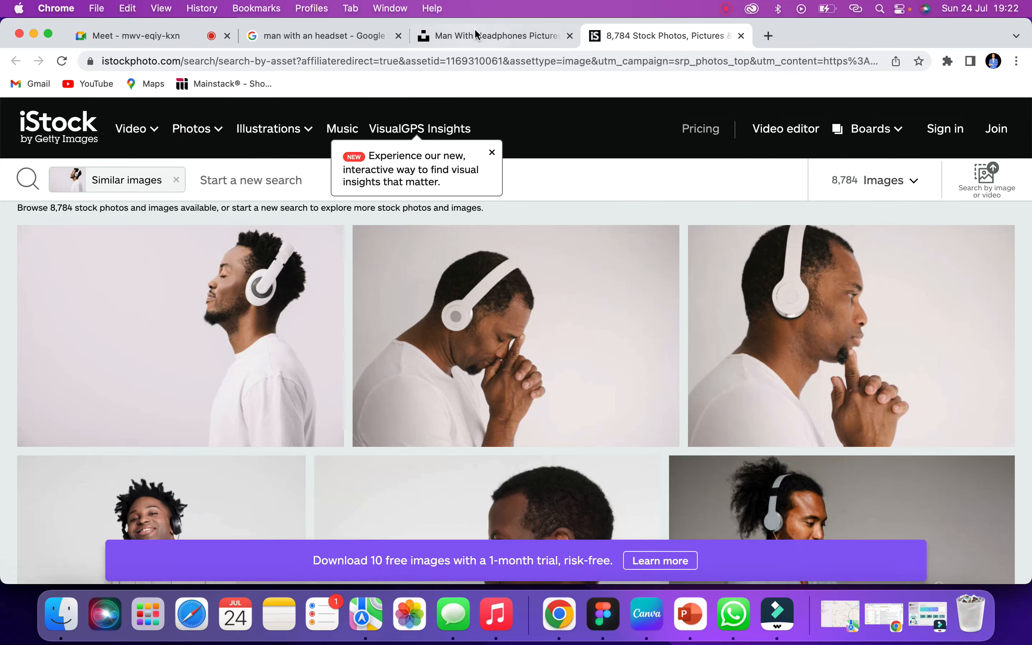
mouse_move(528, 320)
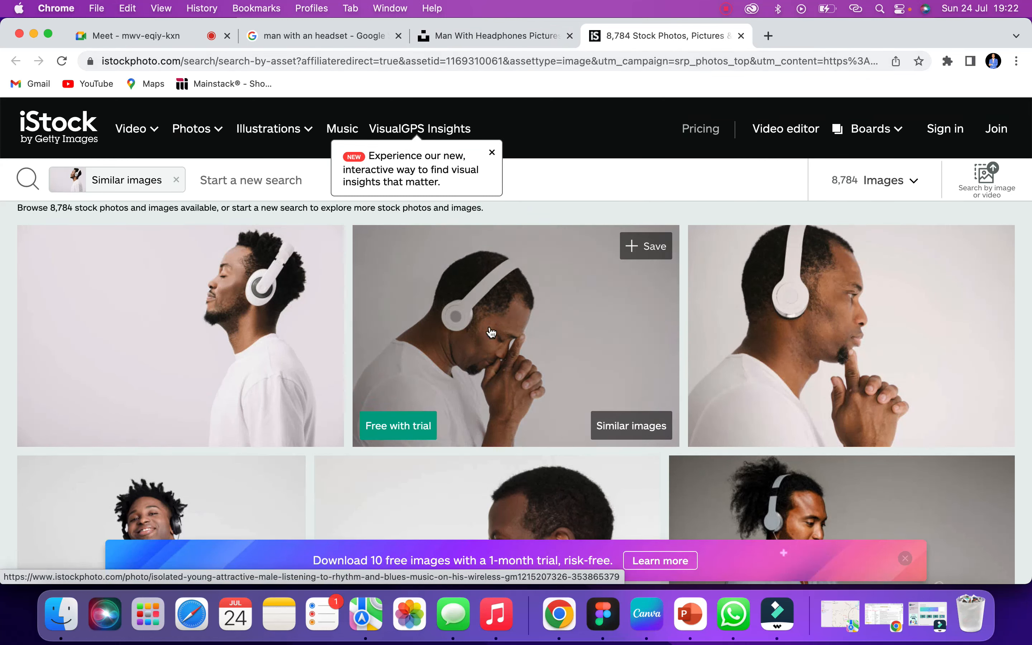
left_click(477, 338)
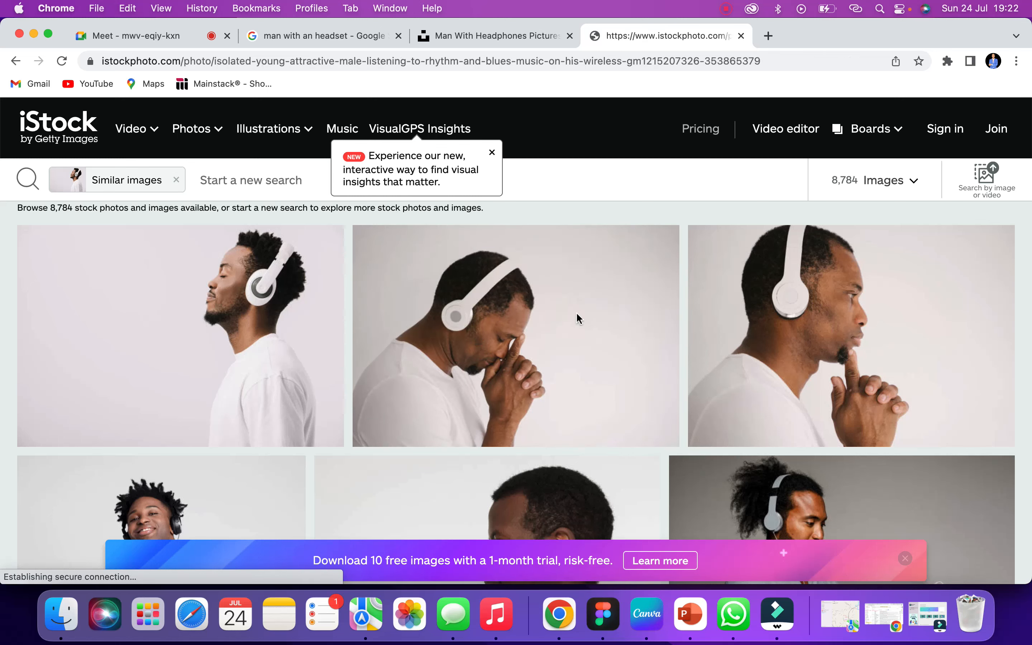
scroll(370, 457, "down", 3)
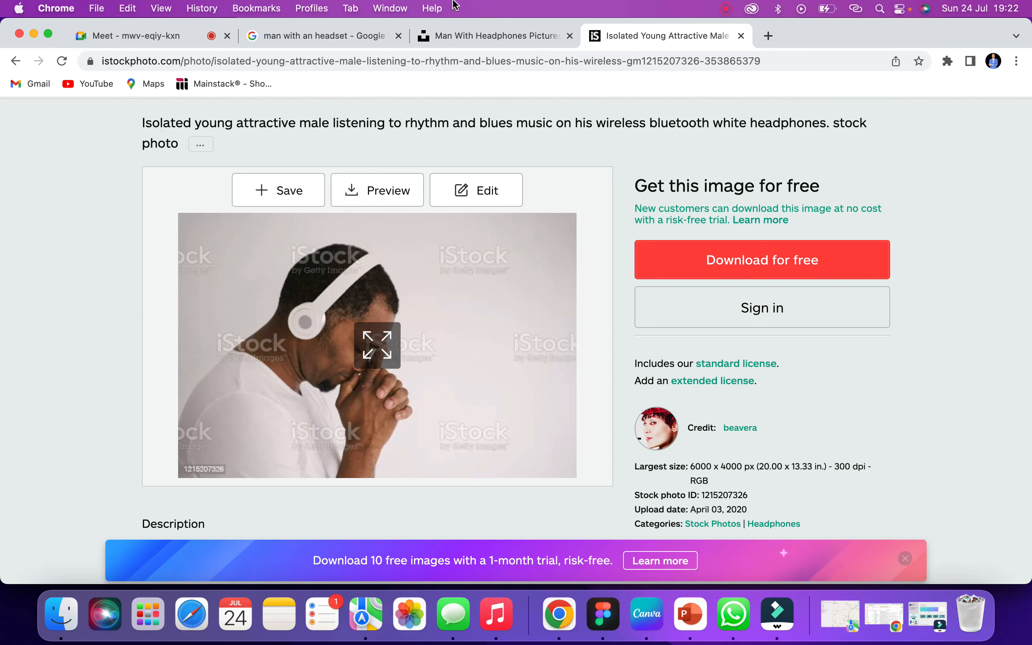
left_click(469, 39)
scroll(402, 395, "down", 5)
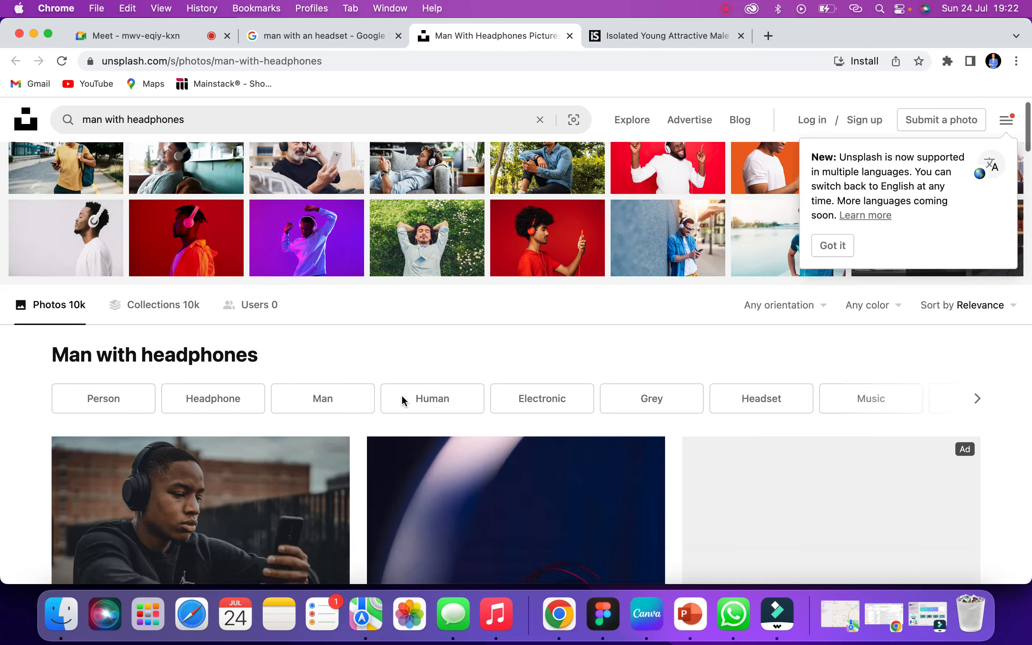
scroll(402, 395, "up", 3)
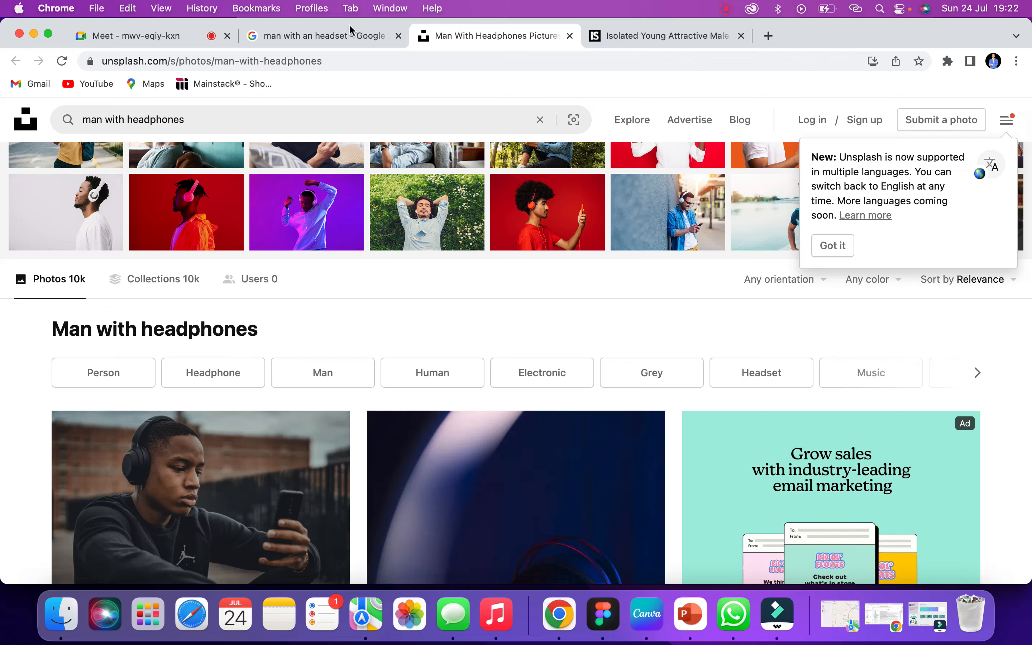
- Save the previewed Google image of the man in profile to Downloads as "MAN WITH HEADSET"
left_click(366, 38)
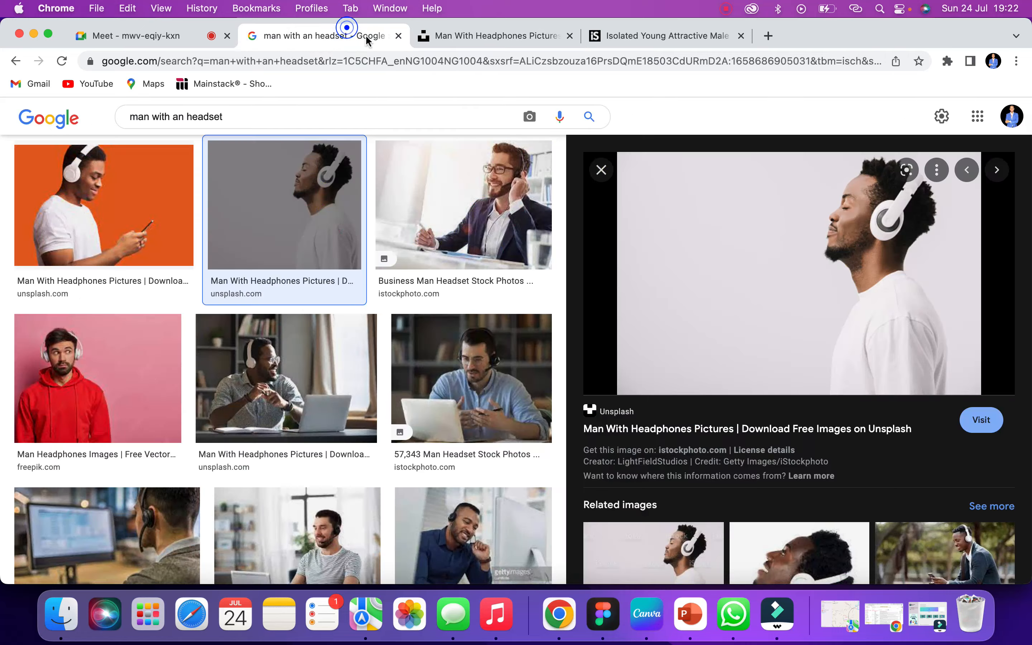
right_click(752, 254)
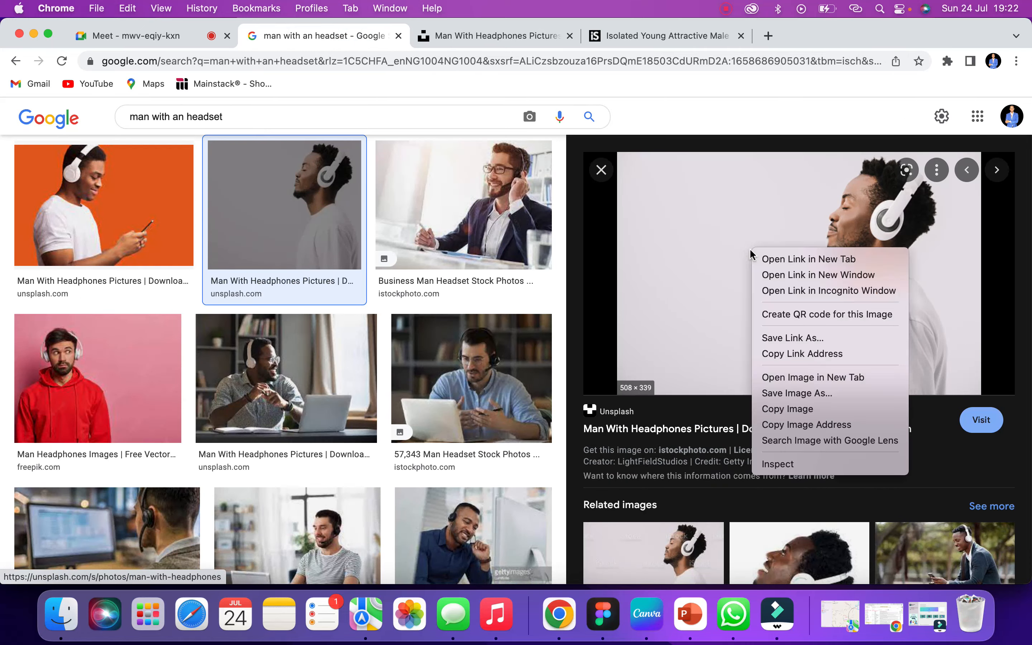
left_click(792, 394)
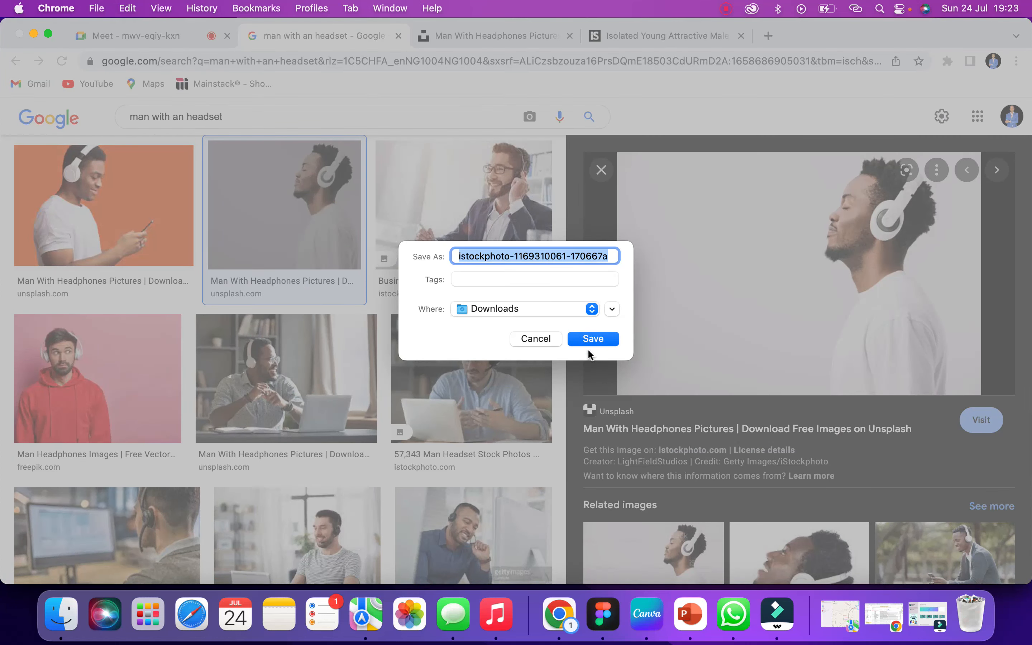
type("MAN")
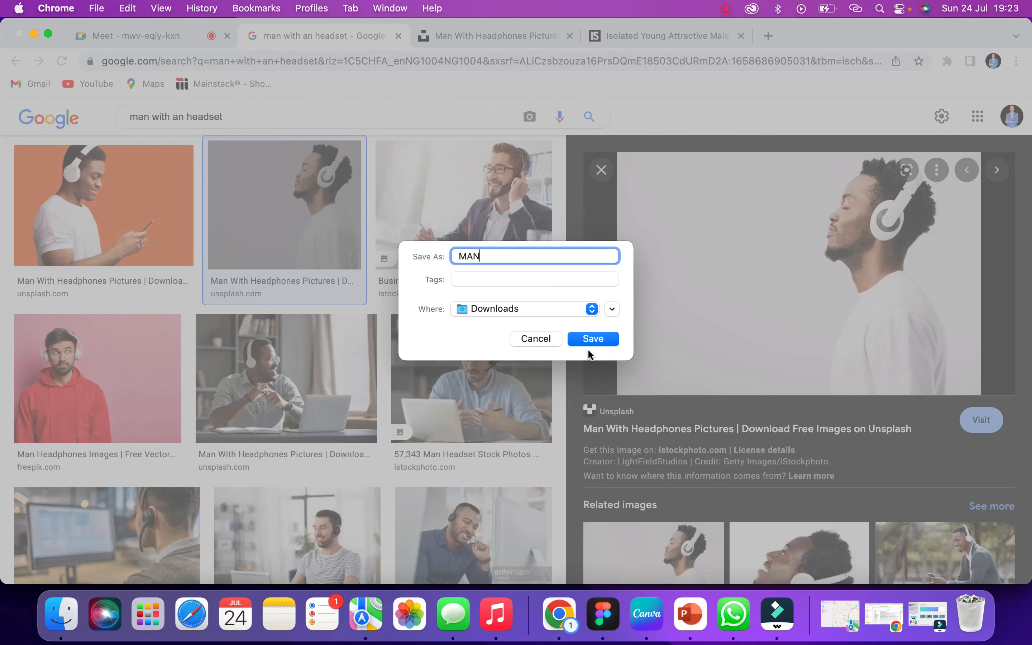
type(" WITH HEADSET")
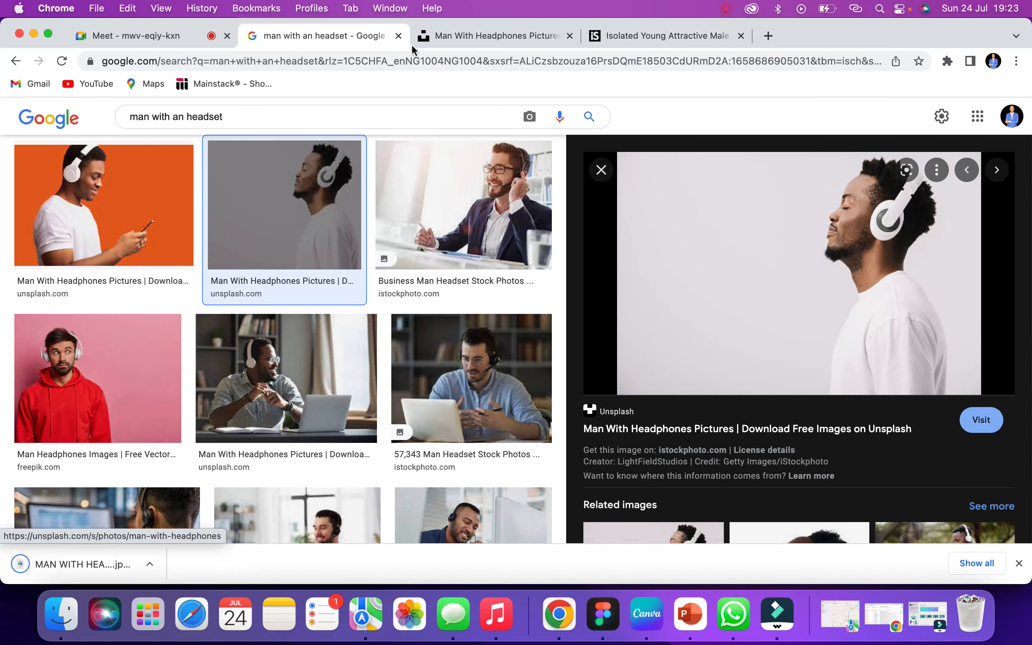
- Open the downloaded MAN WITH HEADSET image in Preview, zoom in to examine its quality, and close it
left_click(50, 566)
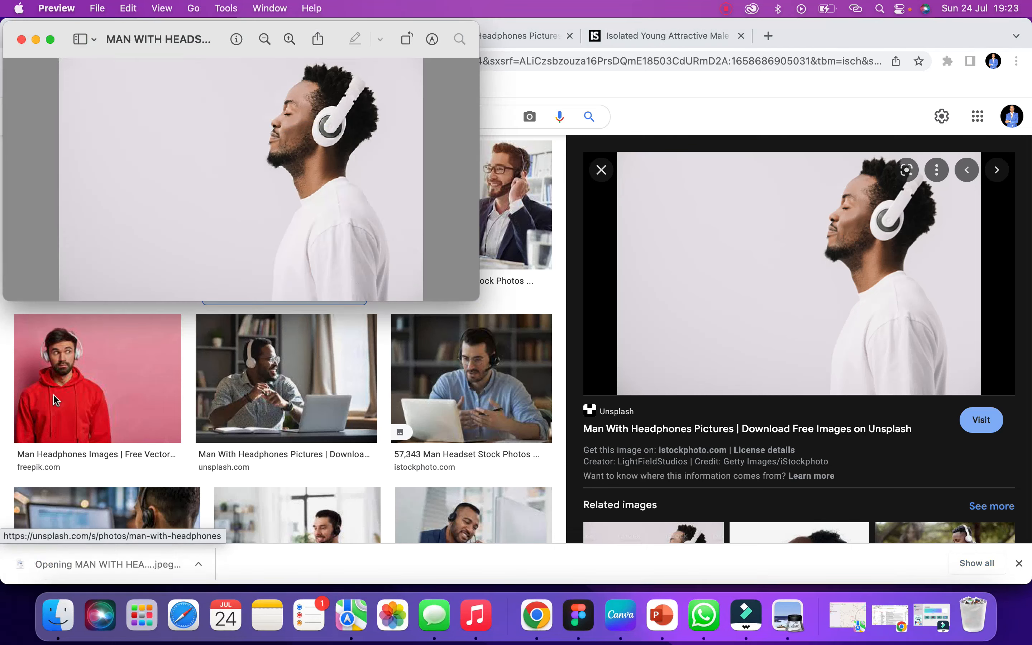
scroll(247, 186, "up", 5)
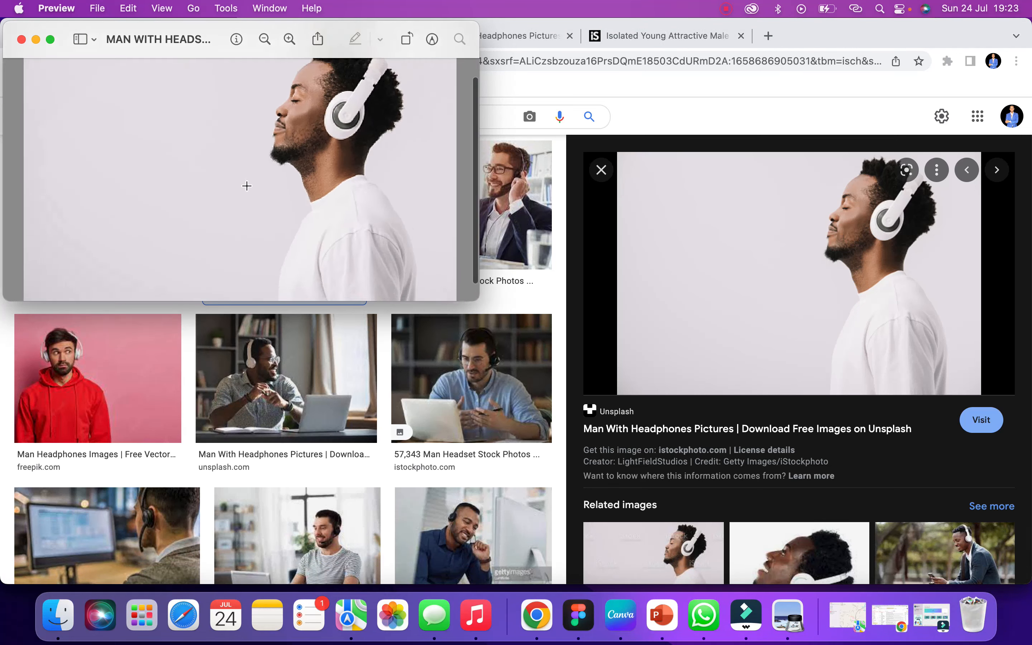
scroll(247, 186, "down", 2)
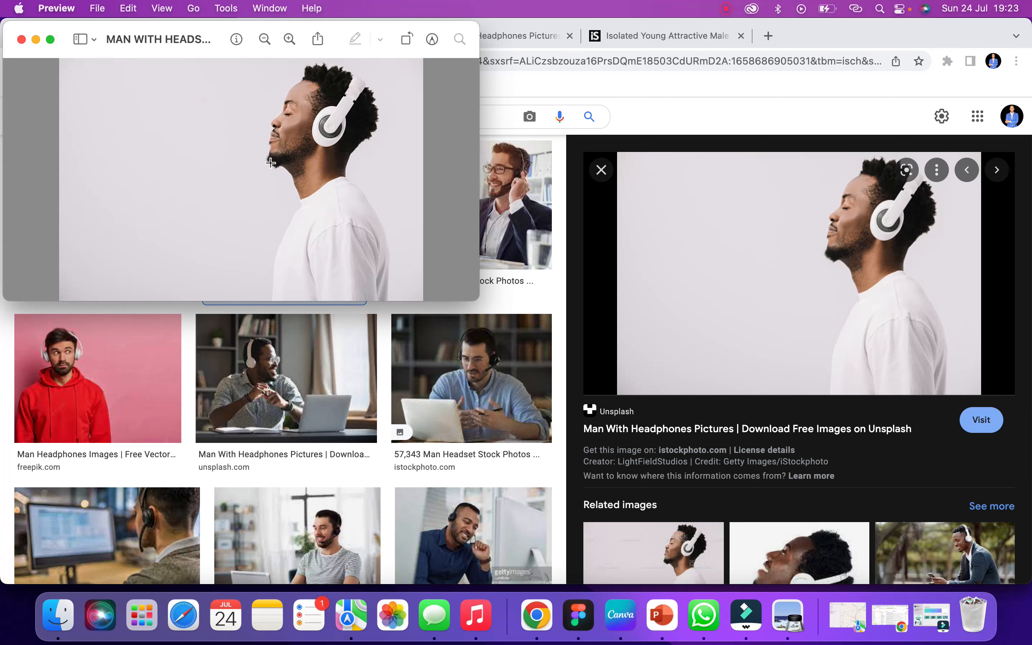
left_click(21, 40)
scroll(310, 205, "up", 3)
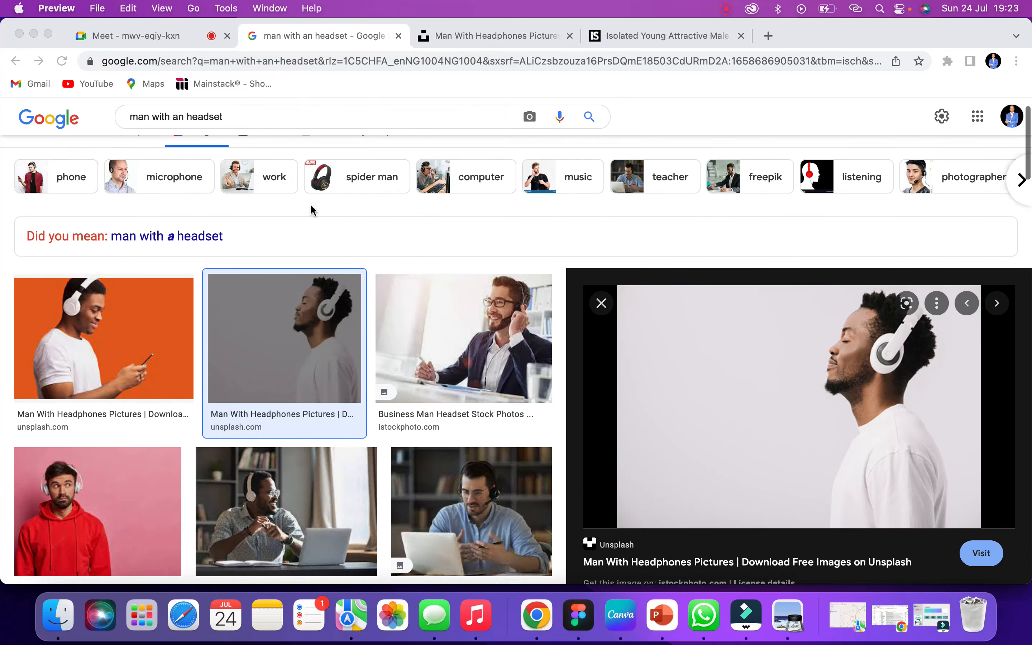
scroll(311, 211, "down", 2)
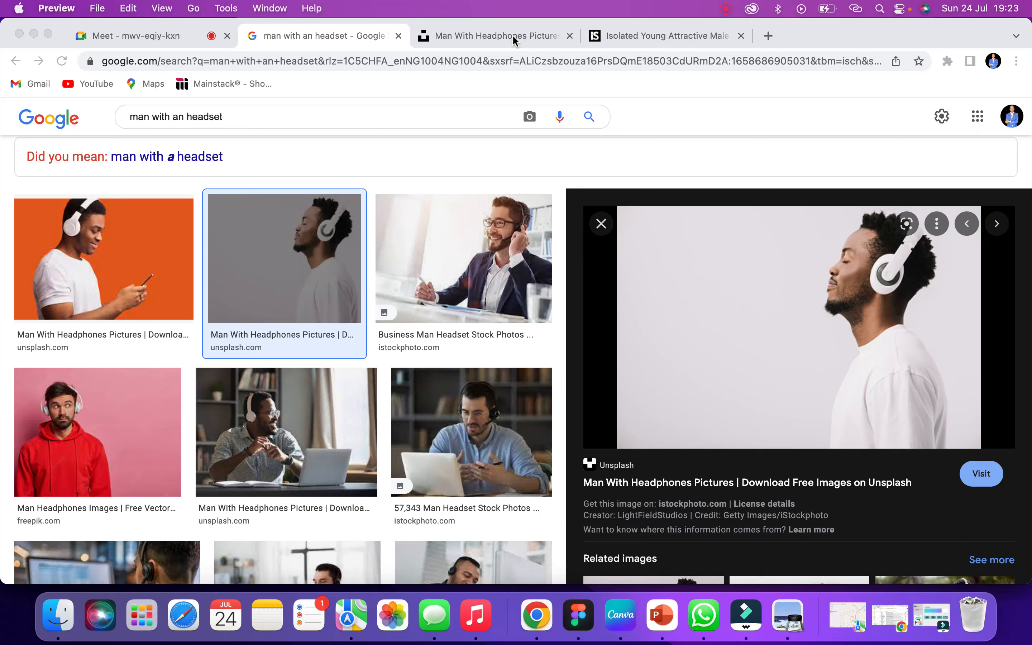
left_click(513, 35)
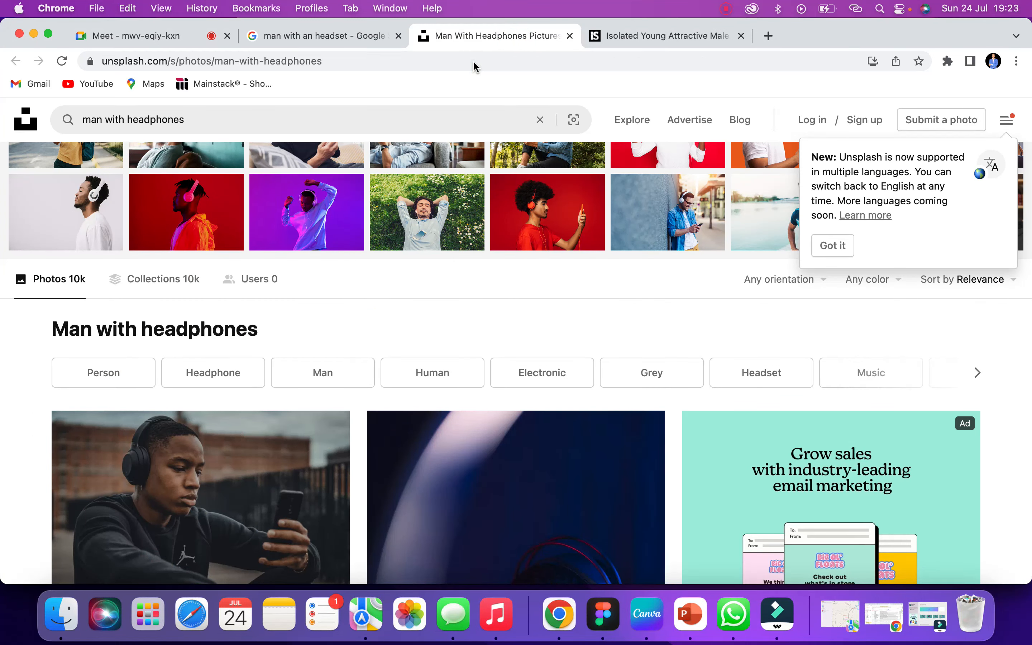
left_click(350, 41)
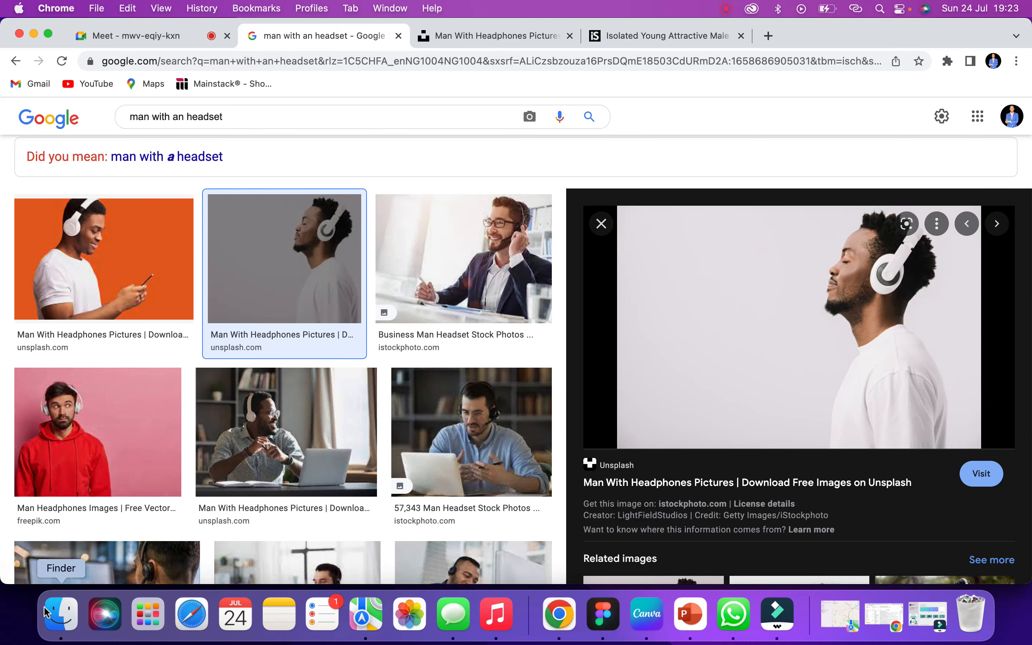
- Open MAN WITH HEADSET.jpeg from Finder's recent files, examine it zoomed in and full screen, and close it
left_click(68, 619)
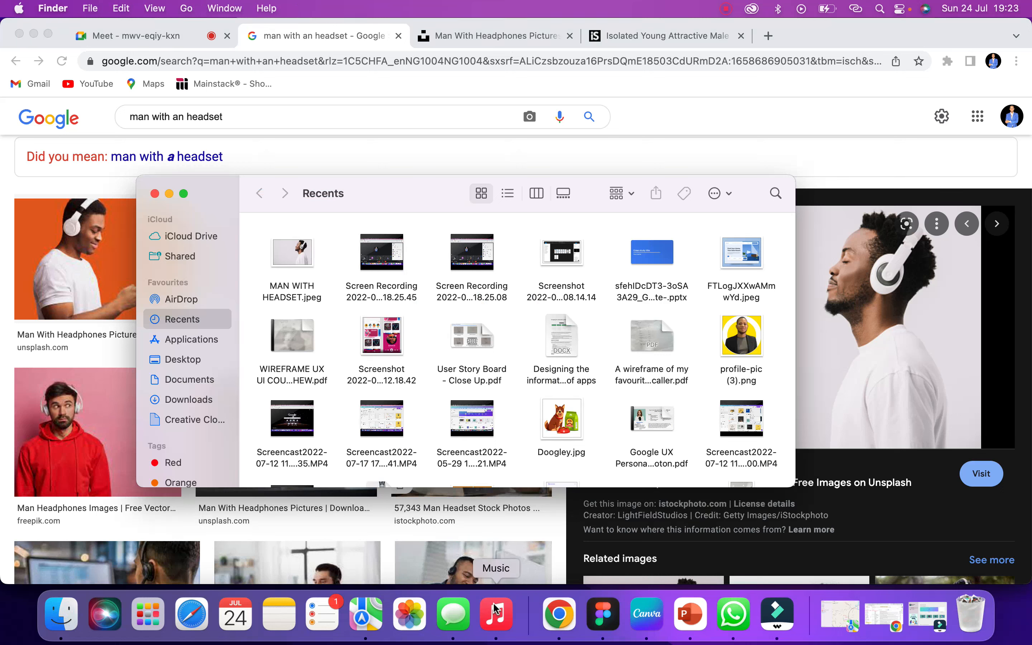
double_click(286, 256)
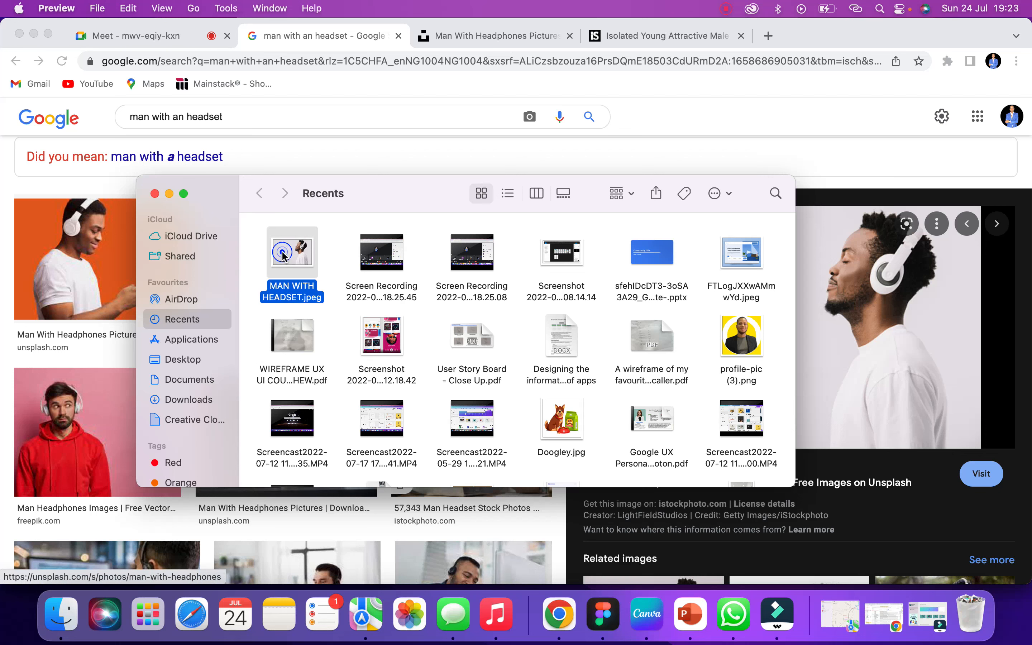
scroll(294, 126, "up", 3)
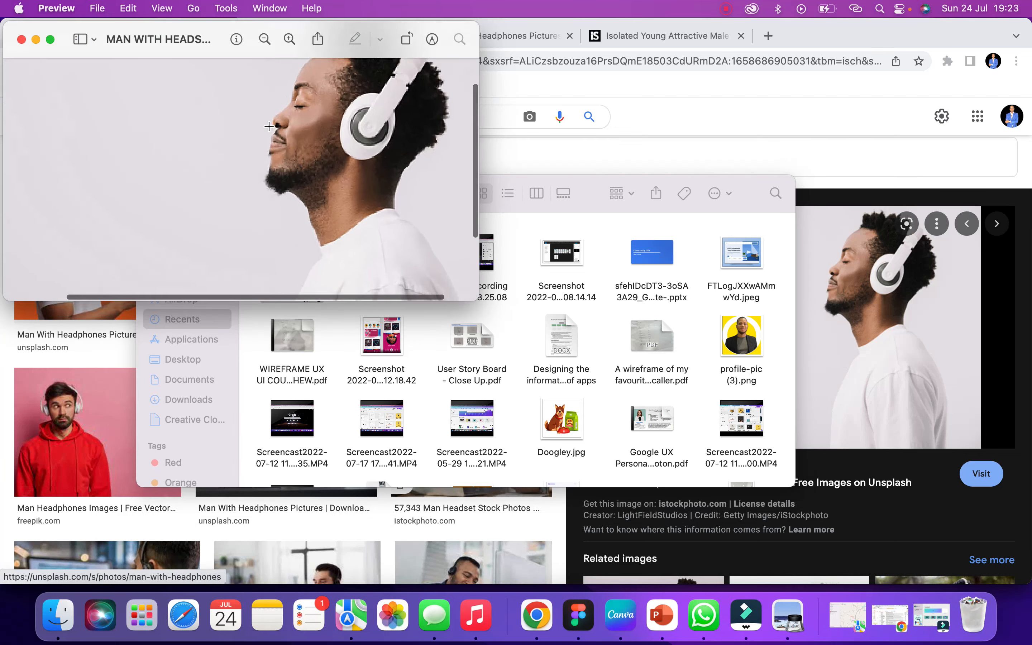
left_click(51, 39)
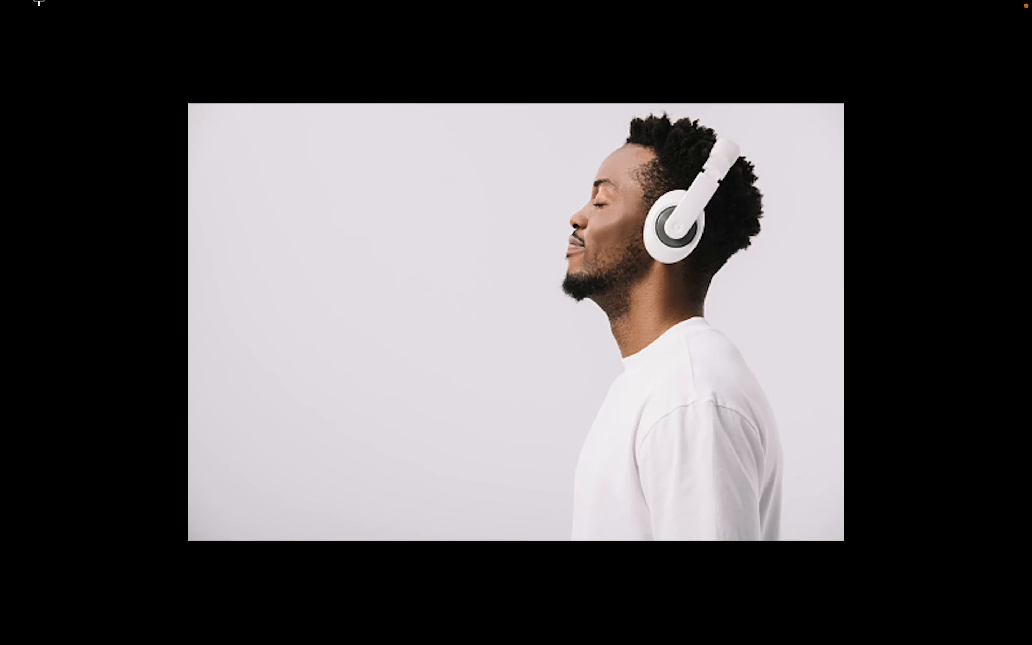
left_click(18, 36)
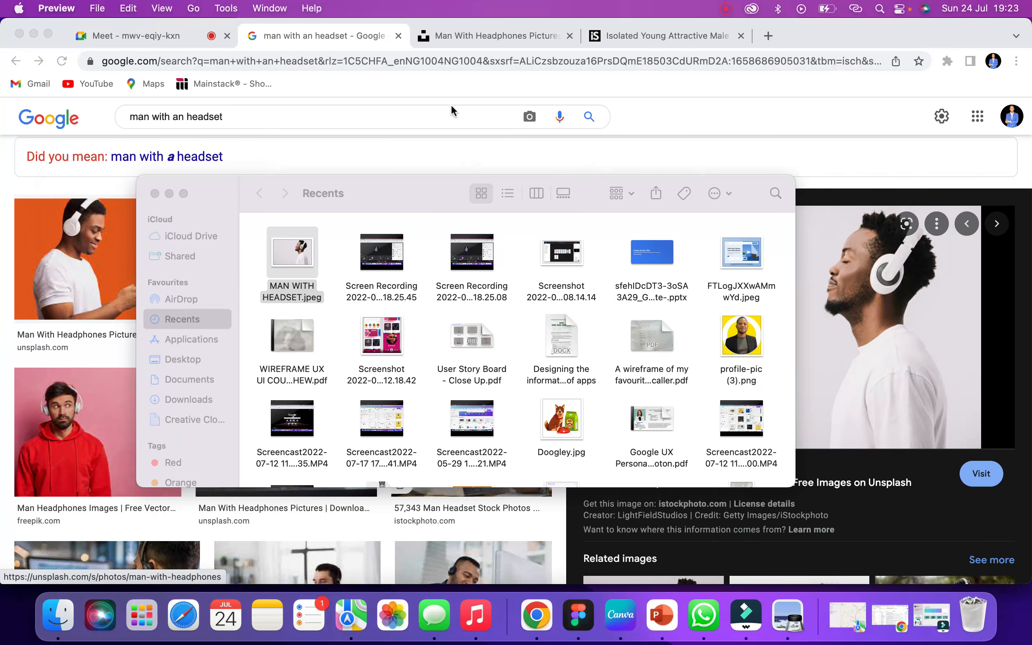
- Return to Chrome and open remove.bg in the tab showing the Unsplash headphone photos
left_click(376, 41)
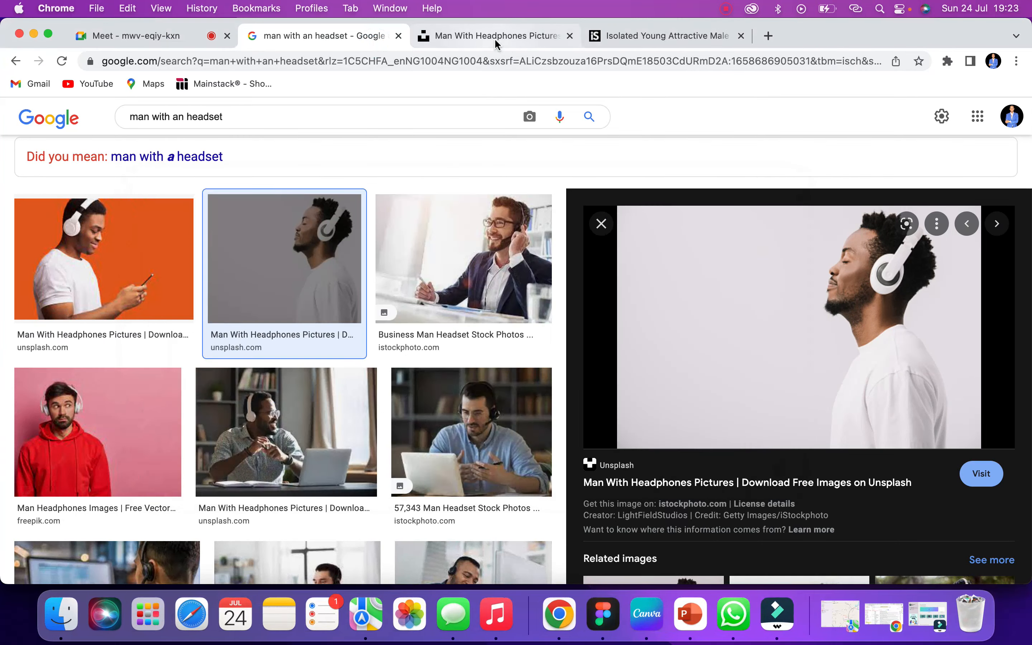
left_click(509, 34)
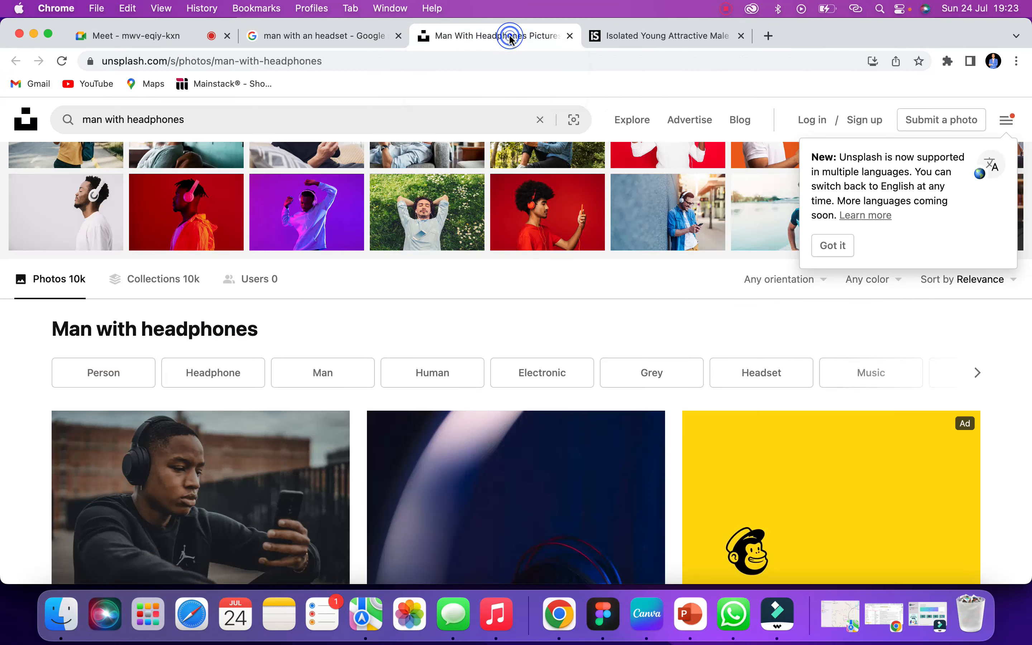
left_click(485, 66)
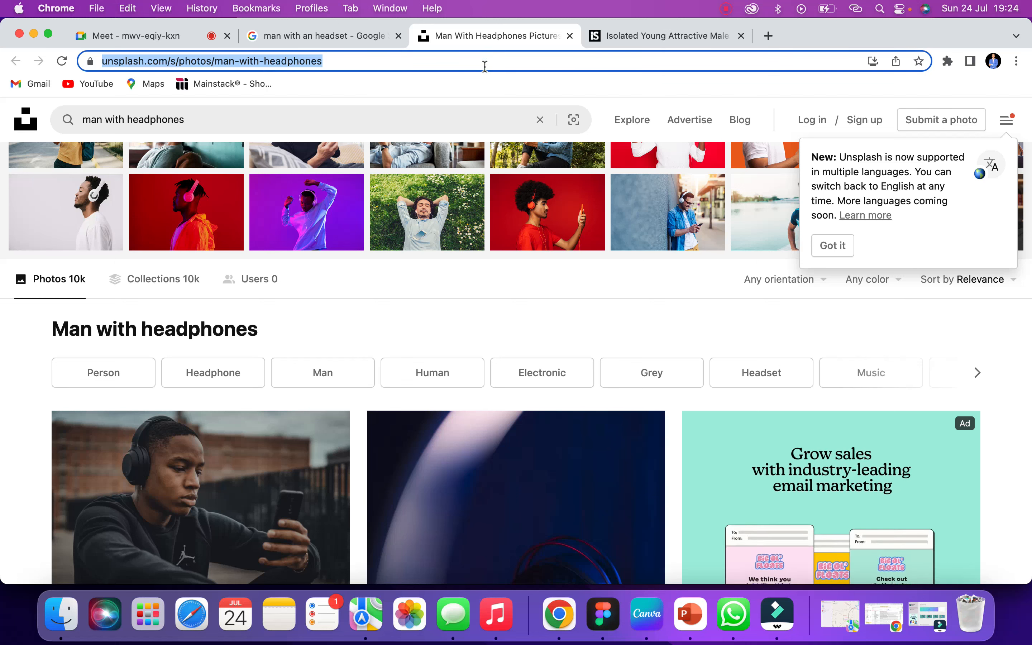
type("remove")
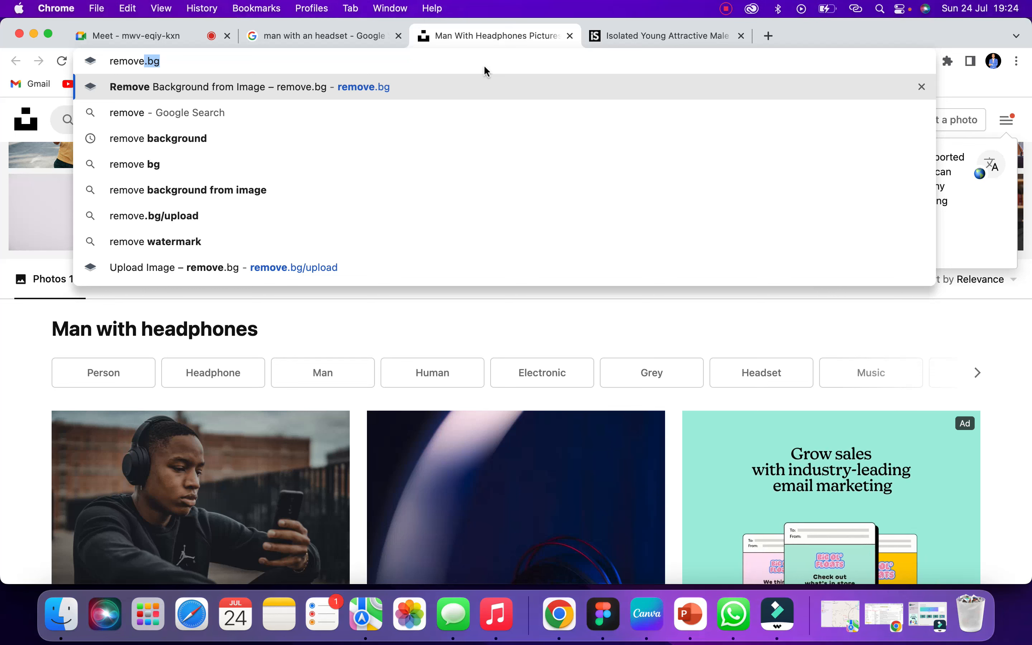
type(".bg")
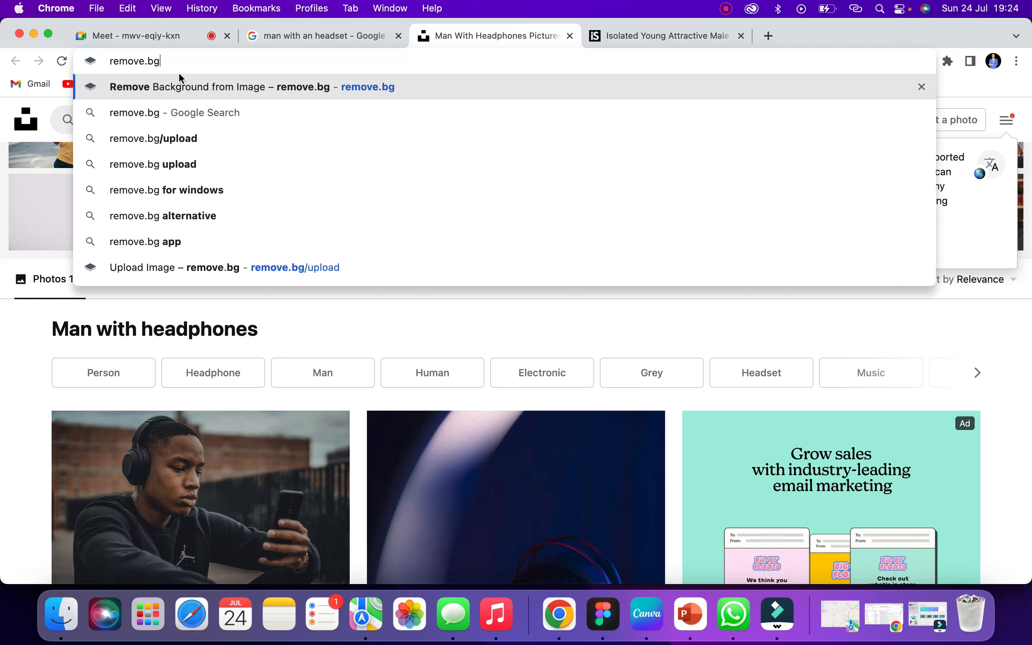
key("Return")
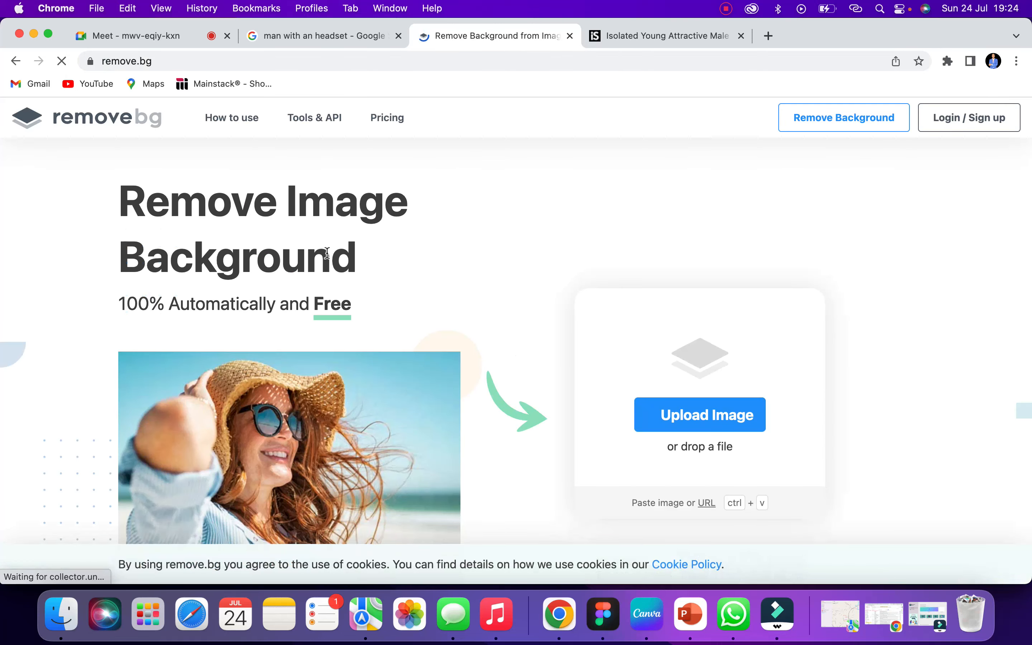
- Upload MAN WITH HEADSET.jpeg from Downloads to remove its background, and download the resulting preview PNG
left_click(660, 420)
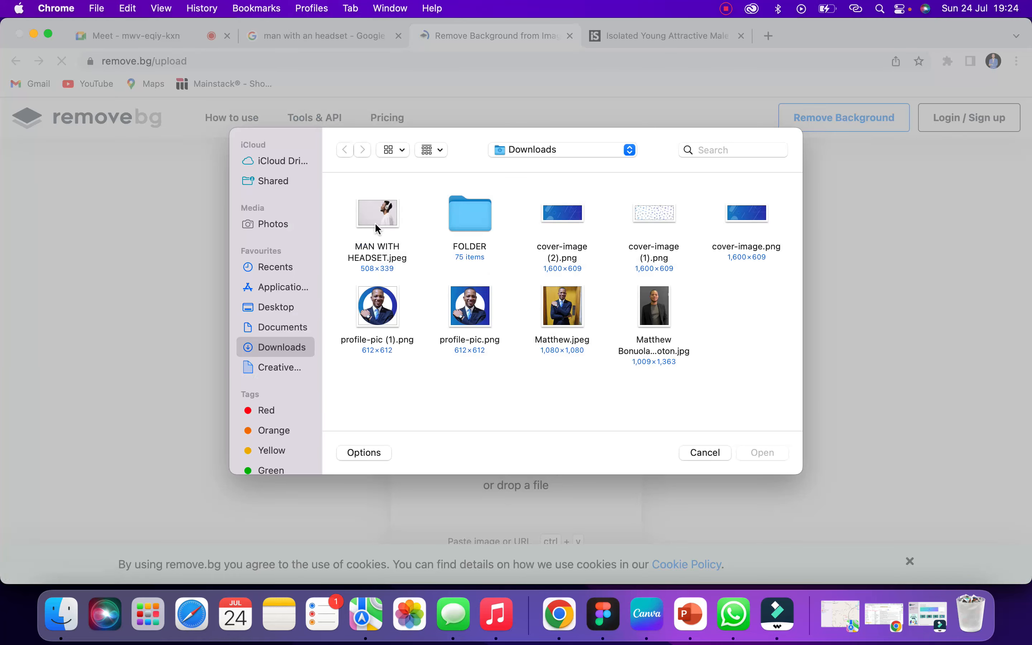
double_click(375, 212)
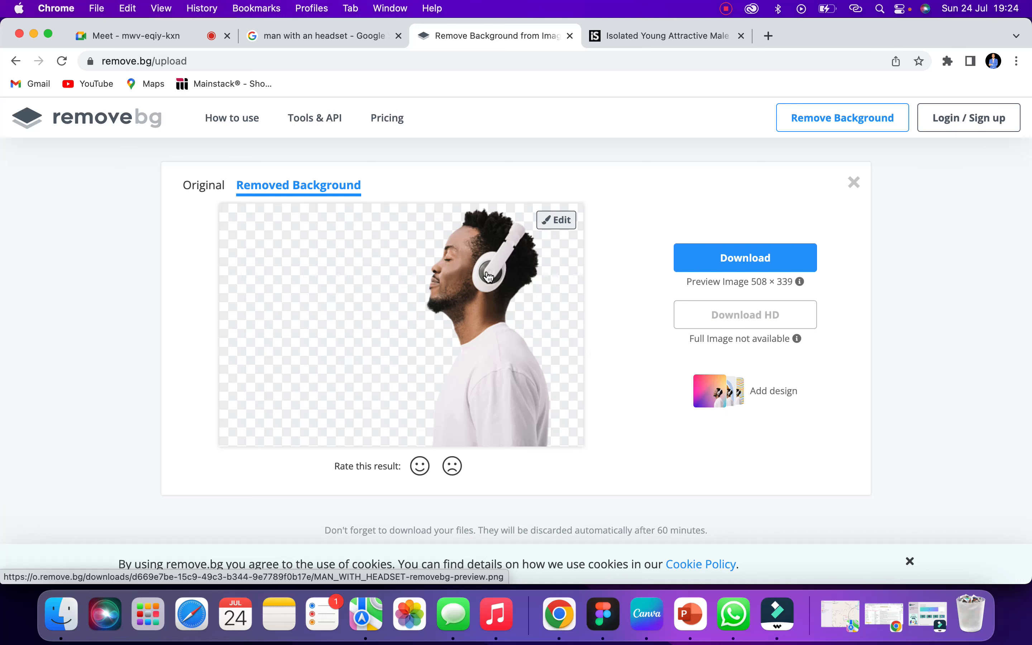
left_click(738, 258)
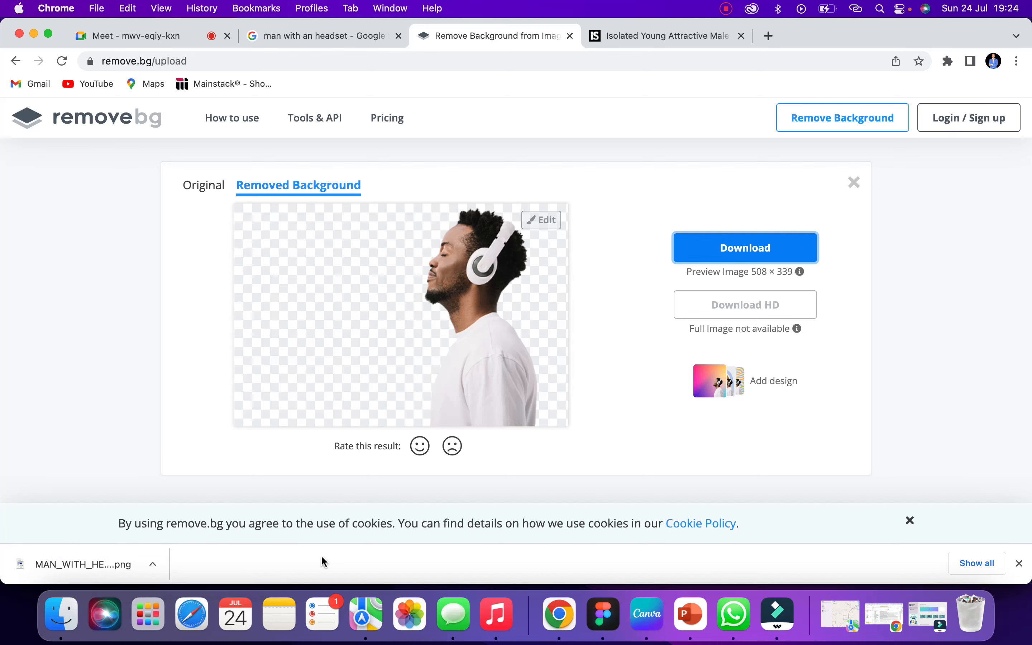
- Switch to Canva, upload the background-free MAN_WITH_HEADSET PNG from Downloads, and add it to page 2
left_click(656, 625)
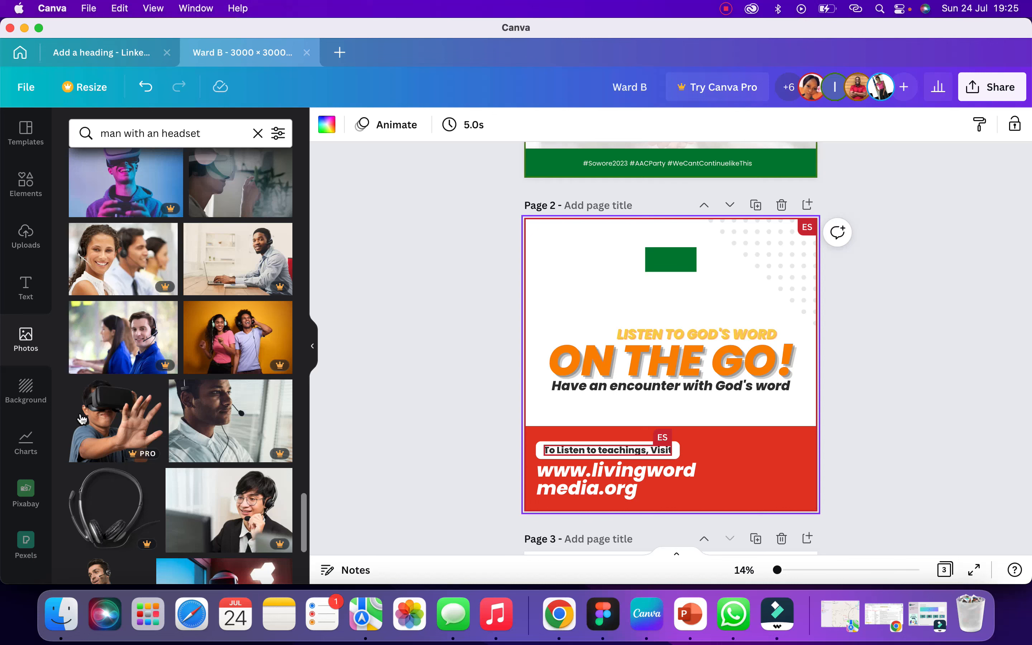
left_click(25, 238)
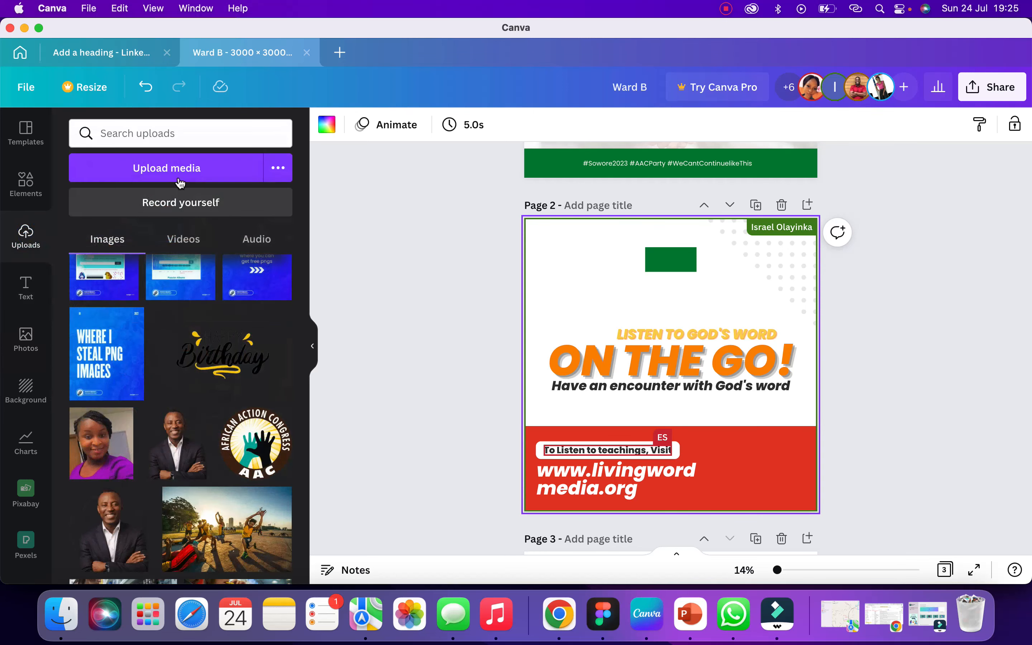
left_click(185, 175)
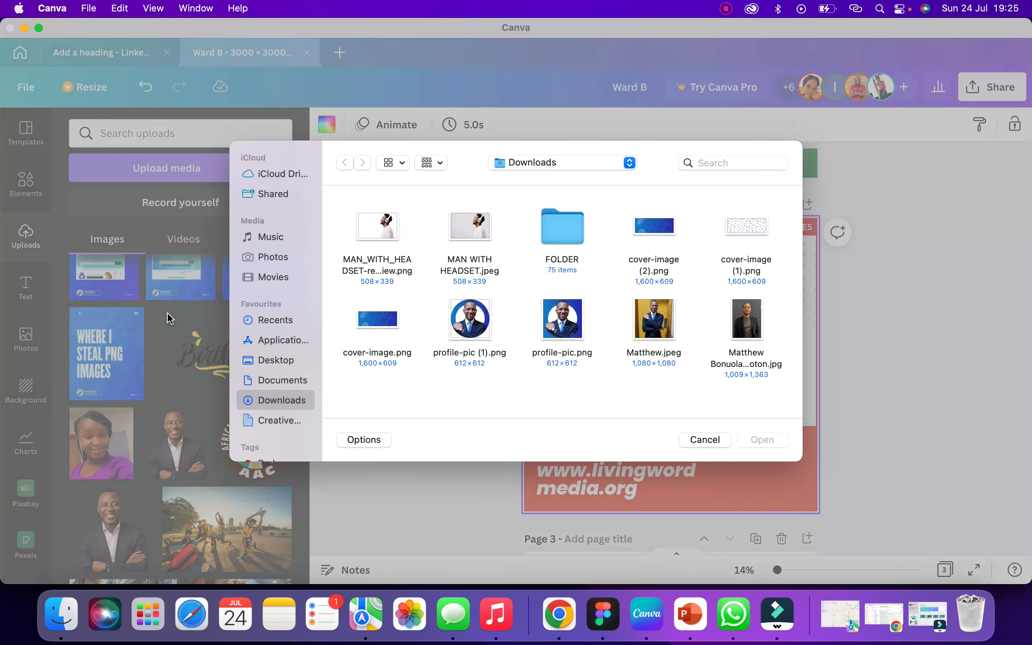
double_click(371, 235)
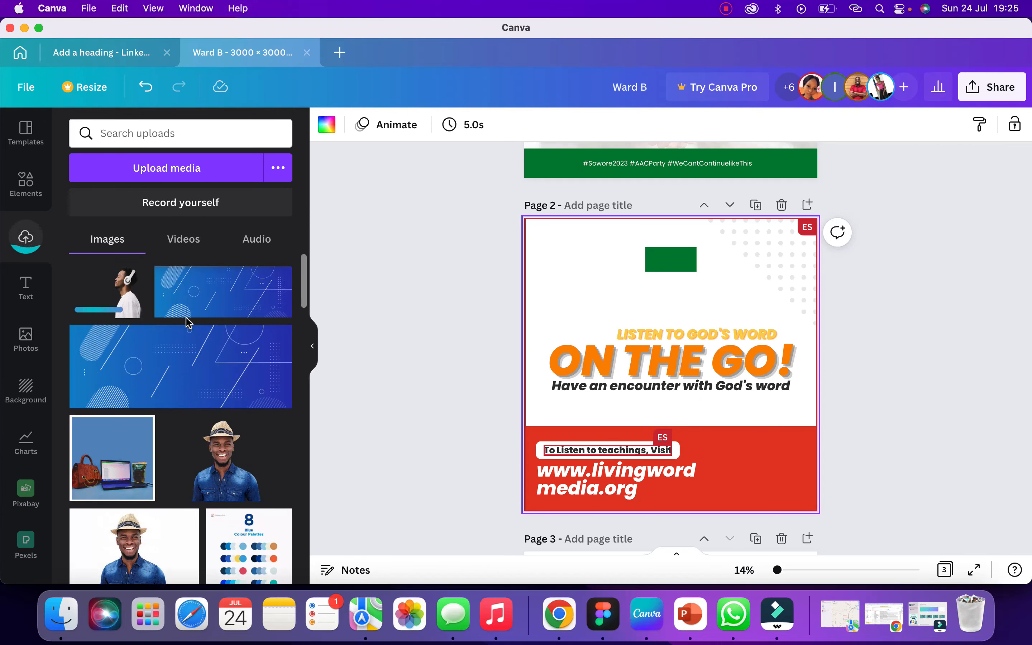
left_click(104, 284)
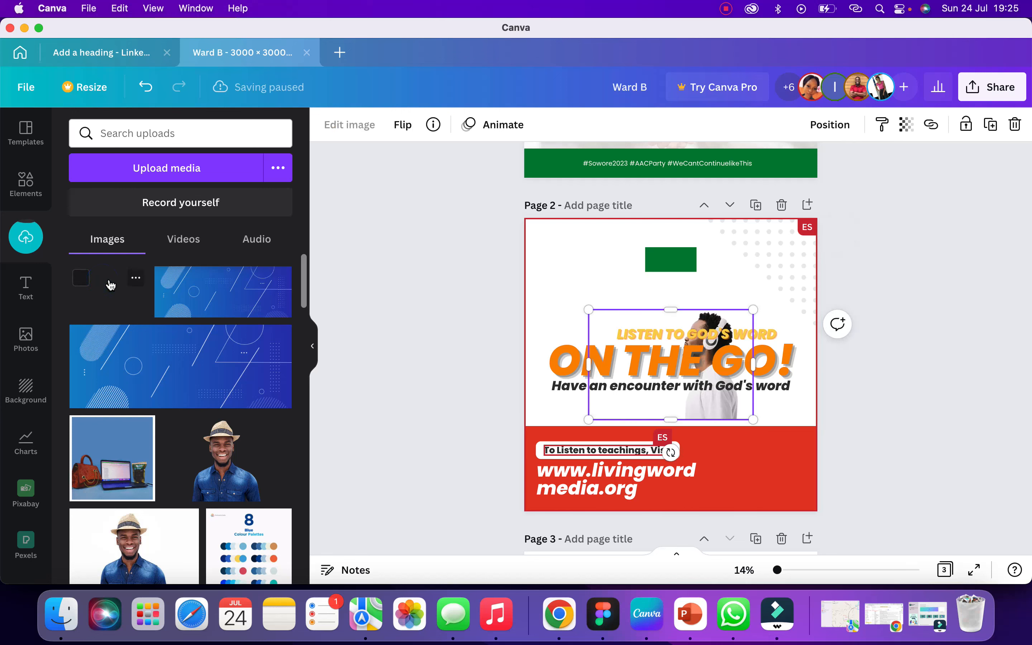
- Enlarge the man's cutout and position it over the red footer beside the website address
left_click_drag(713, 413, 855, 554)
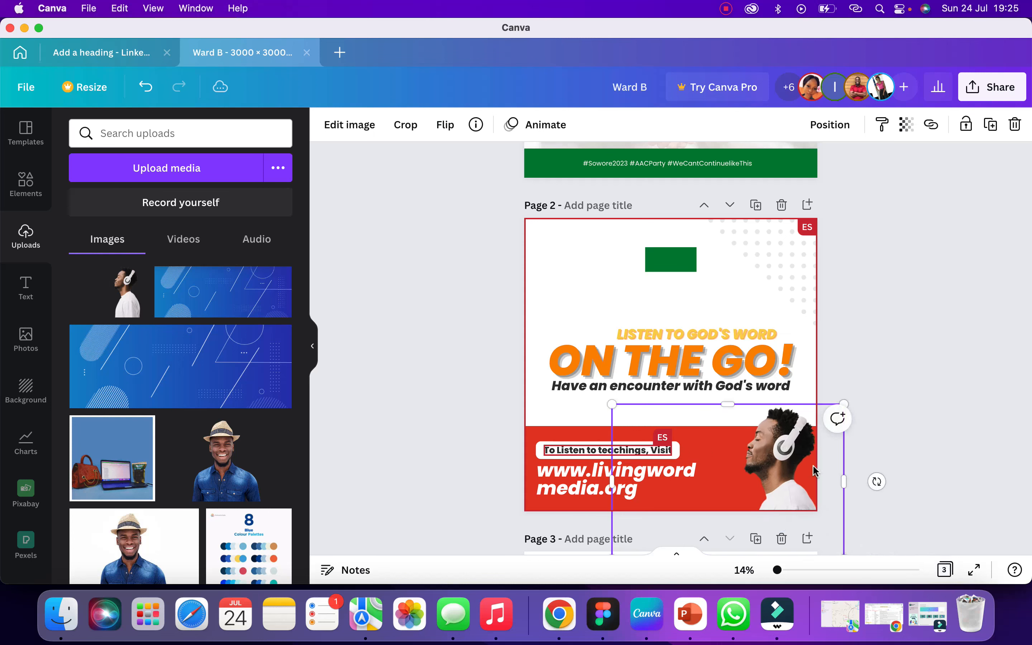
left_click_drag(792, 454, 779, 455)
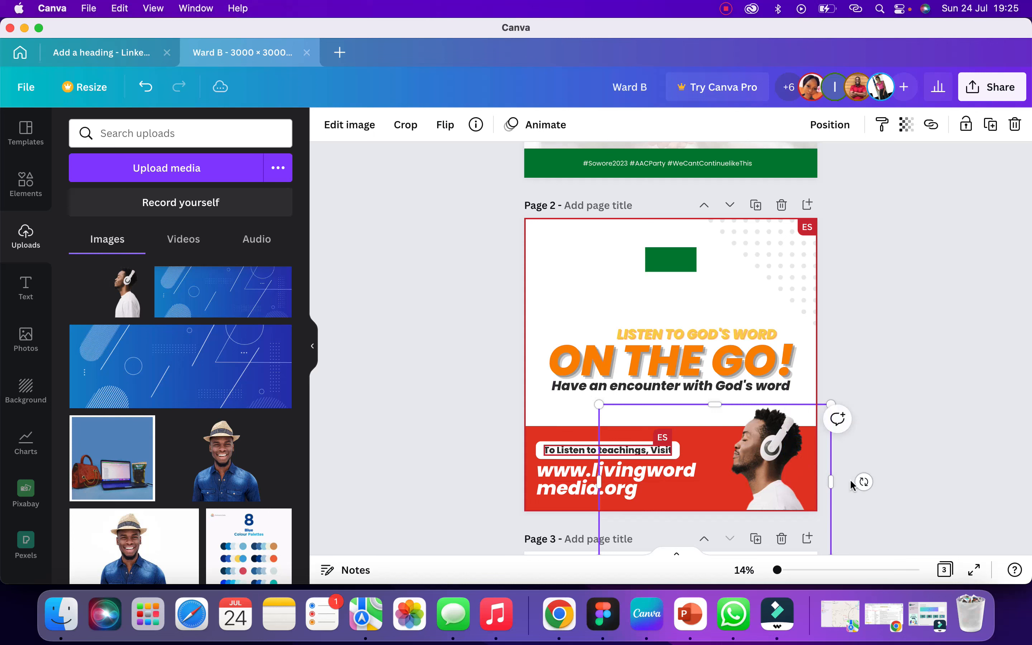
left_click_drag(772, 453, 749, 451)
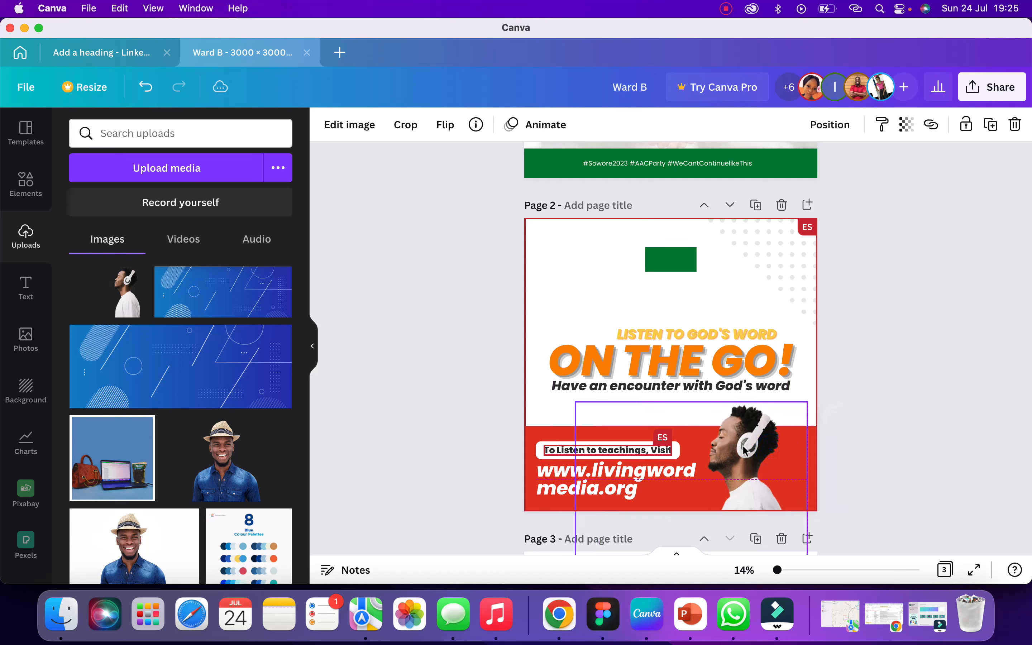
- Enlarge the man's cutout further, tilt it counter-clockwise, and fit it into the page's lower-right corner beside the website address
left_click_drag(574, 401, 513, 361)
left_click_drag(736, 446, 765, 471)
left_click_drag(869, 483, 864, 437)
left_click_drag(778, 451, 779, 466)
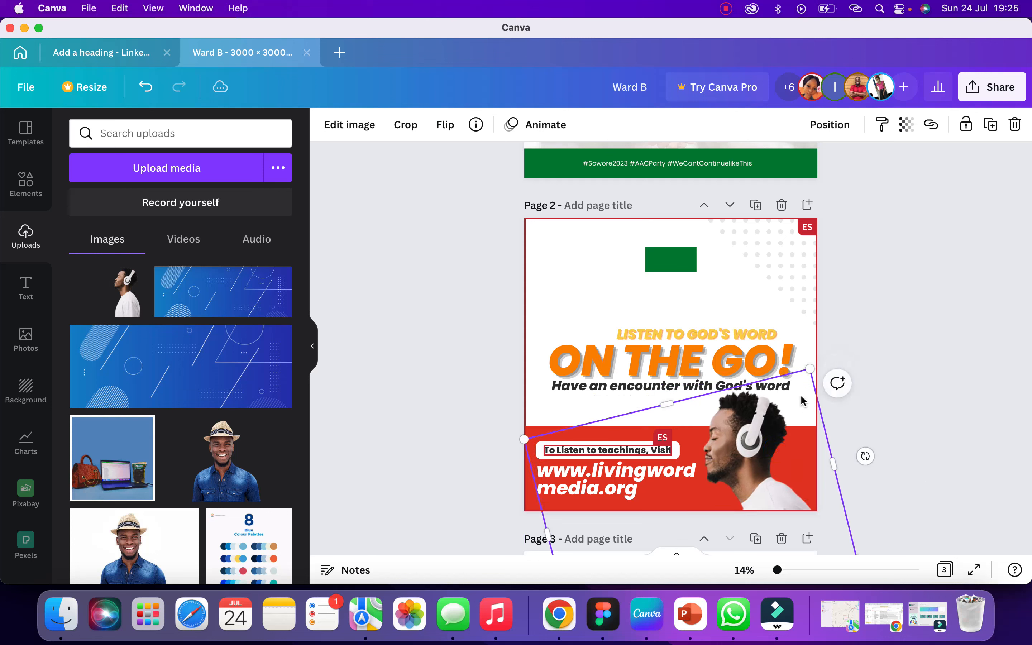
left_click_drag(809, 371, 846, 345)
left_click_drag(770, 408, 758, 445)
left_click(881, 412)
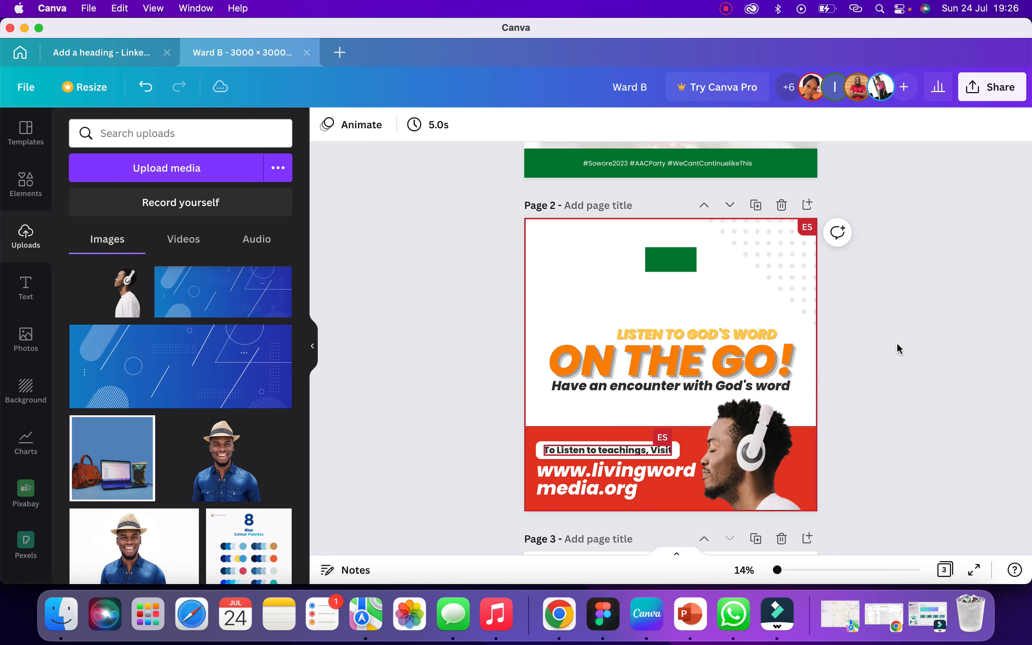
- Delete the blank page 3
left_click(743, 452)
scroll(868, 367, "down", 4)
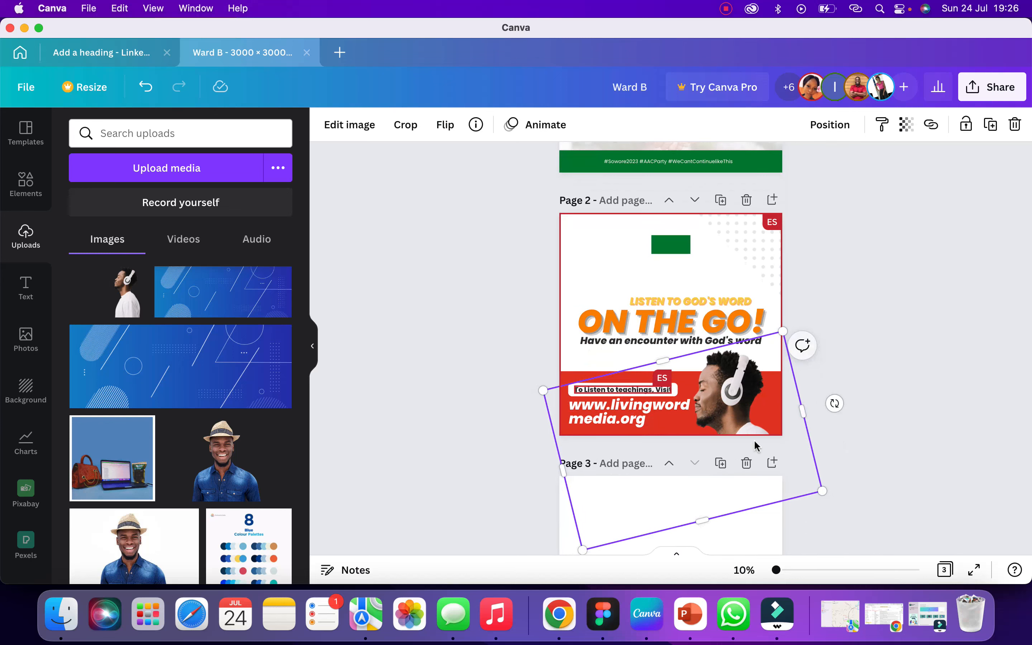
left_click(748, 522)
left_click(747, 463)
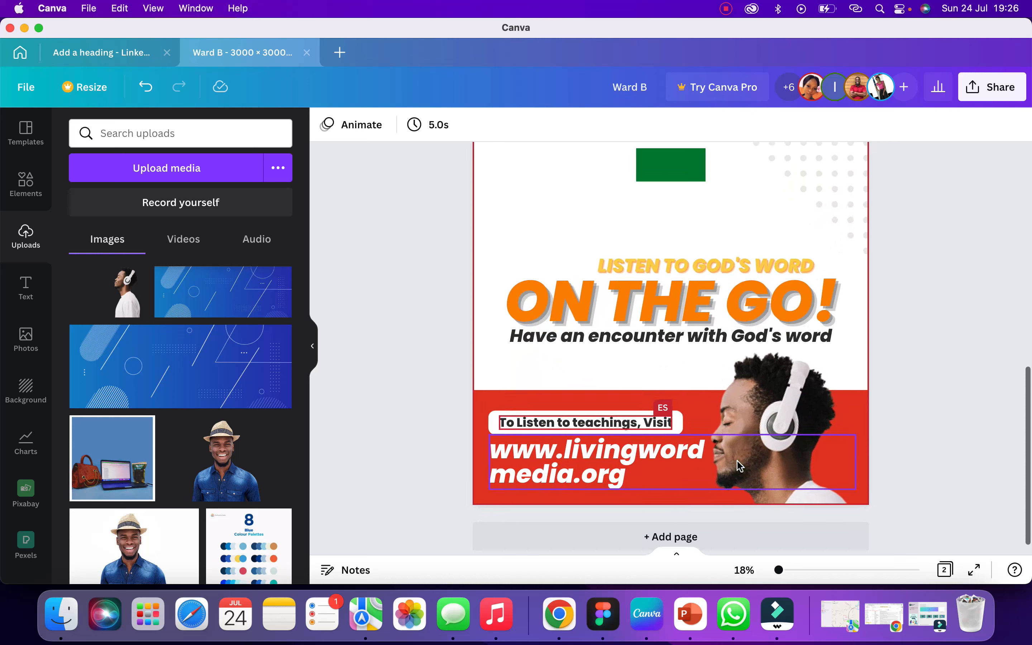
- Shift the man's cutout slightly right on page 2 to separate his face from the website address
left_click(784, 447)
left_click(779, 423)
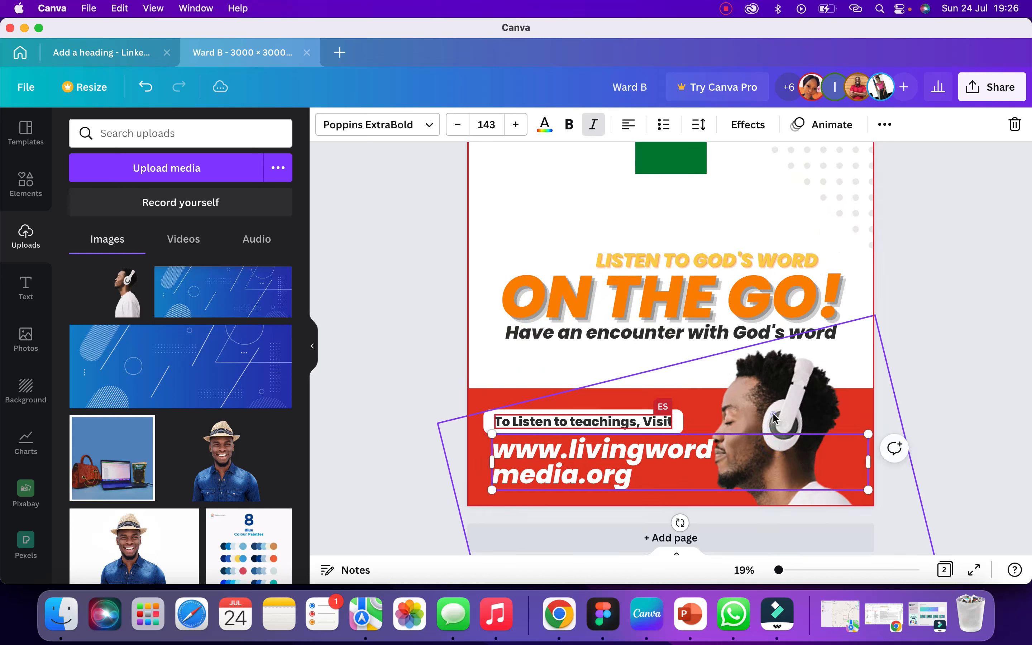
left_click_drag(769, 407, 776, 406)
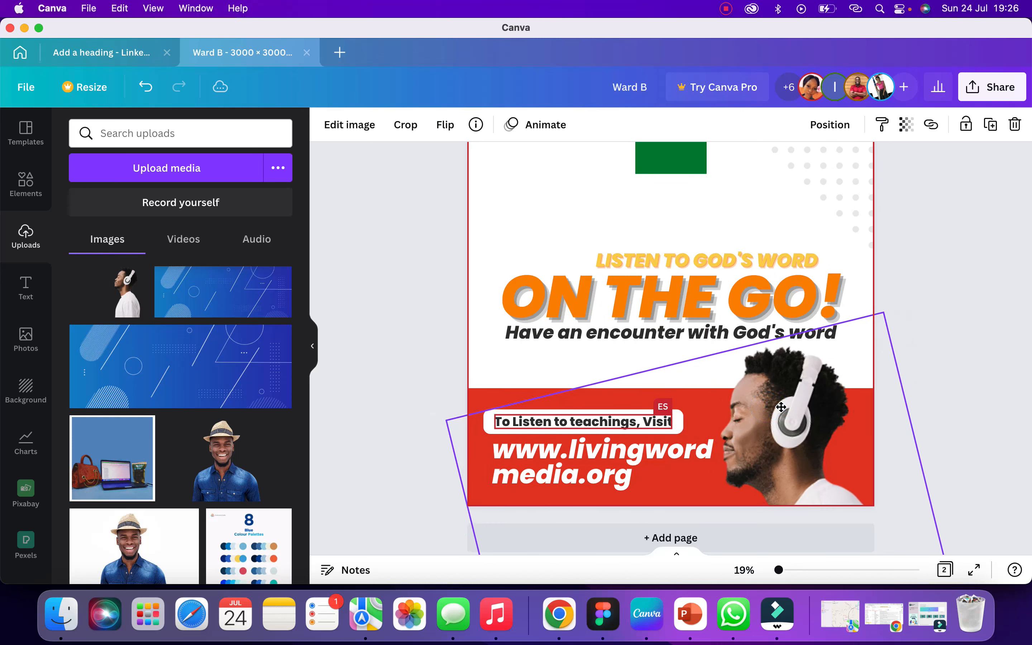
left_click(930, 279)
left_click(821, 370)
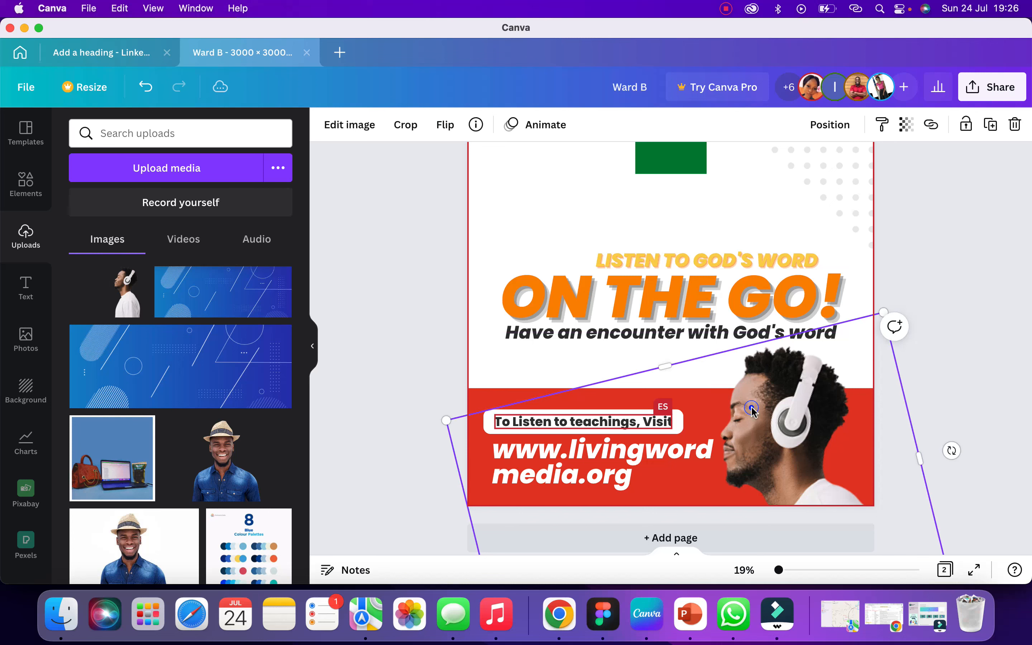
scroll(946, 269, "down", 5)
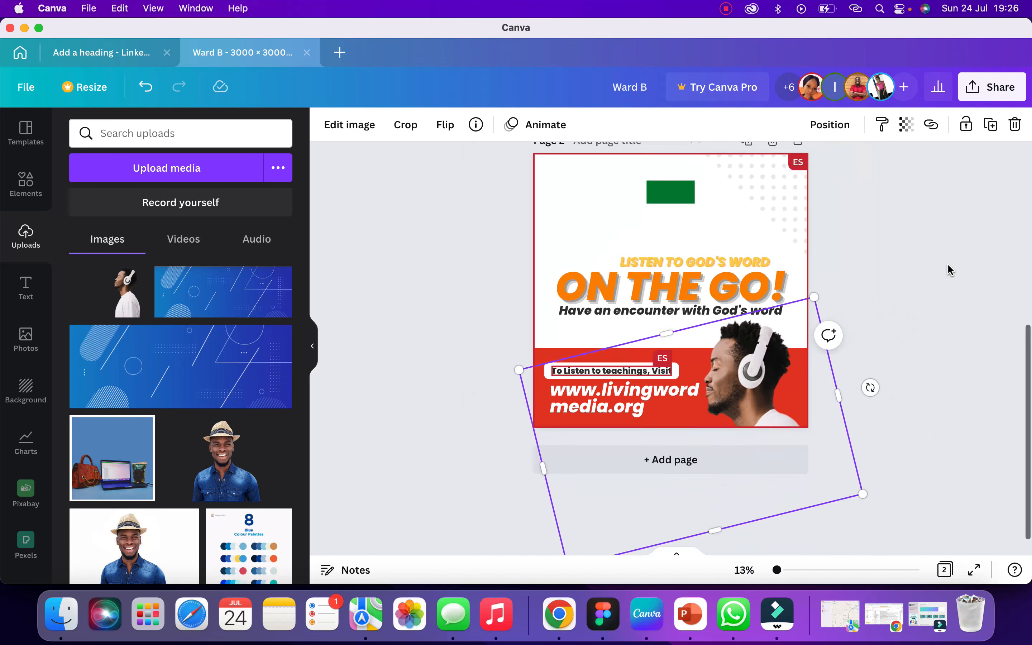
scroll(912, 272, "up", 2)
left_click(882, 272)
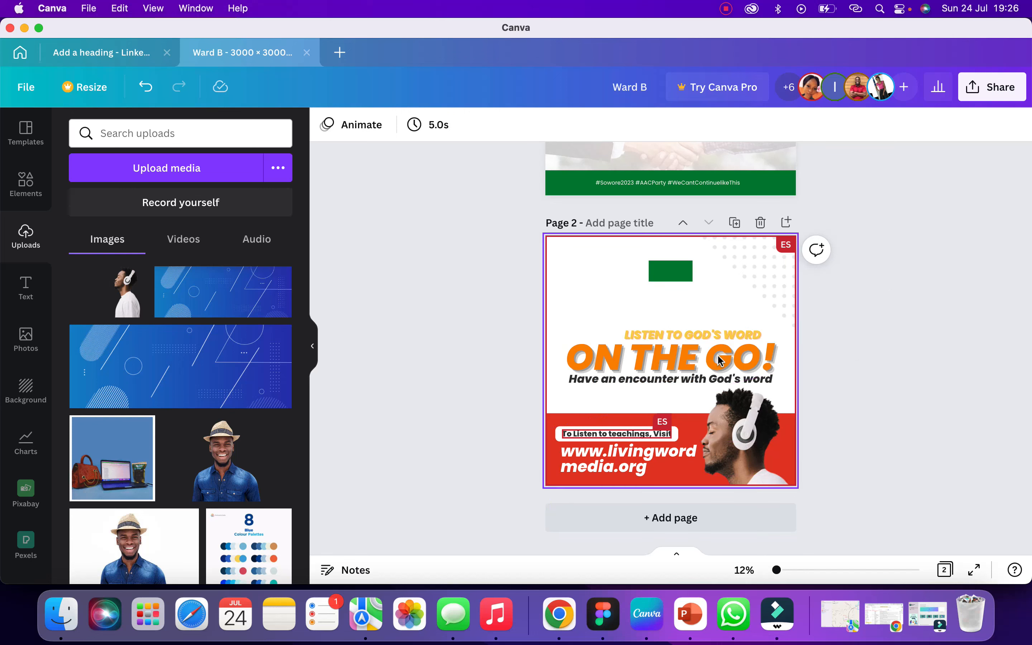
left_click(745, 413)
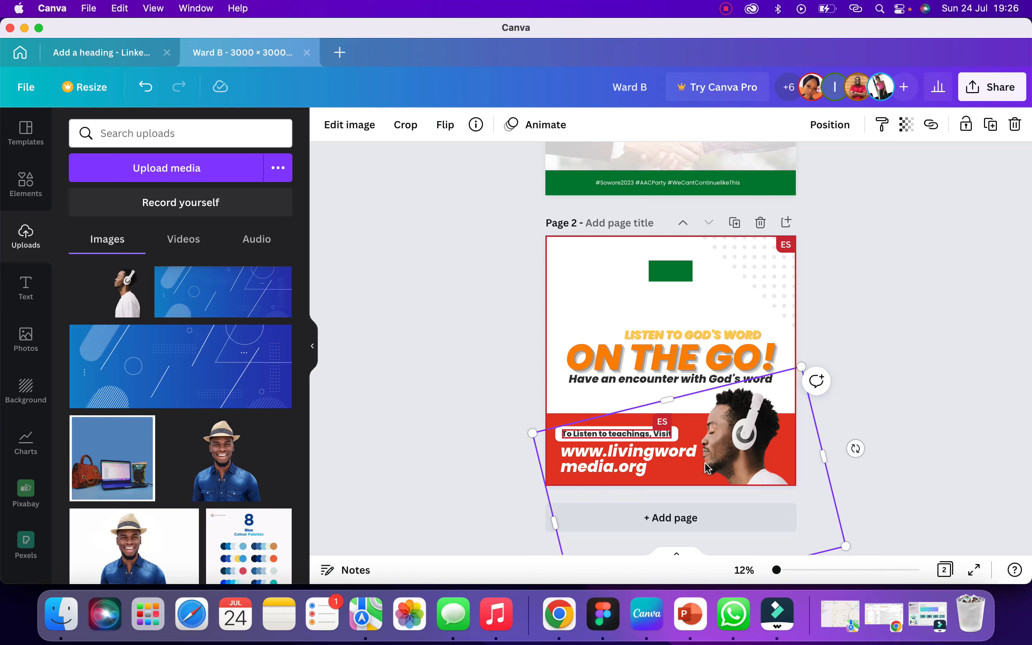
left_click_drag(736, 412, 793, 422)
key("super+z")
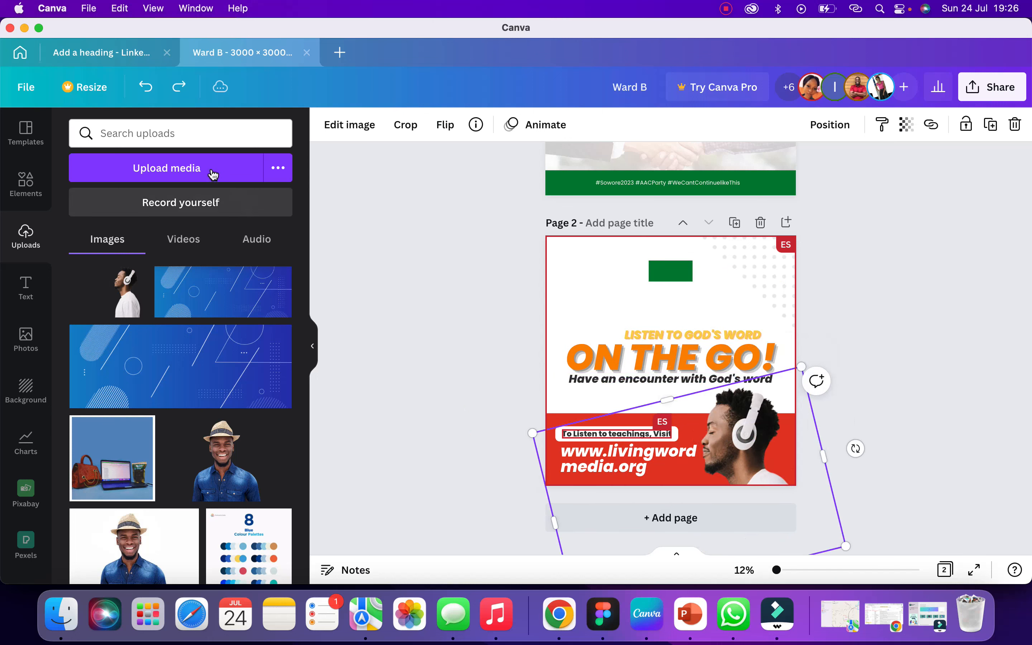
- Upload the original MAN WITH HEADSET.jpeg, with its background intact, from Downloads to the Canva uploads
left_click(193, 168)
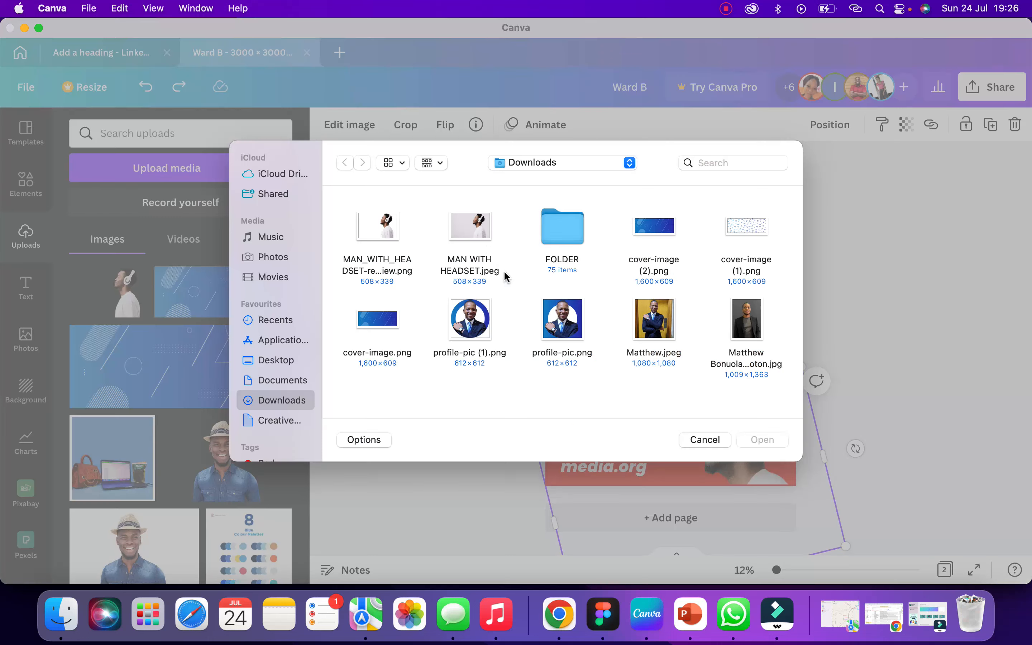
left_click(468, 226)
double_click(468, 226)
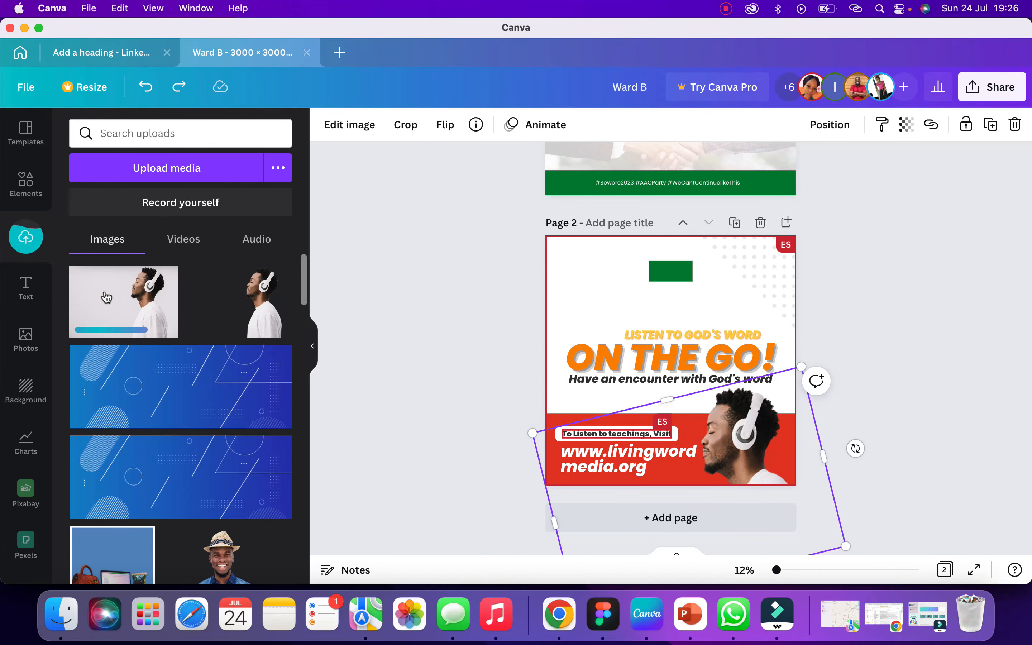
- Add the original photo to page 2 in front of all other elements, and move it over the footer to compare it with the cutout
left_click(106, 294)
left_click_drag(601, 314, 574, 296)
left_click(825, 125)
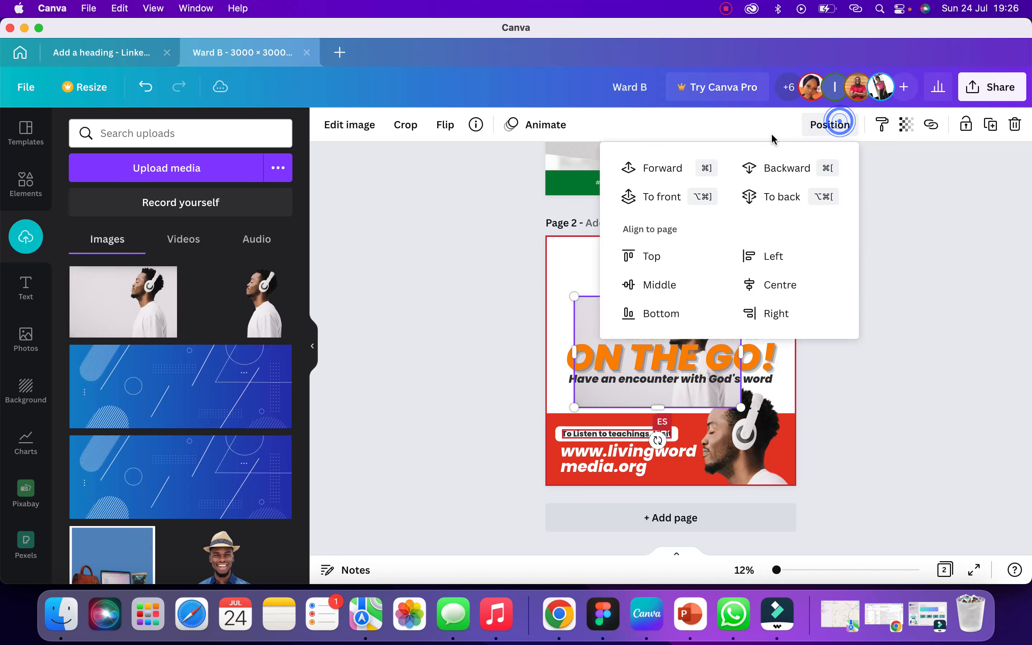
left_click(629, 196)
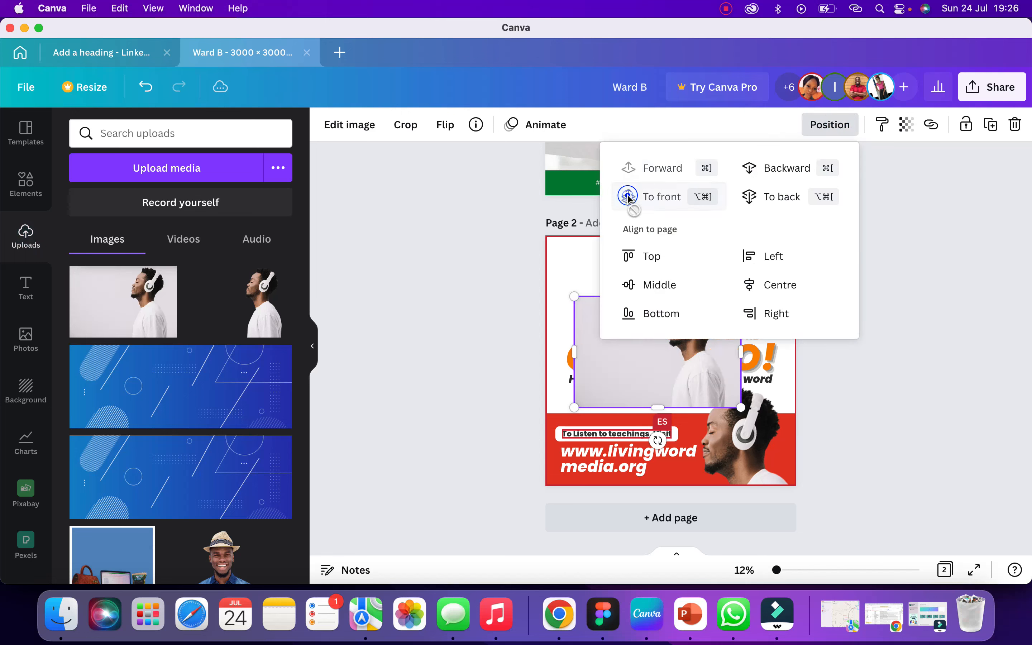
left_click(632, 383)
left_click_drag(658, 358, 693, 463)
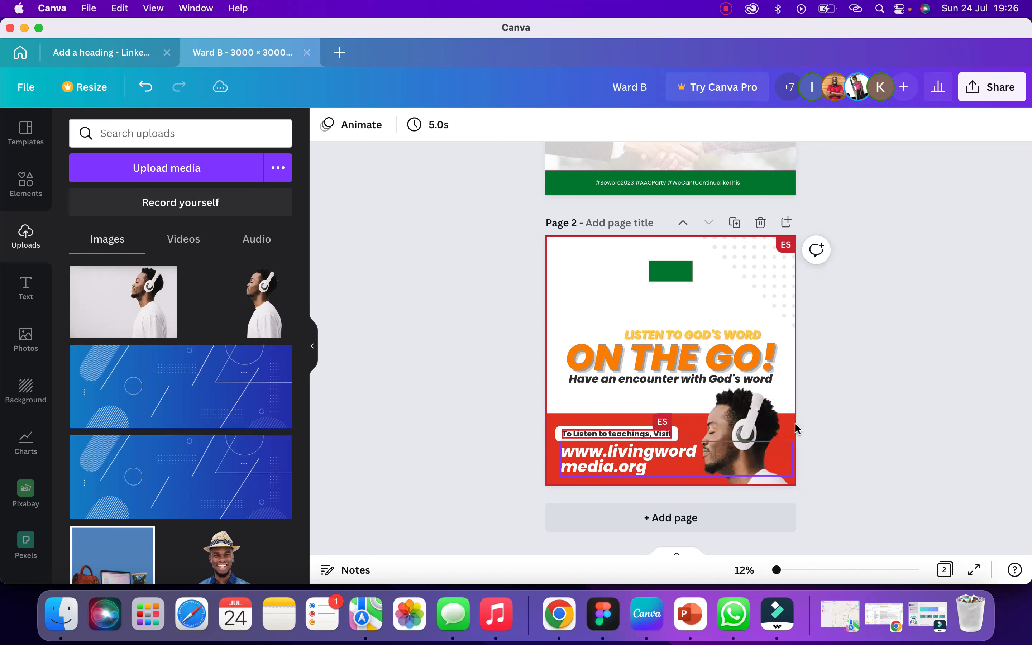
- Nudge the man's cutout within the footer corner and tilt it slightly further counter-clockwise
left_click(743, 424)
left_click_drag(743, 422, 762, 425)
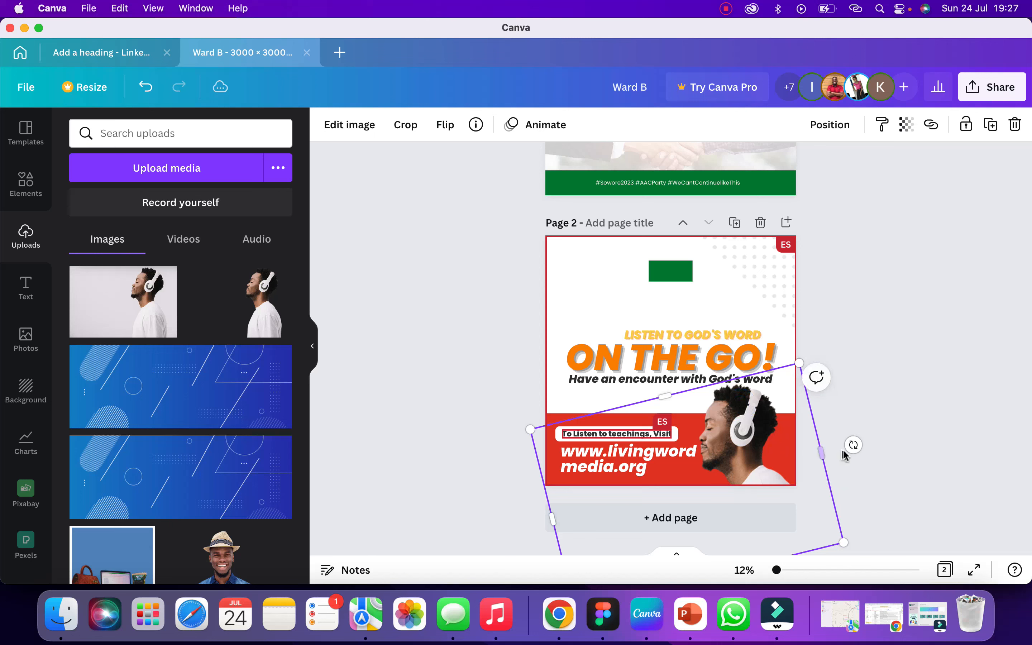
left_click_drag(854, 448, 858, 452)
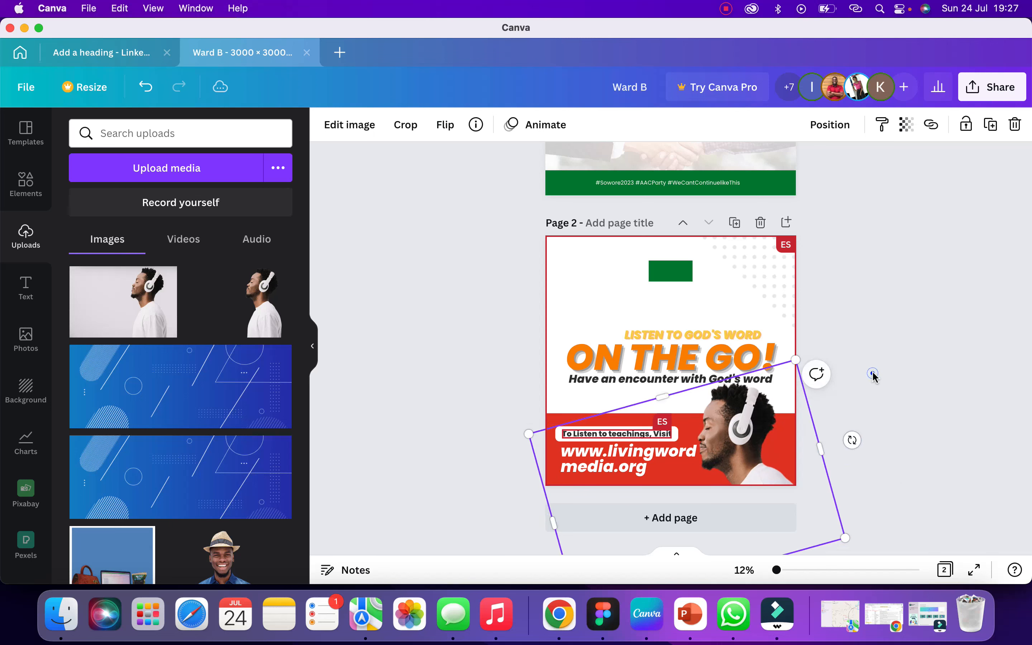
- Nudge the man's cutout slightly down in page 2's red footer corner and deselect it
left_click(873, 374)
left_click_drag(724, 402, 727, 411)
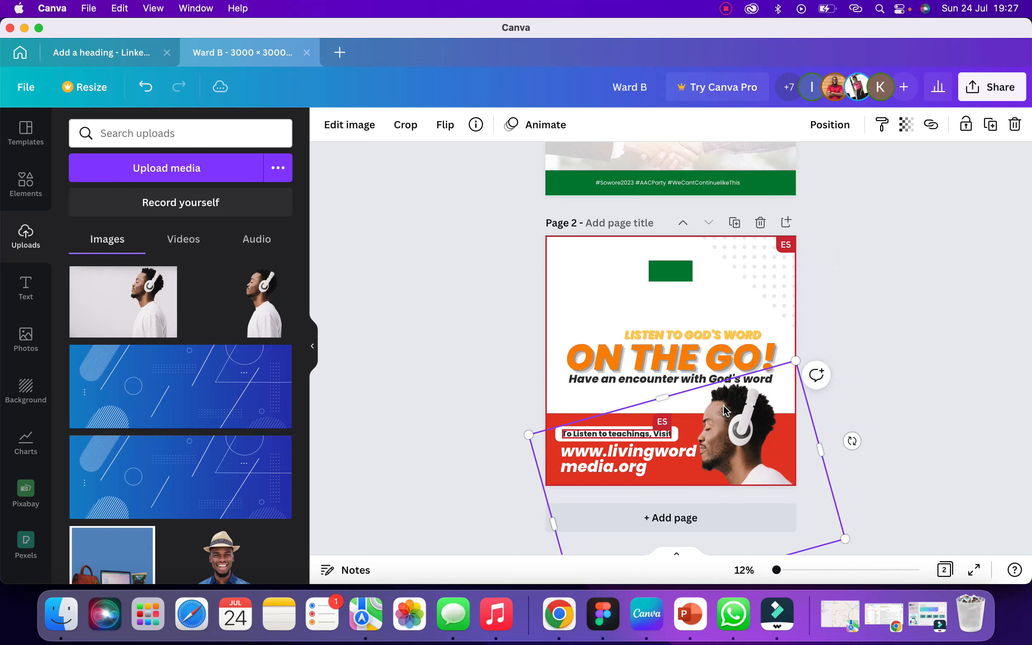
left_click(610, 290)
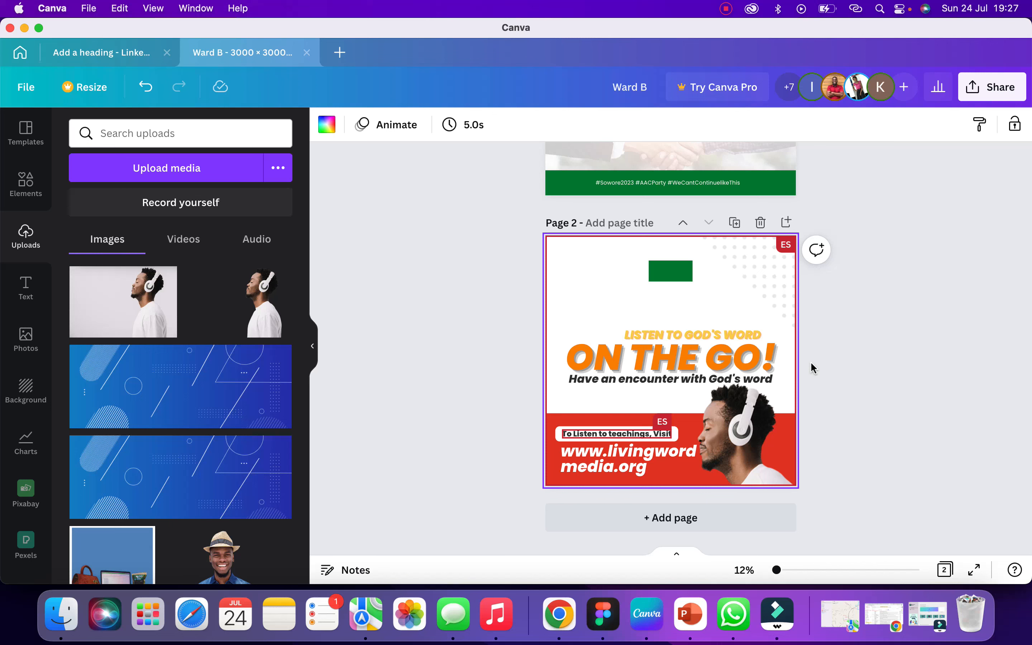
left_click(614, 300)
- Switch to Chrome, close the iStock photo page, and bring up the Google Meet call
left_click(555, 618)
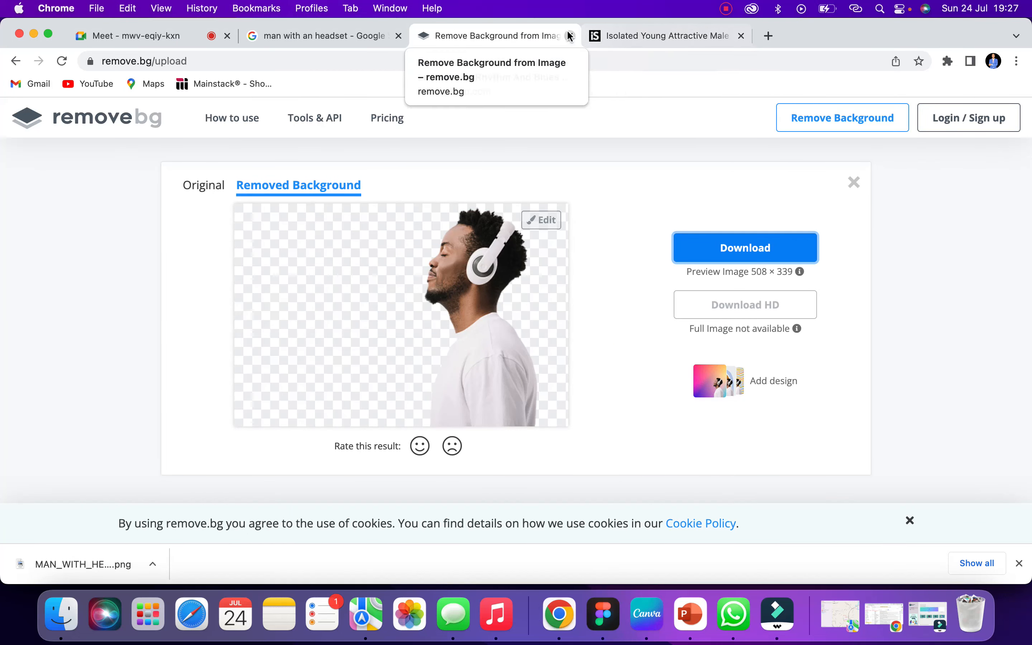
left_click(618, 38)
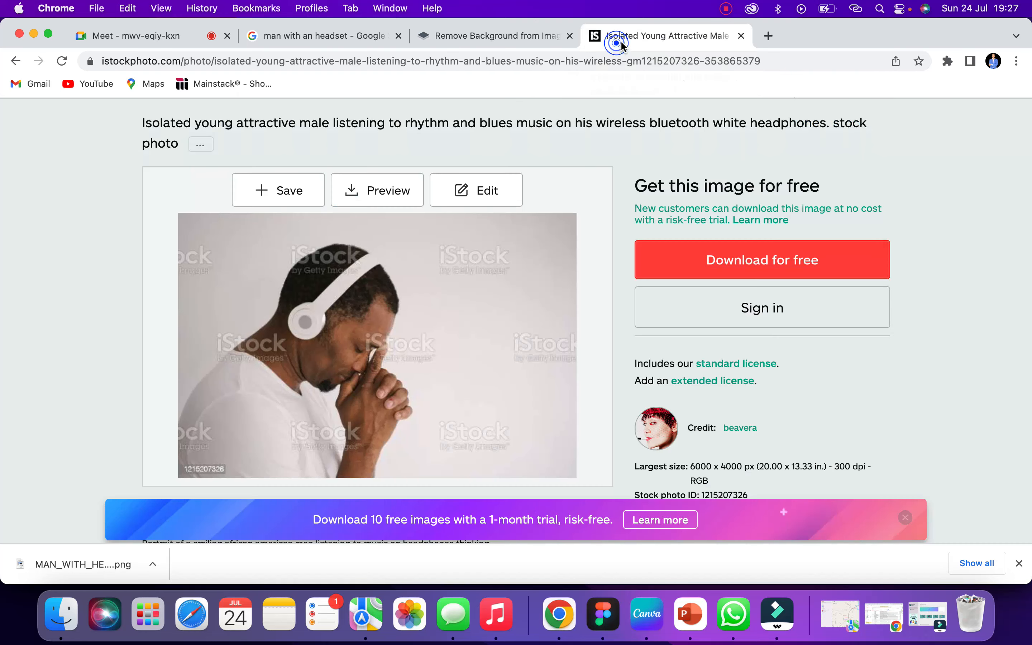
left_click(741, 36)
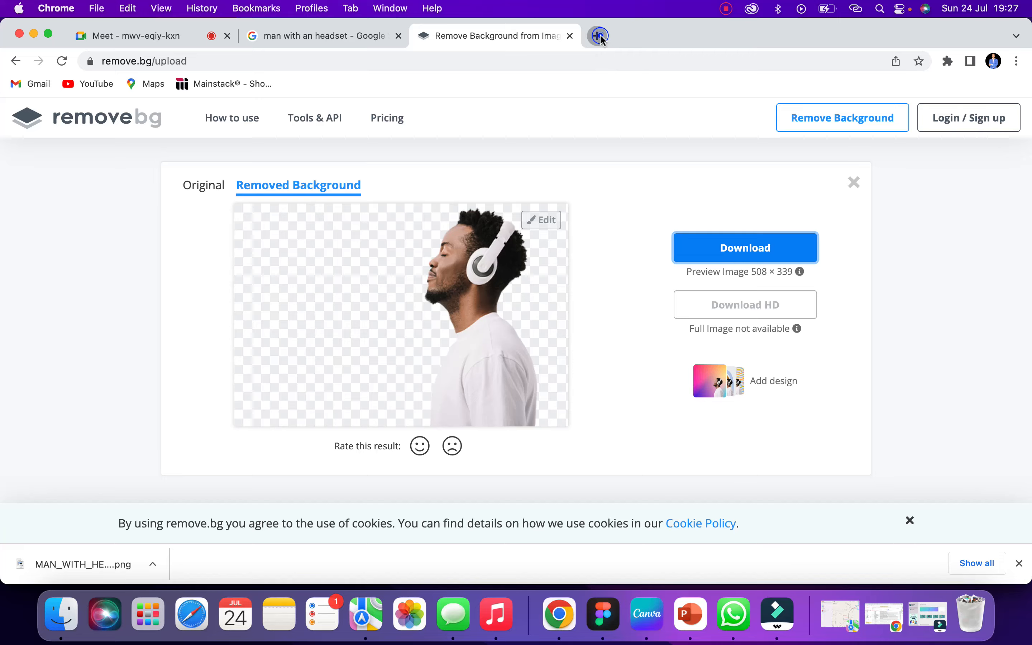
left_click(601, 35)
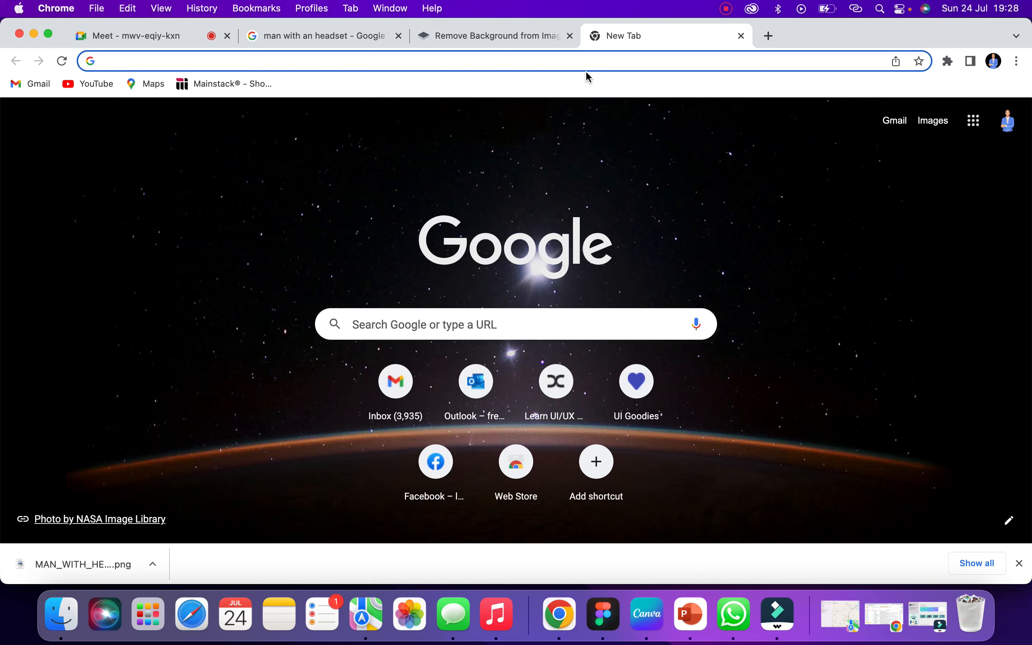
left_click(112, 34)
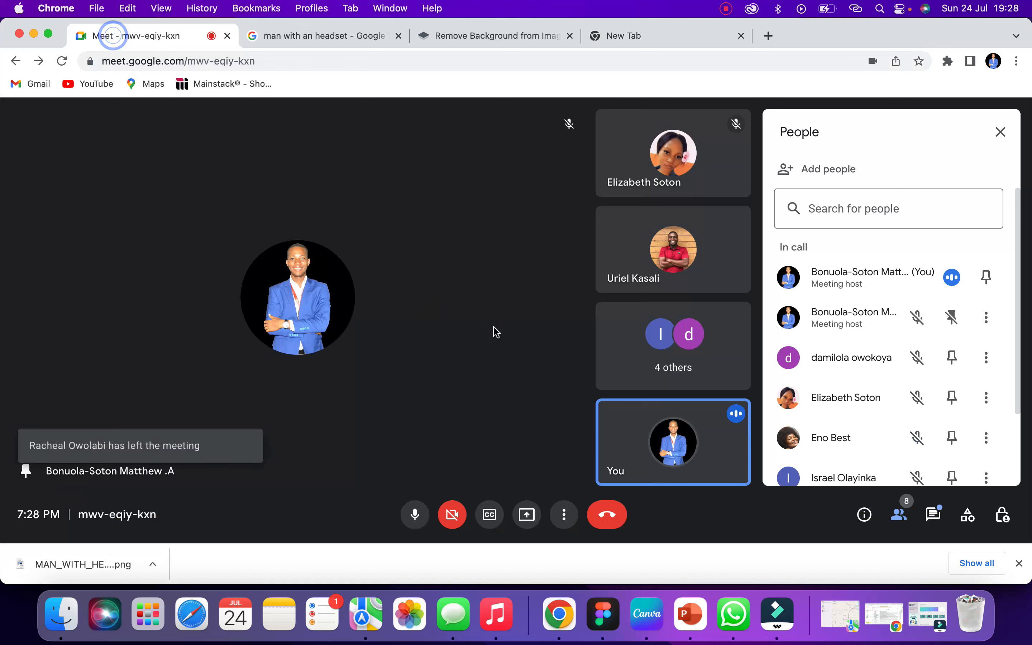
left_click(527, 515)
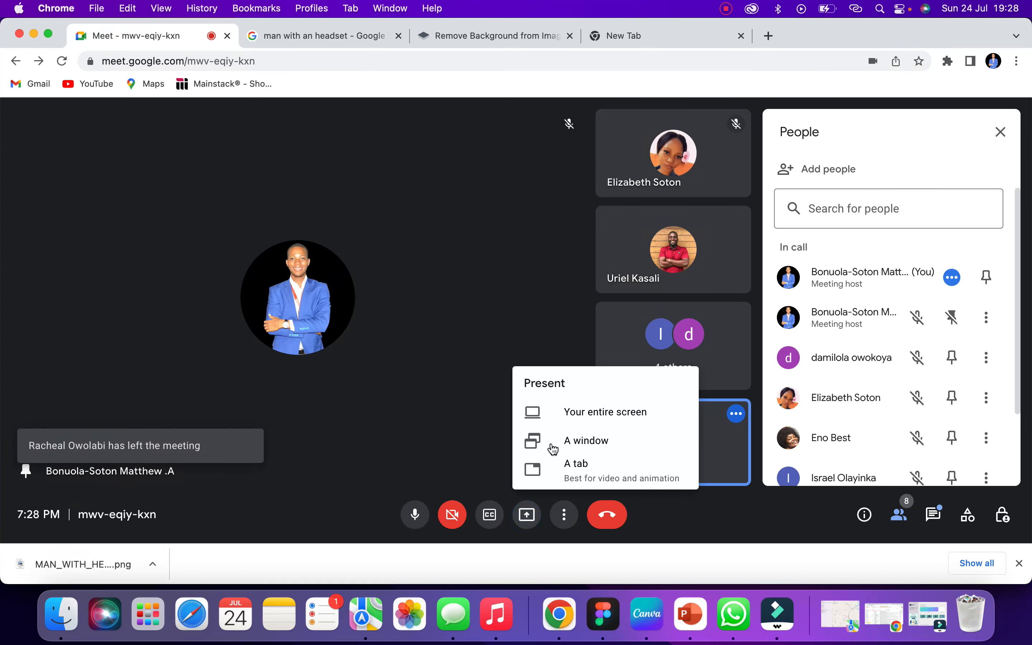
left_click(594, 413)
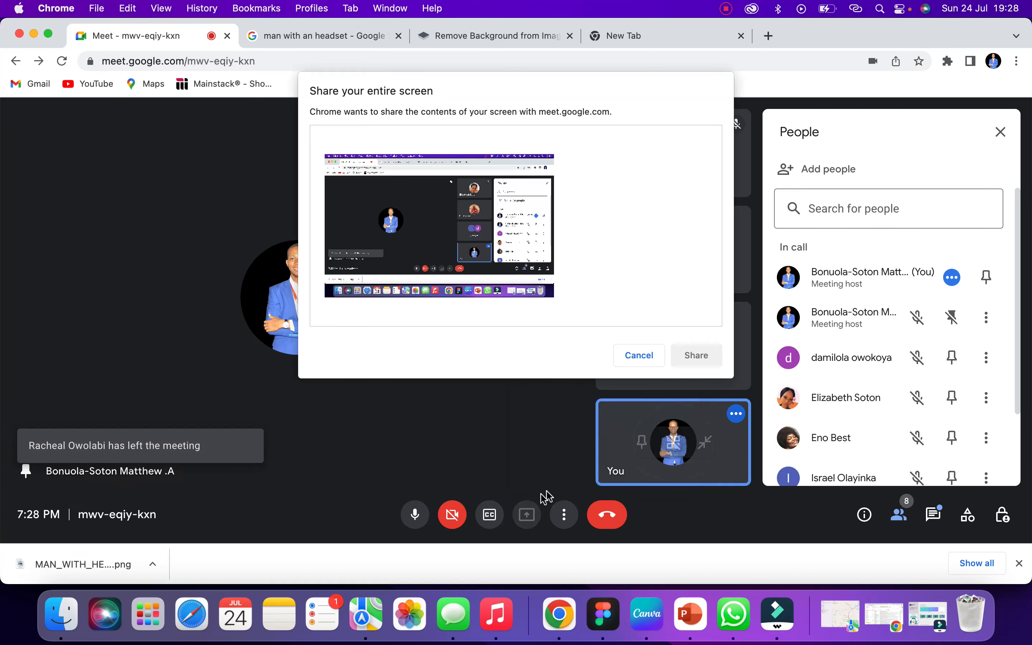
left_click(640, 357)
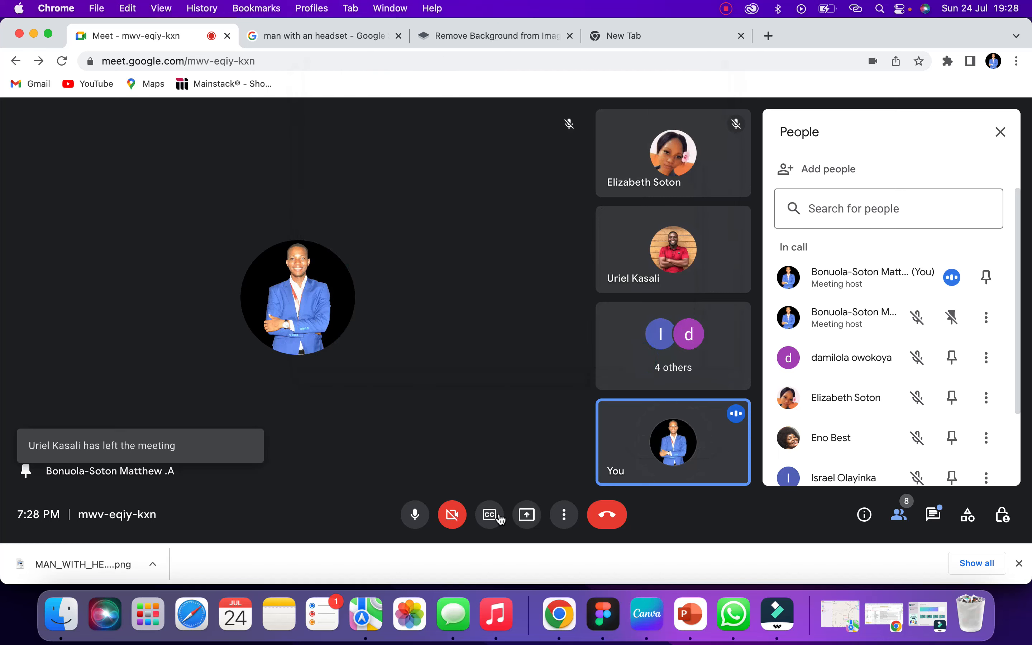
- Present the entire screen to everyone in the Google Meet call
left_click(527, 515)
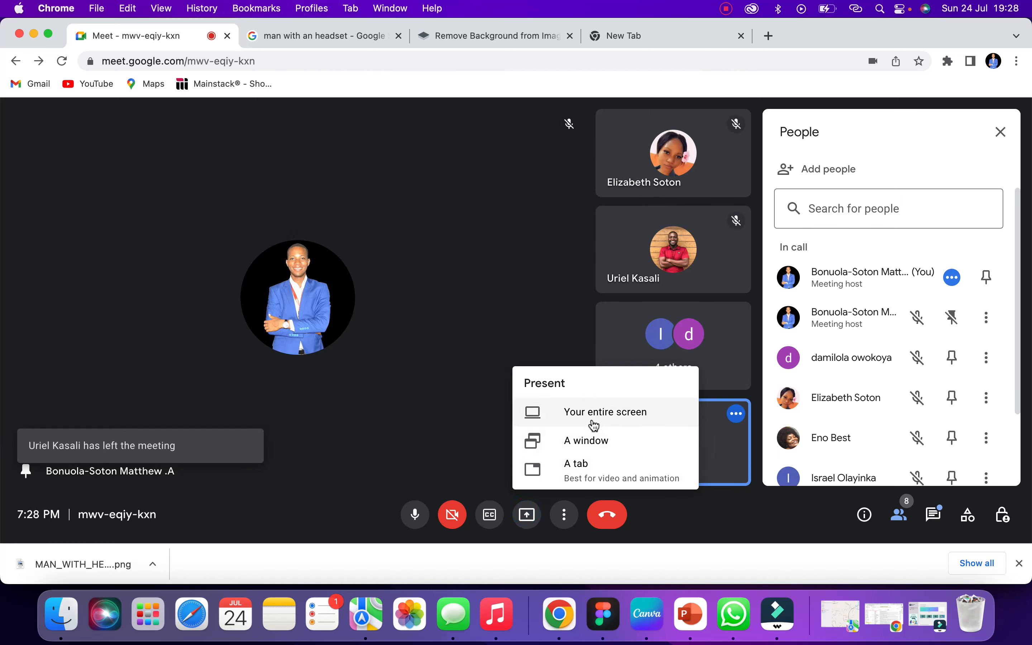
left_click(602, 421)
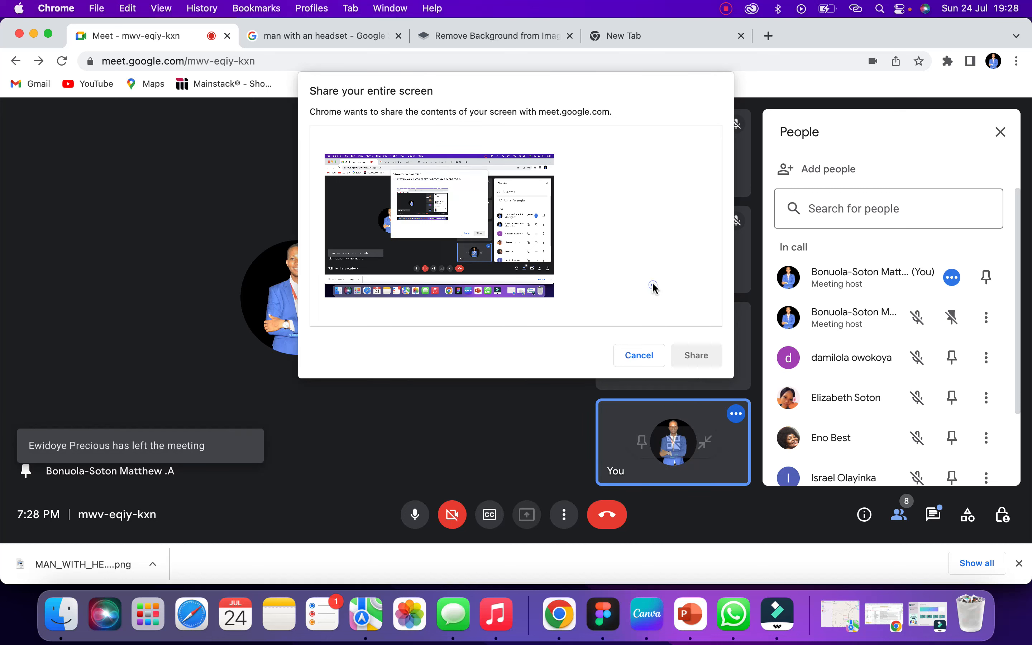
left_click(515, 267)
left_click(695, 354)
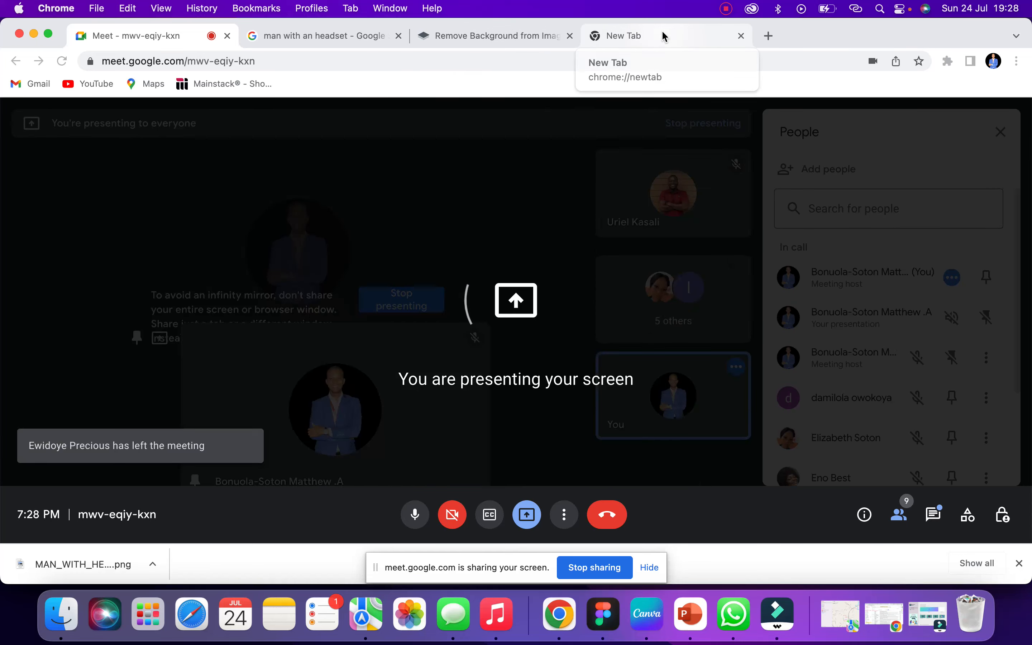
- Close the old image search, remove.bg and blank pages, keeping the Meet call open
left_click(485, 38)
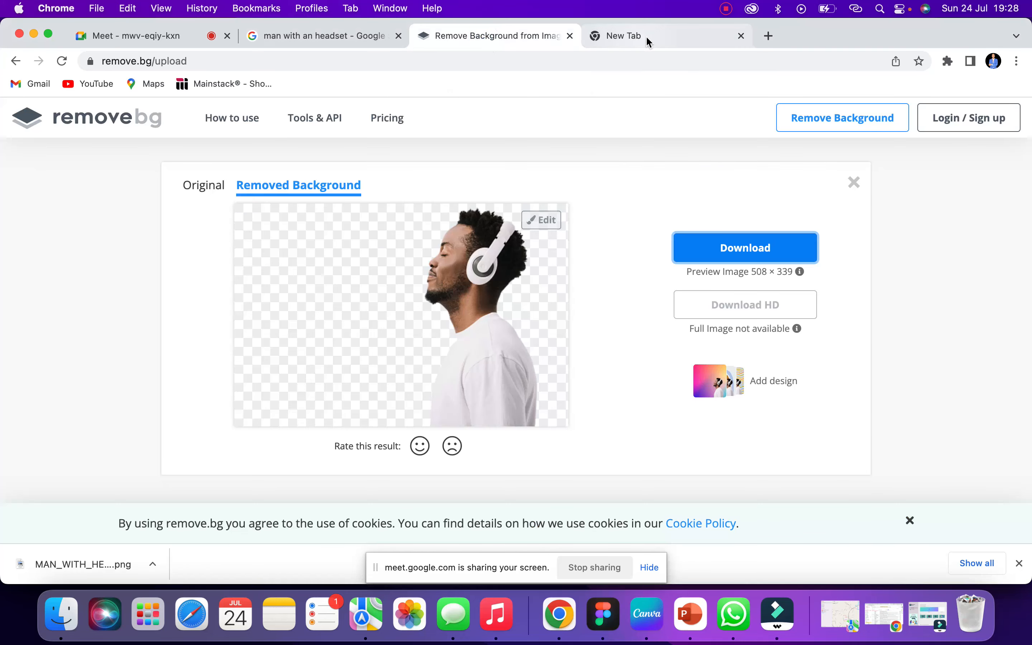
left_click(645, 36)
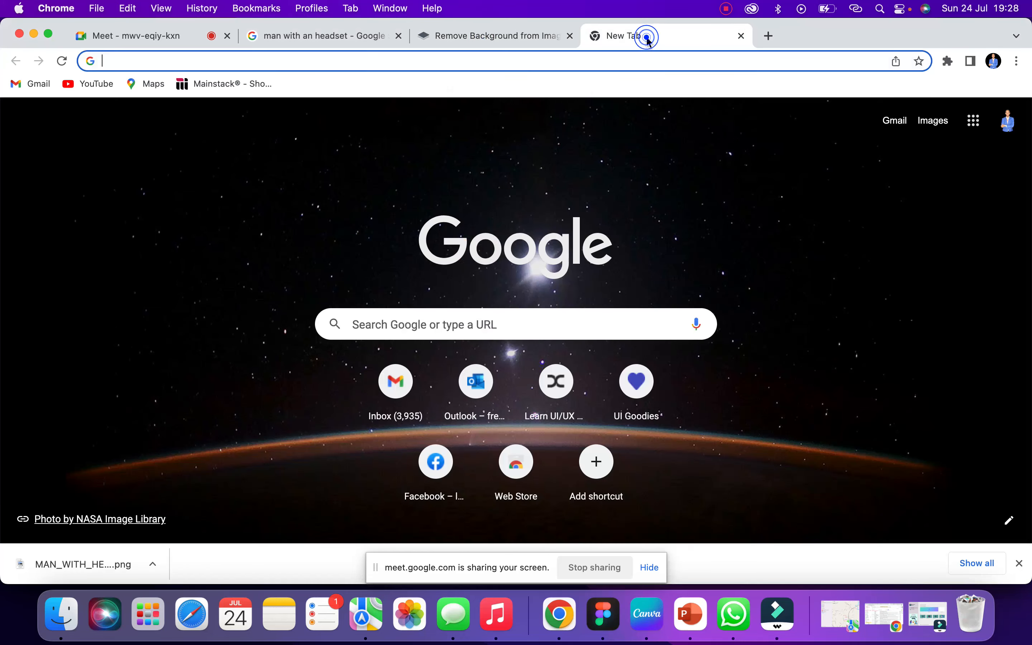
left_click(494, 39)
left_click(334, 38)
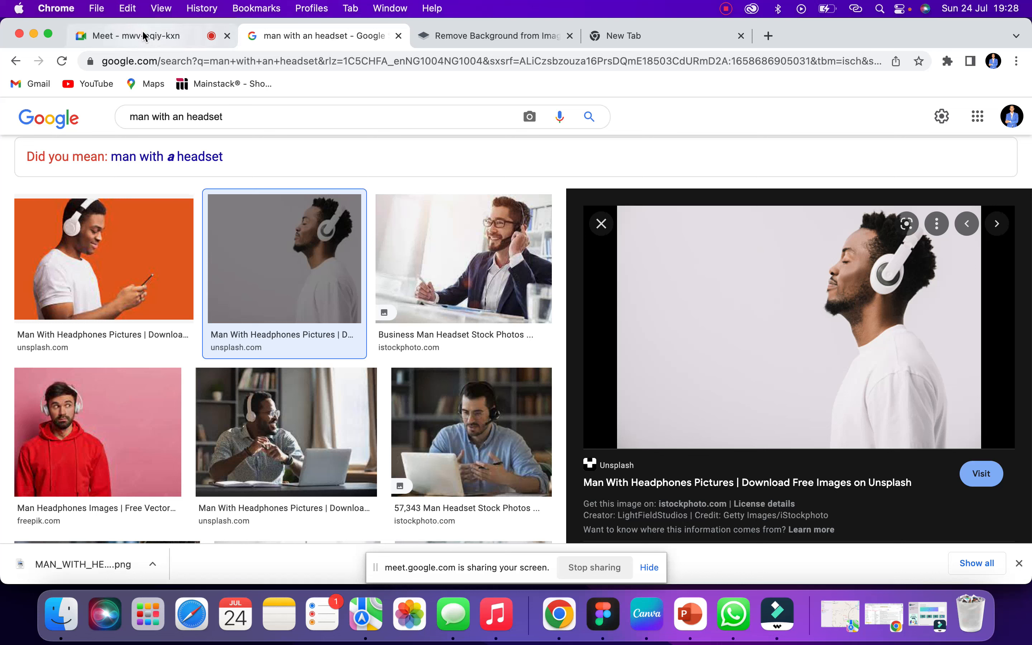
left_click(397, 35)
left_click(397, 34)
left_click(397, 35)
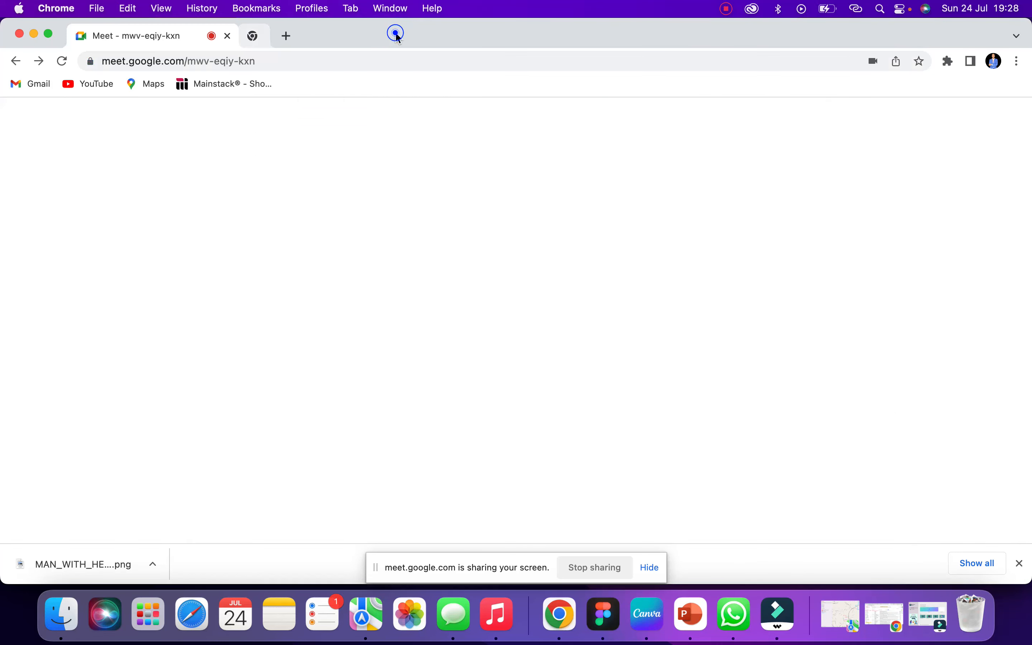
- Search Google for "man with an headset" and open the image preview of the man in profile wearing white headphones
key("super+t")
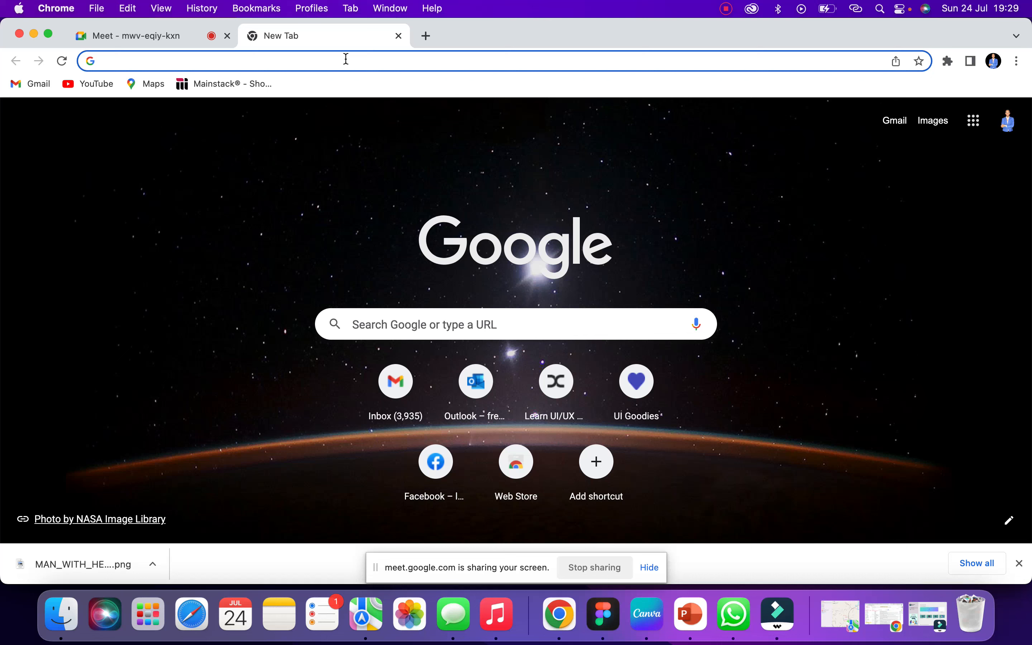
type("man with an headset")
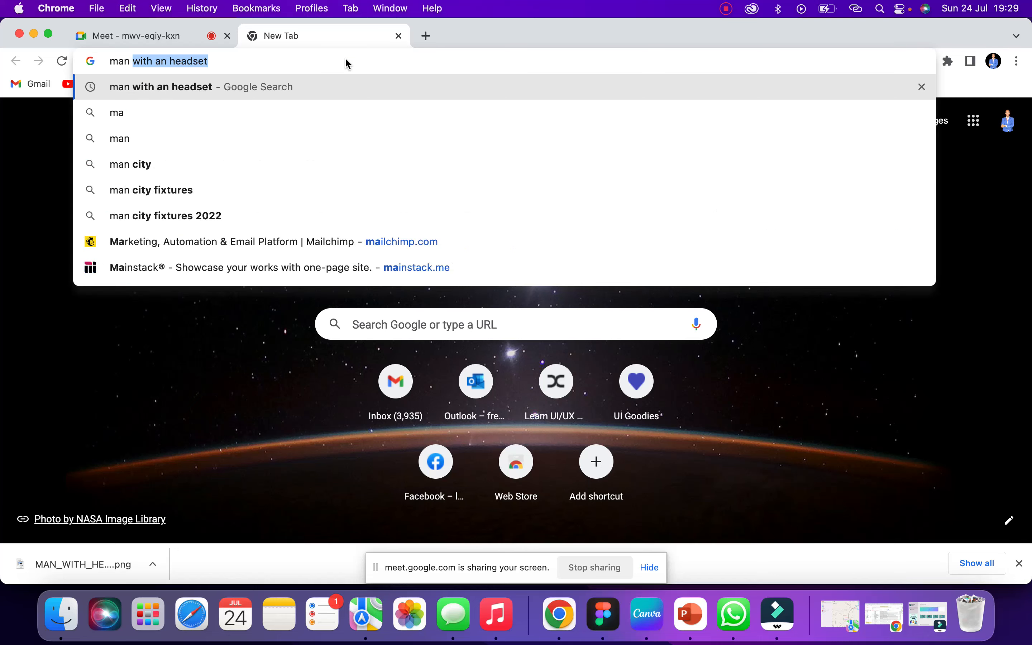
key("Return")
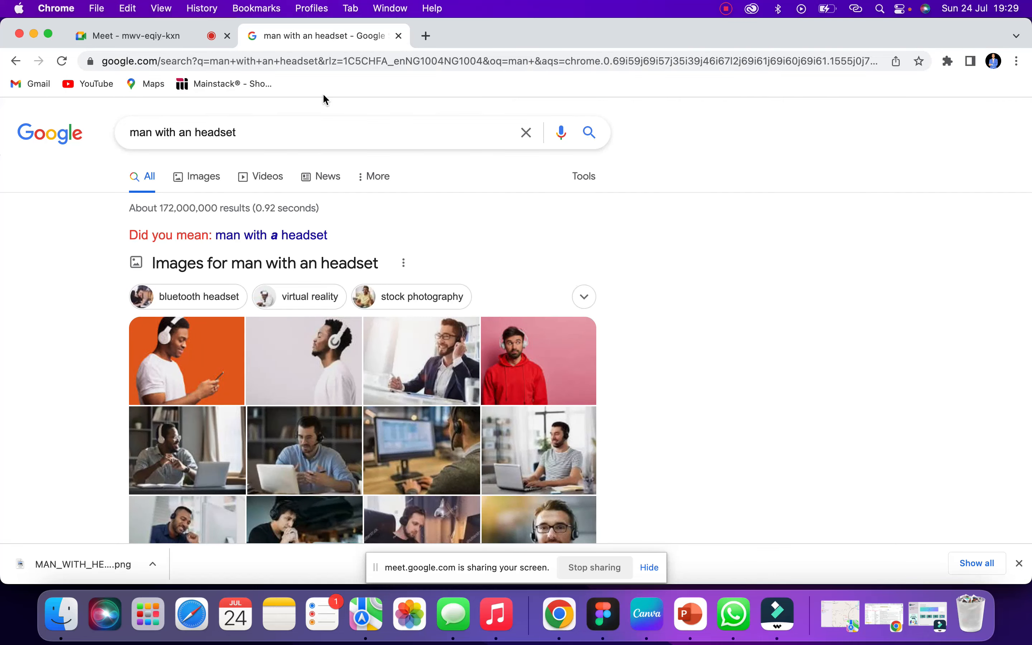
scroll(270, 457, "down", 2)
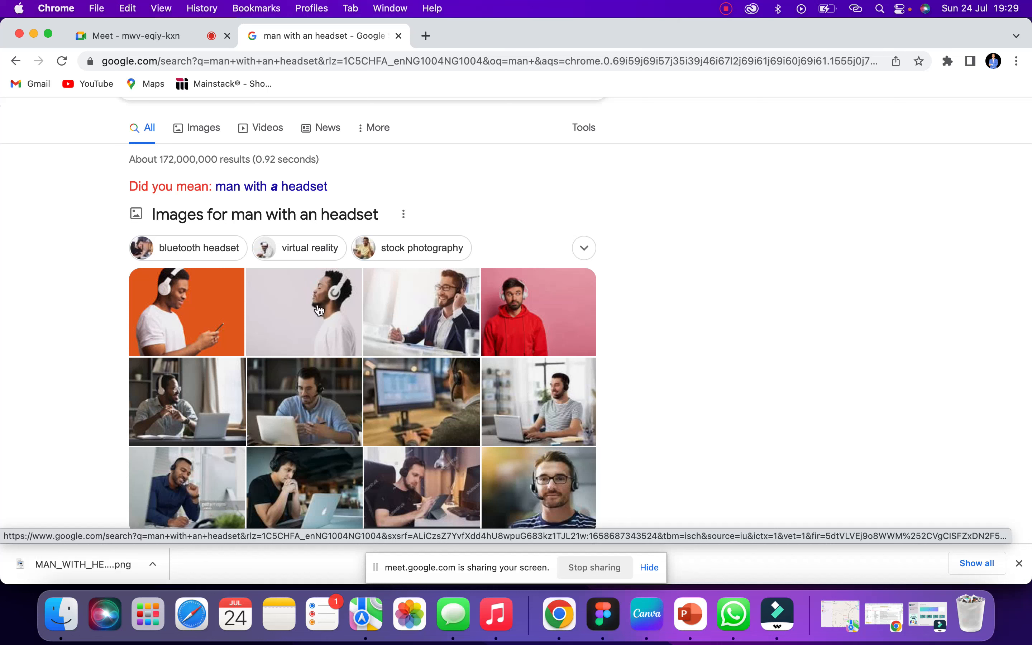
left_click(302, 310)
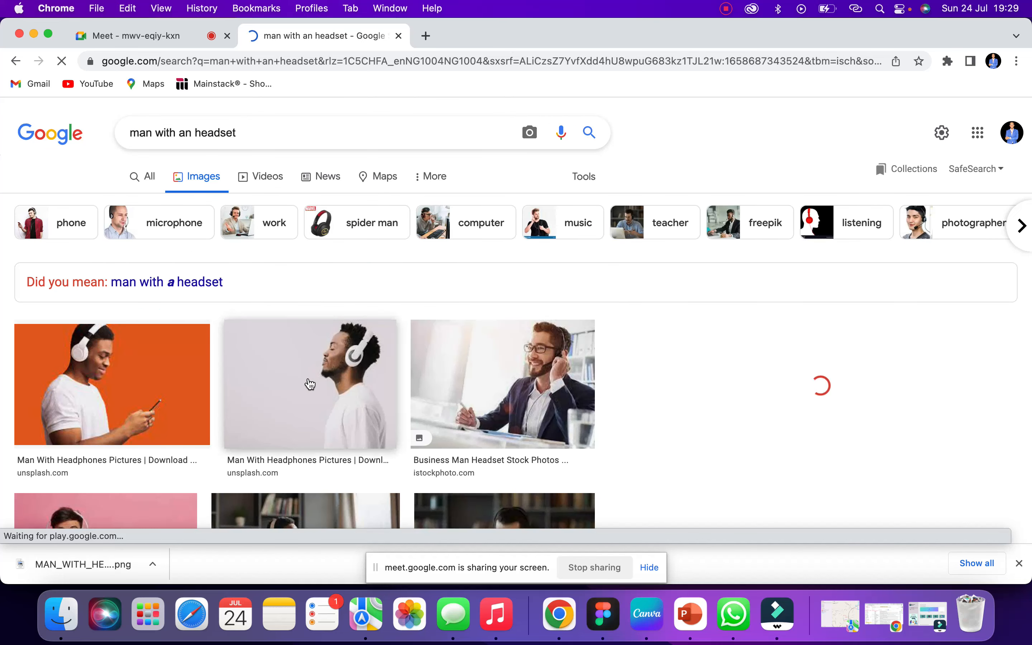
scroll(306, 386, "down", 1)
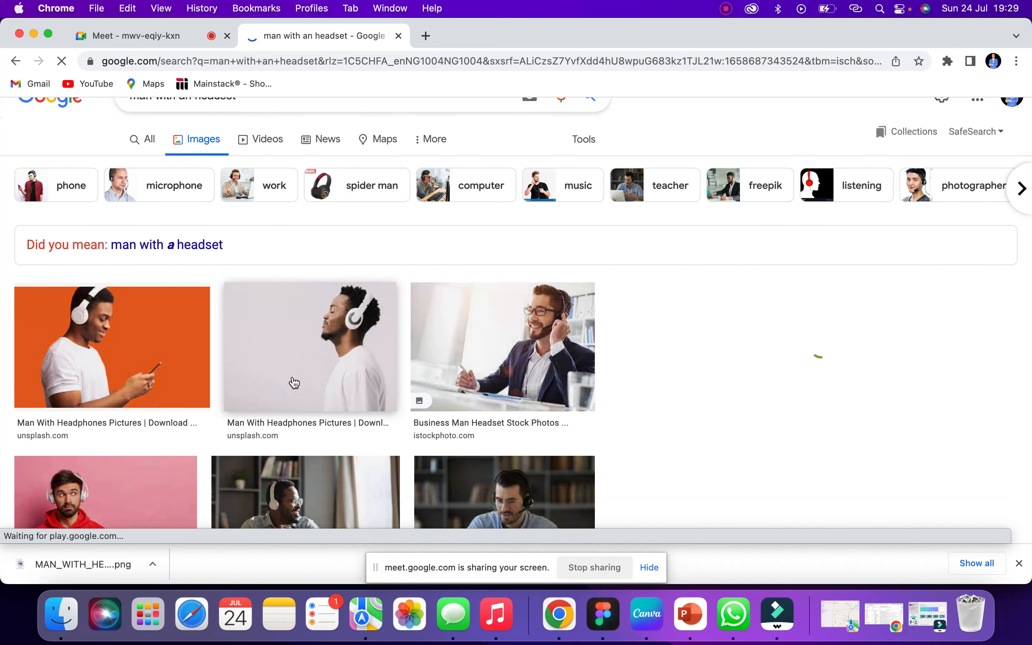
left_click(229, 438)
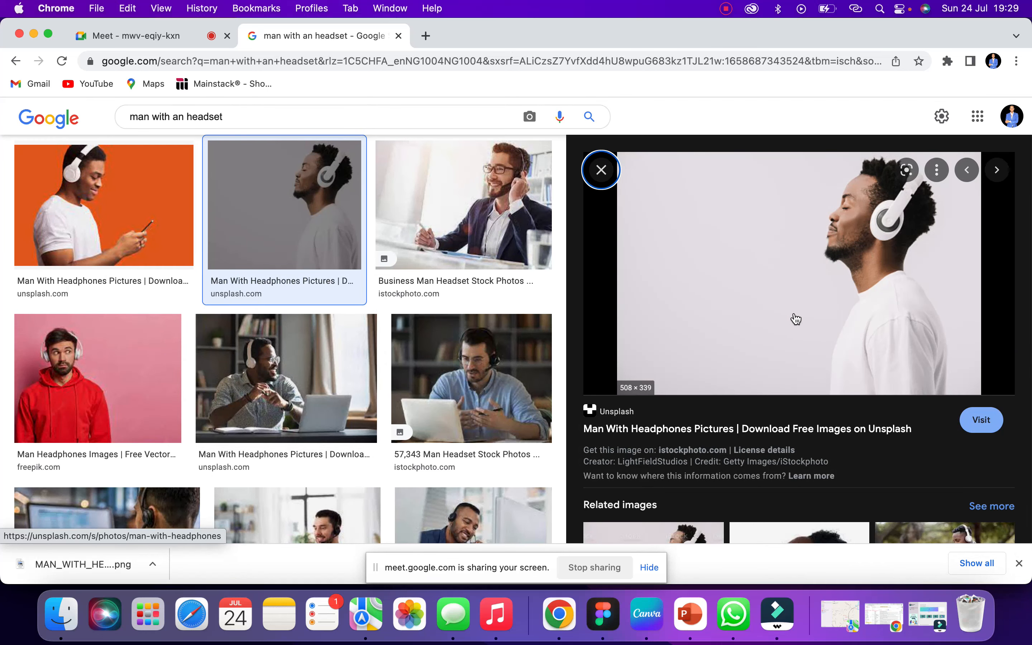
- Visit the photo's Unsplash source page and look through its man with headphones pictures
left_click(991, 426)
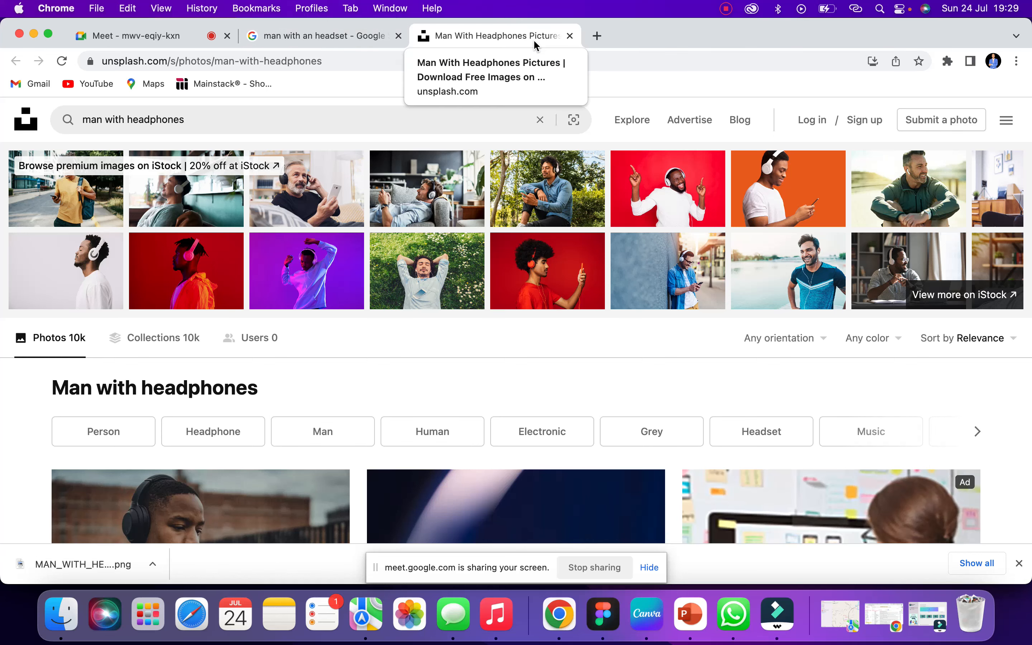
scroll(673, 295, "down", 5)
scroll(673, 304, "up", 5)
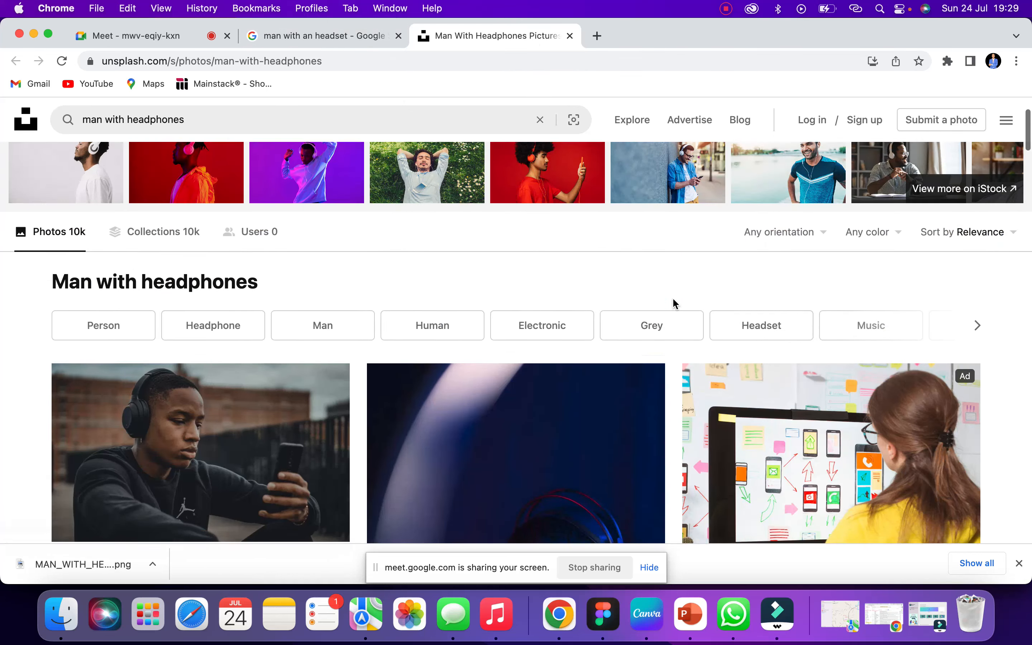
- Try to save the headphones photo from the Google Images preview to Downloads as "man with headset"
left_click(351, 34)
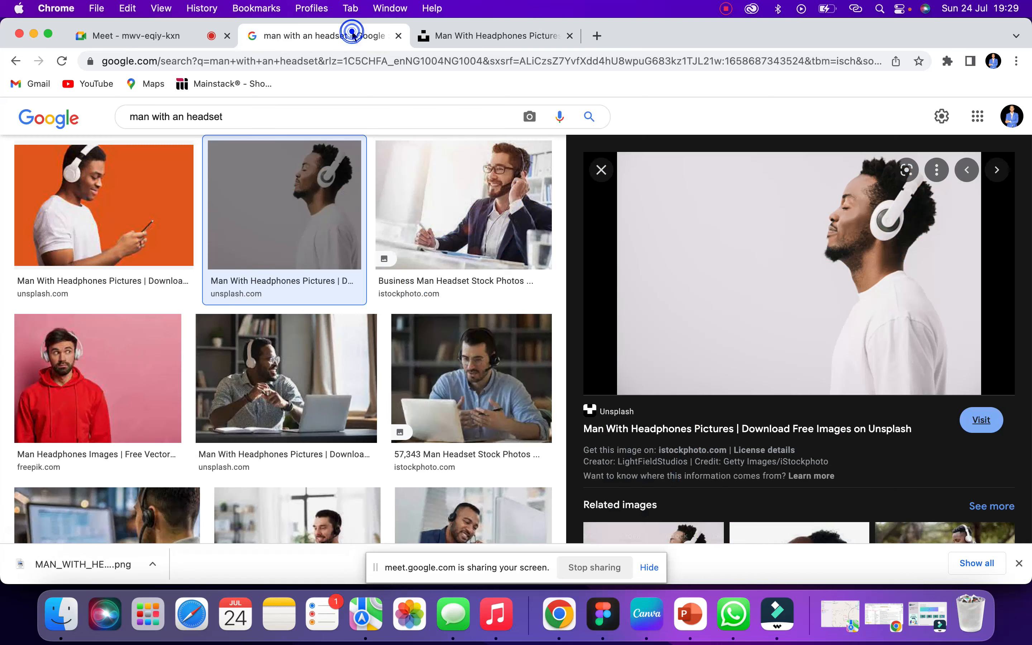
right_click(724, 268)
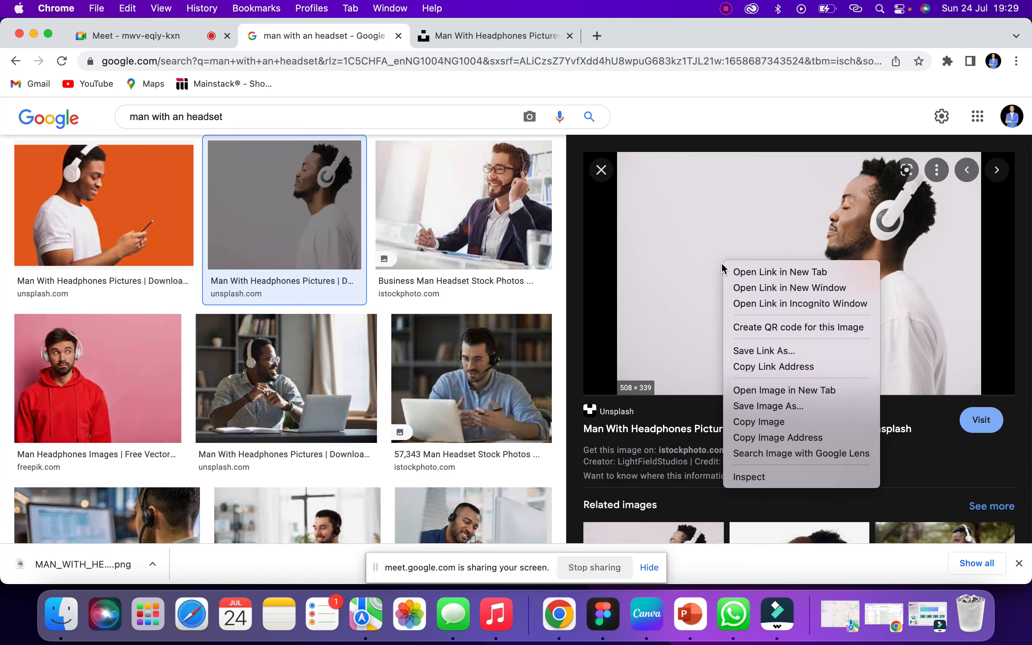
left_click(774, 407)
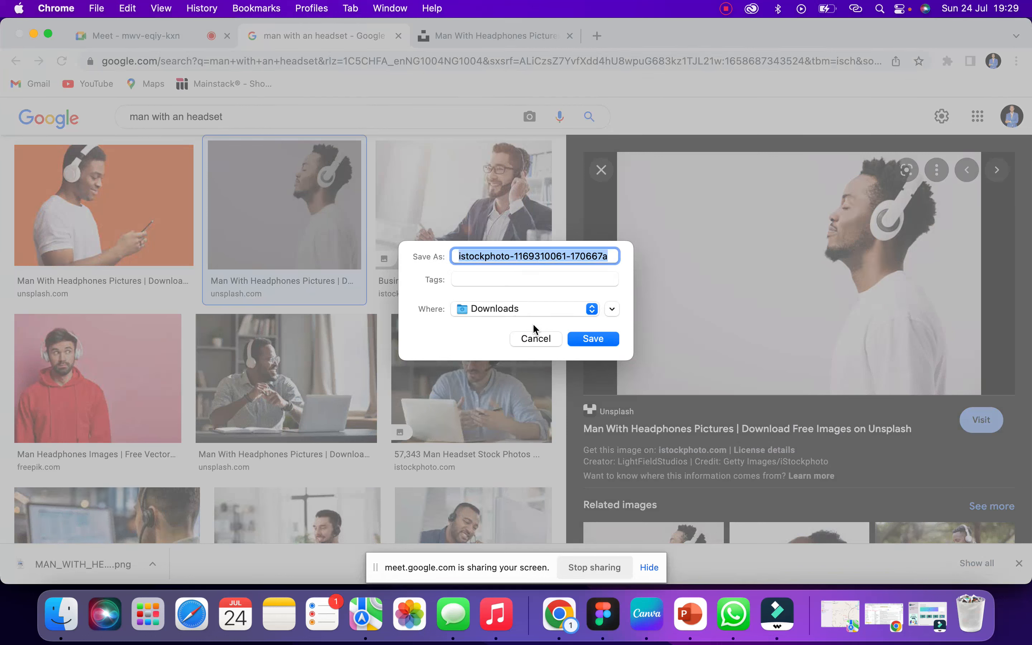
type("man with headset")
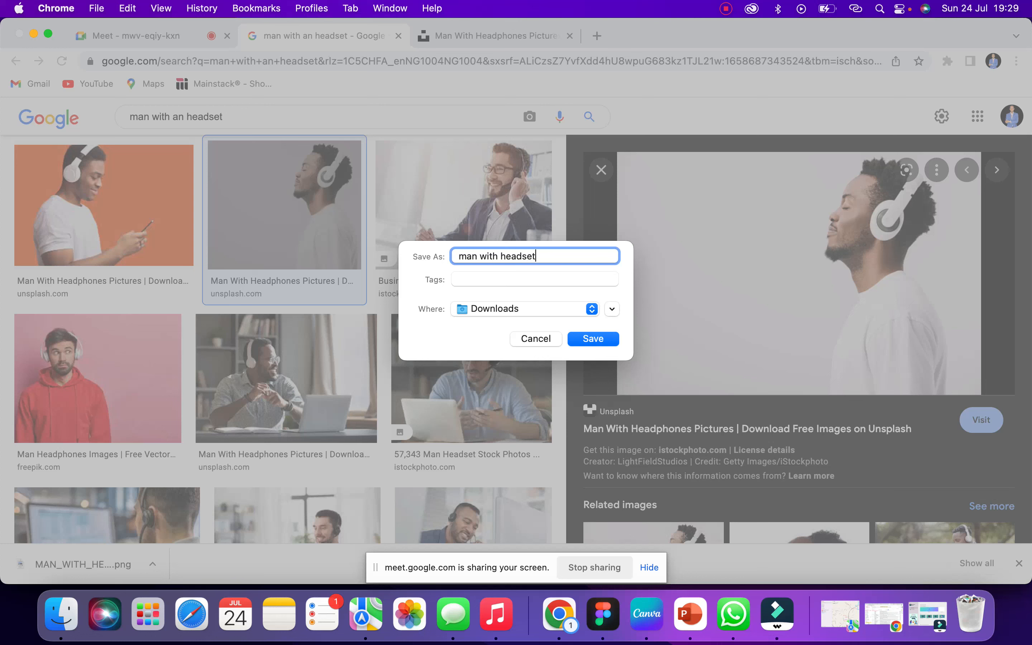
key("Return")
left_click(477, 381)
left_click(531, 341)
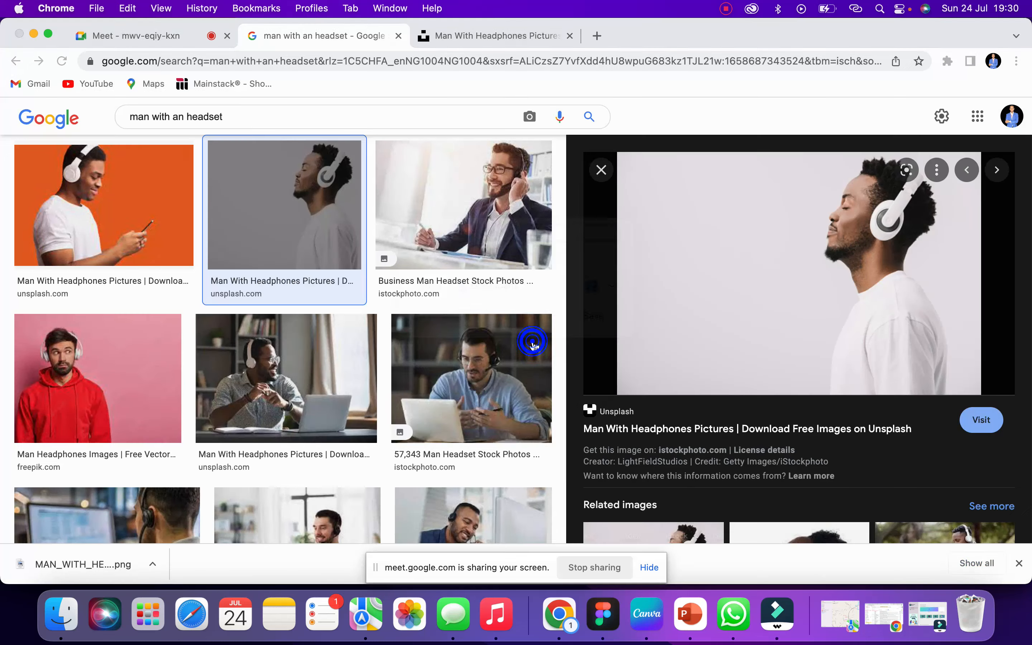
- Open the saved MAN WITH HEADSET.jpeg from Finder's recent files in Preview
left_click(468, 37)
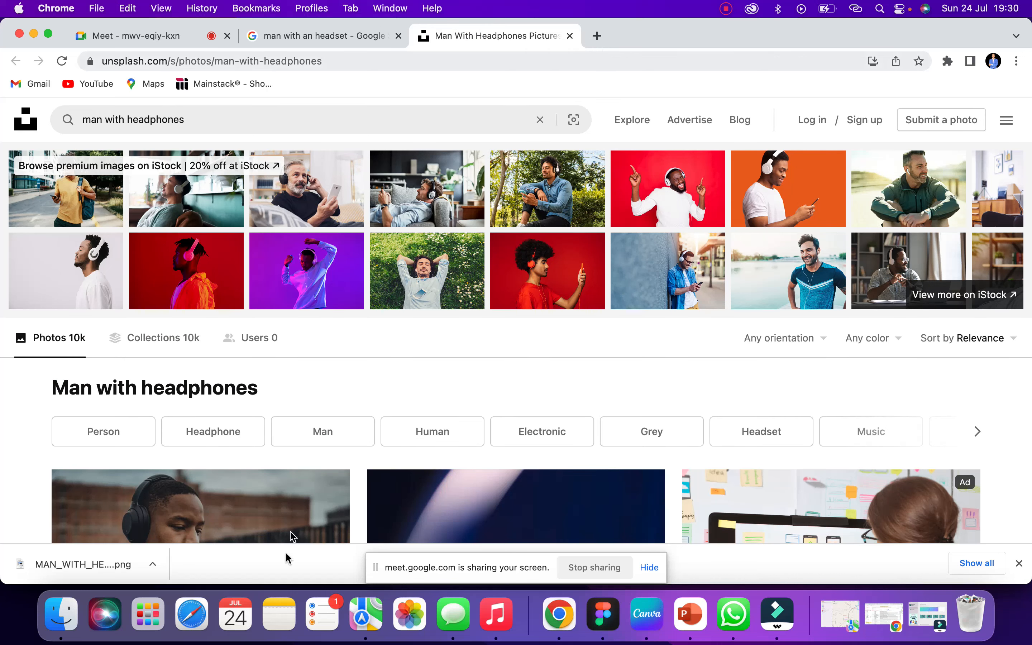
left_click(62, 620)
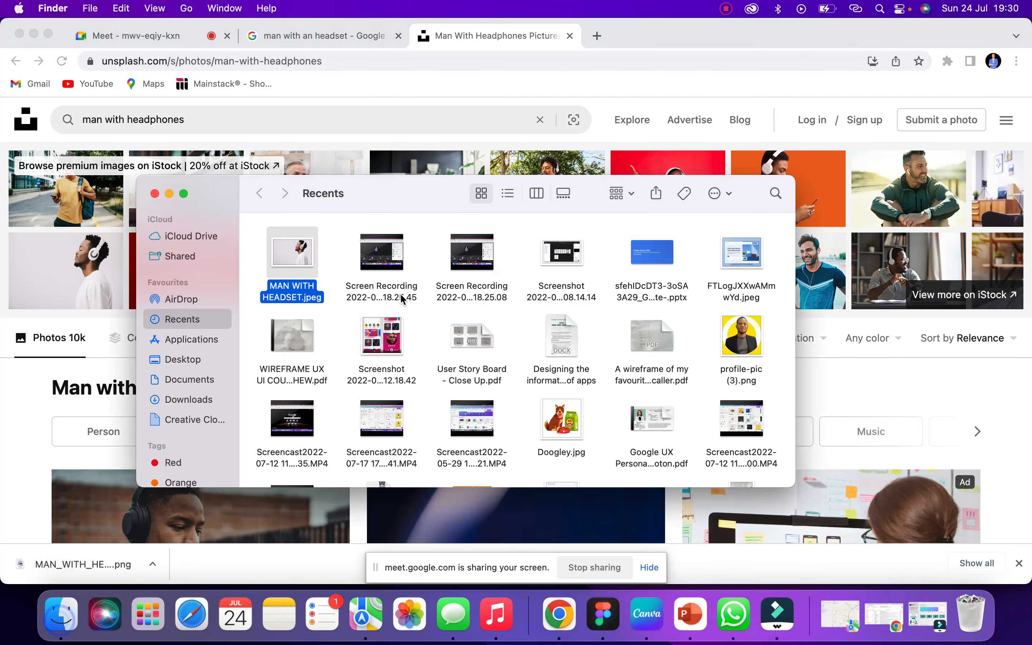
double_click(297, 261)
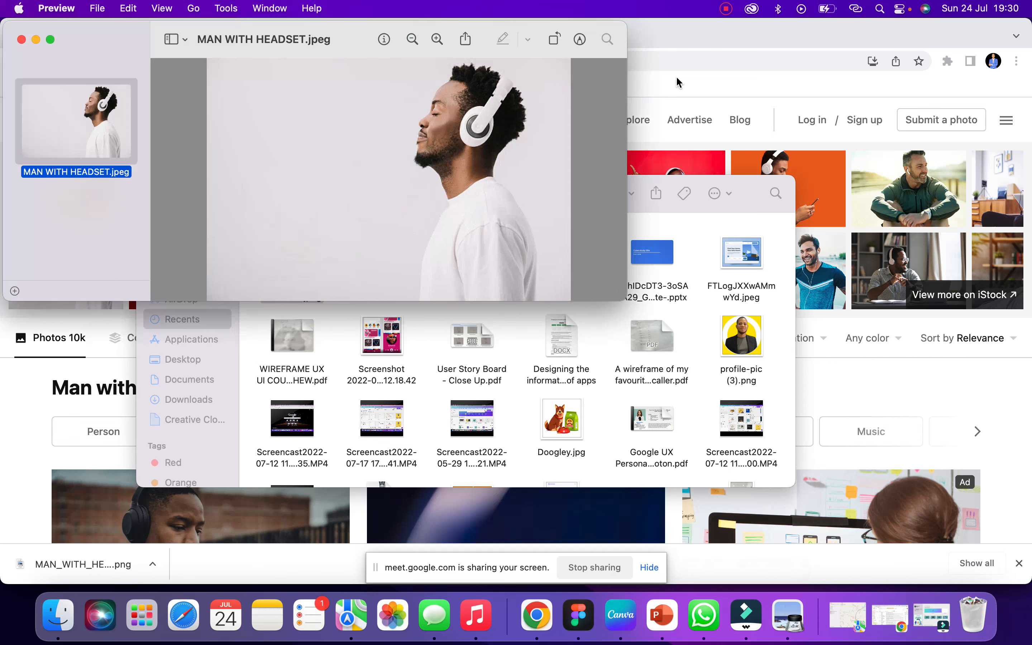
left_click(676, 66)
left_click(668, 66)
left_click(788, 614)
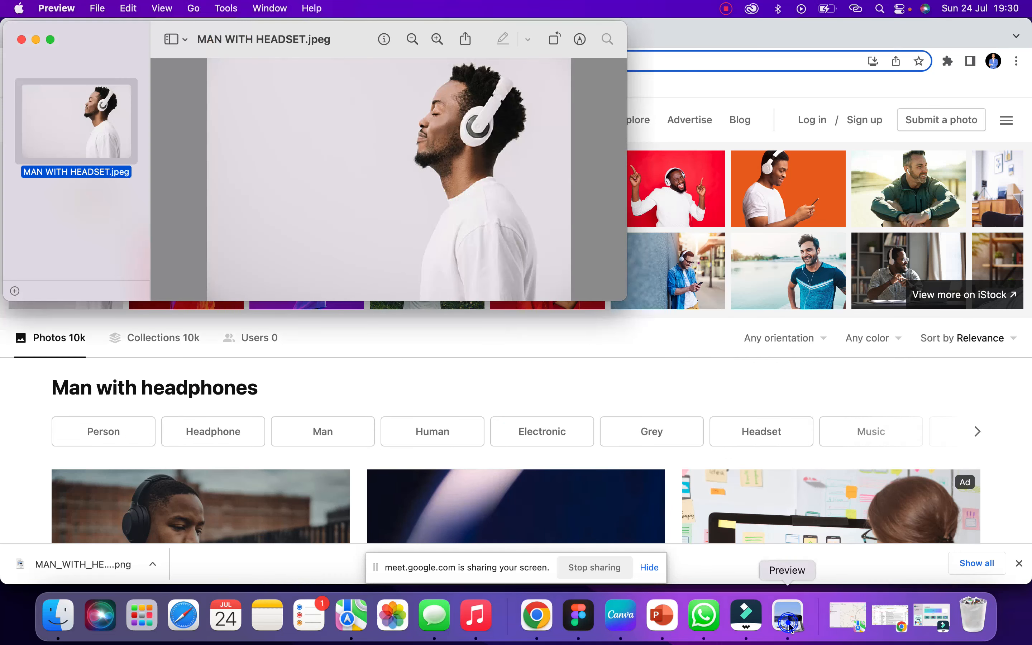
- View the saved headphones photo full screen, exit full screen, and return to the browser
left_click(51, 40)
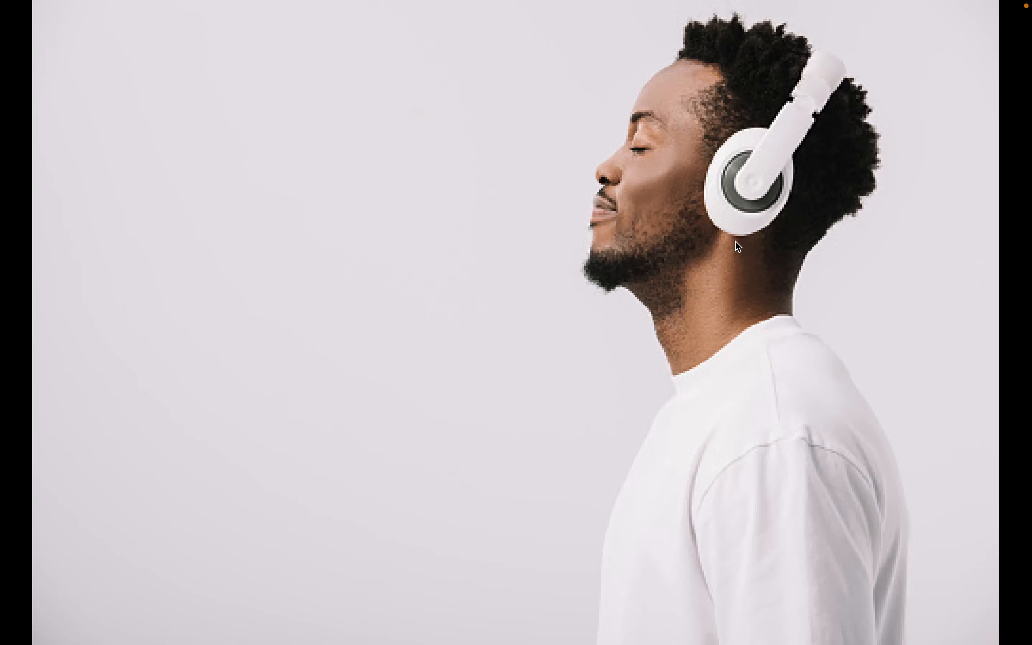
key("Escape")
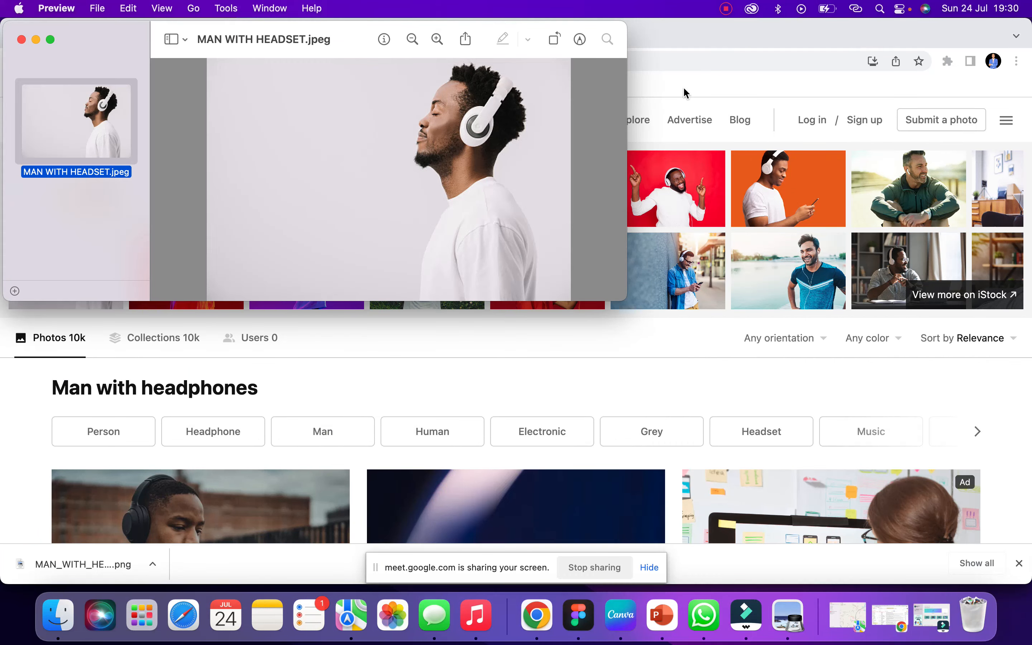
left_click(696, 70)
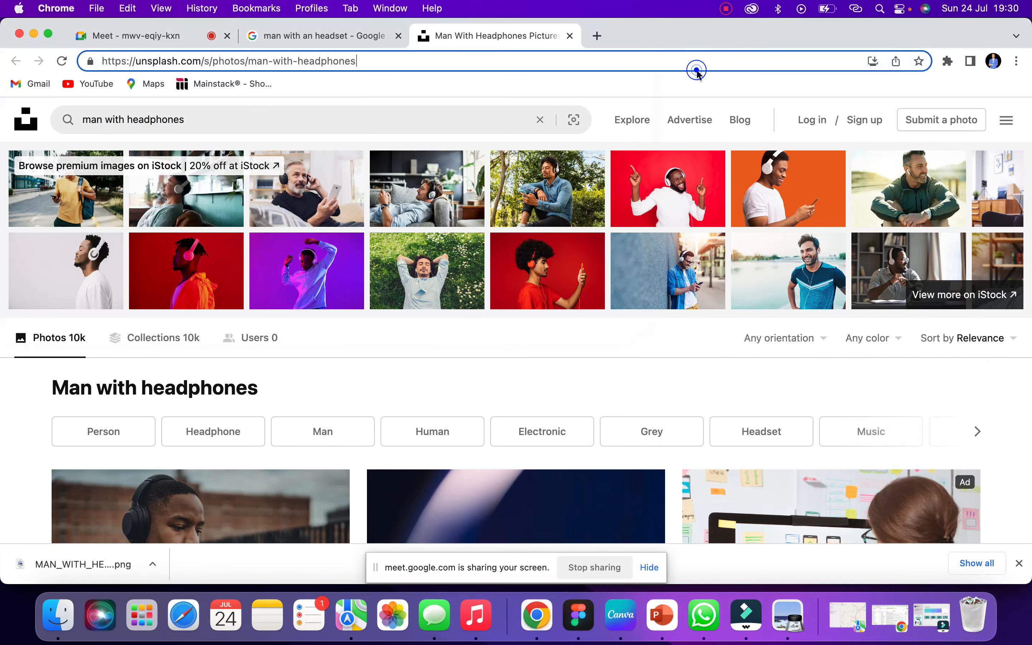
- Open the remove.bg website in a new browser tab
left_click(597, 36)
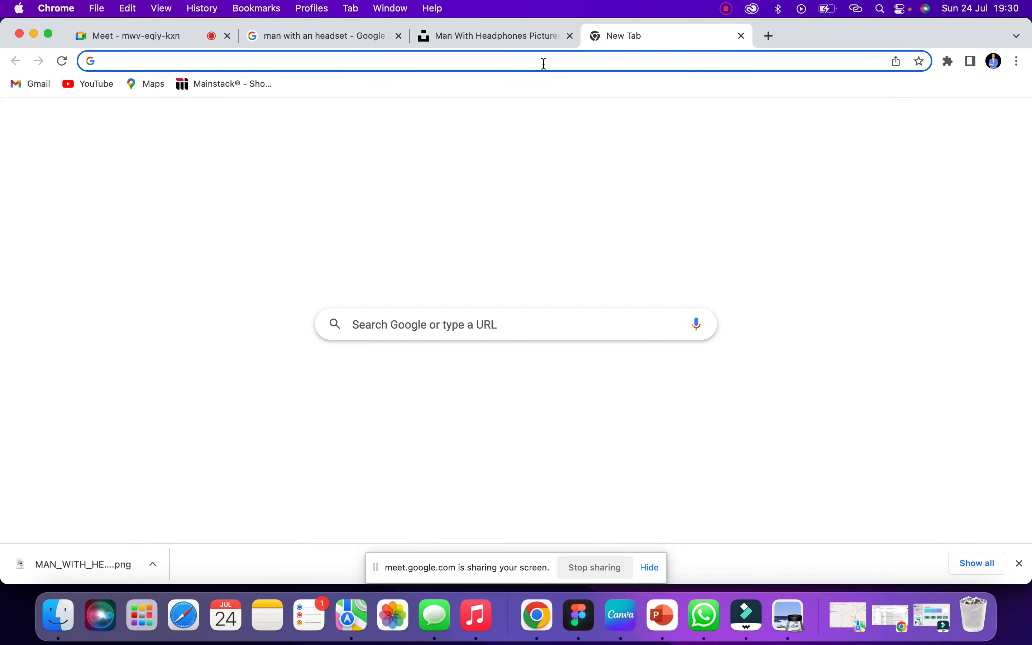
type("remov")
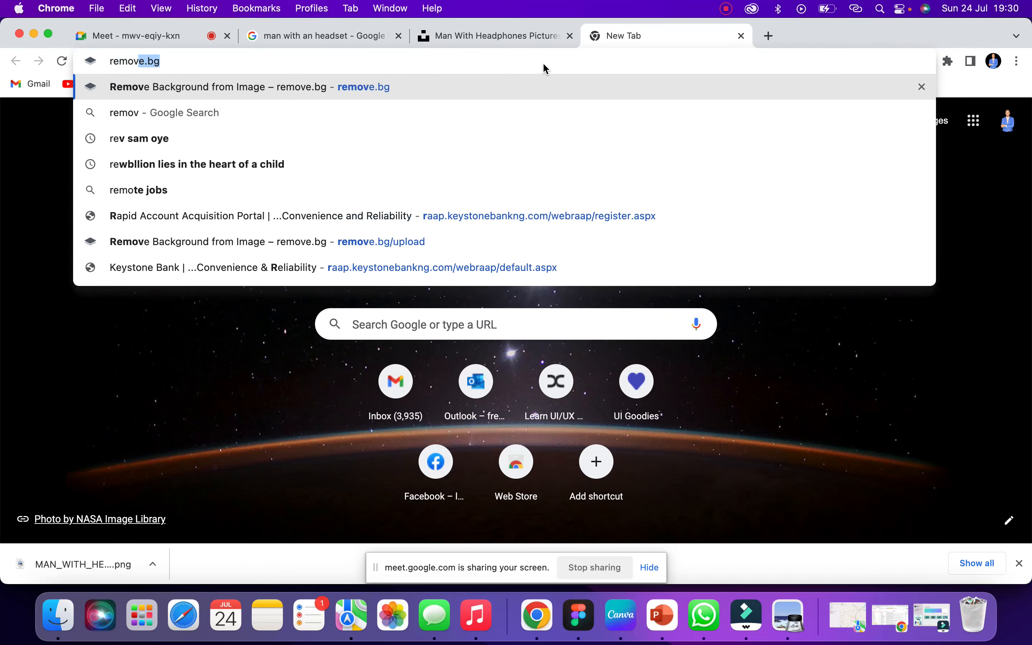
type("e.bg")
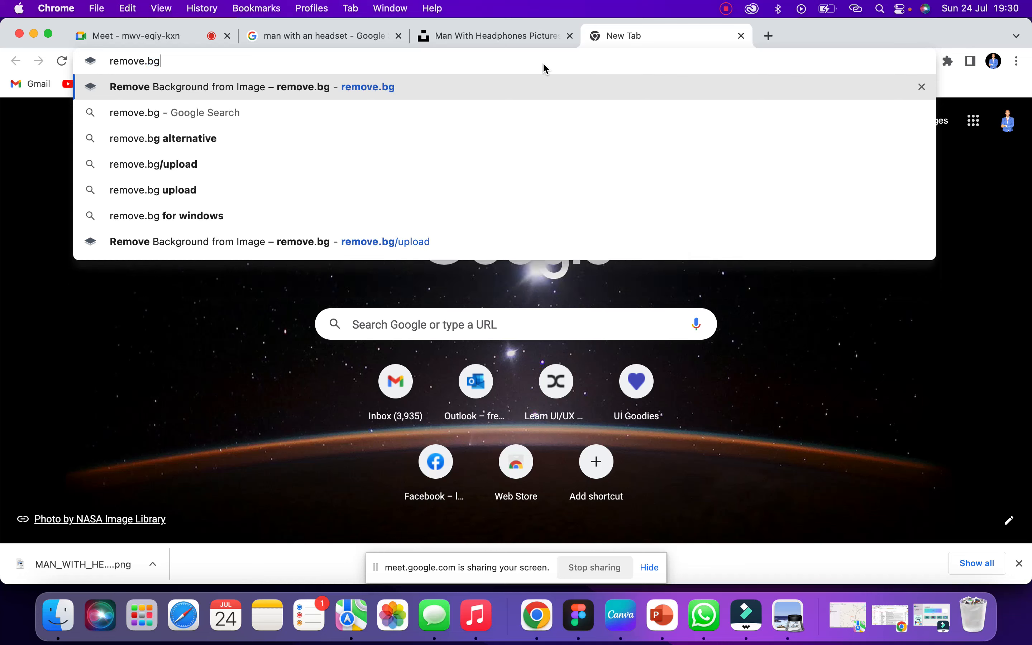
key("Return")
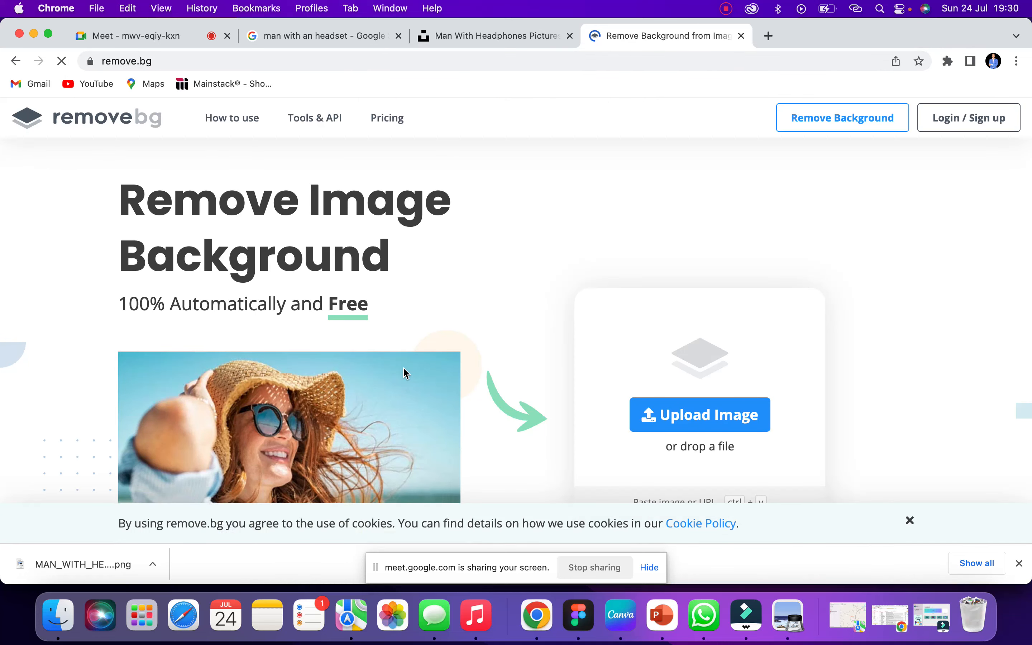
- Upload MAN WITH HEADSET.jpeg to remove.bg to strip its background
scroll(406, 372, "down", 3)
left_click(715, 324)
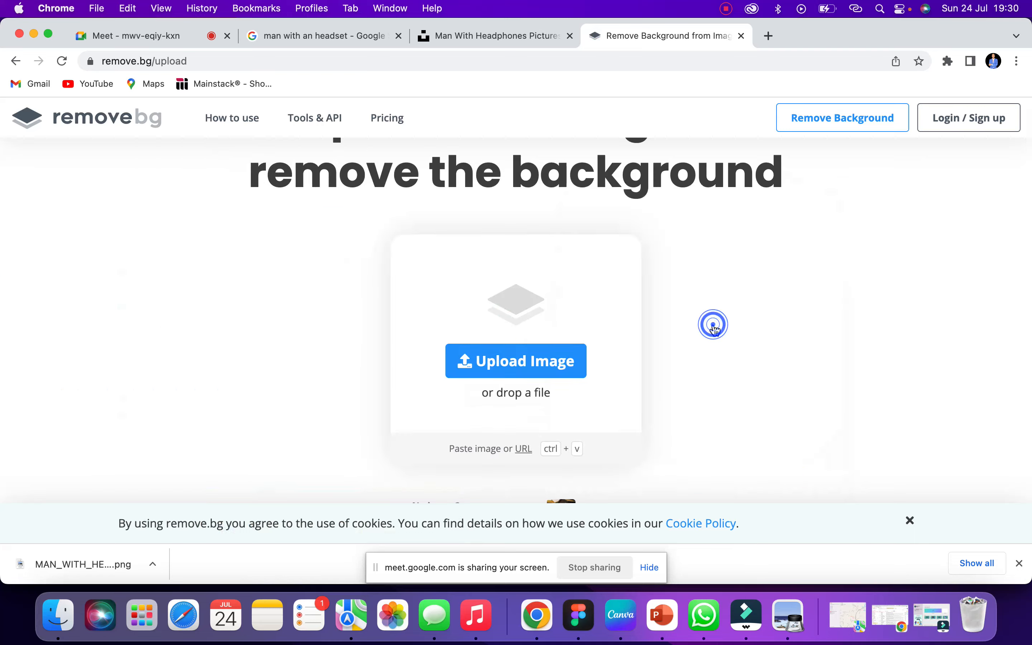
left_click(467, 212)
double_click(467, 212)
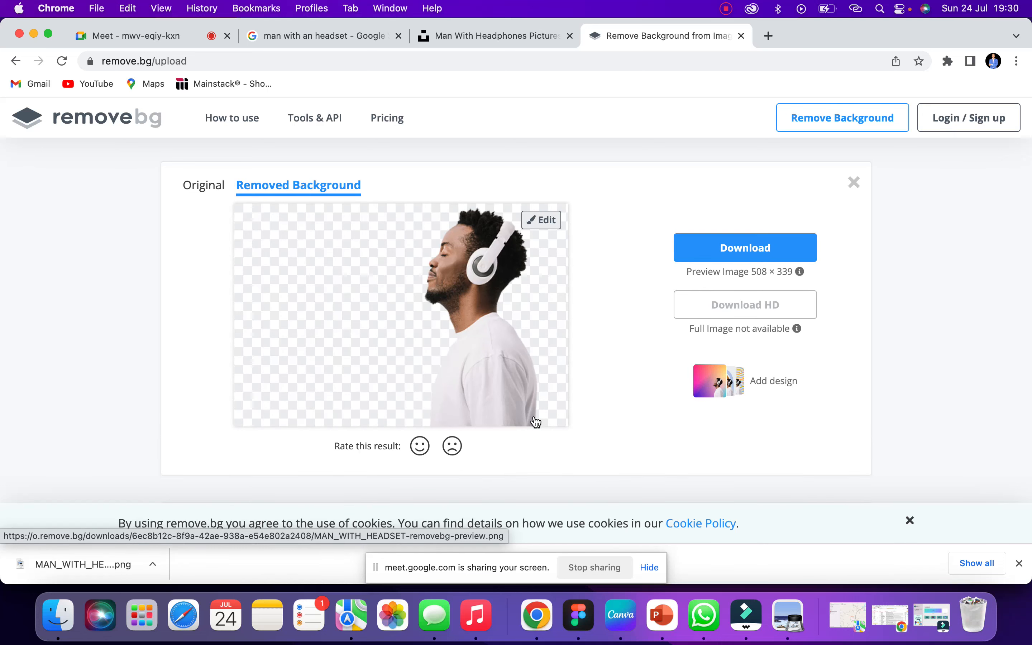
- Download the background-free PNG and open it below the original photo in Preview for comparison
left_click(754, 255)
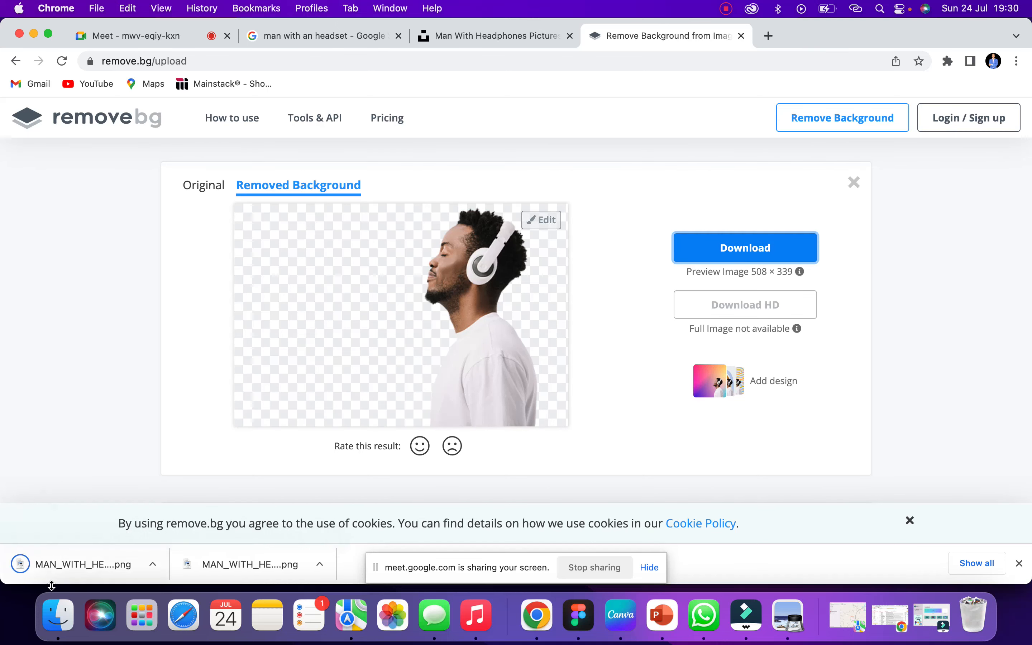
left_click(112, 579)
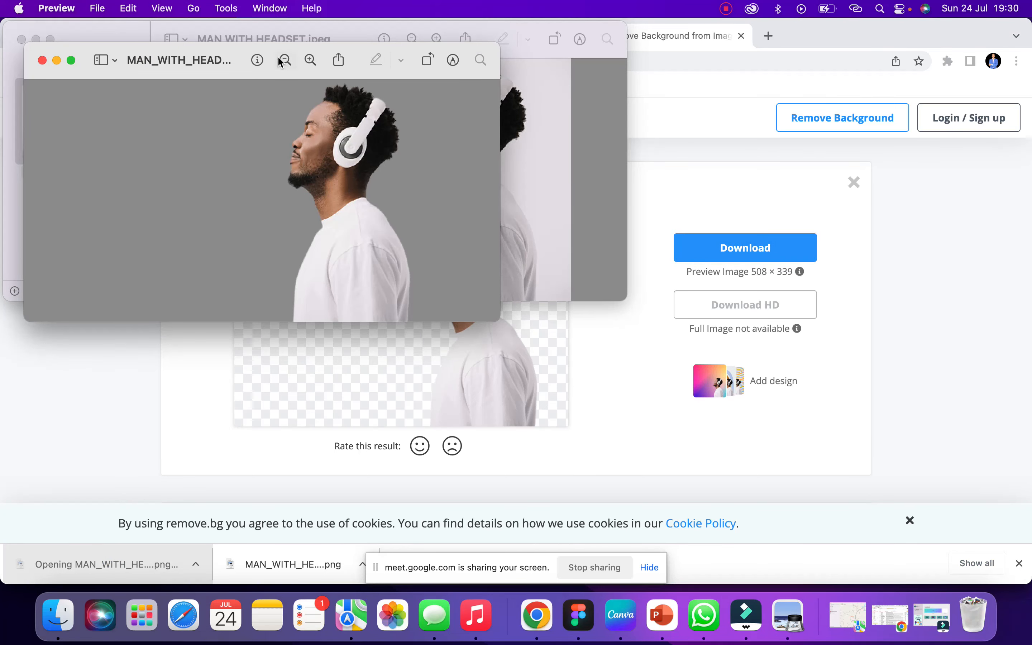
left_click_drag(245, 61, 361, 298)
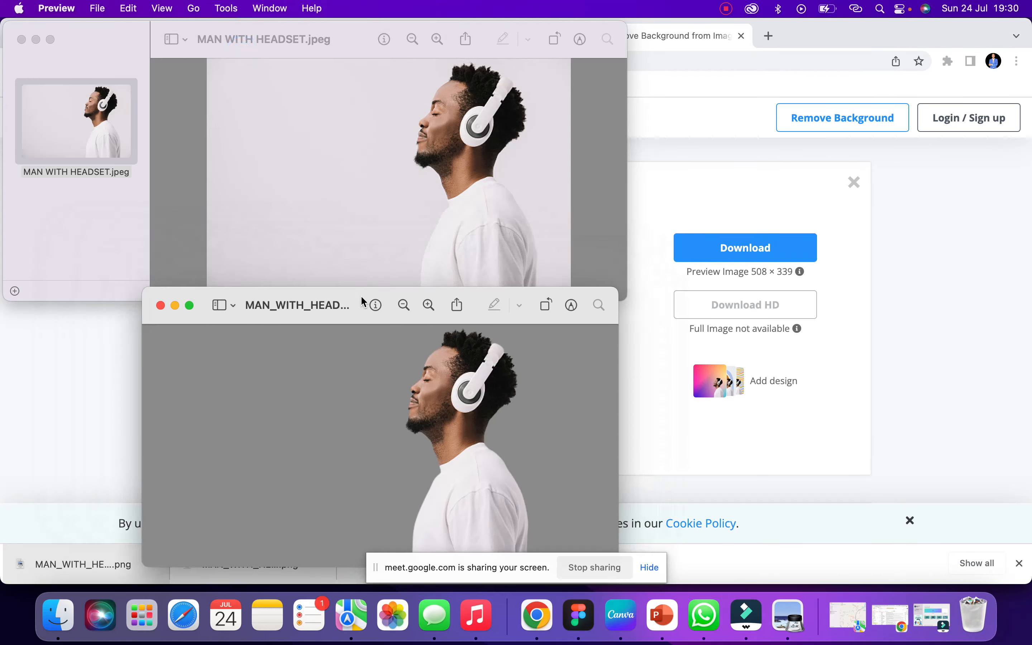
left_click(224, 304)
left_click(316, 237)
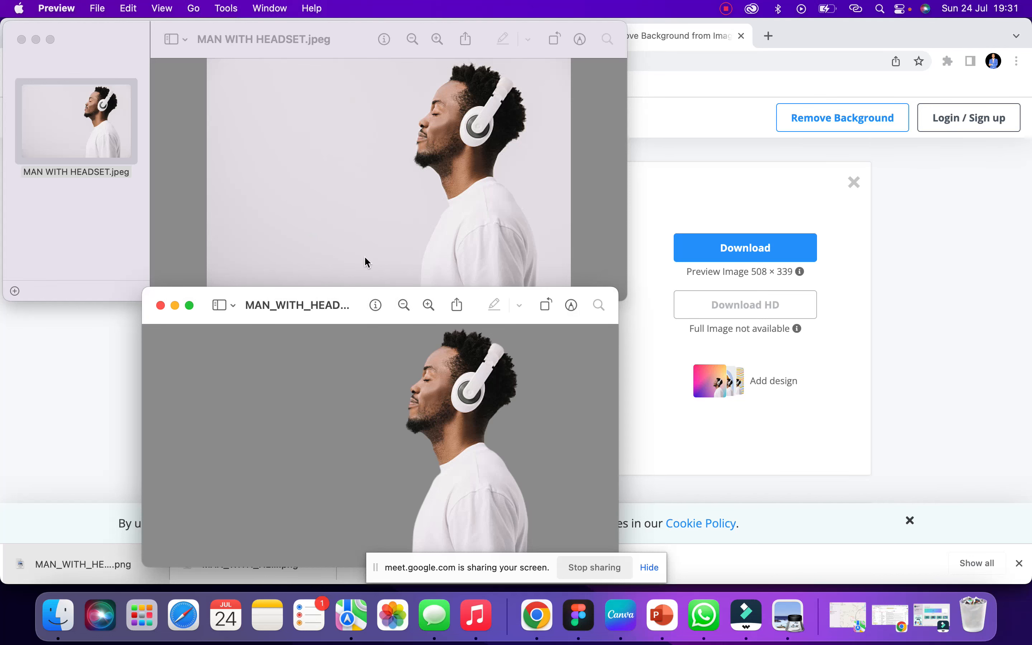
left_click(753, 196)
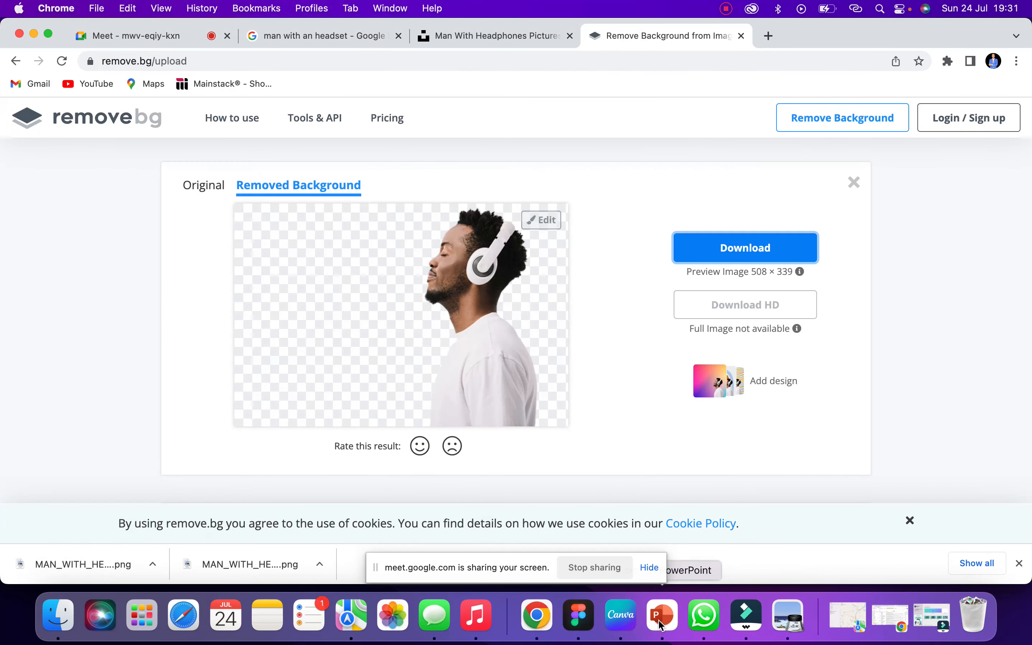
- Switch to Canva, delete the headphones photo from page 2's red footer, and undo the deletion
left_click(624, 618)
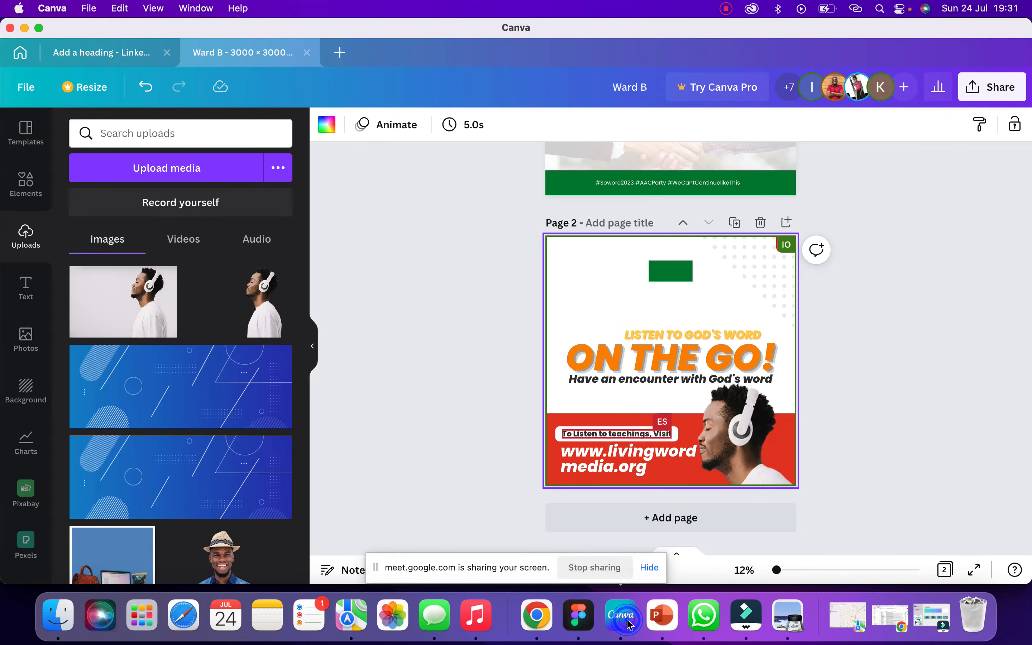
left_click(873, 386)
left_click(738, 448)
left_click(737, 441)
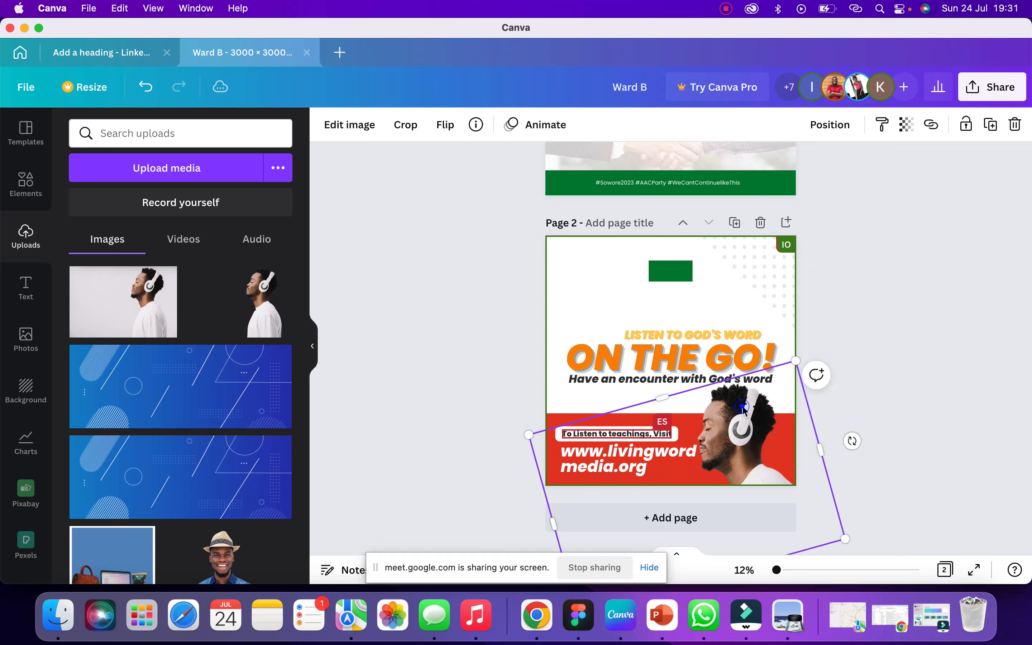
key("Delete")
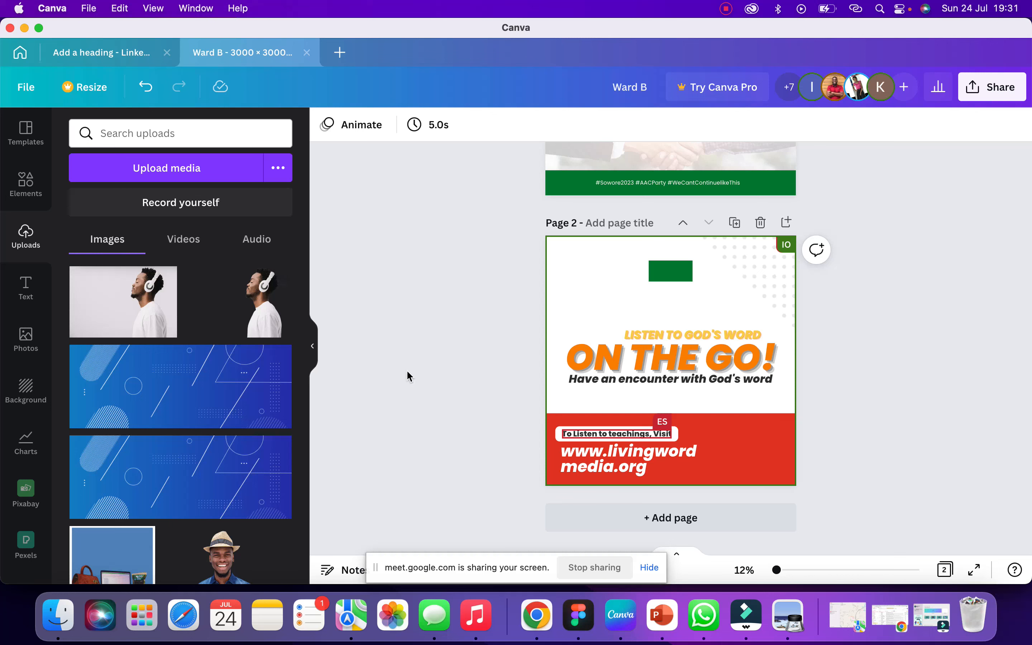
key("super+z")
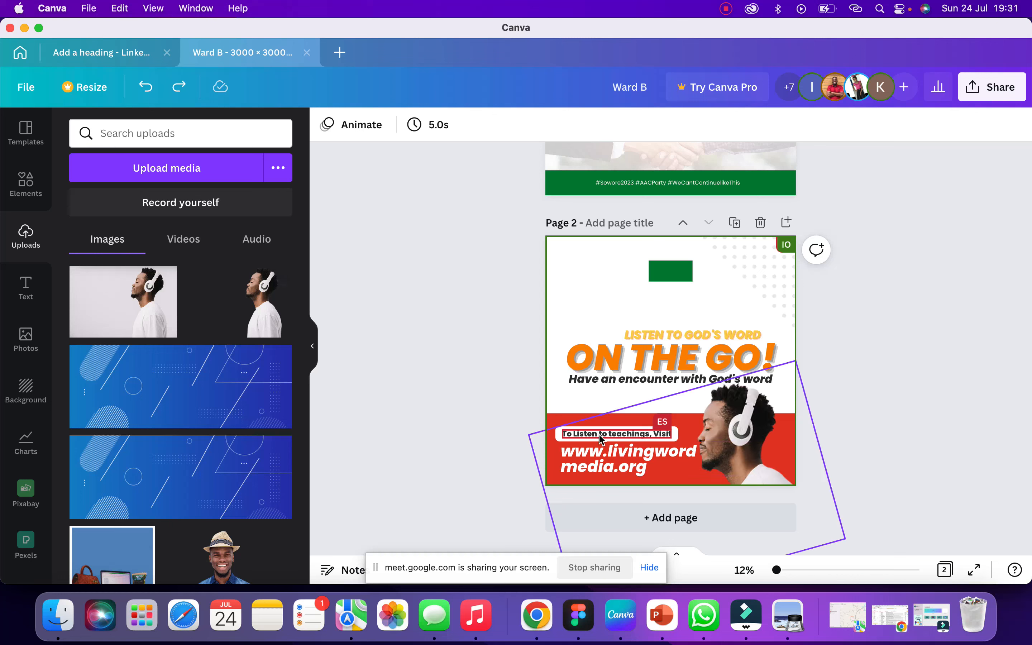
- Add the original and the background-free headphones uploads to page 2 one after the other, deleting each again
left_click(121, 302)
left_click_drag(602, 313, 441, 194)
key("Delete")
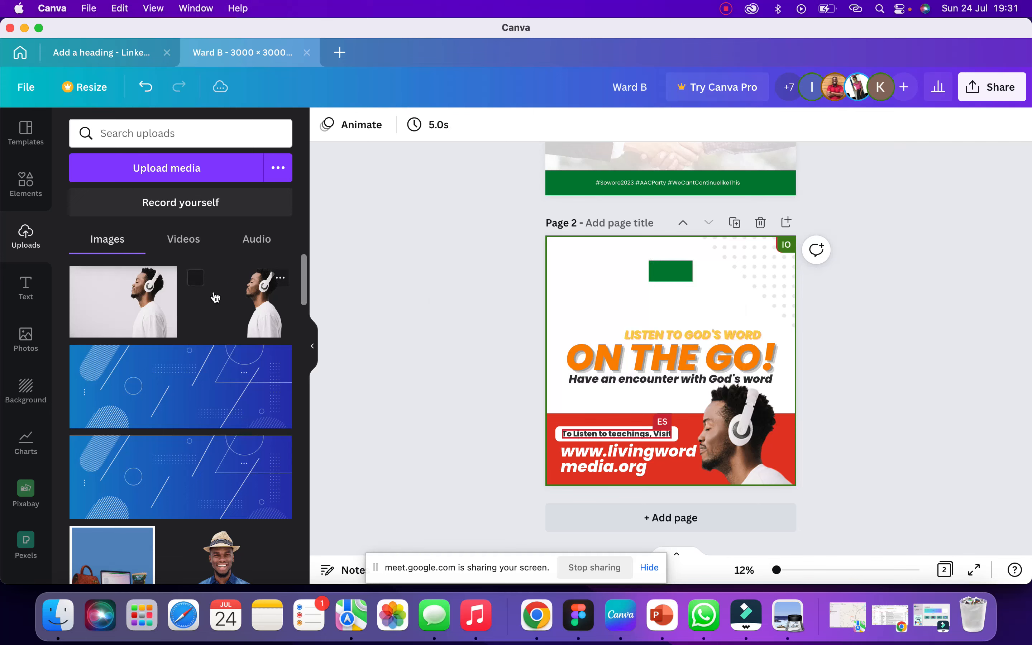
left_click(216, 298)
left_click(611, 291)
left_click_drag(611, 290, 534, 274)
key("Delete")
- Switch back to Chrome and search Google Images for "saint community church logo"
left_click(538, 618)
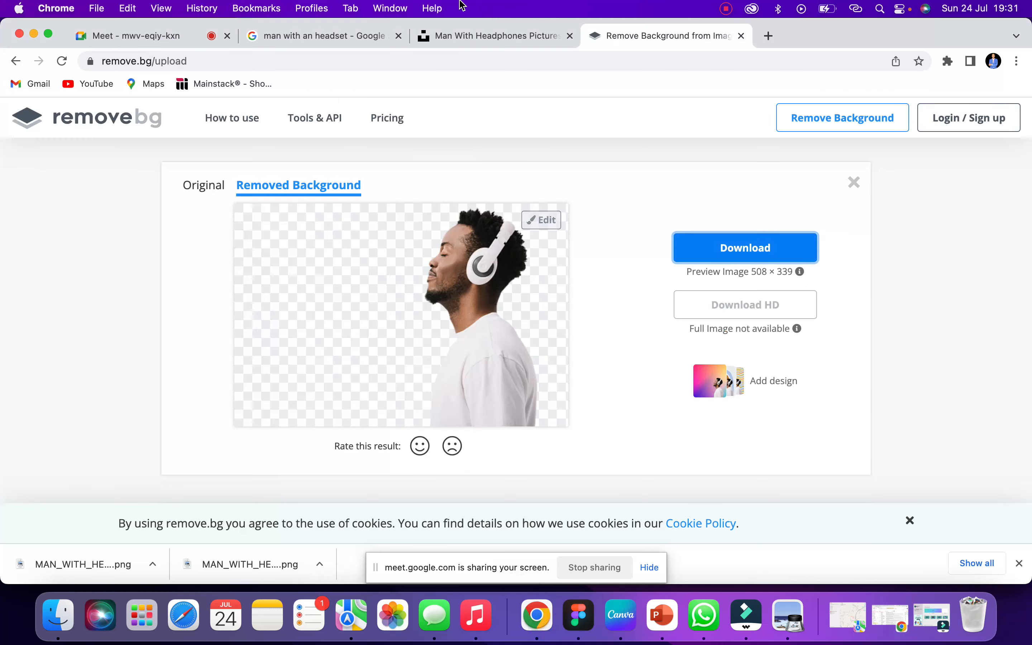
left_click(471, 35)
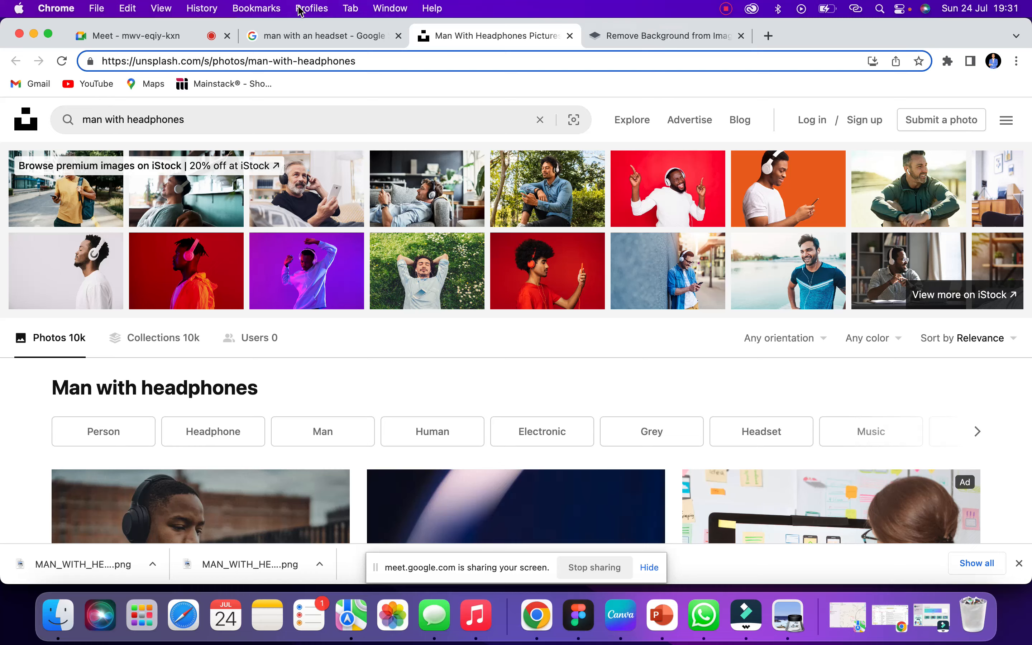
left_click(287, 35)
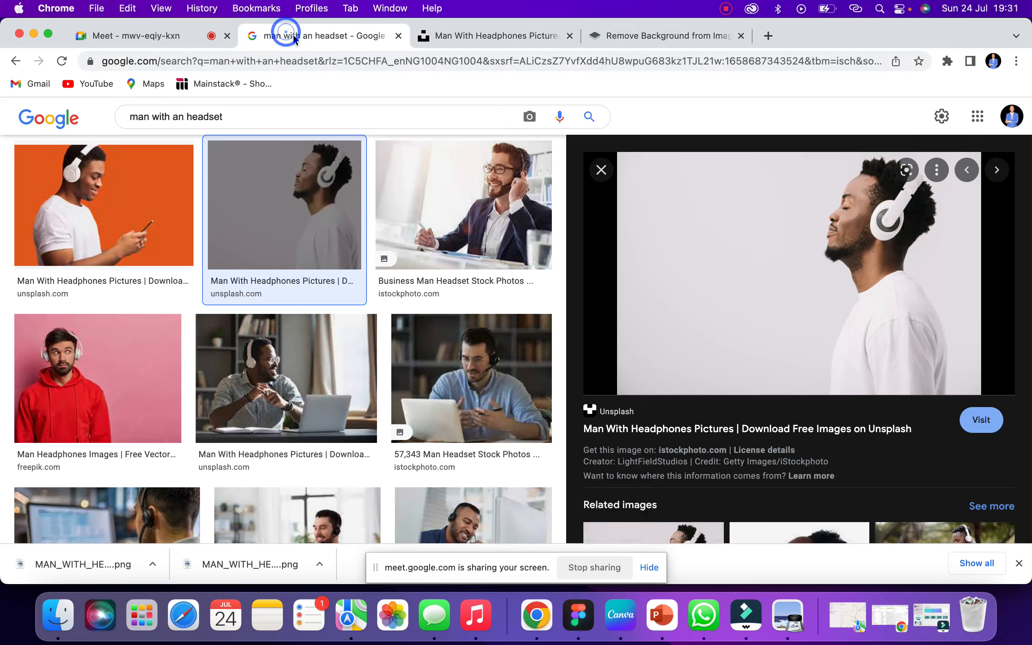
left_click(253, 116)
triple_click(249, 119)
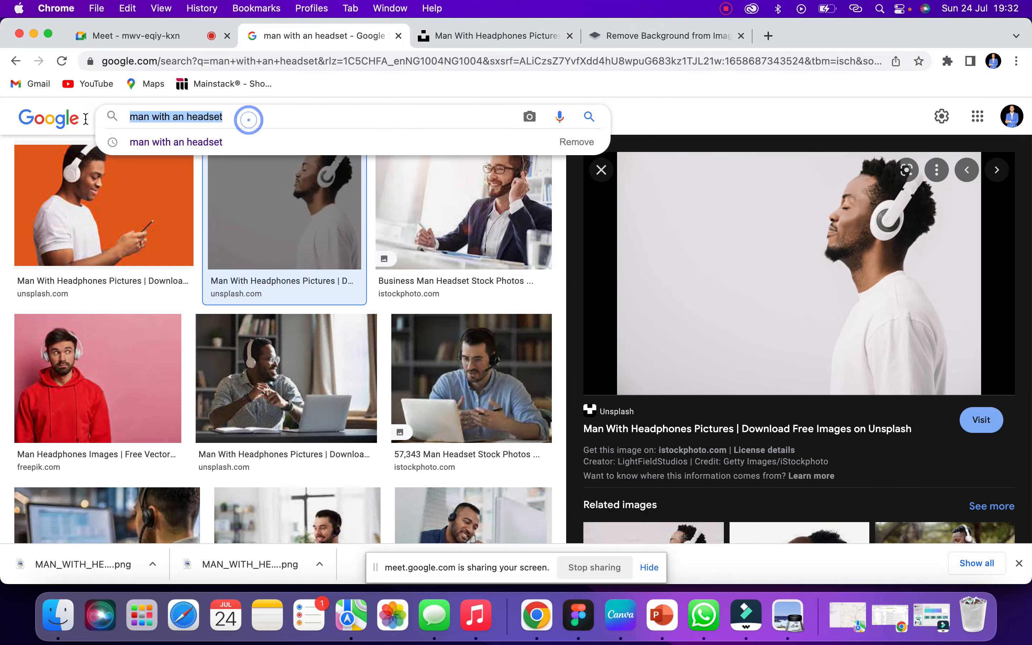
key("BackSpace")
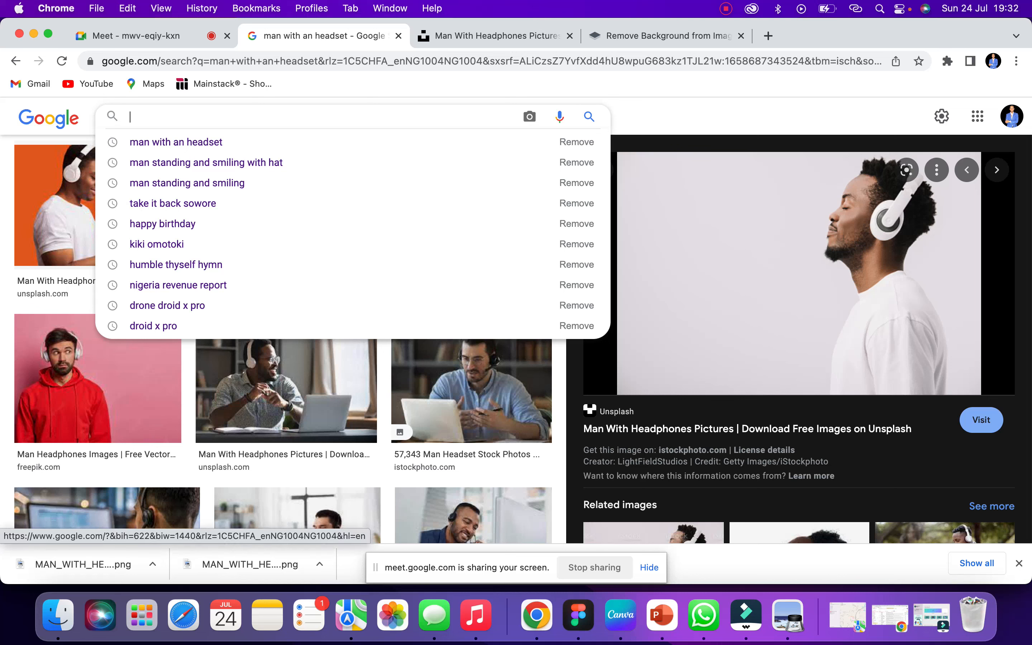
type("saint")
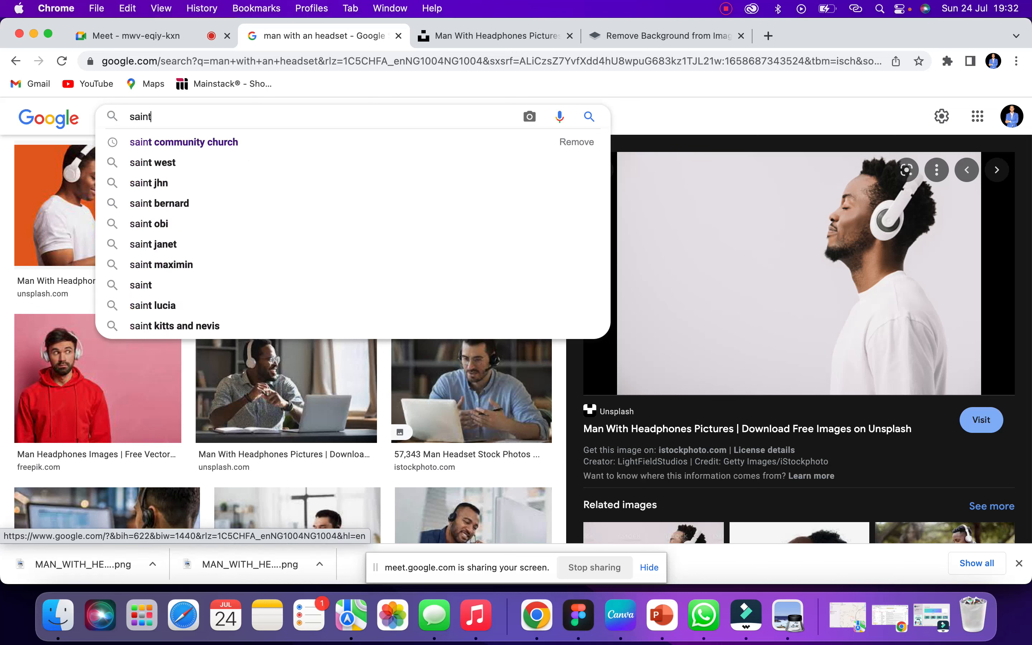
type(" c")
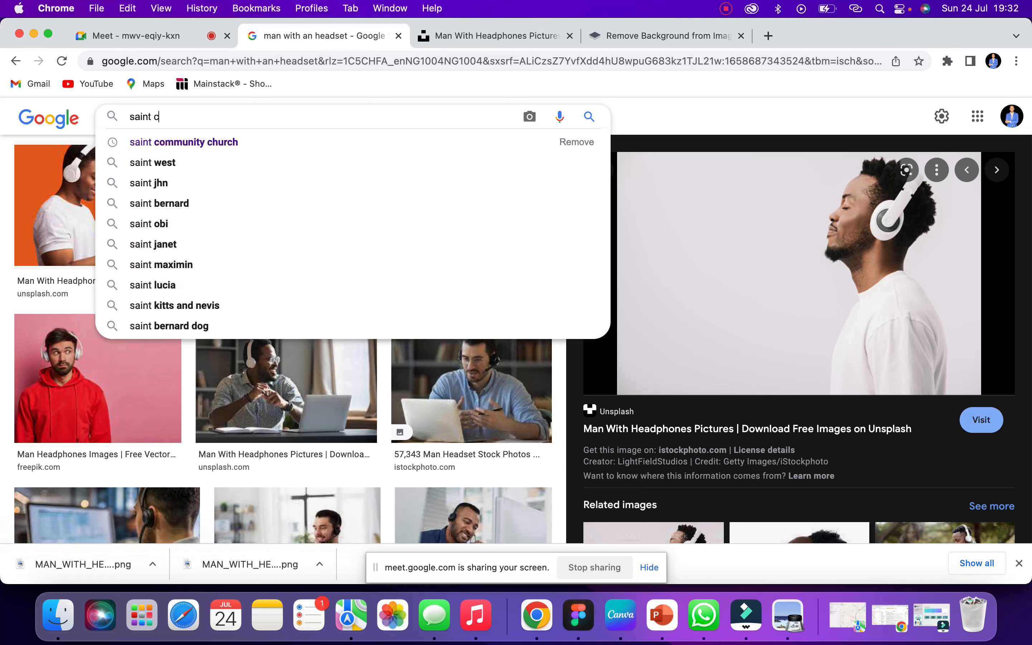
type("ommunity church ")
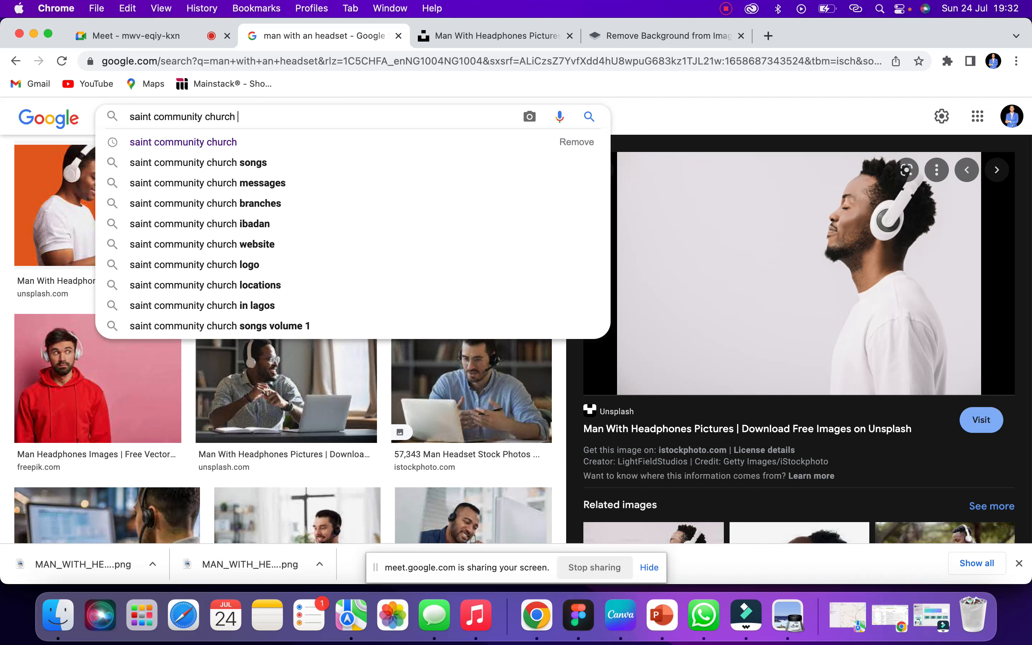
type("logo")
key("Return")
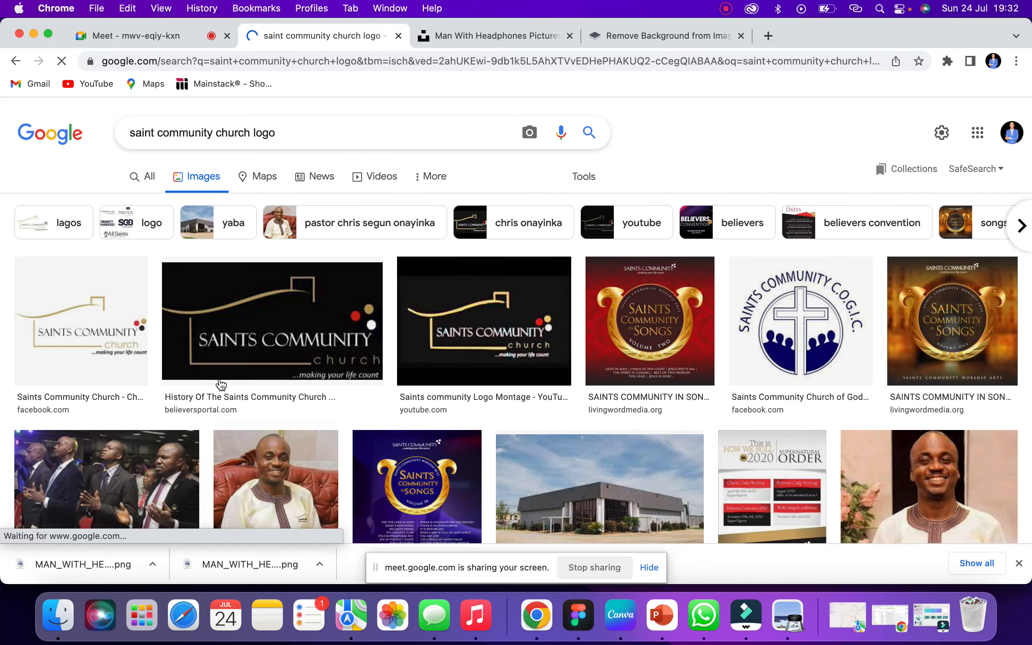
- Open the preview of the white-background Saints Community Church logo from Facebook and examine it enlarged
scroll(532, 422, "down", 2)
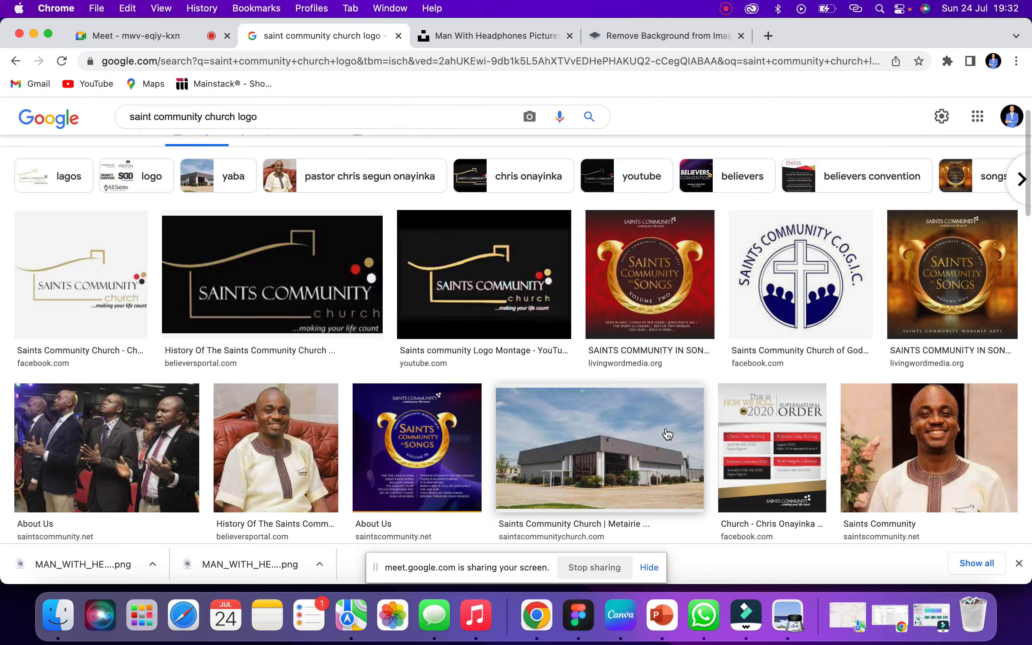
scroll(224, 369, "up", 2)
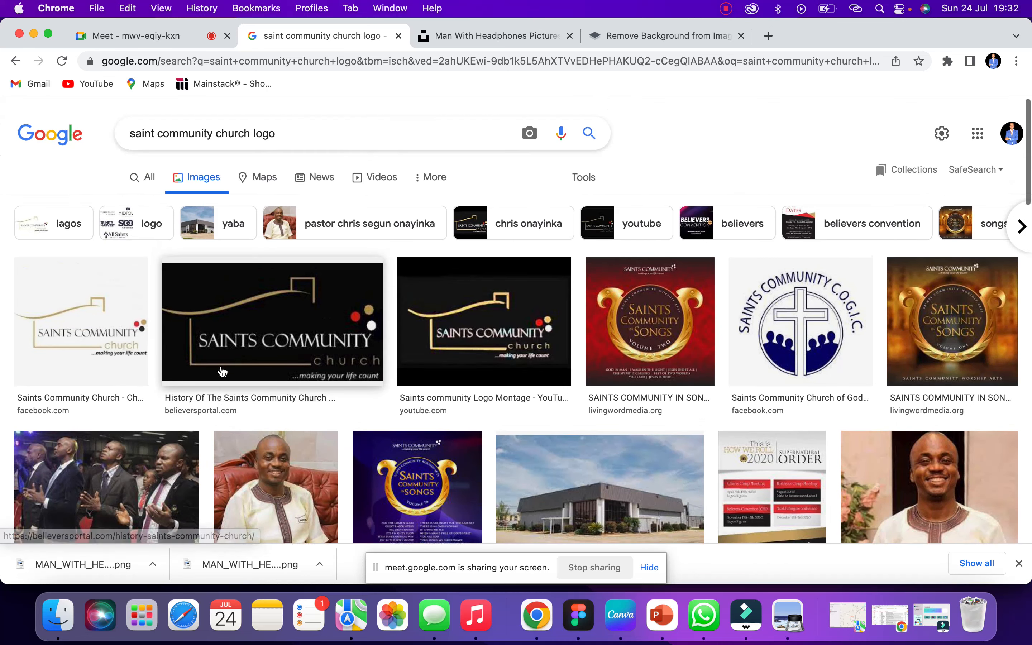
left_click(106, 316)
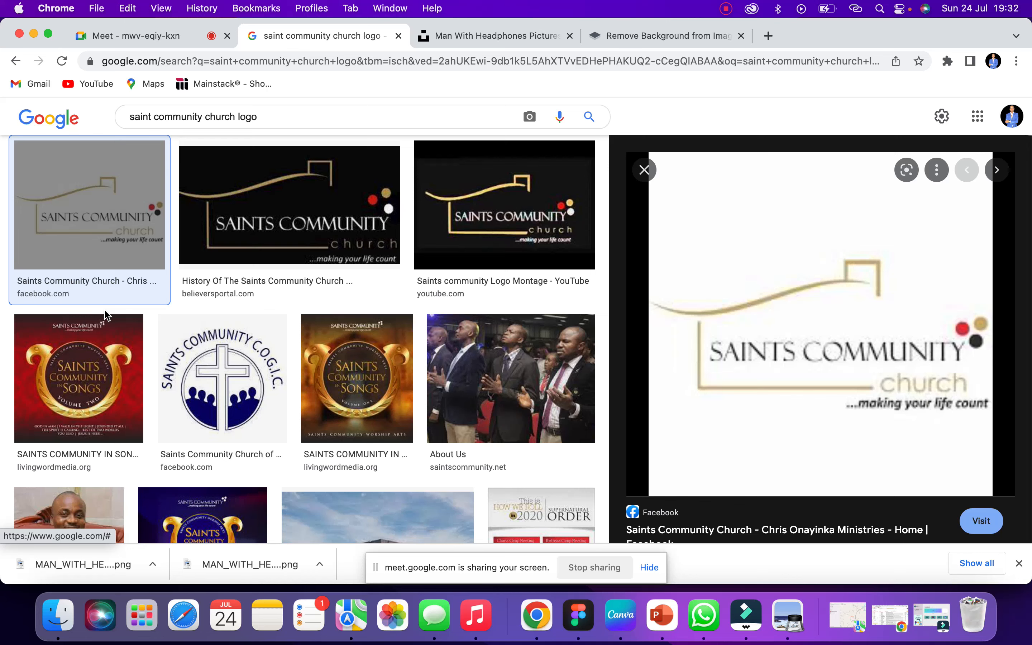
scroll(834, 340, "up", 5)
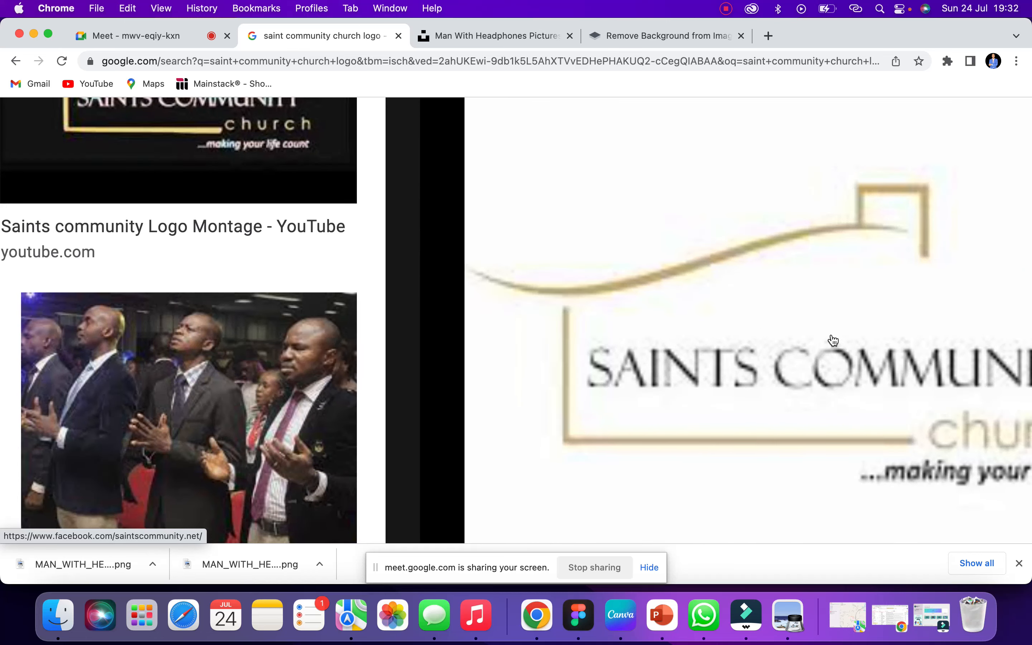
scroll(834, 340, "right", 5)
scroll(833, 340, "up", 5)
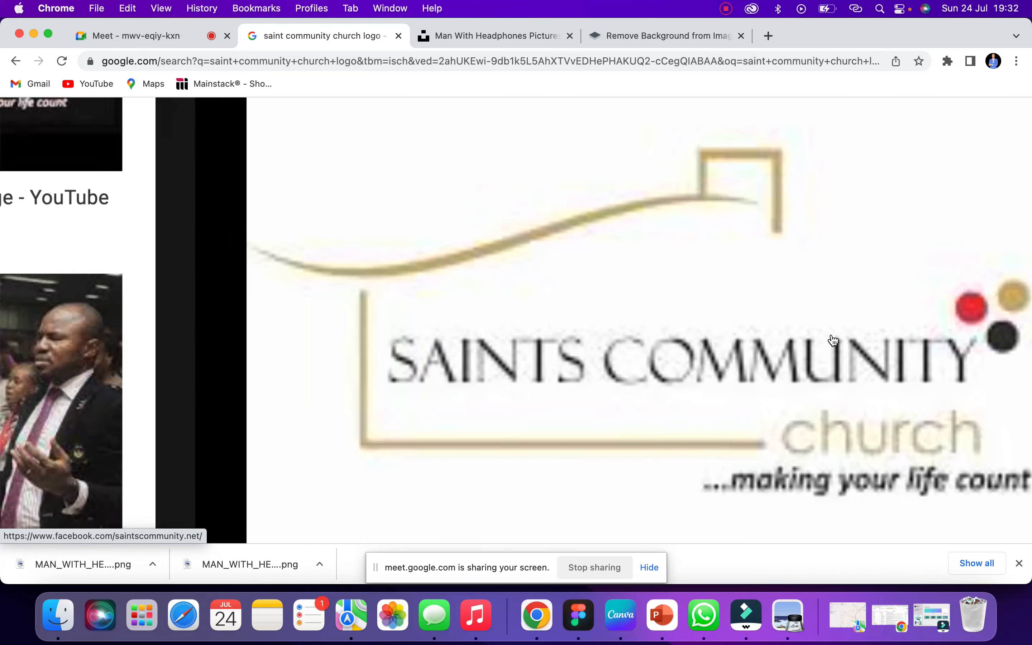
scroll(834, 340, "down", 10)
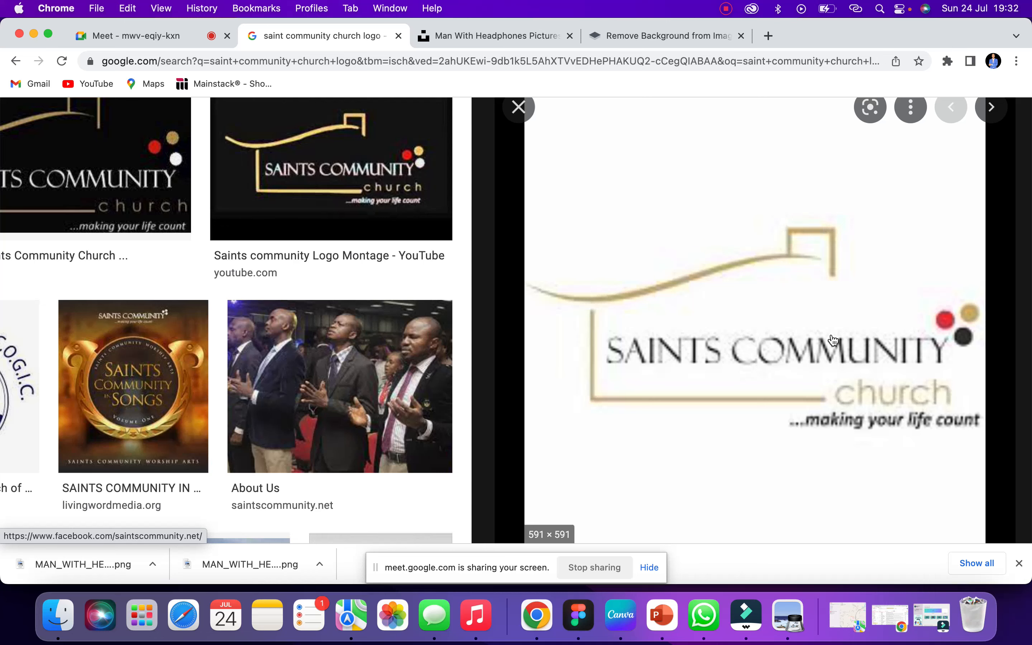
scroll(833, 340, "down", 10)
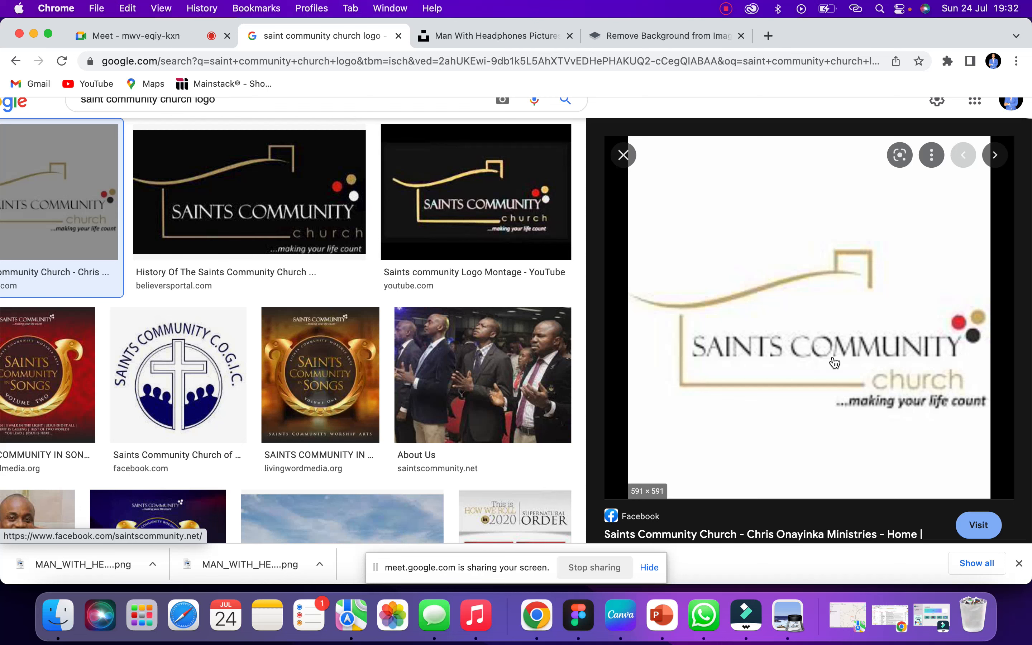
- Preview the black-background Saints Community Church logos and save the Believers Portal one to Downloads as Saints-Community-Church-1
scroll(835, 363, "down", 2)
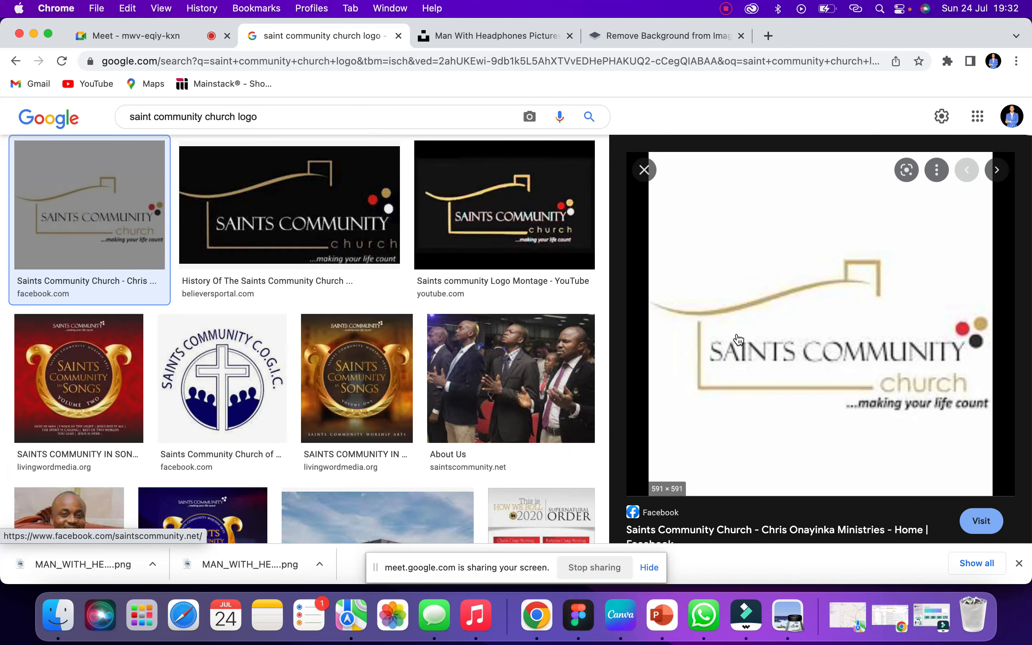
left_click(509, 219)
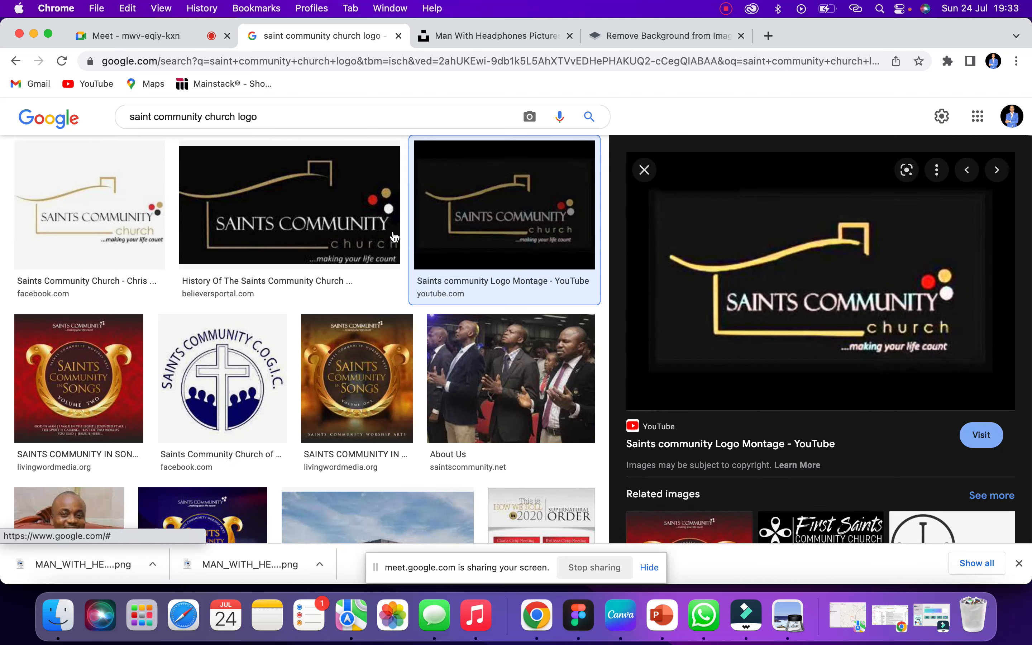
left_click(254, 217)
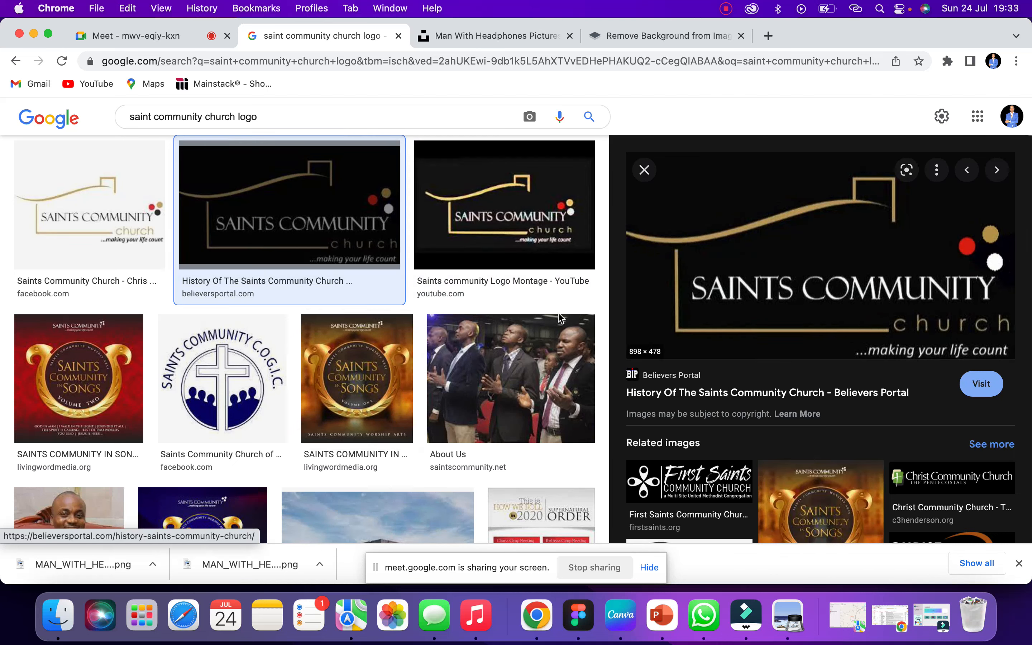
right_click(845, 229)
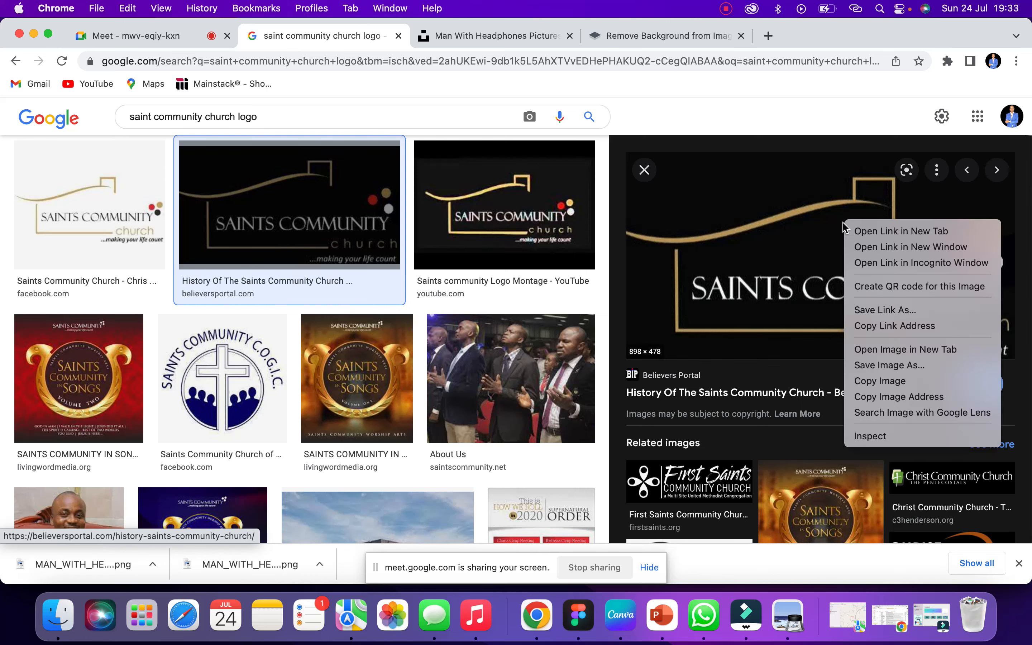
left_click(893, 365)
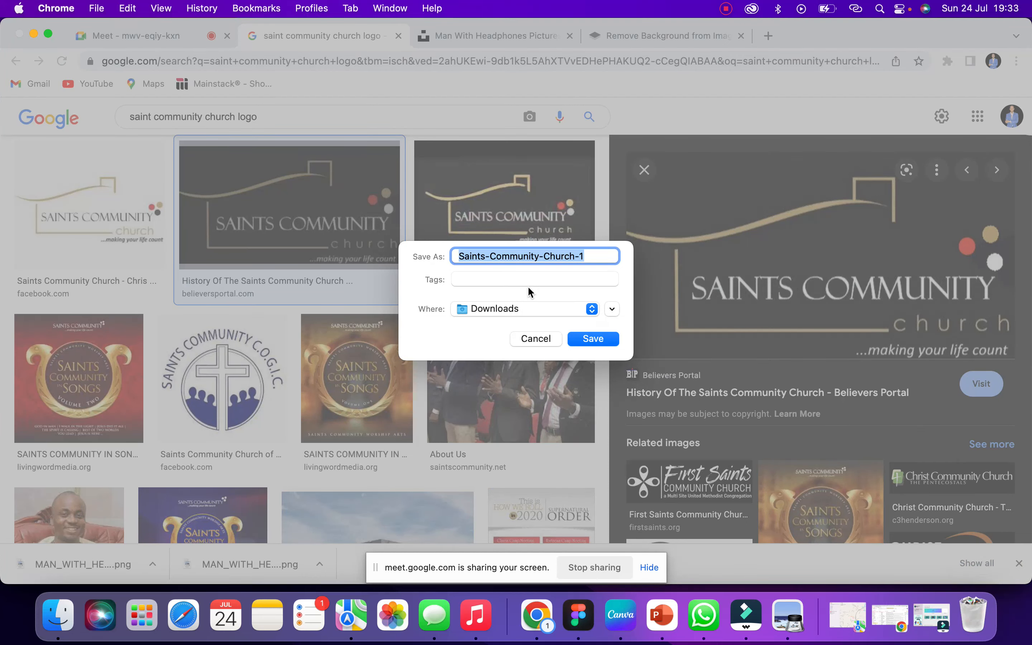
left_click(587, 339)
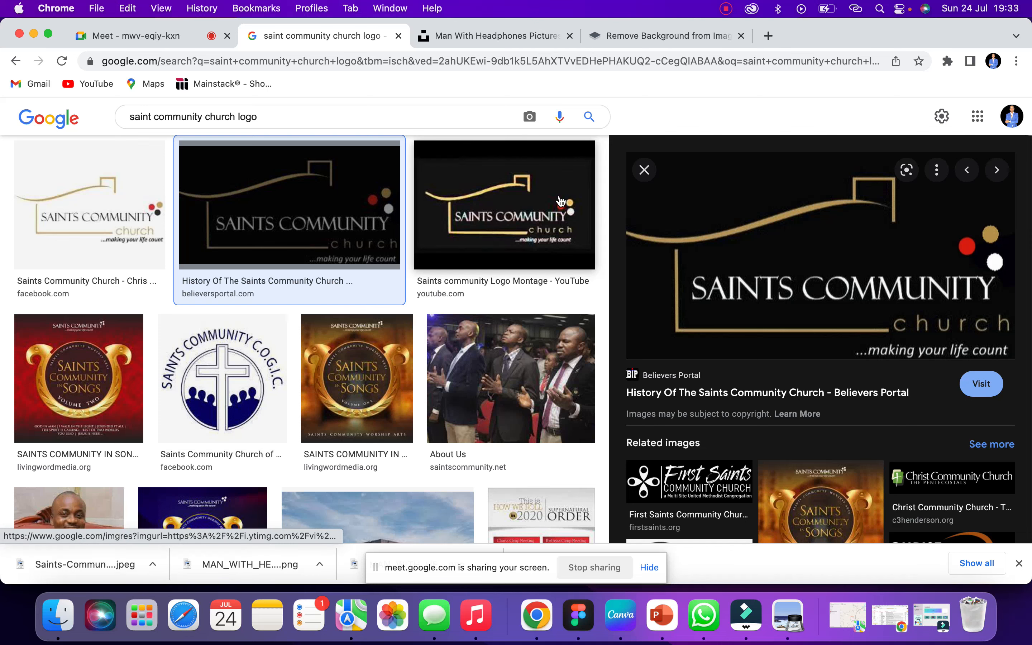
- Check the downloaded logo file, then upload Saints-Community-Church-1.jpeg to remove.bg to strip its black background
left_click(680, 36)
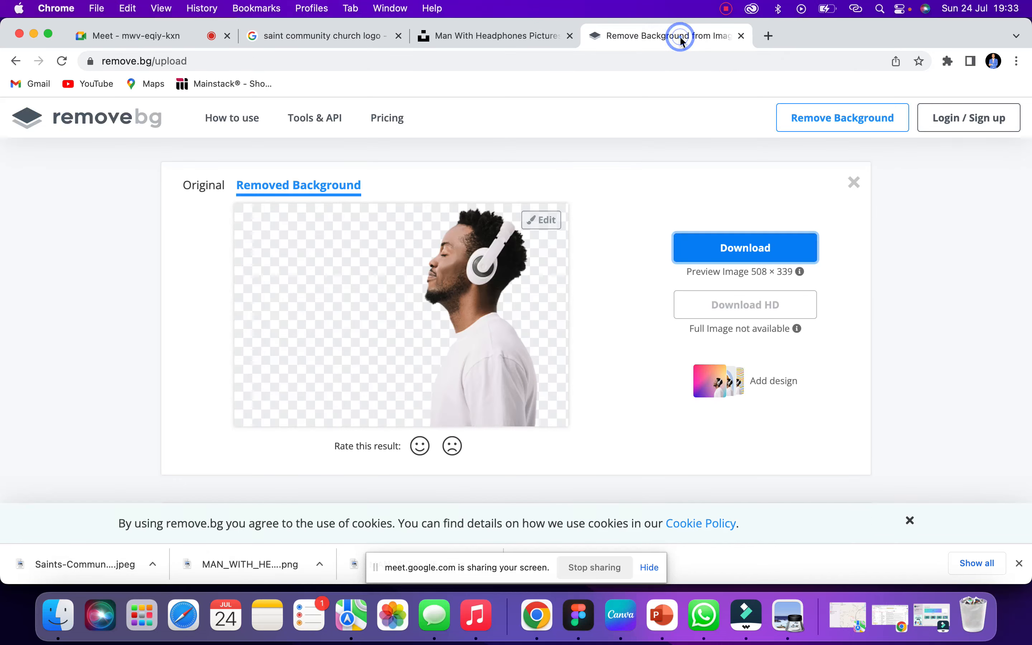
left_click(70, 564)
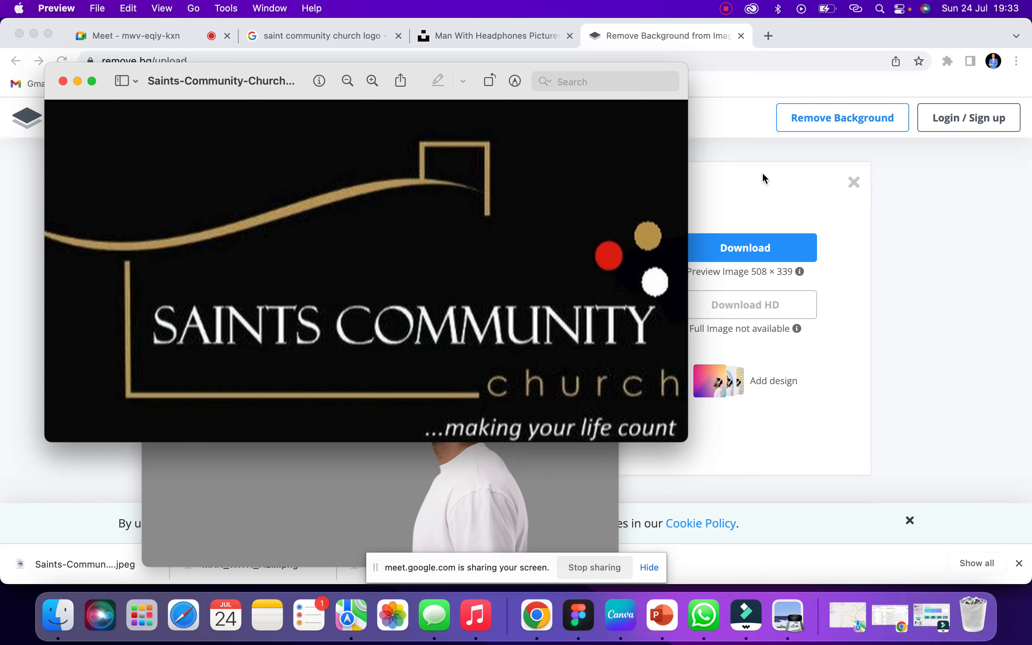
left_click(728, 140)
scroll(662, 198, "up", 3)
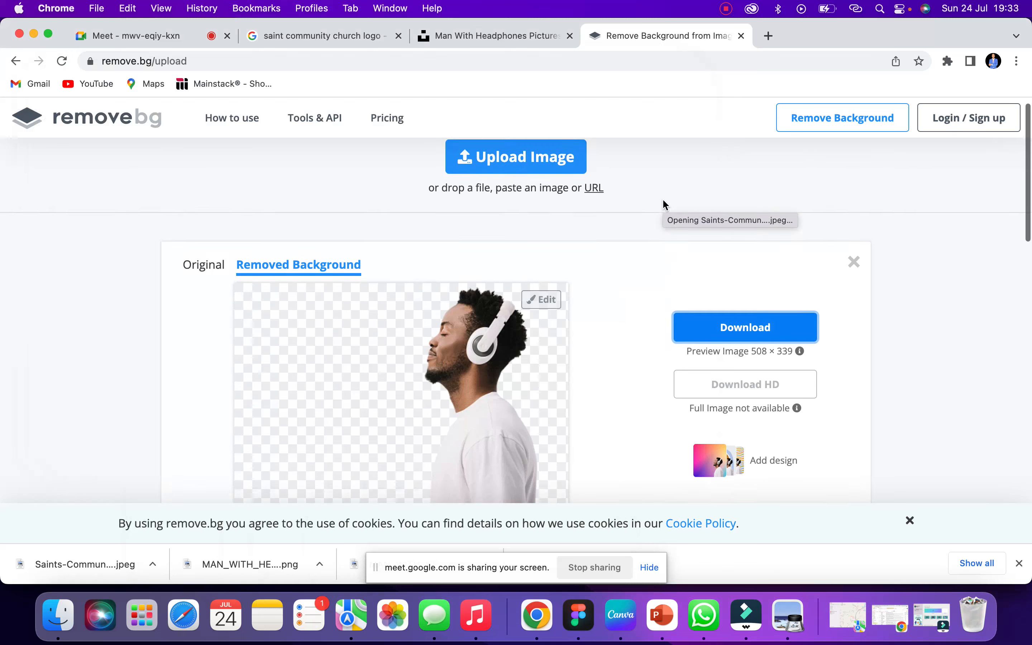
left_click(501, 181)
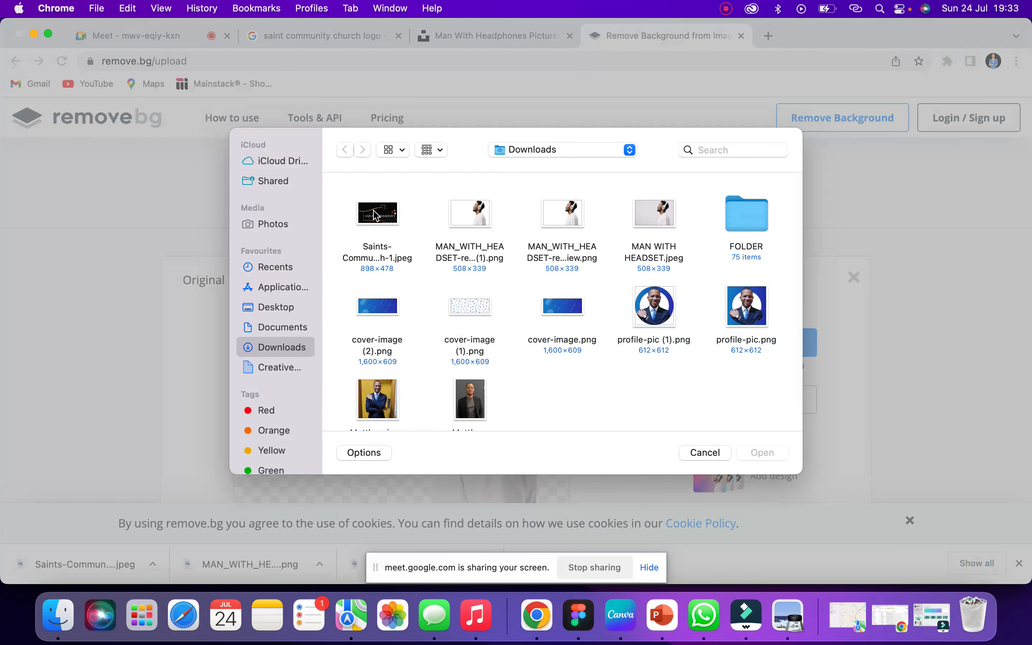
double_click(374, 215)
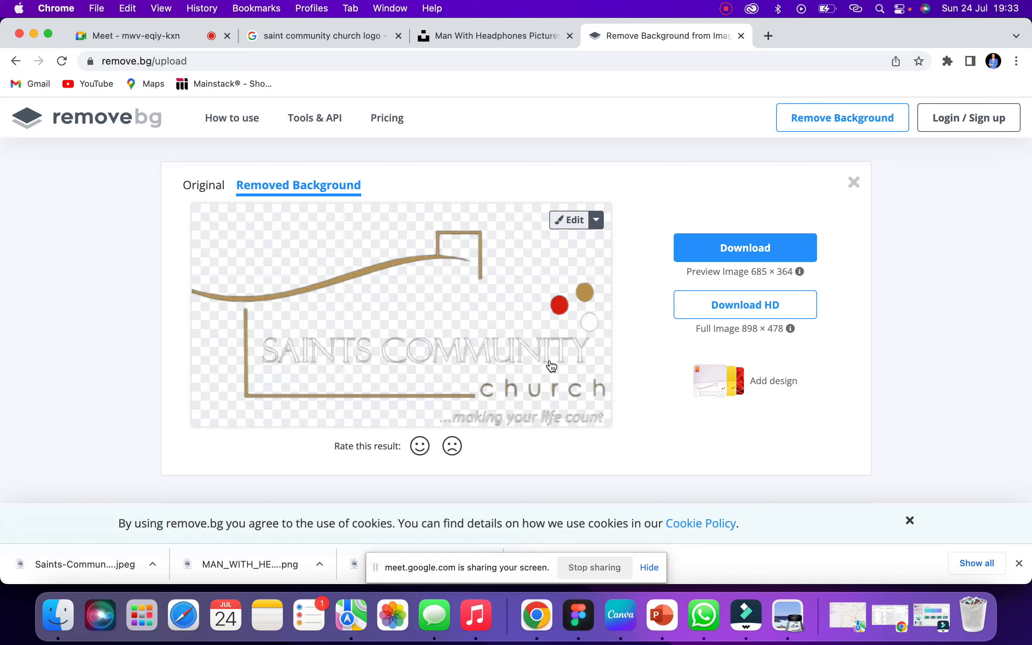
- Look over the cut-out church logo in remove.bg and download its preview-size 685 × 364 version
left_click(599, 215)
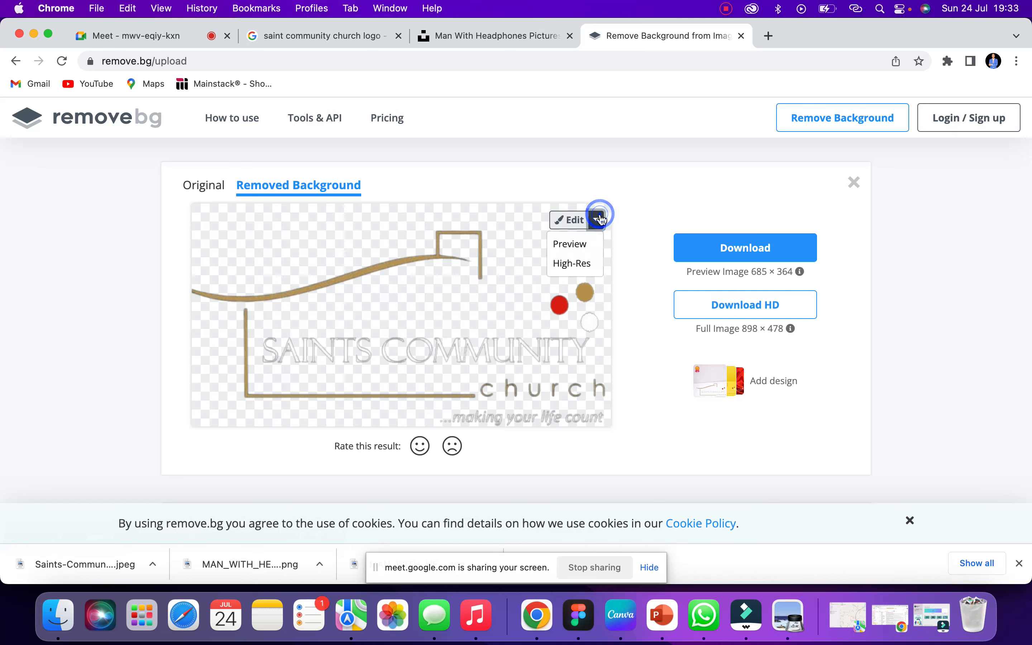
left_click(598, 216)
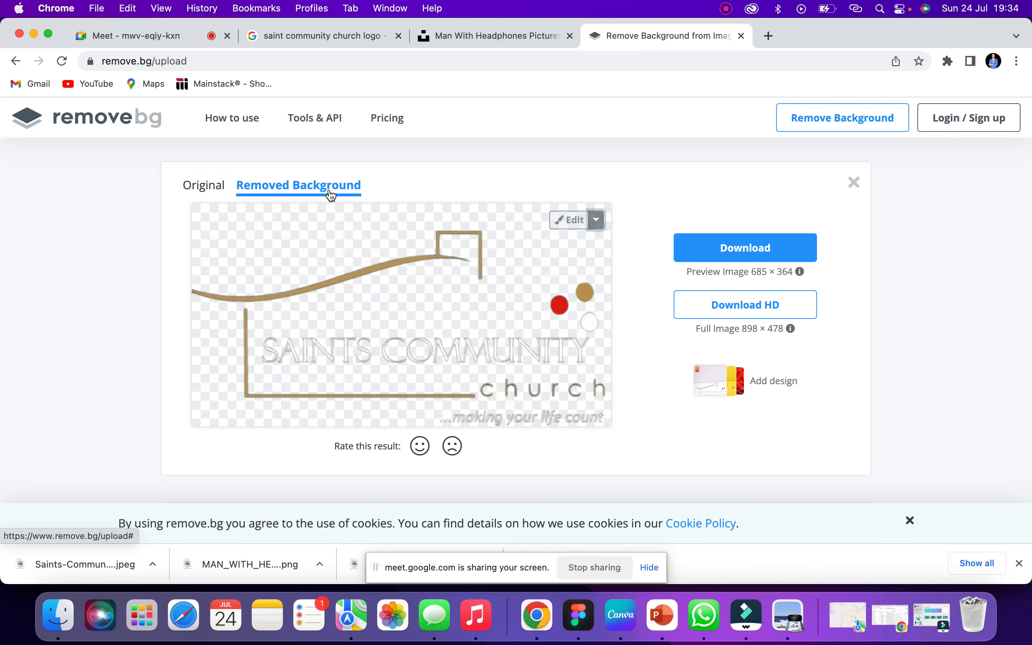
scroll(387, 329, "down", 1)
scroll(390, 334, "down", 2)
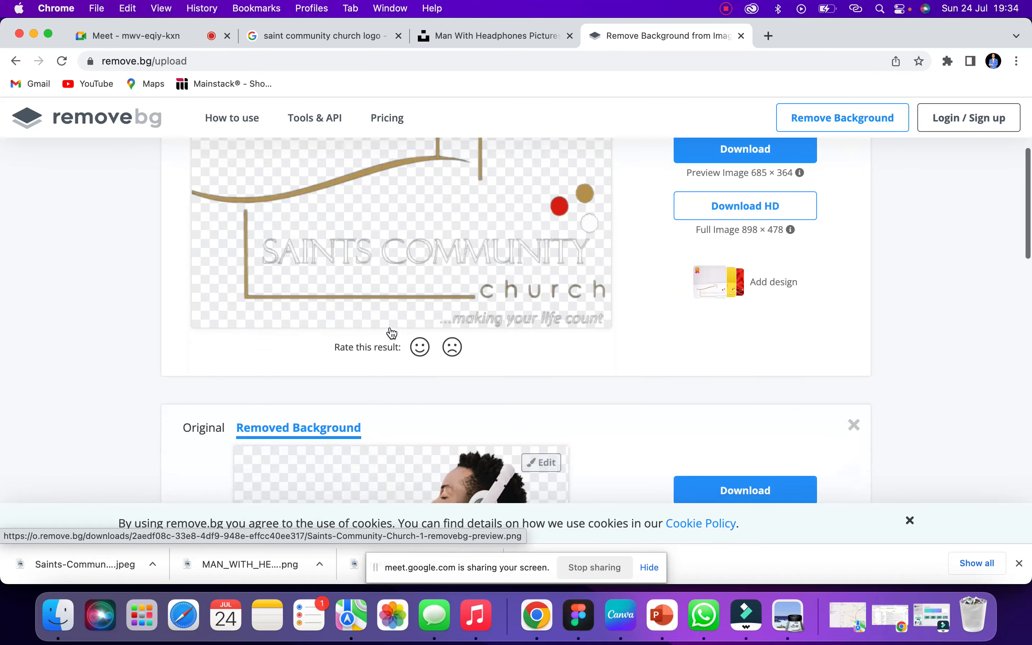
scroll(389, 334, "up", 3)
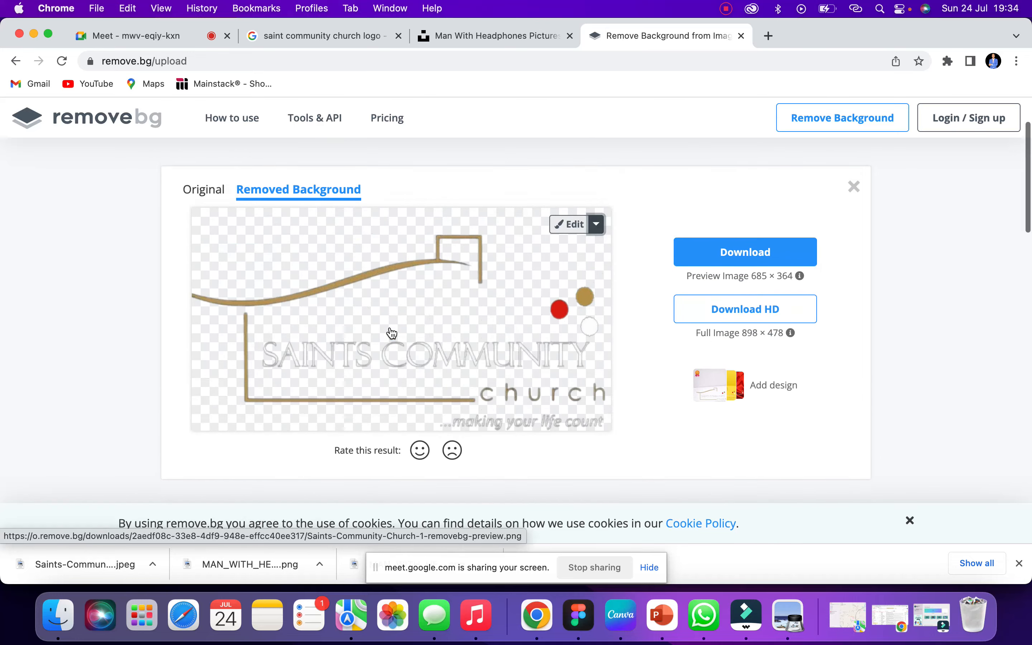
left_click(717, 249)
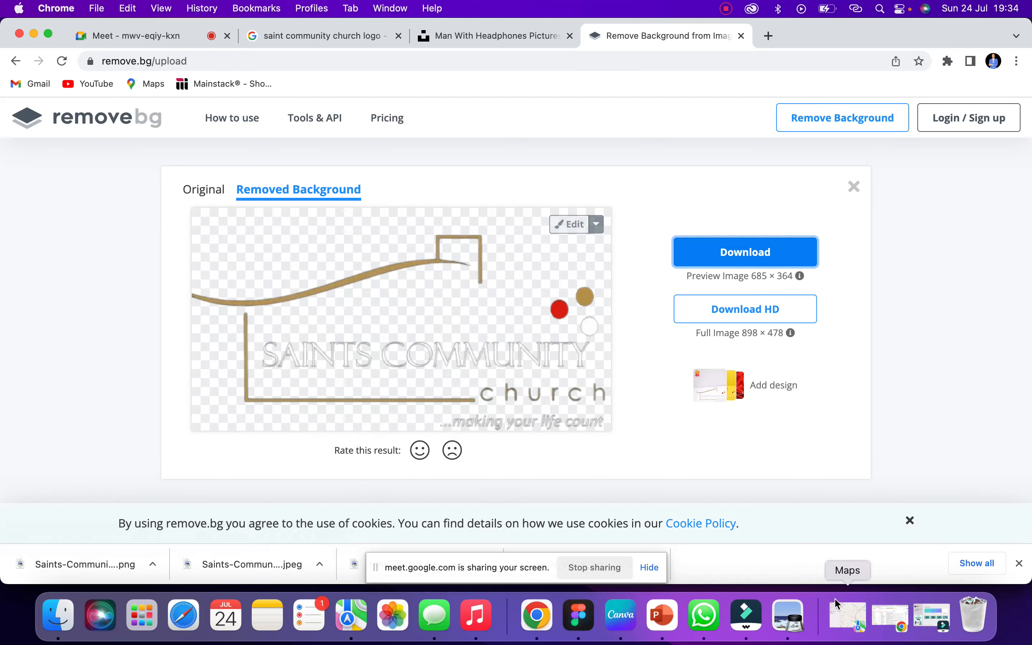
- Switch to Canva, upload the background-free church logo, and add it to page 2
left_click(621, 617)
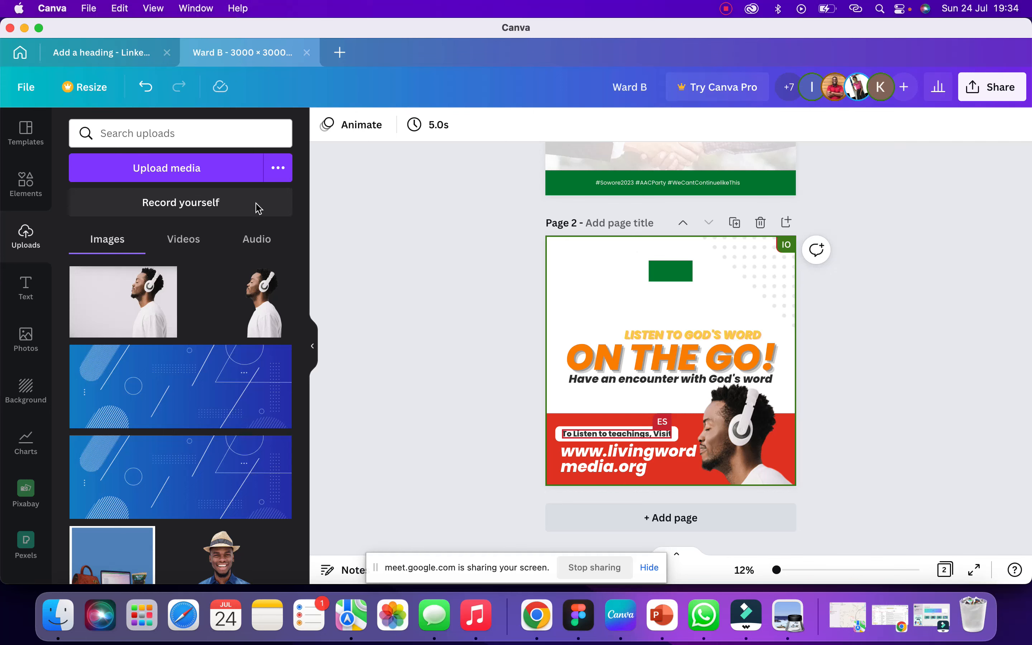
left_click(192, 171)
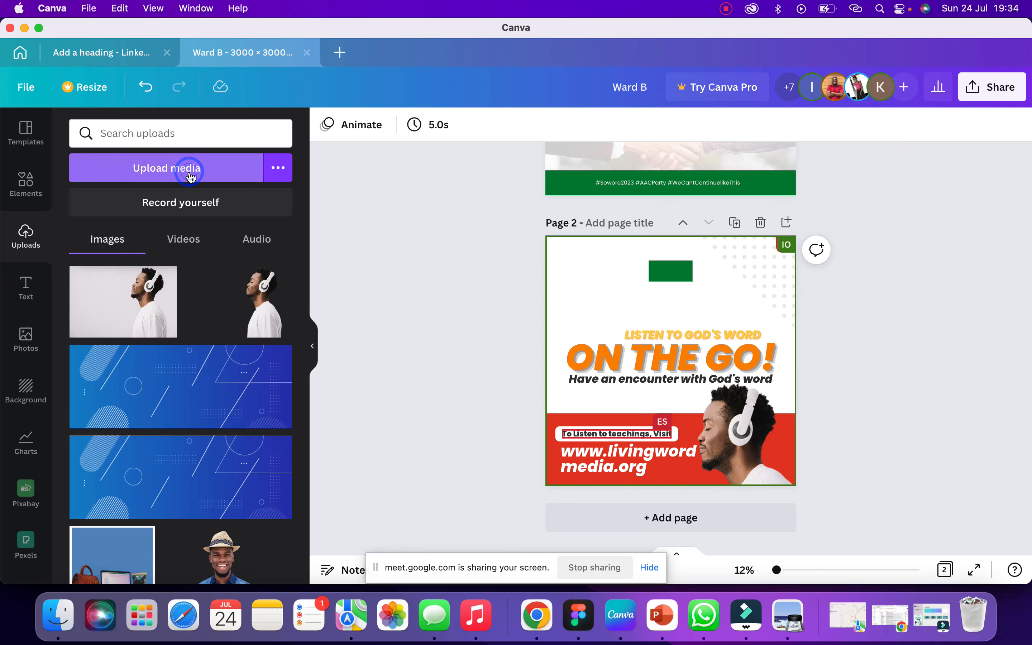
double_click(386, 225)
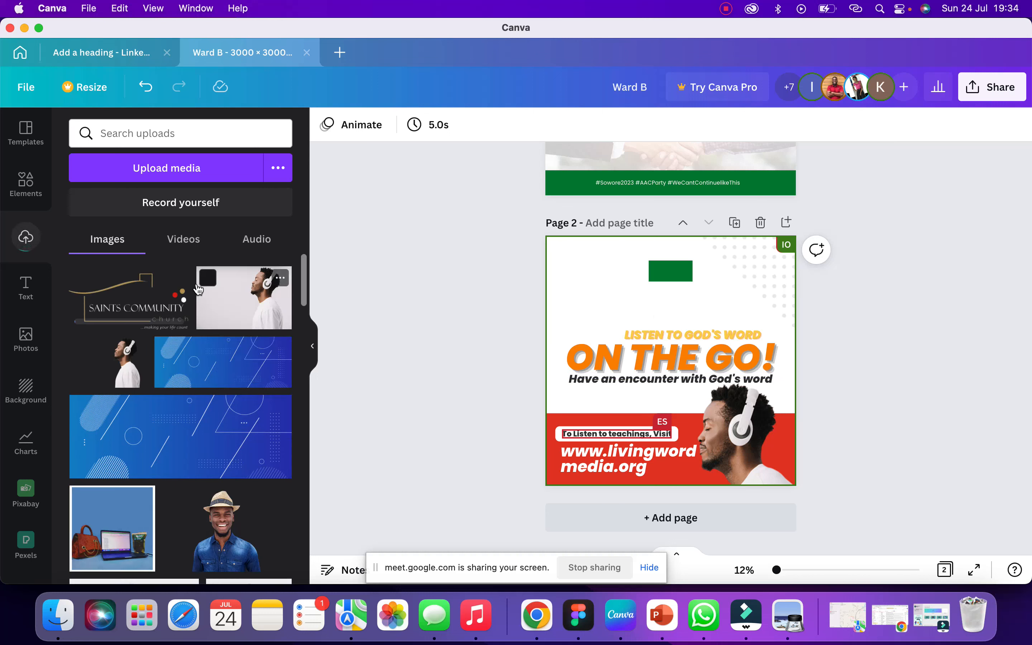
left_click(123, 294)
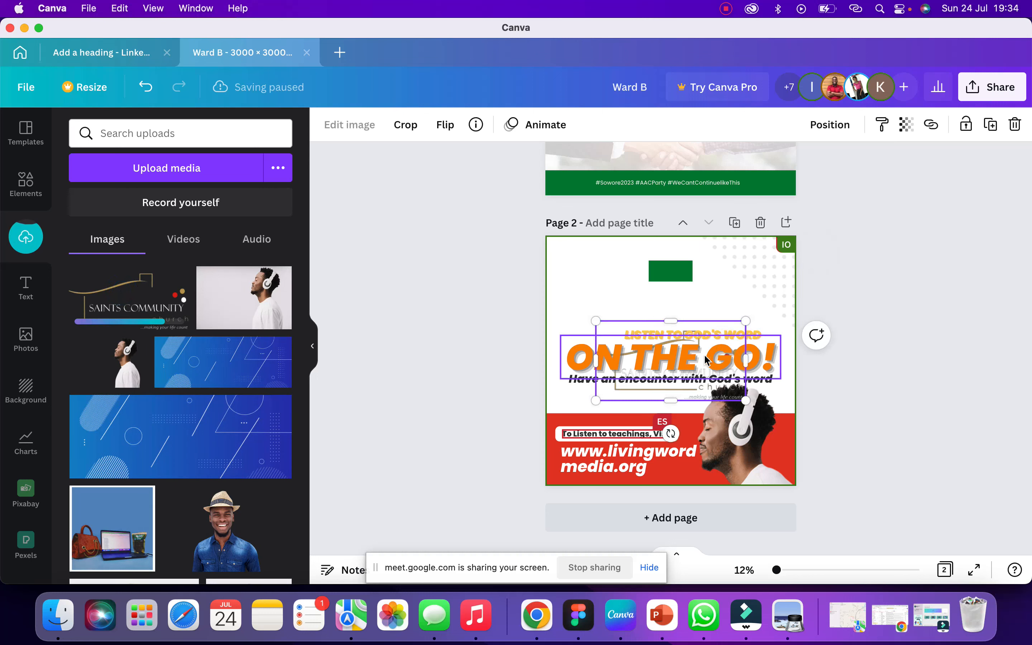
- Delete the green rectangle near the top of page 2 and move the church logo into the space above the headline
left_click_drag(619, 336, 584, 296)
mouse_move(668, 271)
left_mouse_down()
mouse_move(626, 272)
mouse_move(619, 285)
mouse_move(678, 273)
left_mouse_up()
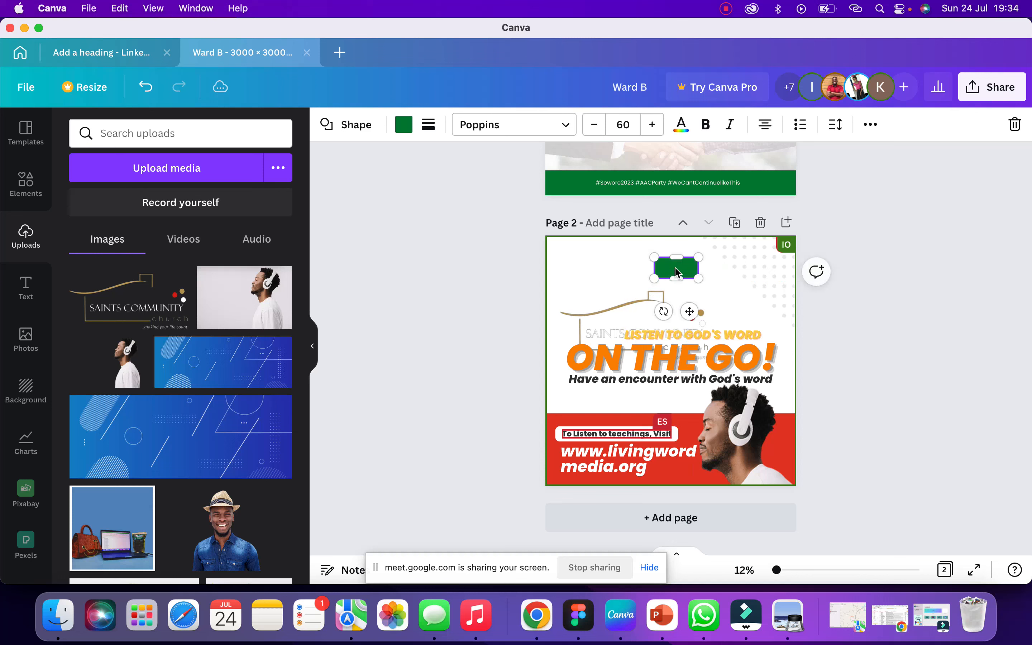
key("Delete")
left_click_drag(629, 303, 639, 275)
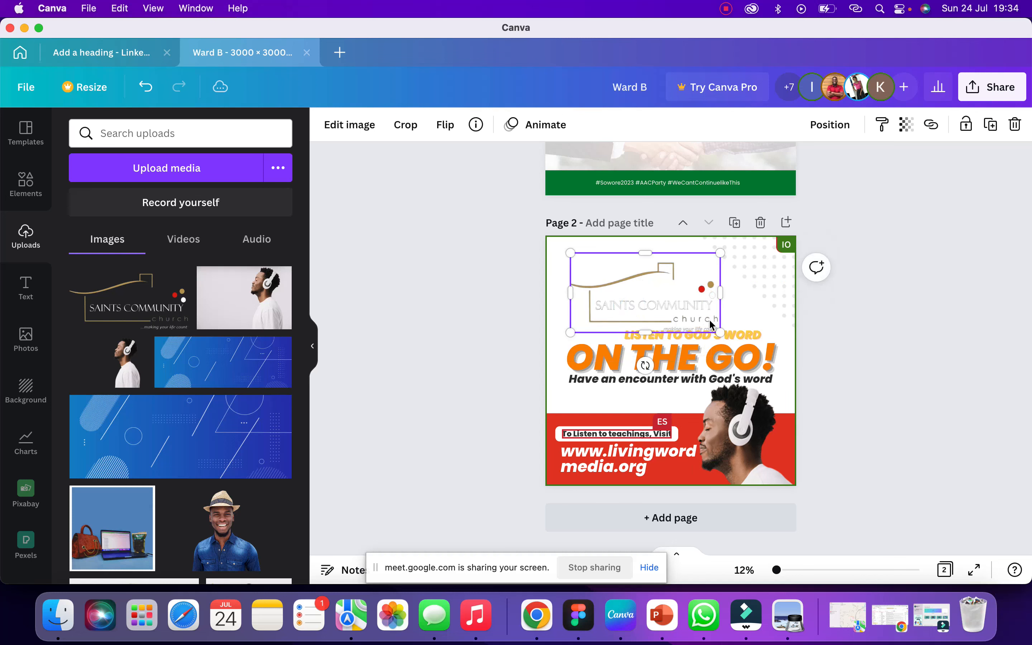
- Shrink the church logo to about a third of the page width and centre it above page 2's headline
left_click_drag(720, 332, 675, 282)
left_click(599, 269)
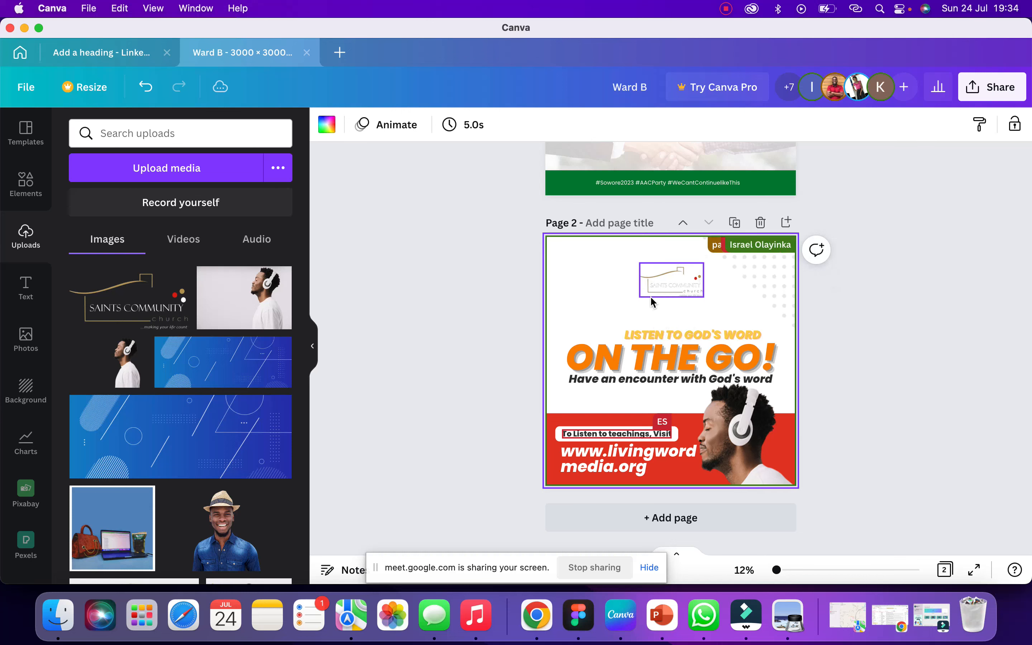
left_click(674, 287)
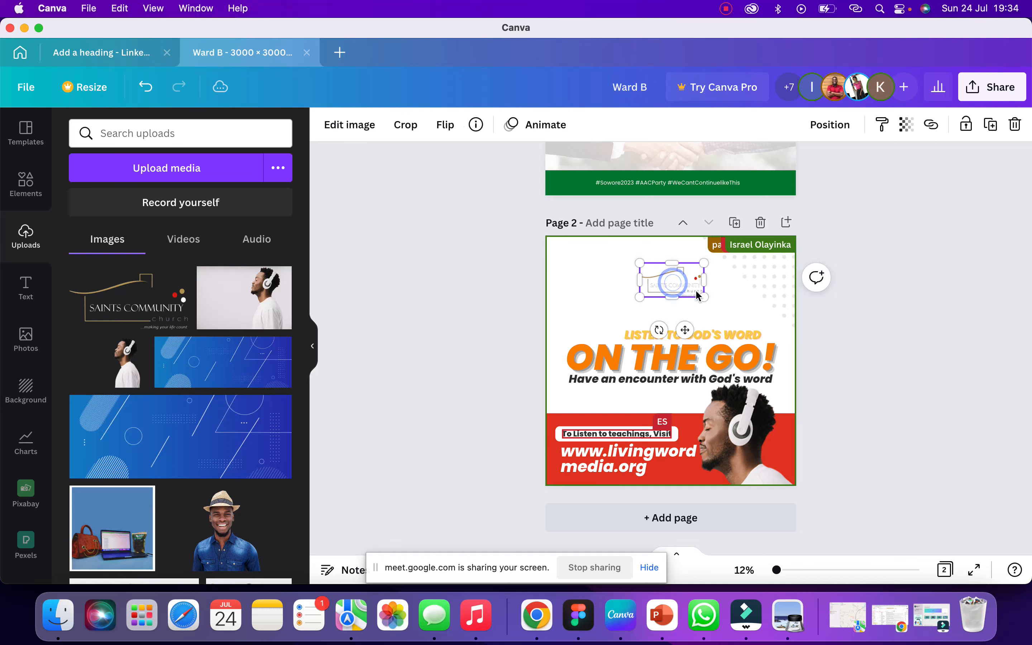
left_click_drag(703, 297, 658, 278)
left_click(605, 270)
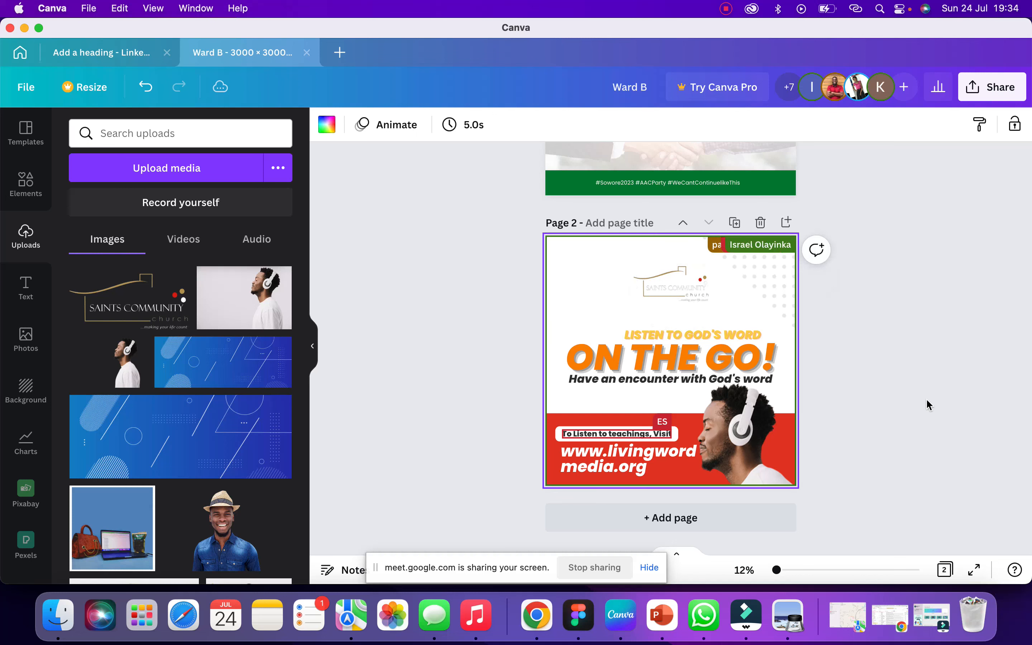
left_click(927, 416)
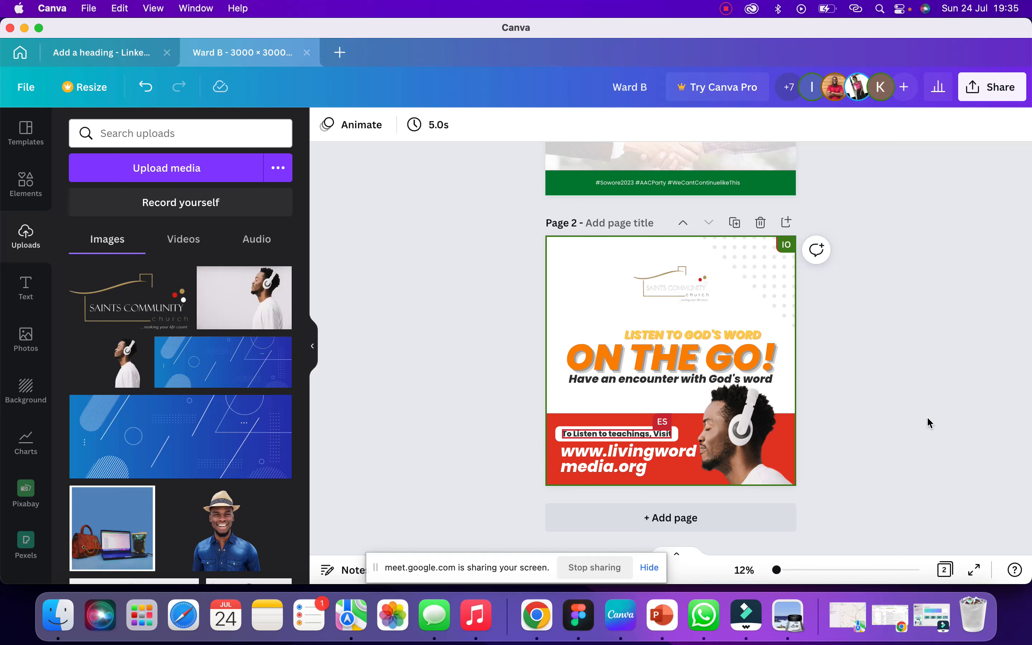
scroll(928, 417, "up", 5)
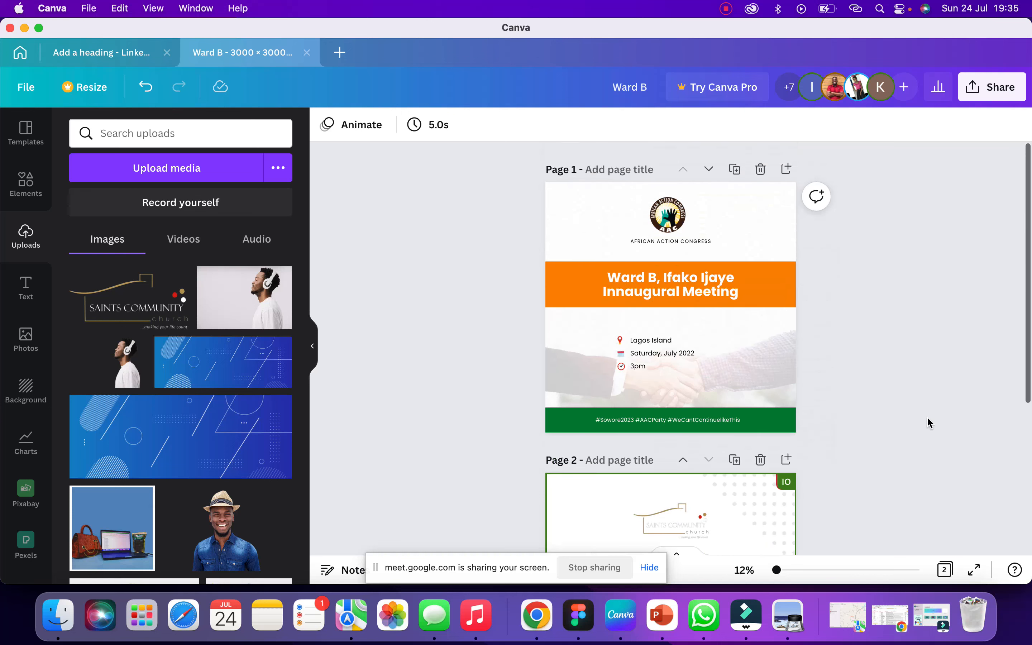
scroll(927, 418, "down", 5)
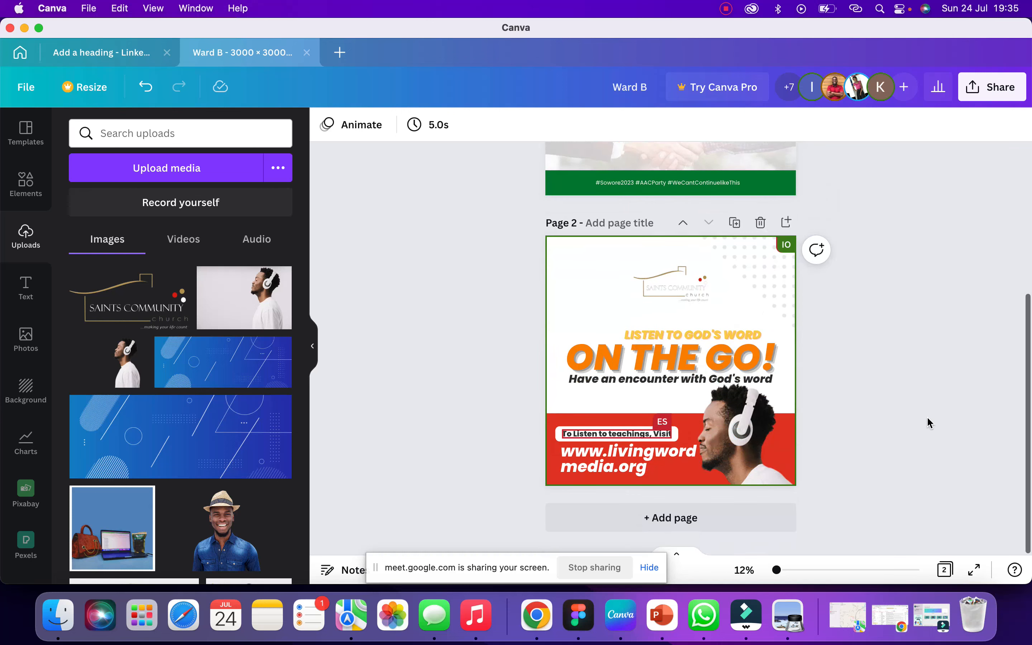